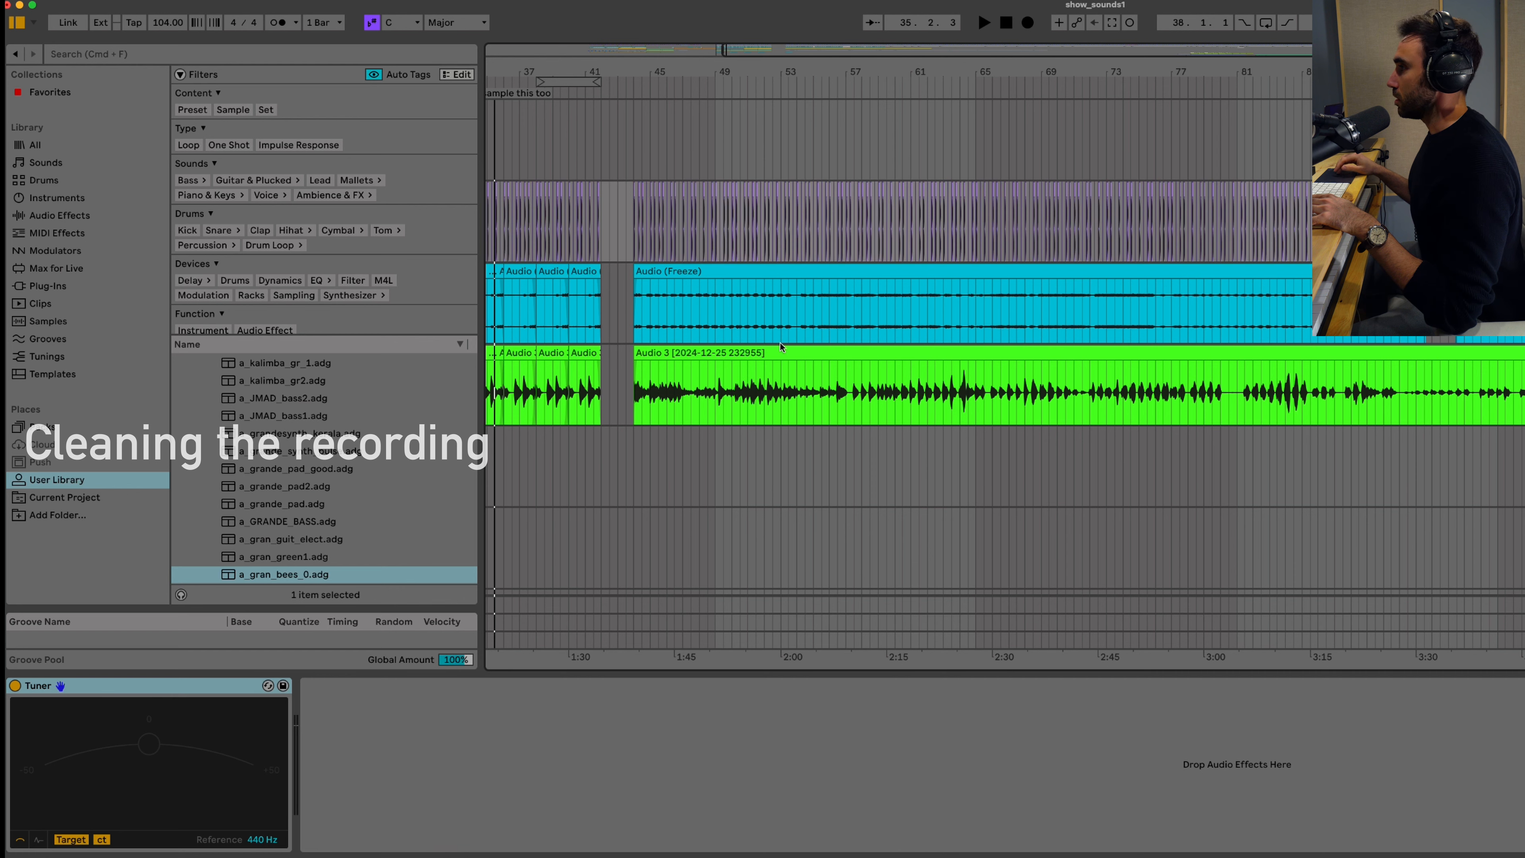
Step: Select the long guitar recording and listen to its Pro-Q 3 cuts near 204 Hz and 3956 Hz in solo
left_click(719, 352)
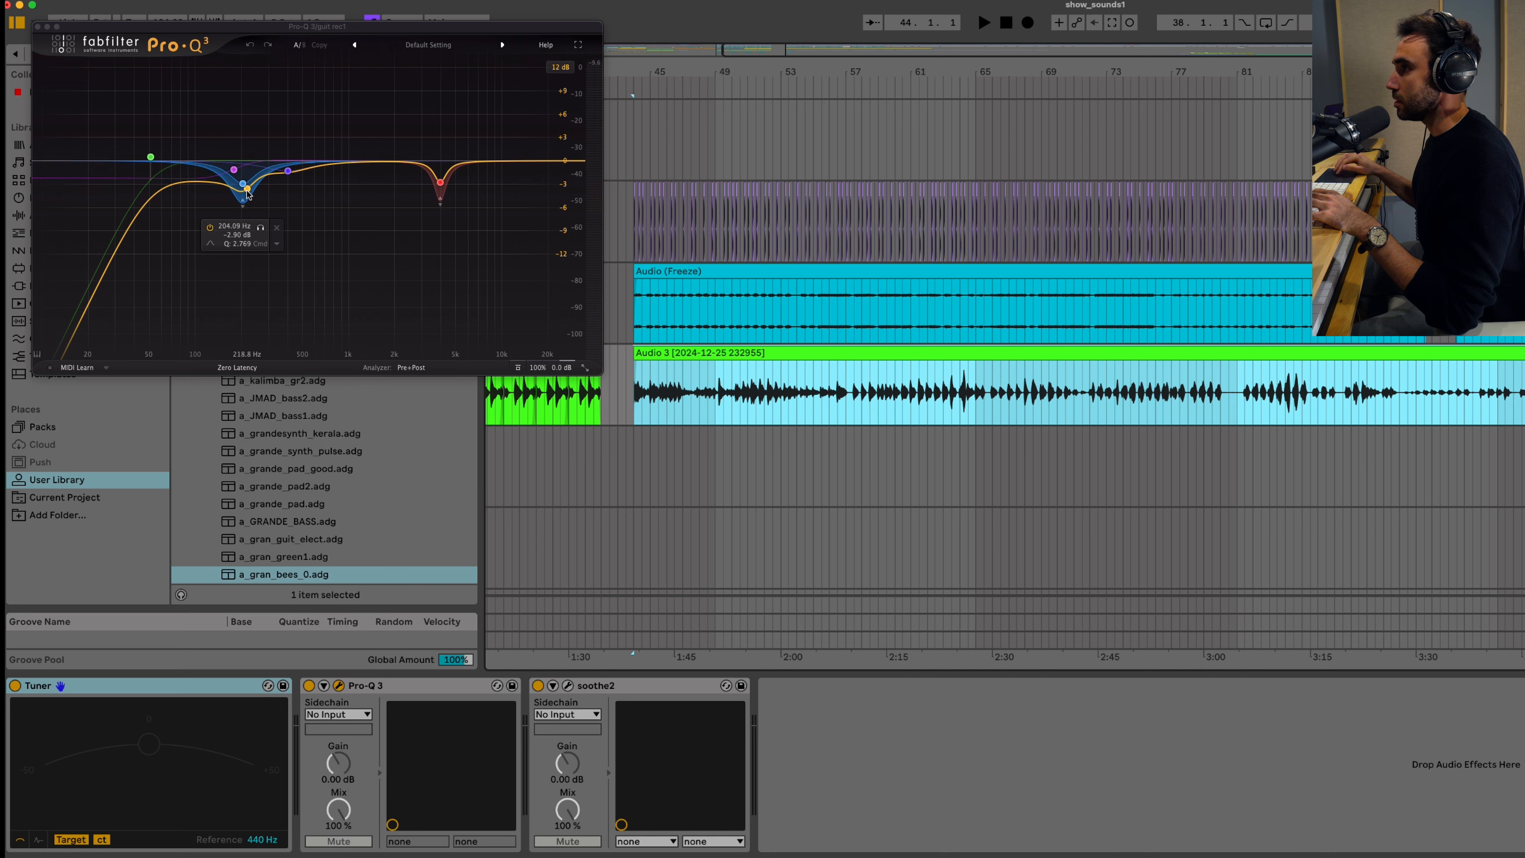
left_click(261, 228)
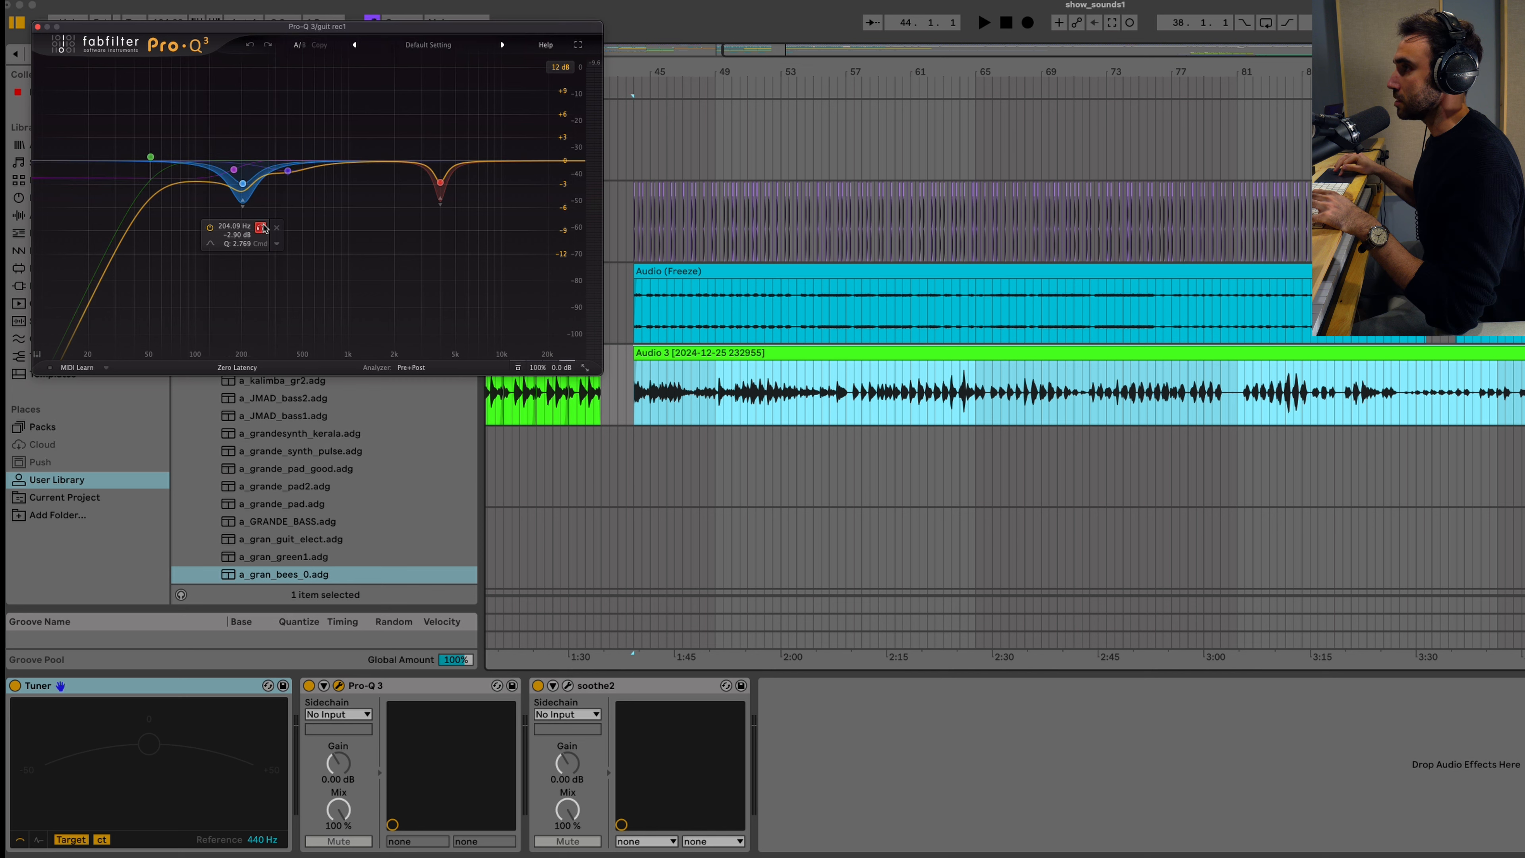
key("space")
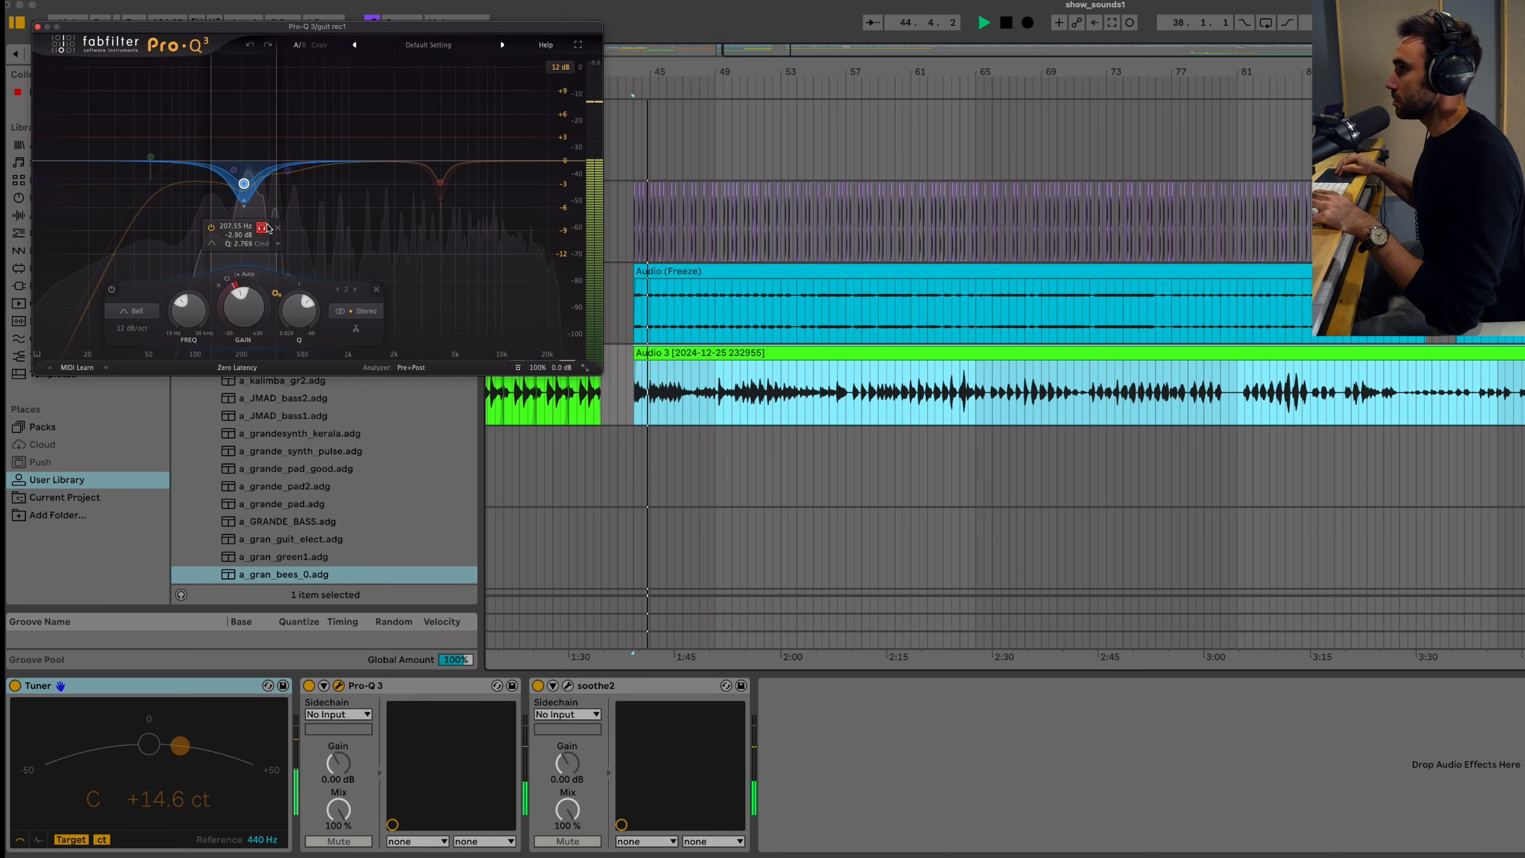
left_click(262, 228)
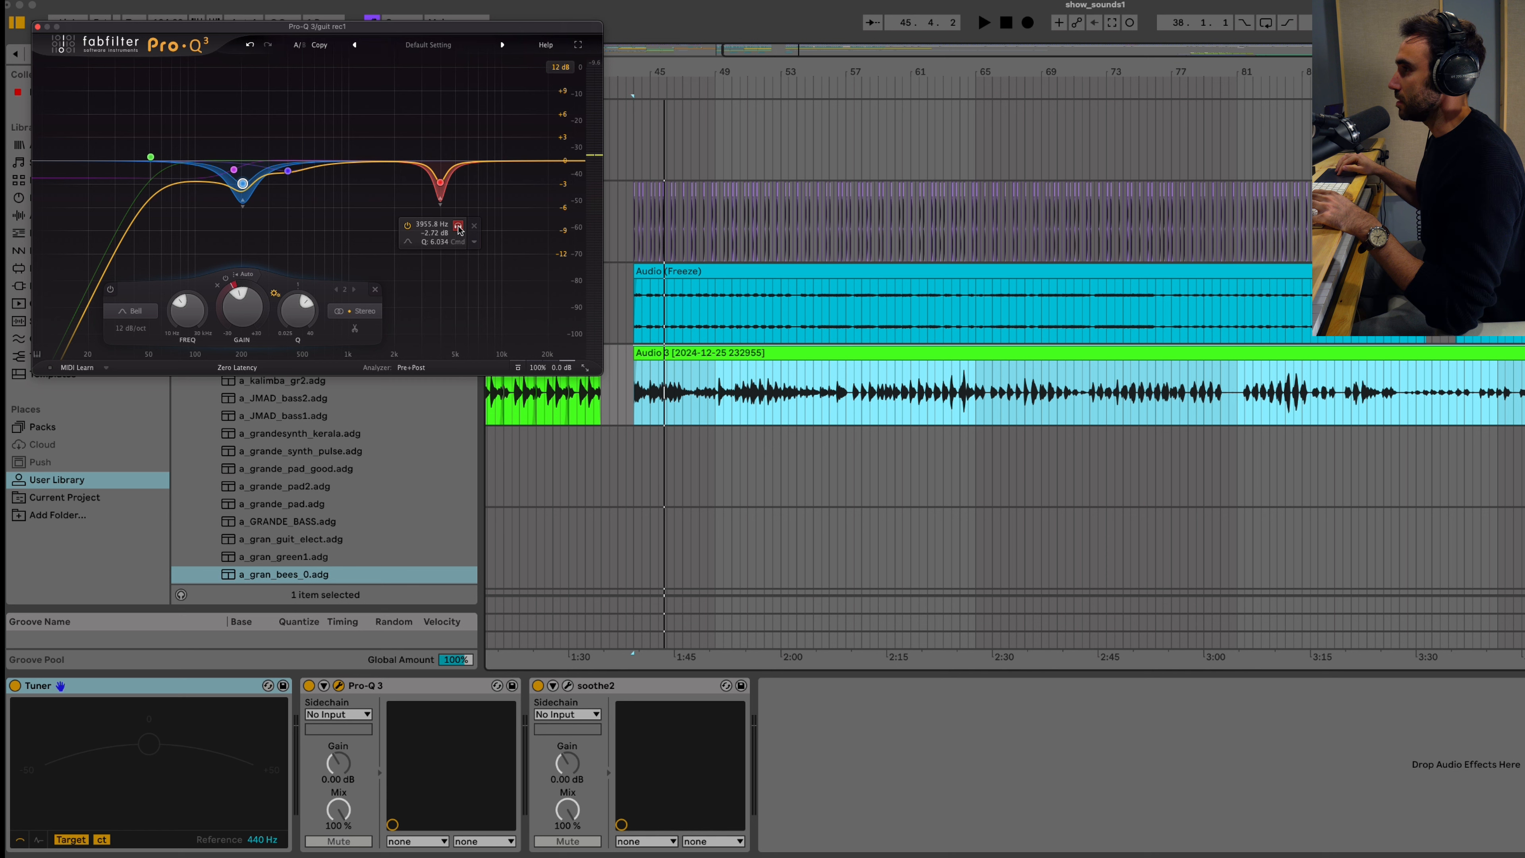
left_click(457, 226)
key("space")
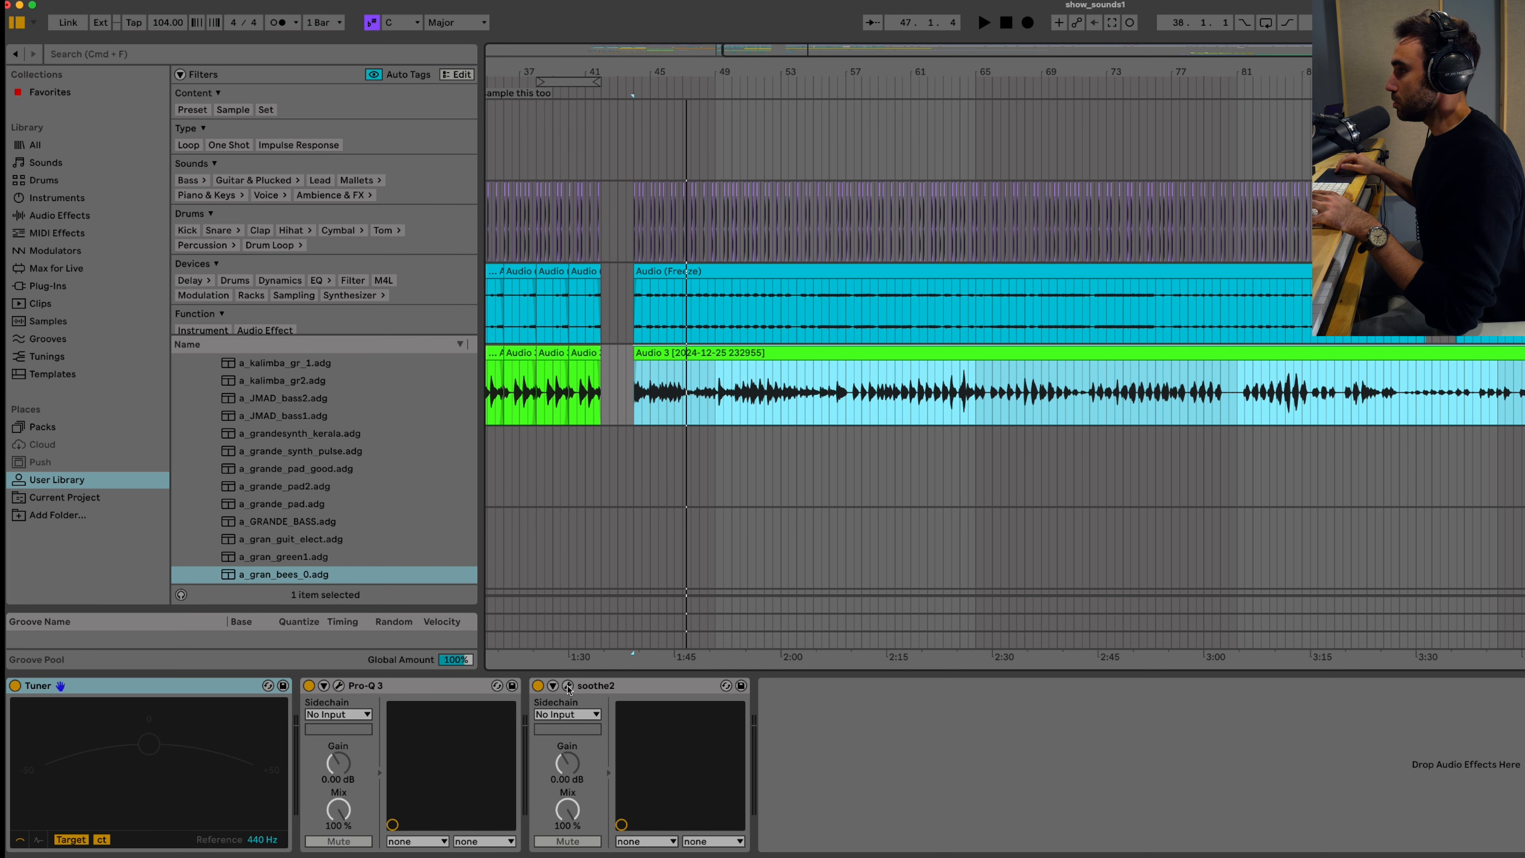
Step: Open soothe2 on the guitar track and audition its high-frequency band during playback
left_click(568, 685)
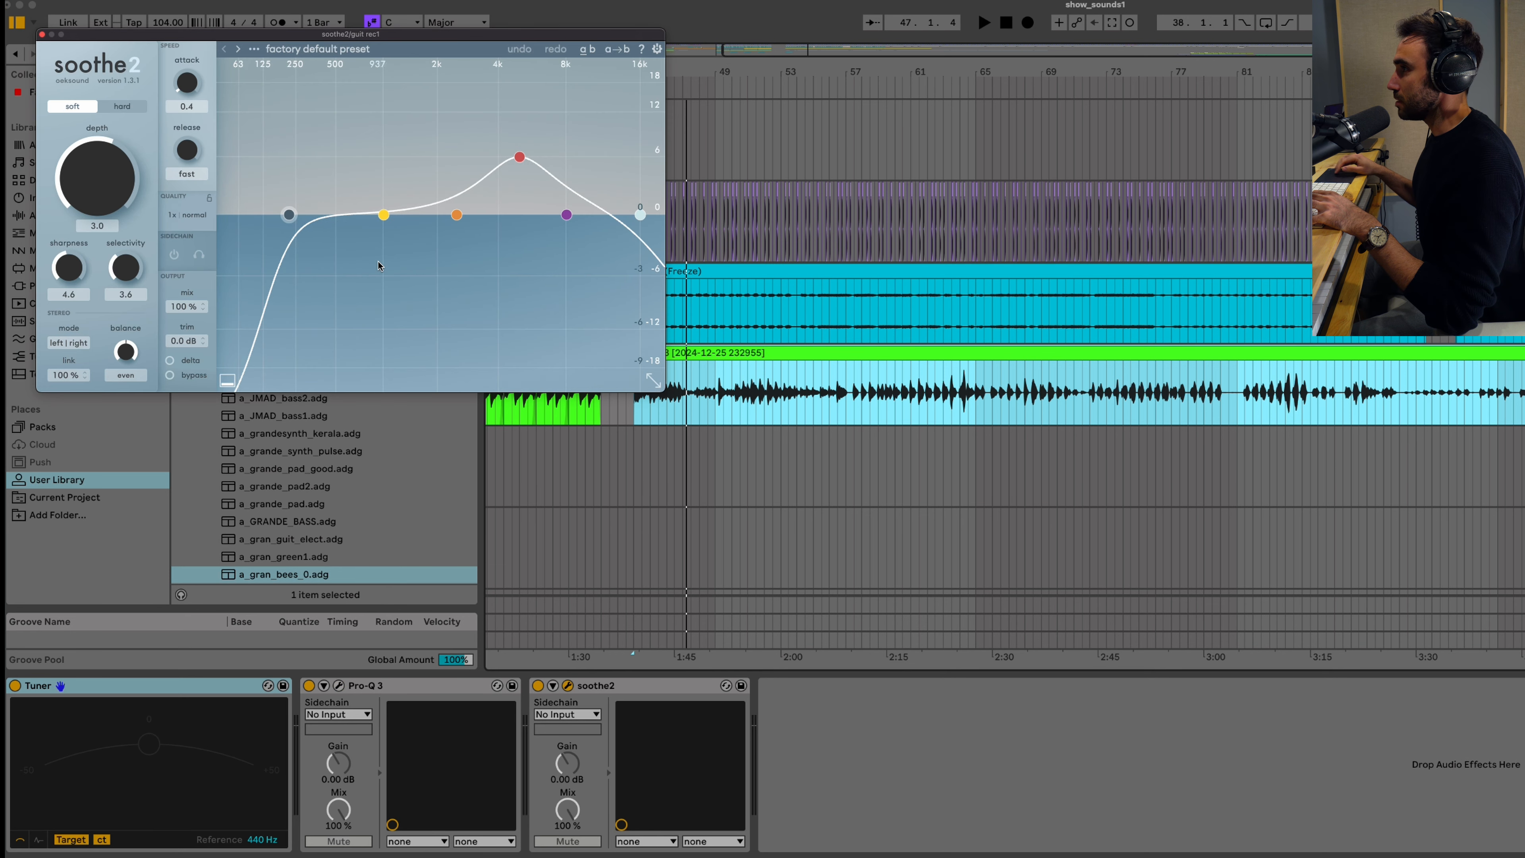
left_click(518, 157)
key("space")
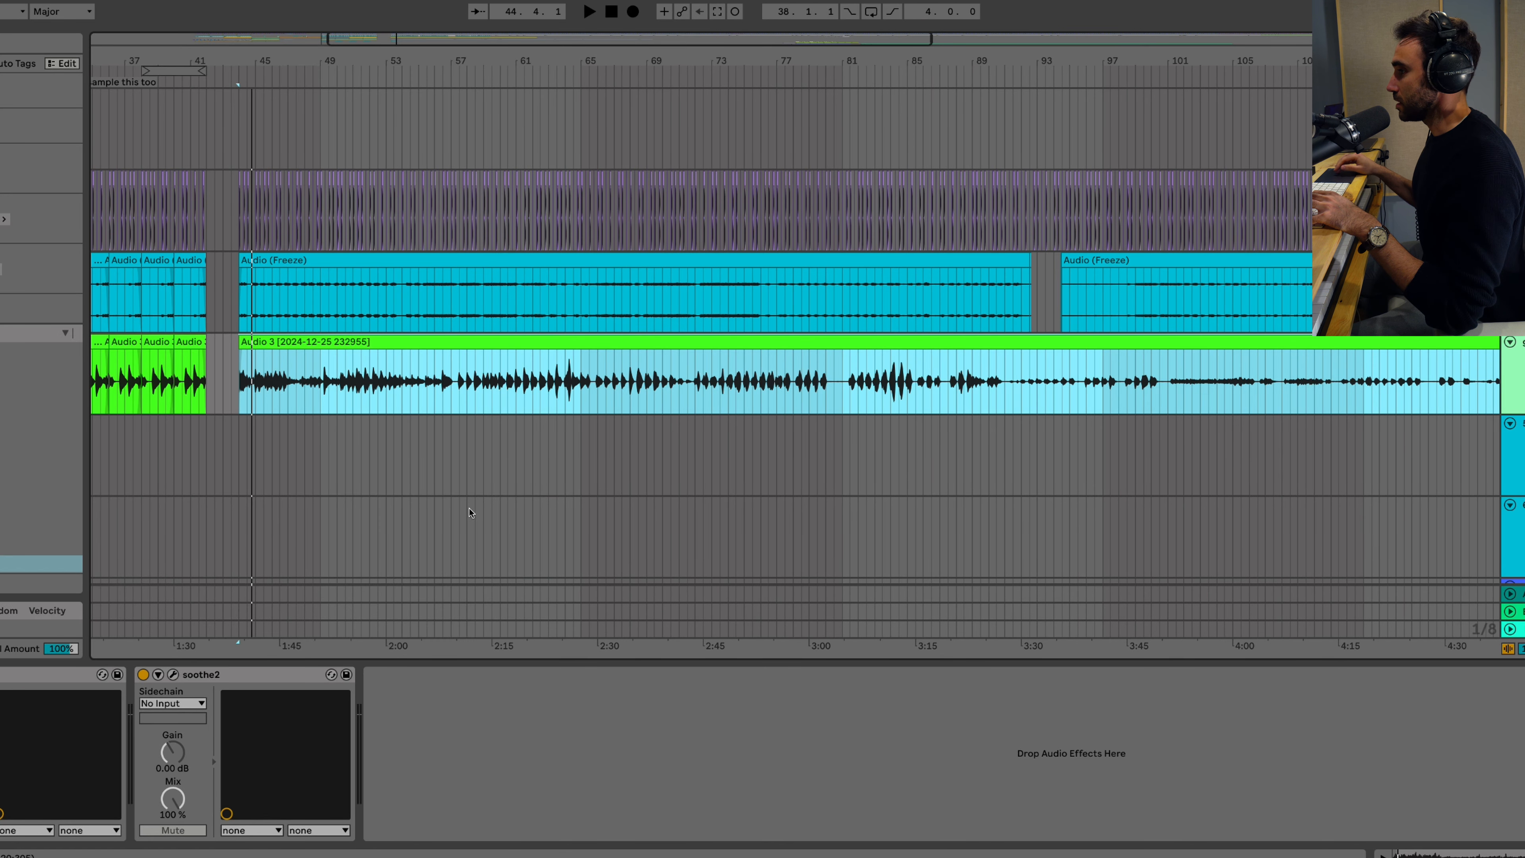
Step: Play the guitar recording's loud note from bar 64 through the UADx 1176AE compressor
left_click(532, 365)
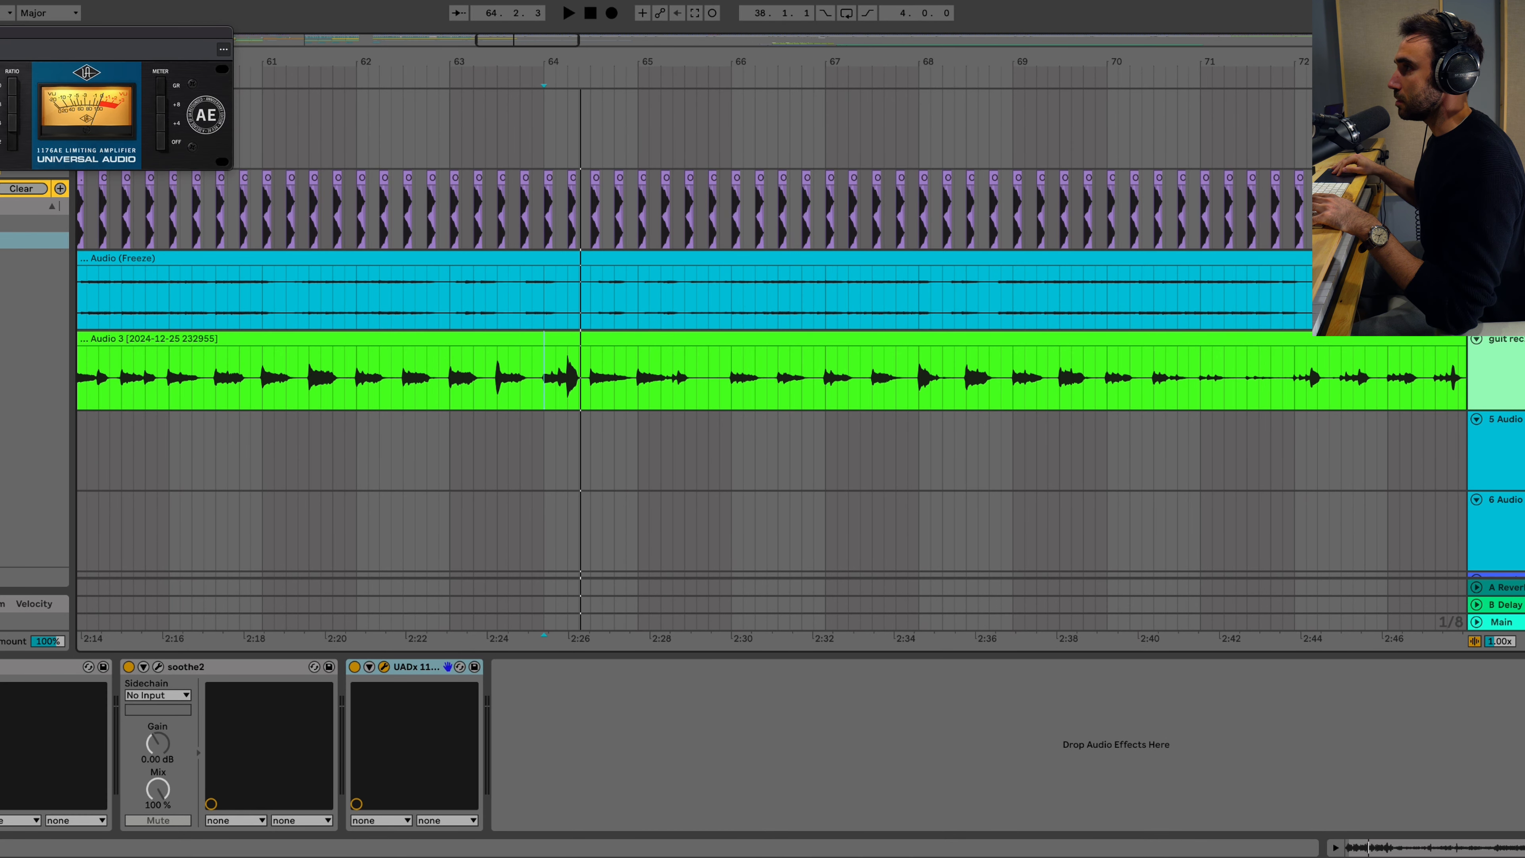
key("space")
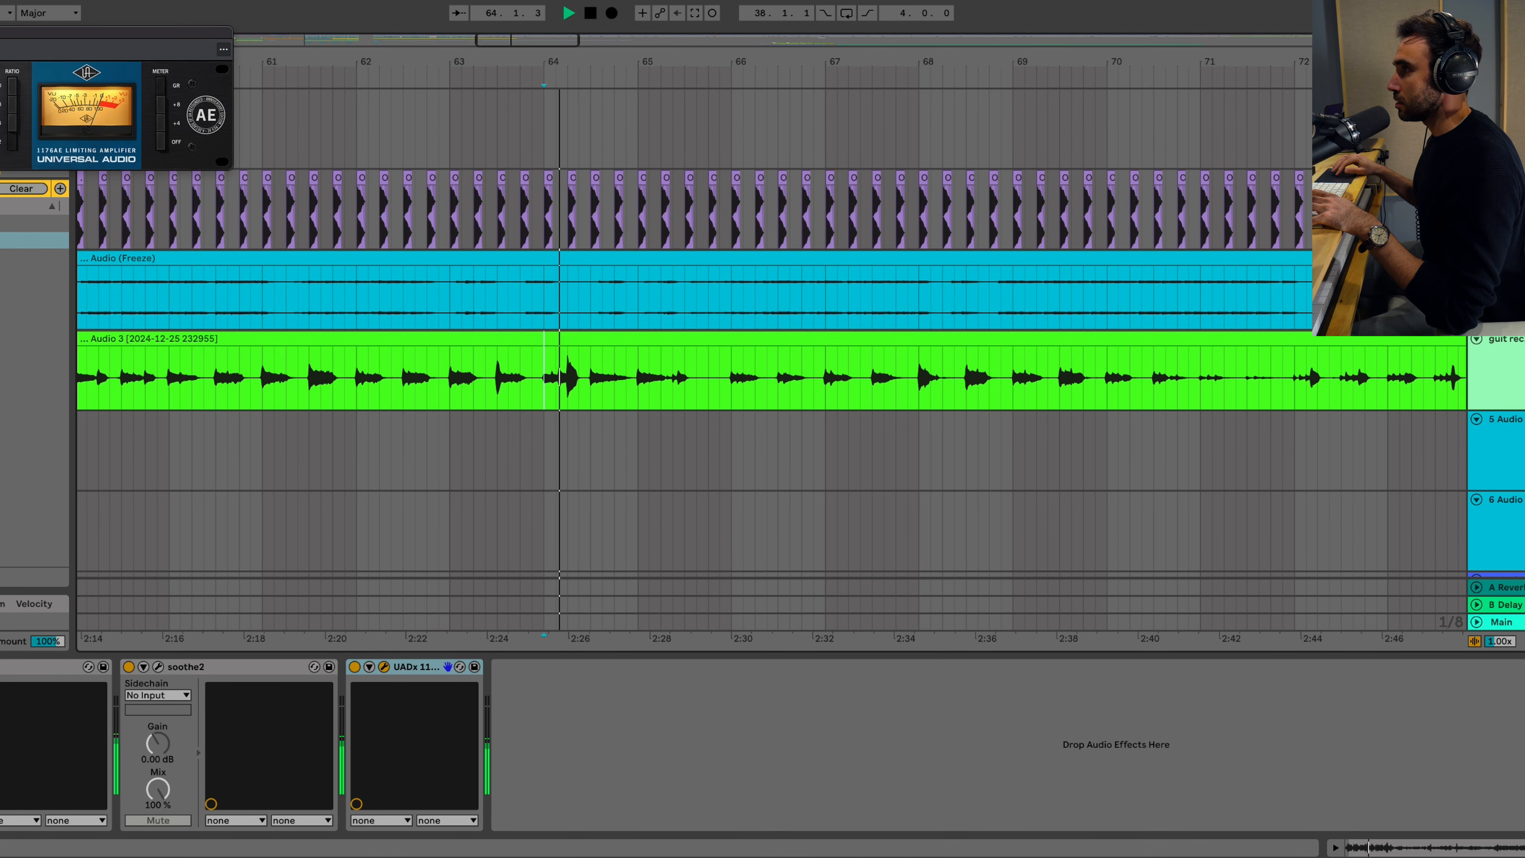
key("space")
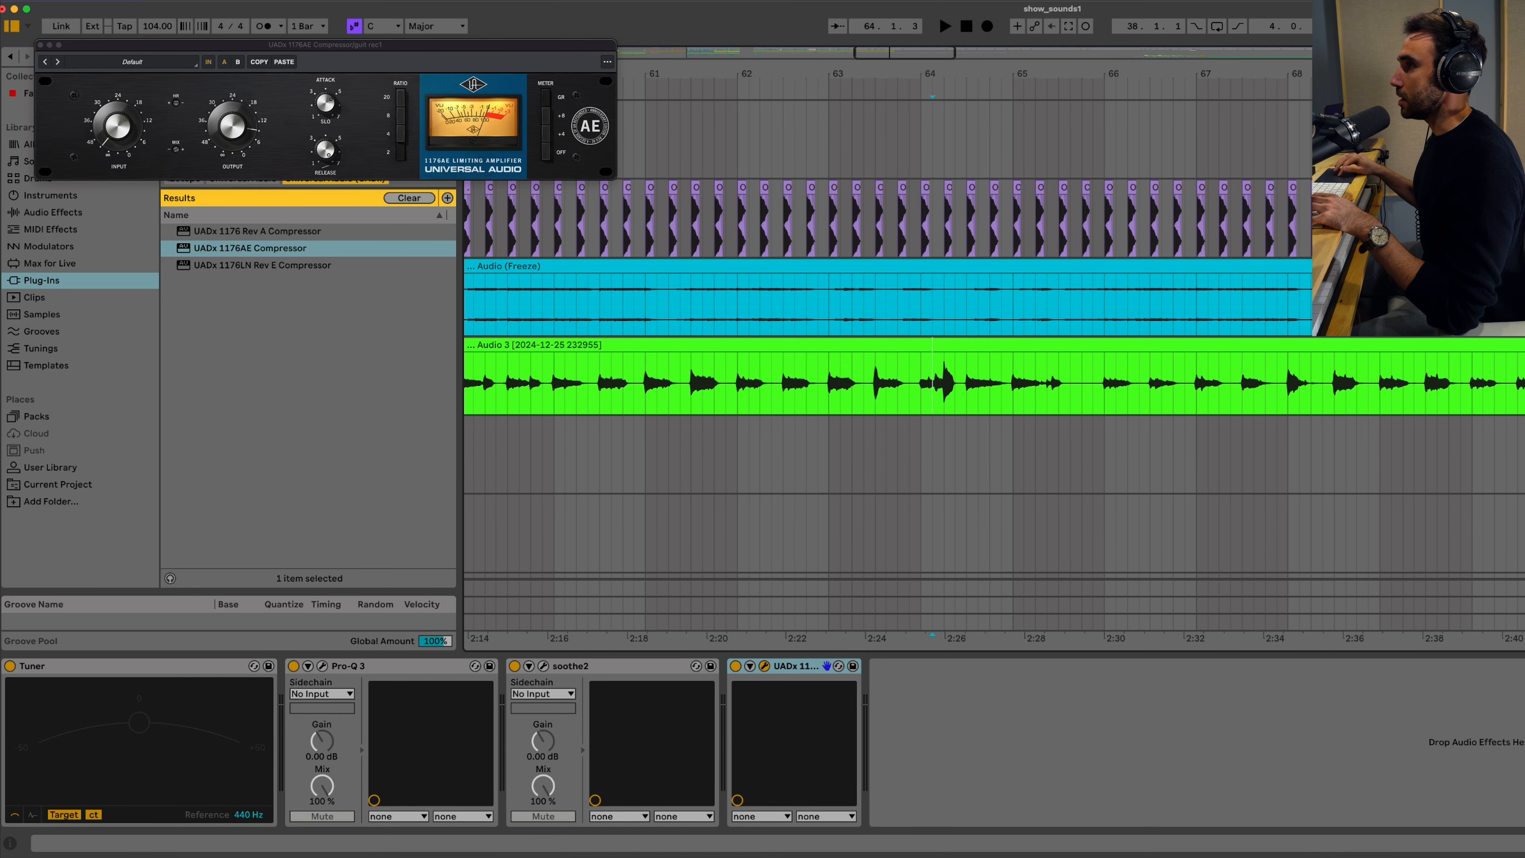
key("space")
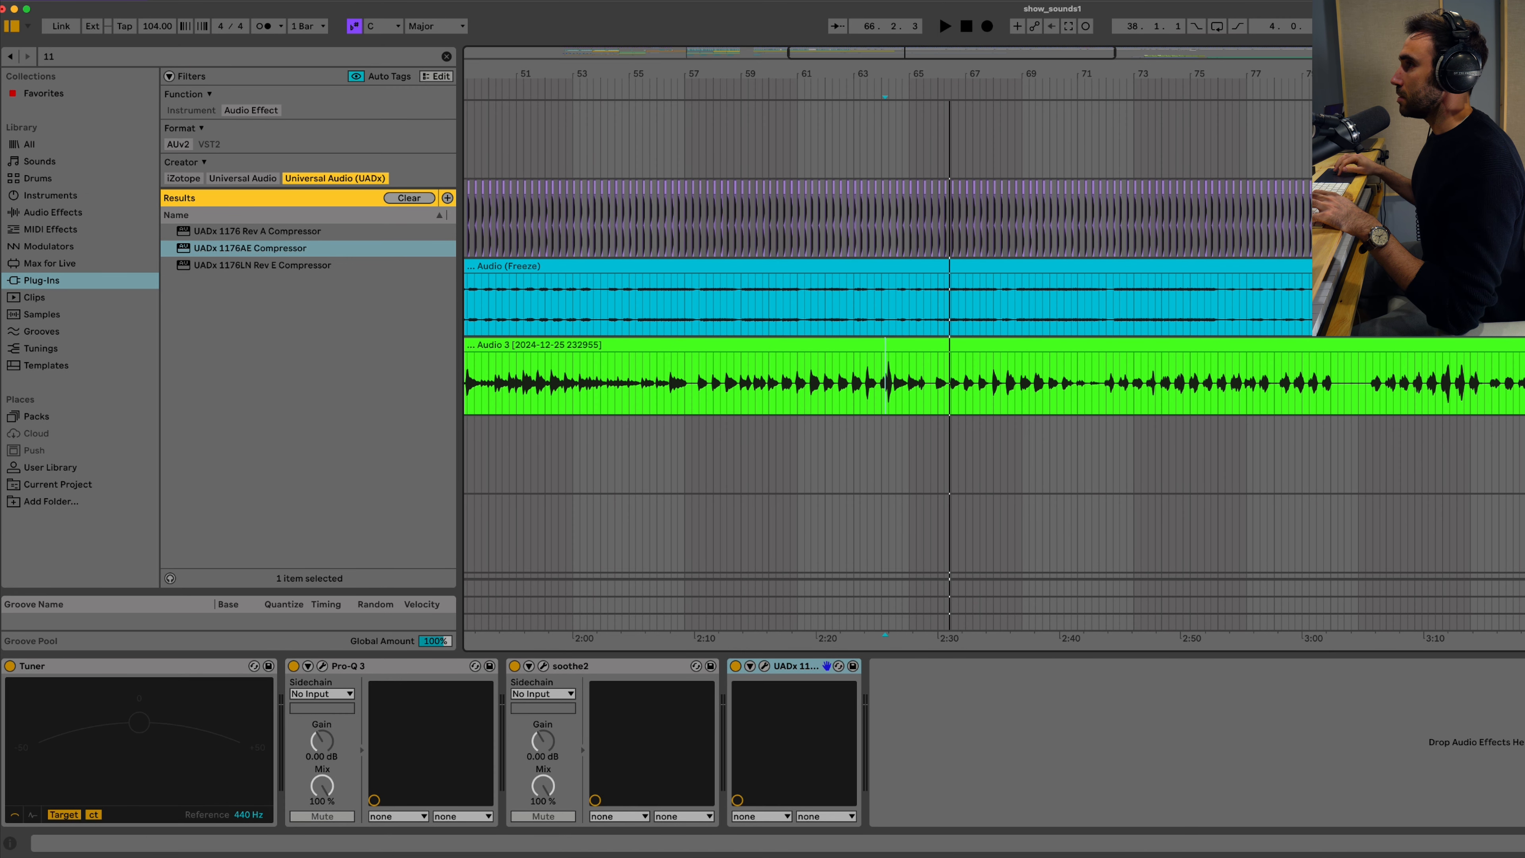
Step: Search the plug-ins for "pult", add the UADx Pultec EQP-1A EQ to the guitar track and listen to it
key("super+f")
type("pult")
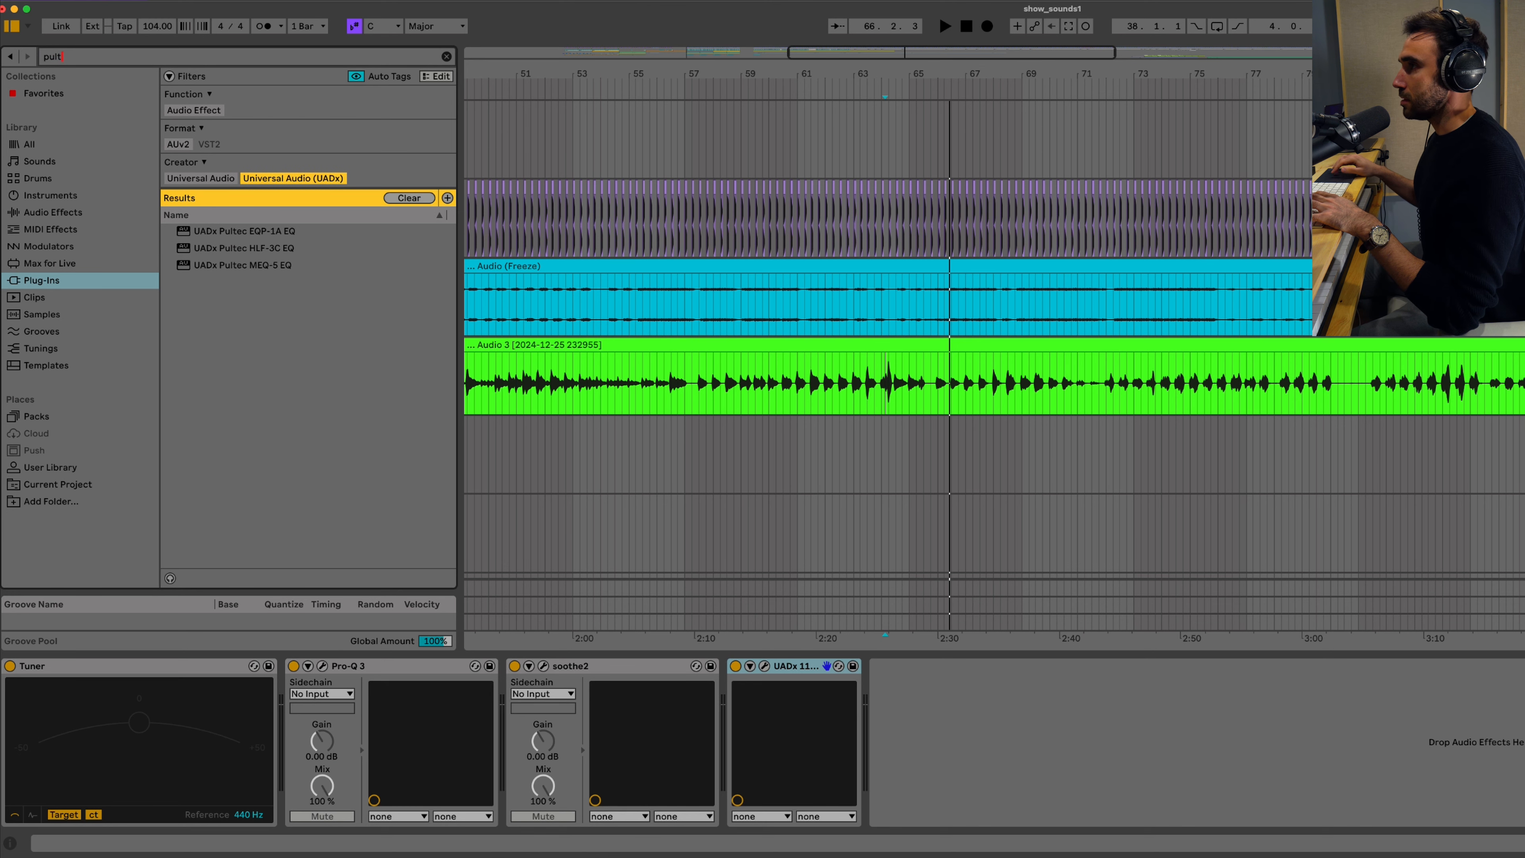
key("Down")
key("Return")
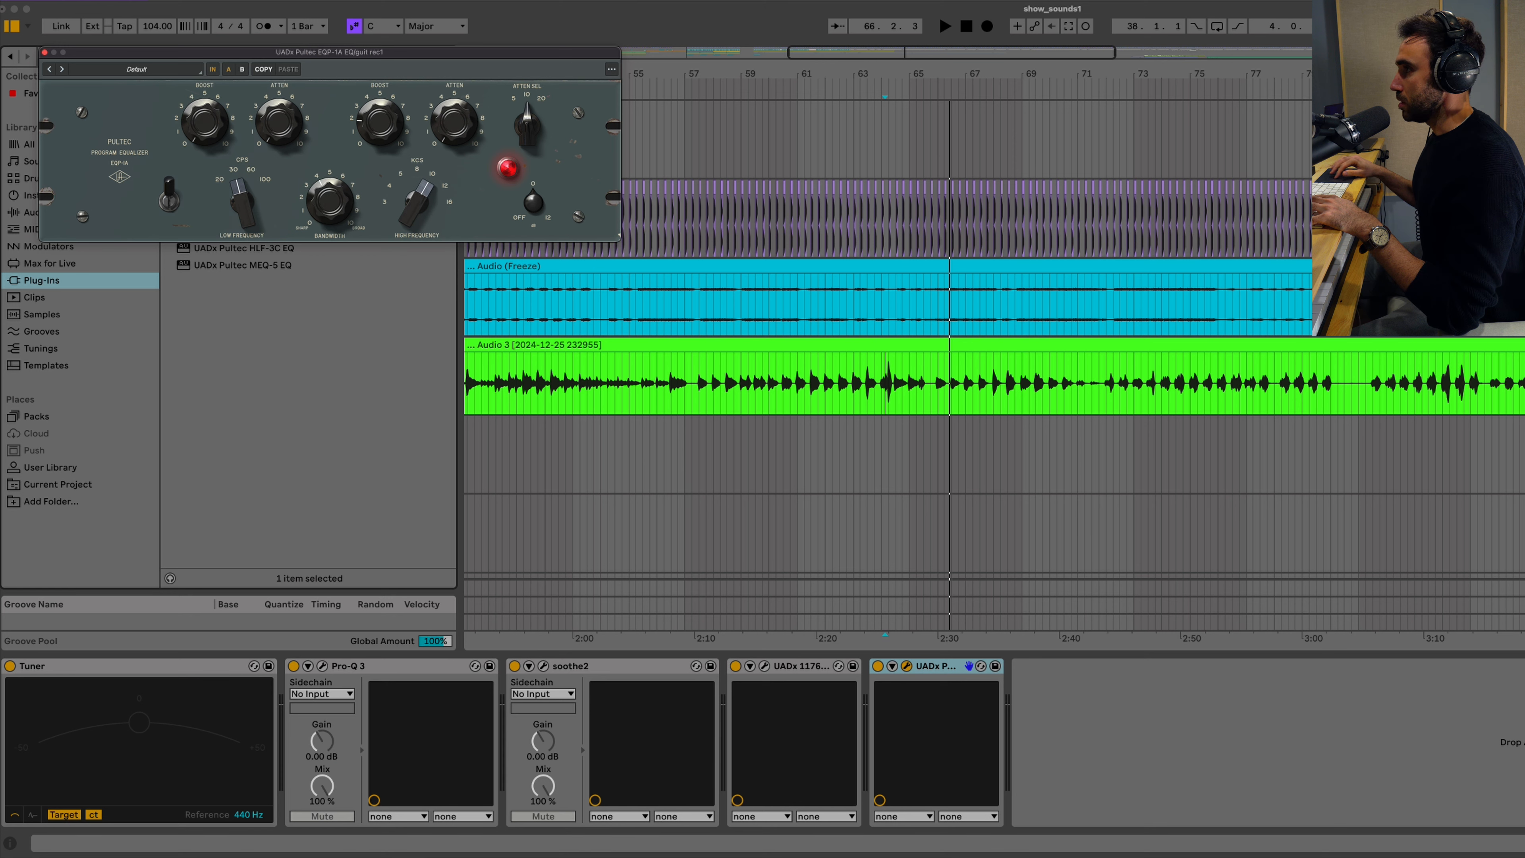
key("space")
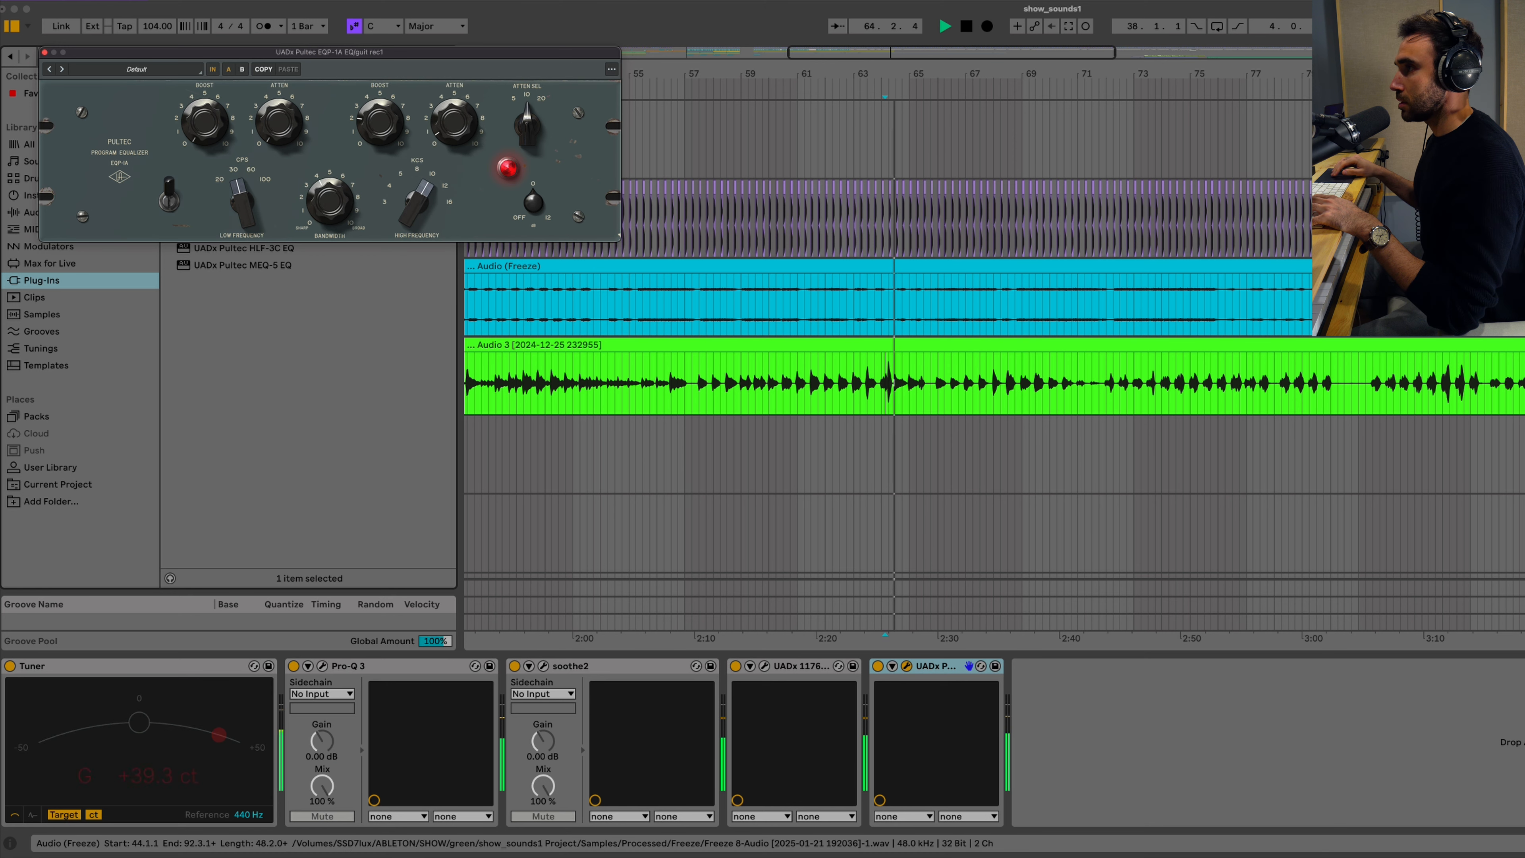
key("super+w")
key("space")
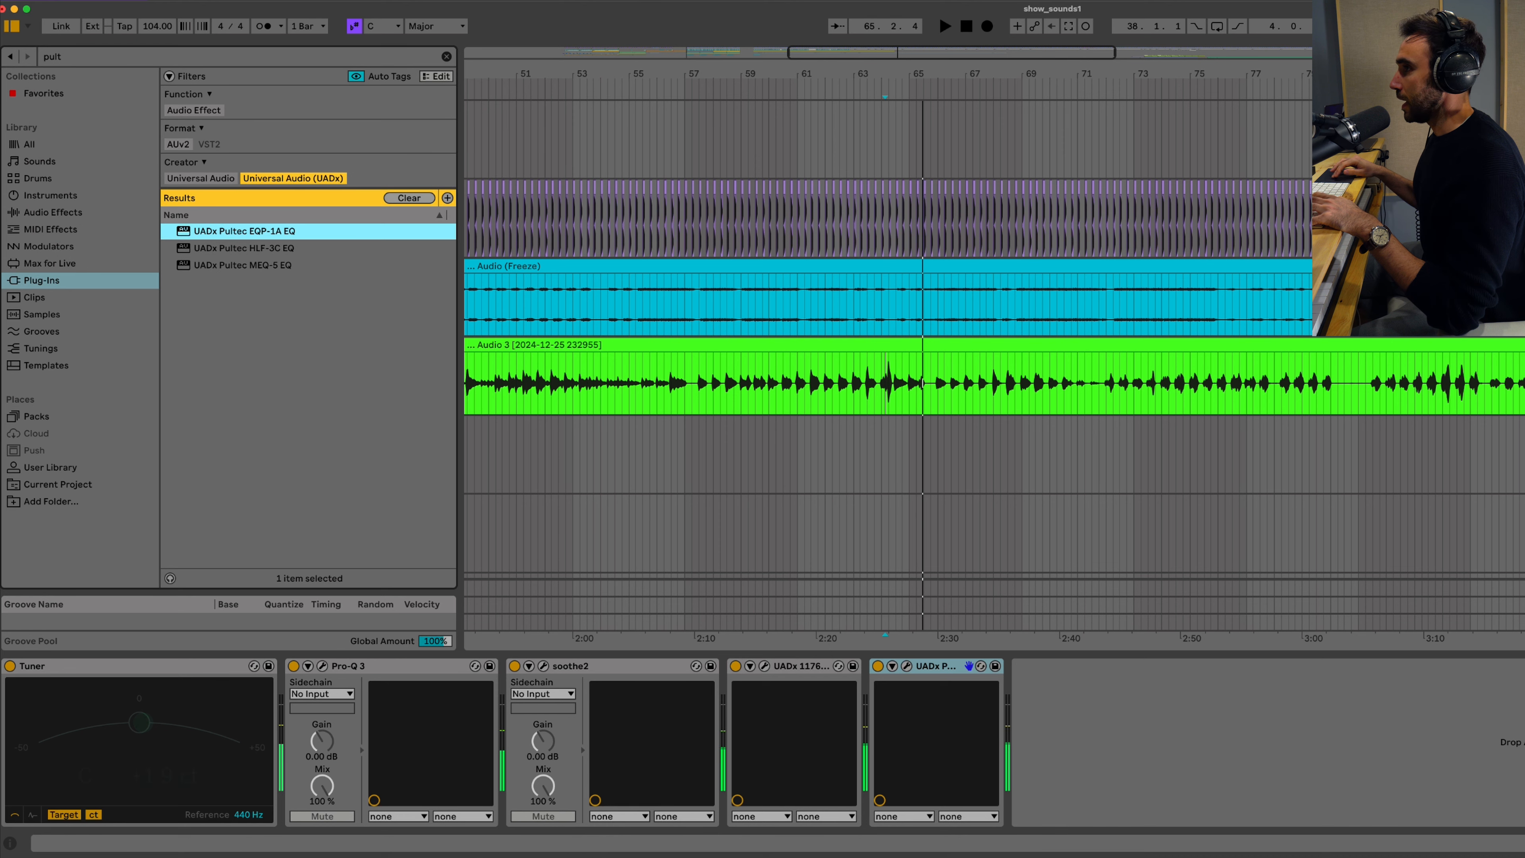
Step: Add the UADx Pultec MEQ-5 EQ after the EQP-1A on the guitar track
key("Down")
key("Down")
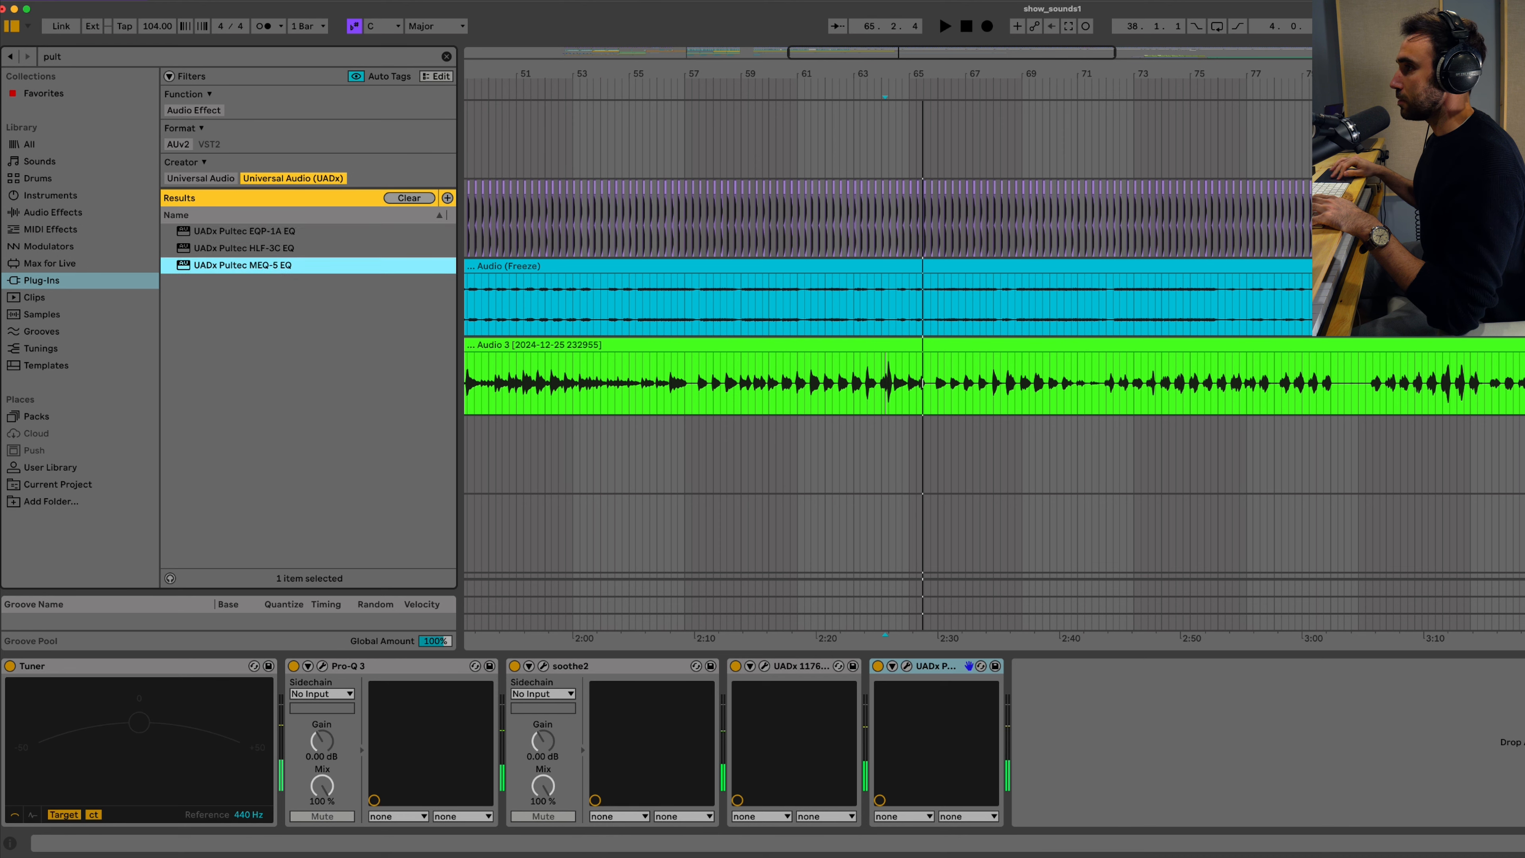
key("Return")
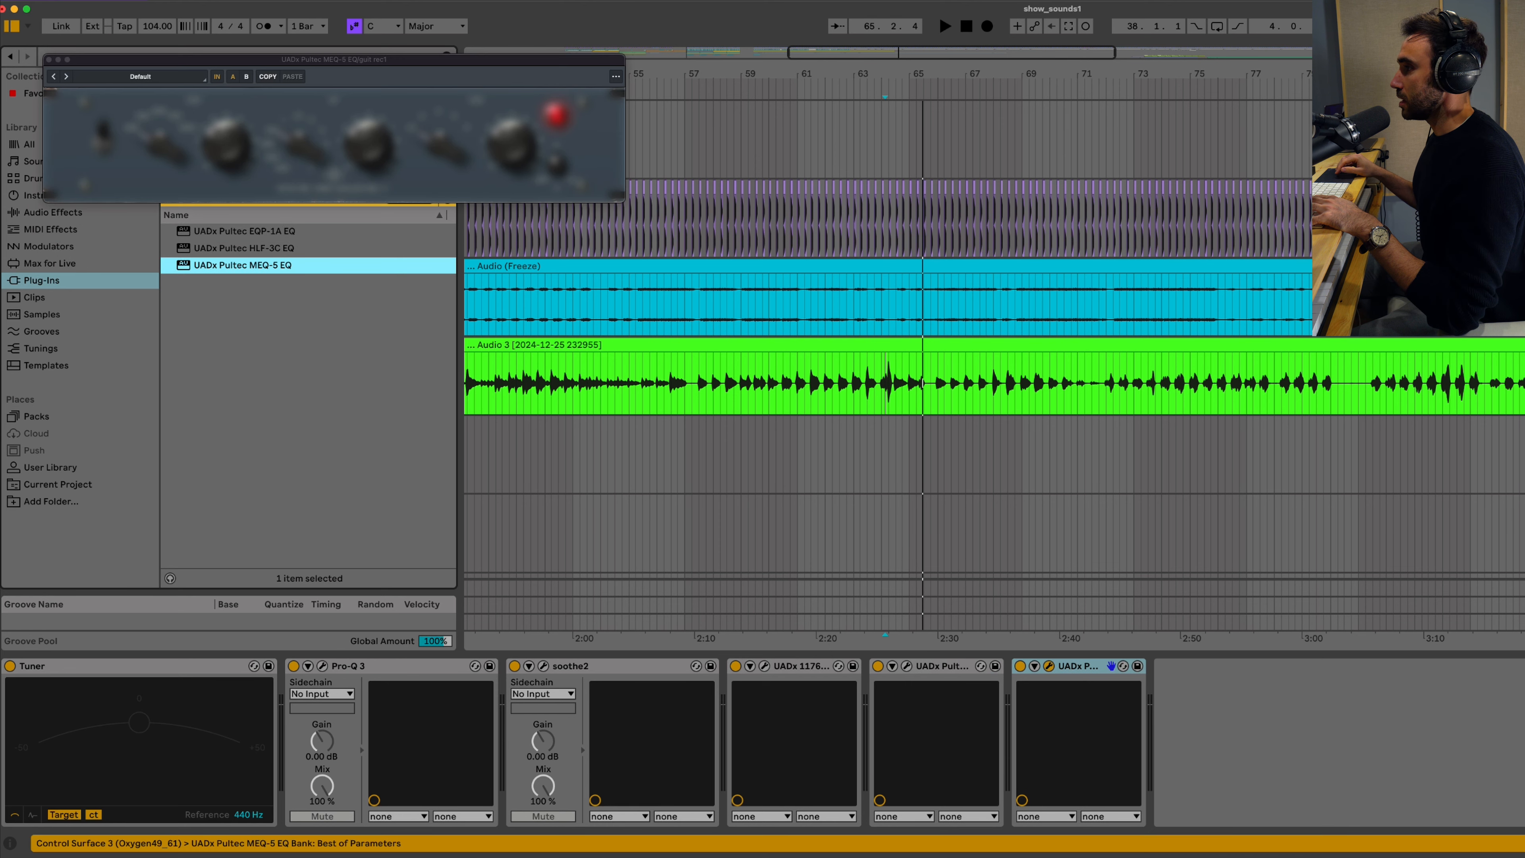
Step: Adjust the Pultec MEQ-5's frequency selectors and gain controls while listening to the guitar
left_click_drag(158, 144, 158, 29)
key("space")
key("space")
left_click_drag(226, 144, 297, 180)
left_click_drag(369, 144, 369, 117)
left_click_drag(440, 144, 440, 60)
key("space")
scroll(690, 391, "left", 2)
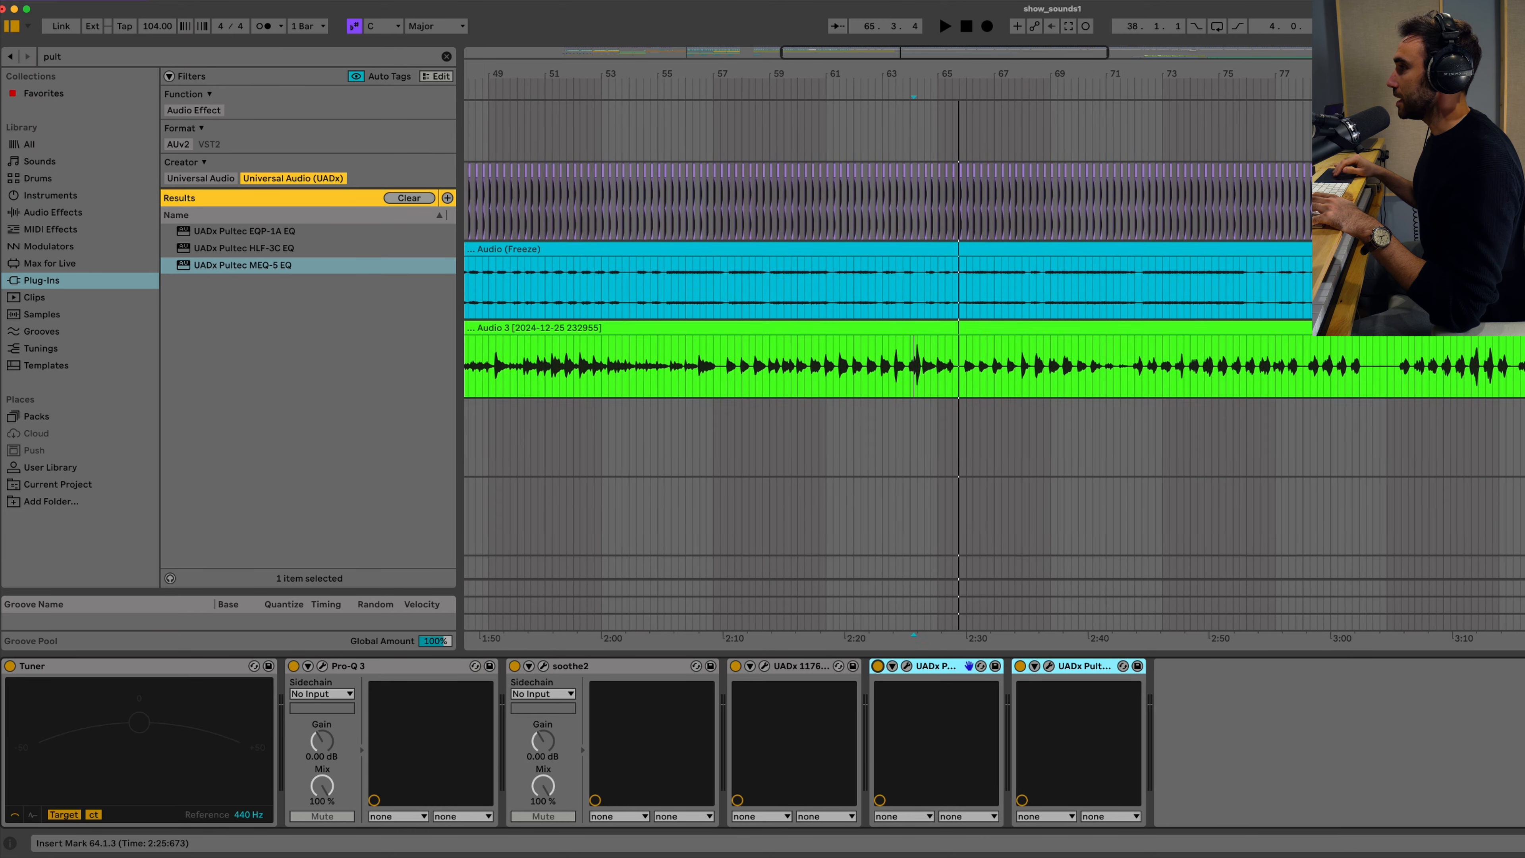
scroll(607, 366, "right", 3)
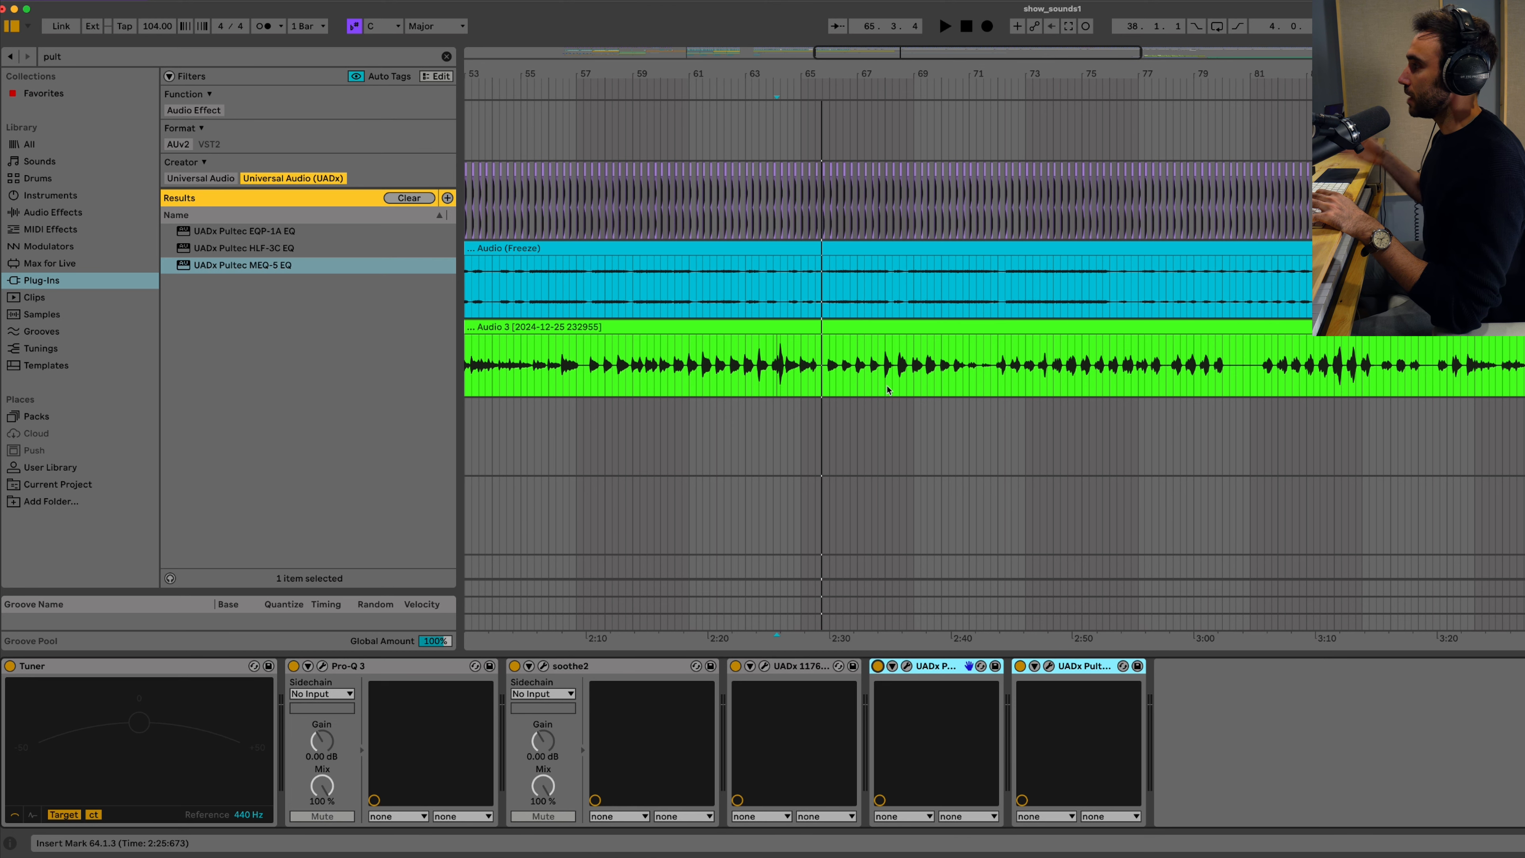
scroll(888, 390, "left", 1)
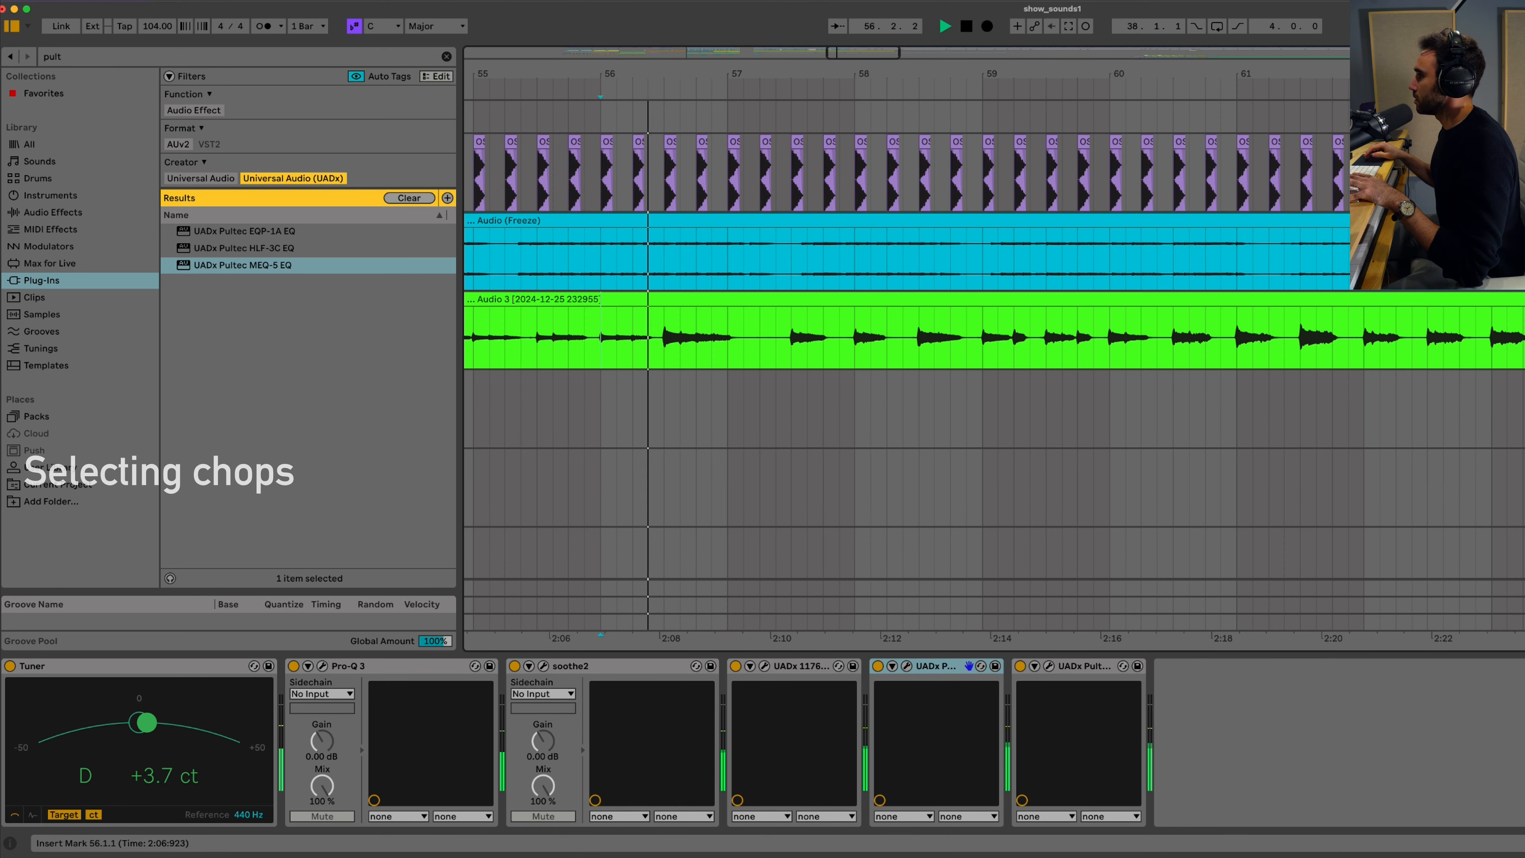
Step: Split the guitar recording at 56.3.1 and 57.1.1 and color the isolated chop blue
key("space")
left_click(664, 337)
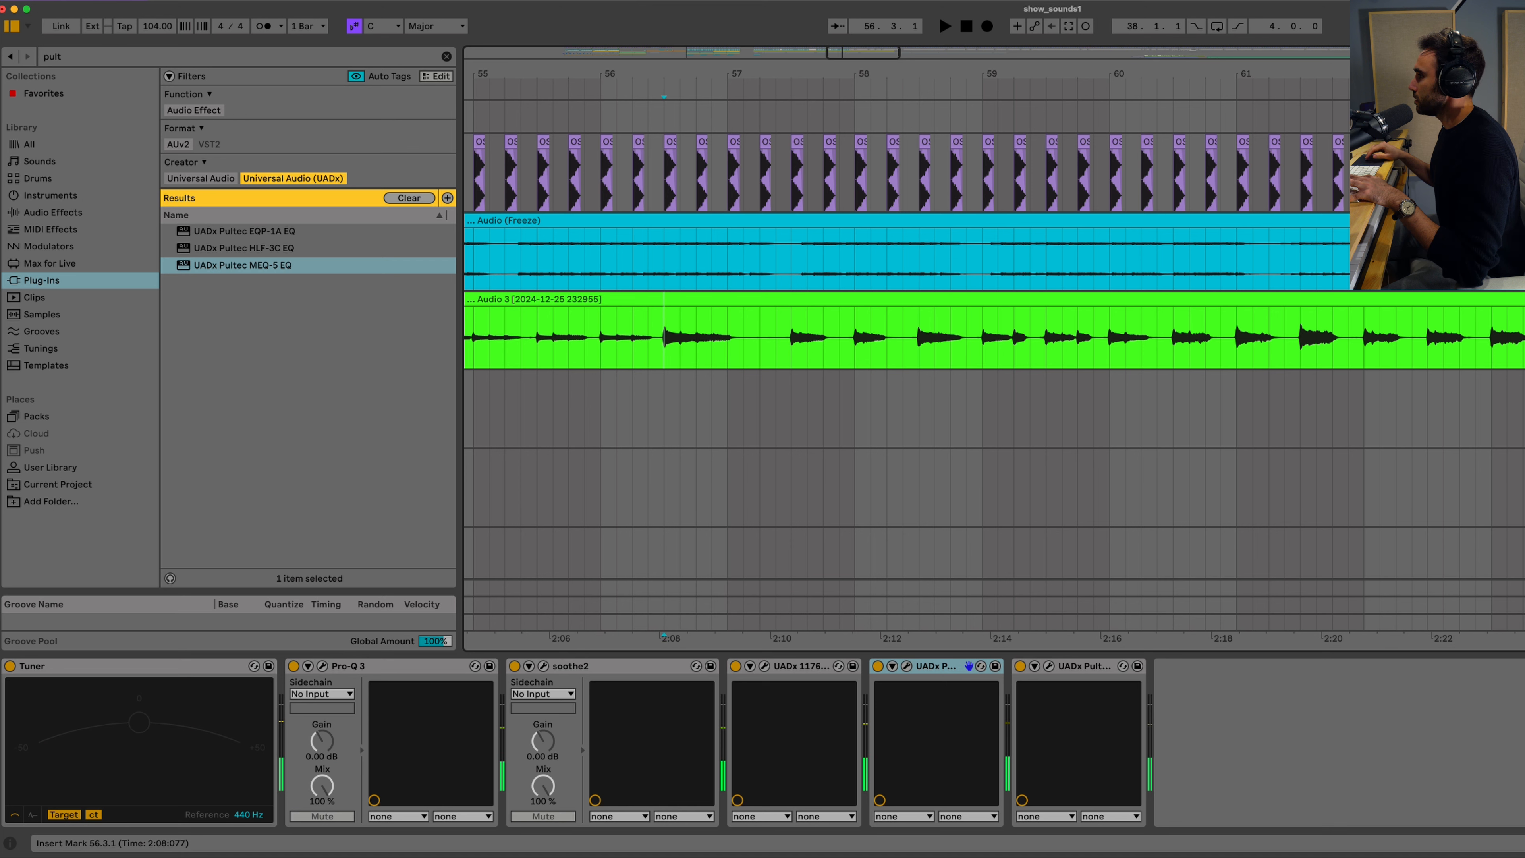
key("super+e")
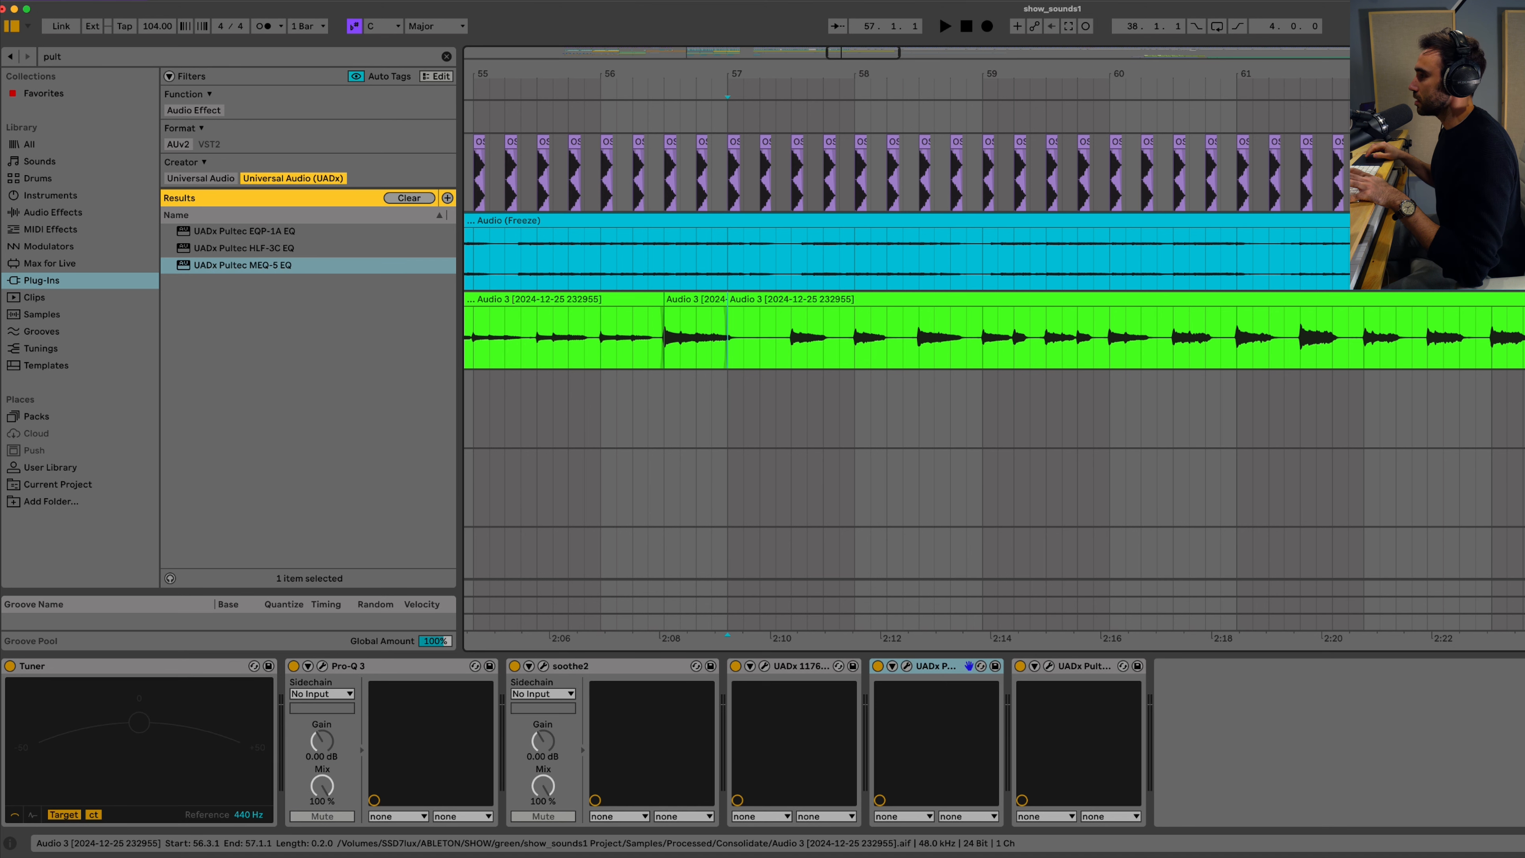
right_click(707, 302)
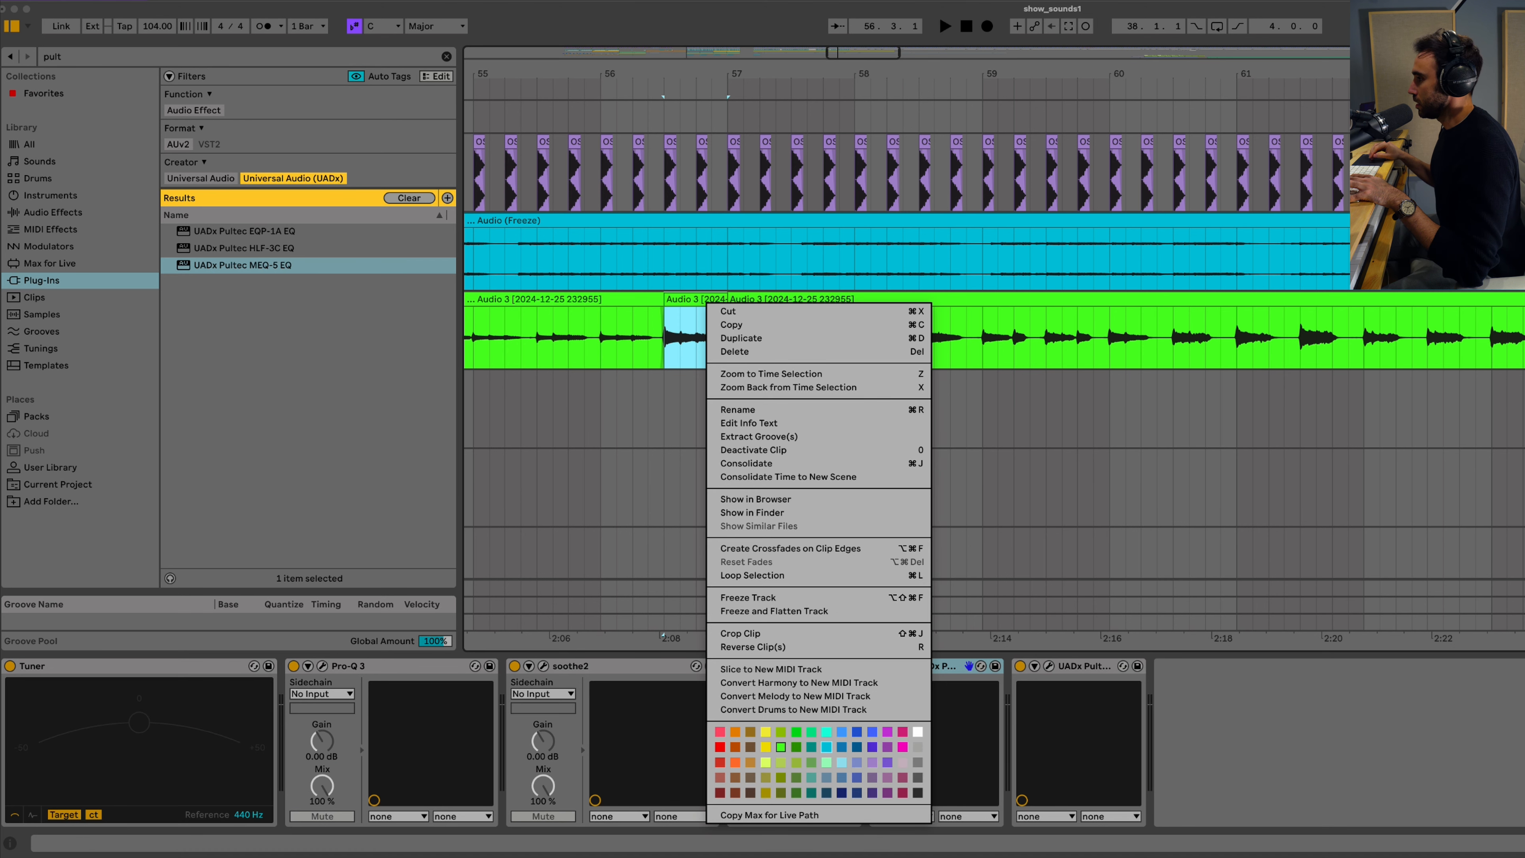
key("Escape")
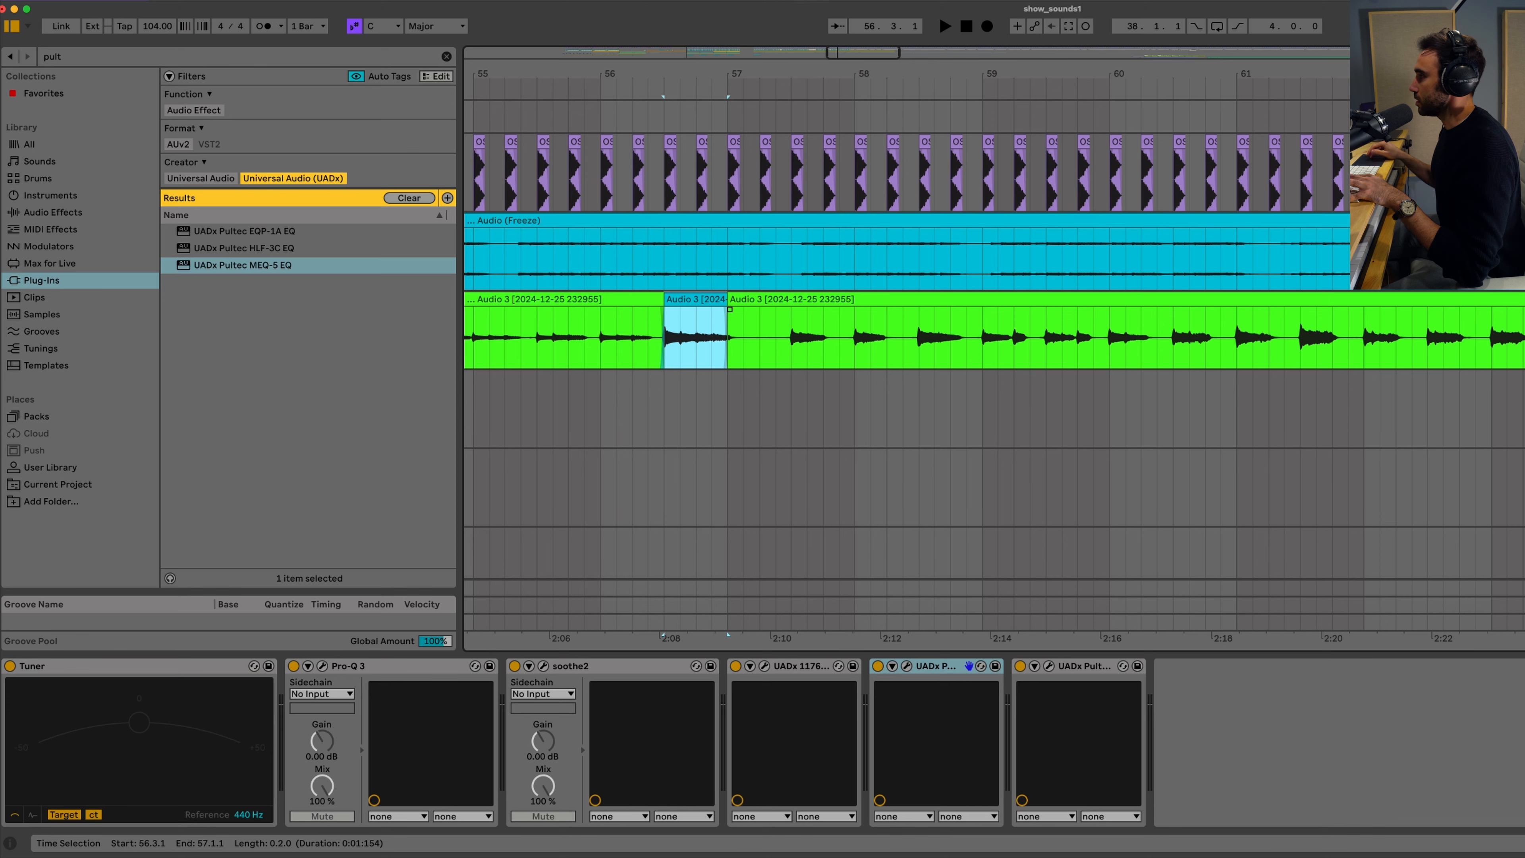
Step: Listen from 57.2.3, split out the guitar chops 57.3.1–57.4.1 and 58.1.1–58.2.1, and color them blue
scroll(948, 336, "right", 3)
scroll(948, 337, "down", 5)
scroll(947, 331, "right", 10)
key("space")
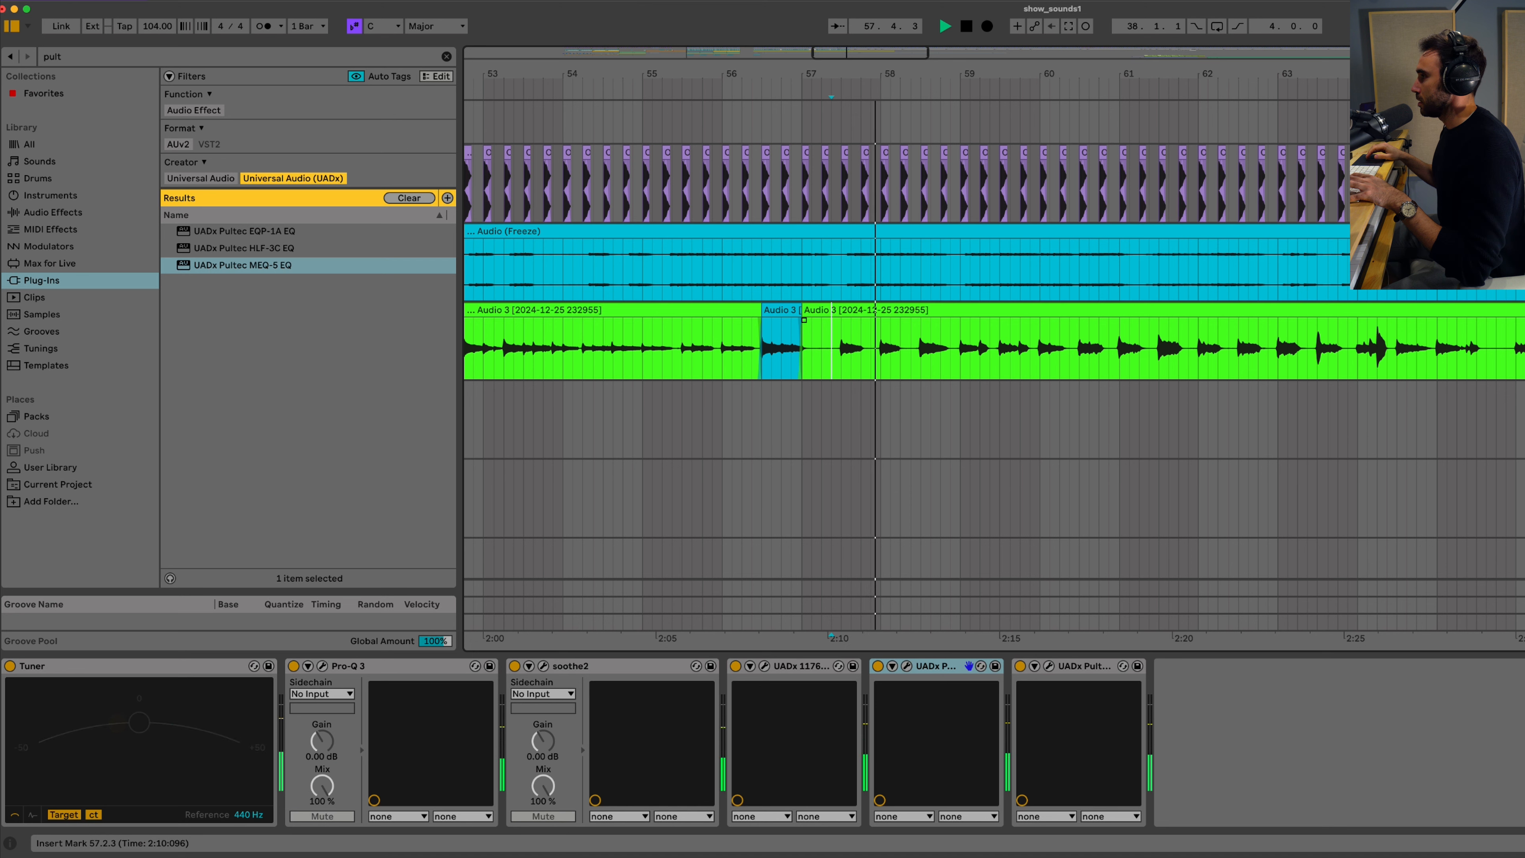
key("space")
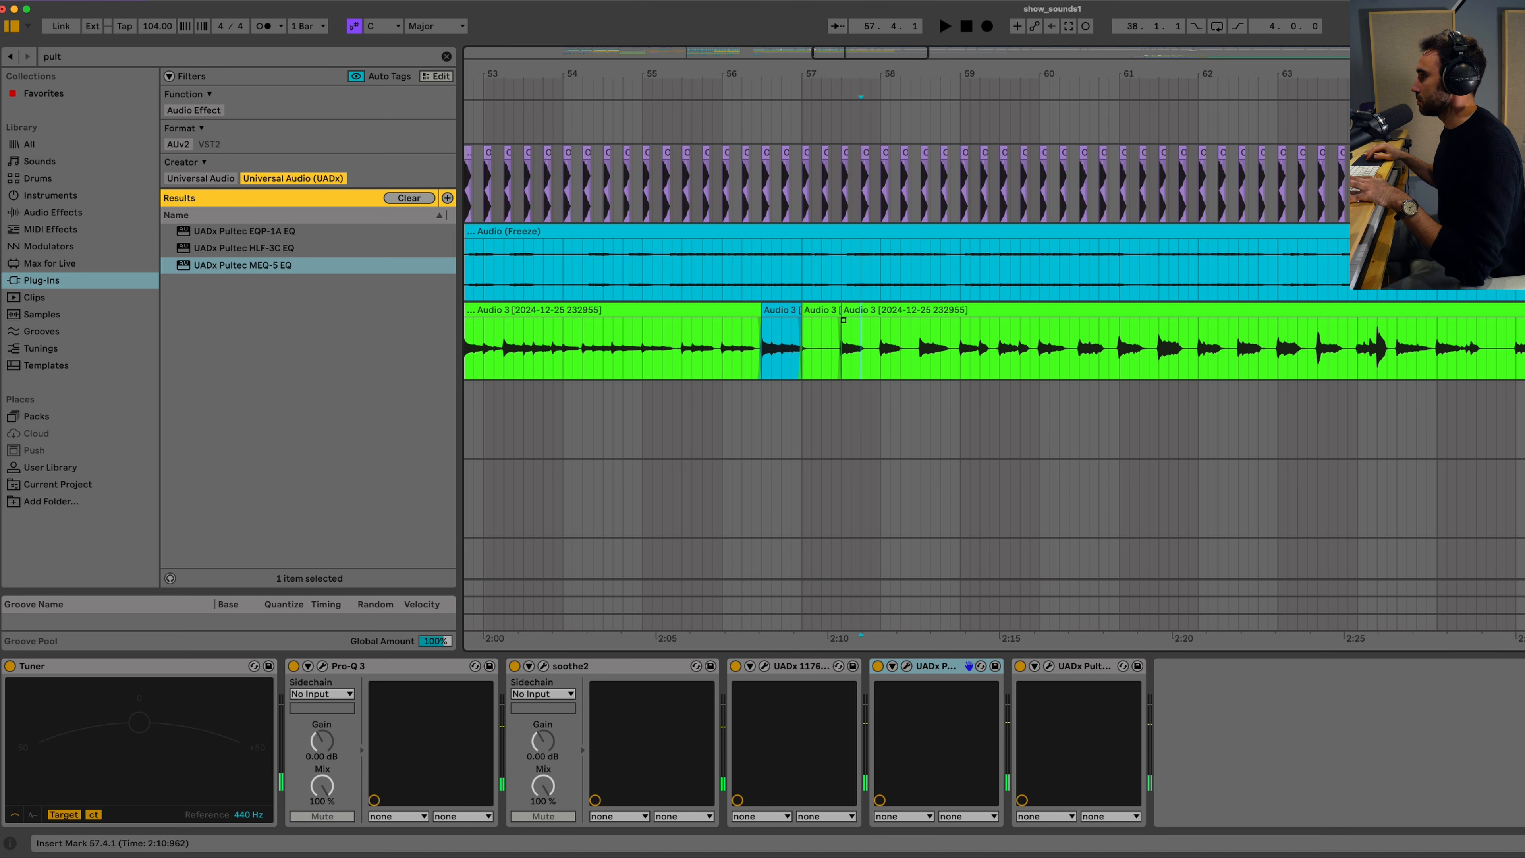
key("super+e")
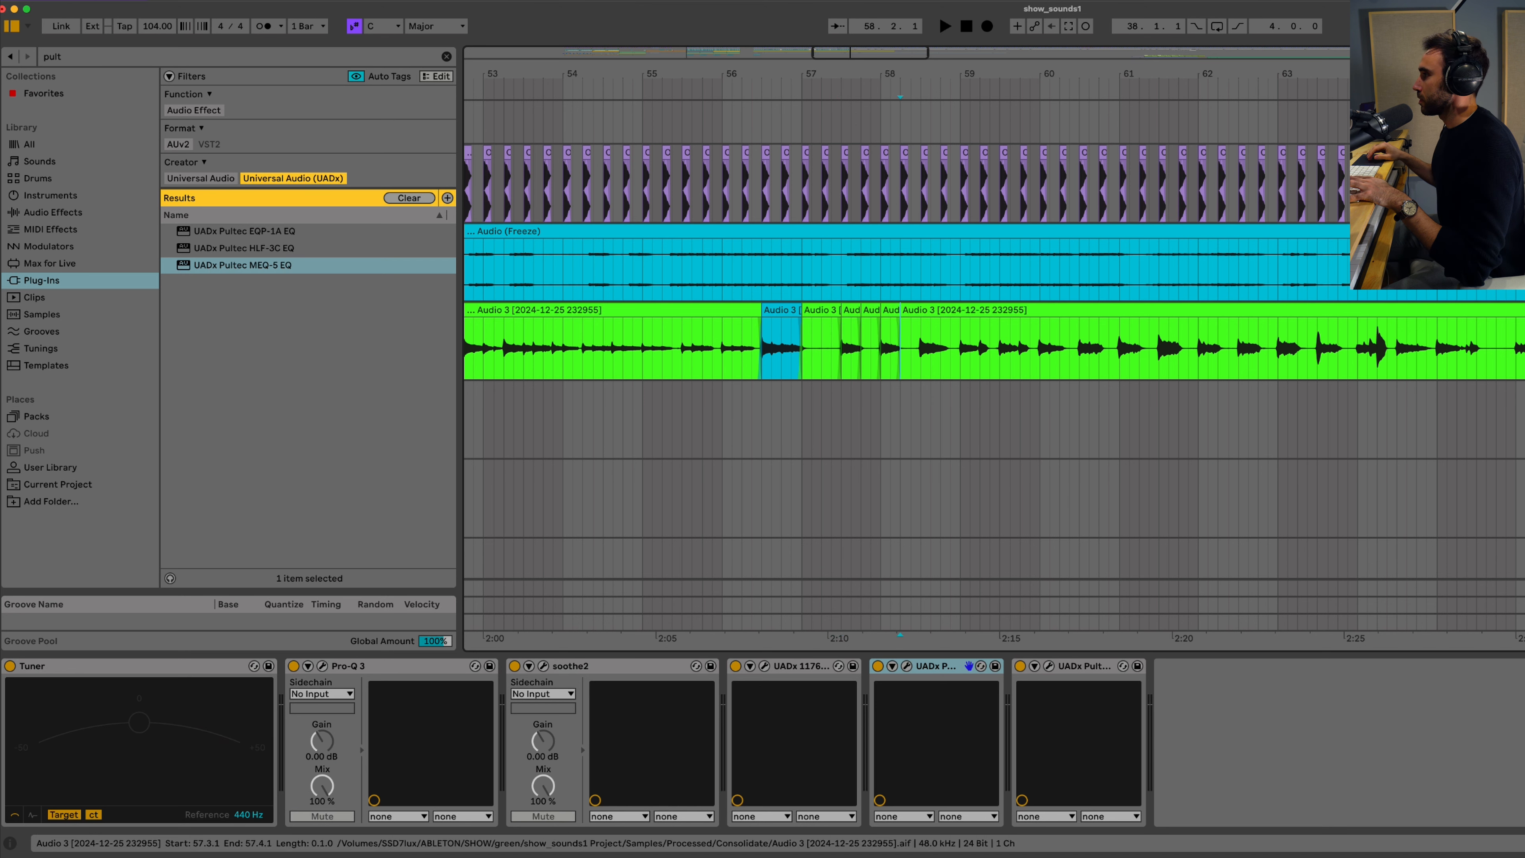
right_click(853, 320)
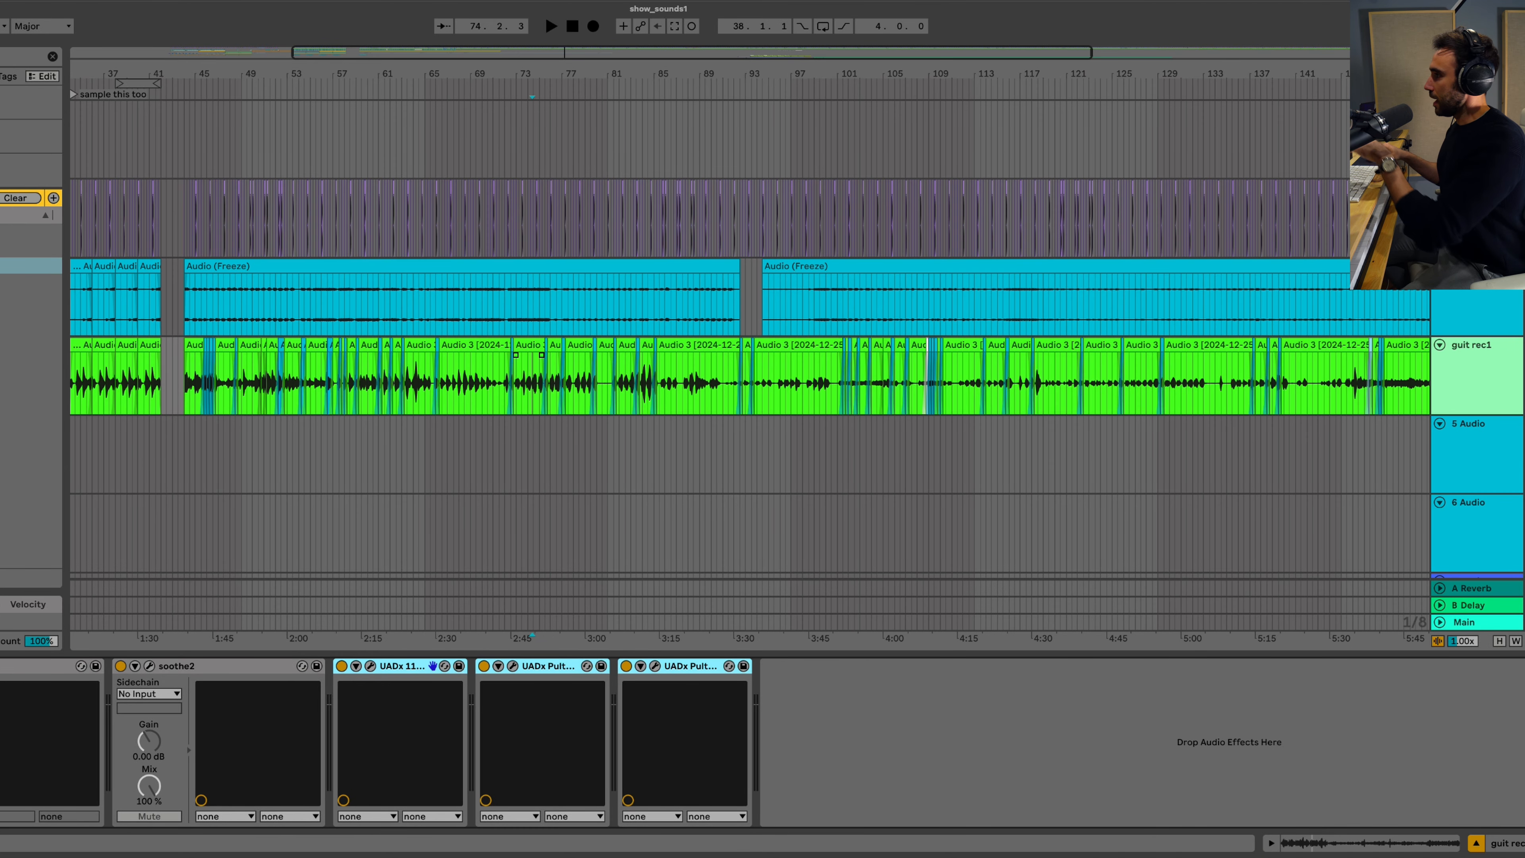
Step: Audition the blue guitar chops at 57.3.1 and 61.1.1
scroll(543, 391, "right", 10)
scroll(543, 417, "right", 1)
scroll(543, 417, "left", 12)
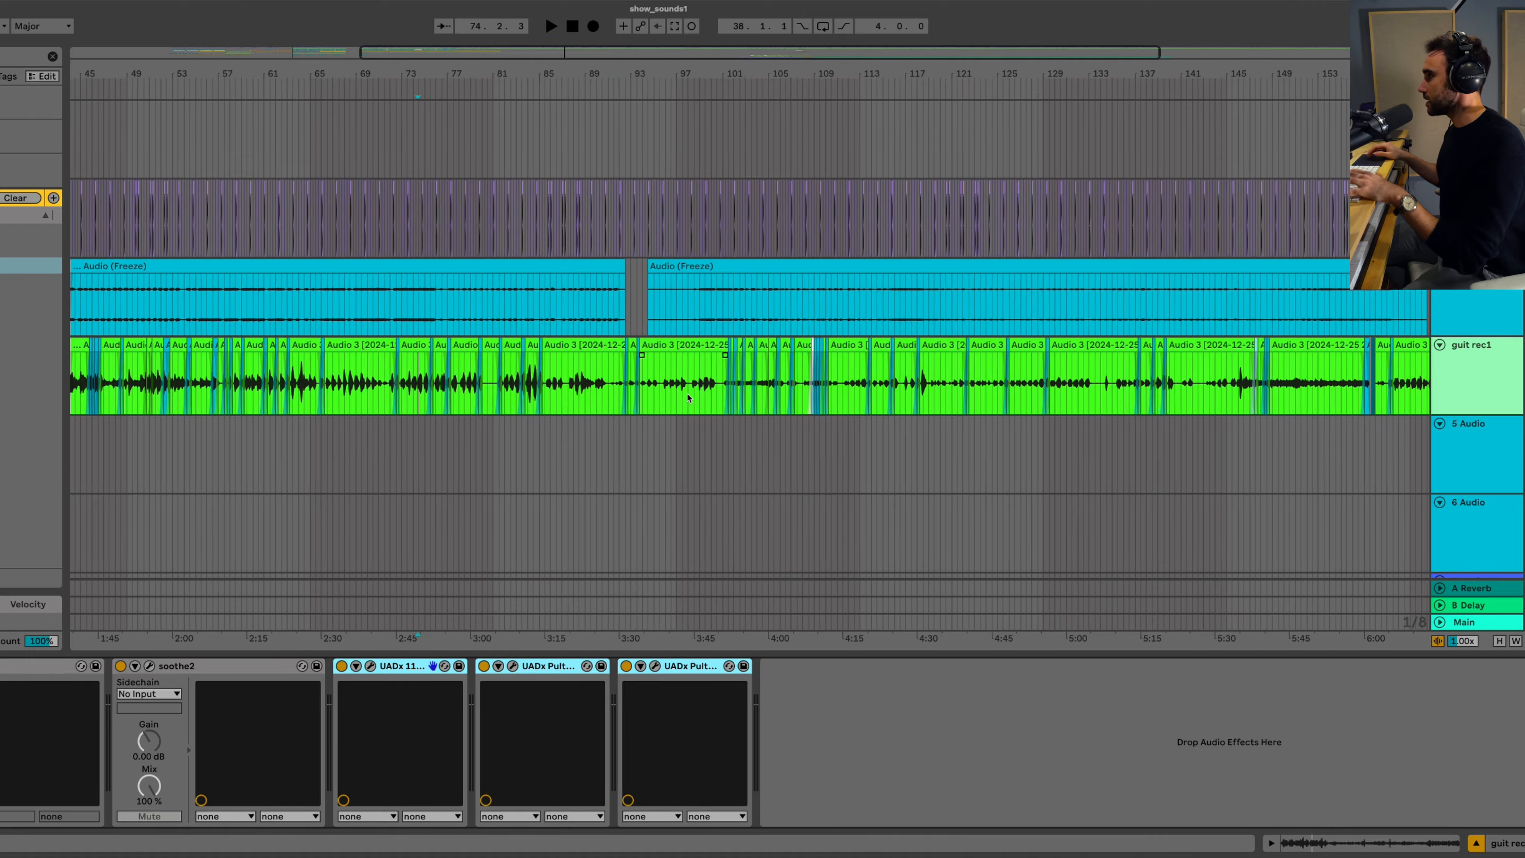
scroll(444, 355, "up", 6)
scroll(750, 342, "left", 2)
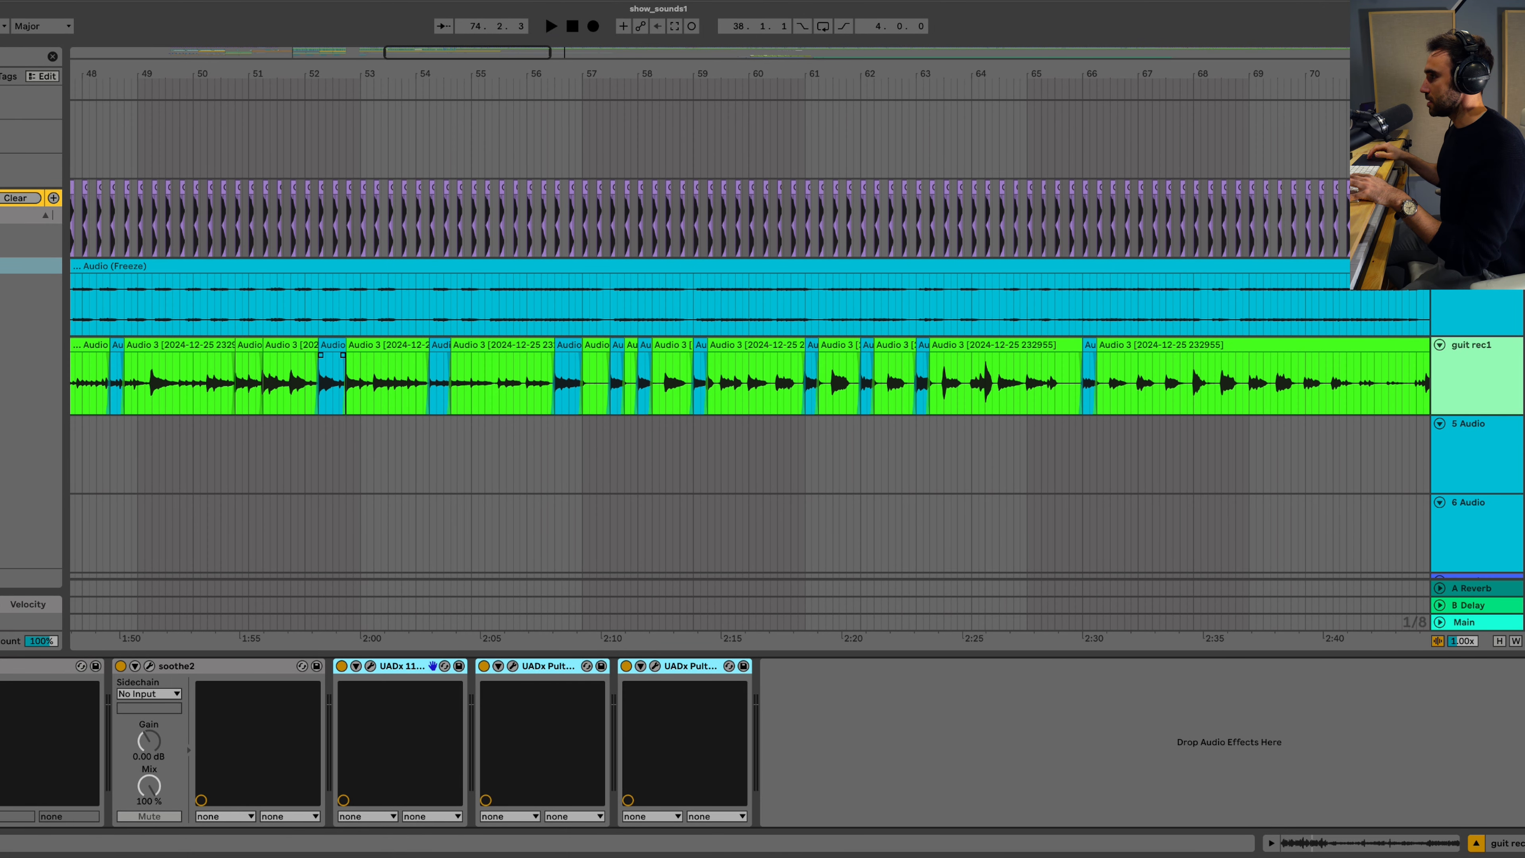
left_click(617, 344)
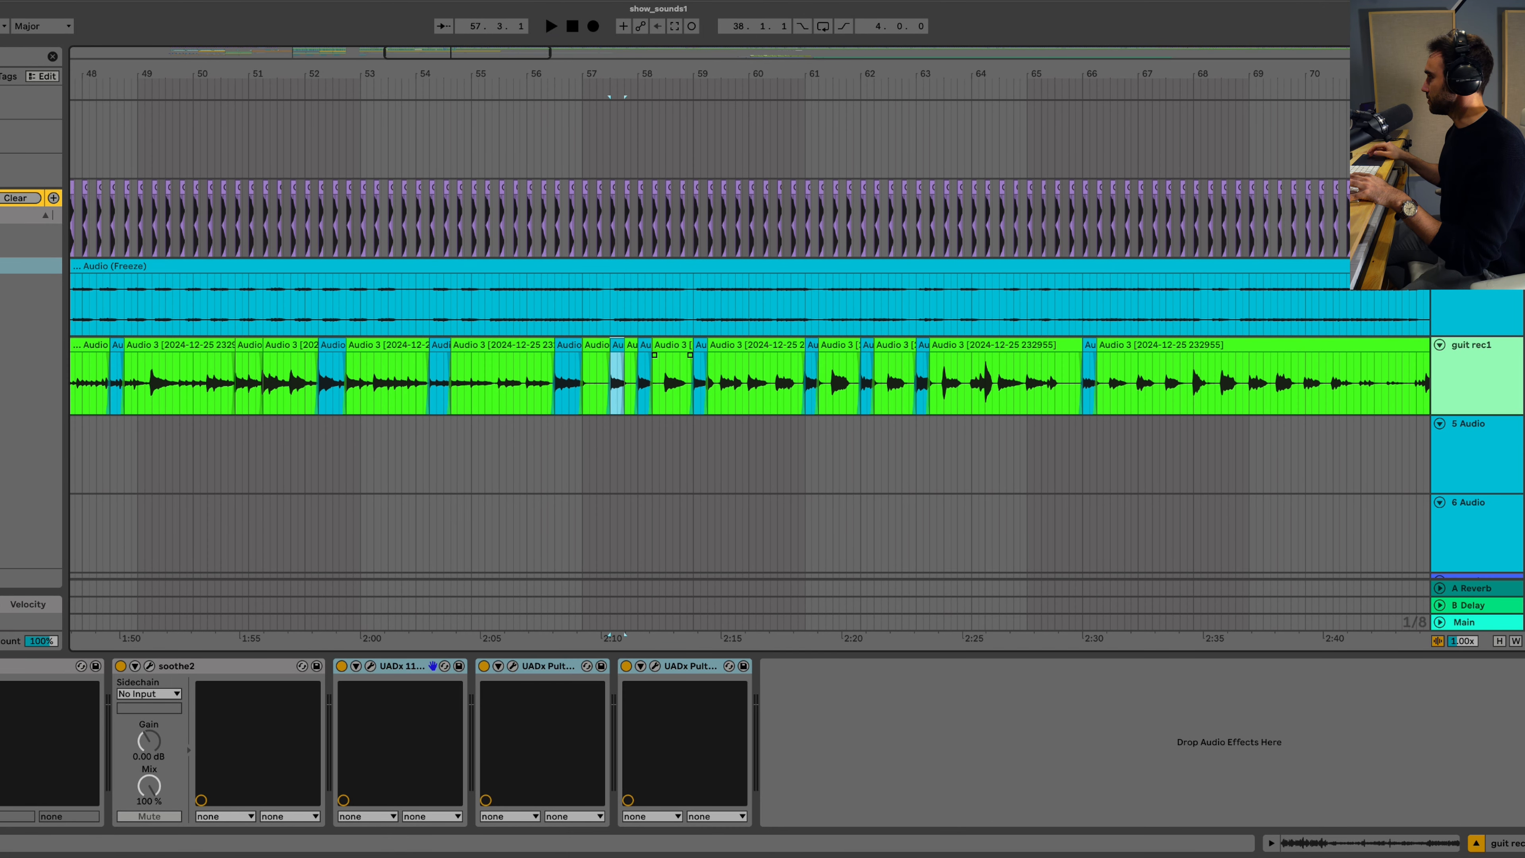
scroll(617, 344, "right", 1)
key("space")
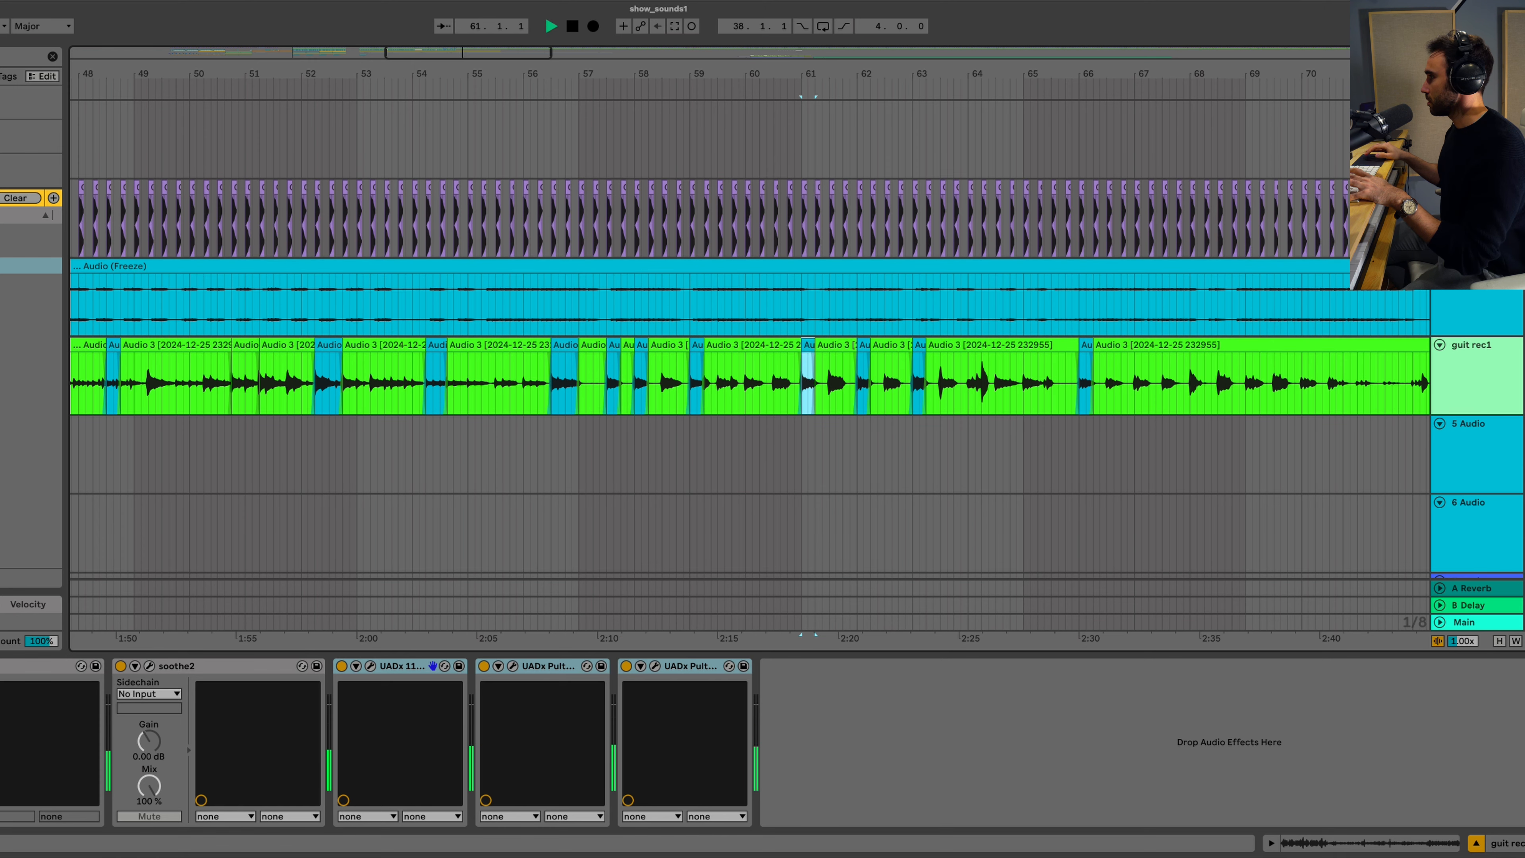
key("space")
Step: Play the blue guitar chop at bar 63
left_click(919, 344)
key("space")
scroll(919, 344, "right", 2)
key("space")
Step: Select the blue guitar chop at 108.4.1 and play it several times
left_click(967, 339)
key("space")
scroll(968, 339, "right", 1)
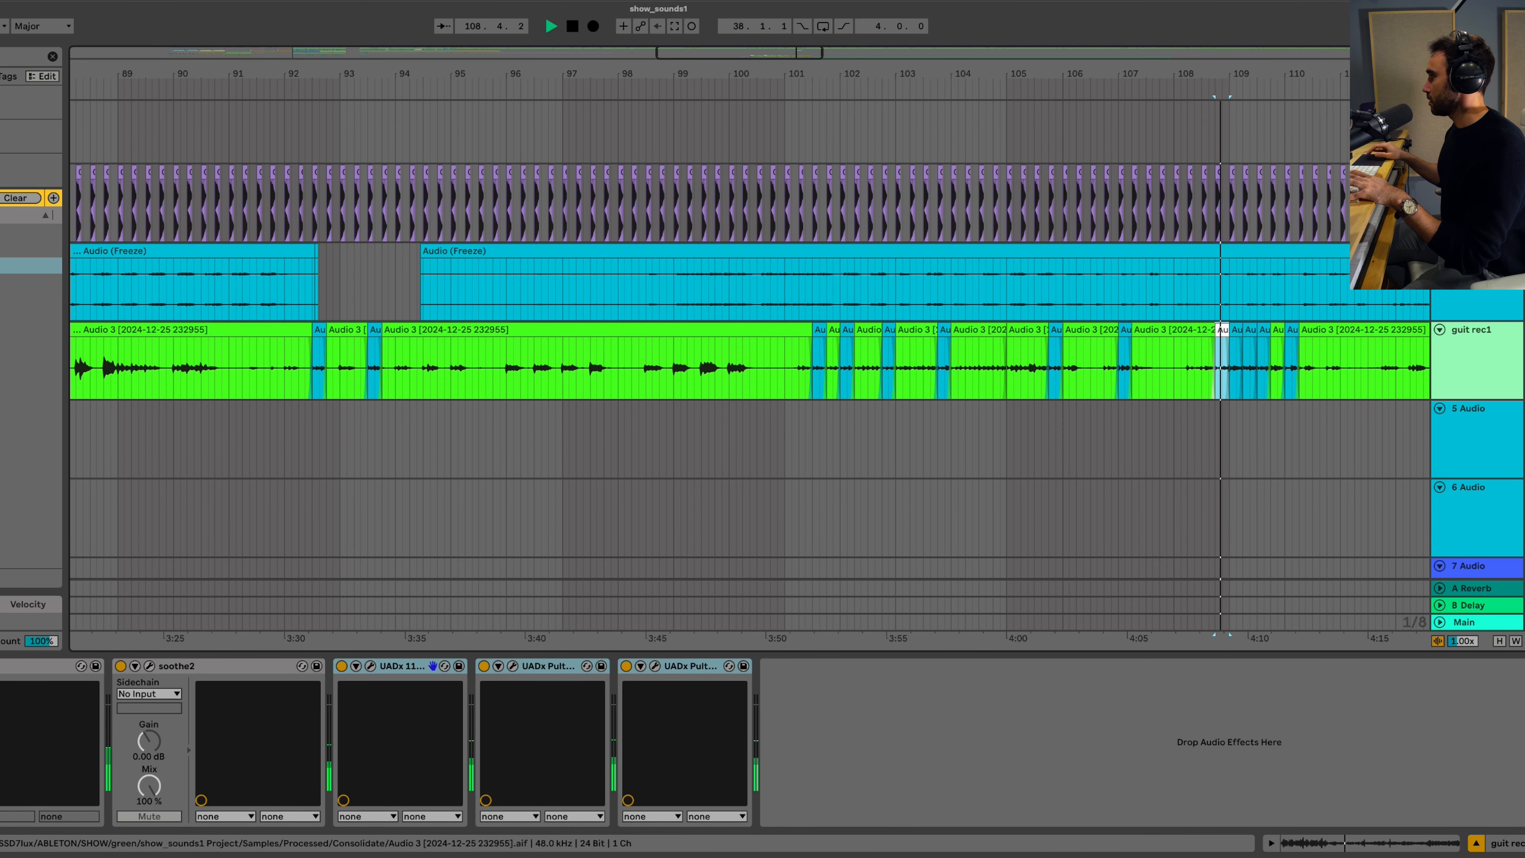
key("space")
key("space")
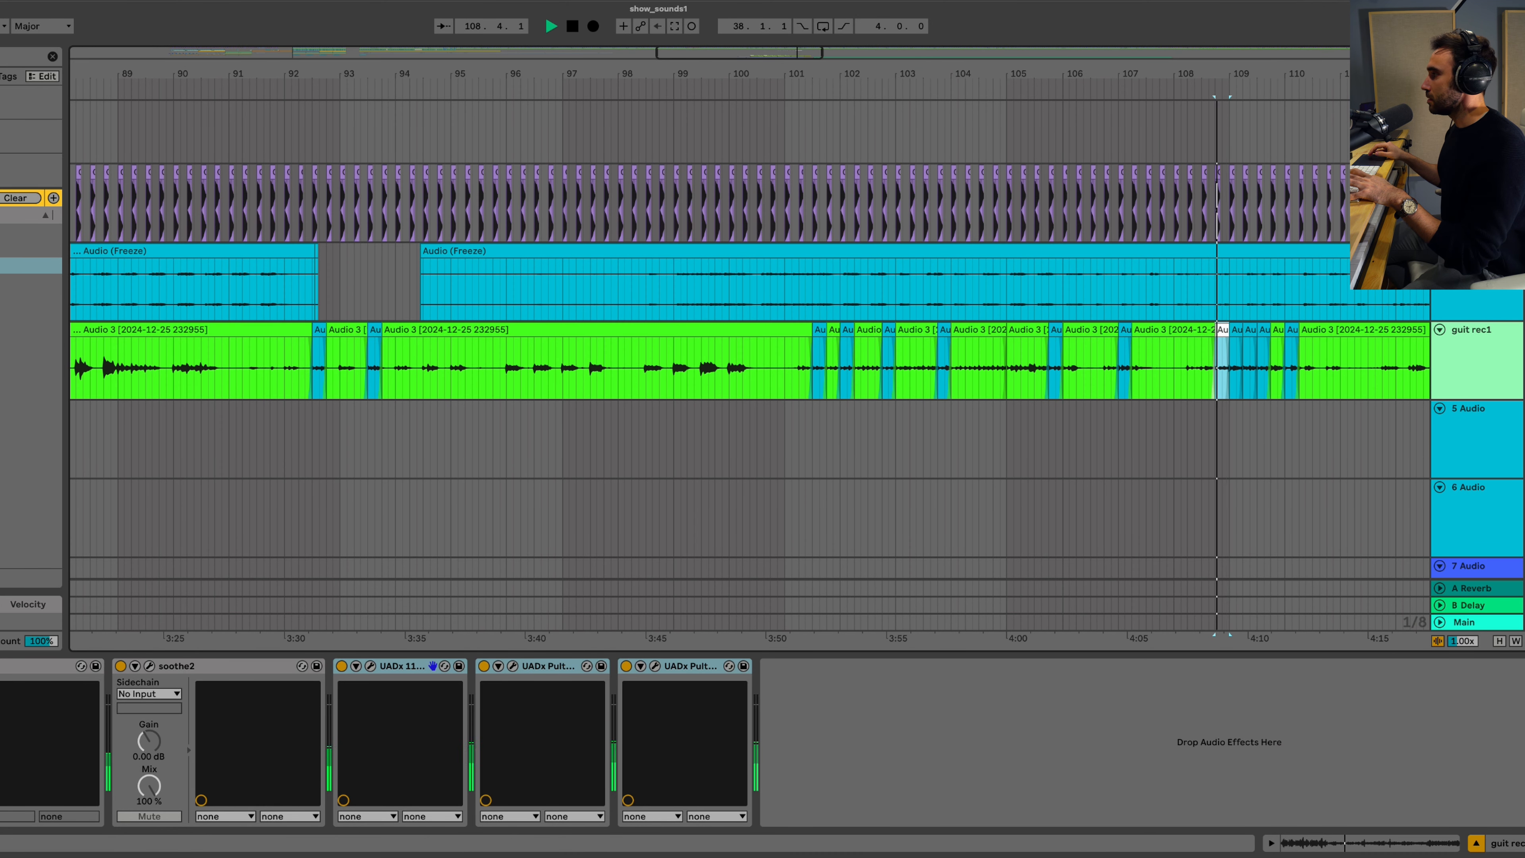
key("space")
key("space")
key("space")
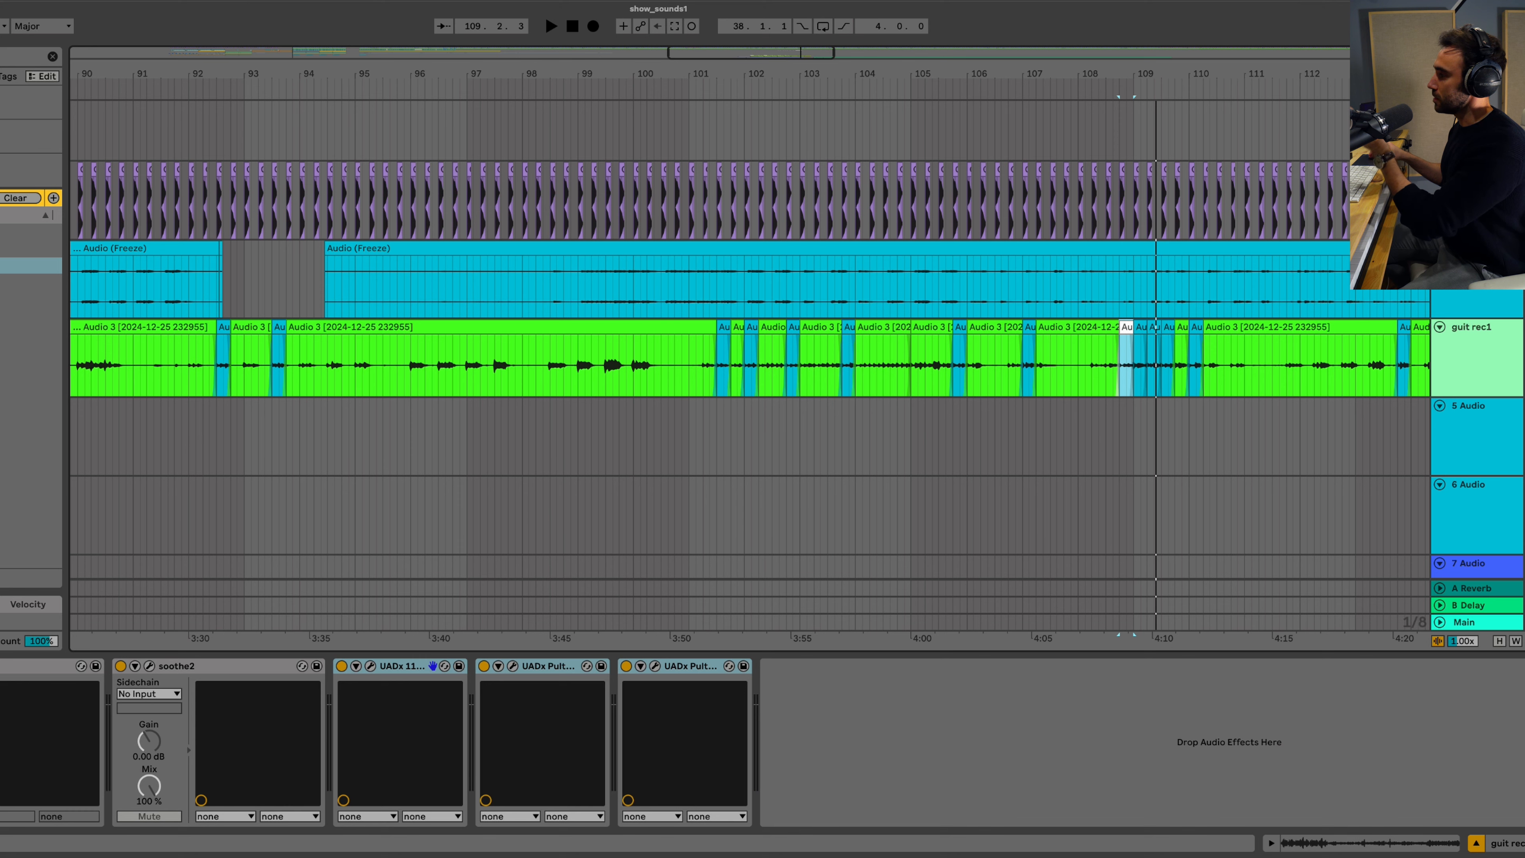
Step: Freeze and flatten the guitar recording track so its processed chops become plain audio
key("space")
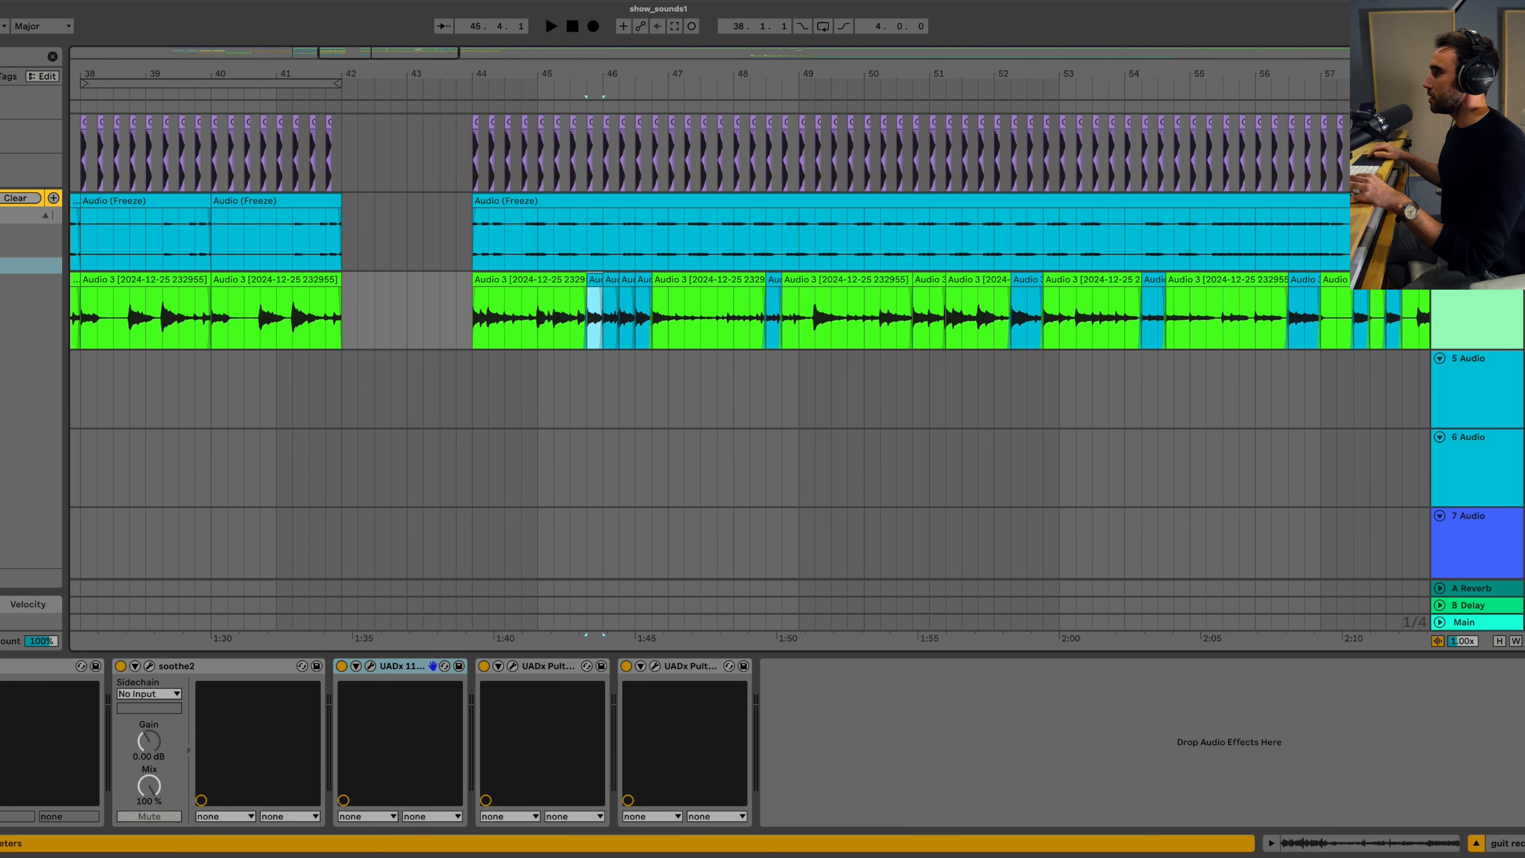
scroll(715, 313, "right", 3)
scroll(714, 312, "down", 4)
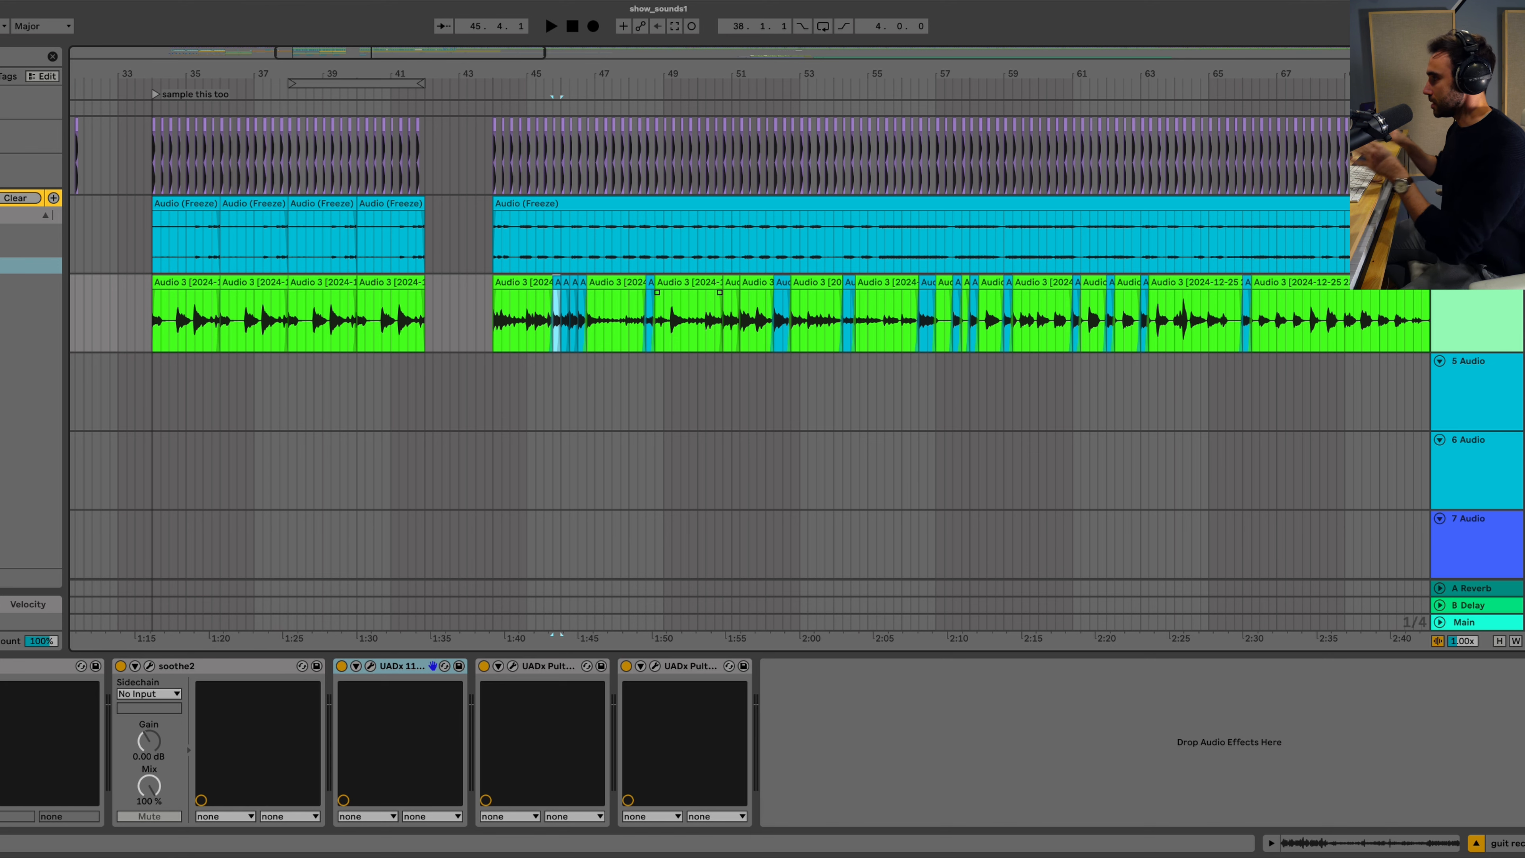
right_click(695, 289)
left_click(739, 541)
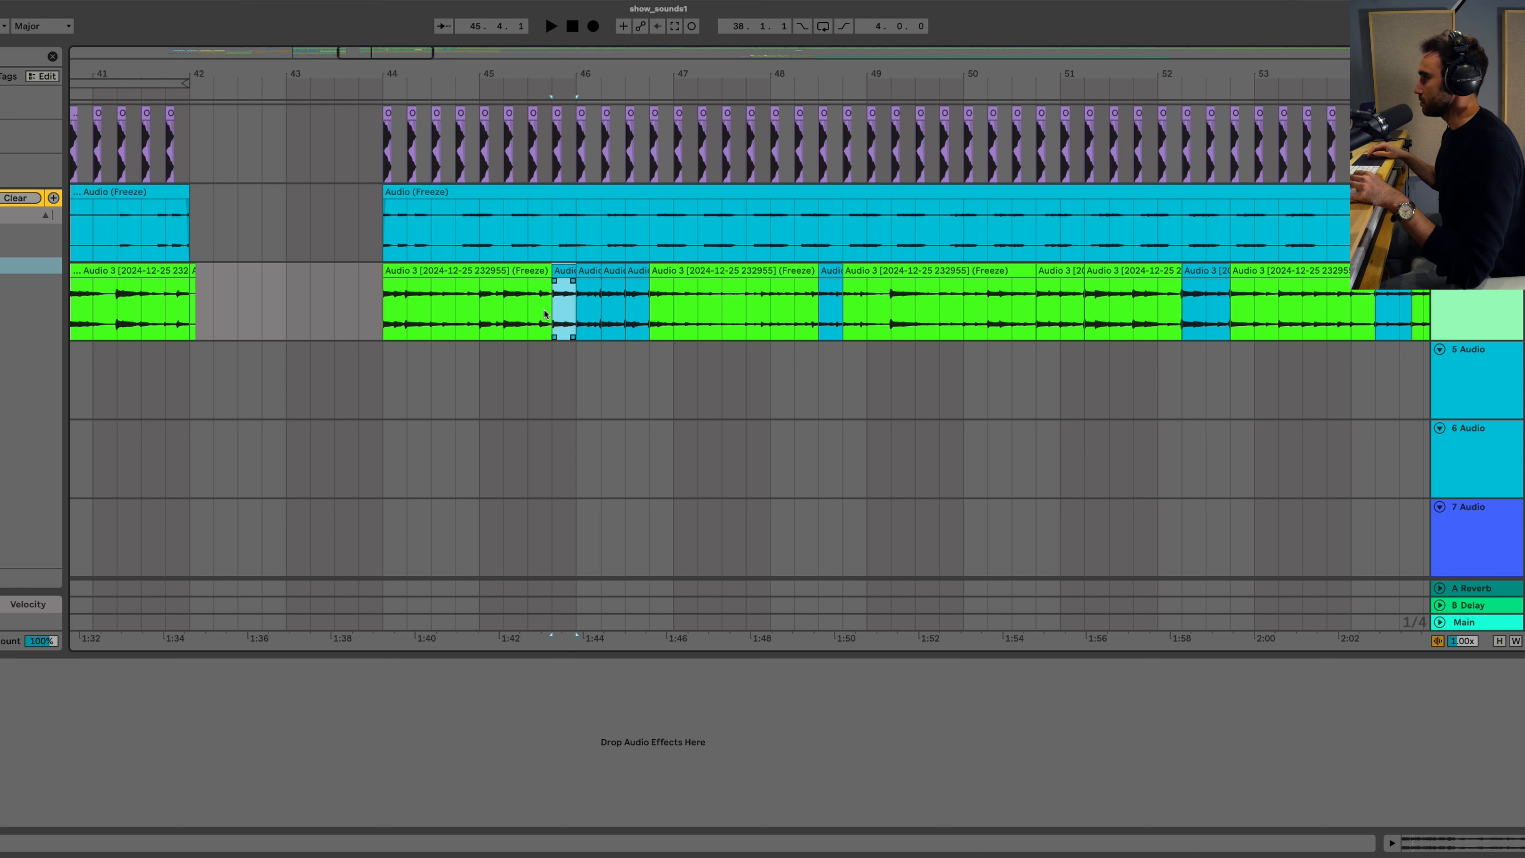
Step: Copy the four blue guitar chops starting at 45.4.1 to 44.1.1 on 5 Audio, and the chop at 48.3.1 to 45.1.1
left_click(643, 273, "shift")
left_click(391, 389)
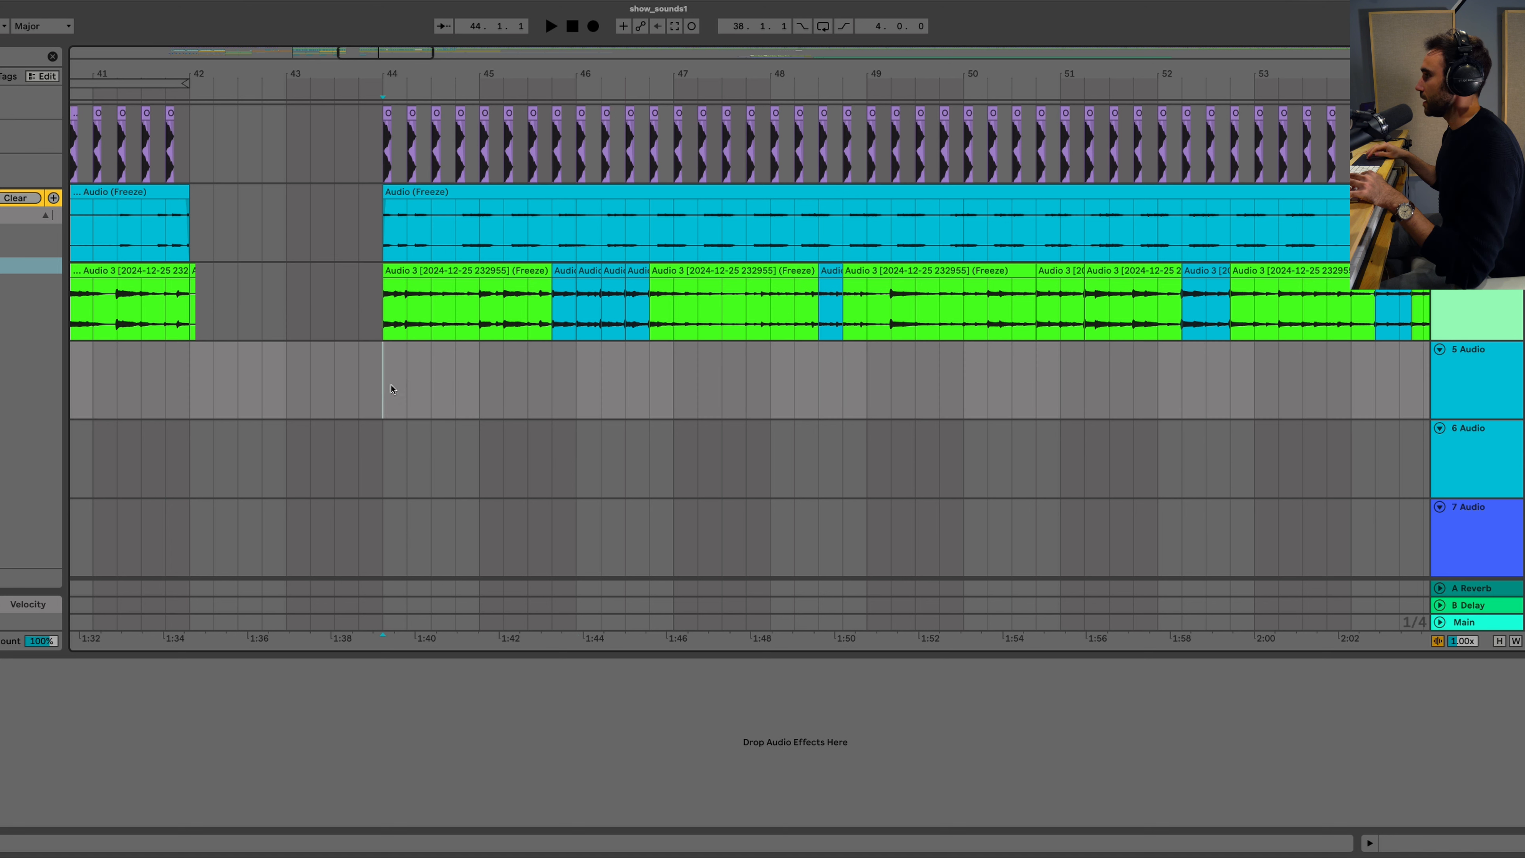
key("super+v")
left_click(831, 287)
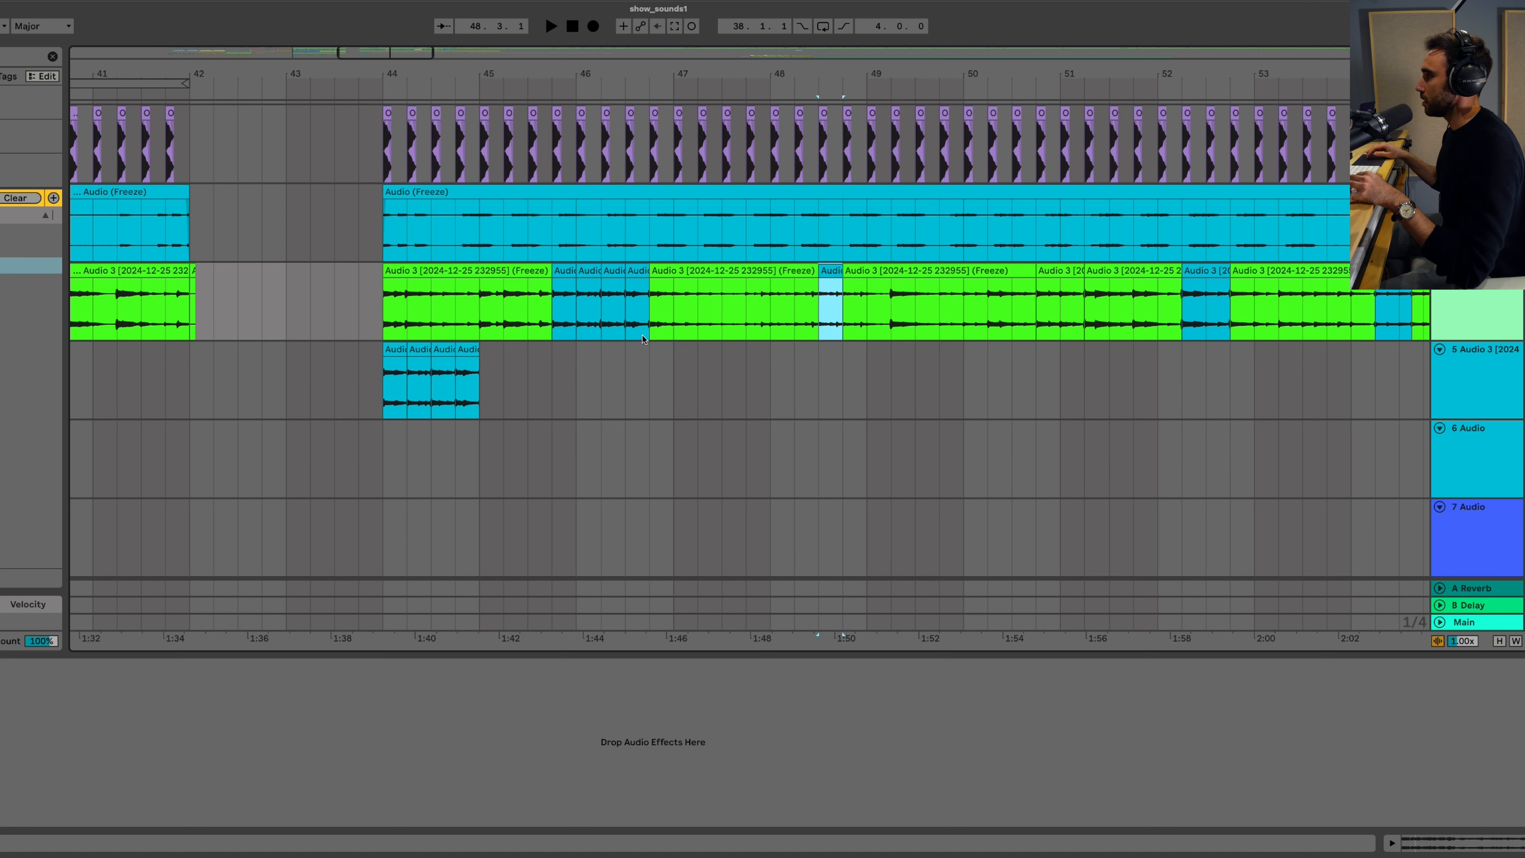
left_click(476, 396)
key("super+v")
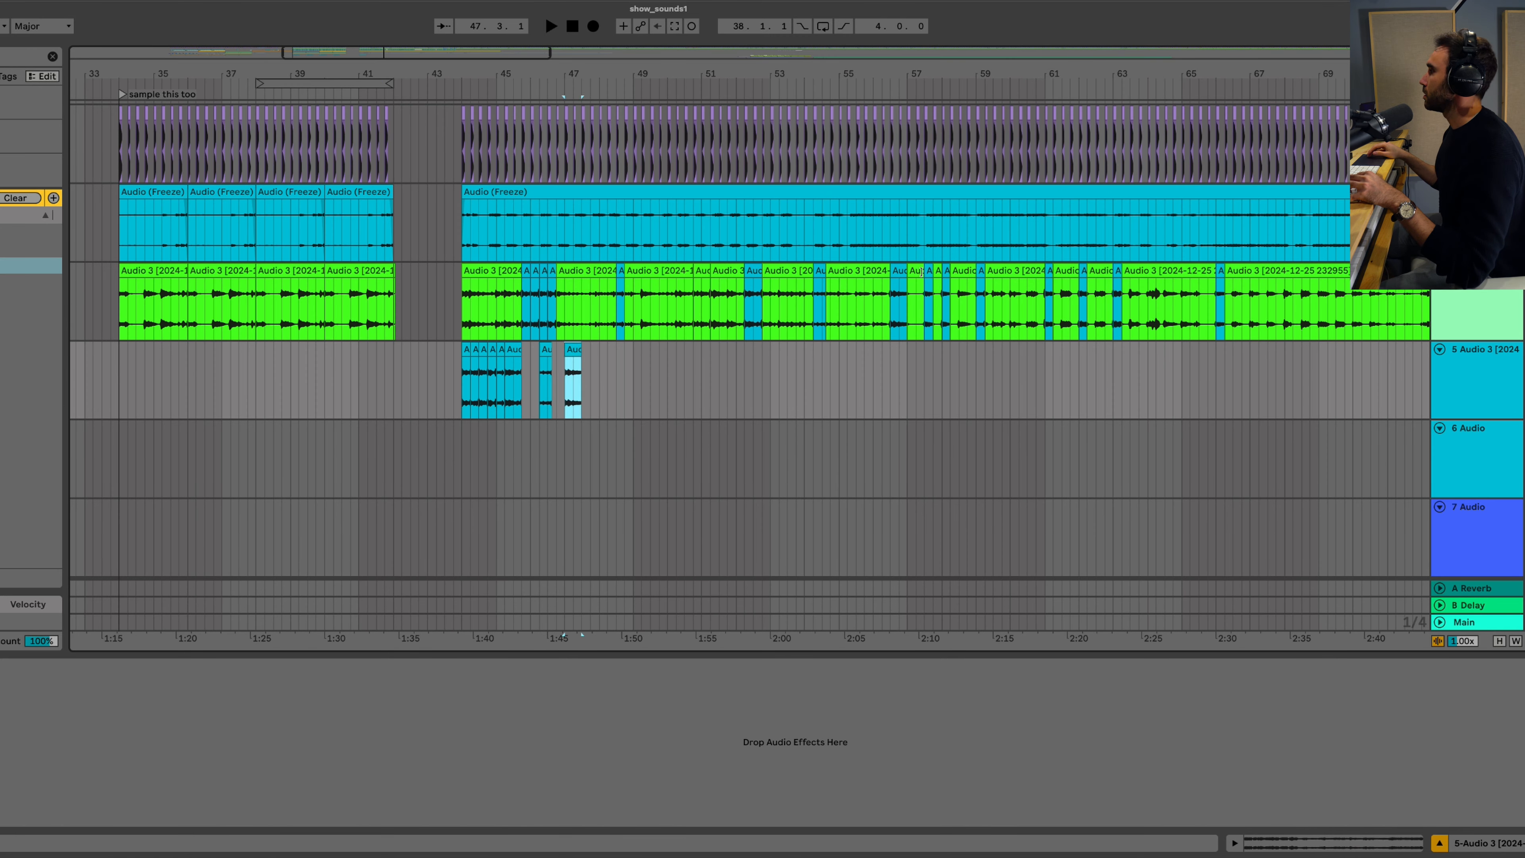
Step: Copy the further blue guitar chops, including the one at bar 58, one after another onto 5 Audio
key("super+v")
left_click(947, 271)
left_click(610, 390)
key("super+v")
left_click(652, 390)
key("super+v")
left_click(1101, 271)
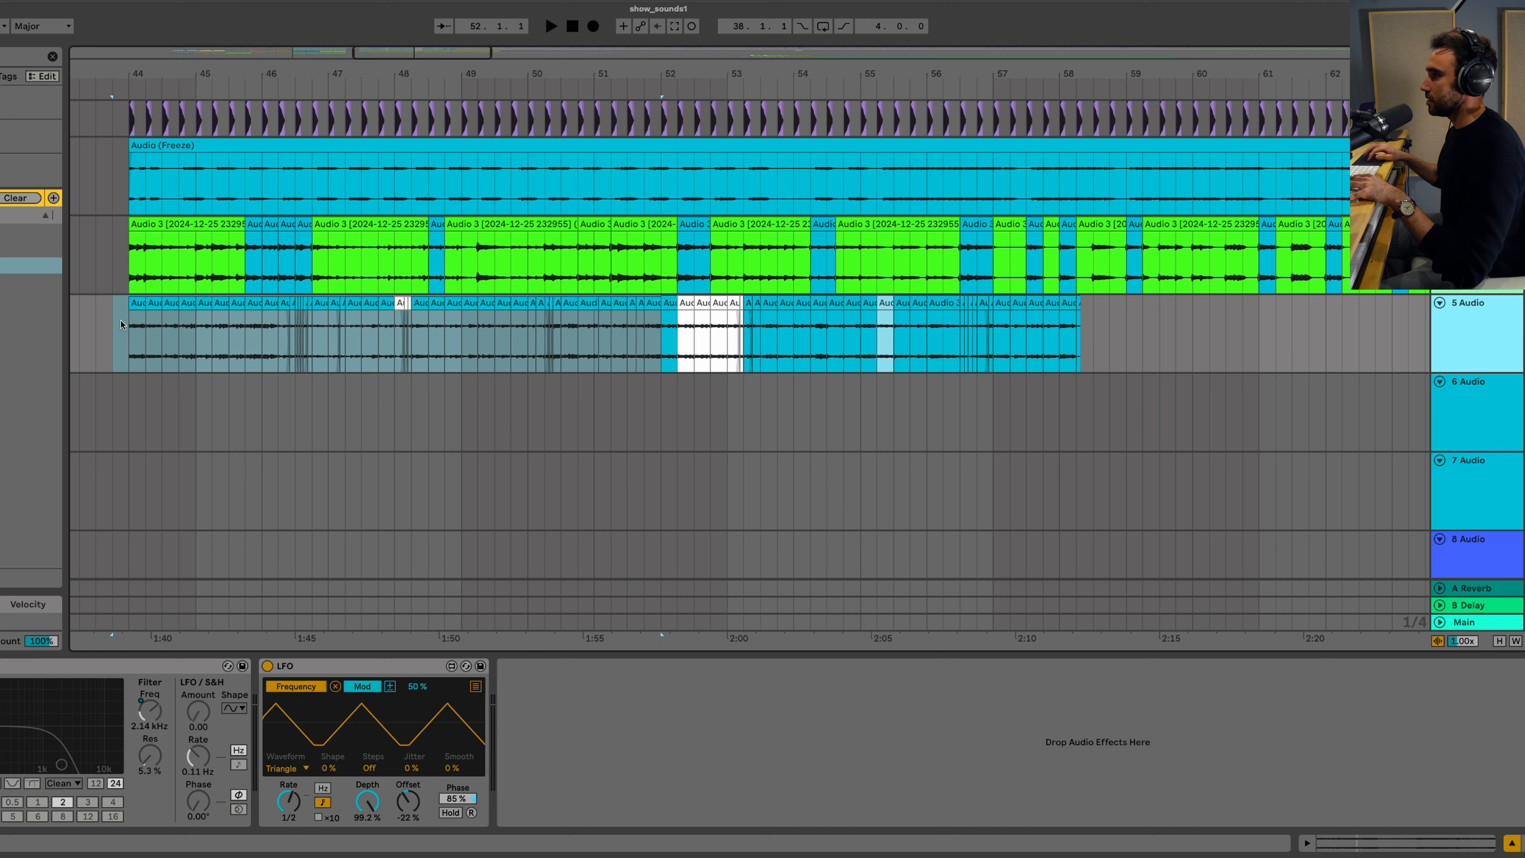
Step: Audition the collected chops on 5 Audio from 44.1.1, 47.2.1 and the white chops at 52.2.1
left_click(137, 325)
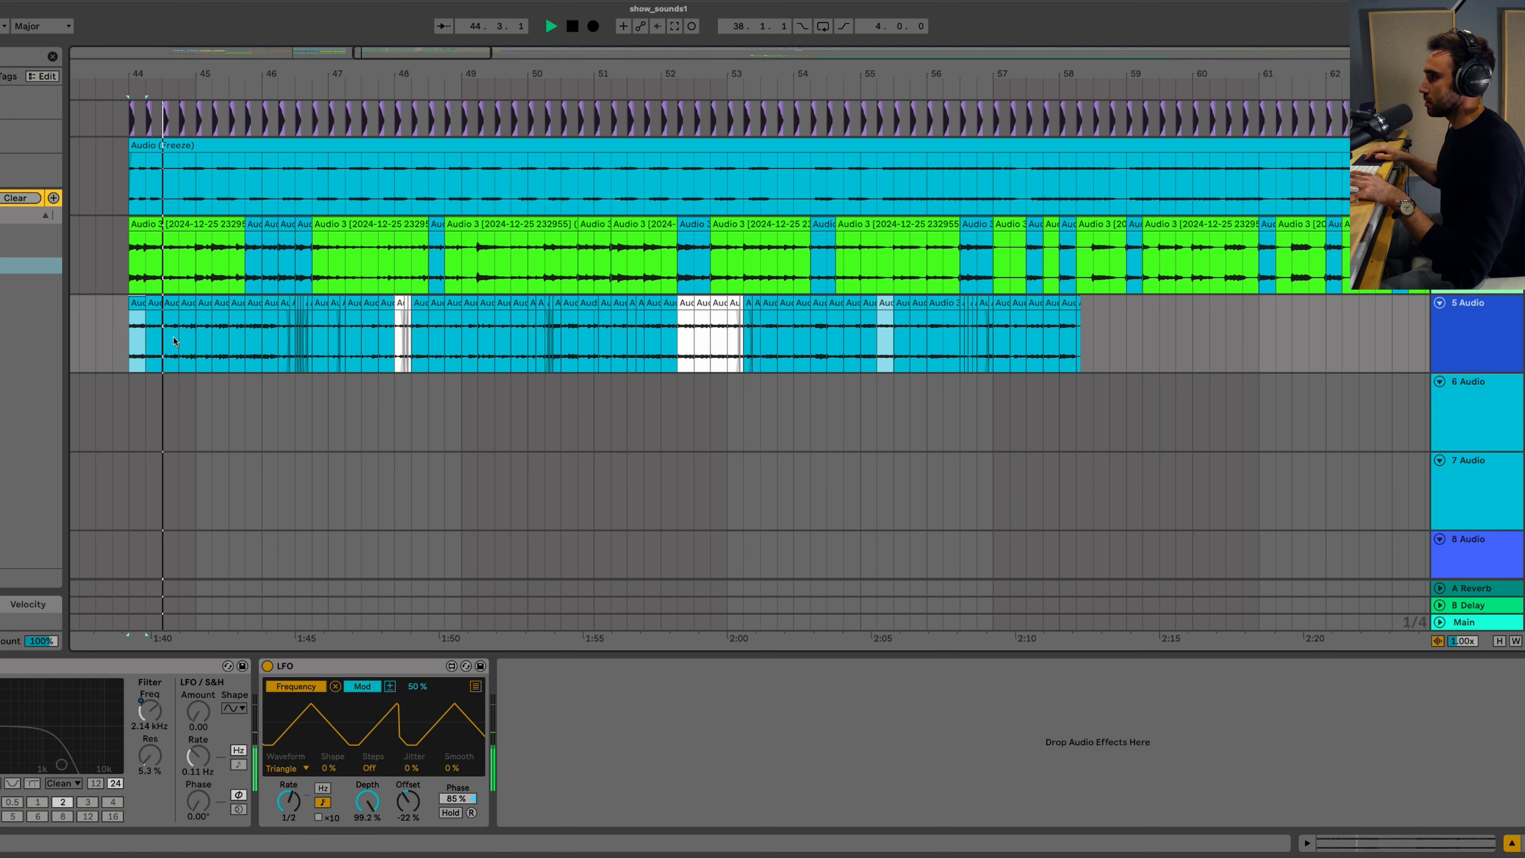
key("plus")
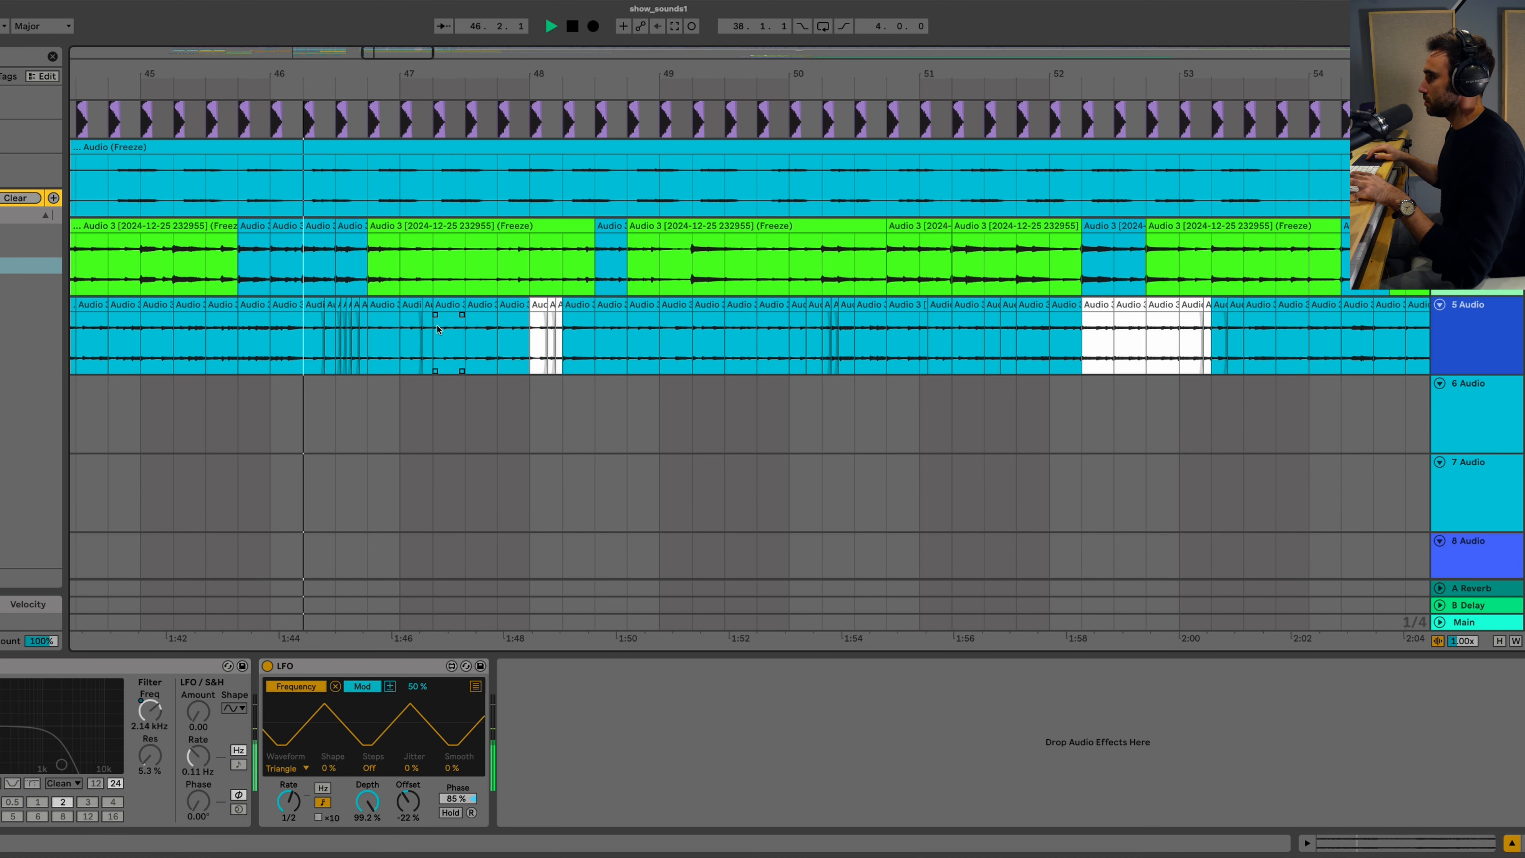
left_click(447, 306)
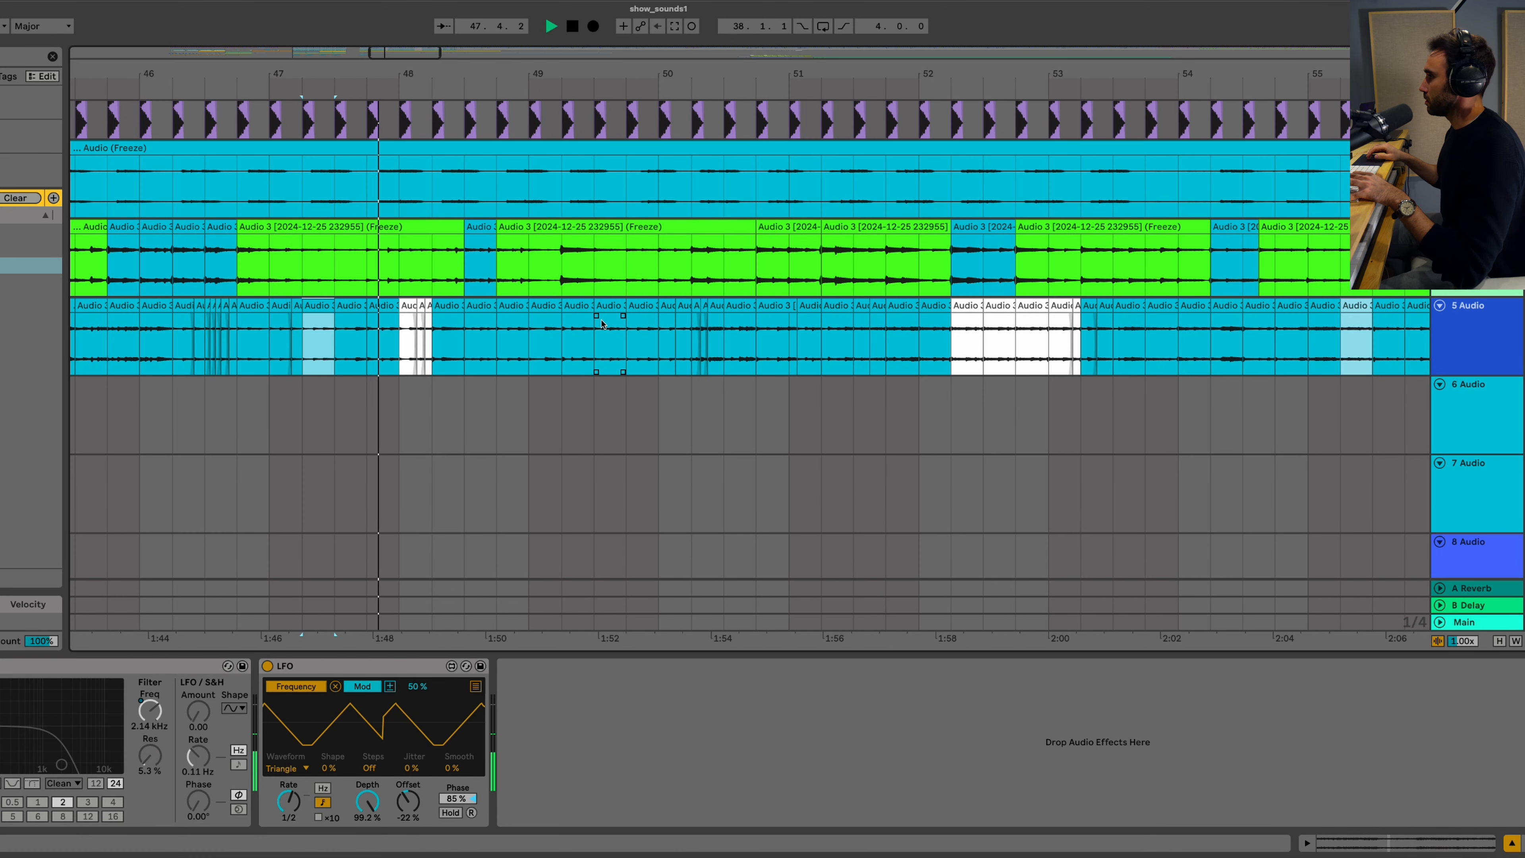
left_click(956, 319)
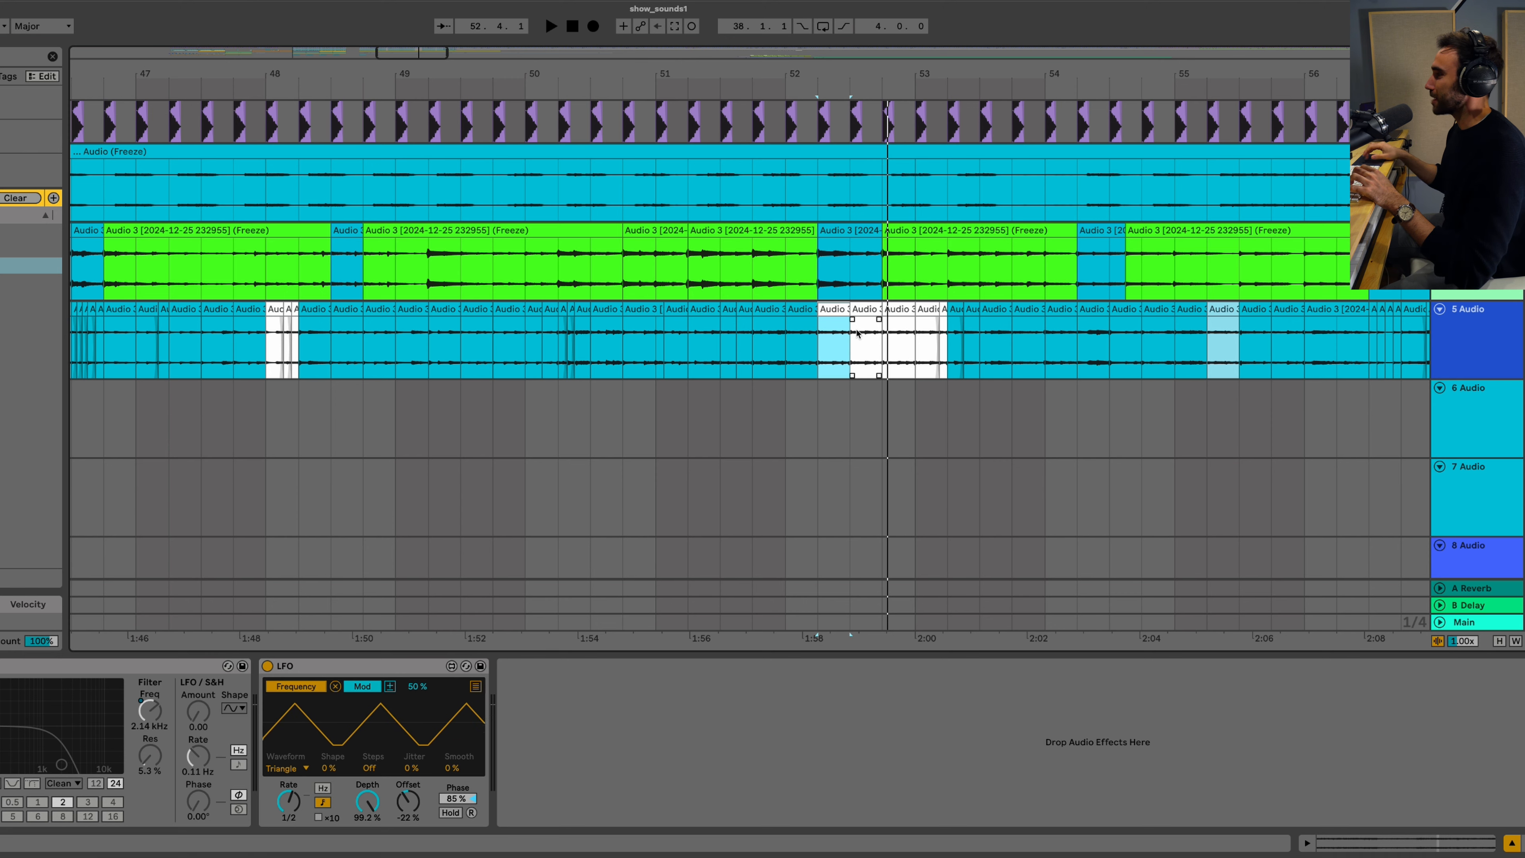
scroll(857, 334, "right", 5)
scroll(436, 327, "left", 8)
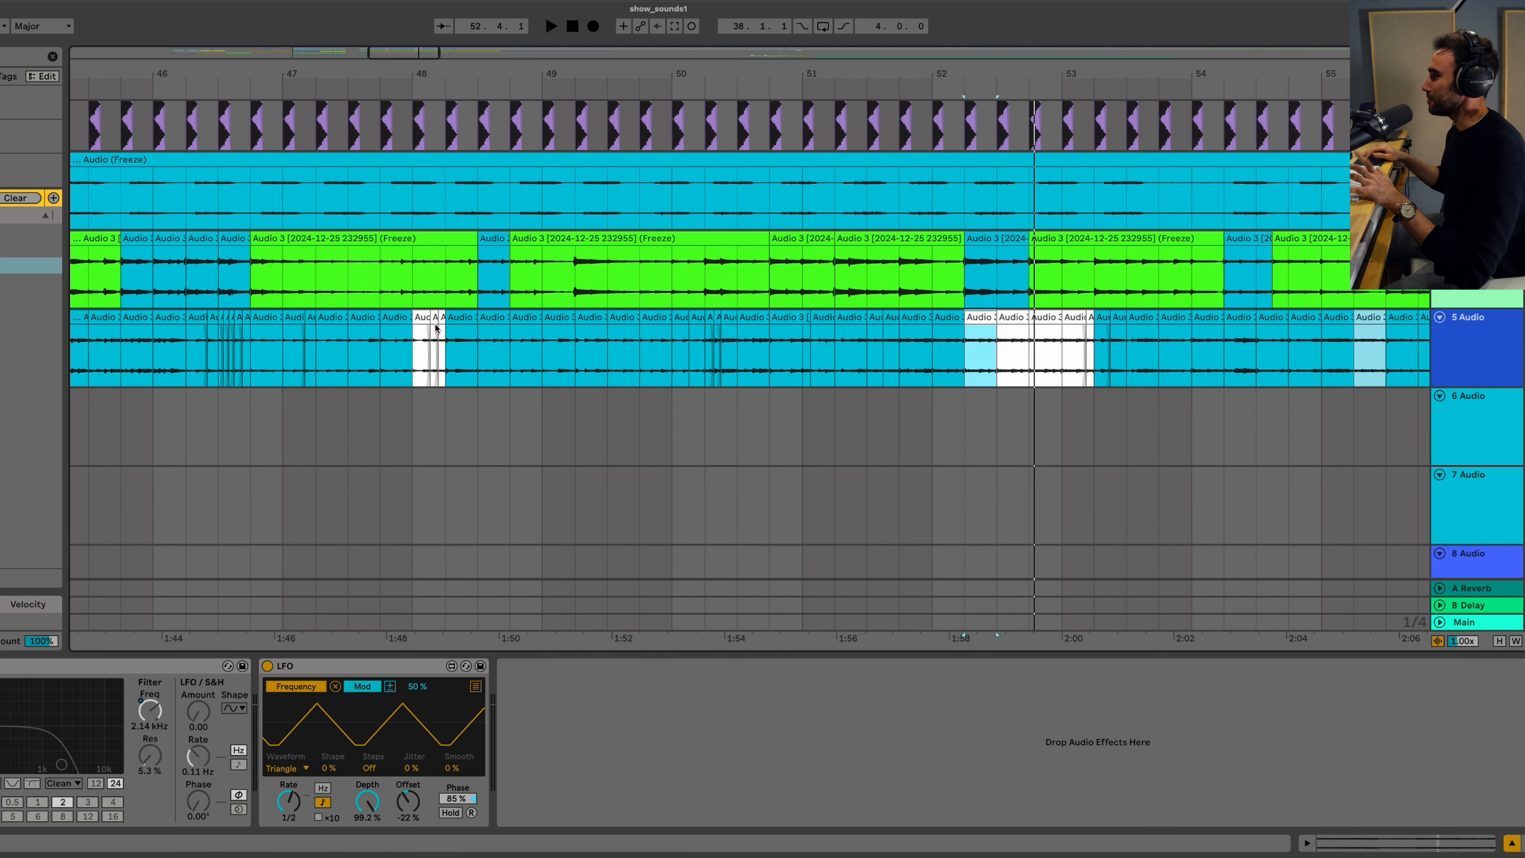
scroll(436, 327, "left", 4)
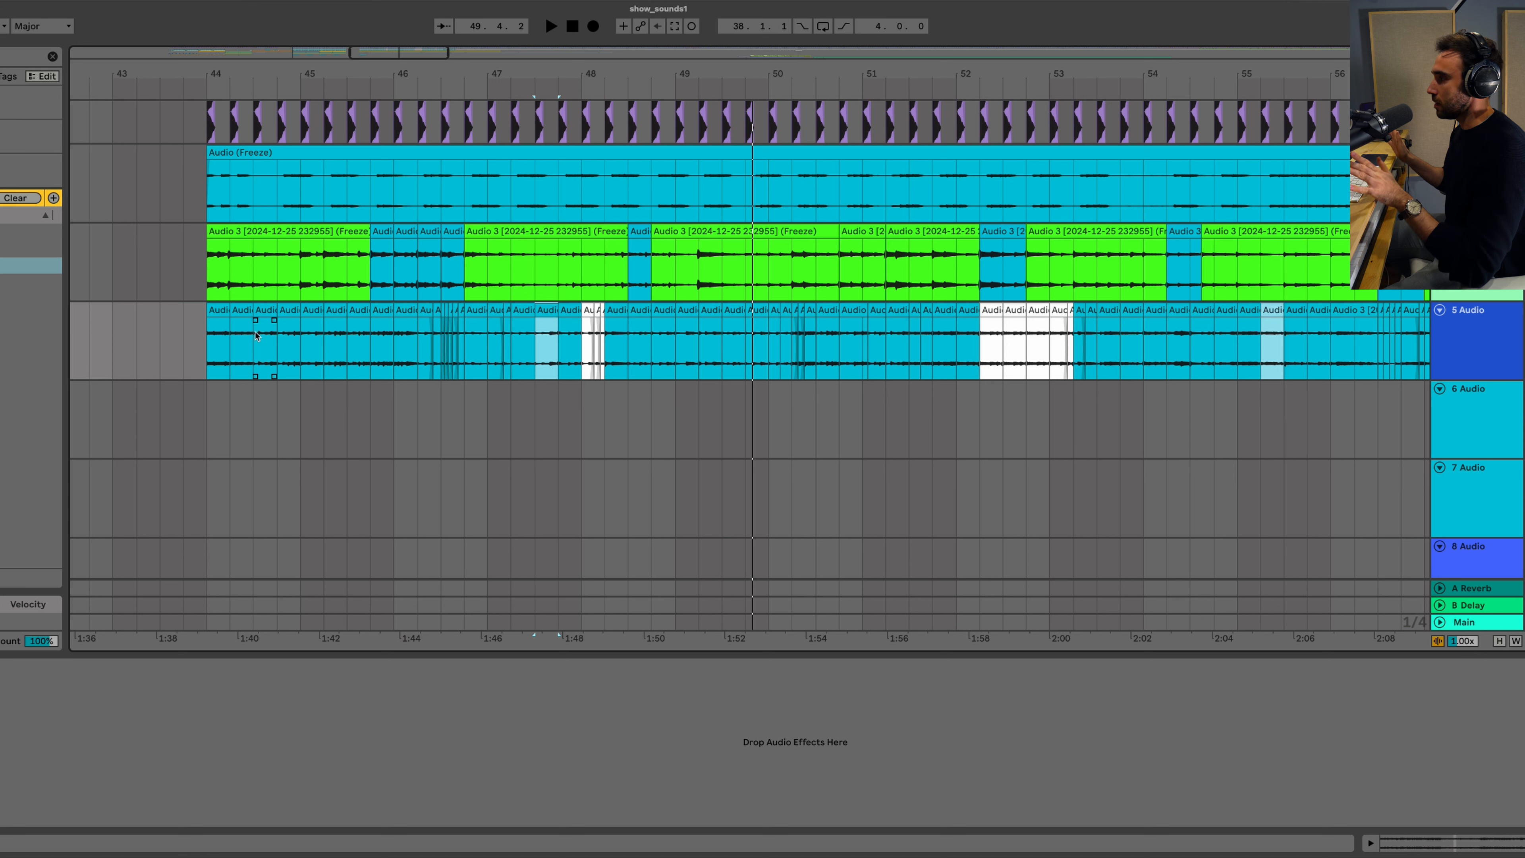
Step: Audition the chop at 44.1.1 on 5 Audio and copy it to 44.1.1 on 6 Audio
left_click(226, 313)
key("space")
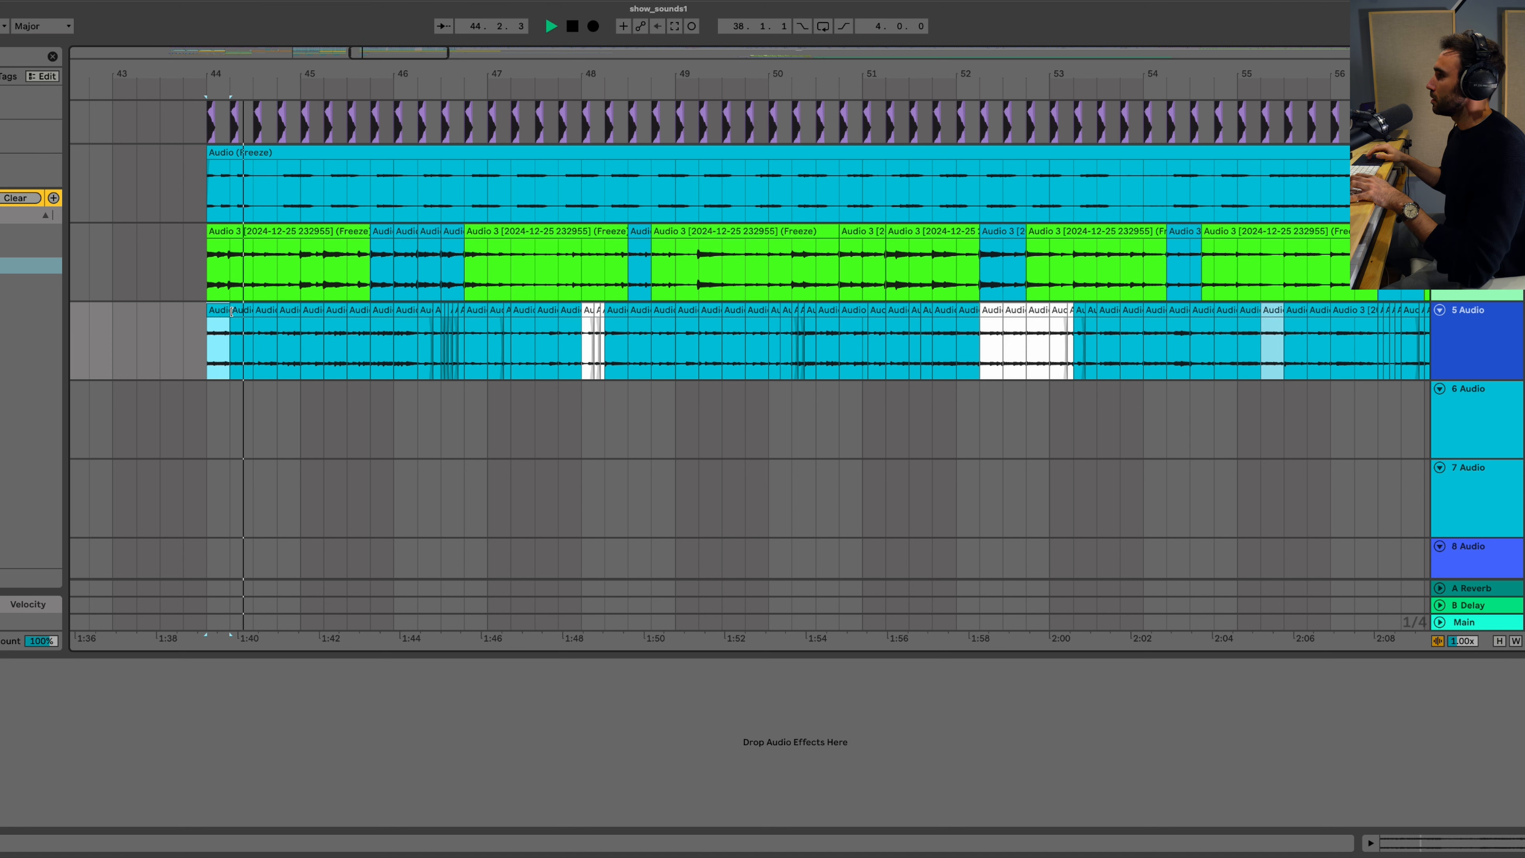
key("space")
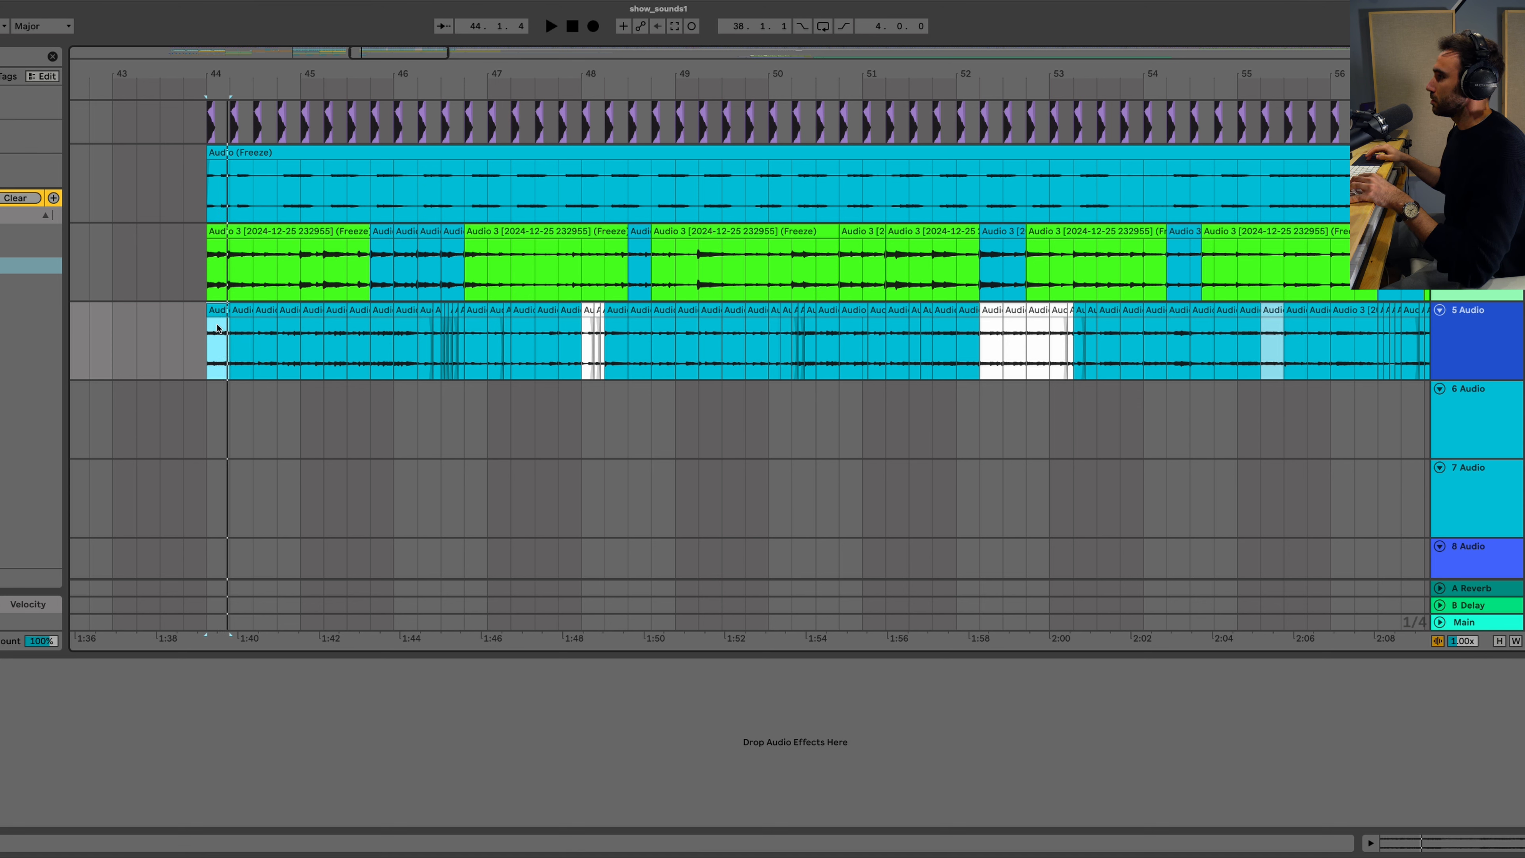
left_click(211, 411)
key("super+v")
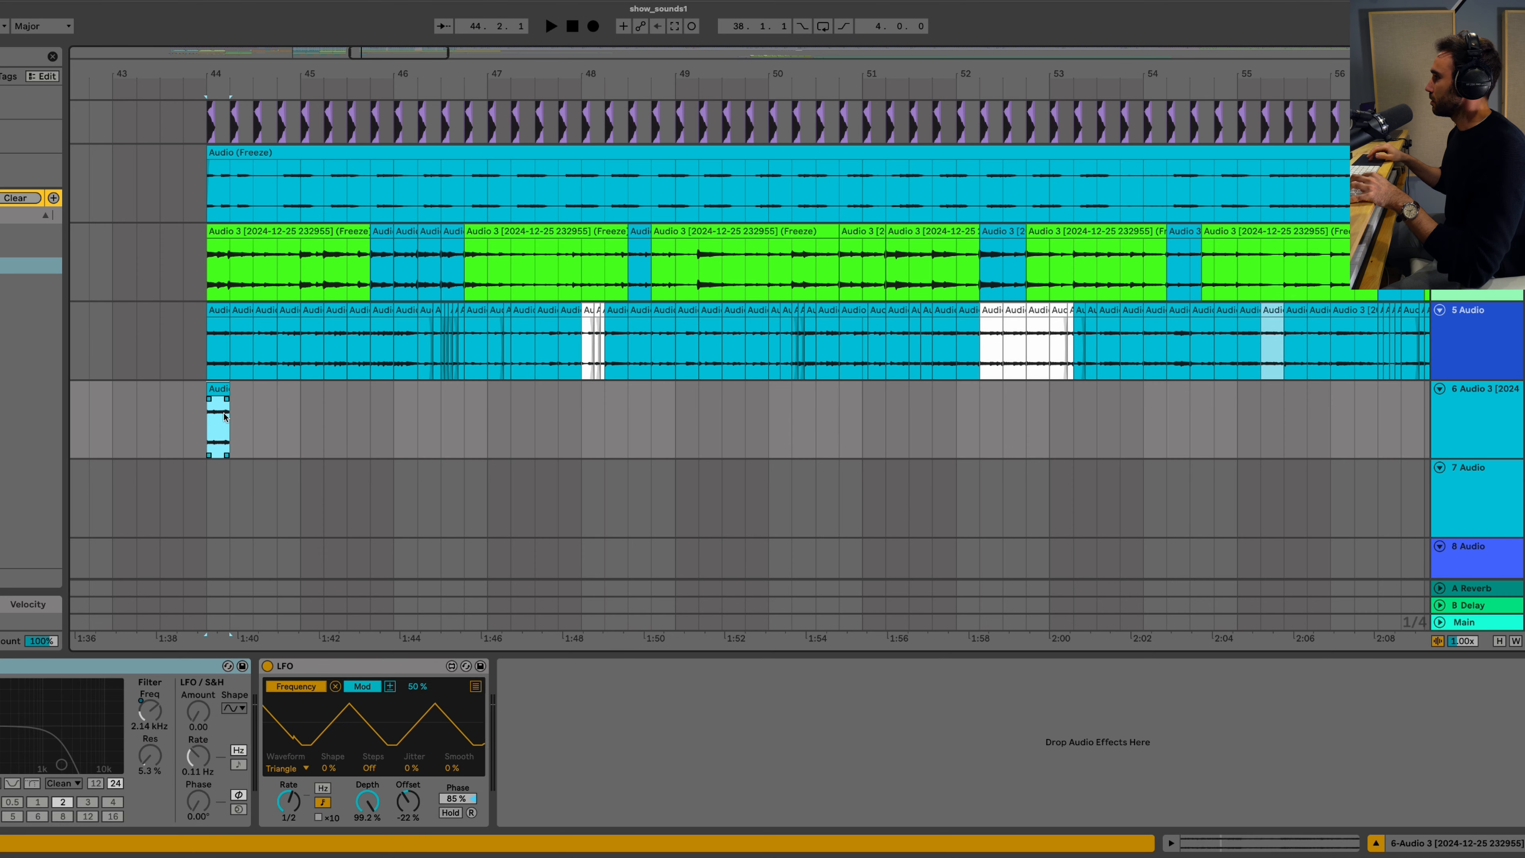
Step: Audition the chop at 52.1.1 on 5 Audio and add it at 44.3.1 to the sequence on 6 Audio
left_click(671, 371)
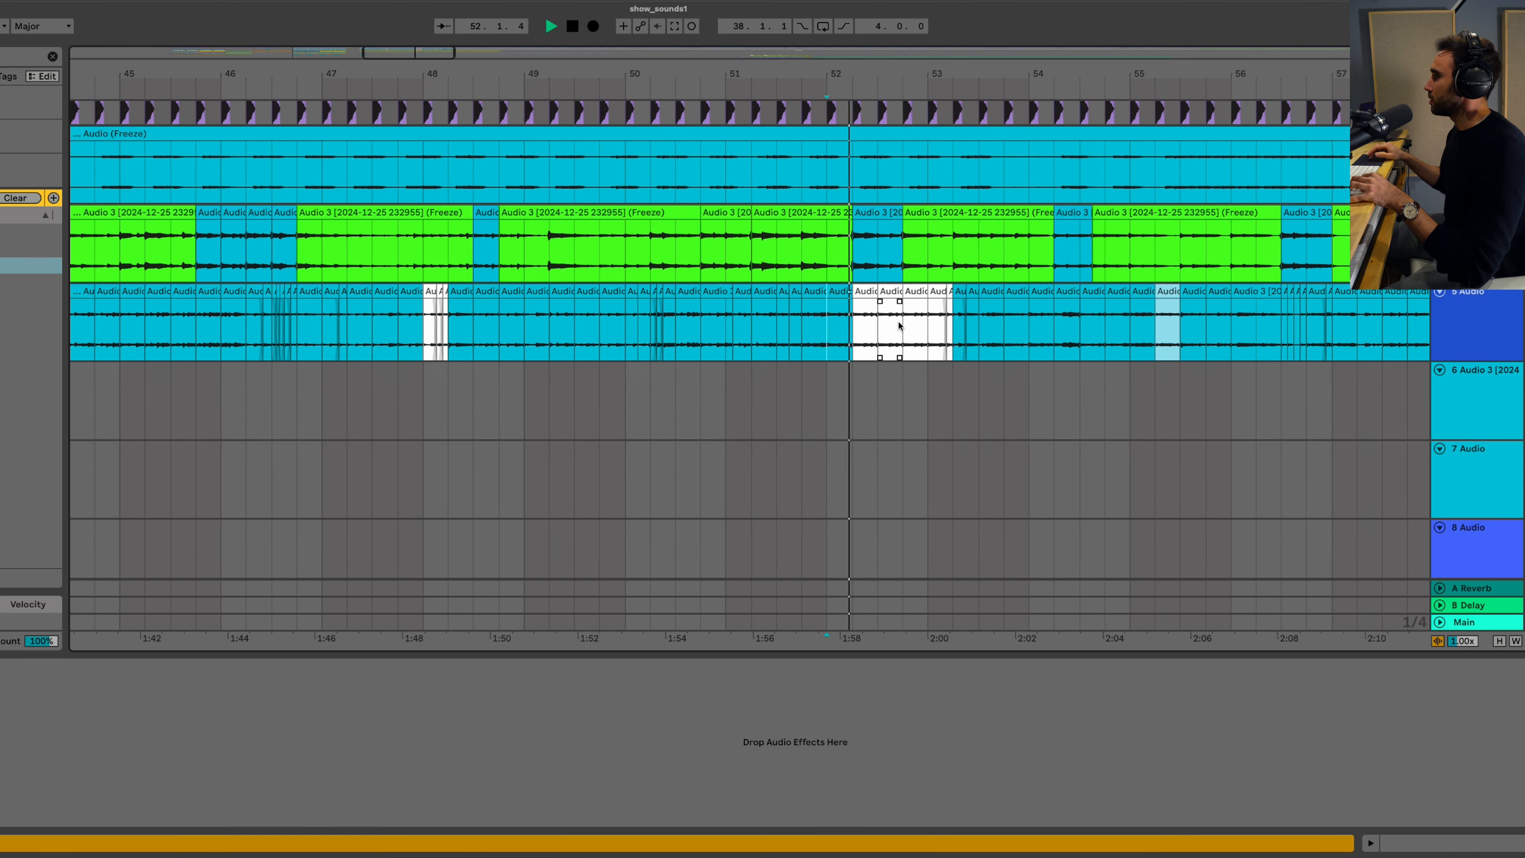
left_click(838, 289)
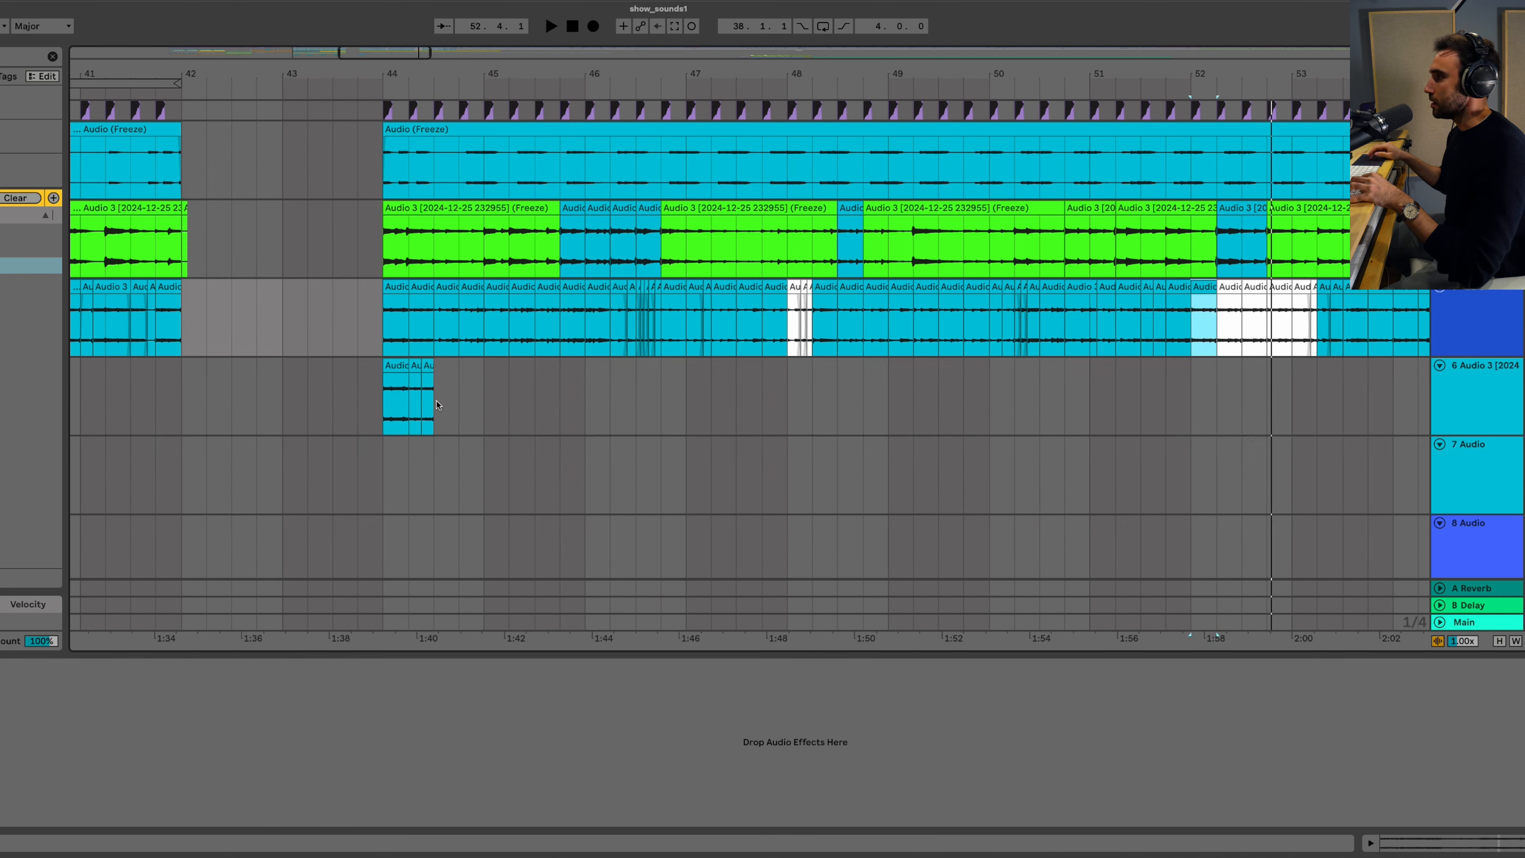
left_click(437, 404)
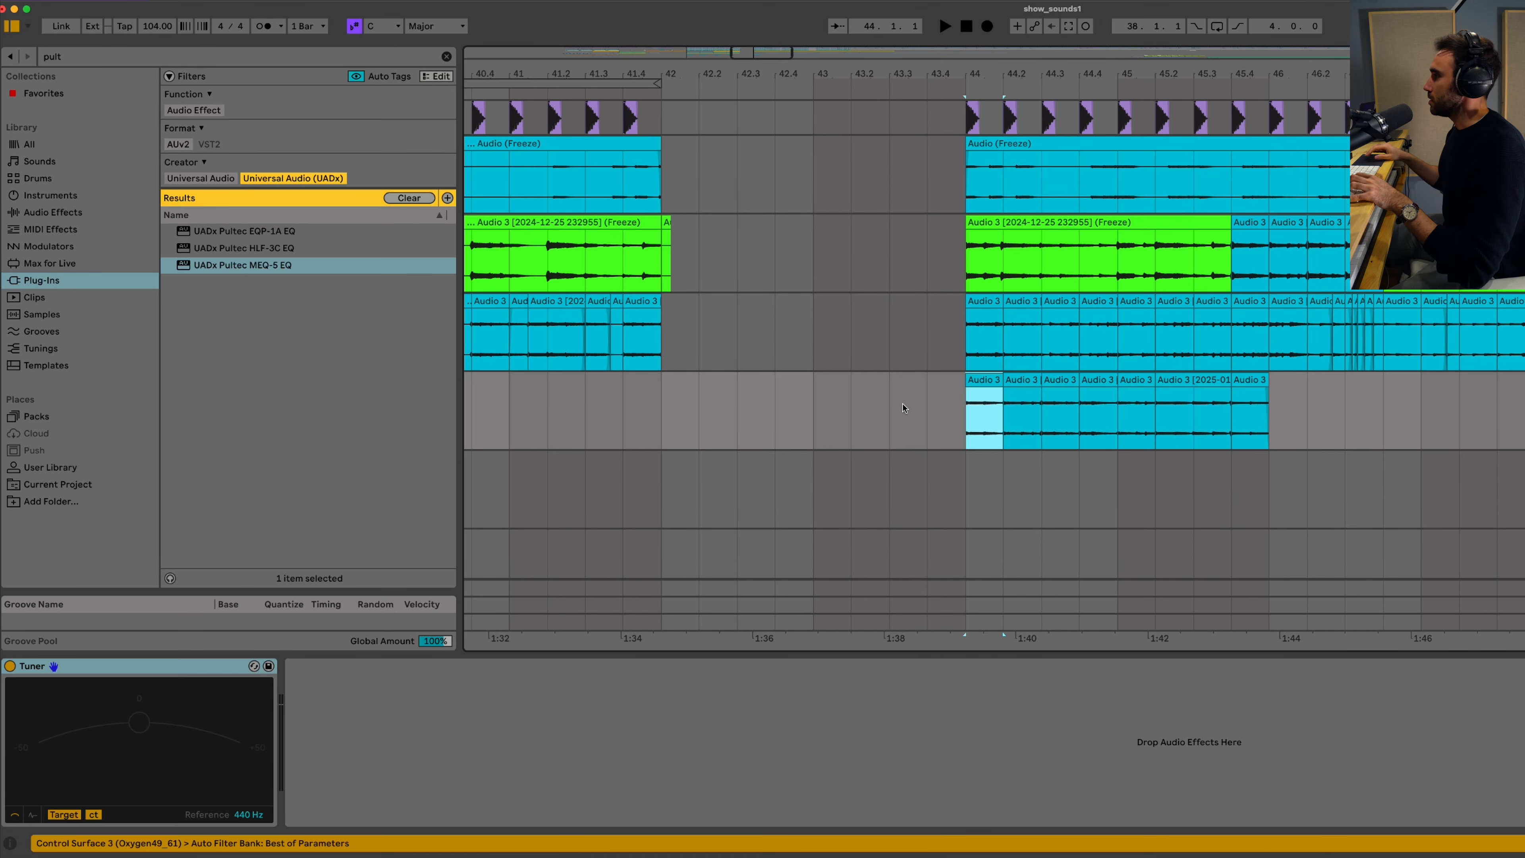
Step: Play the assembled chop sequence on 6 Audio from 44.1.1 several times
left_click(984, 405)
key("space")
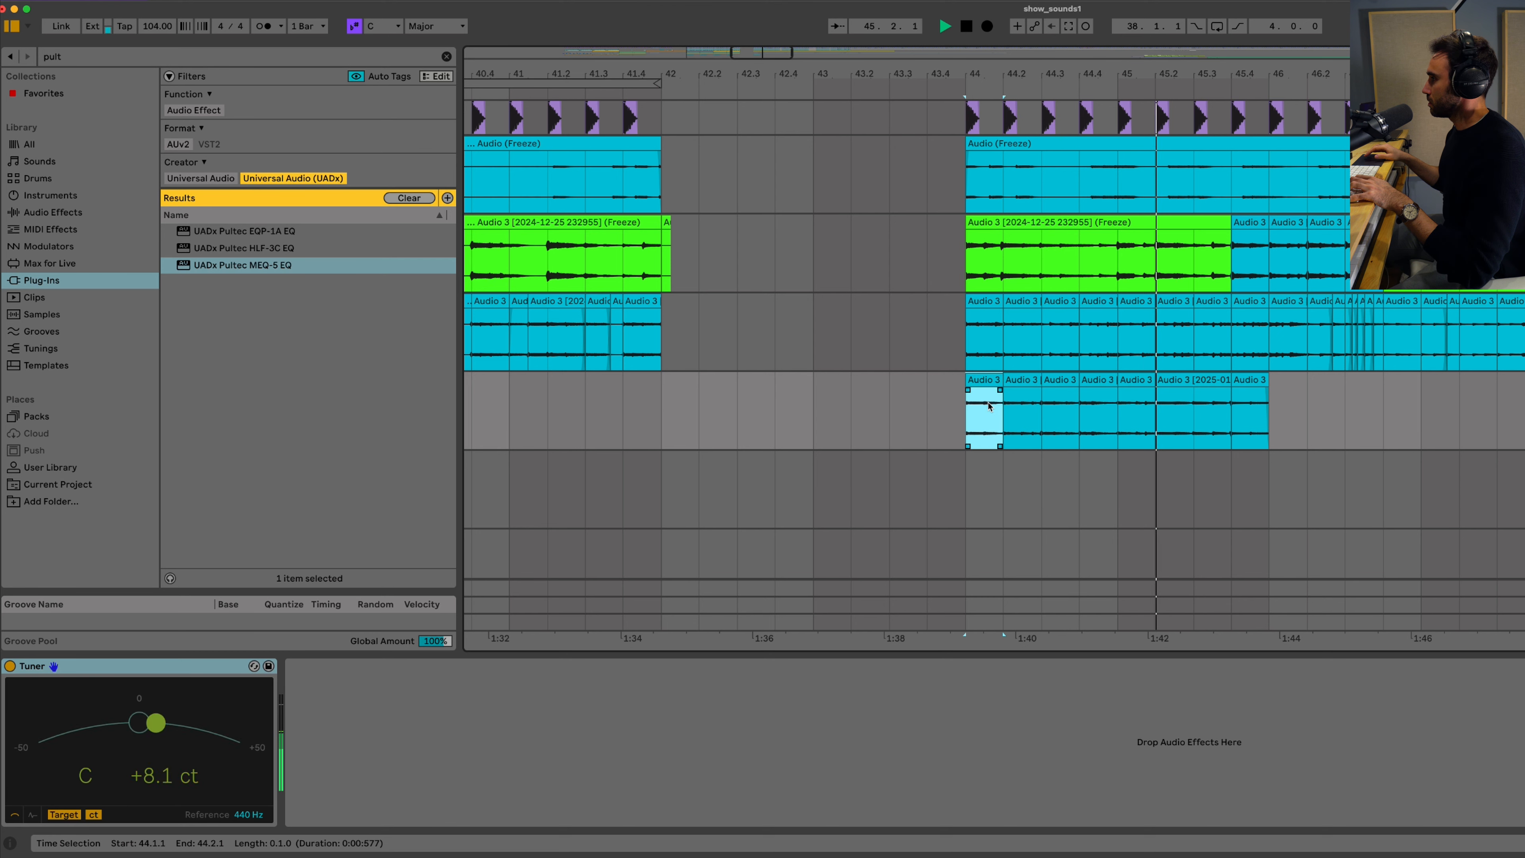
key("space")
key("space")
key("space")
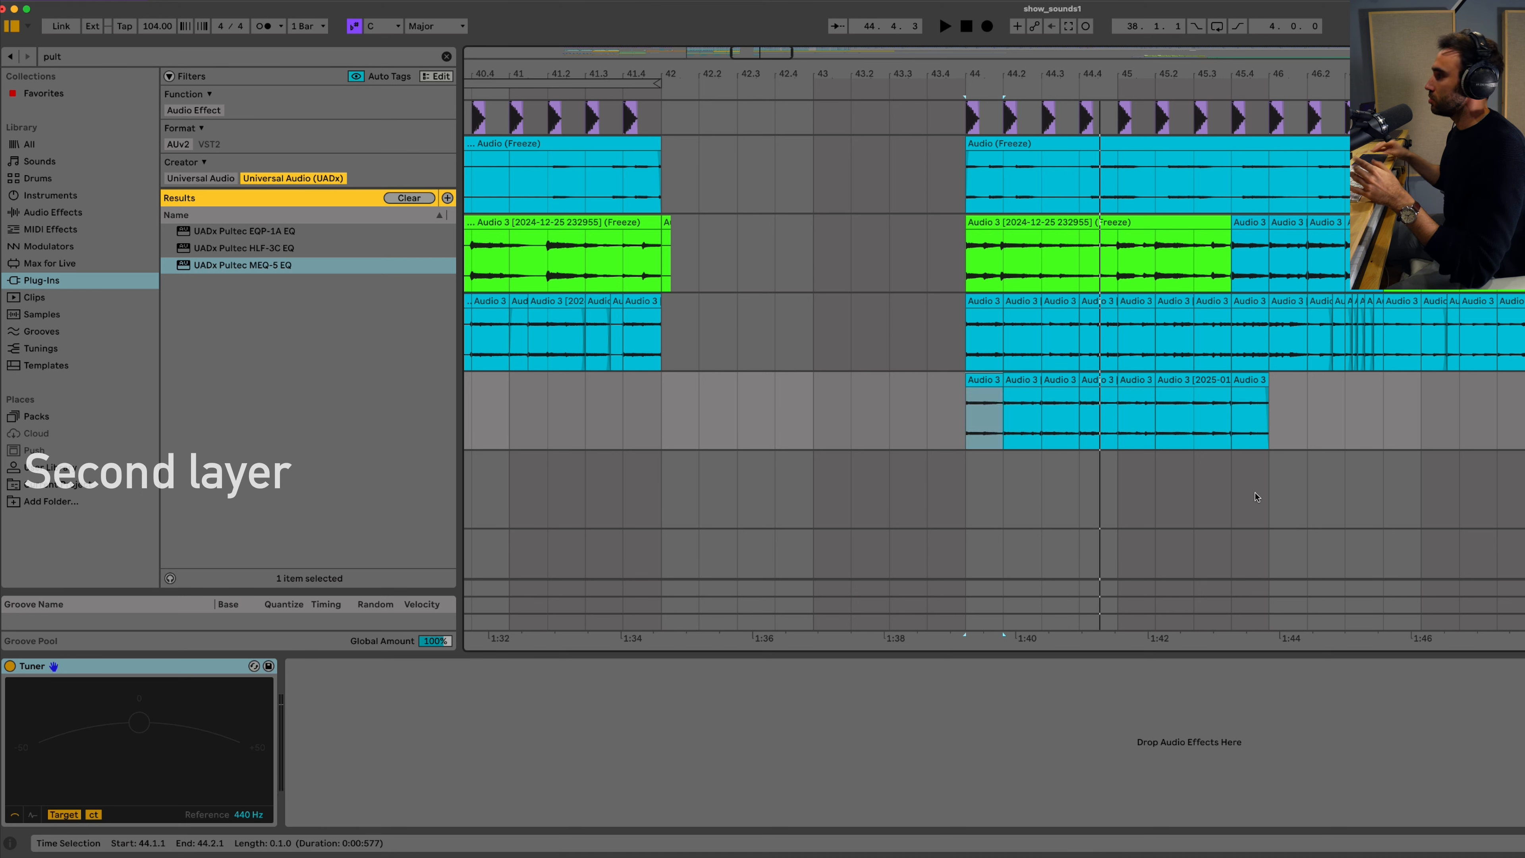
Step: Audition the chops on 5 Audio from 49.1.1 onward, including the one at 49.3.1, for the second layer
key("Down")
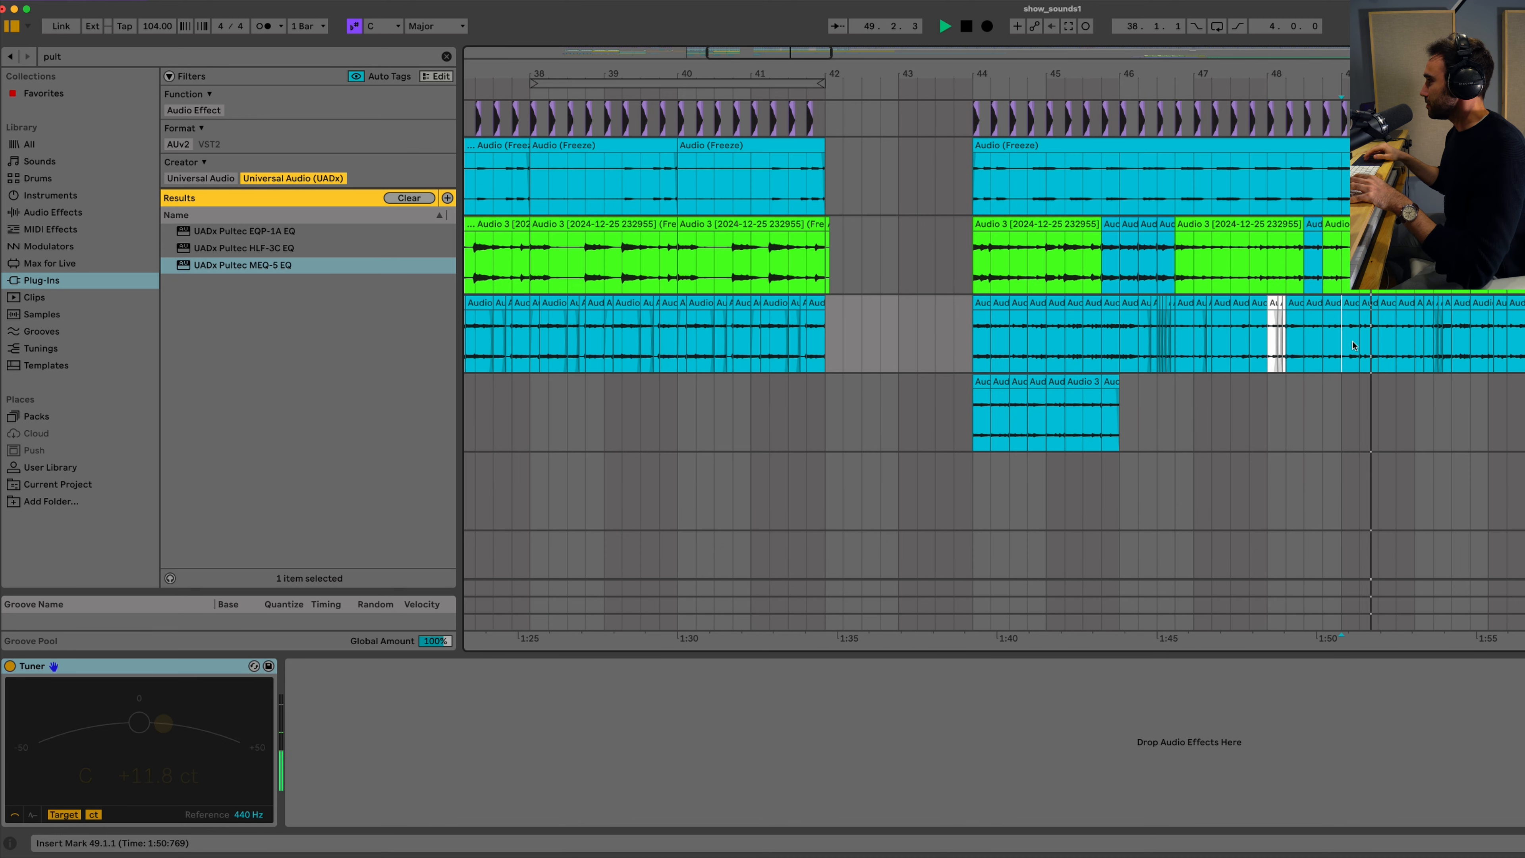
scroll(1222, 340, "right", 5)
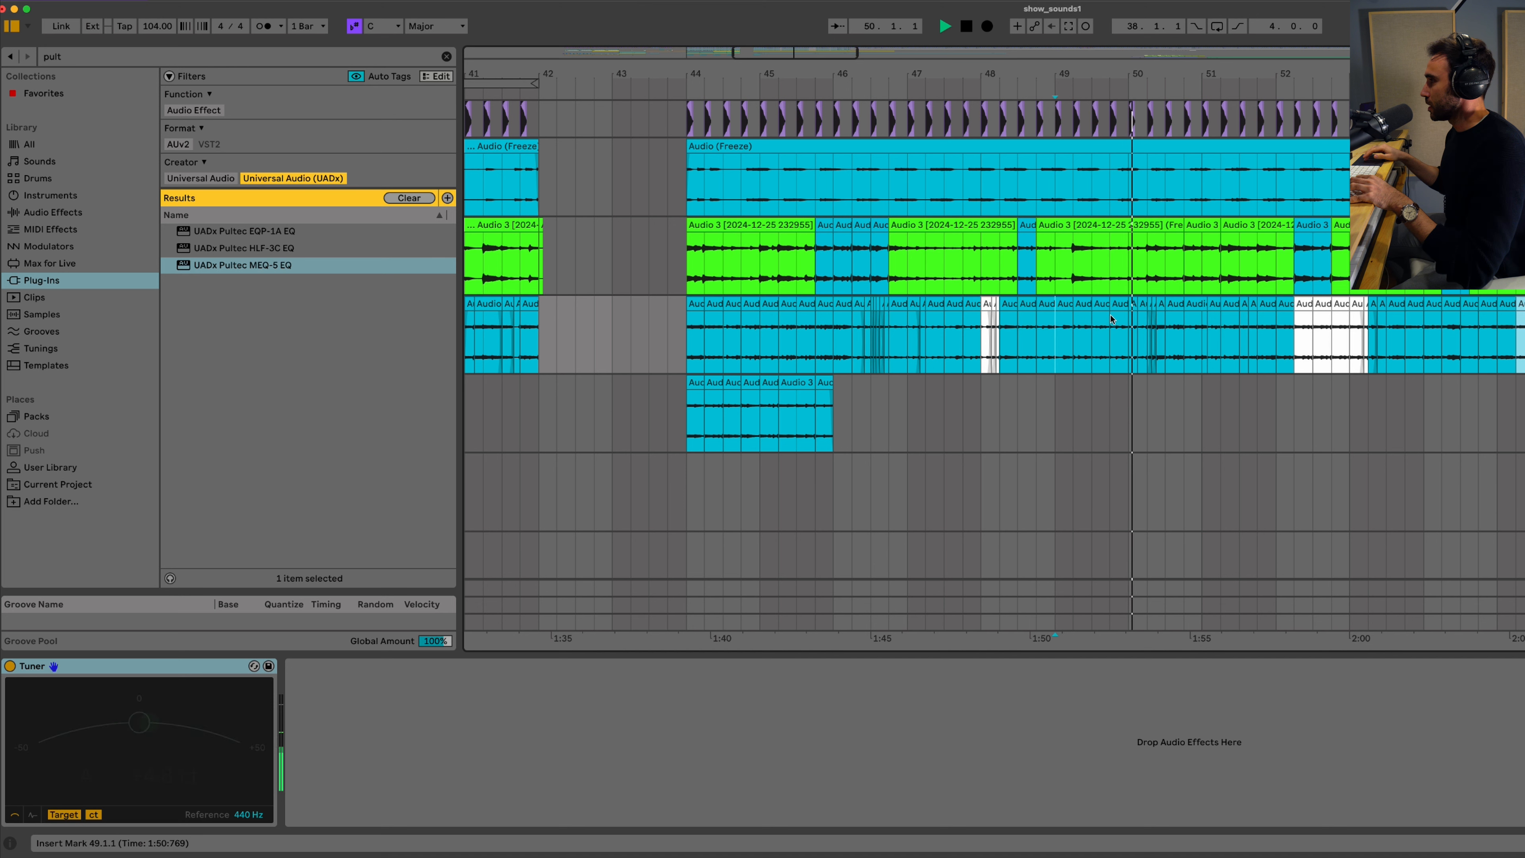
key("space")
left_click(1102, 304)
key("space")
key("space")
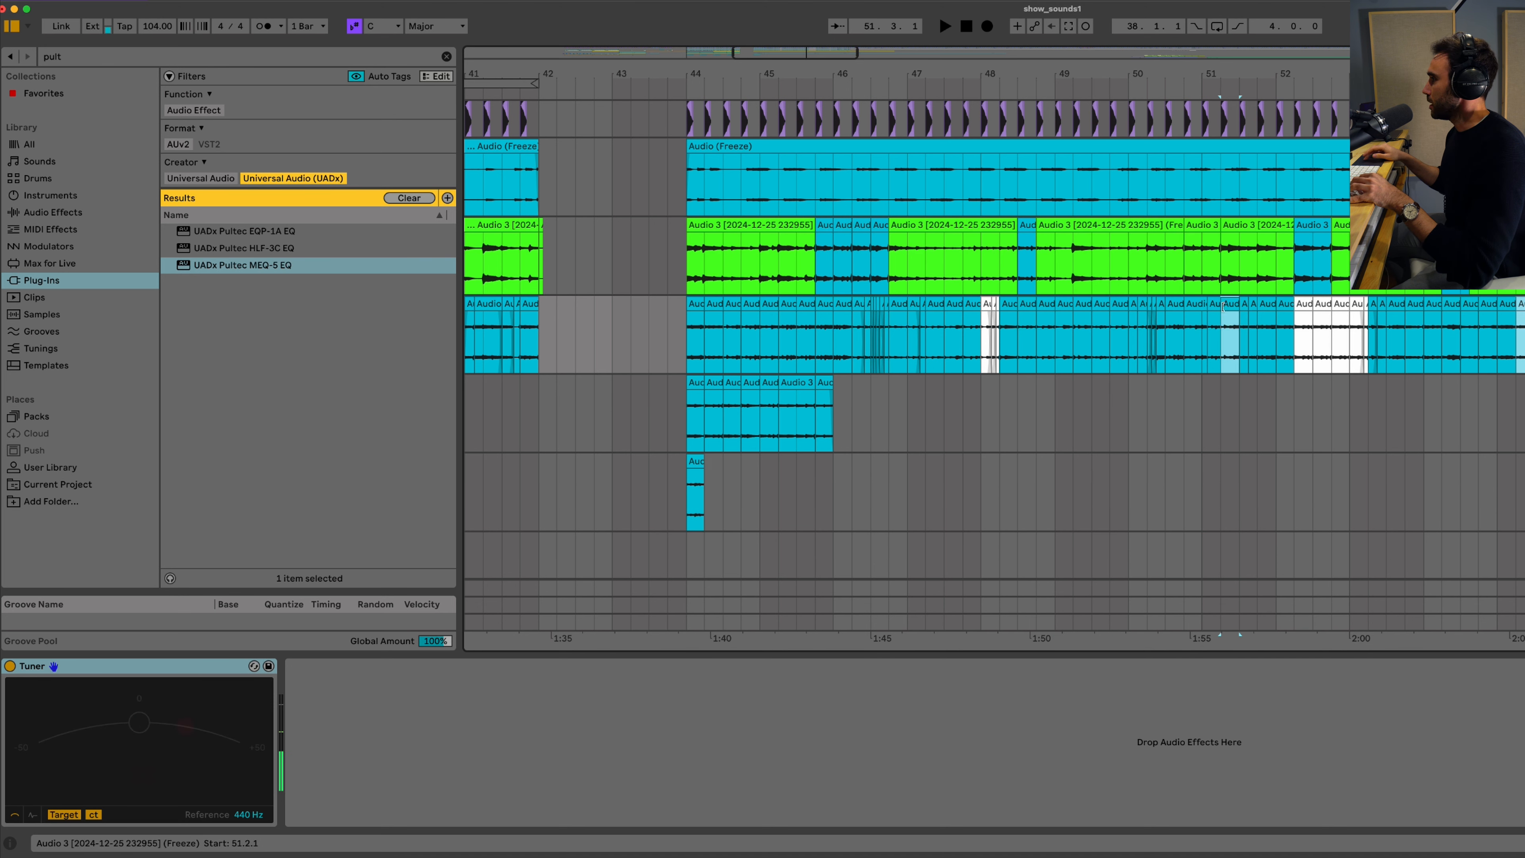
Step: Paste the chop from 51.2.1 at 44.2.1 on 7 Audio and continue the second layer at 44.3.1
left_click(705, 503)
key("super+v")
left_click(723, 504)
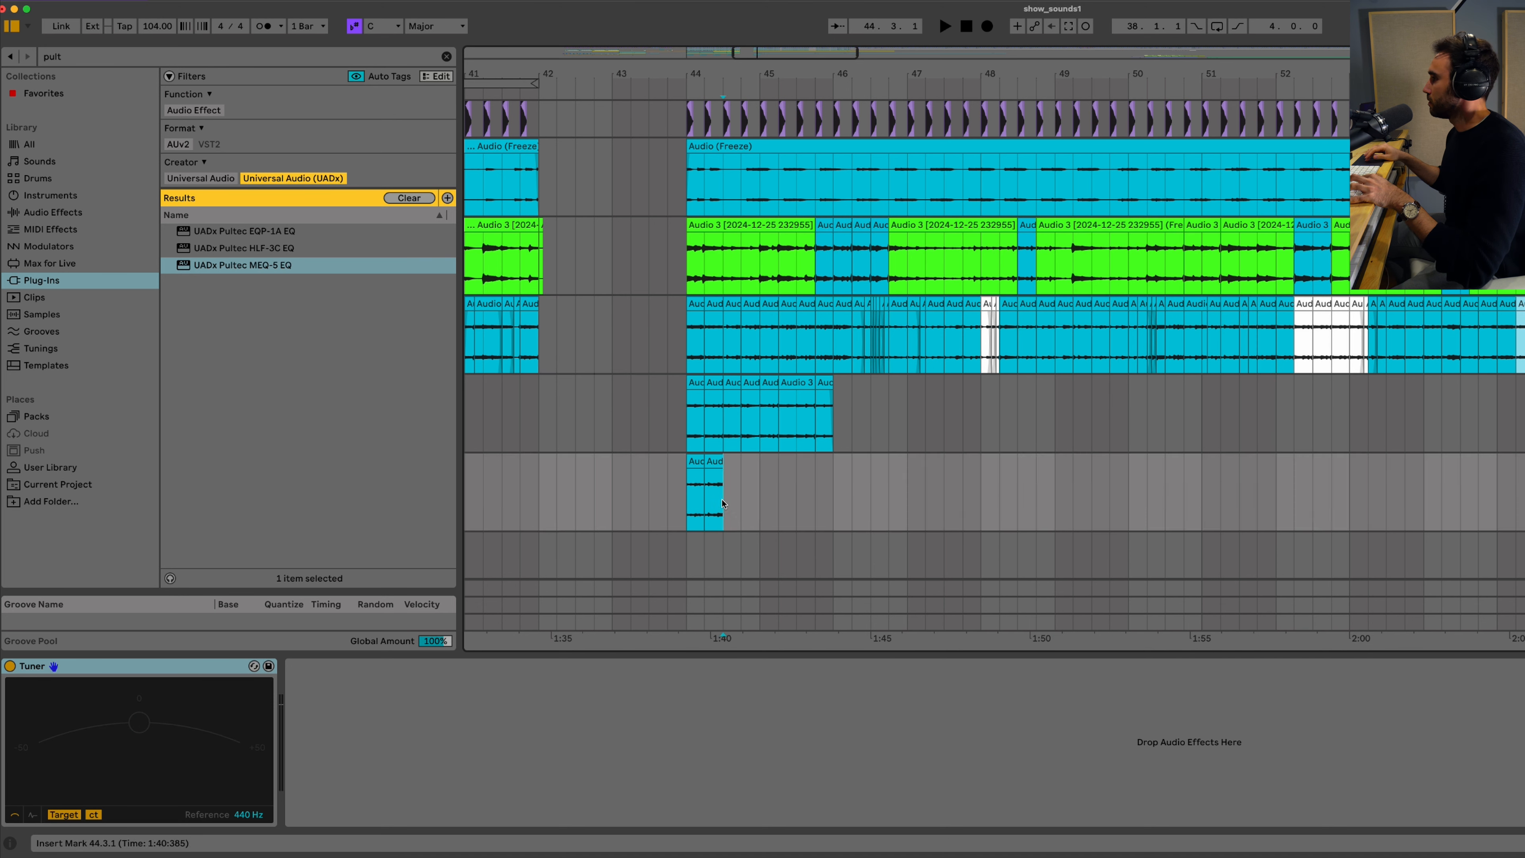
key("super+v")
key("space")
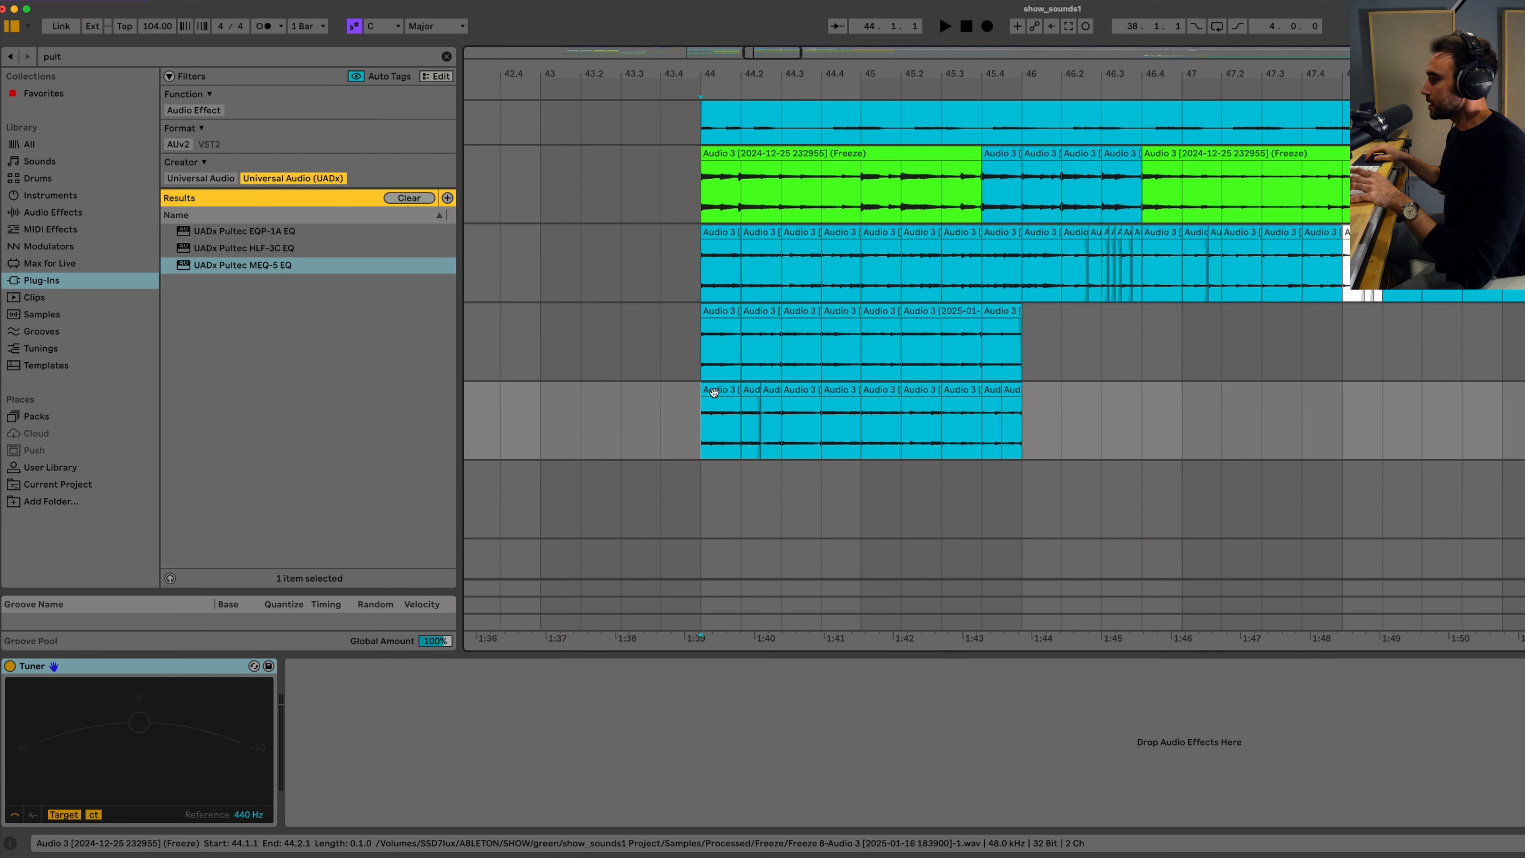
Step: Play the second-layer sequence on 7 Audio from 44.1.1, 45.2.1 and 44.2.3
left_click(713, 392)
key("space")
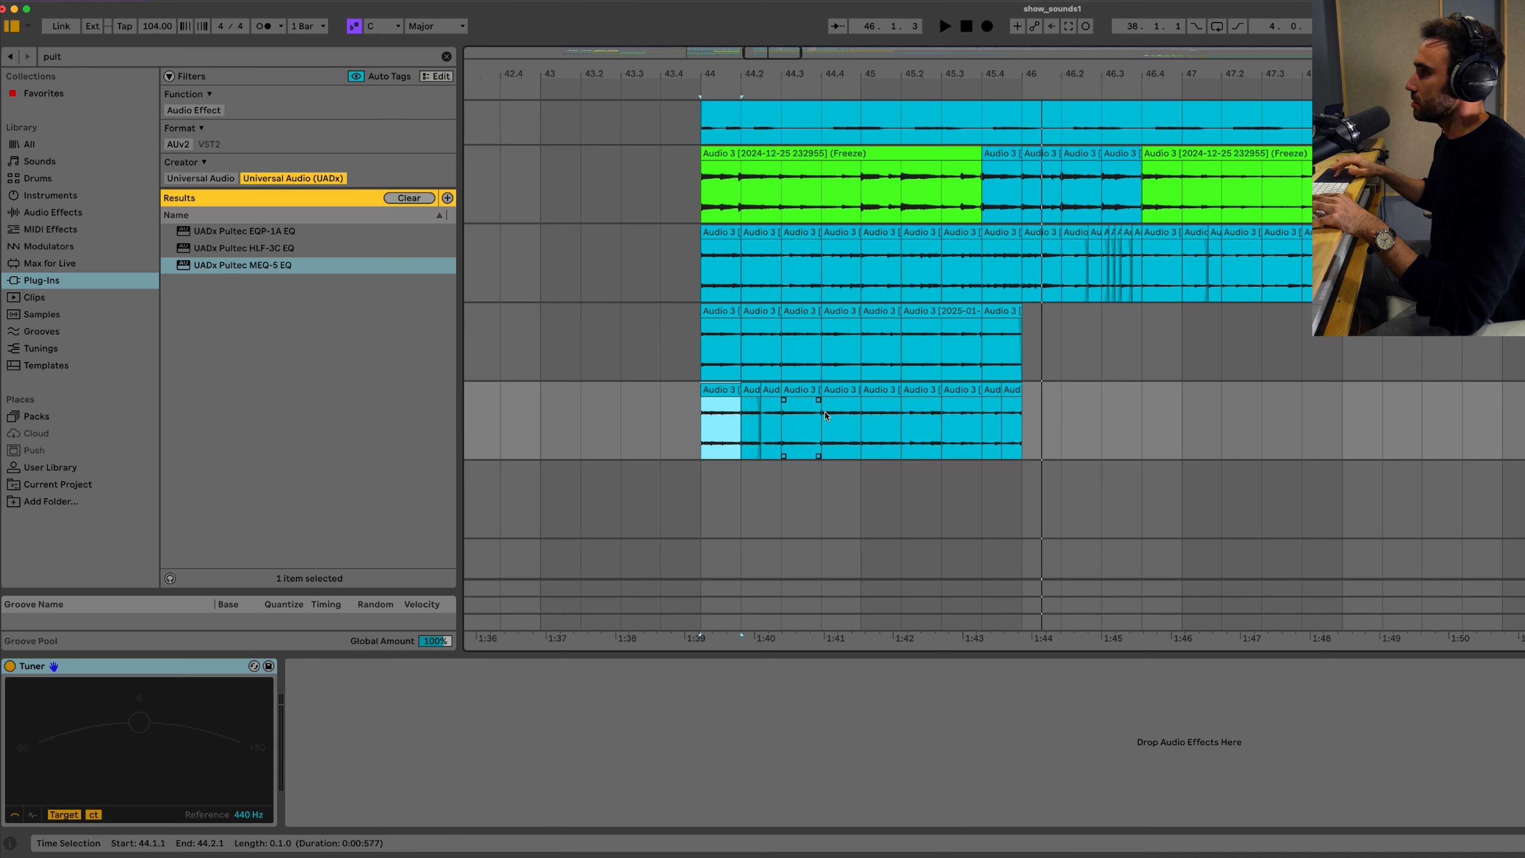
left_click(918, 390)
key("space")
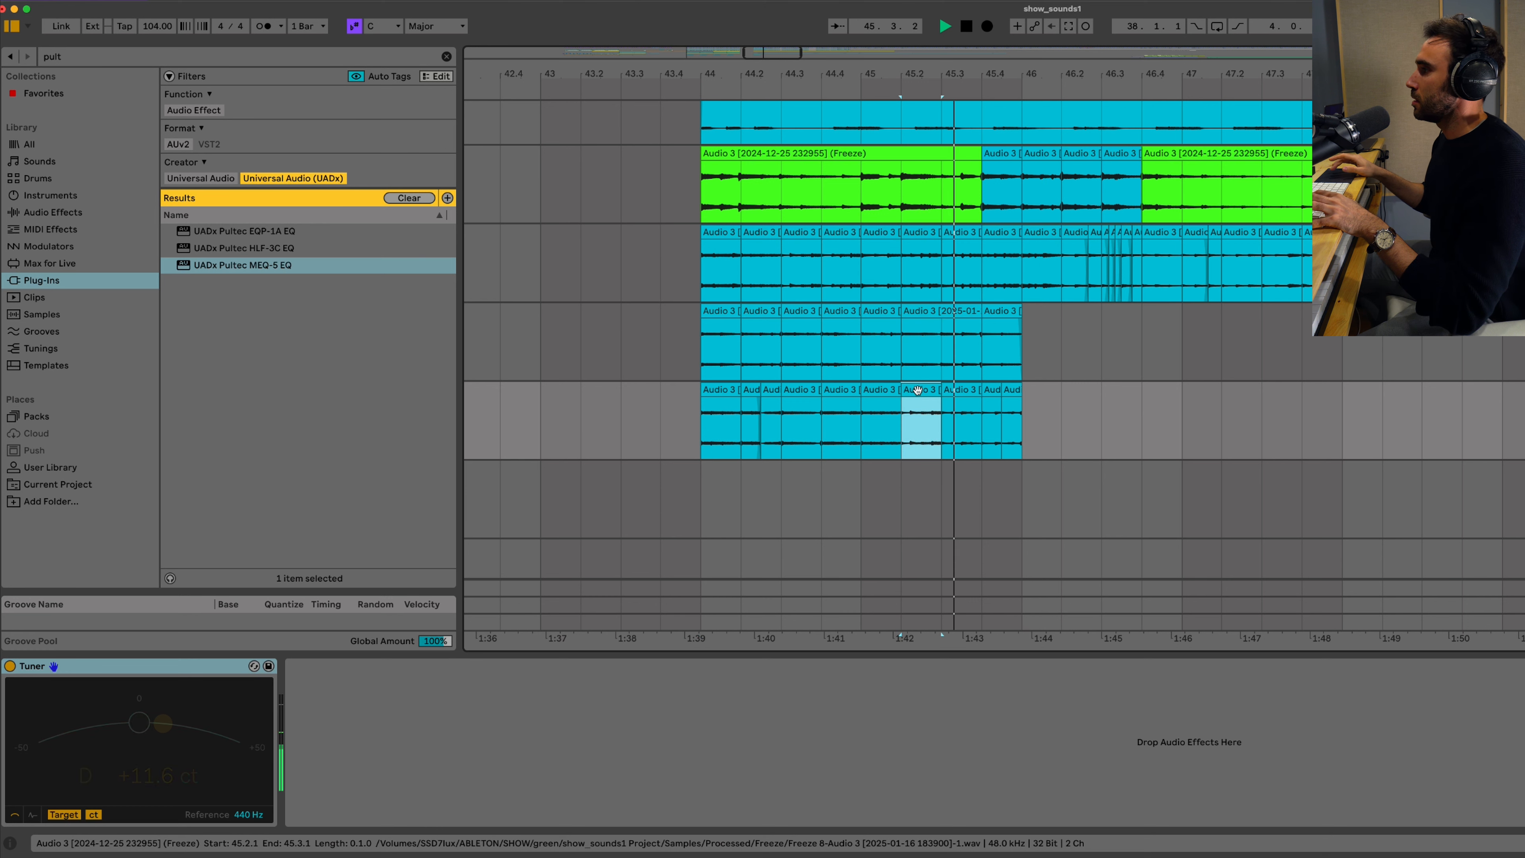
key("space")
left_click(772, 393)
key("space")
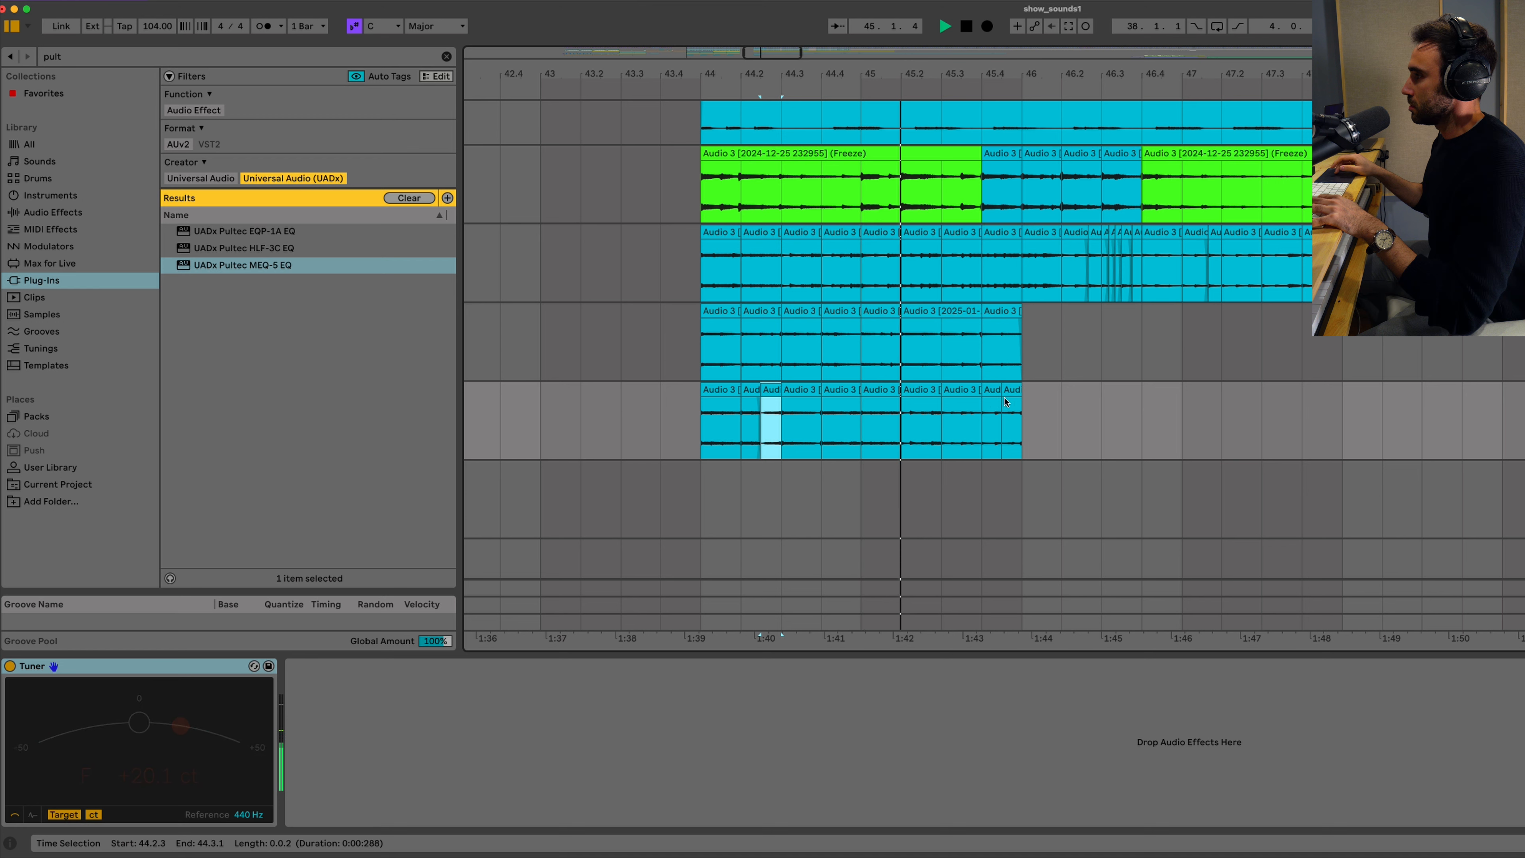
Step: Play both chop layers together from 44.1.1 and look over the remaining chops and empty tracks
left_click(700, 340)
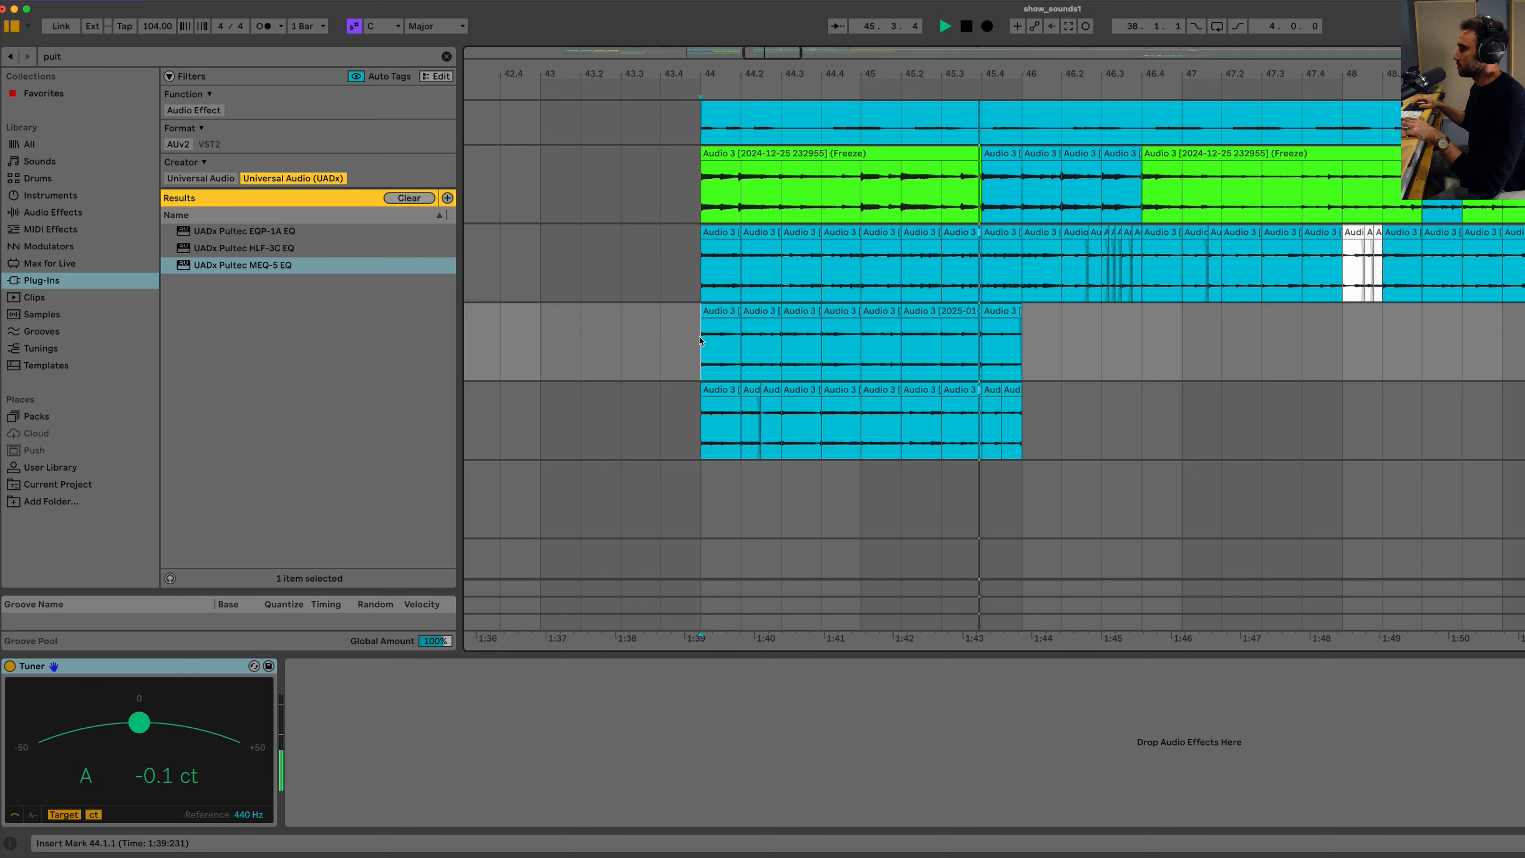
scroll(700, 341, "down", 1)
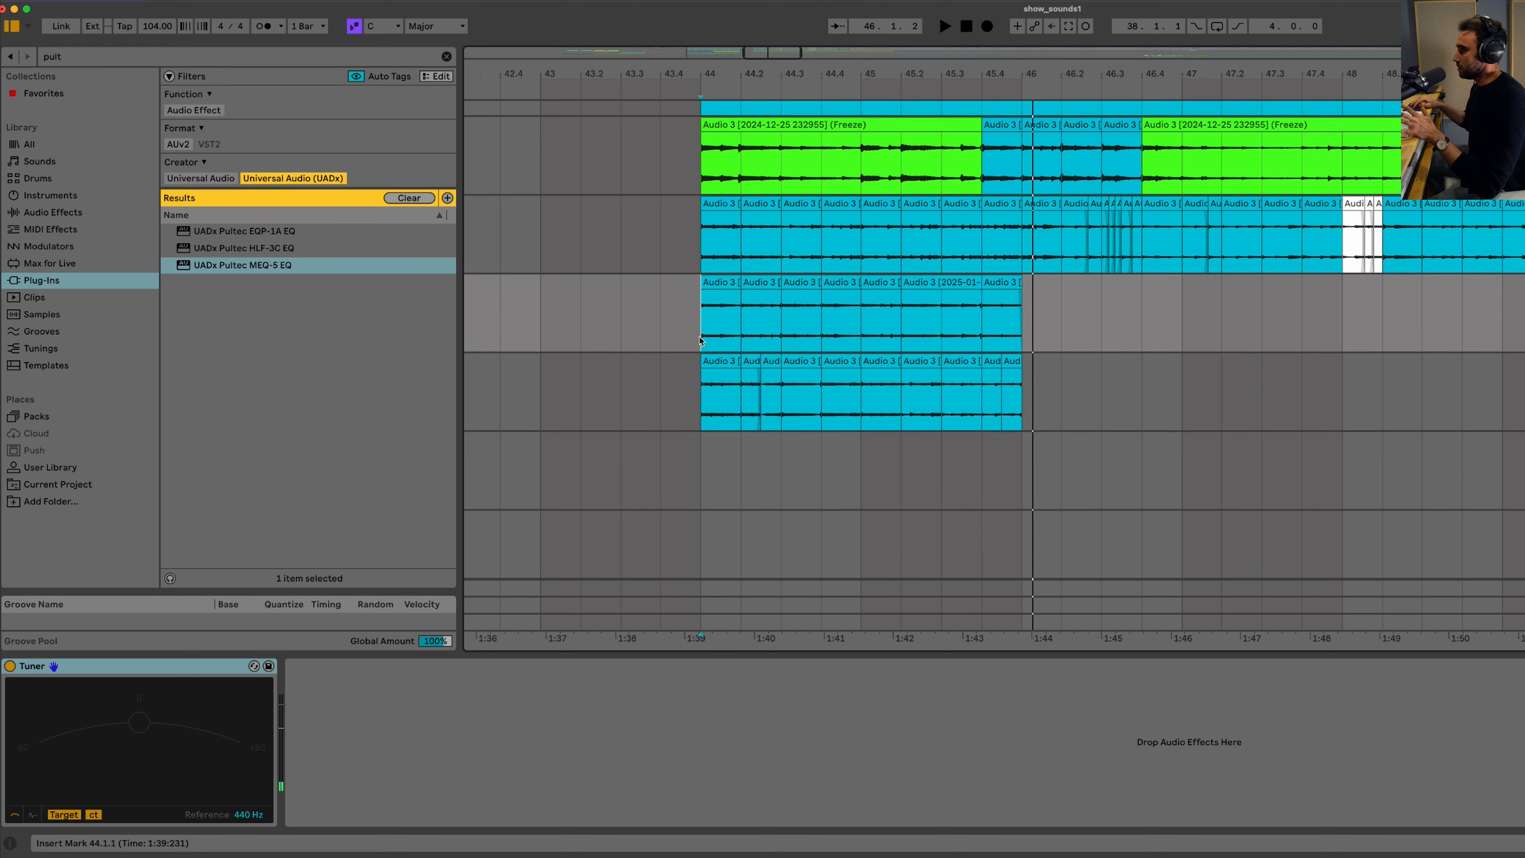
scroll(700, 341, "down", 3)
scroll(701, 342, "down", 3)
scroll(701, 342, "left", 5)
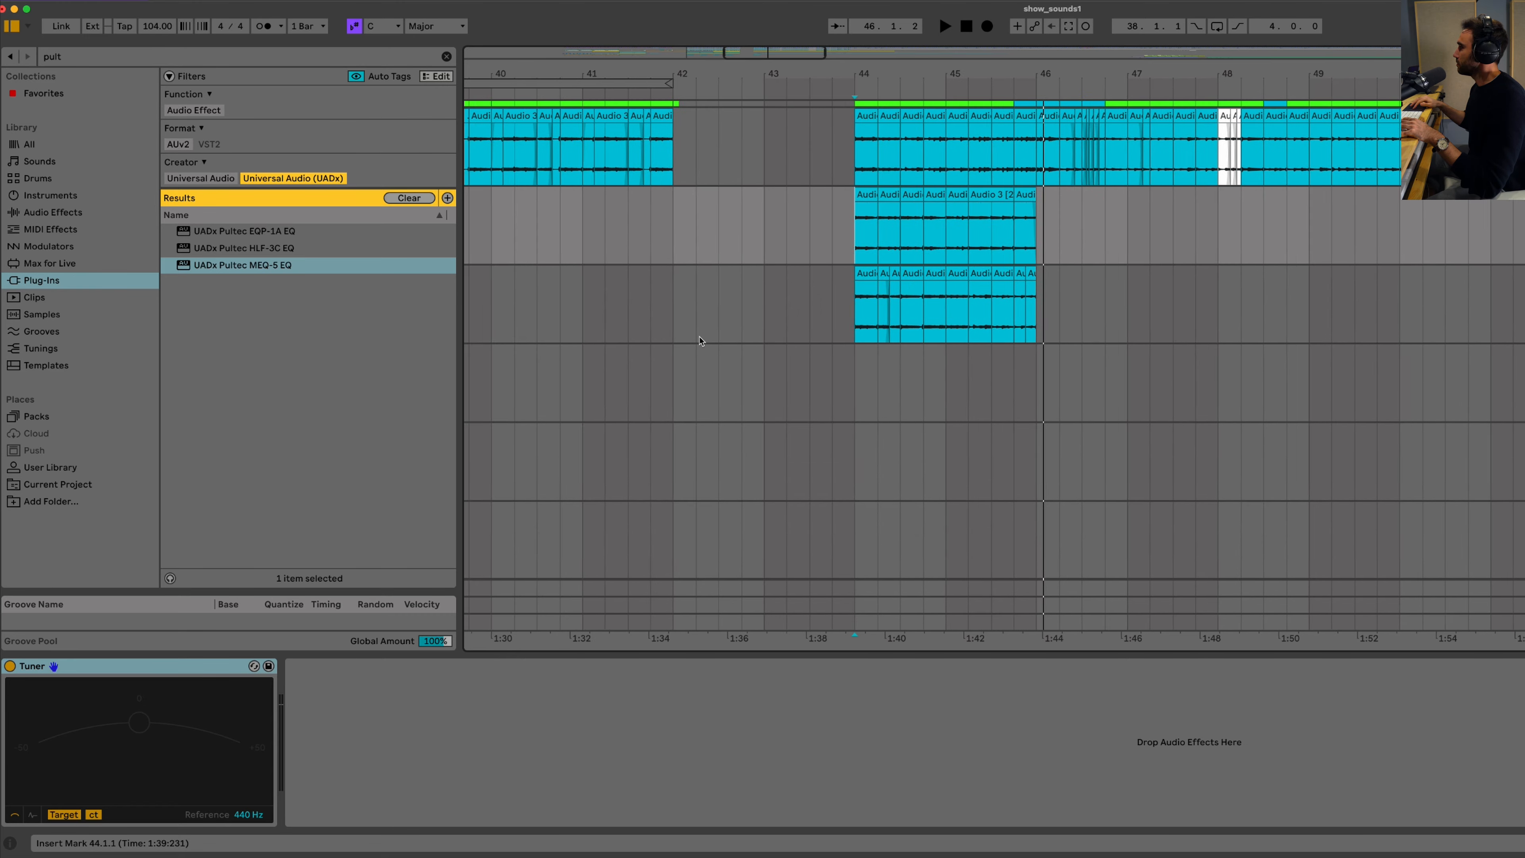
scroll(701, 341, "down", 3)
scroll(701, 340, "up", 4)
scroll(701, 340, "right", 4)
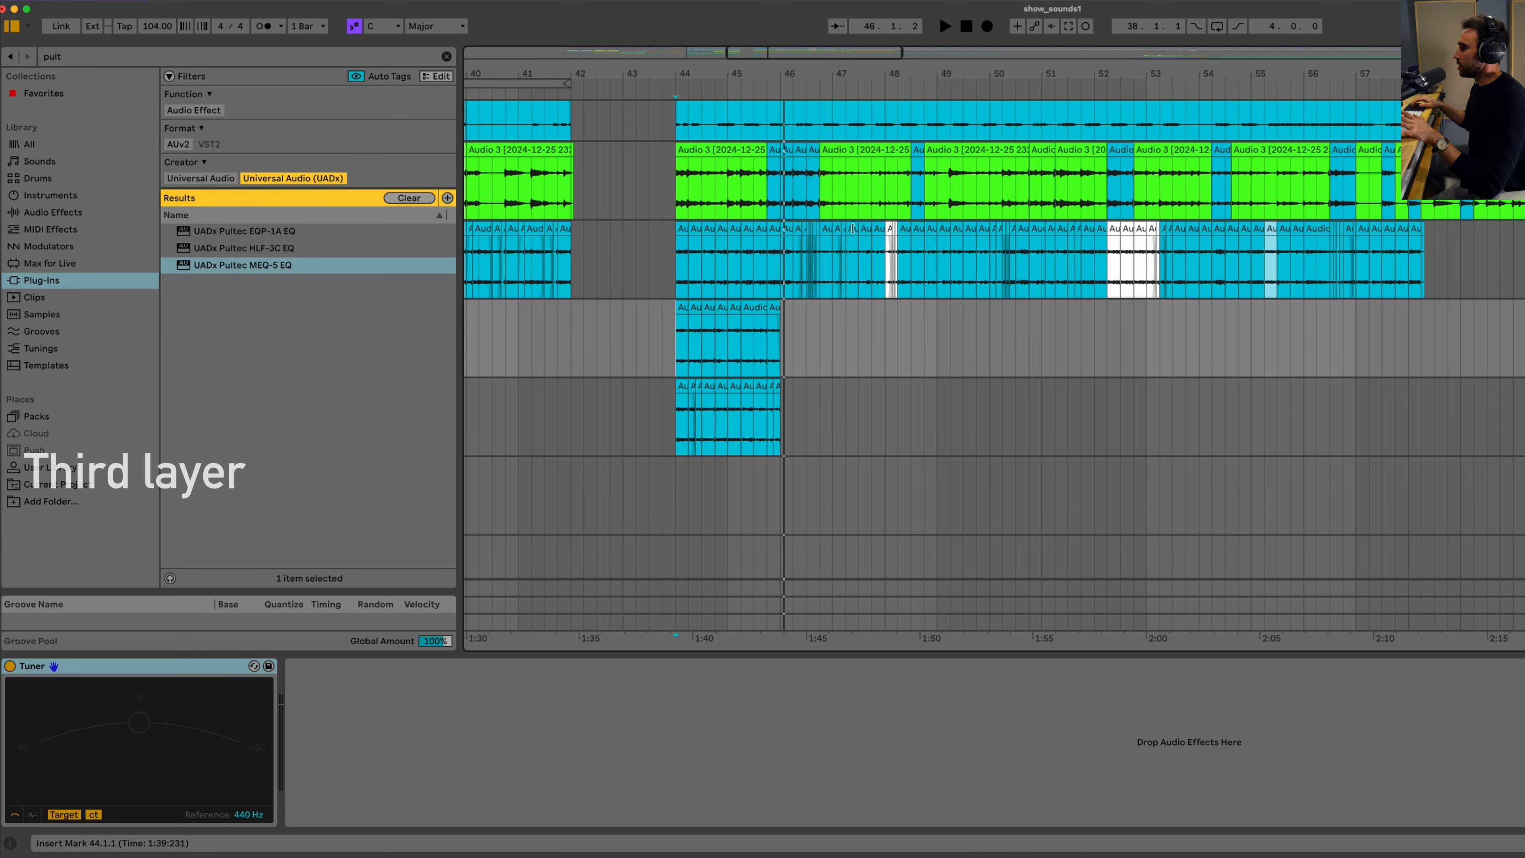
Step: Audition the short white chops at 48.1.1 on 5 Audio and copy them to 44.4.1 on the empty track below 7 Audio
scroll(858, 224, "up", 4)
left_click(939, 258)
key("space")
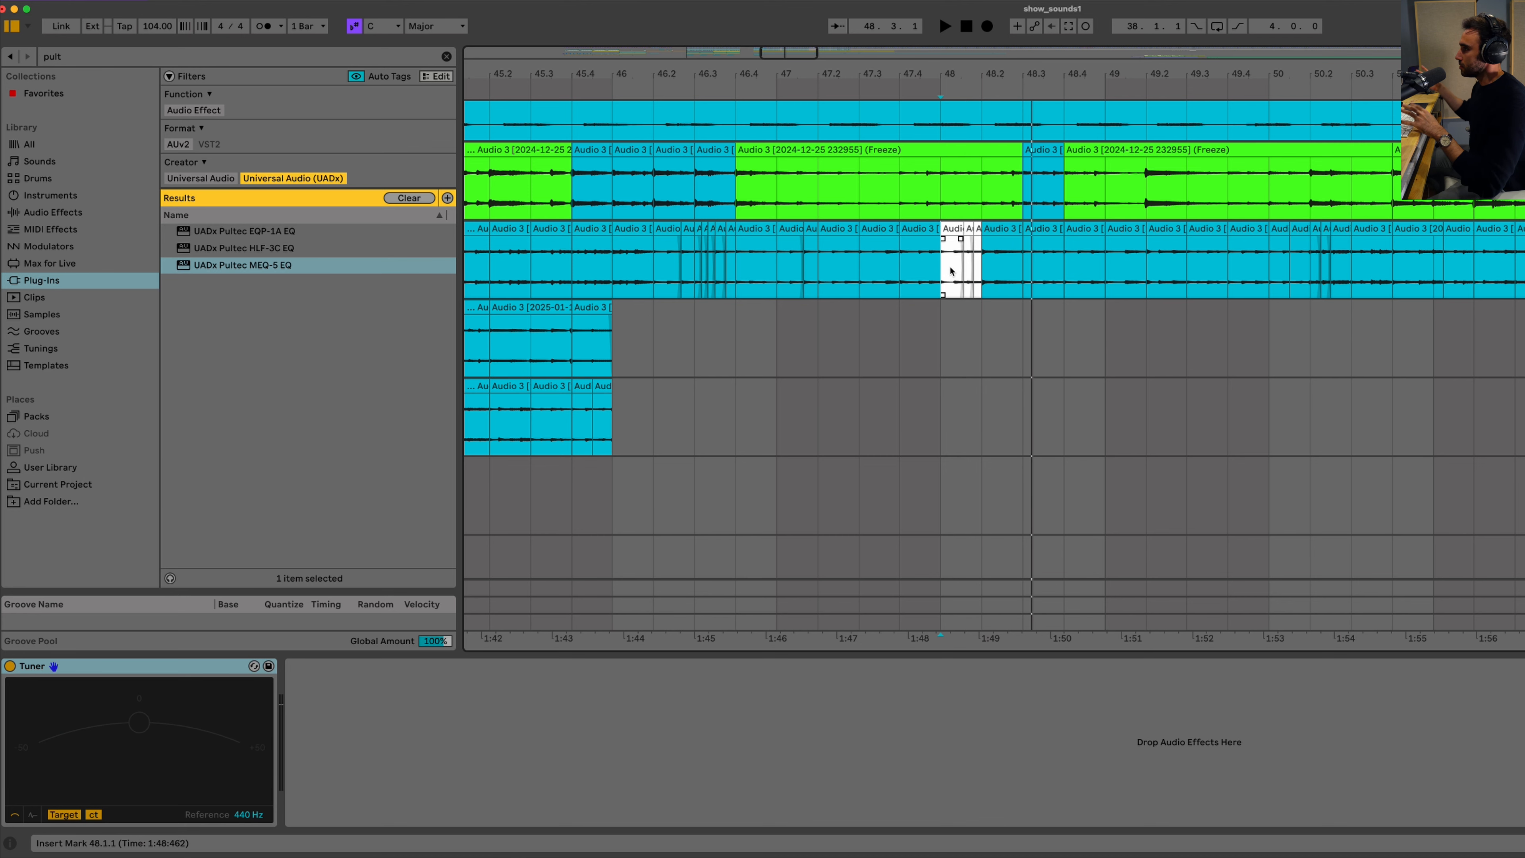
scroll(952, 271, "right", 3)
left_click(846, 221)
left_click(871, 222, "shift")
scroll(870, 221, "left", 6)
scroll(870, 221, "down", 3)
left_click(652, 352)
key("super+v")
Step: Audition the chops on 5 Audio around 47.2.1 and 48.3.1 to find more notes for the third layer
scroll(1050, 223, "up", 3)
left_click(1050, 224)
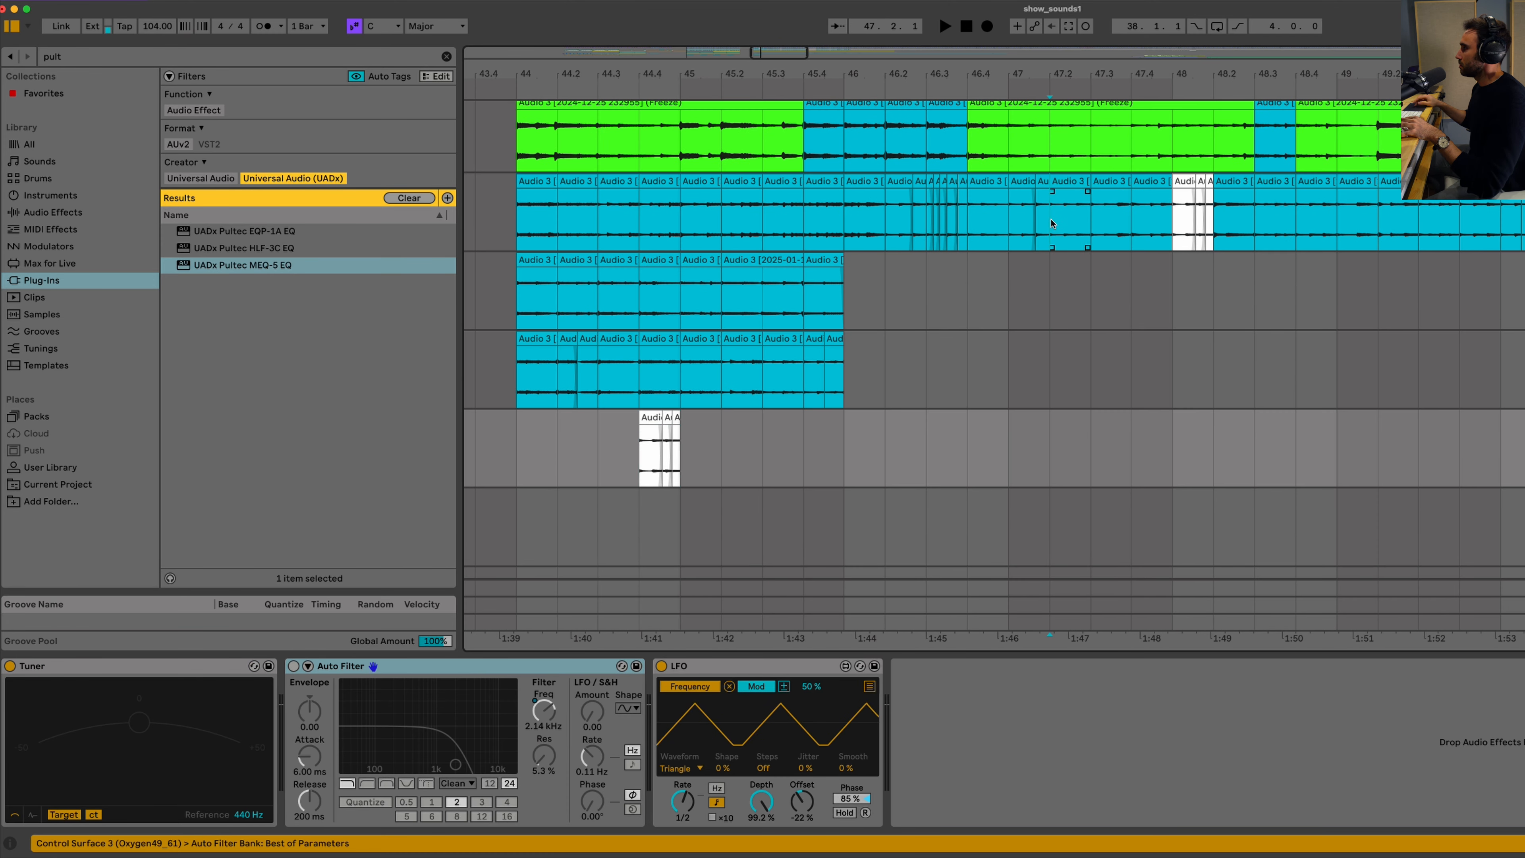
key("space")
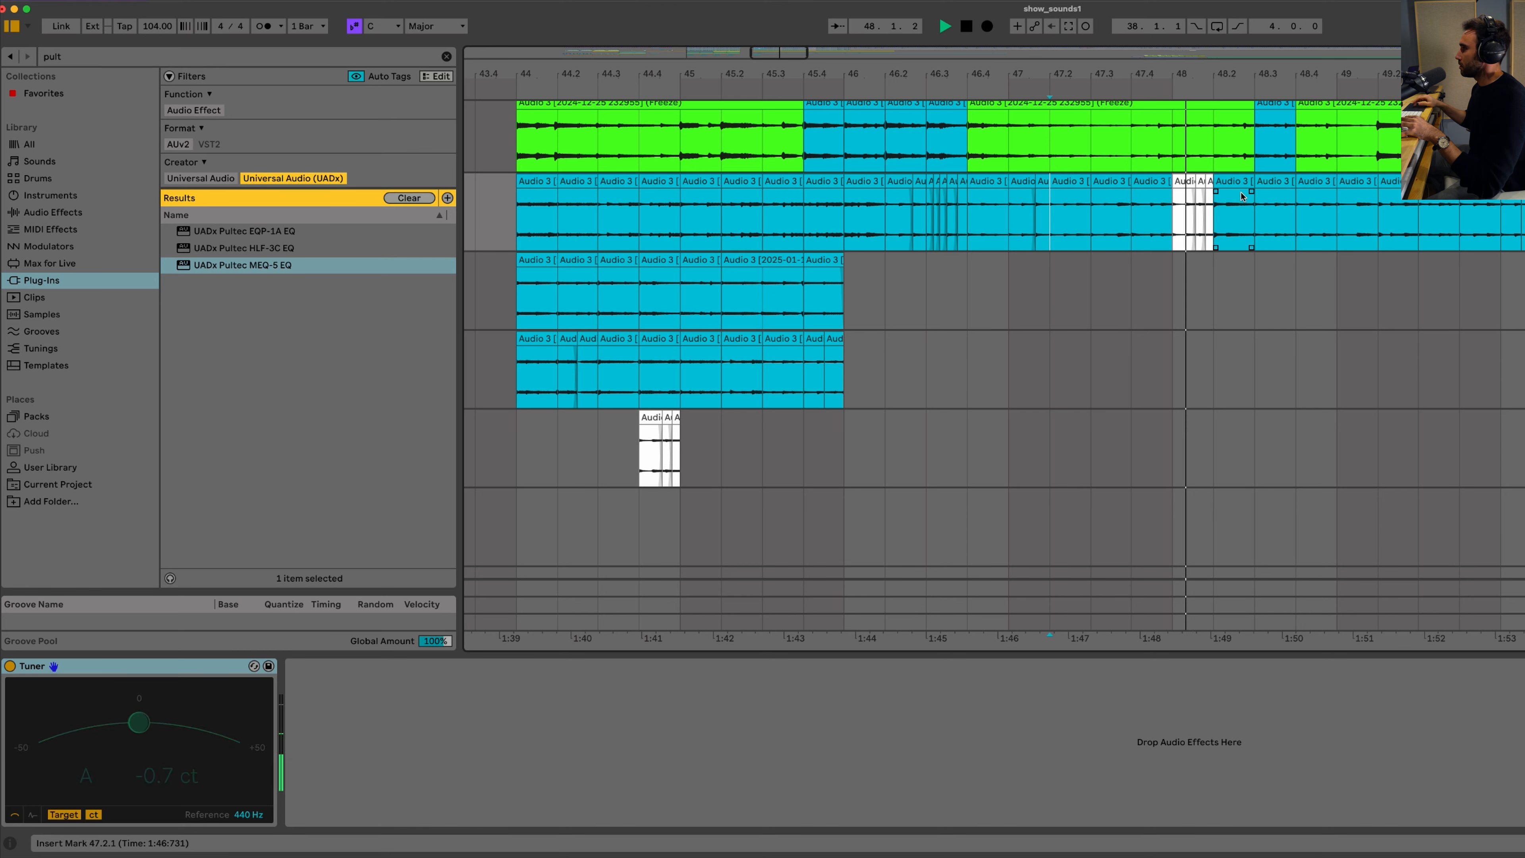
left_click(1273, 181)
key("space")
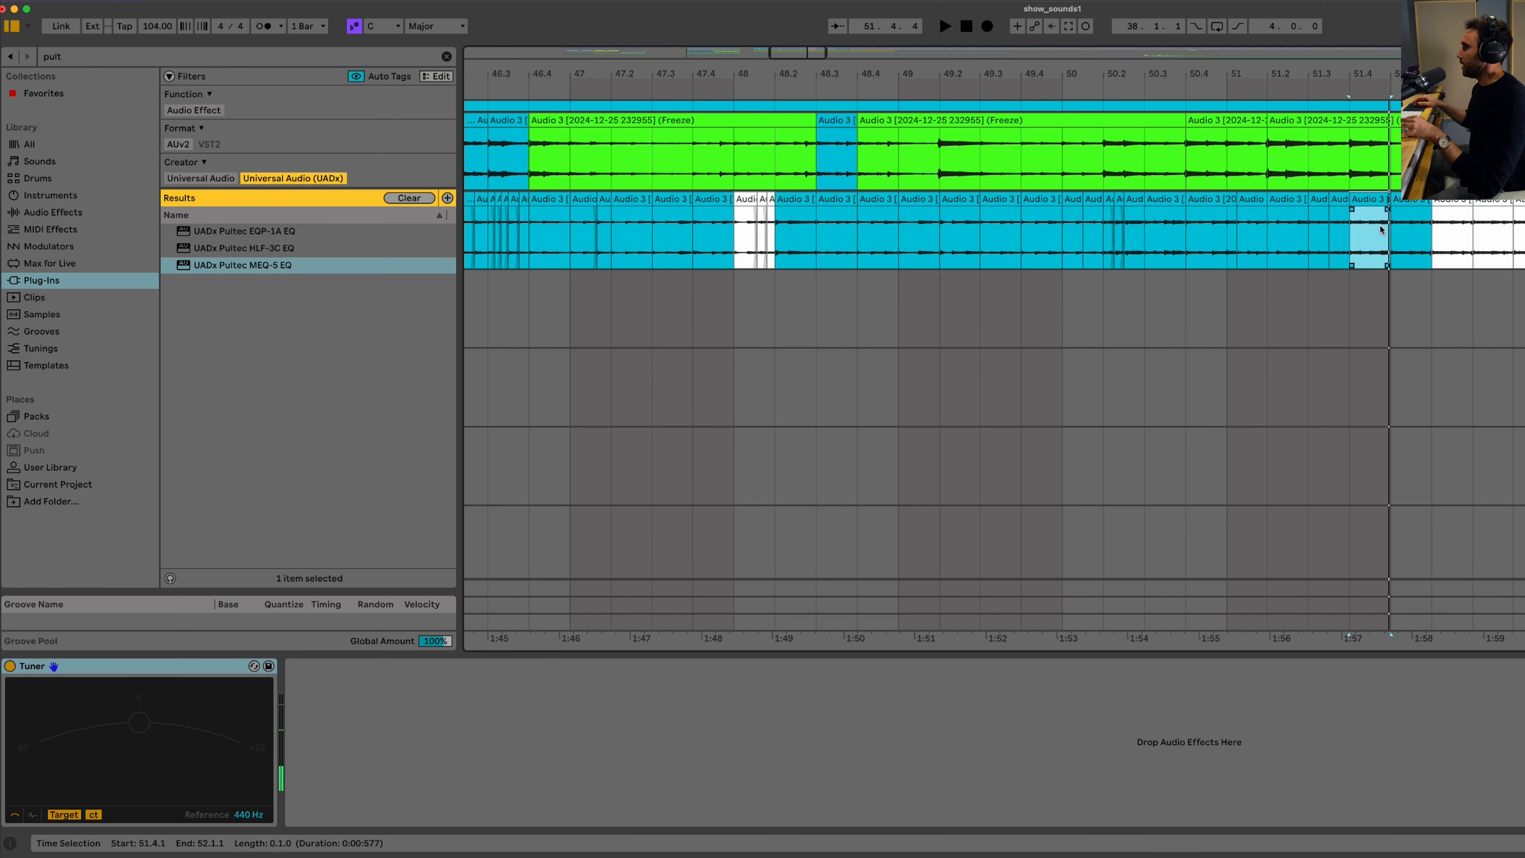
Step: Bring chops from around 51.4.1 on 5 Audio onto 8 Audio, pasting a short one at 44.2.1
left_click(1379, 229)
scroll(1379, 229, "up", 5)
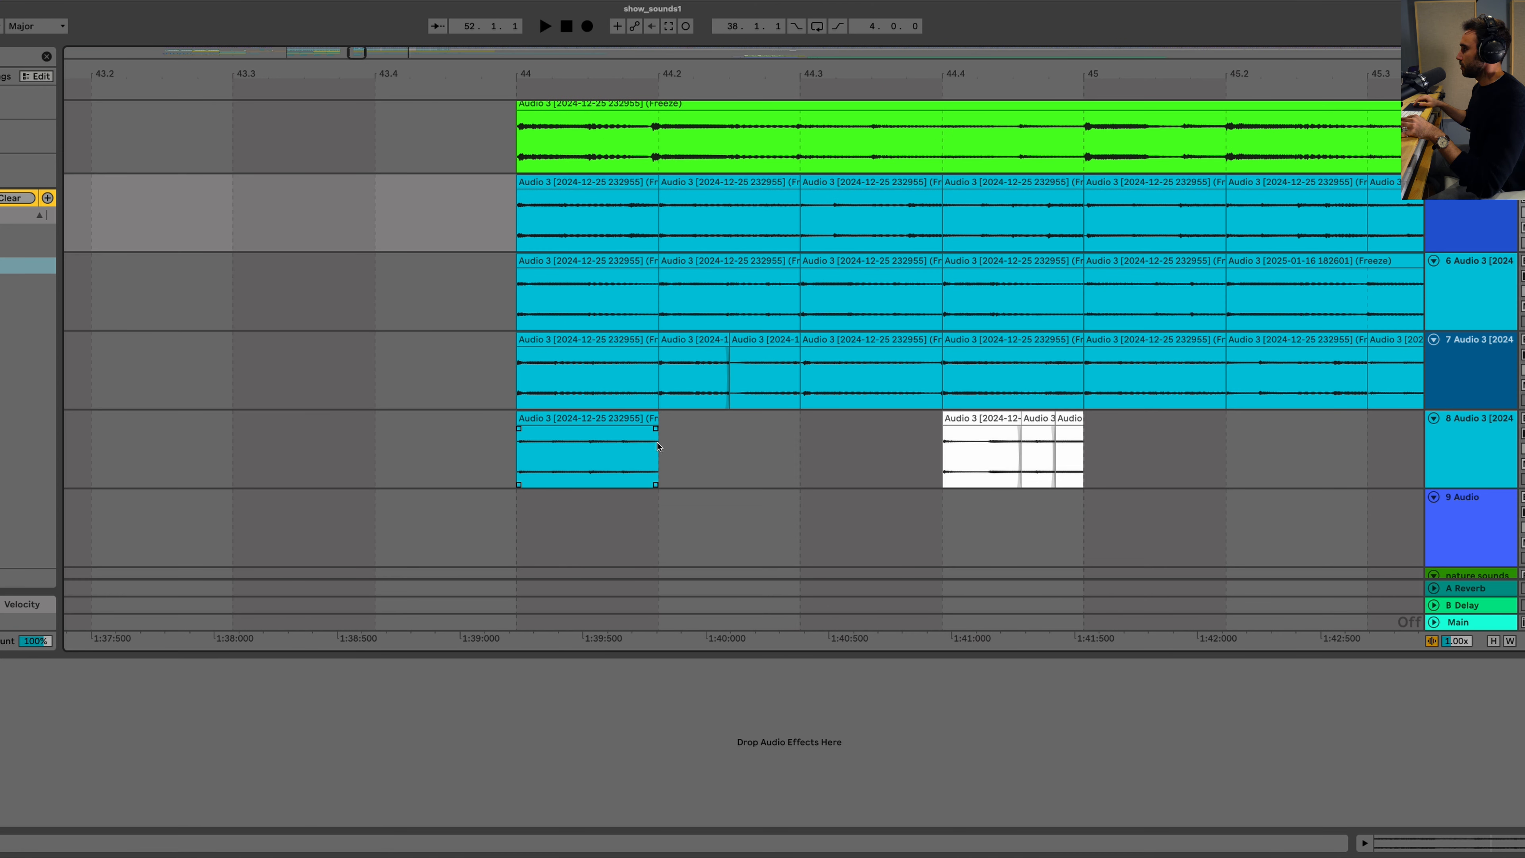
left_click(661, 449)
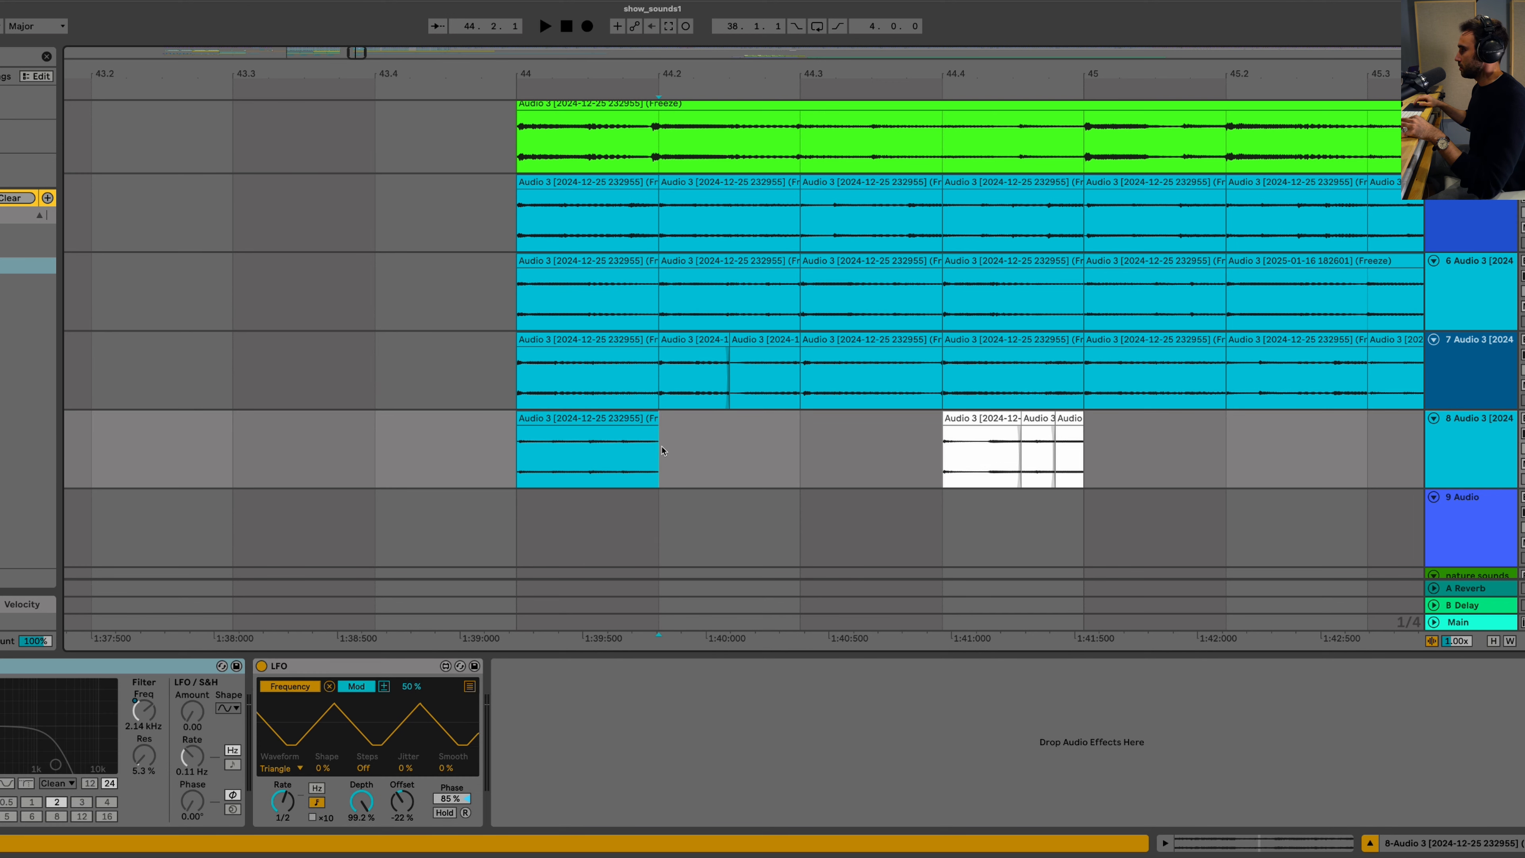
key("super+v")
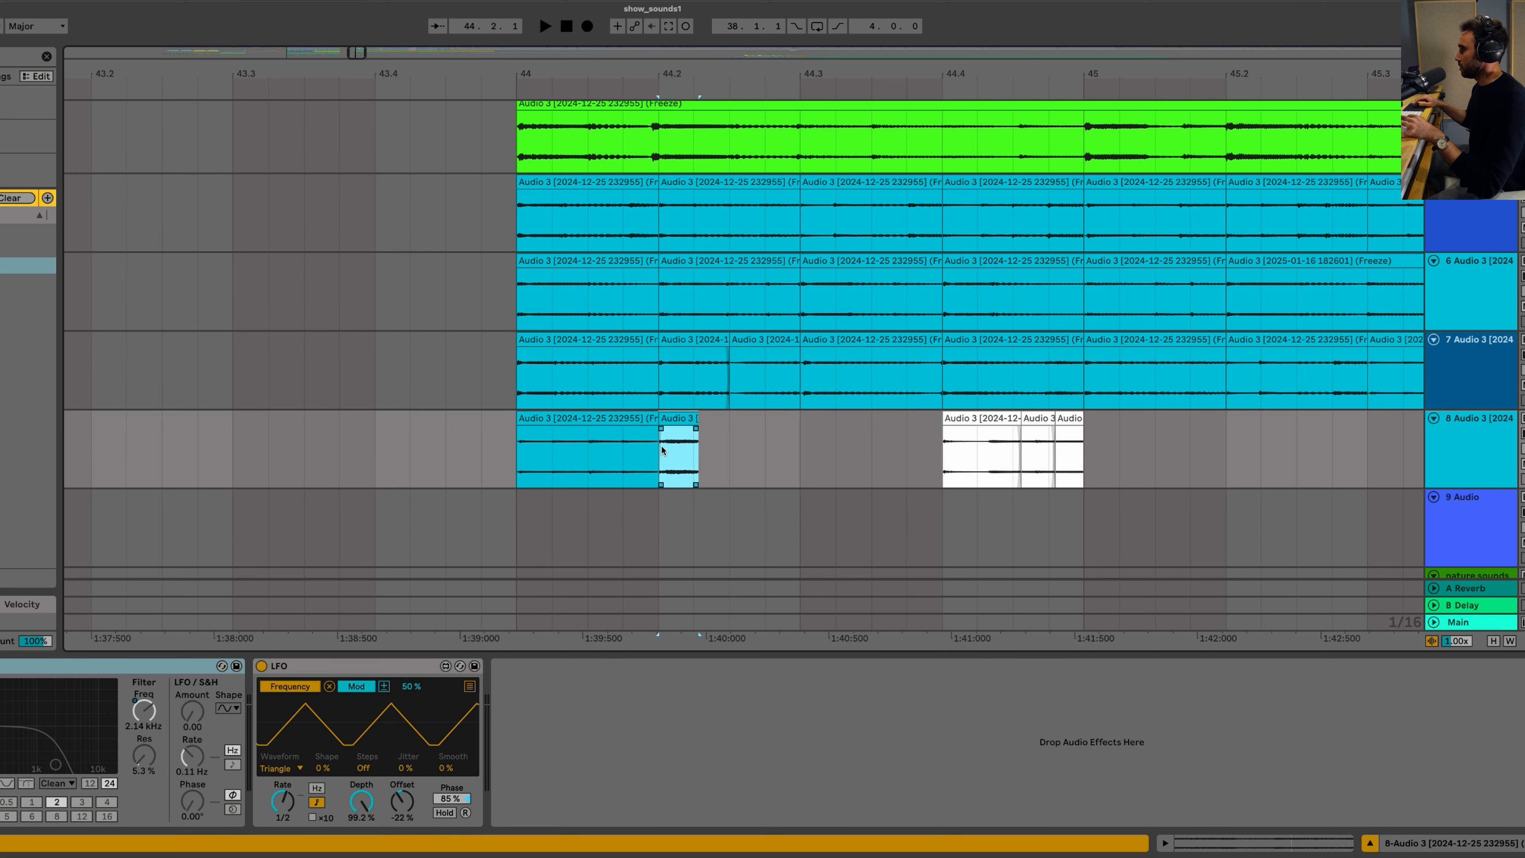
Step: Play the opening of the third layer on 8 Audio from 44.1.1, including the short chop at 44.2.1
left_click(585, 442)
key("space")
key("space")
left_click(670, 419)
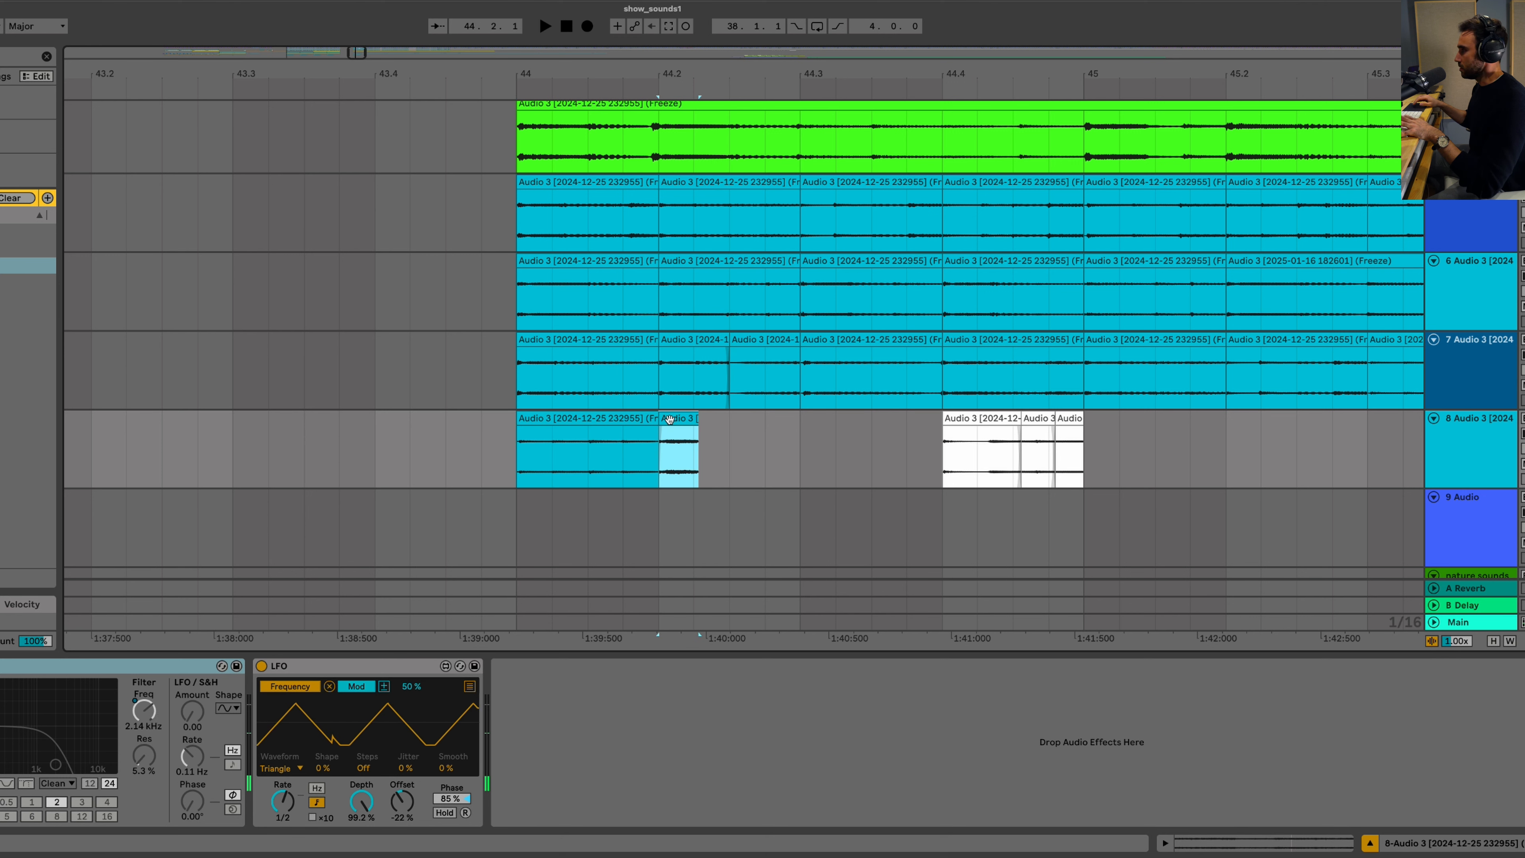
left_click(602, 419)
key("space")
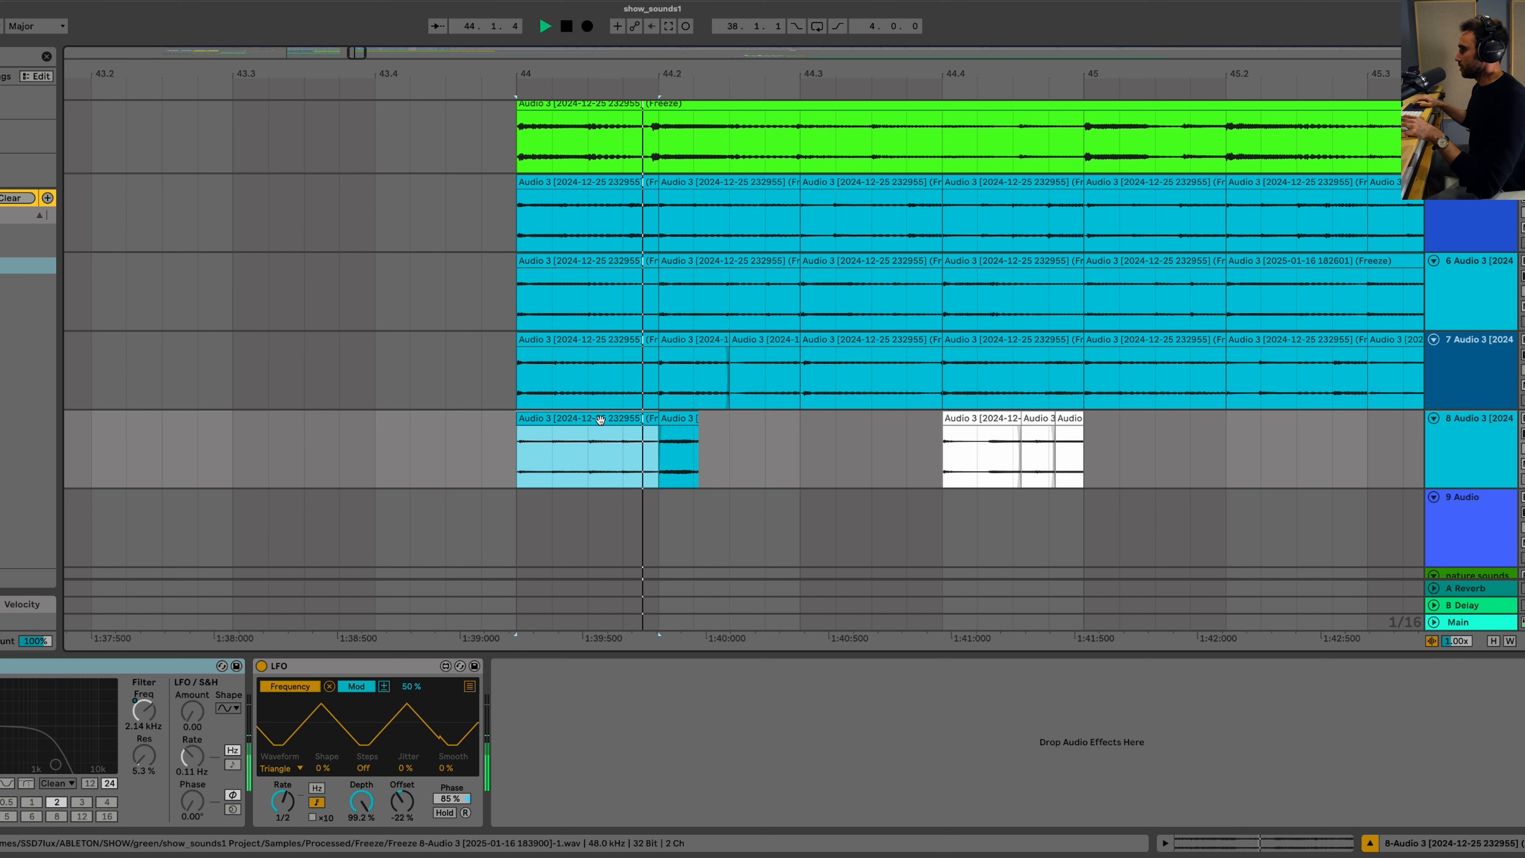
key("space")
key("space")
key("space")
Step: Try a copy of the short chop at 44.2.4 on 8 Audio and play the layer from 44.1.1
left_click_drag(677, 417, 784, 418)
left_click(574, 419)
key("space")
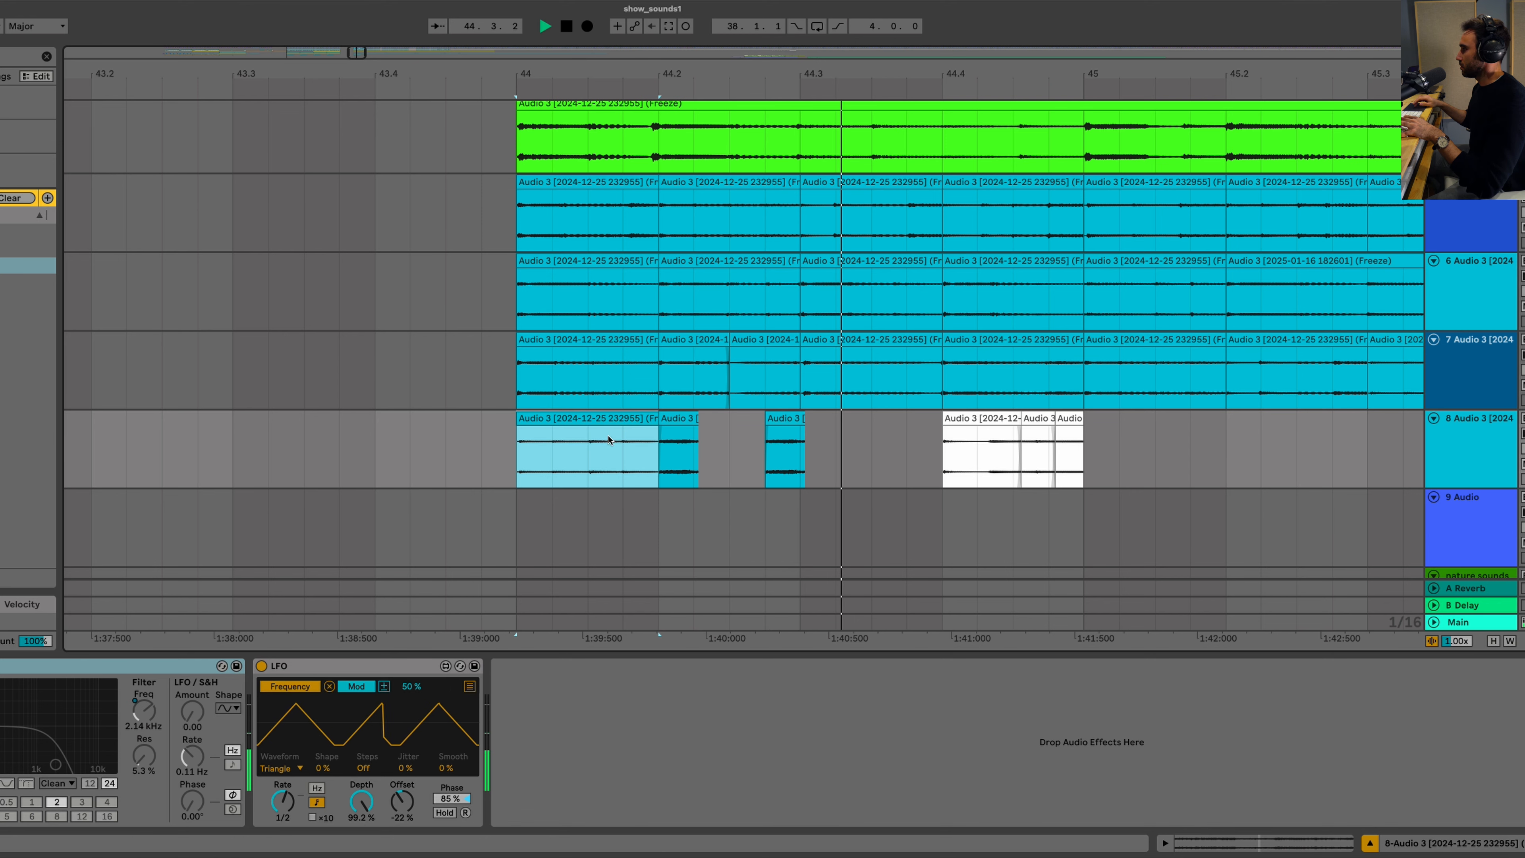
key("space")
key("space")
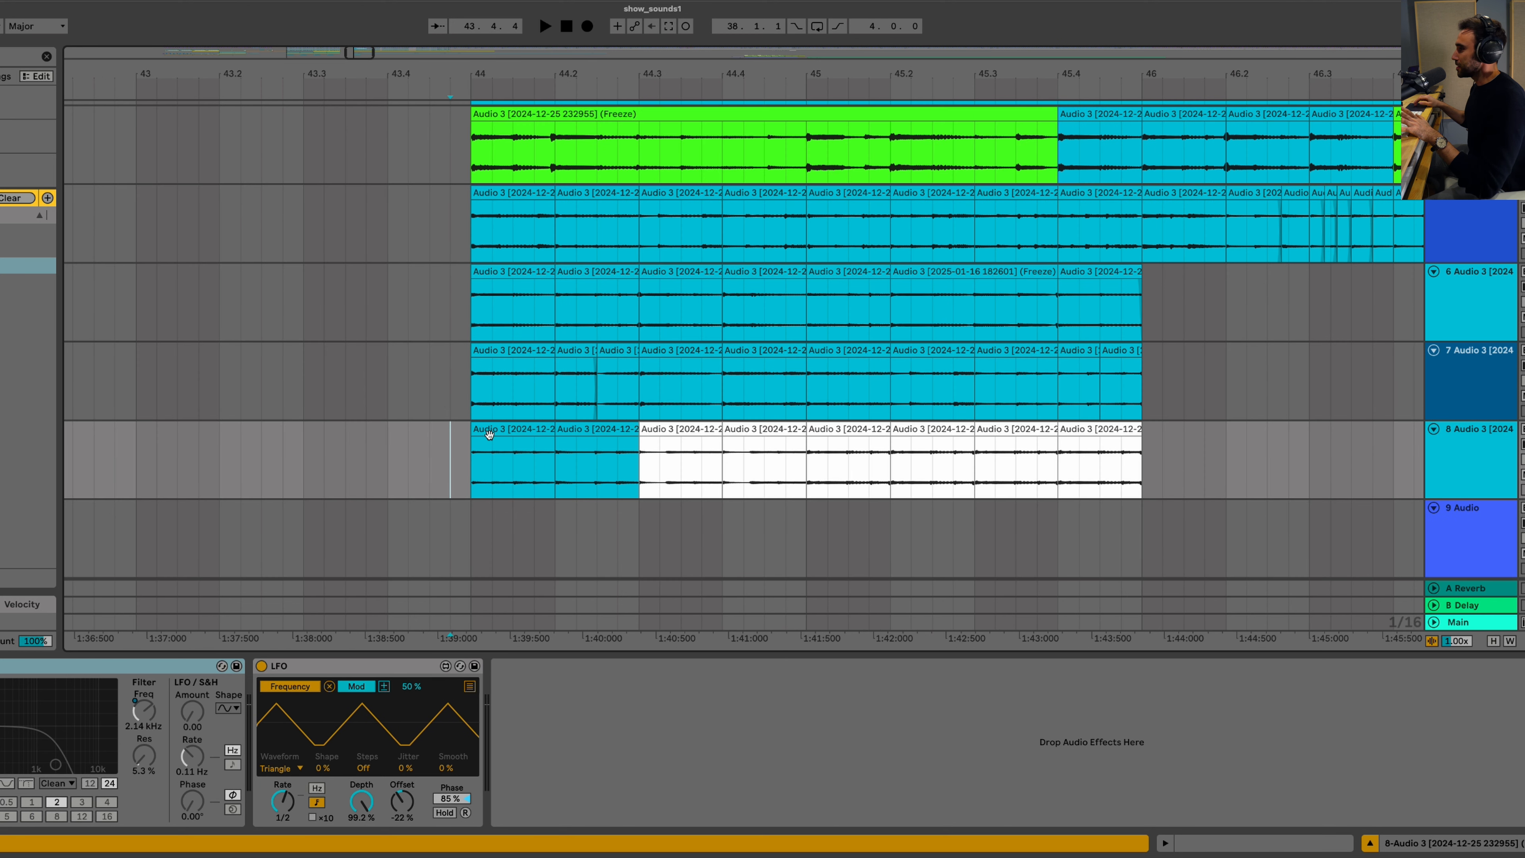
Step: Play the three unfiltered chop layers together from their first chops
left_click(489, 434)
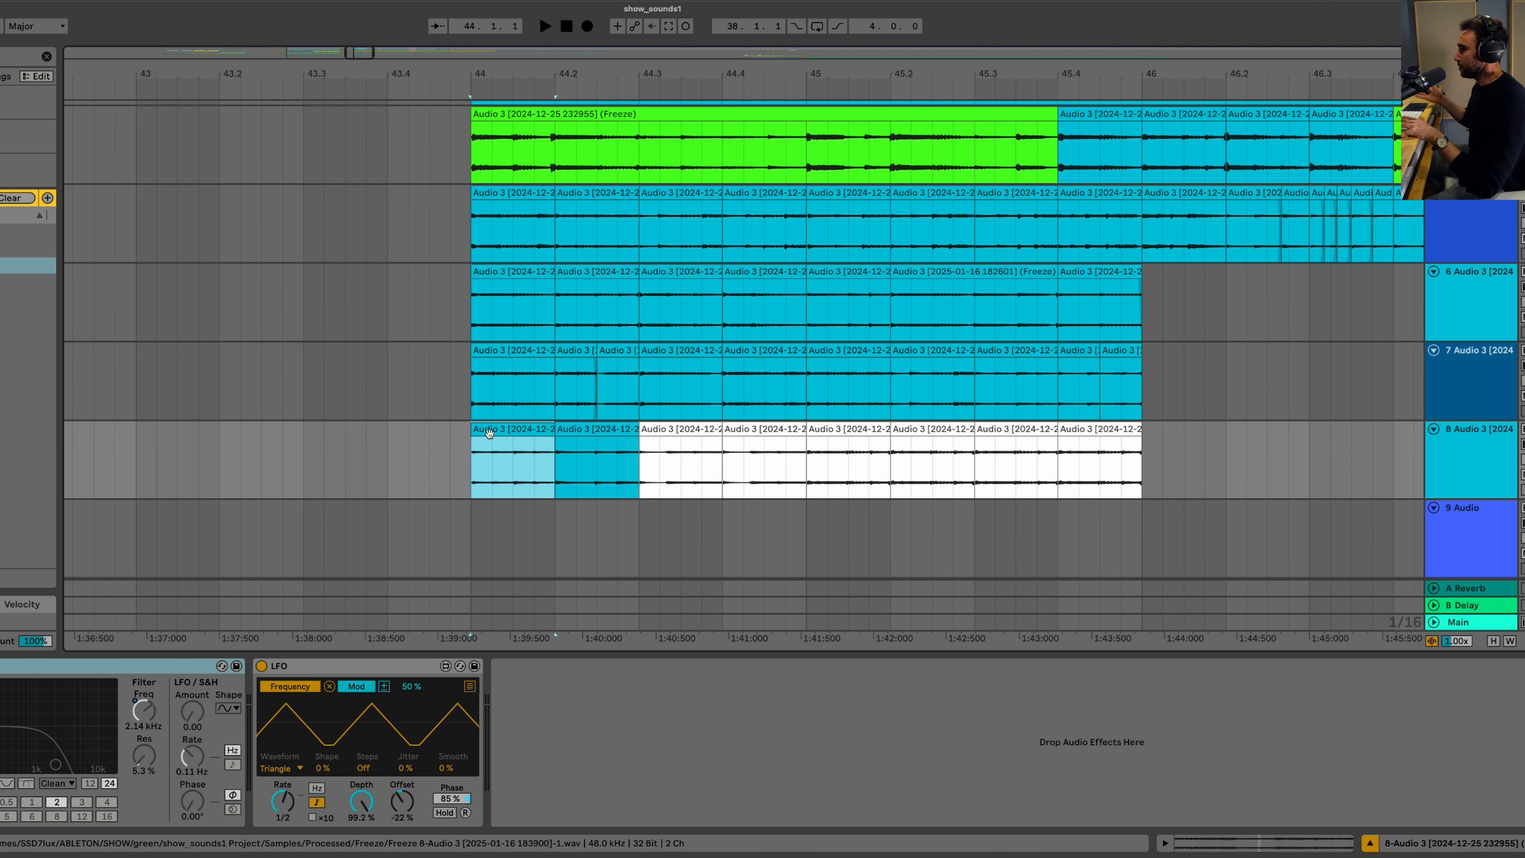
key("space")
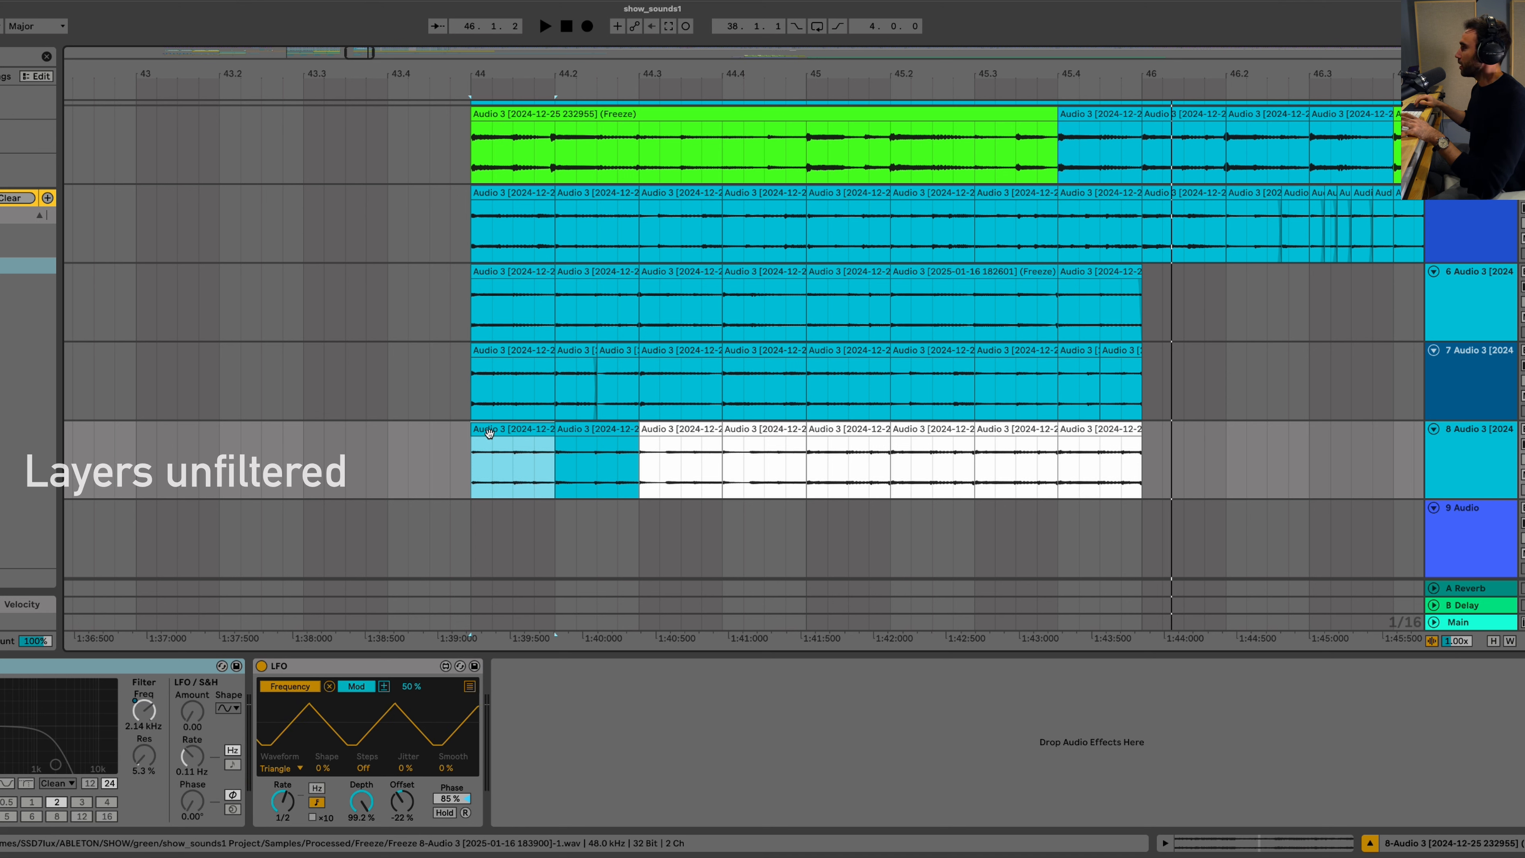
left_click(483, 196)
key("space")
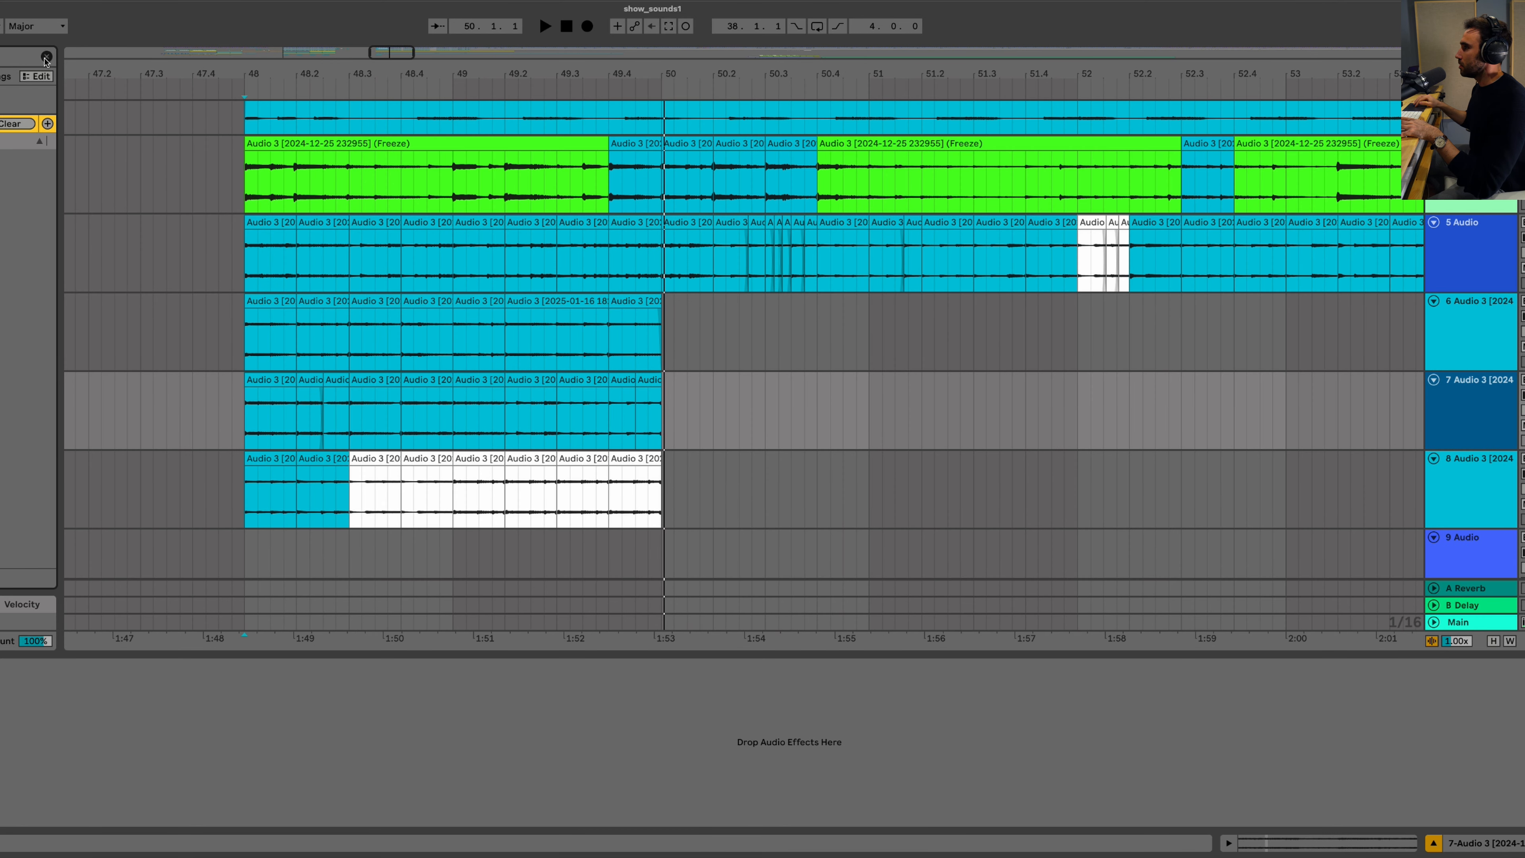
Step: Search the audio effects for Auto Filter and add it to the first layer's track, 6 Audio
left_click(46, 58)
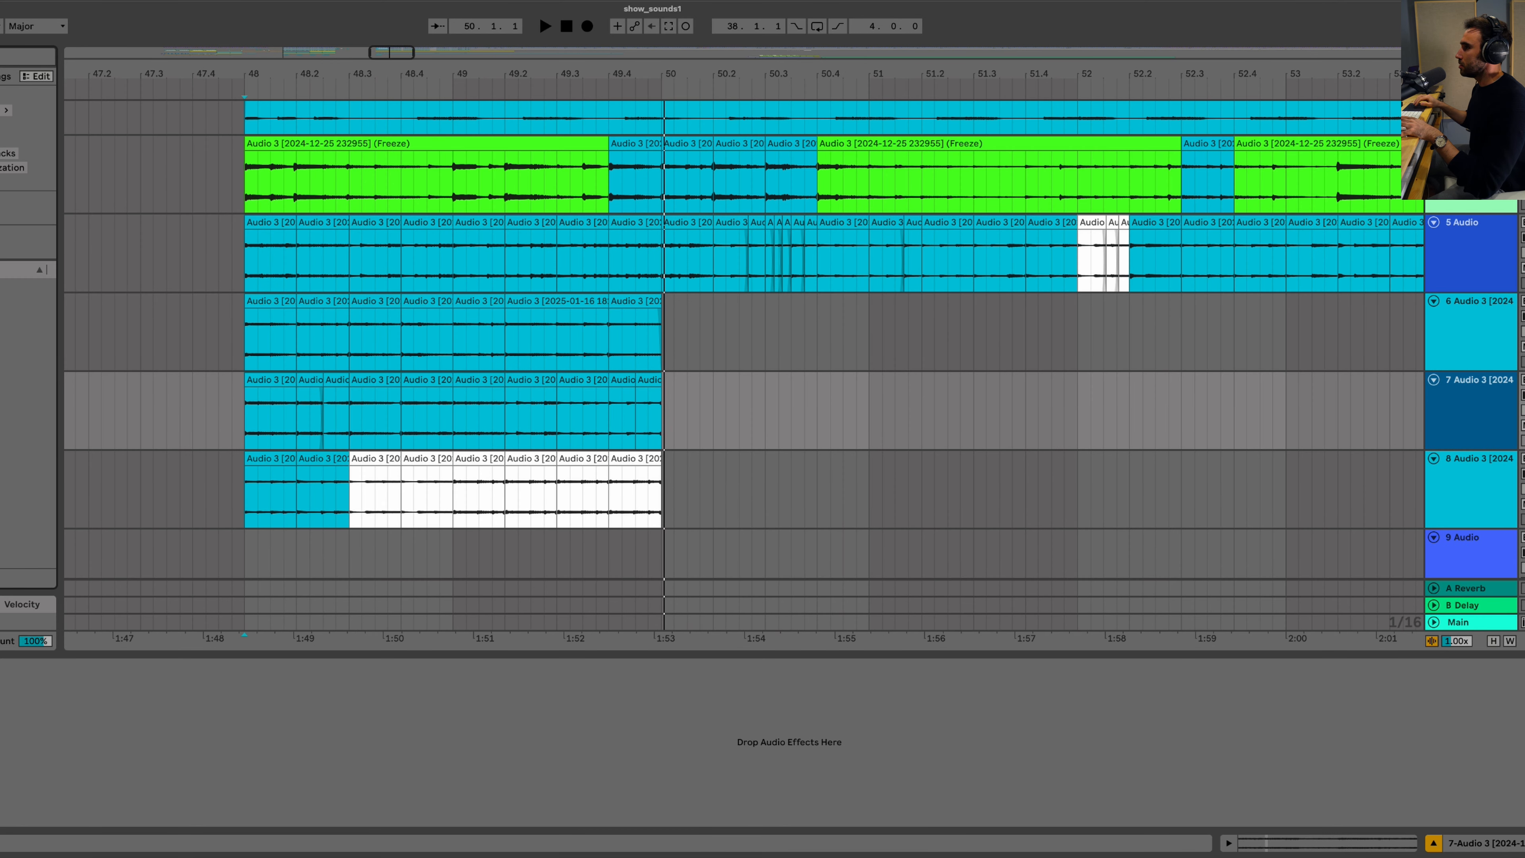
type("auto")
left_click_drag(216, 226, 579, 314)
Step: Add an LFO after the Auto Filter on 6 Audio and map it to the filter frequency
key("super+f")
type("lfo")
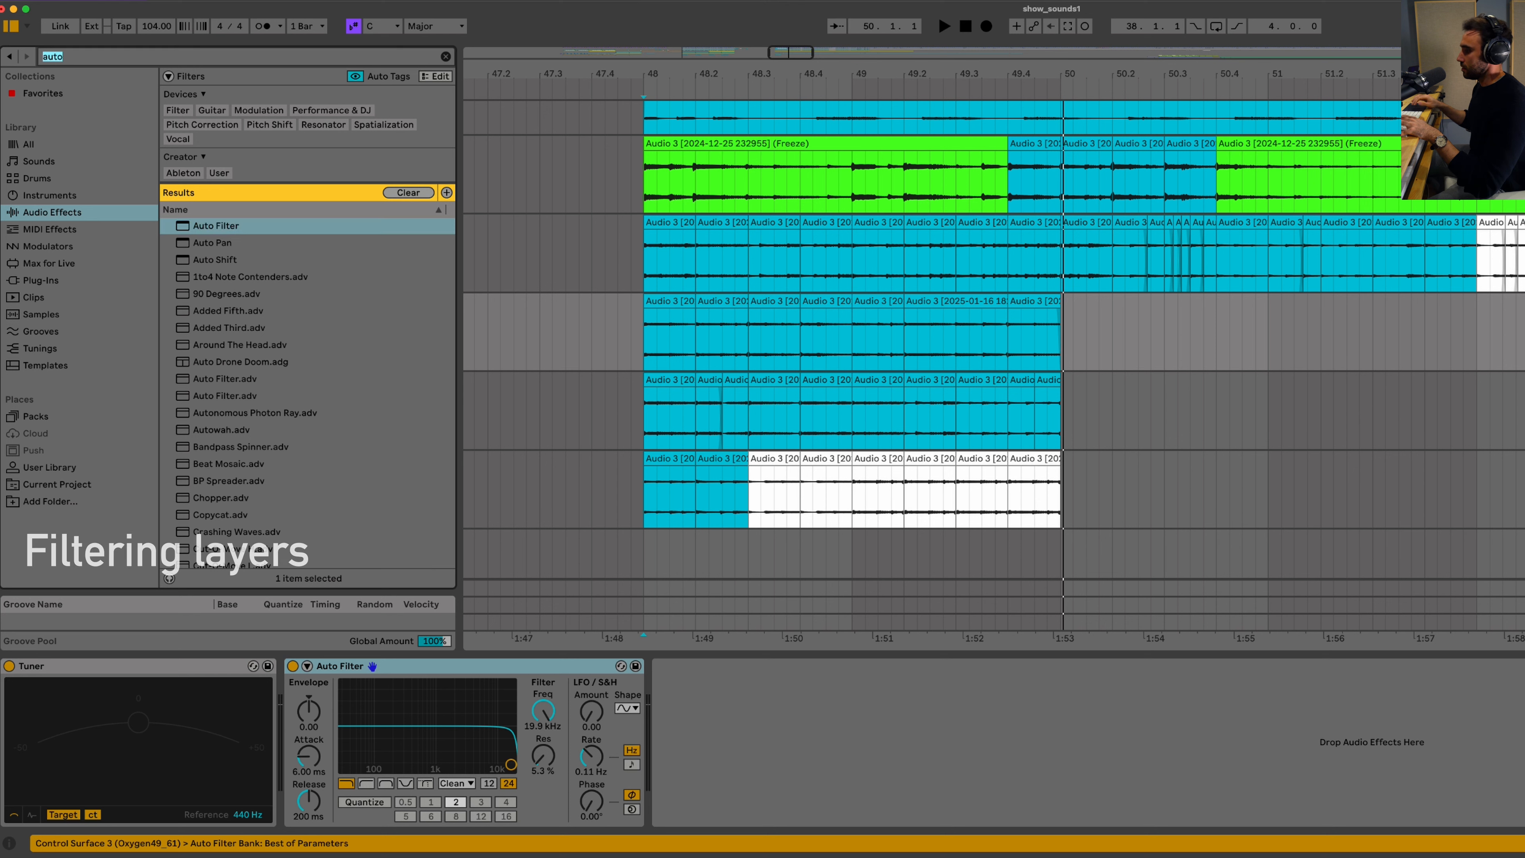
left_click_drag(653, 665, 670, 699)
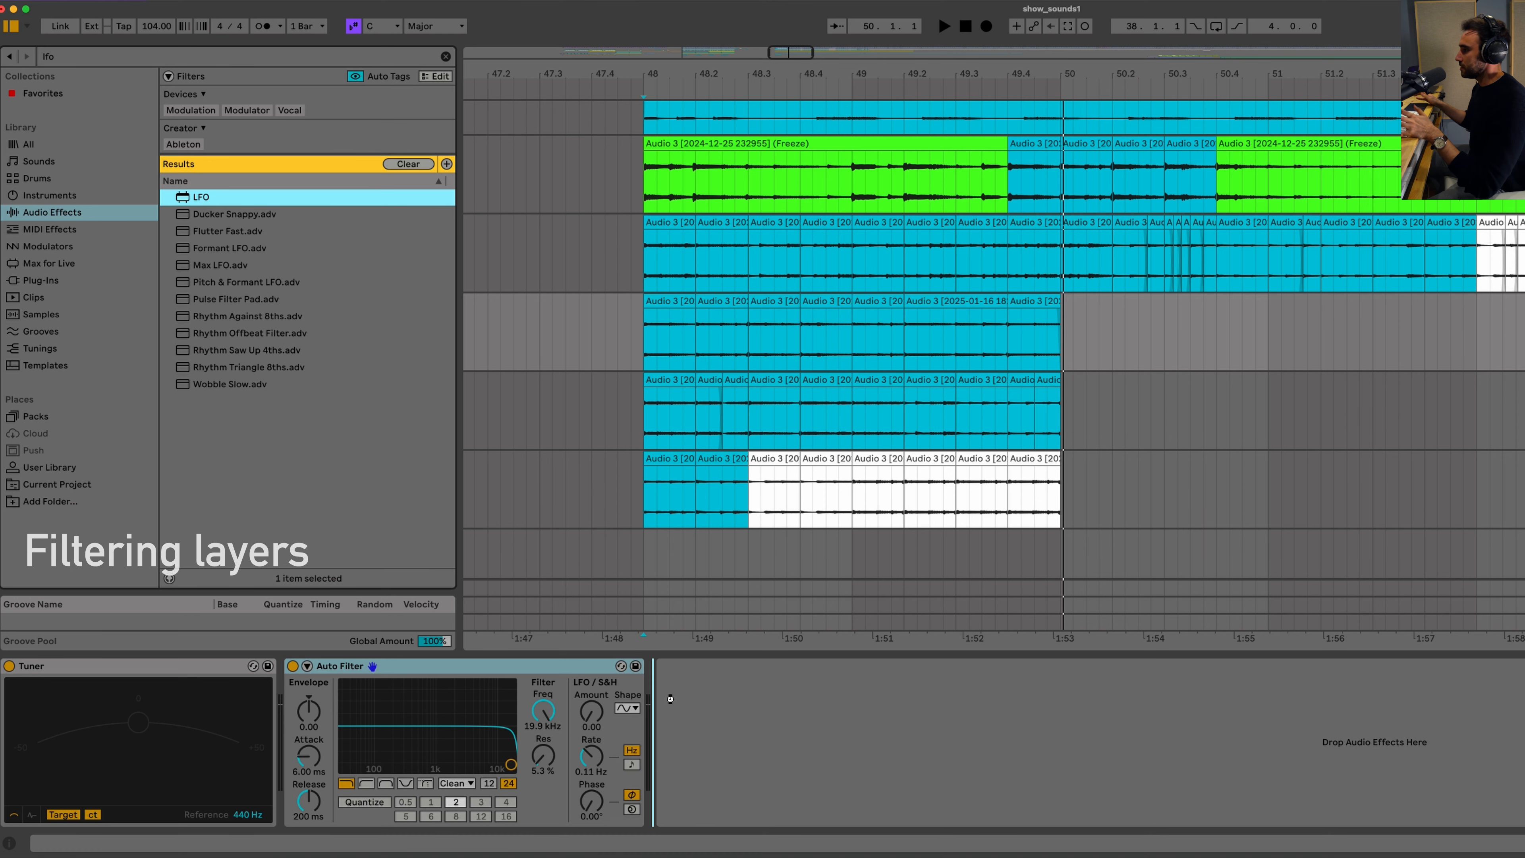
left_click(679, 769)
left_click(678, 689)
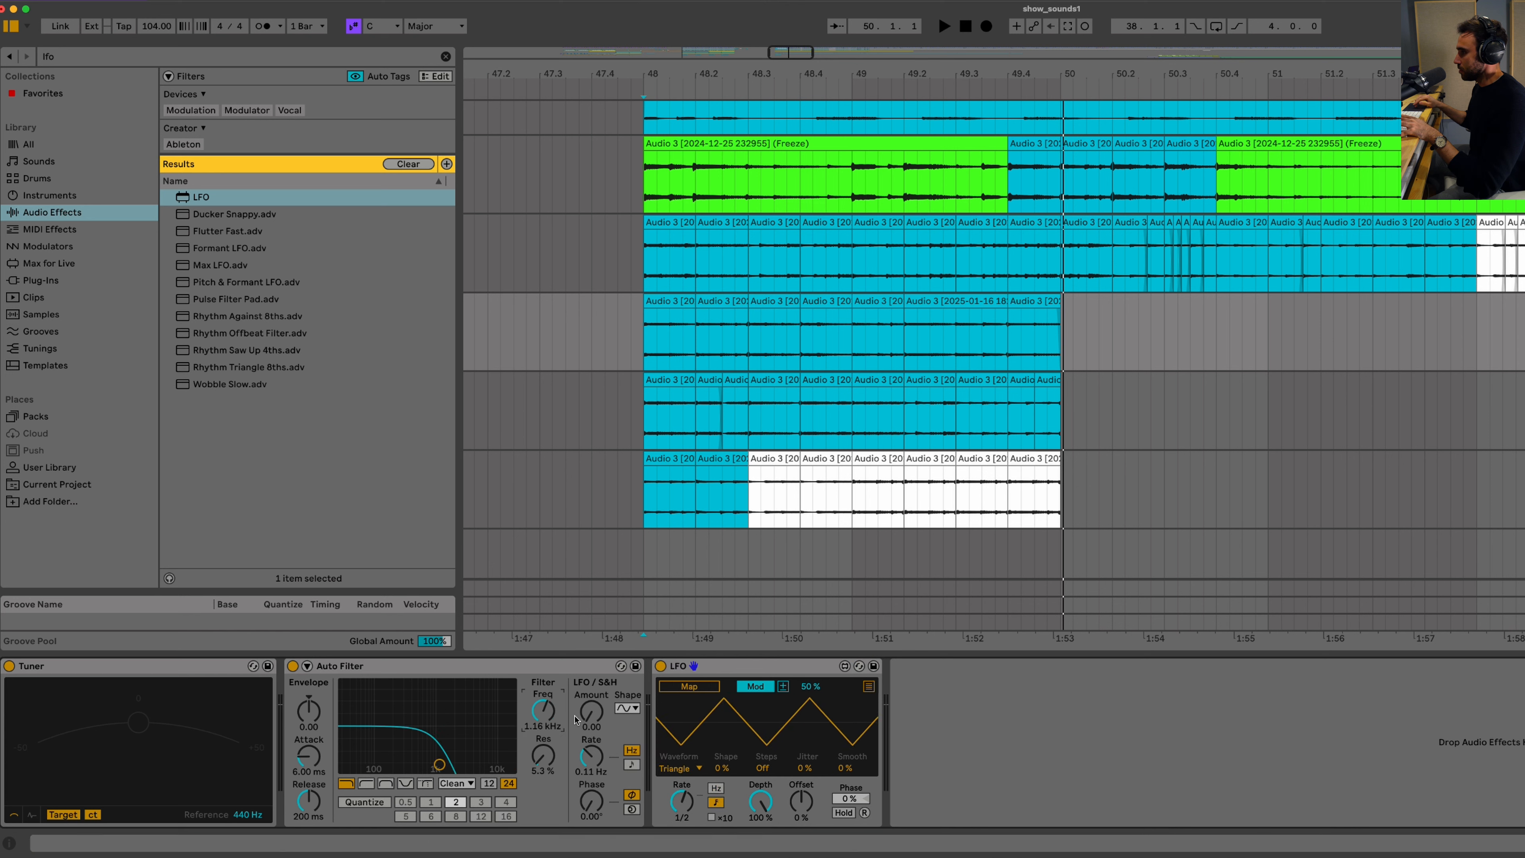
left_click(689, 687)
left_click(542, 711)
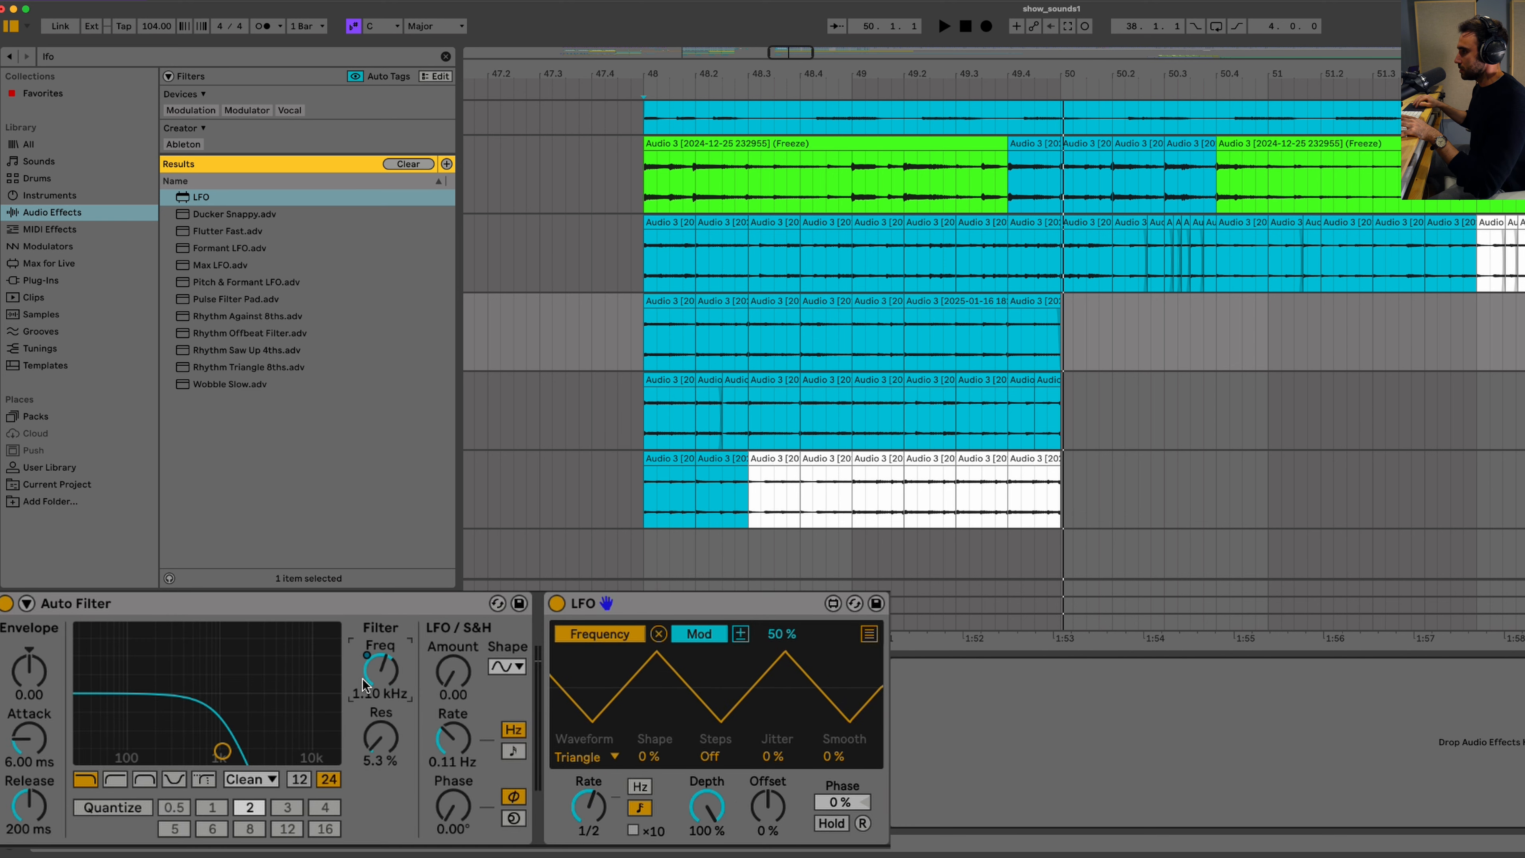
Step: Listen to the filter modulation and play the third layer on 8 Audio from 48.1.1
key("space")
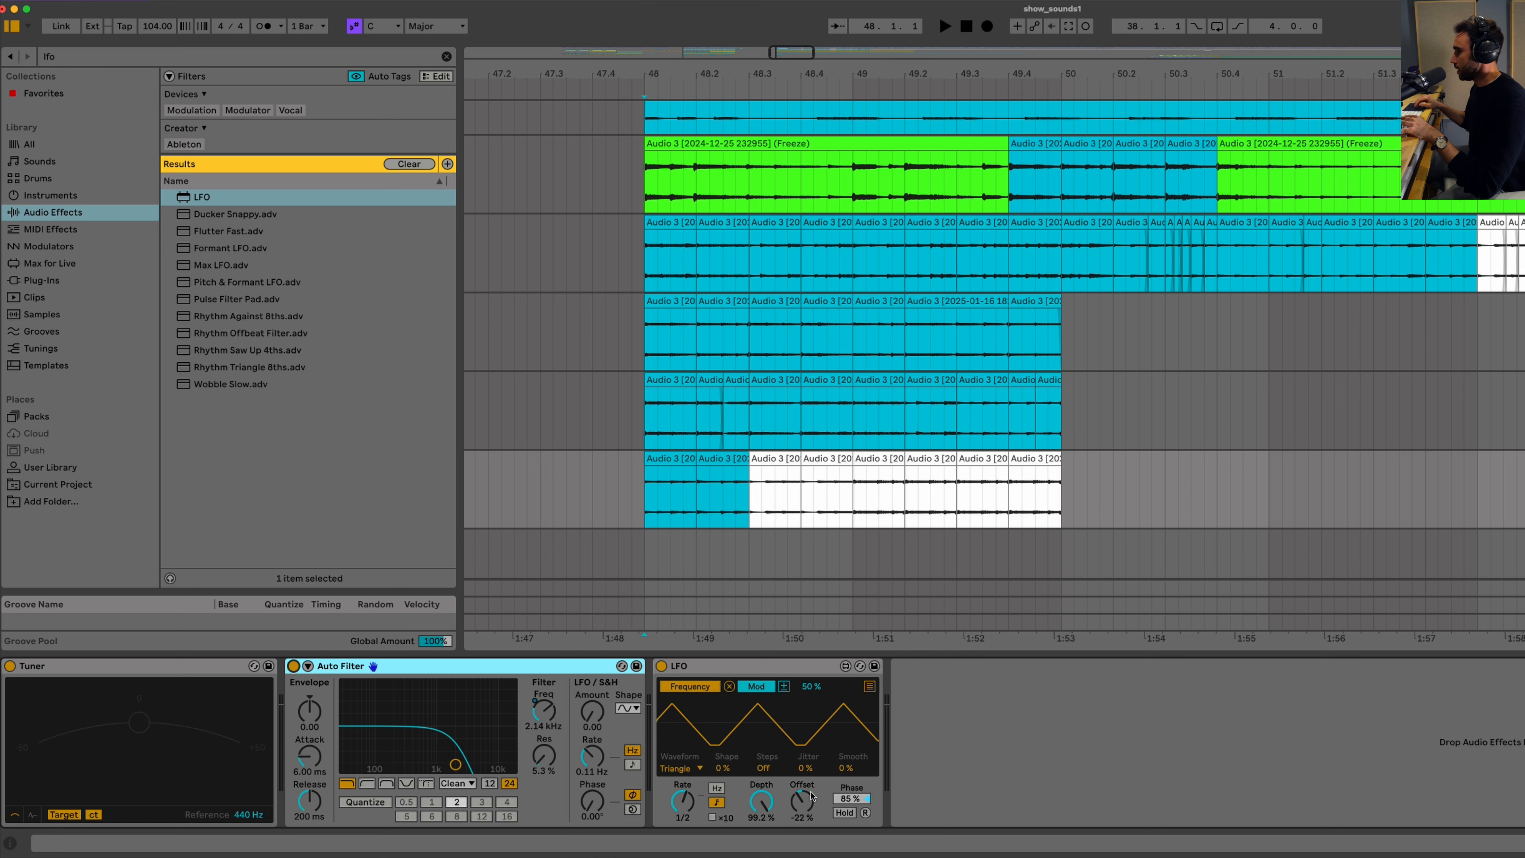
left_click(658, 460)
key("space")
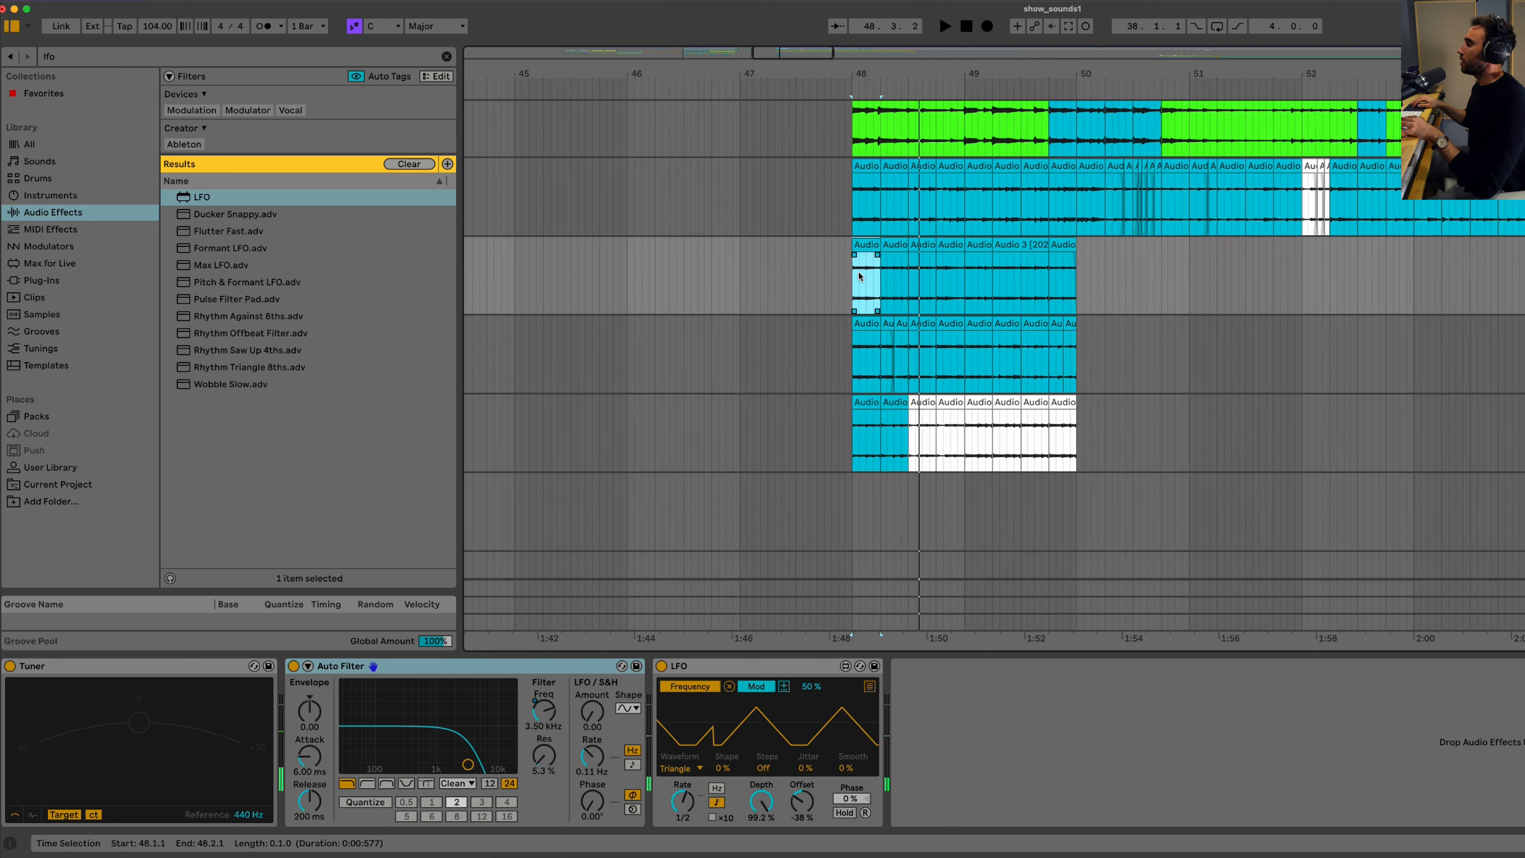
Step: Check the Auto Filter and LFO settings on the second and third layers, 7 Audio and 8 Audio
scroll(857, 271, "up", 5)
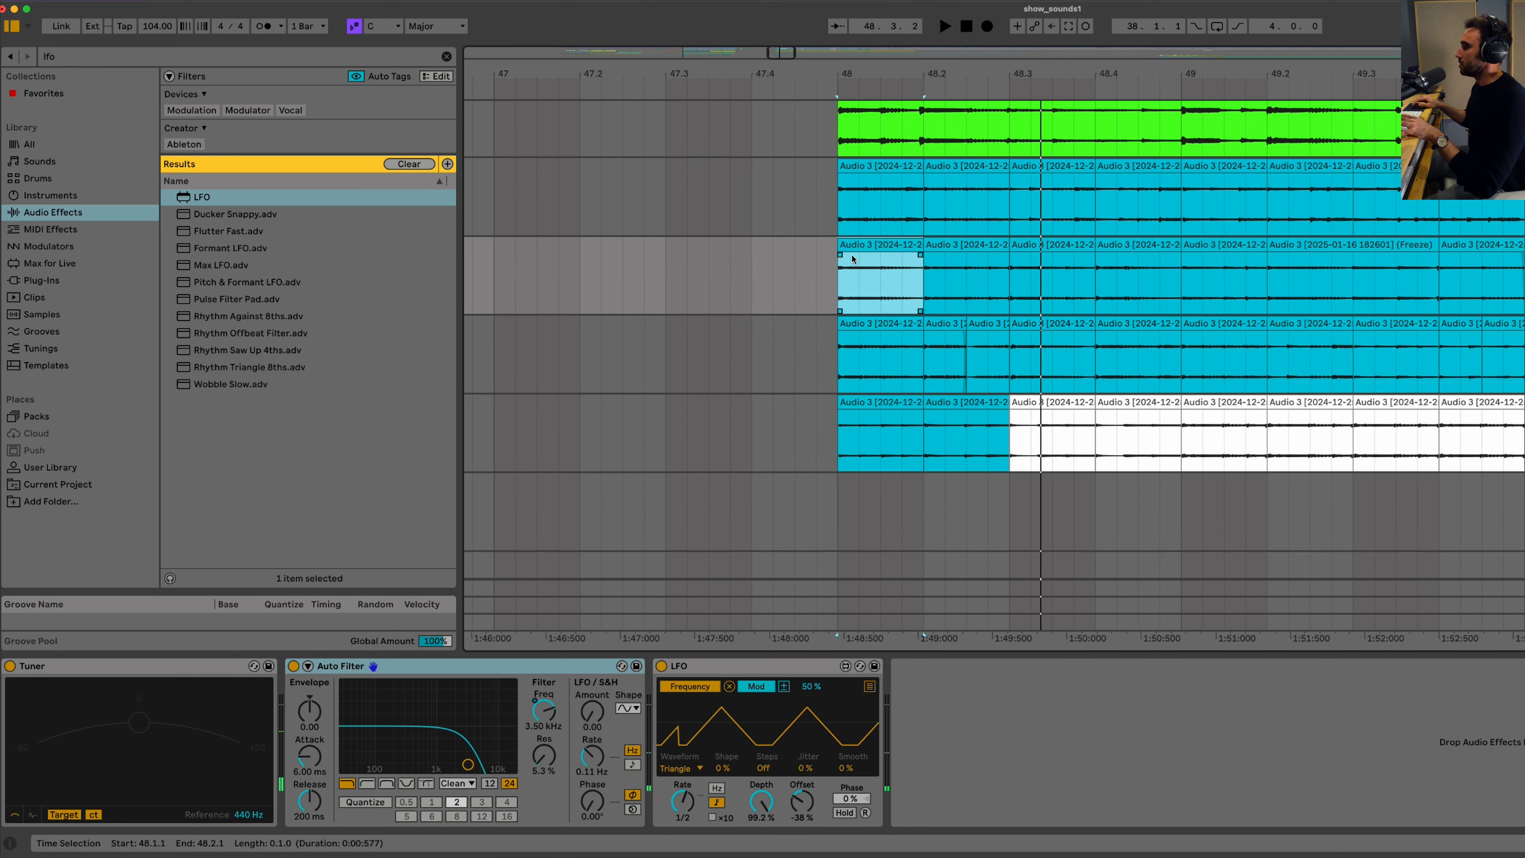
scroll(852, 260, "right", 5)
left_click(595, 334)
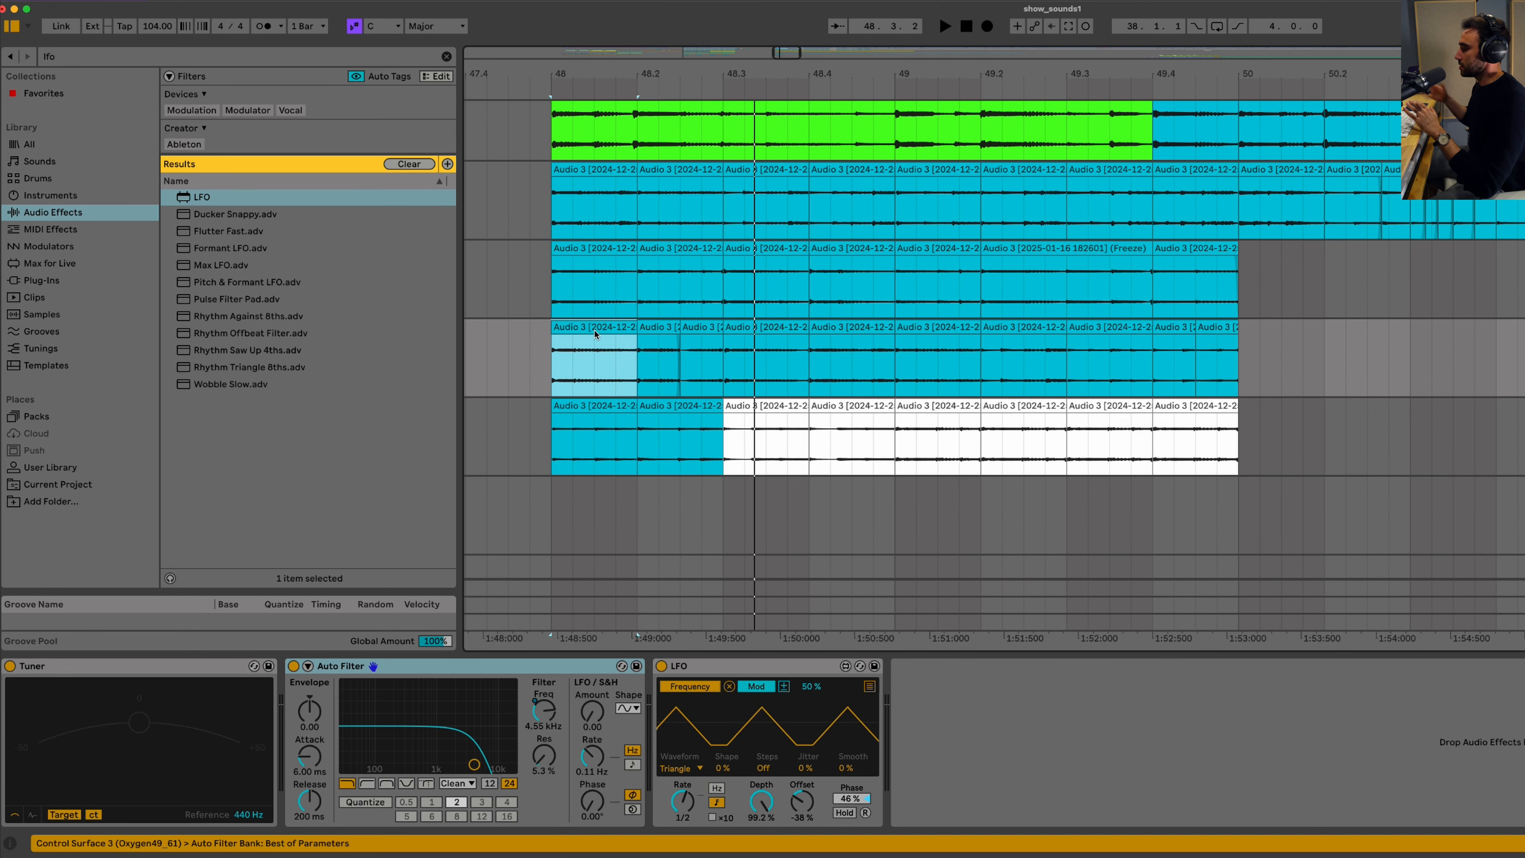
left_click(573, 408)
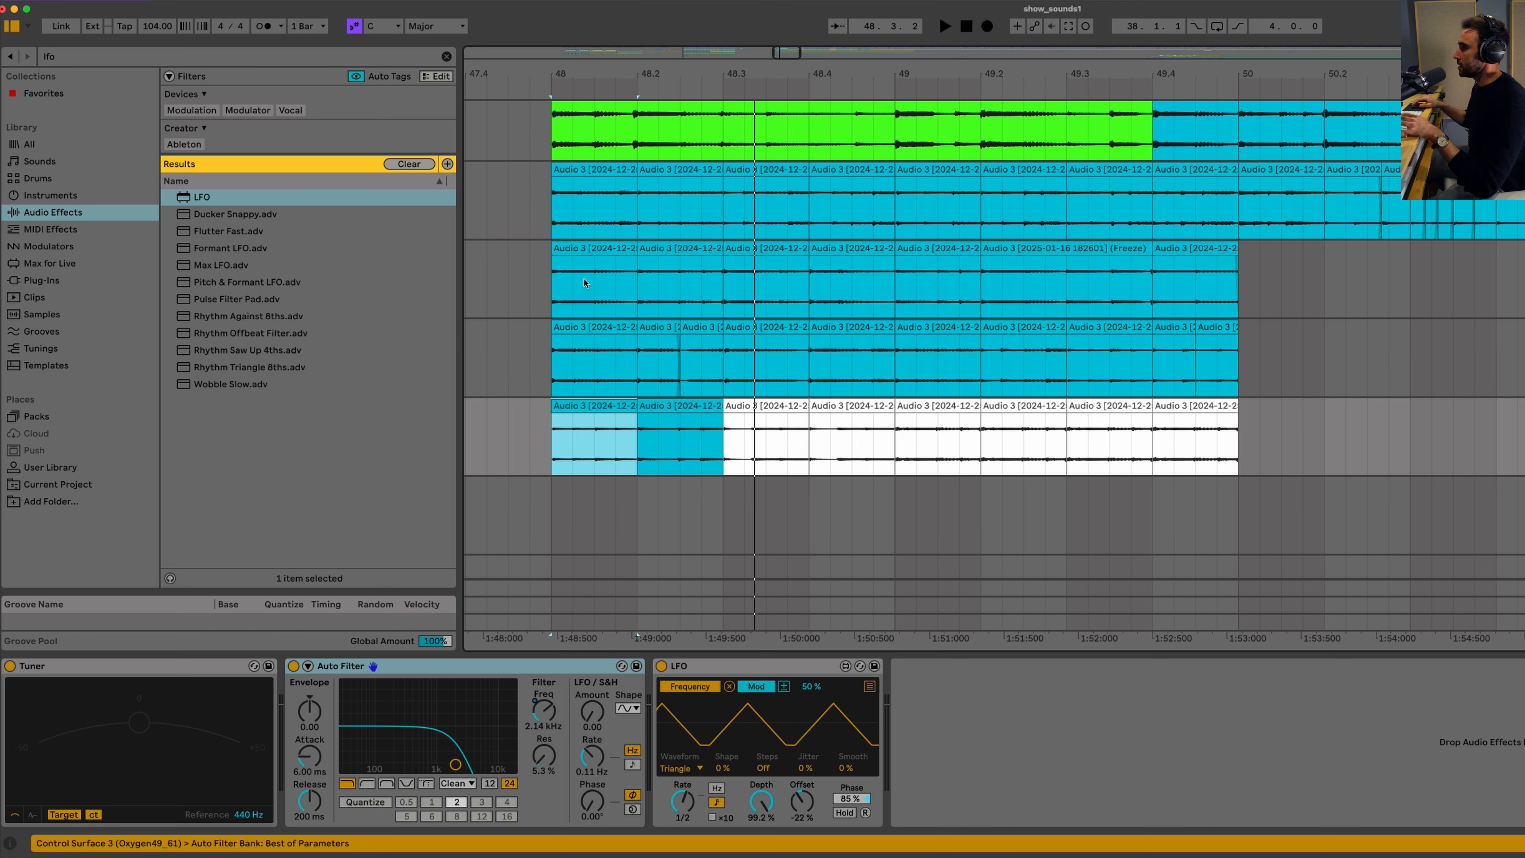
Step: Play all three filtered layers together from 48.1.1 to about 50.1.1
left_click(582, 244)
key("space")
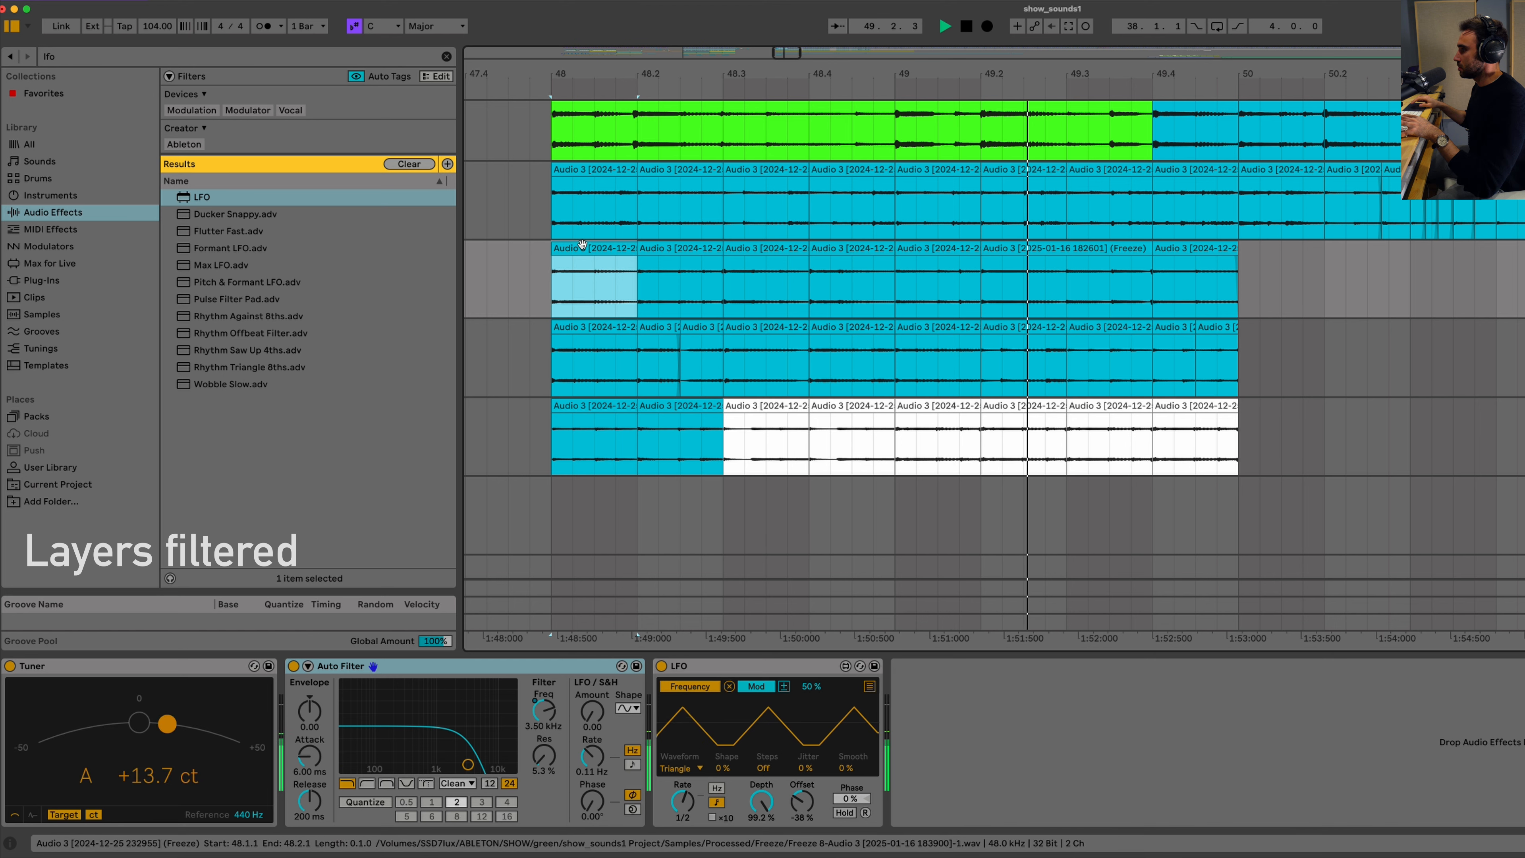
key("space")
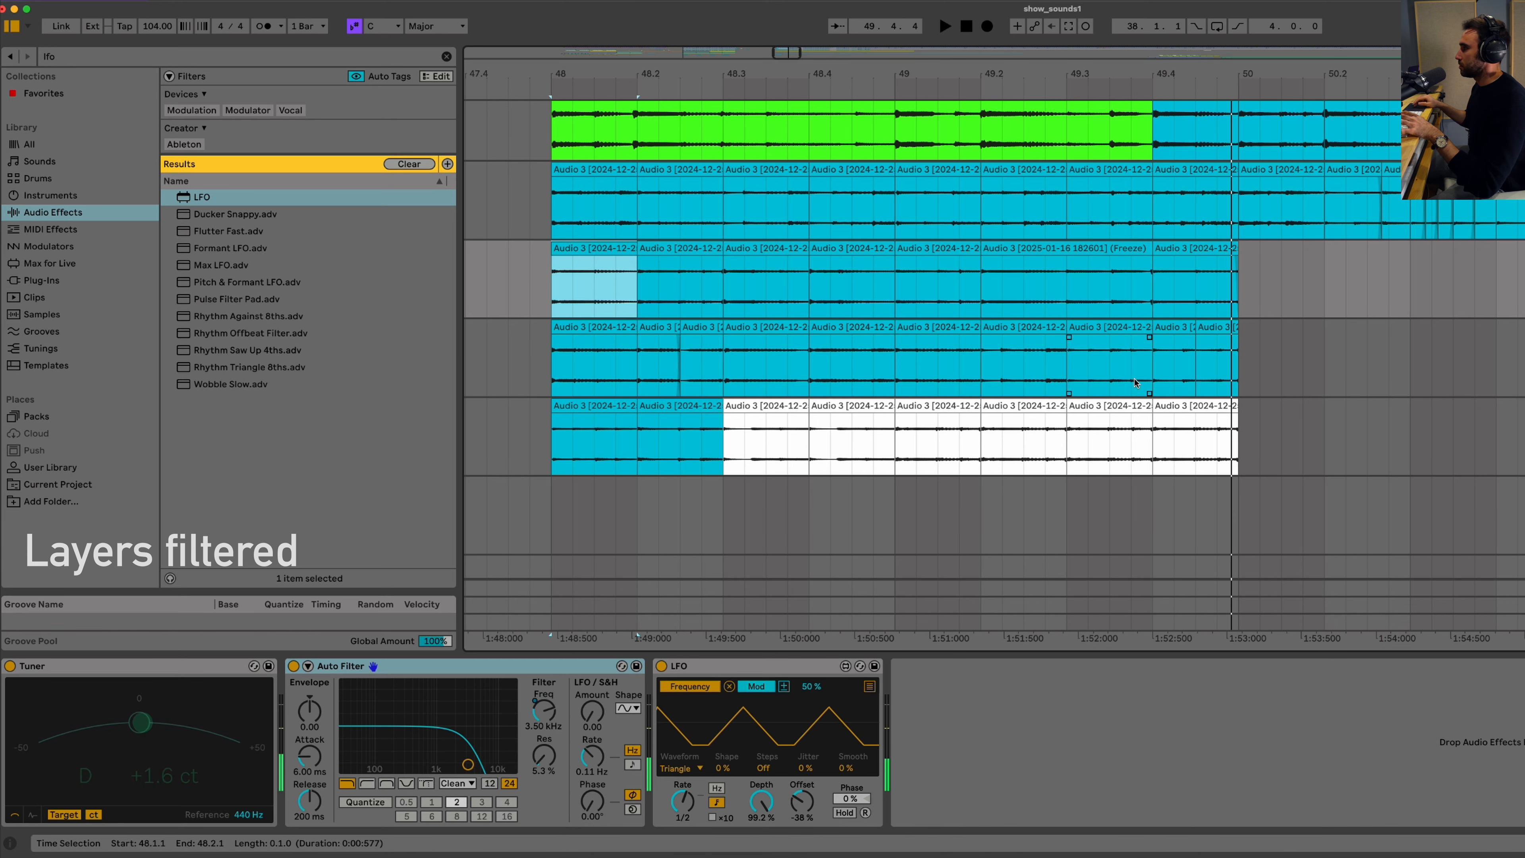
Step: Loop the three layers from 48.1.1 to 50.1.1 and play the loop
left_click(1195, 408, "shift")
key("super+l")
key("space")
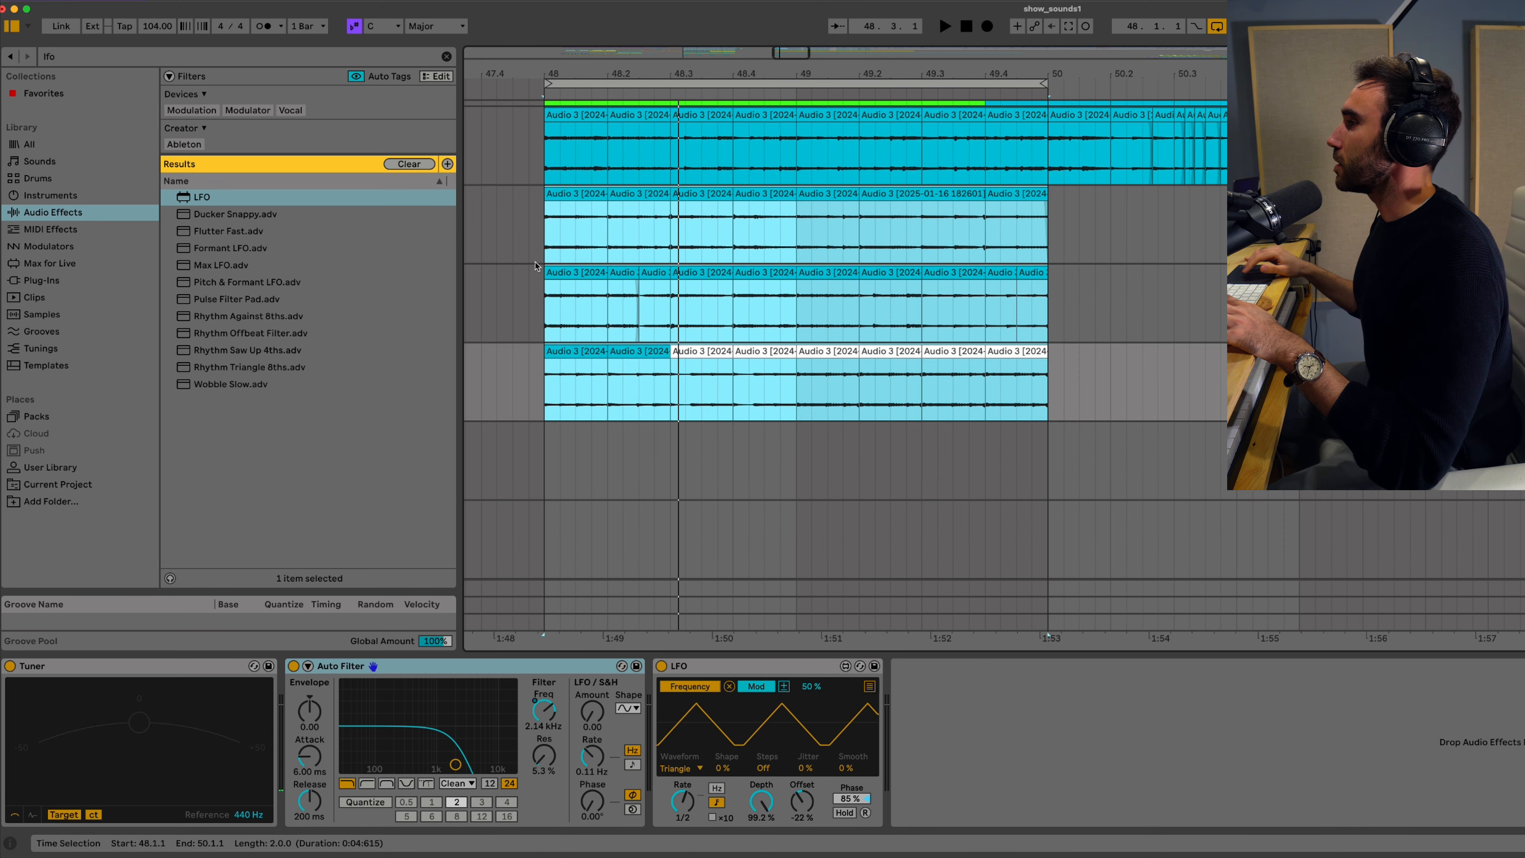
scroll(602, 250, "up", 2)
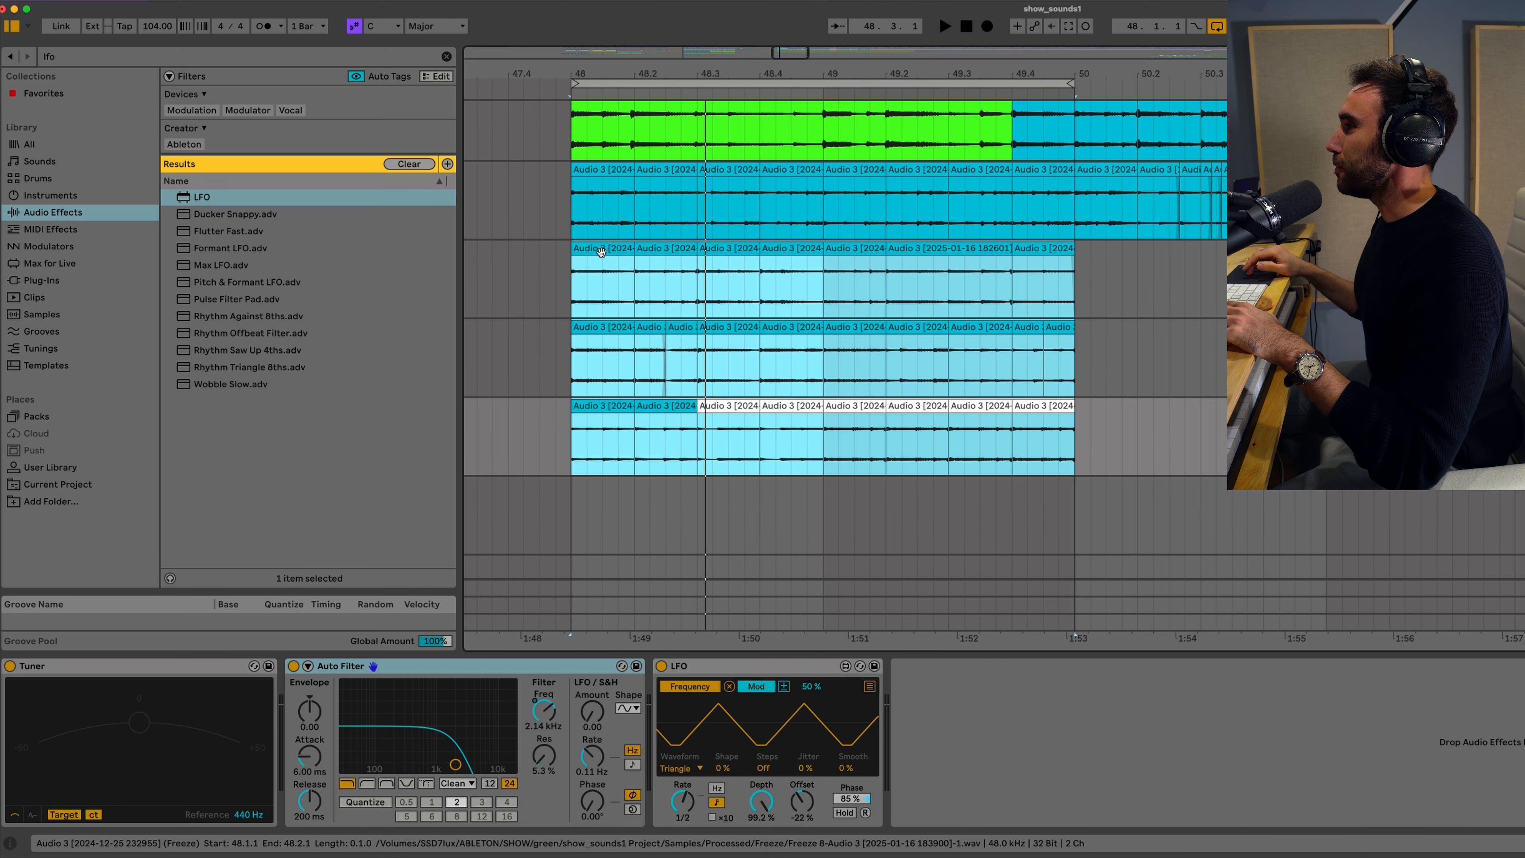
left_click(602, 252)
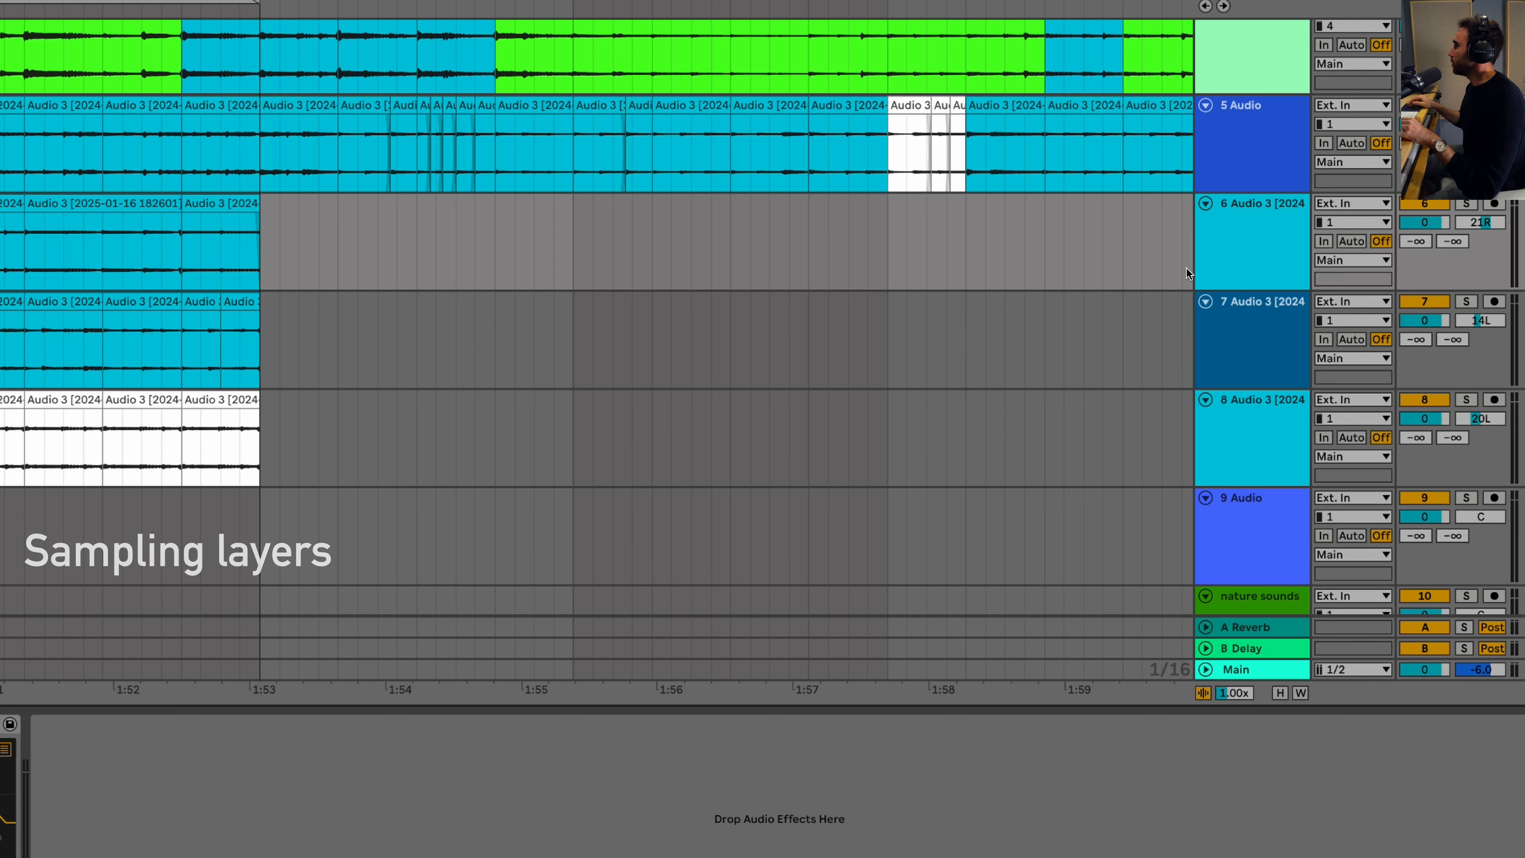
Step: Group the three layer tracks 6, 7 and 8 and name the group "guit sample"
left_click(1287, 236)
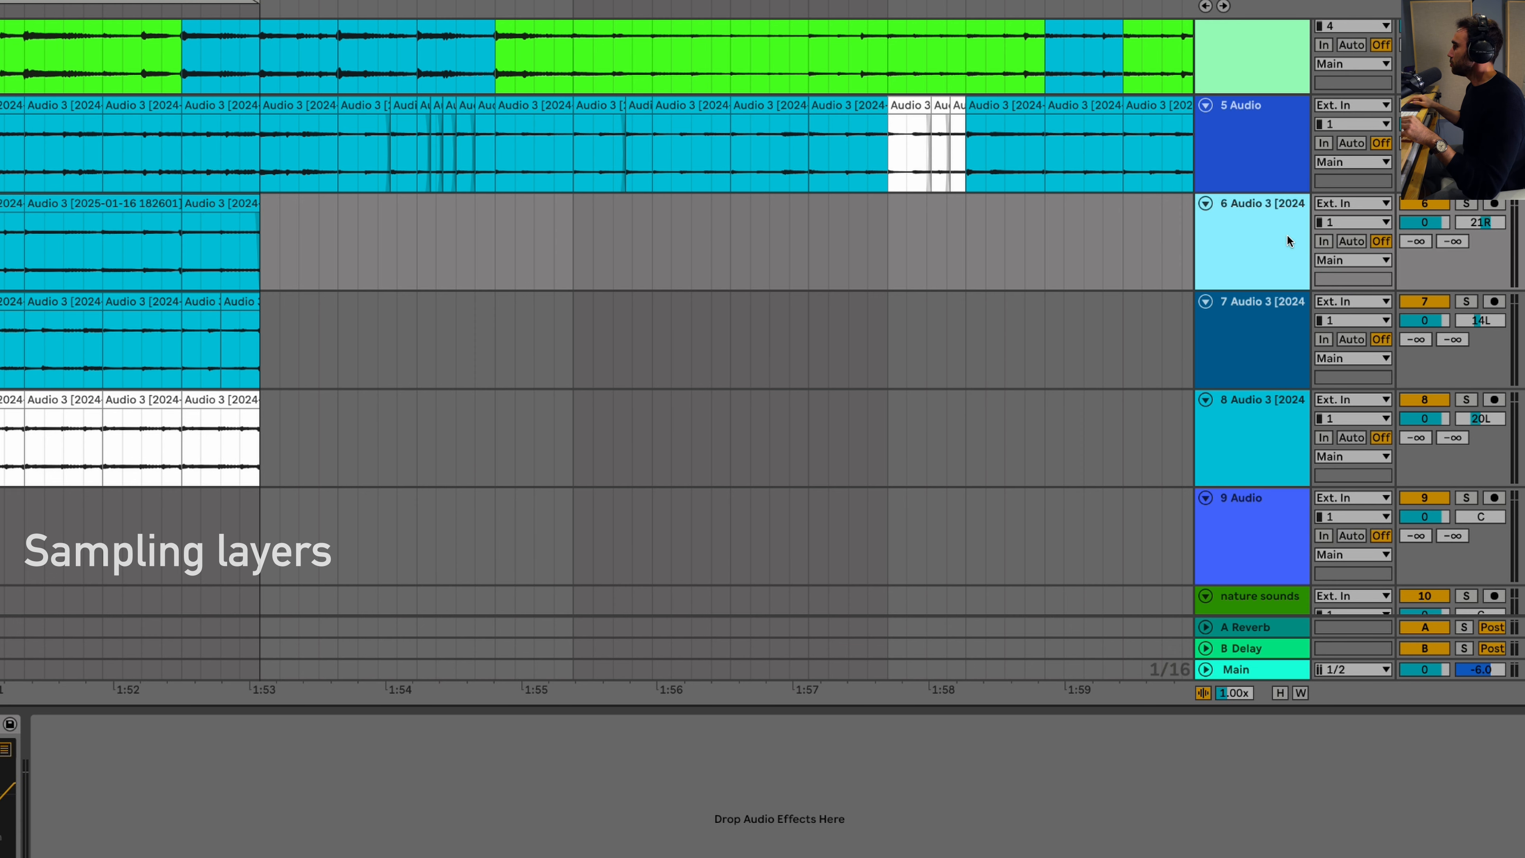
left_click(1262, 398, "shift")
key("ctrl+g")
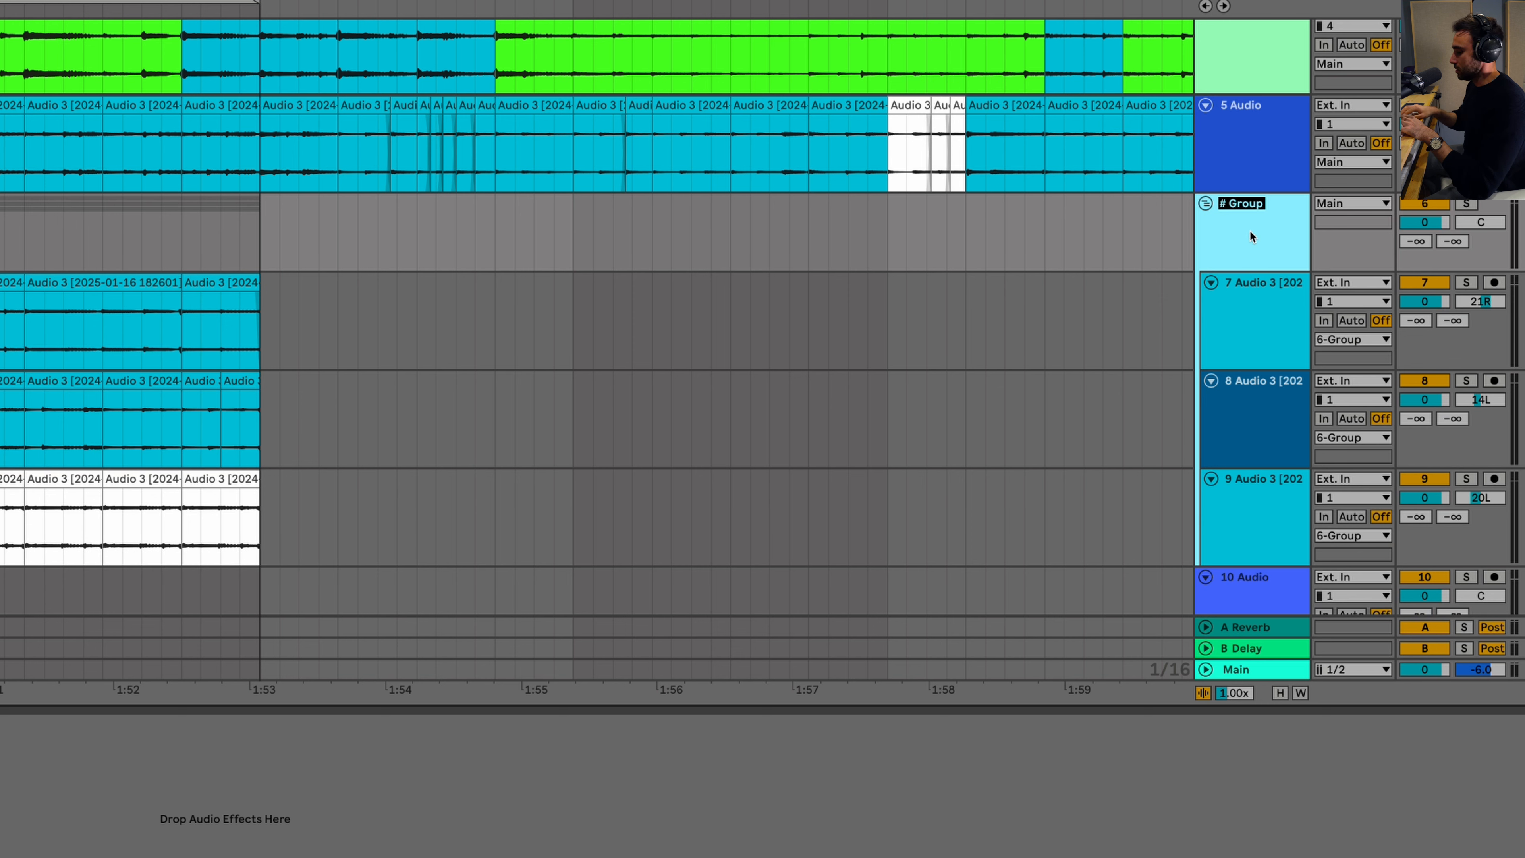
type("guit sample")
key("Return")
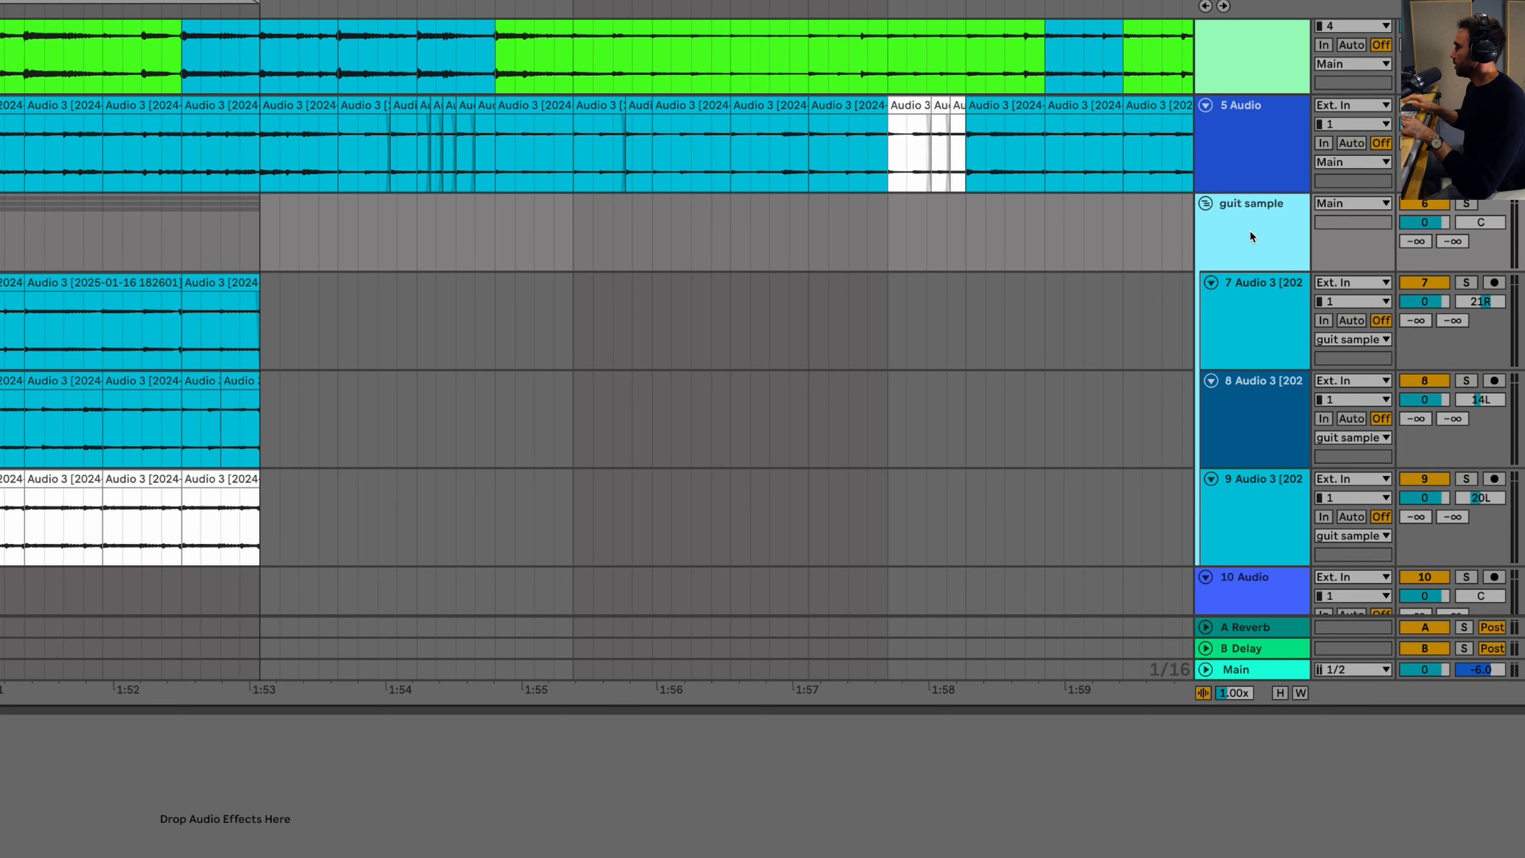
Step: Rename the empty track 10 Audio below the group as "sample rec"
scroll(1241, 396, "down", 3)
left_click(1231, 454)
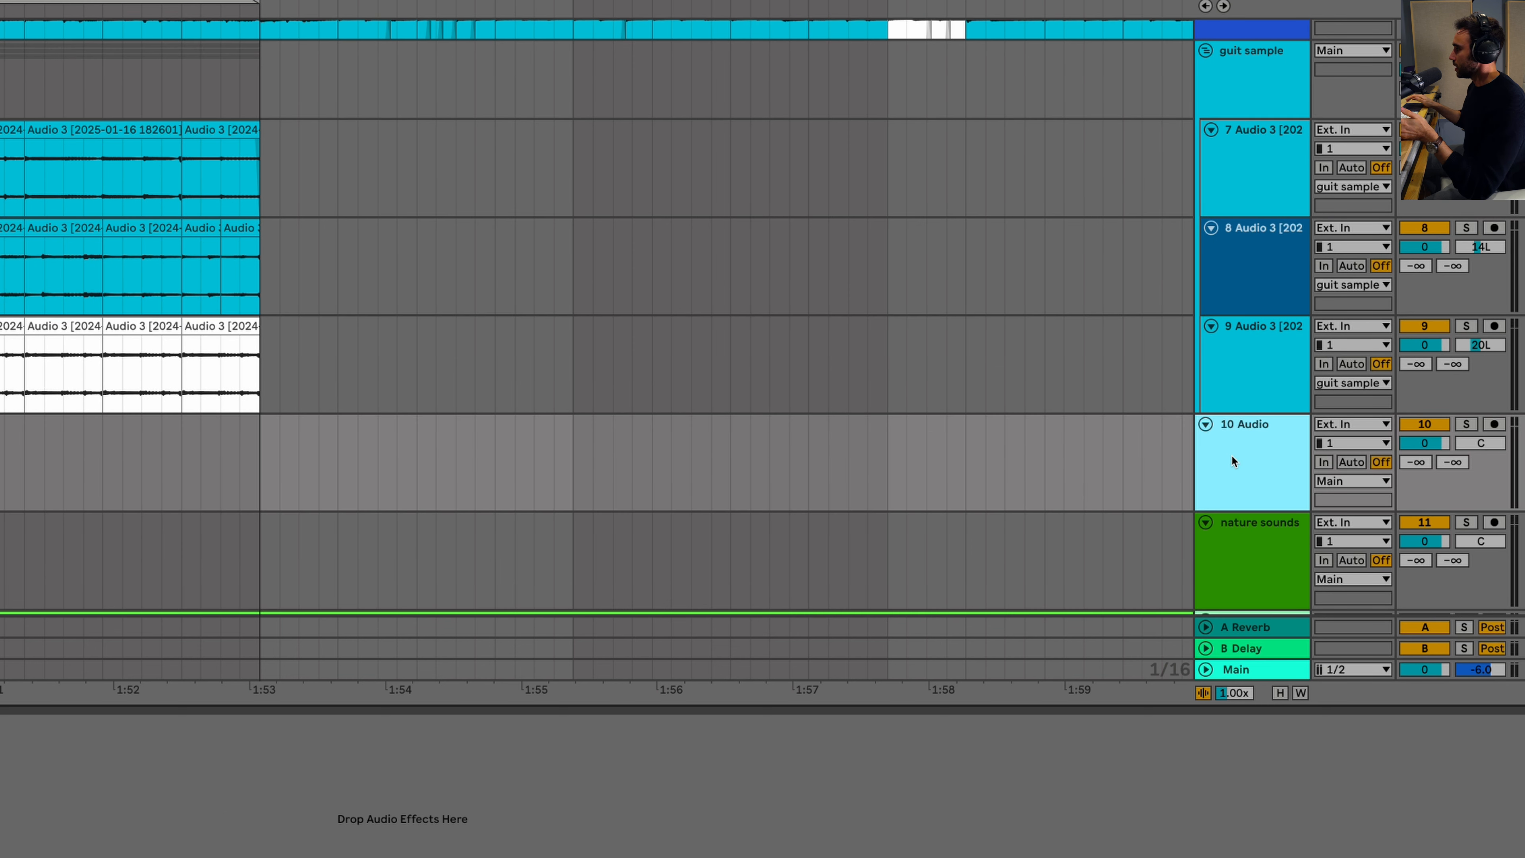
type("sample rec")
key("Return")
Step: Route the guit sample group's output to the sample rec track and arm sample rec for recording
scroll(1251, 461, "up", 2)
left_click(1352, 112)
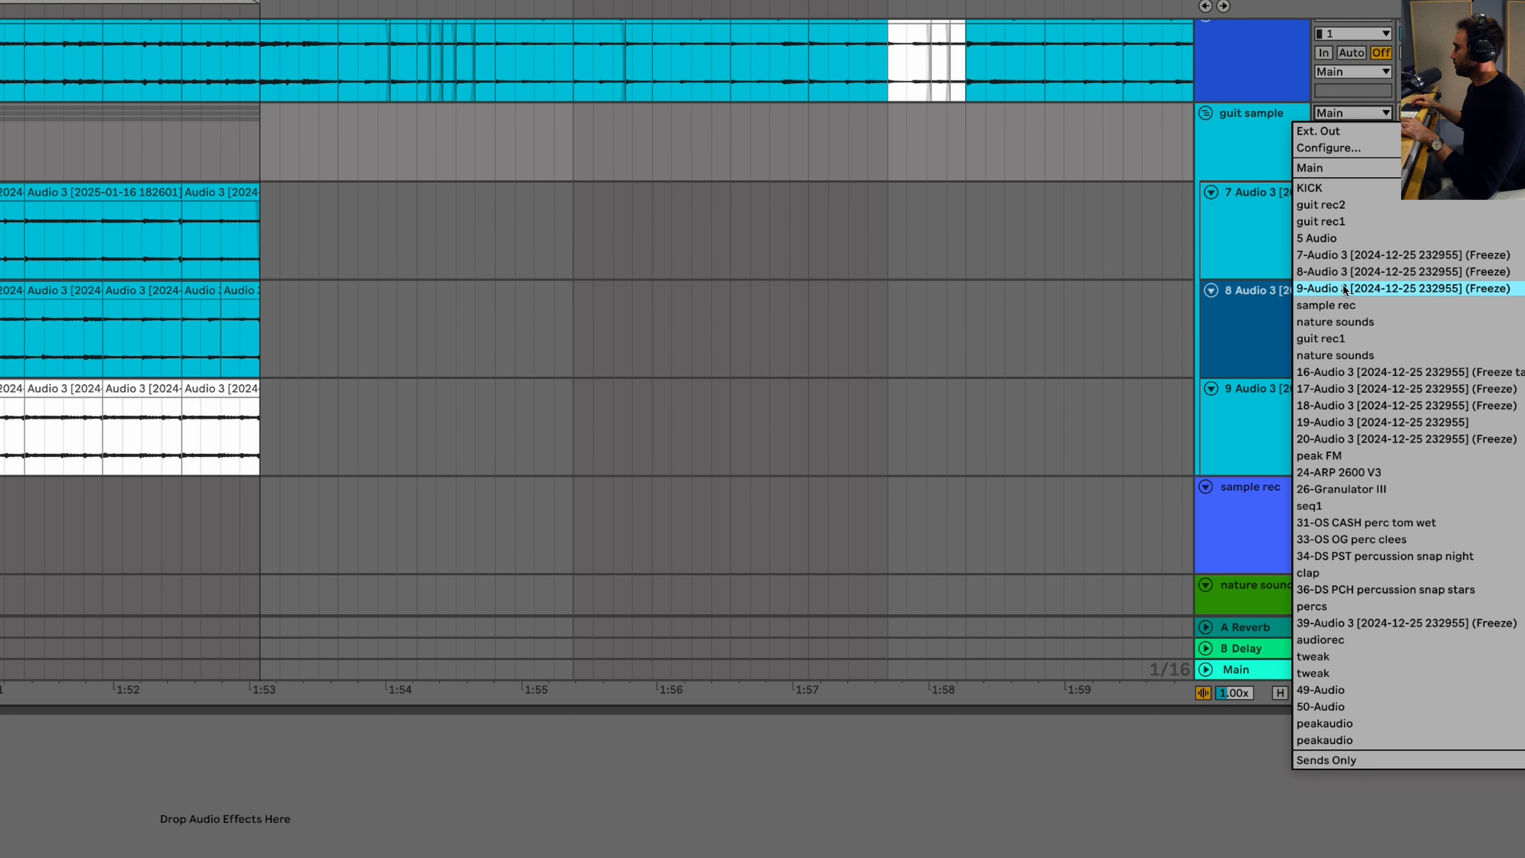
left_click(1335, 304)
left_click(1256, 153)
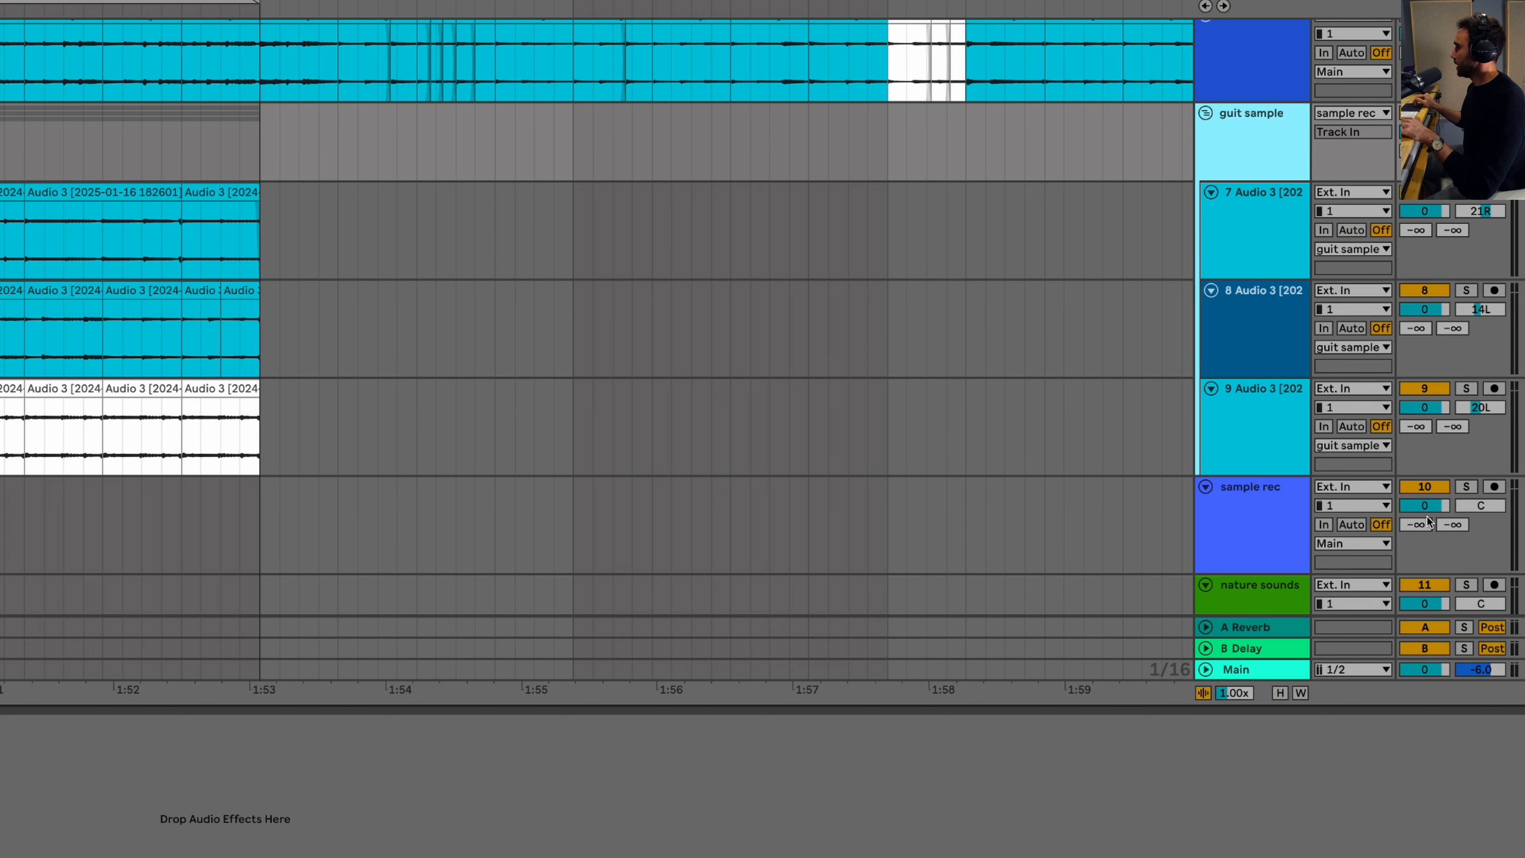
left_click(1495, 486)
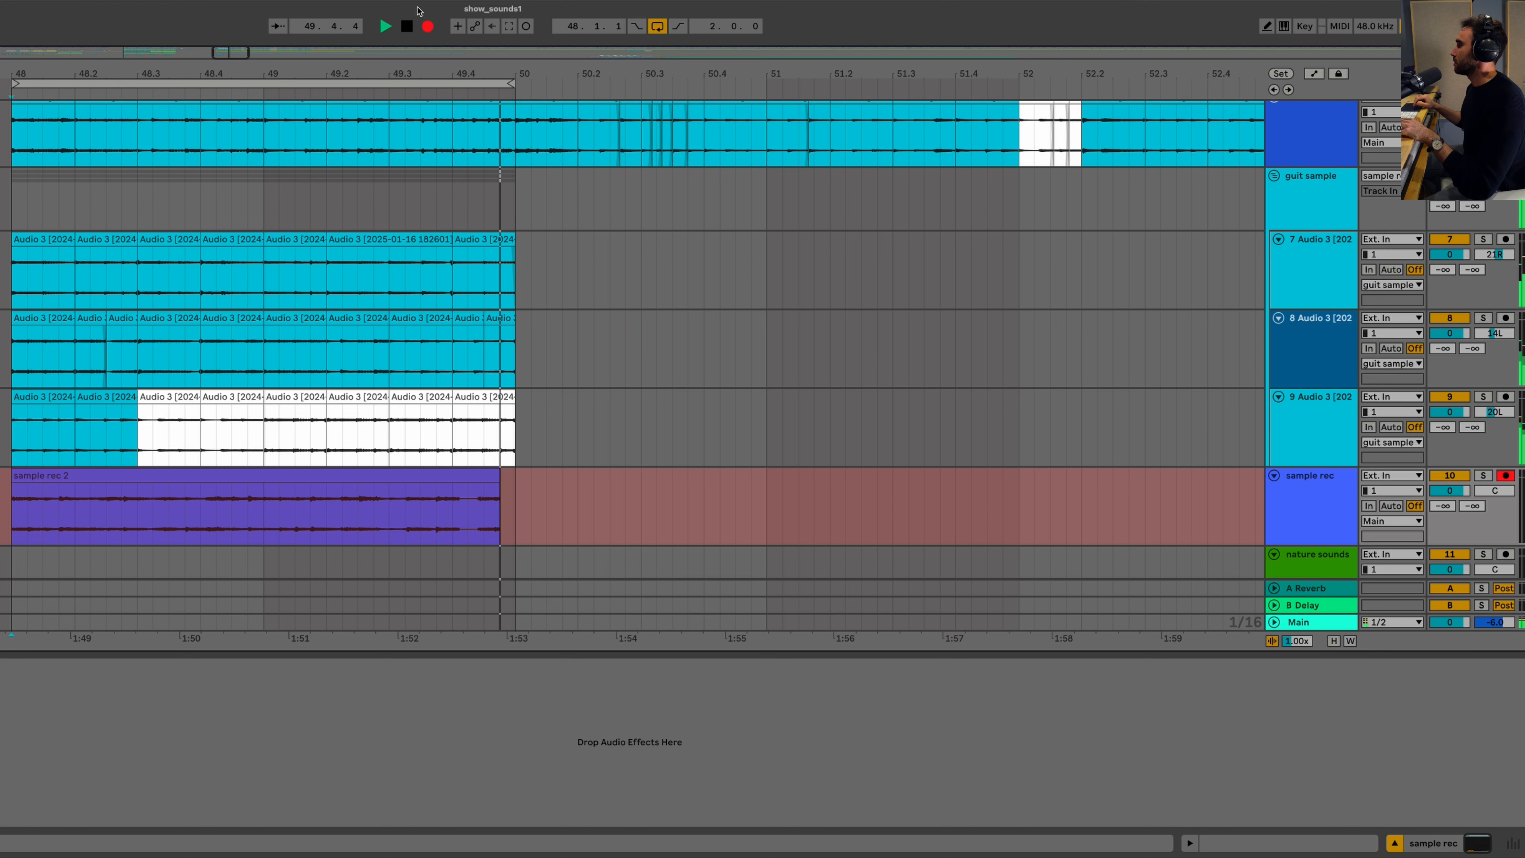
Step: Stop recording, then solo the sample rec track and play back the recorded two-bar clip
key("space")
left_click(68, 476)
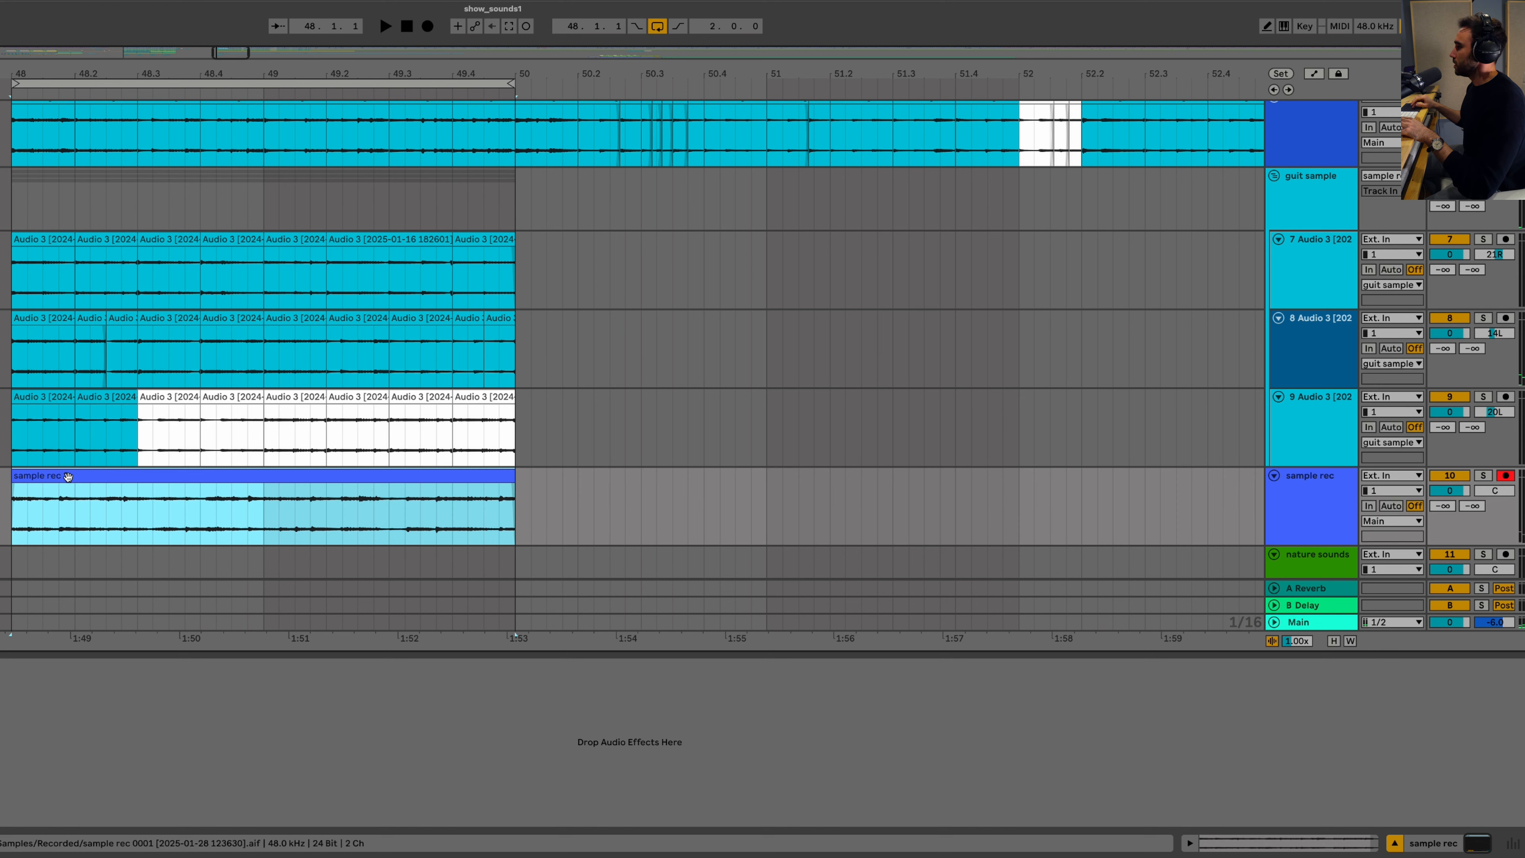
key("s")
key("space")
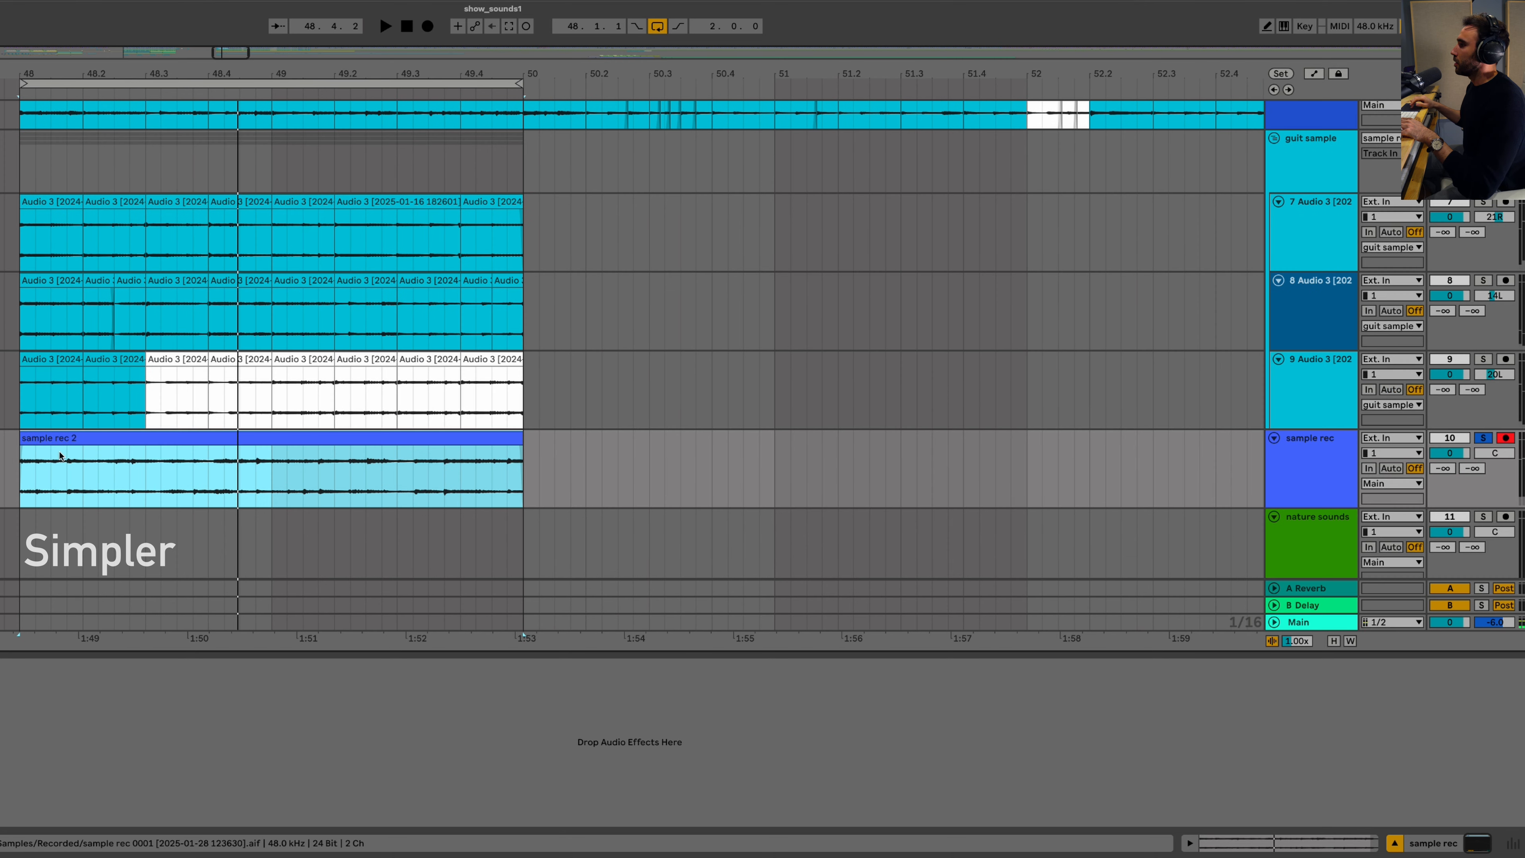
Step: Insert a new MIDI track below sample rec and load the Simpler instrument onto it
left_click(1315, 460)
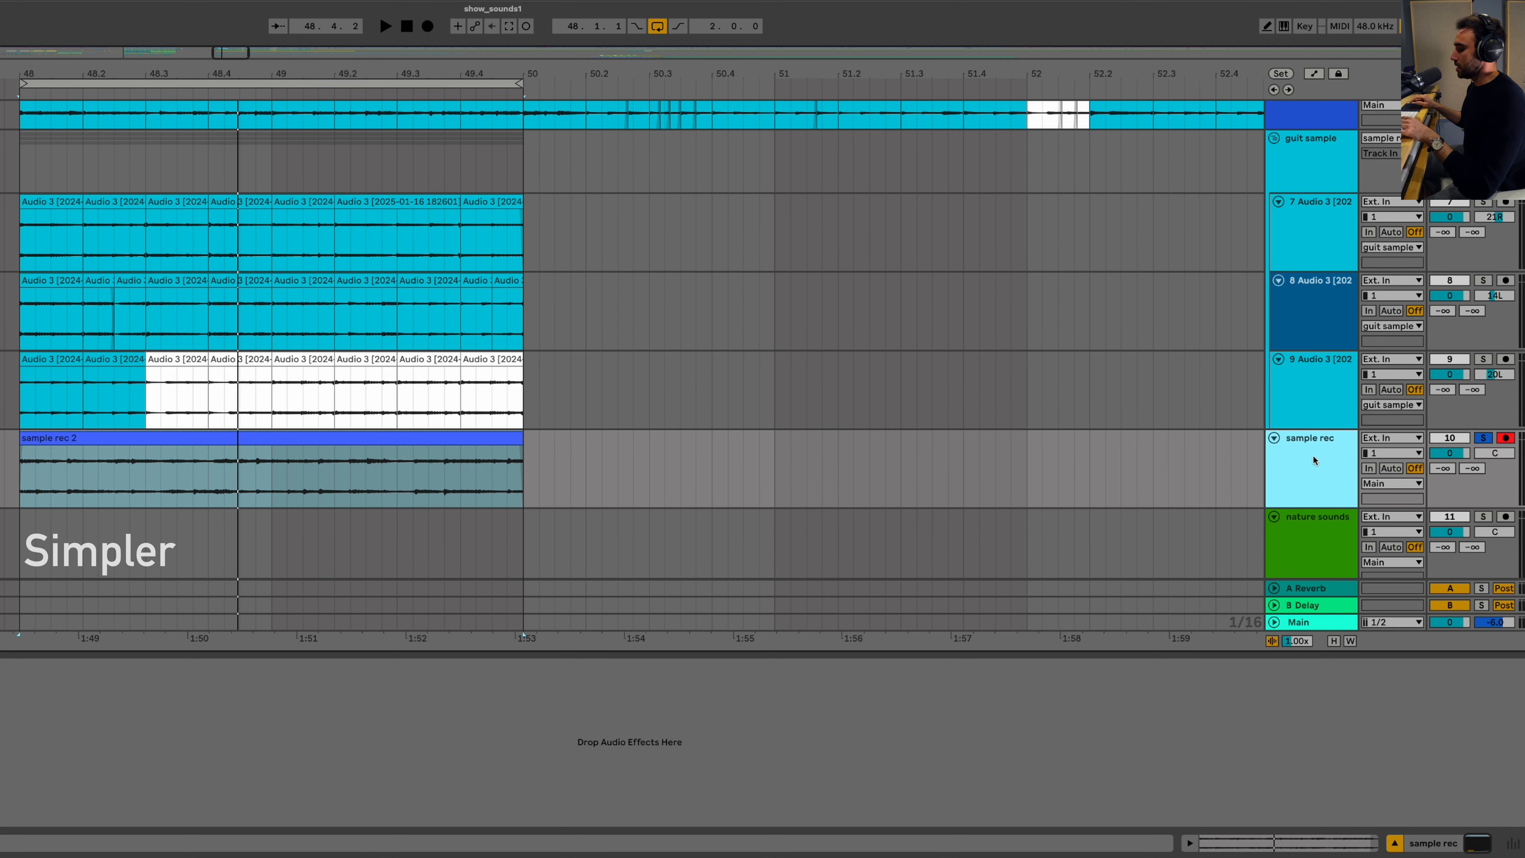
key("super+shift+t")
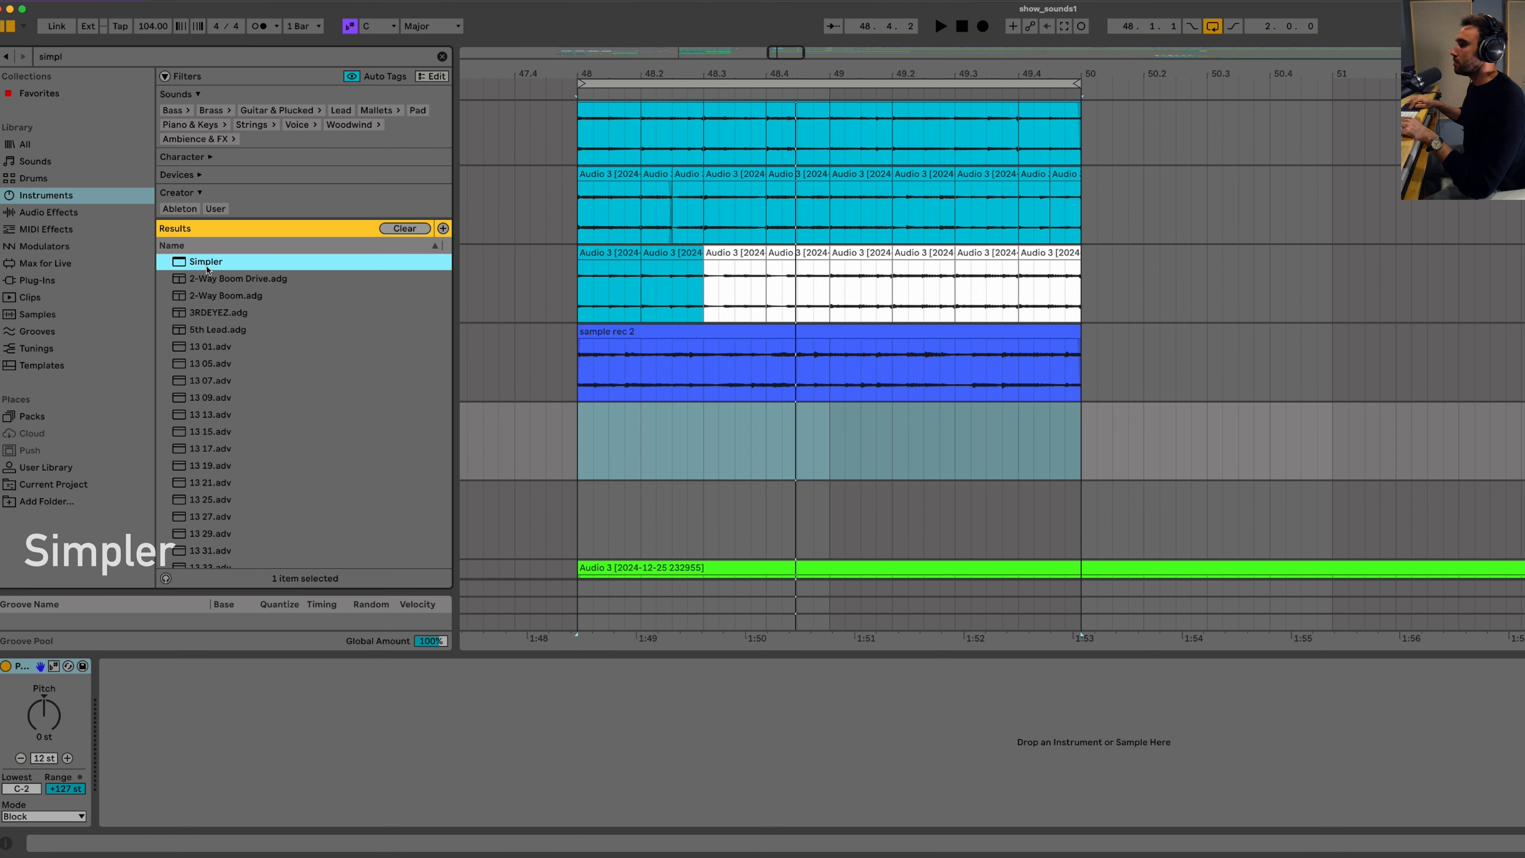
left_click_drag(207, 262, 270, 788)
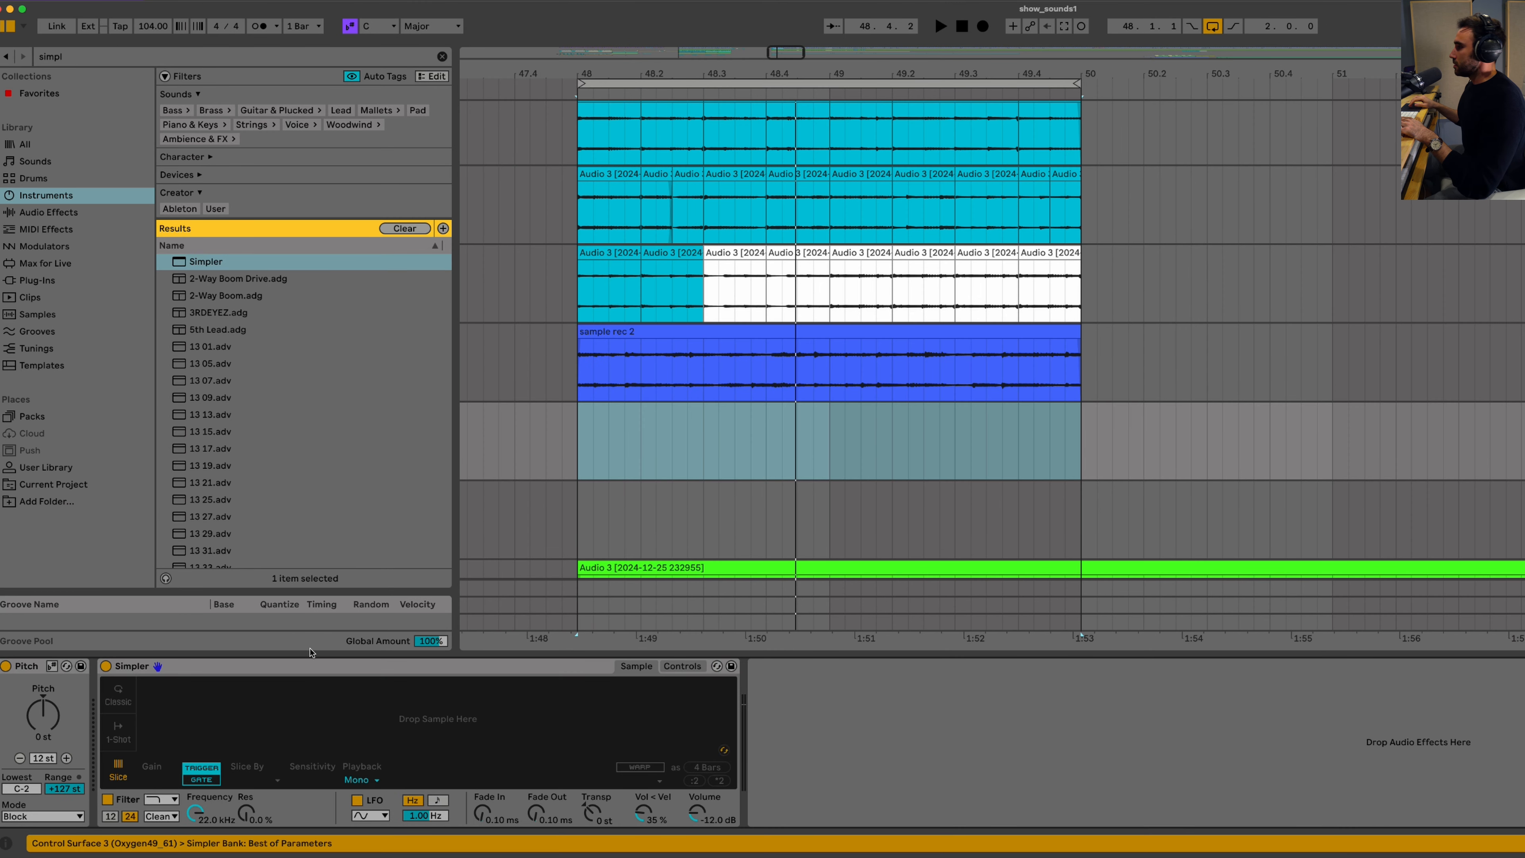
Step: Load the sample rec 2 clip into Simpler, setting slice sensitivity to 81% and volume to -3.43 dB
left_click_drag(600, 346, 375, 709)
left_click(121, 667)
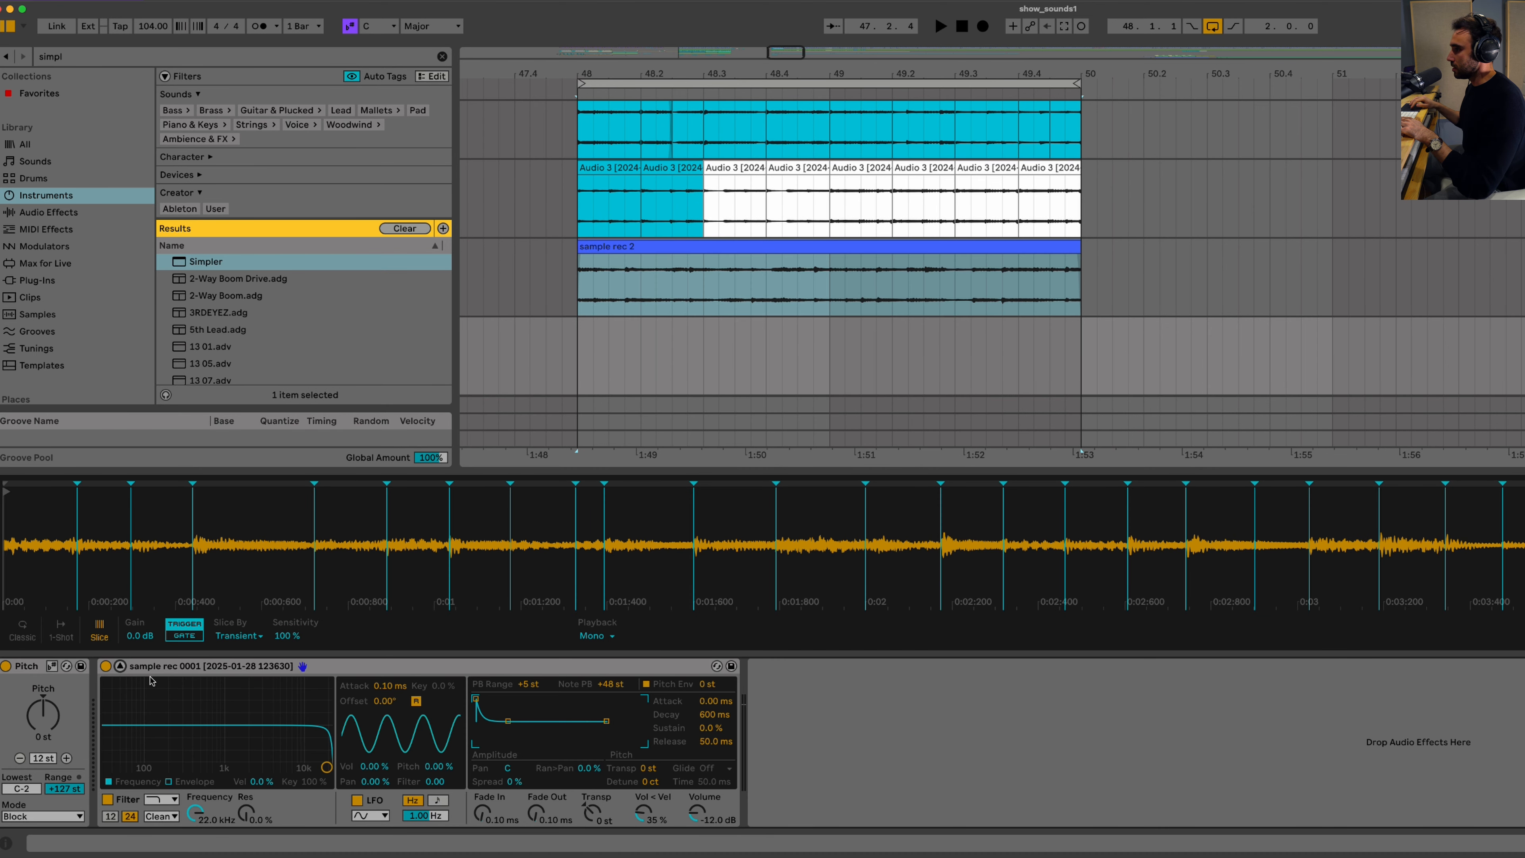
left_click(120, 666)
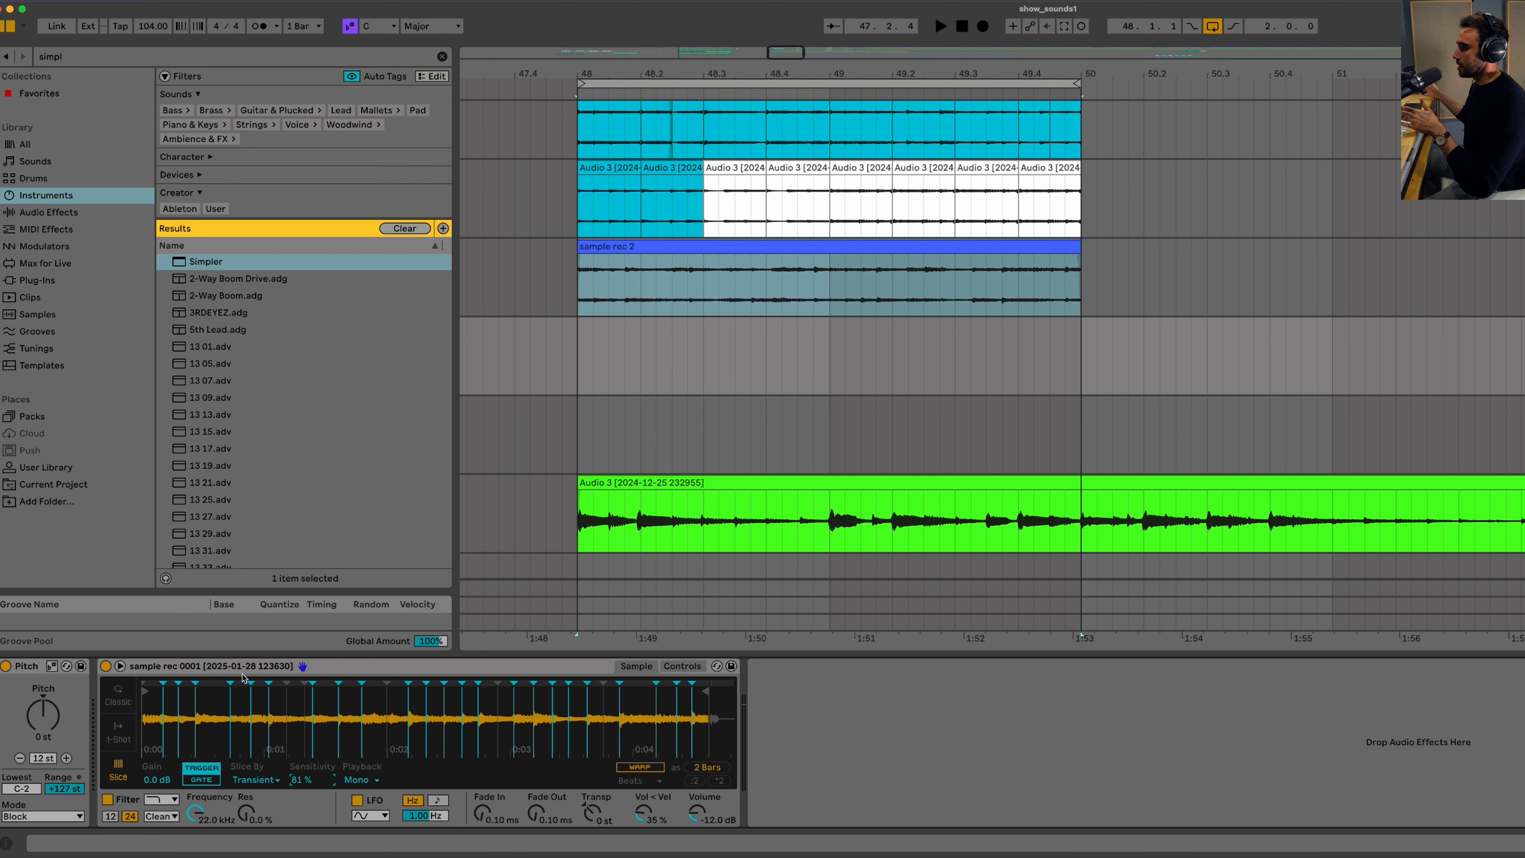
left_click(120, 666)
left_click_drag(697, 815, 697, 799)
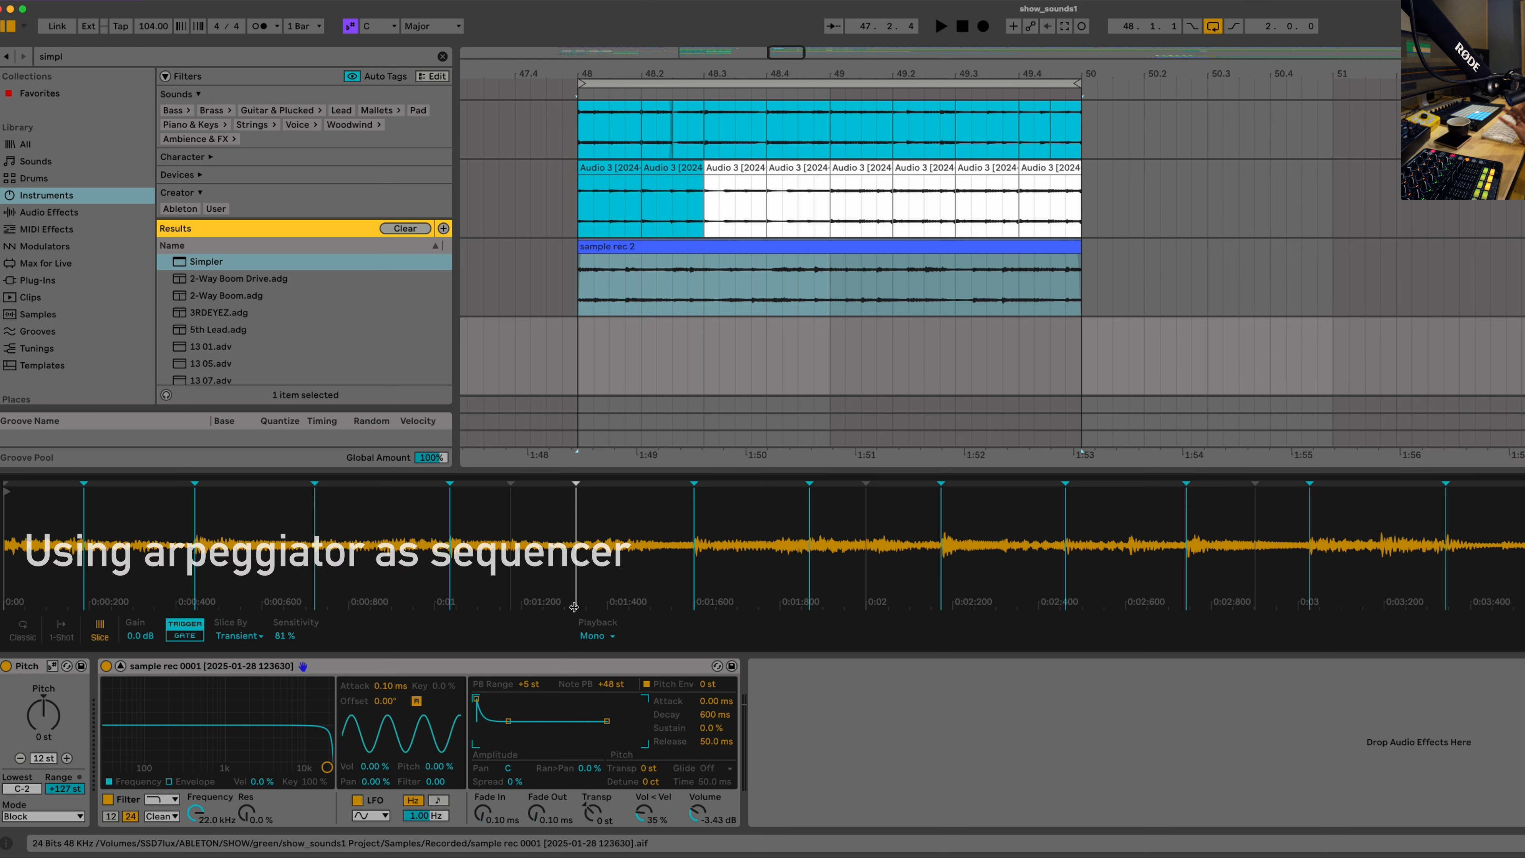
Step: Search the Max for Live devices for "step" and select Step Sequencer.amxd
left_click(41, 262)
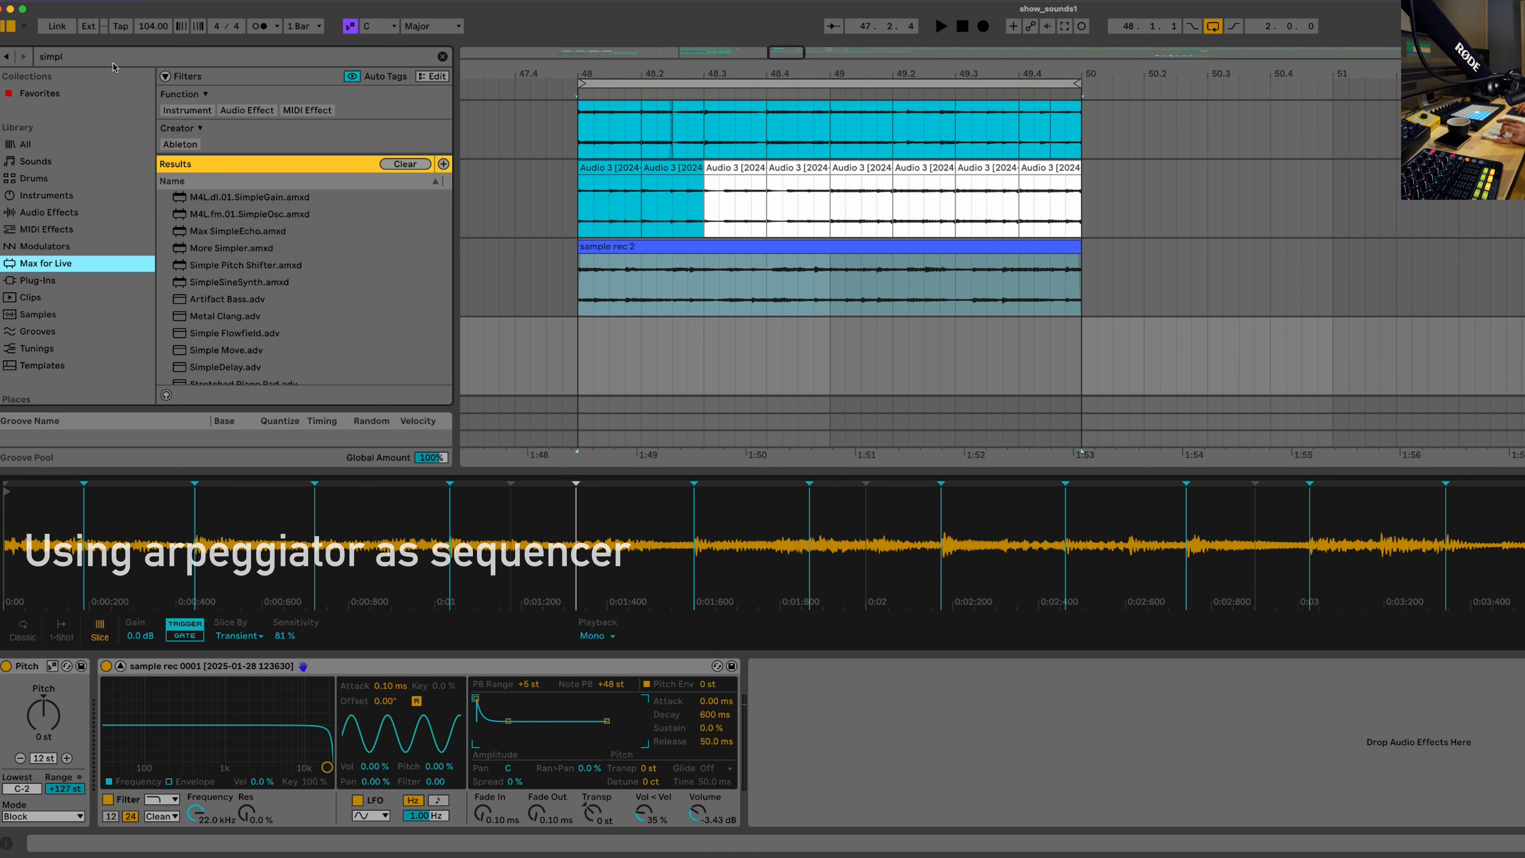
key("super+f")
type("step")
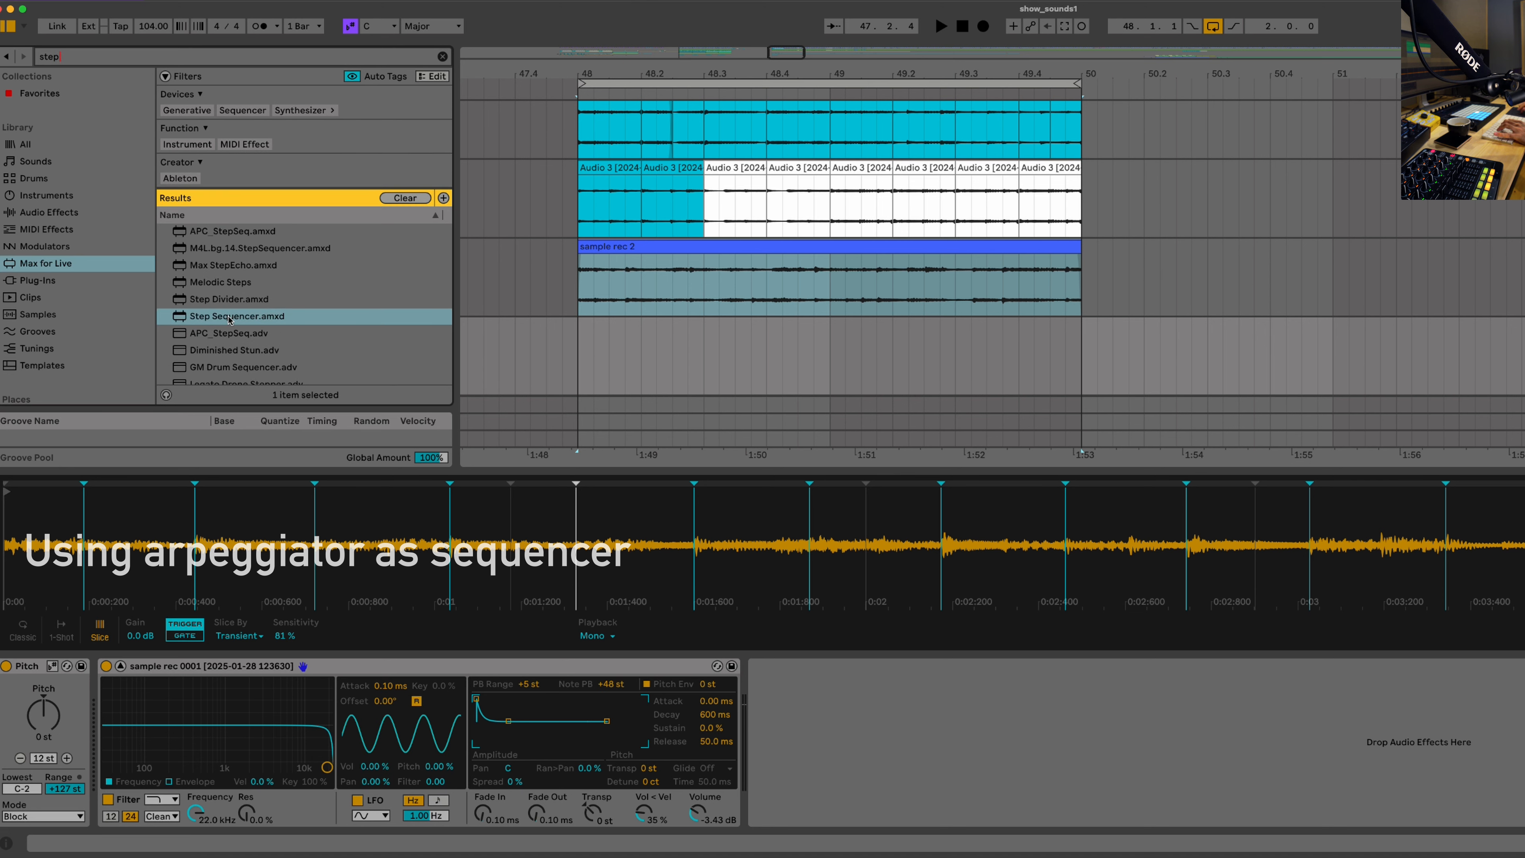
left_click(230, 317)
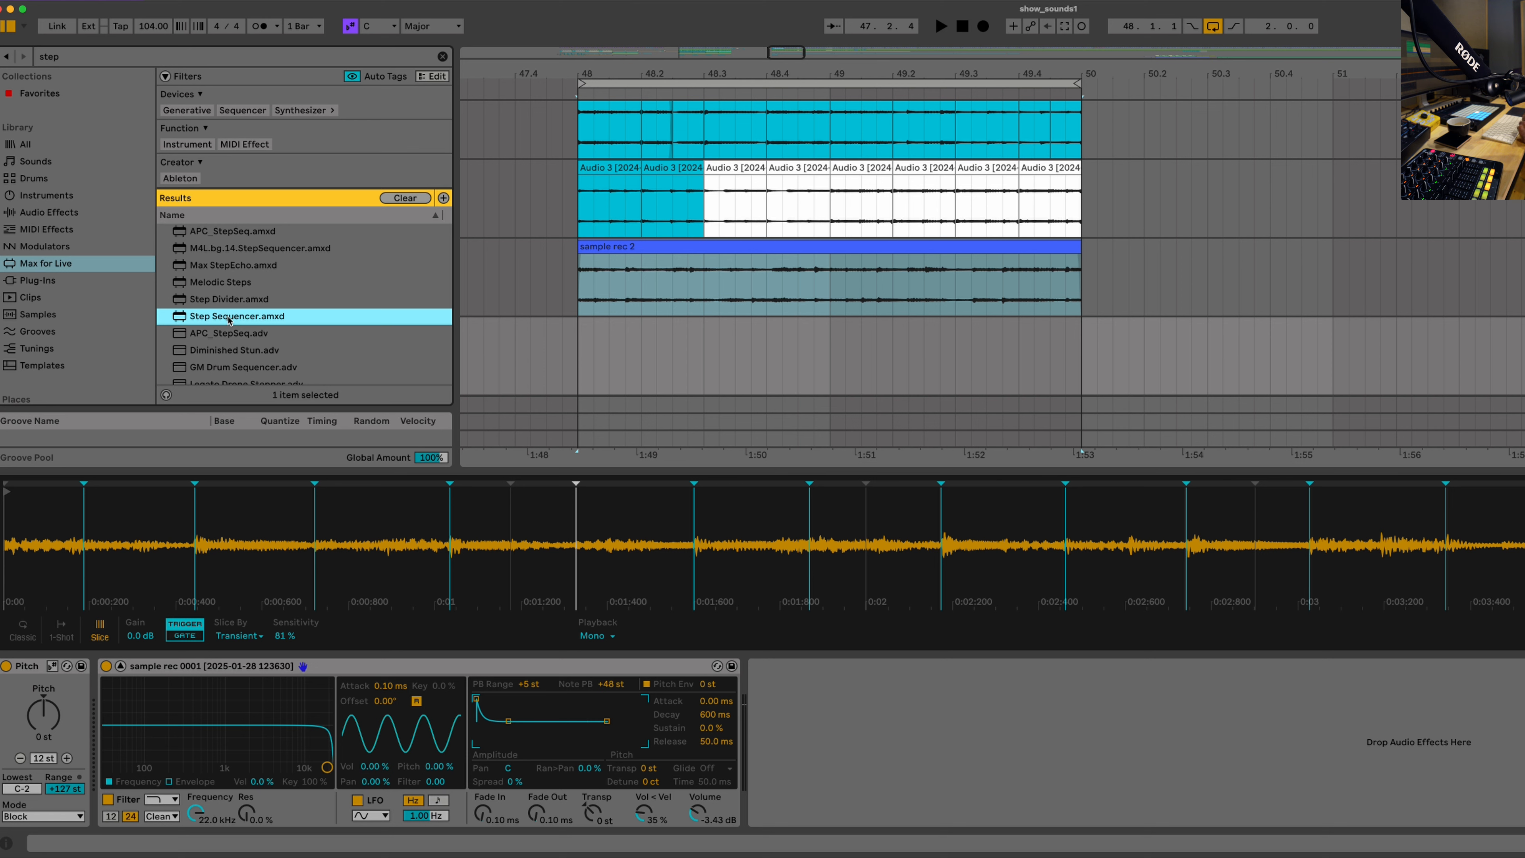
Step: Clear the browser search and insert the Arpeggiator MIDI effect ahead of Simpler
left_click(41, 197)
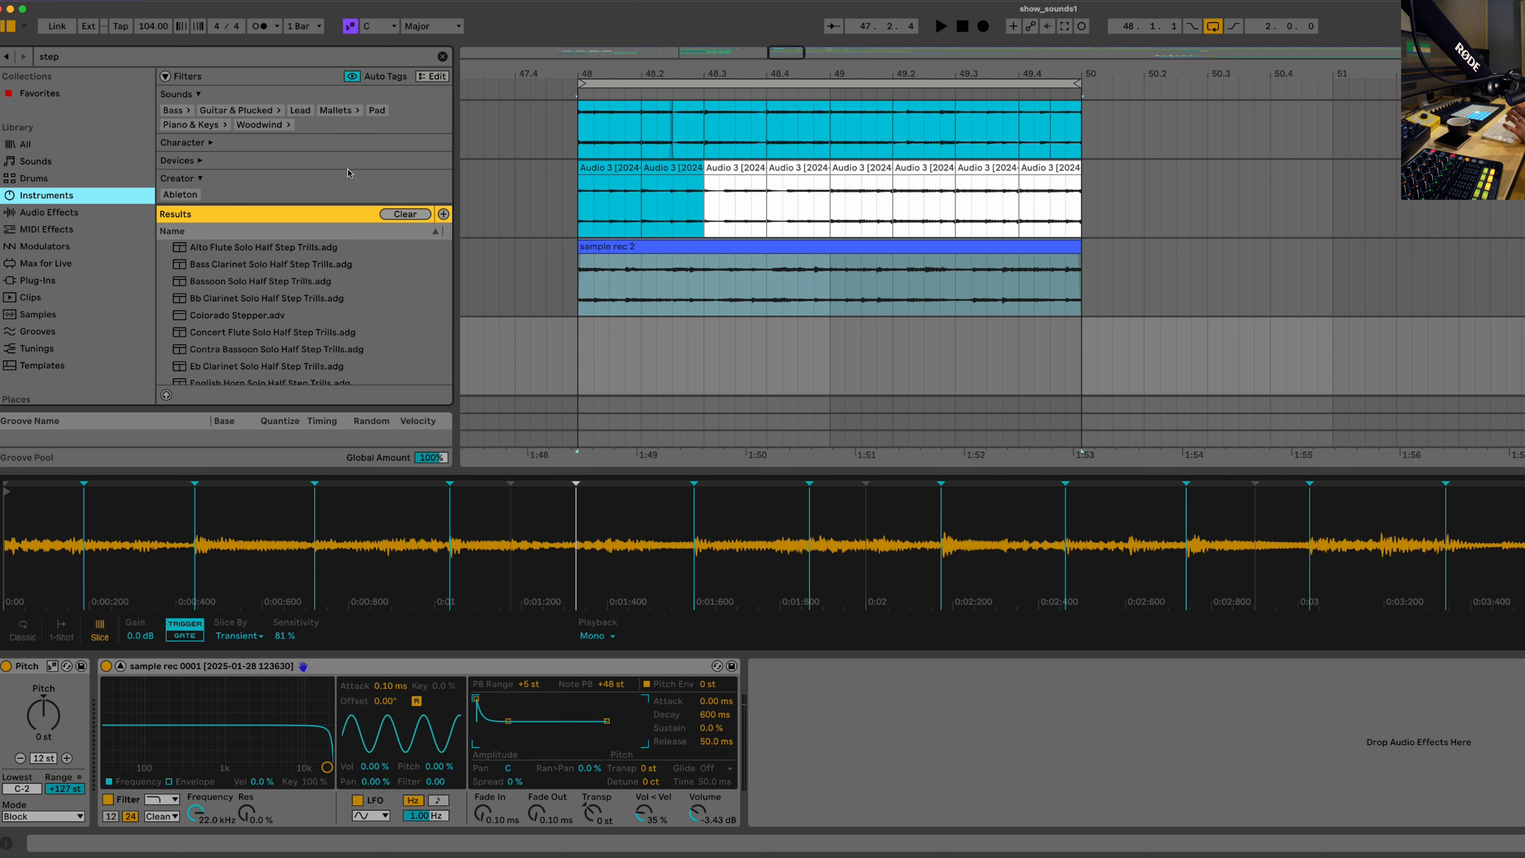
left_click(441, 57)
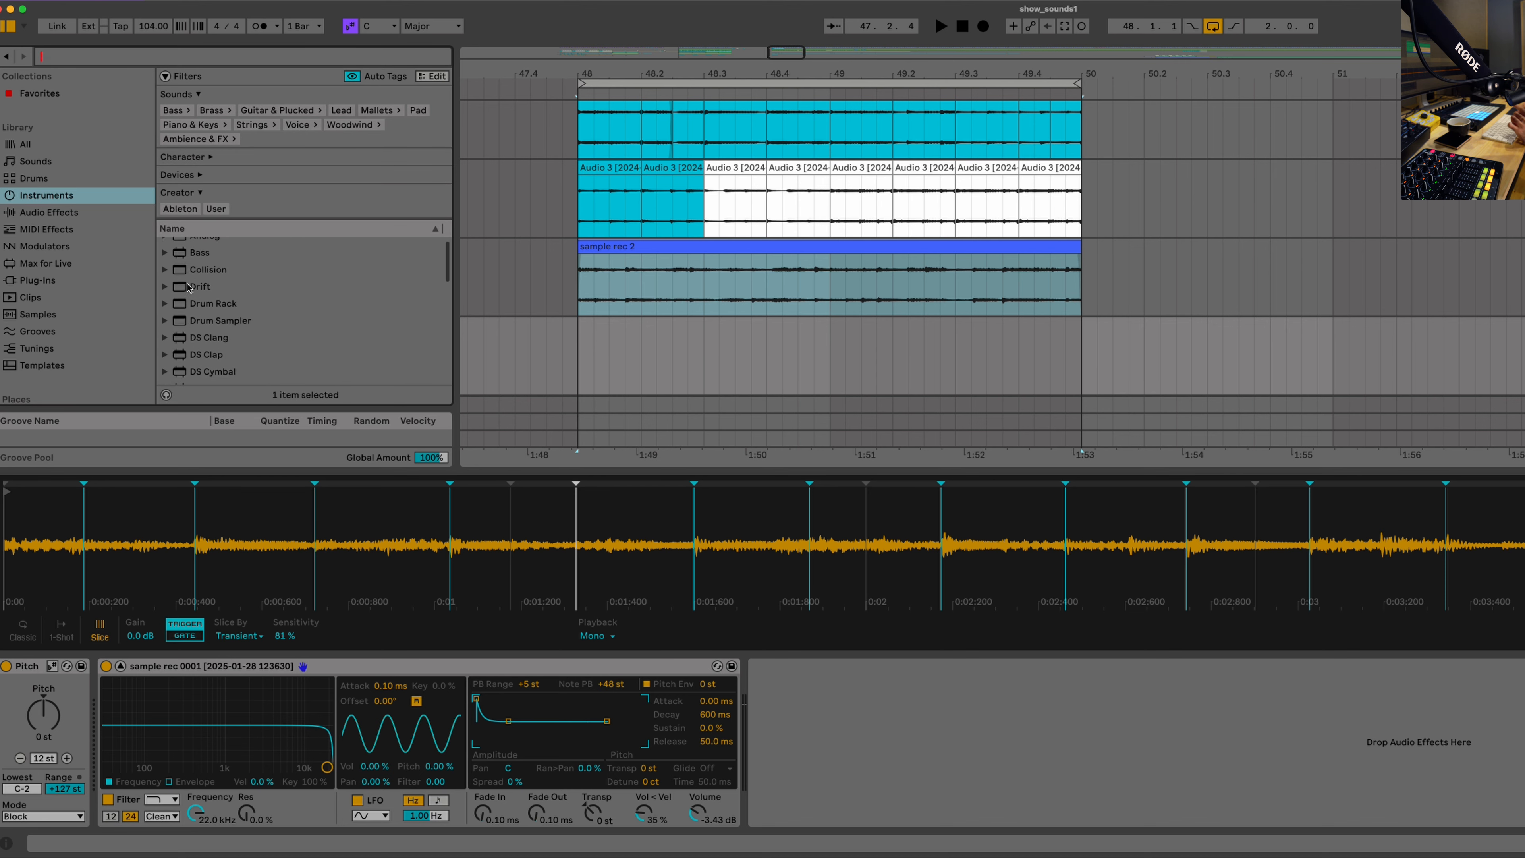
left_click(60, 230)
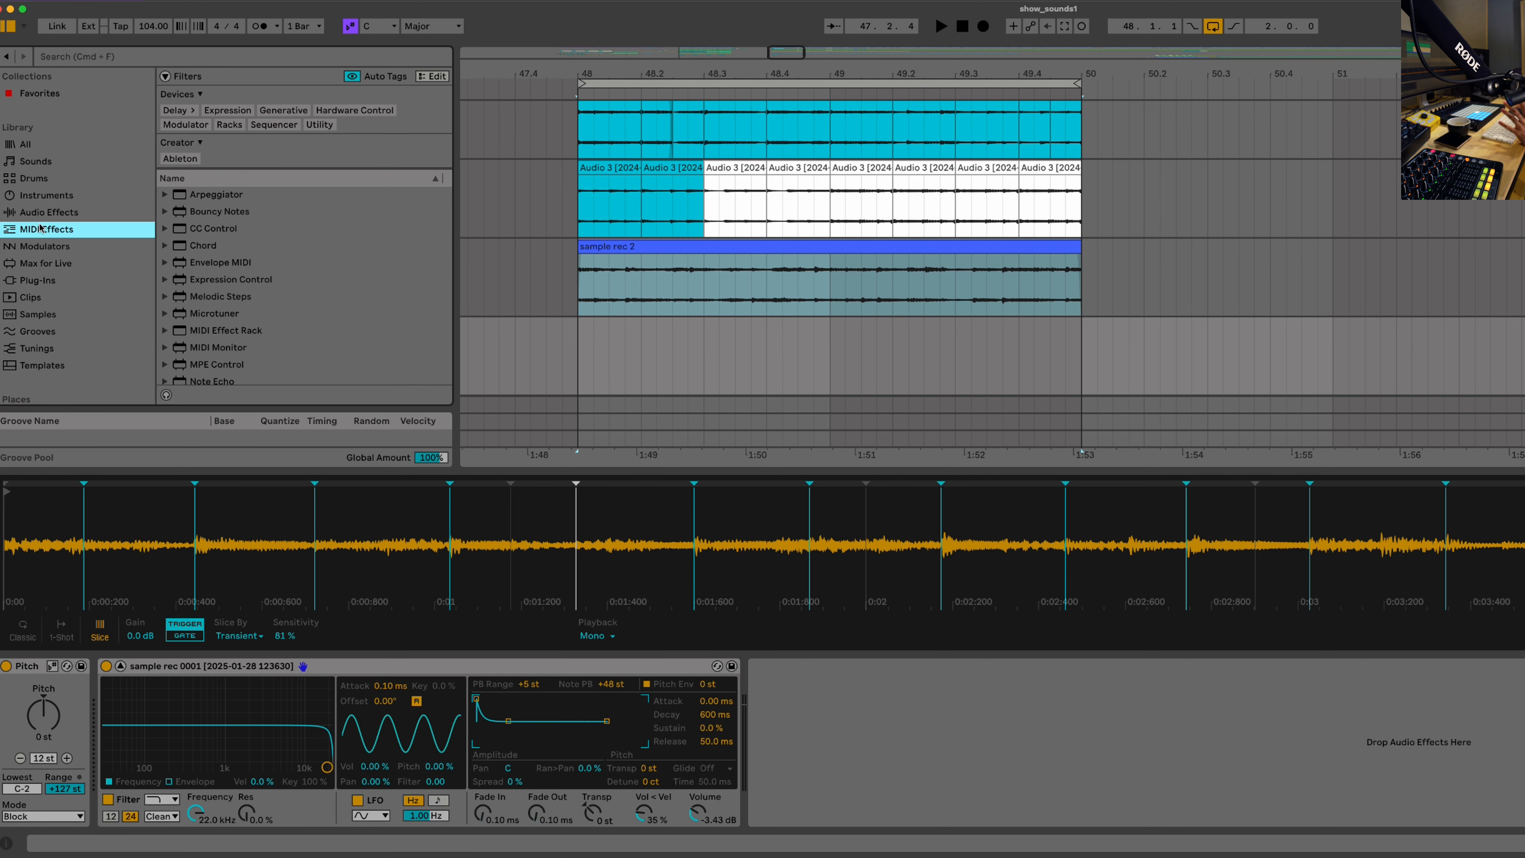
left_click_drag(174, 664, 175, 667)
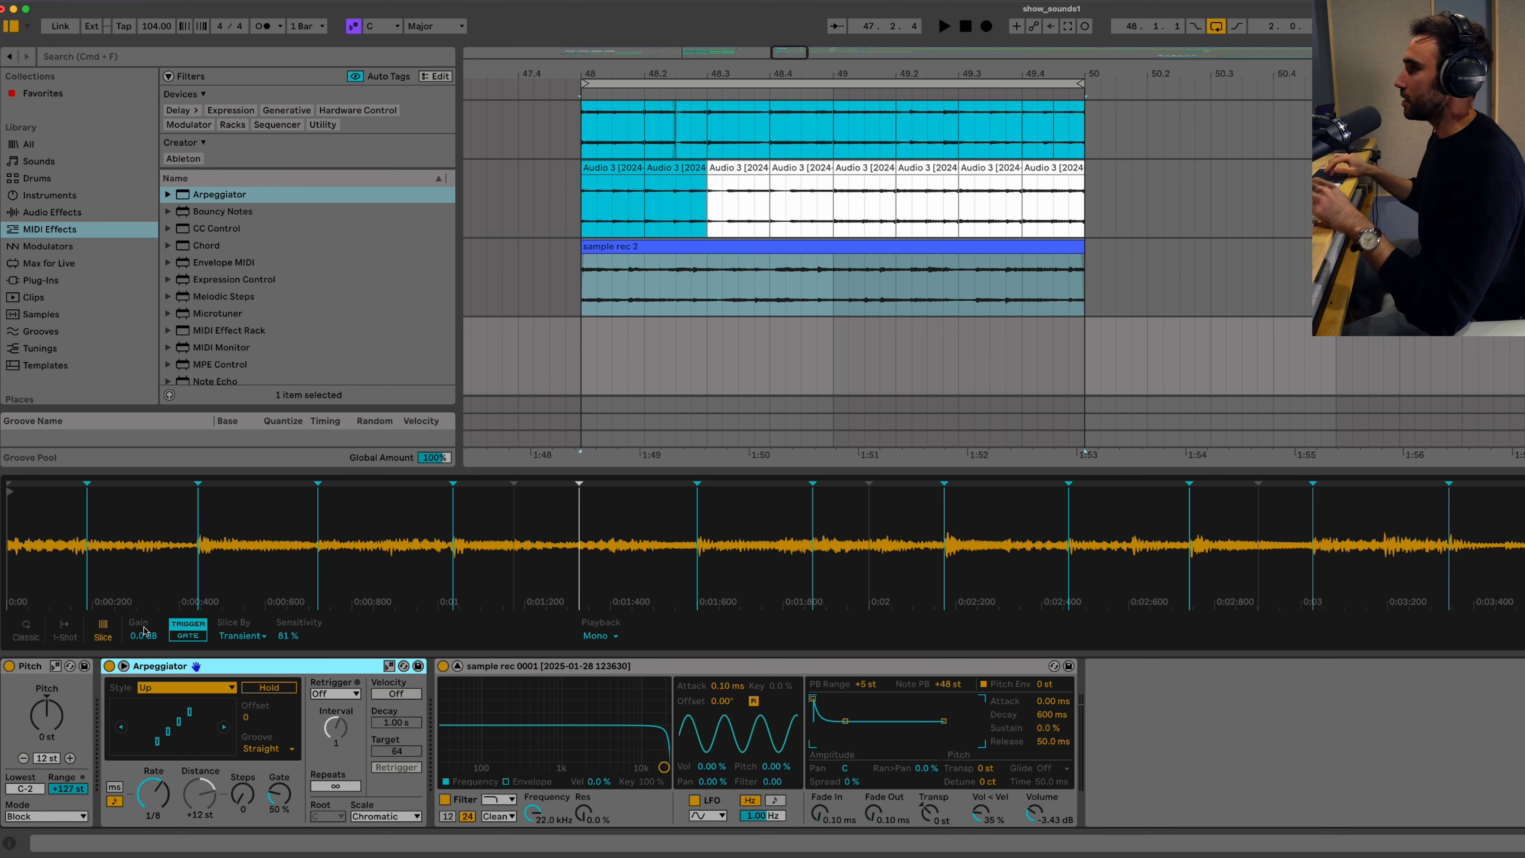
Step: Create an empty two-bar MIDI clip from 48.1.1 to 50.1.1 on the Simpler track
double_click(593, 359)
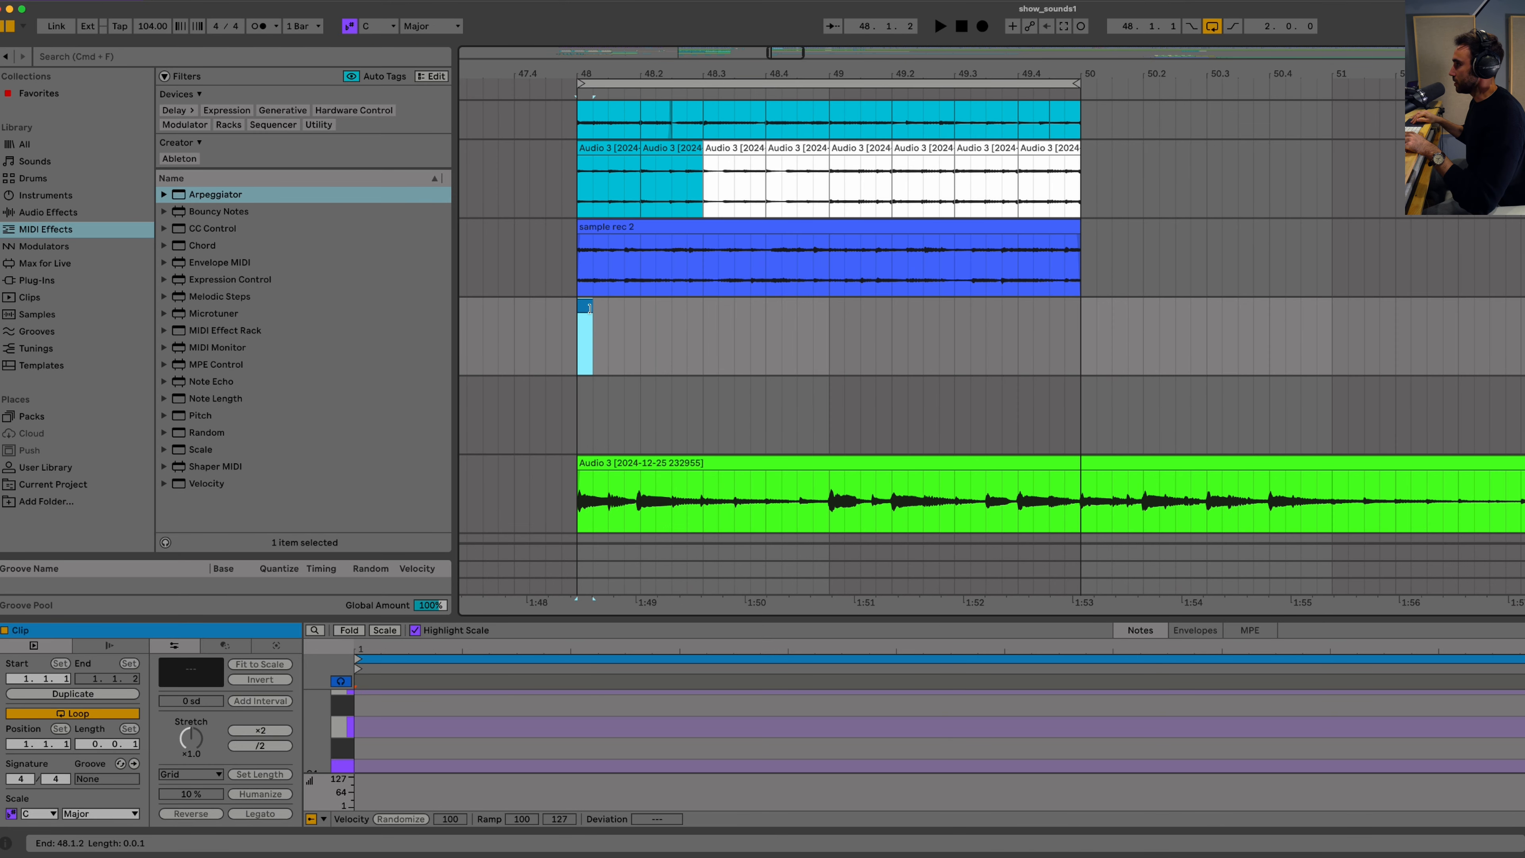
left_click_drag(590, 308, 1068, 330)
key("super+j")
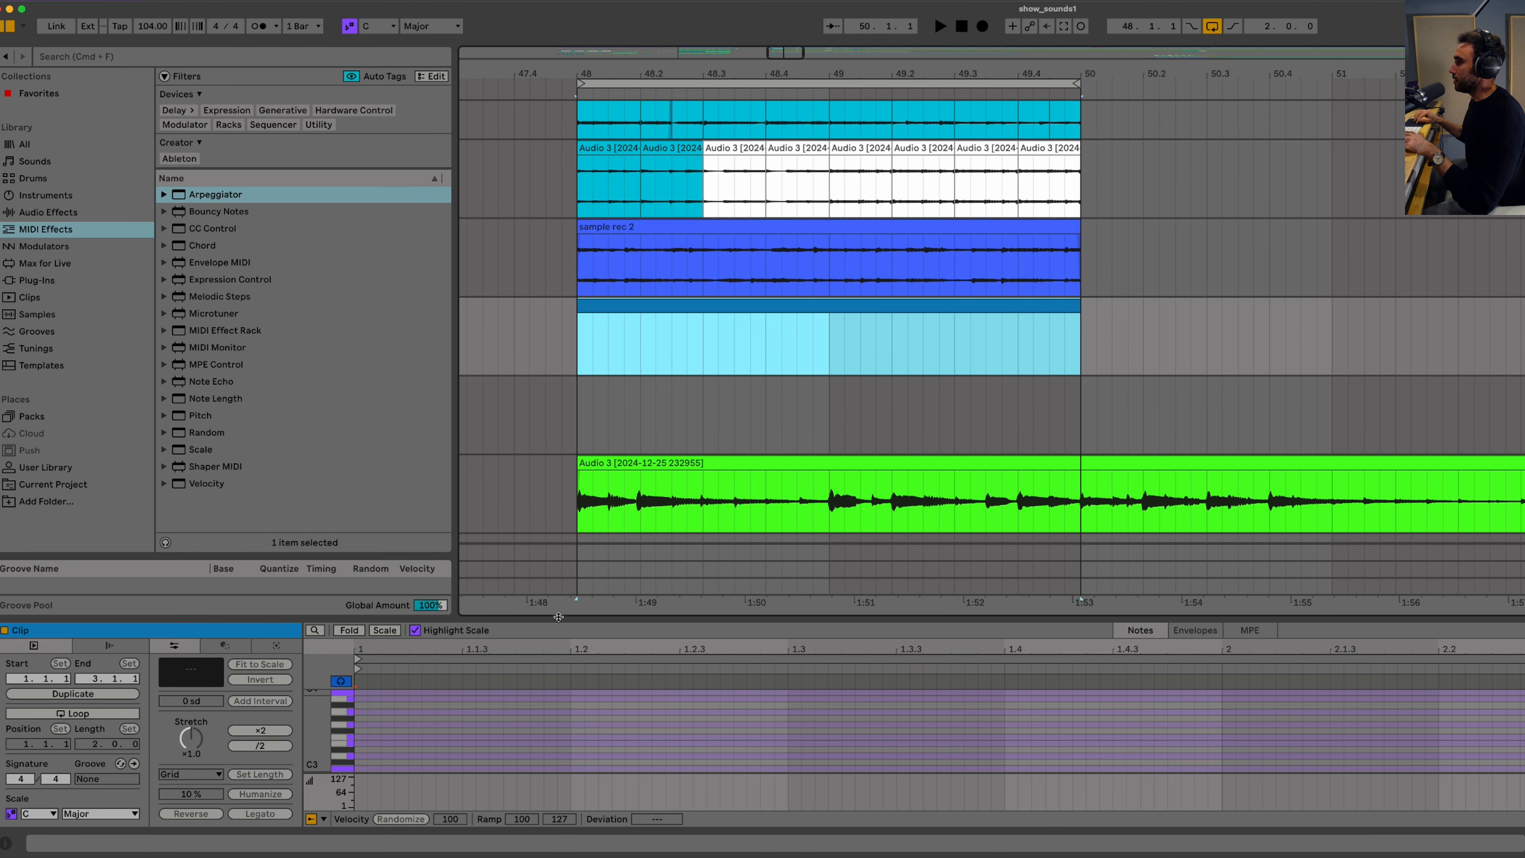
Step: Enlarge the note editor and draw a rising and falling run of 1/32 notes between about E0 and C3 across the clip
left_click_drag(559, 617, 537, 211)
right_click(538, 466)
left_click(539, 465)
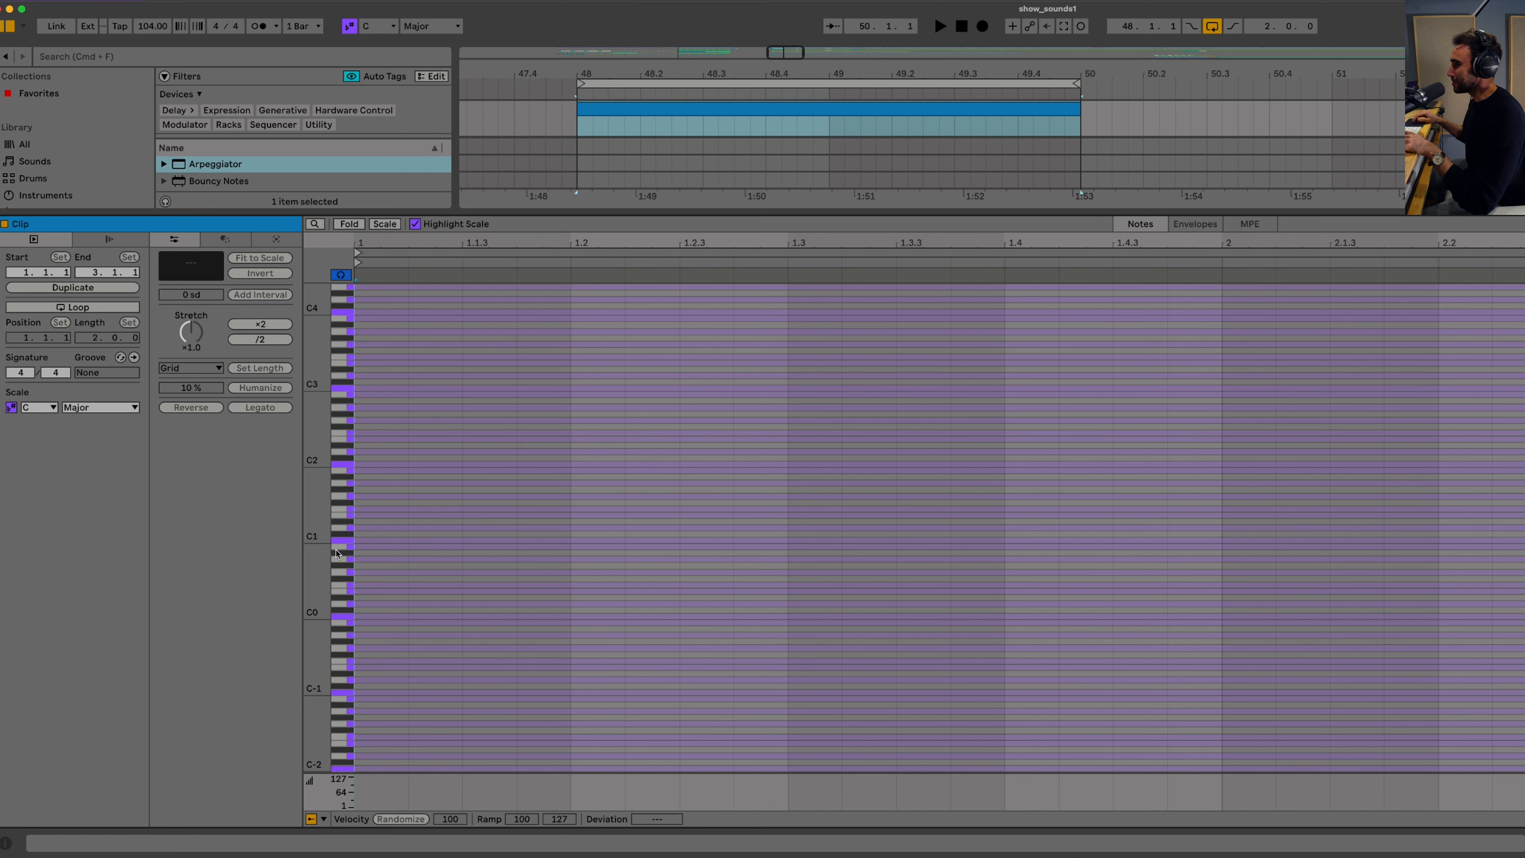
right_click(438, 542)
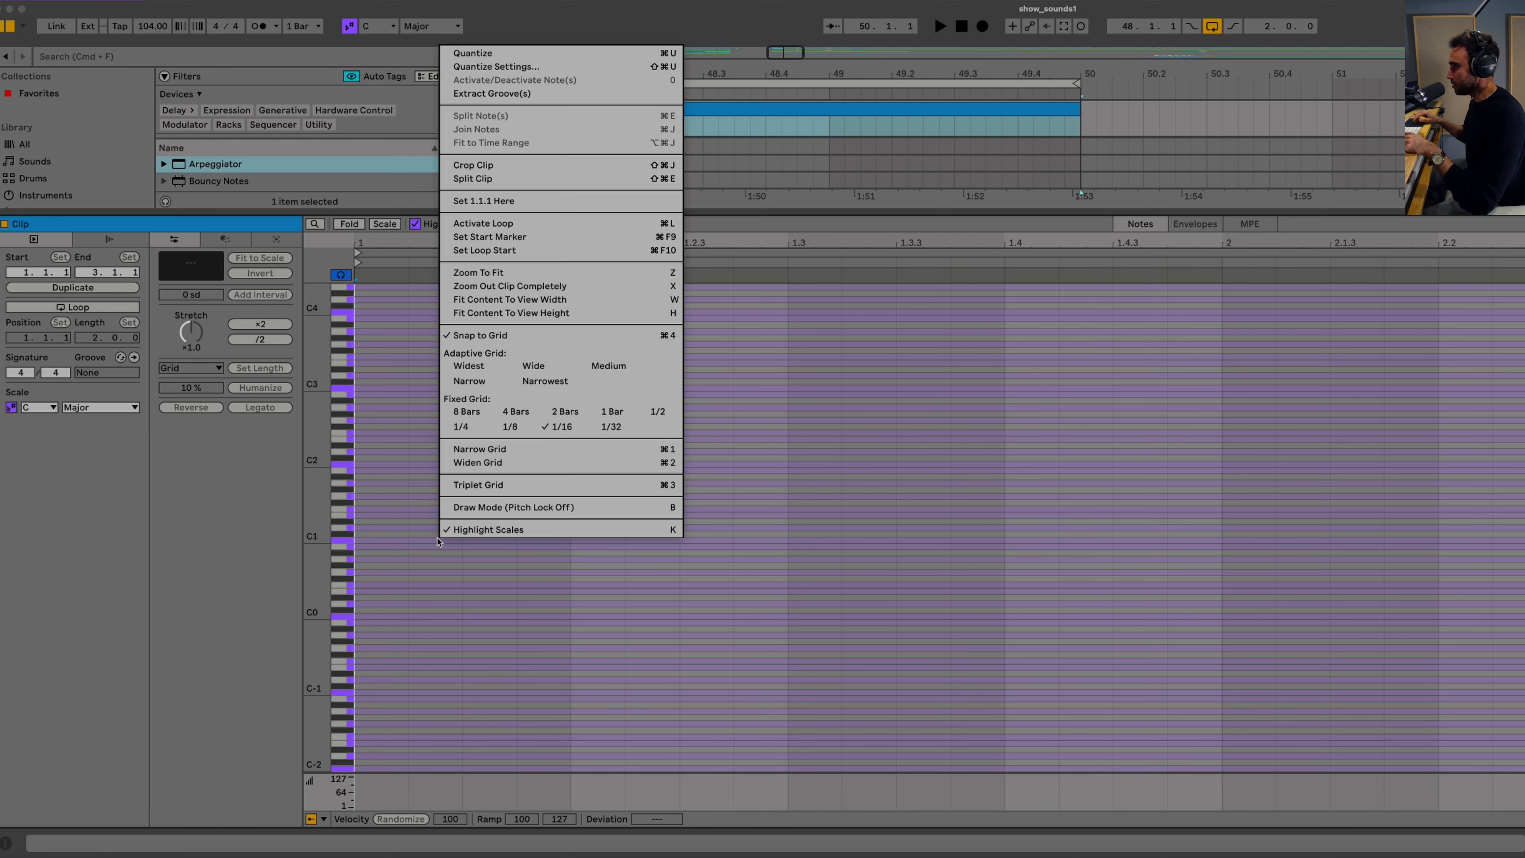
left_click(616, 432)
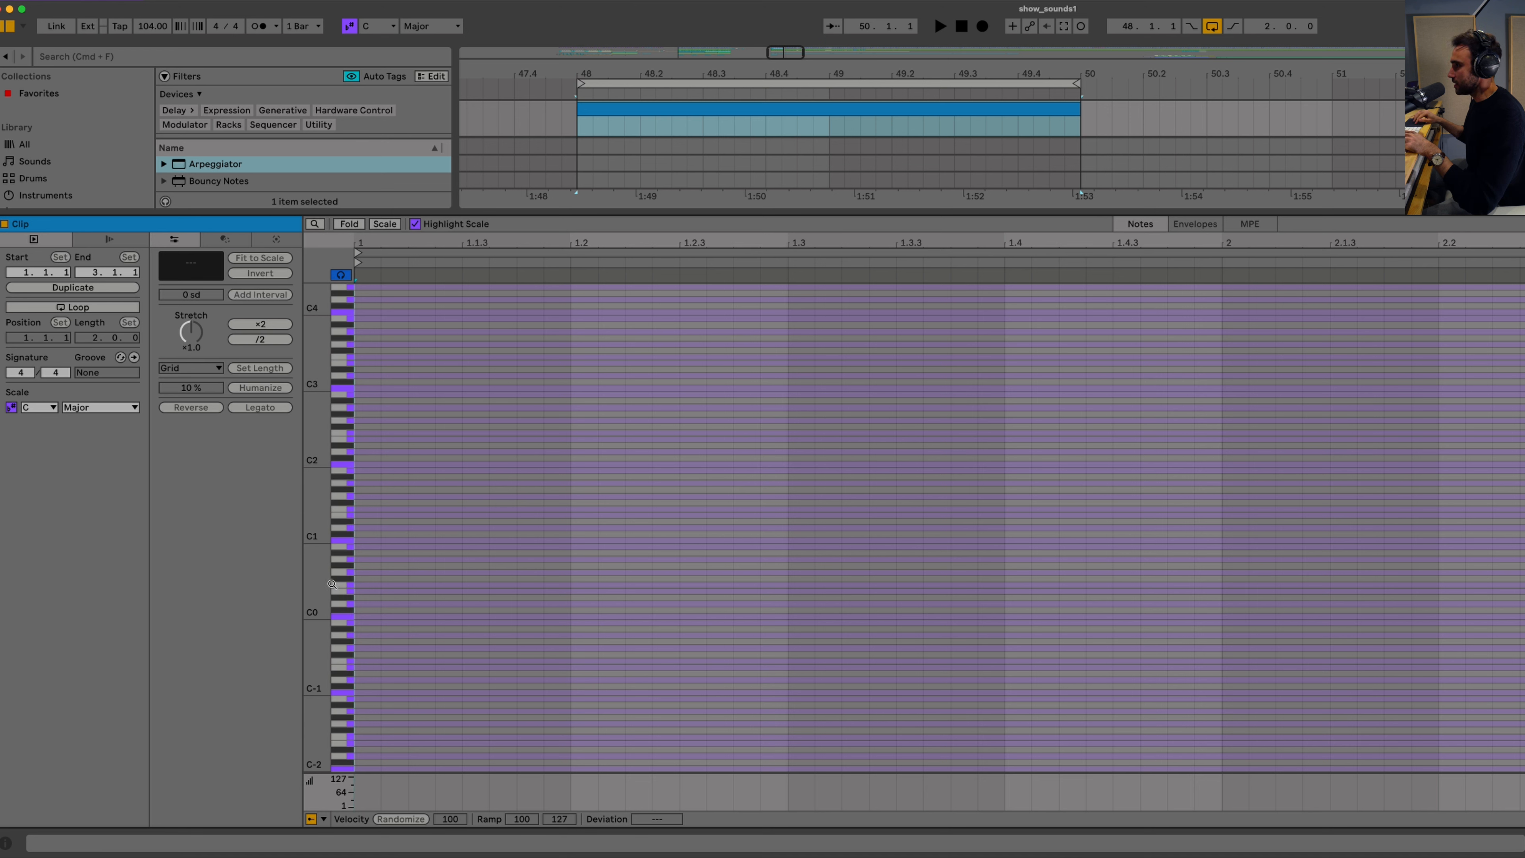
left_click_drag(339, 707, 341, 439)
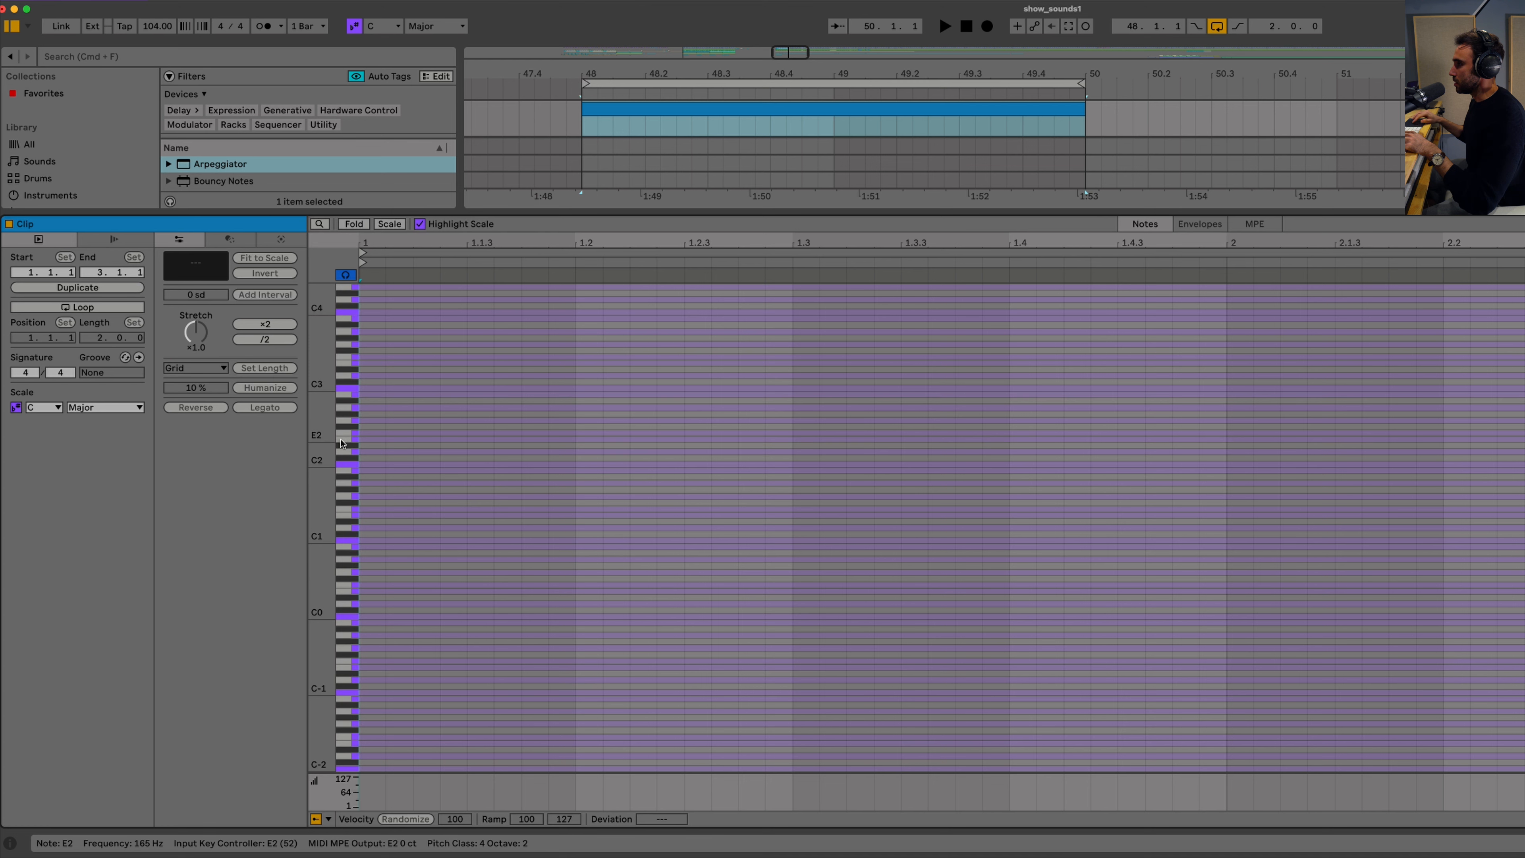
left_click(368, 537)
mouse_move(370, 537)
left_mouse_down()
mouse_move(585, 421)
mouse_move(631, 479)
mouse_move(726, 538)
mouse_move(855, 405)
left_mouse_up()
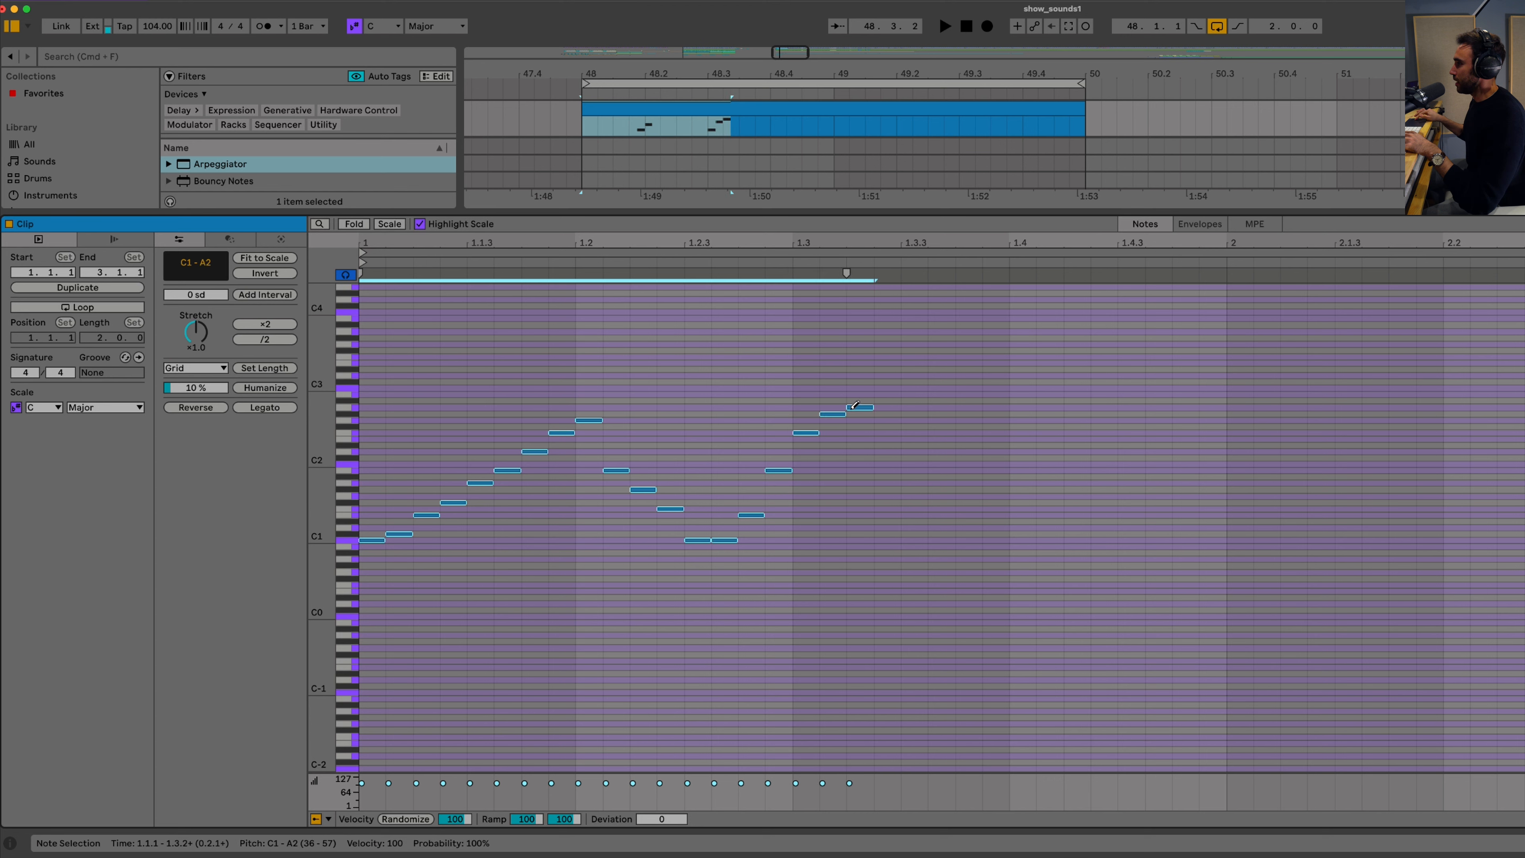
mouse_move(901, 482)
left_mouse_down()
mouse_move(1195, 411)
mouse_move(1315, 549)
mouse_move(1471, 444)
left_mouse_up()
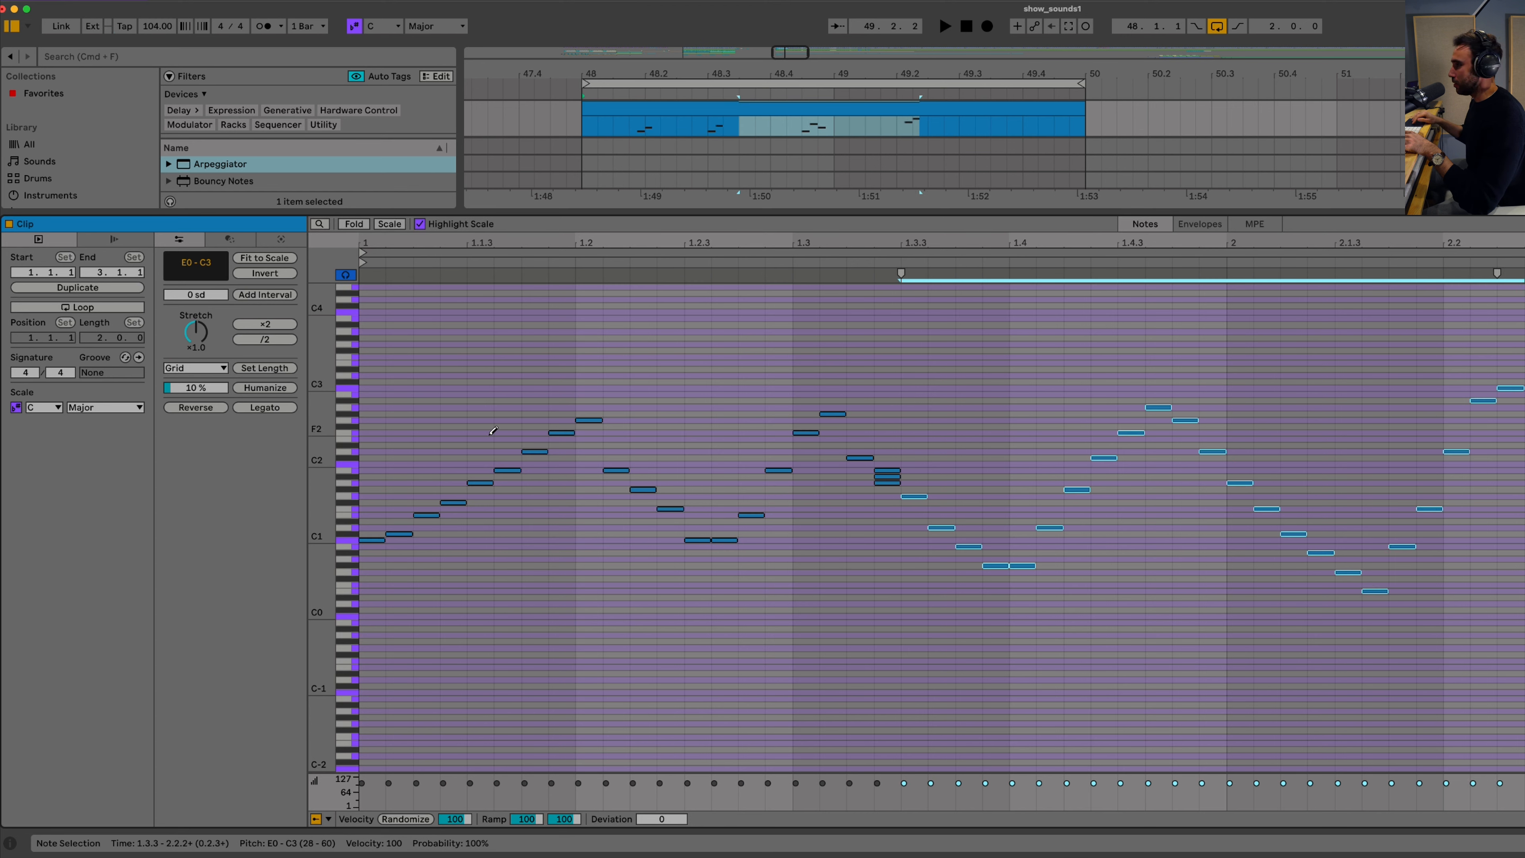
key("b")
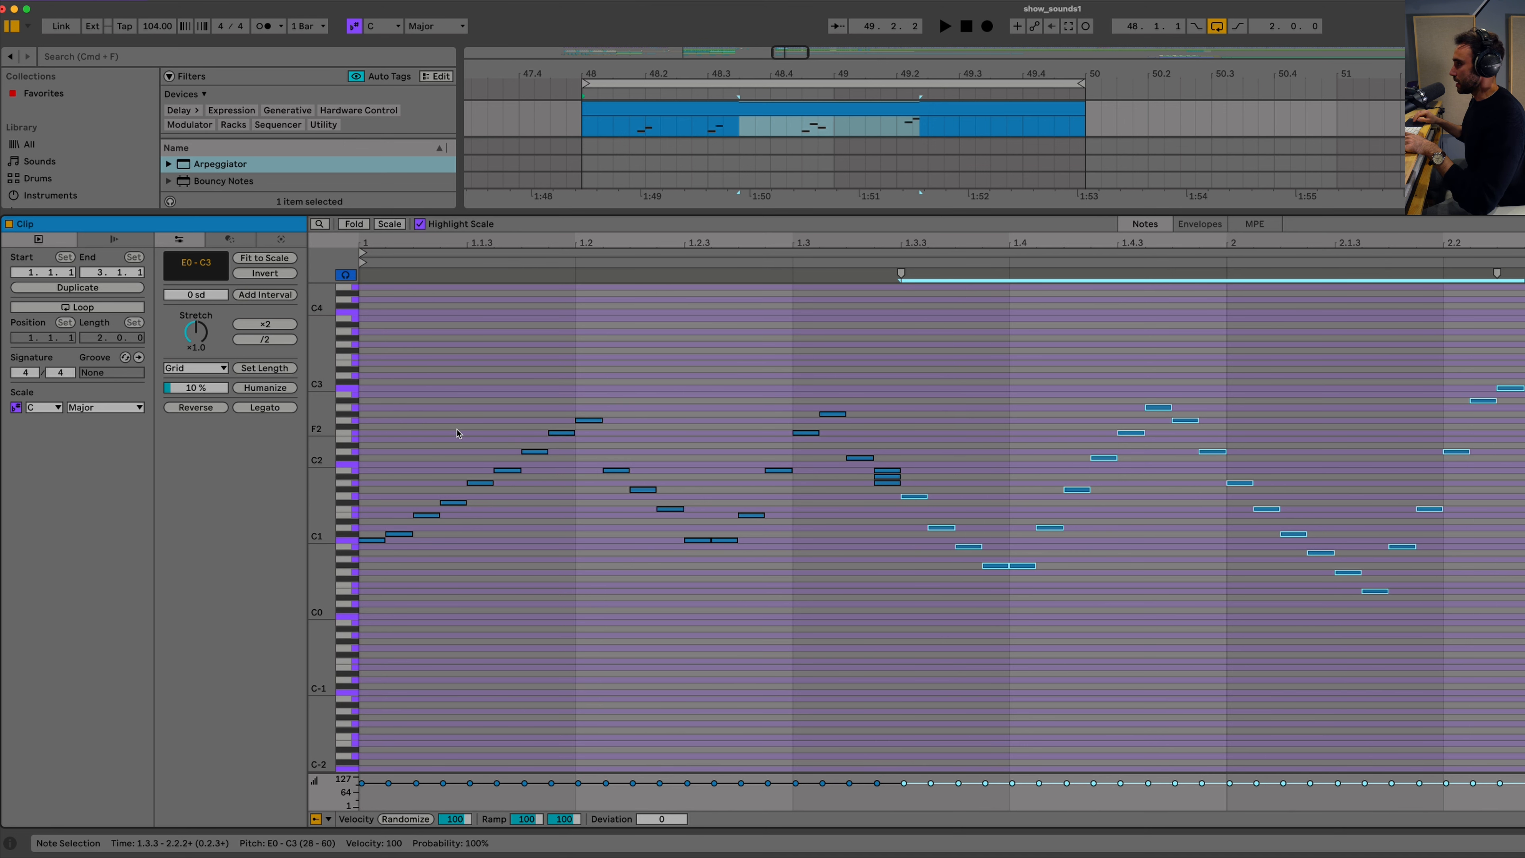
Step: Quantize the starts and ends of all notes at 100% to a fixed 2 Bars grid
key("super+a")
key("shift+super+u")
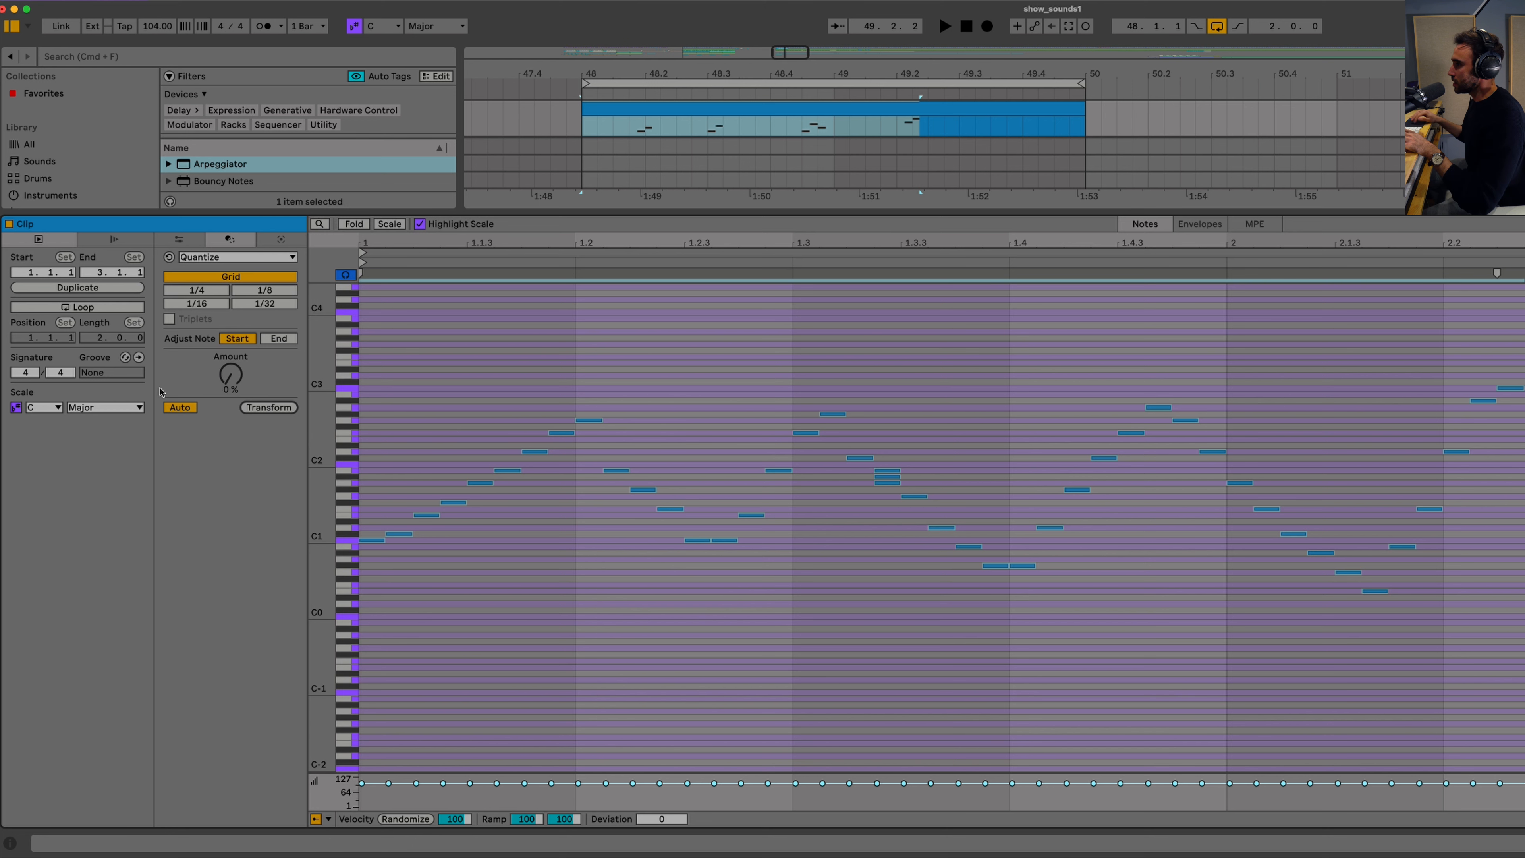
left_click(276, 345)
left_click_drag(230, 374, 231, 252)
right_click(477, 434)
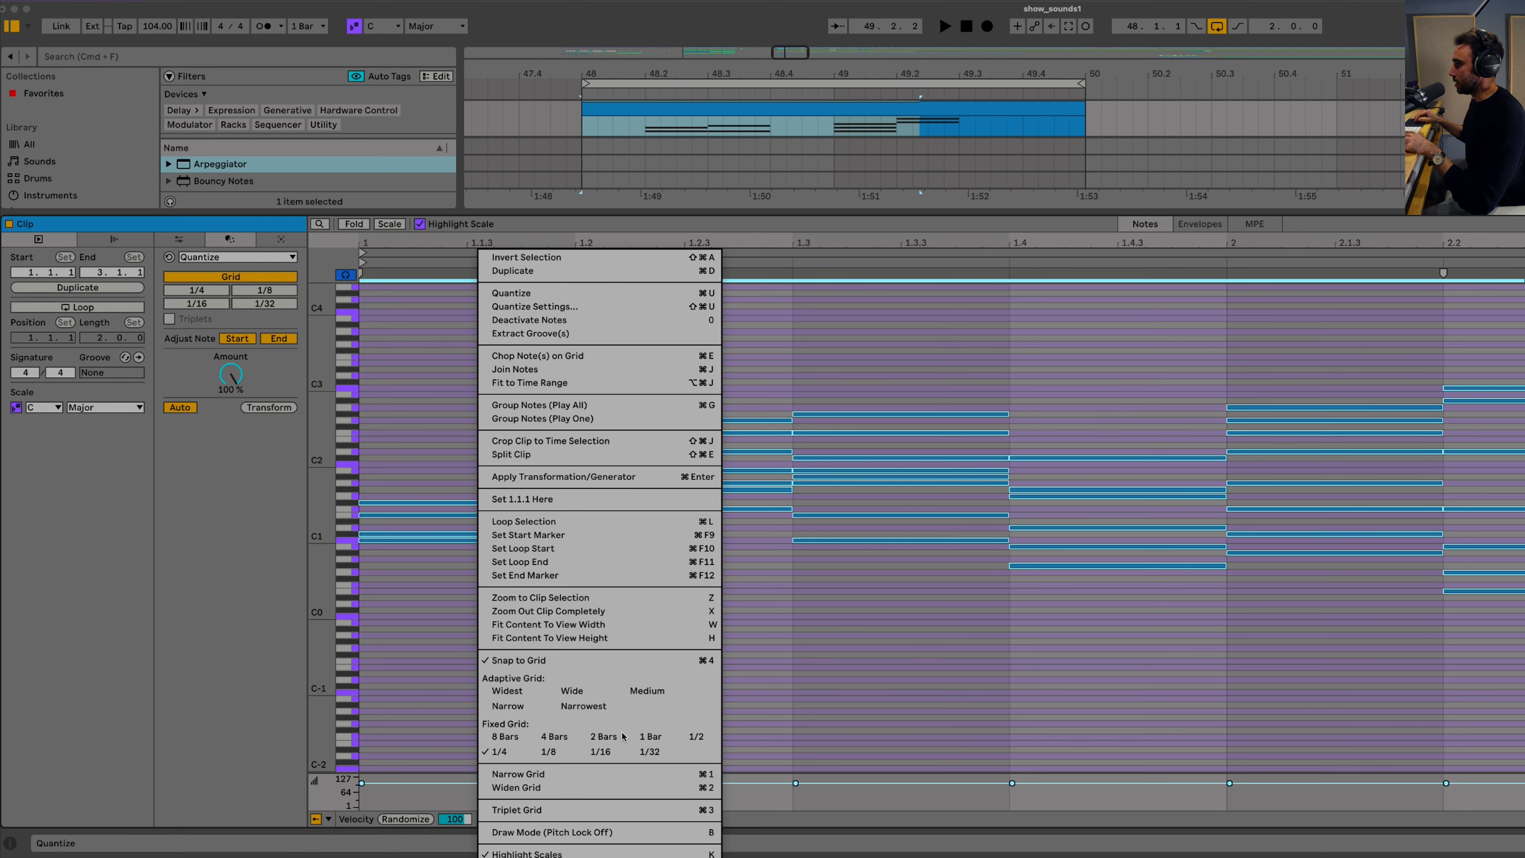
left_click(601, 736)
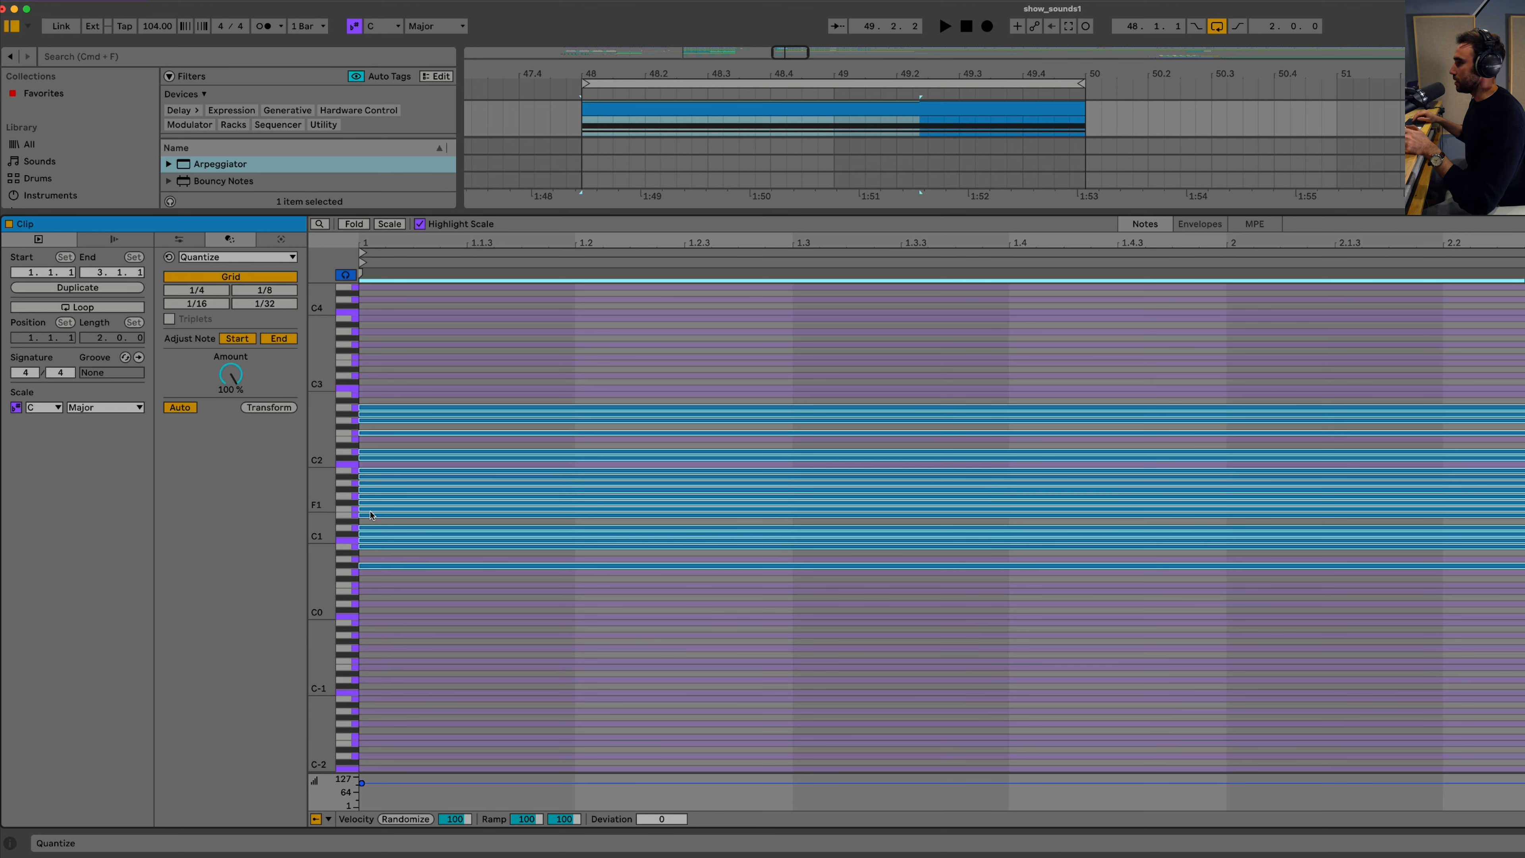
Step: Fill the missing pitches between G#0 and A2 with two-bar notes and stop playback
left_click(371, 551)
left_click_drag(371, 531, 373, 437)
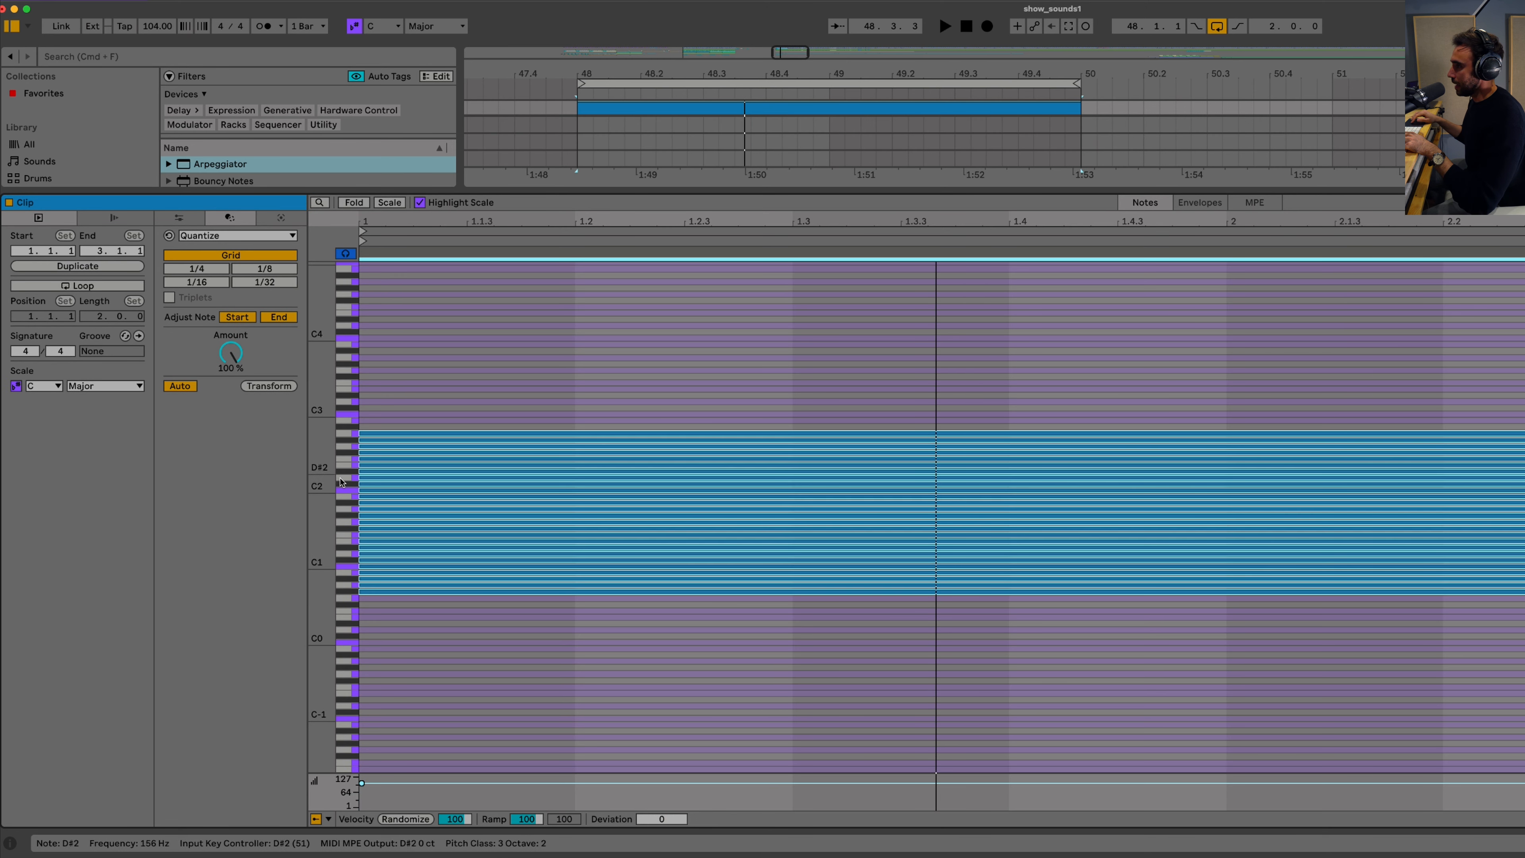
key("space")
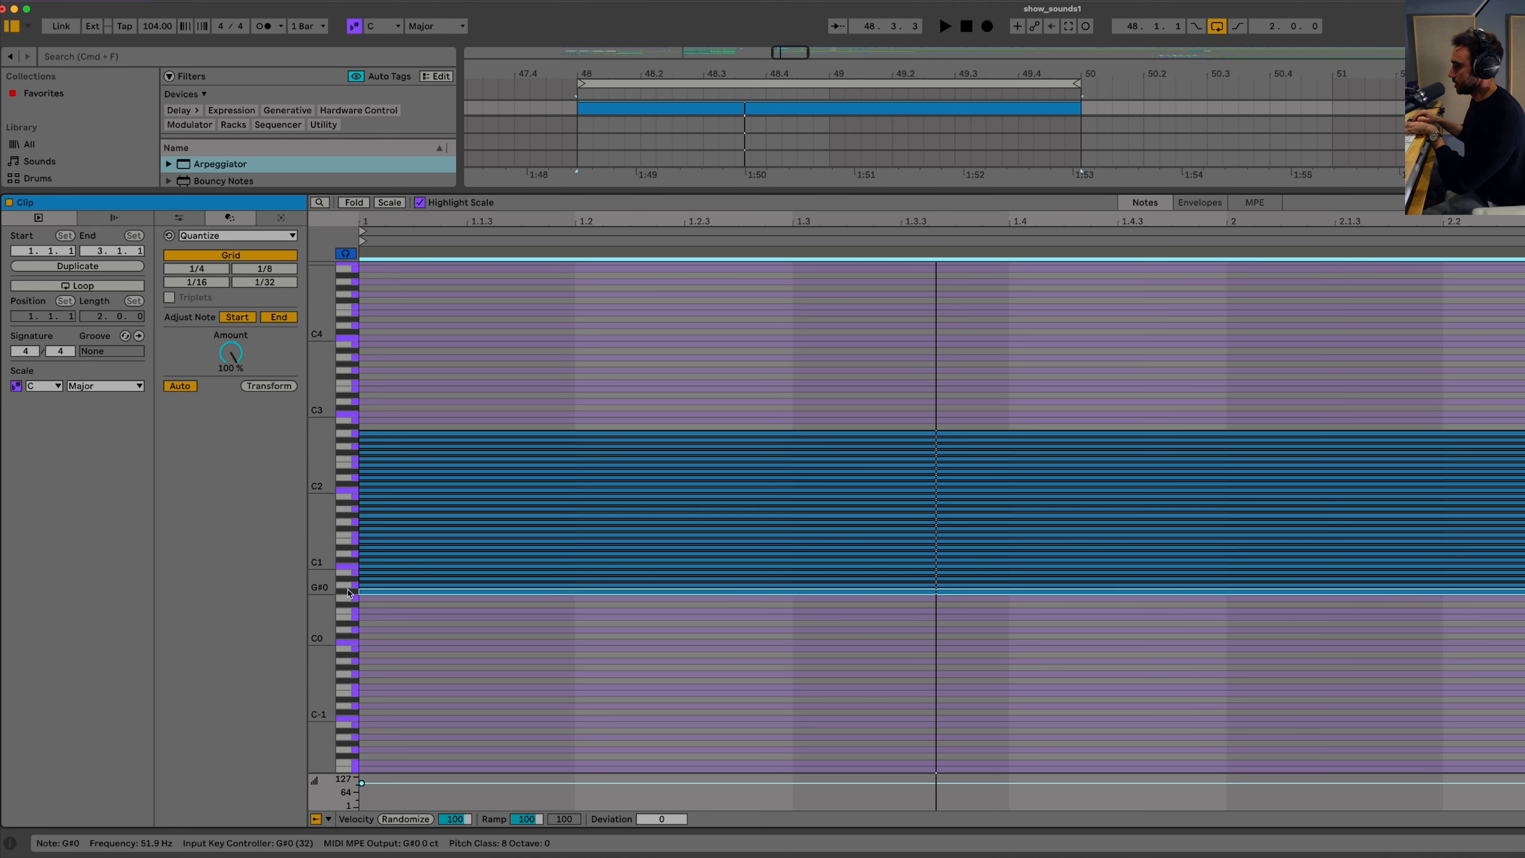
Step: Delete the surplus two-bar notes below C1 and above E2
left_click(345, 585)
key("Delete")
left_click(345, 579)
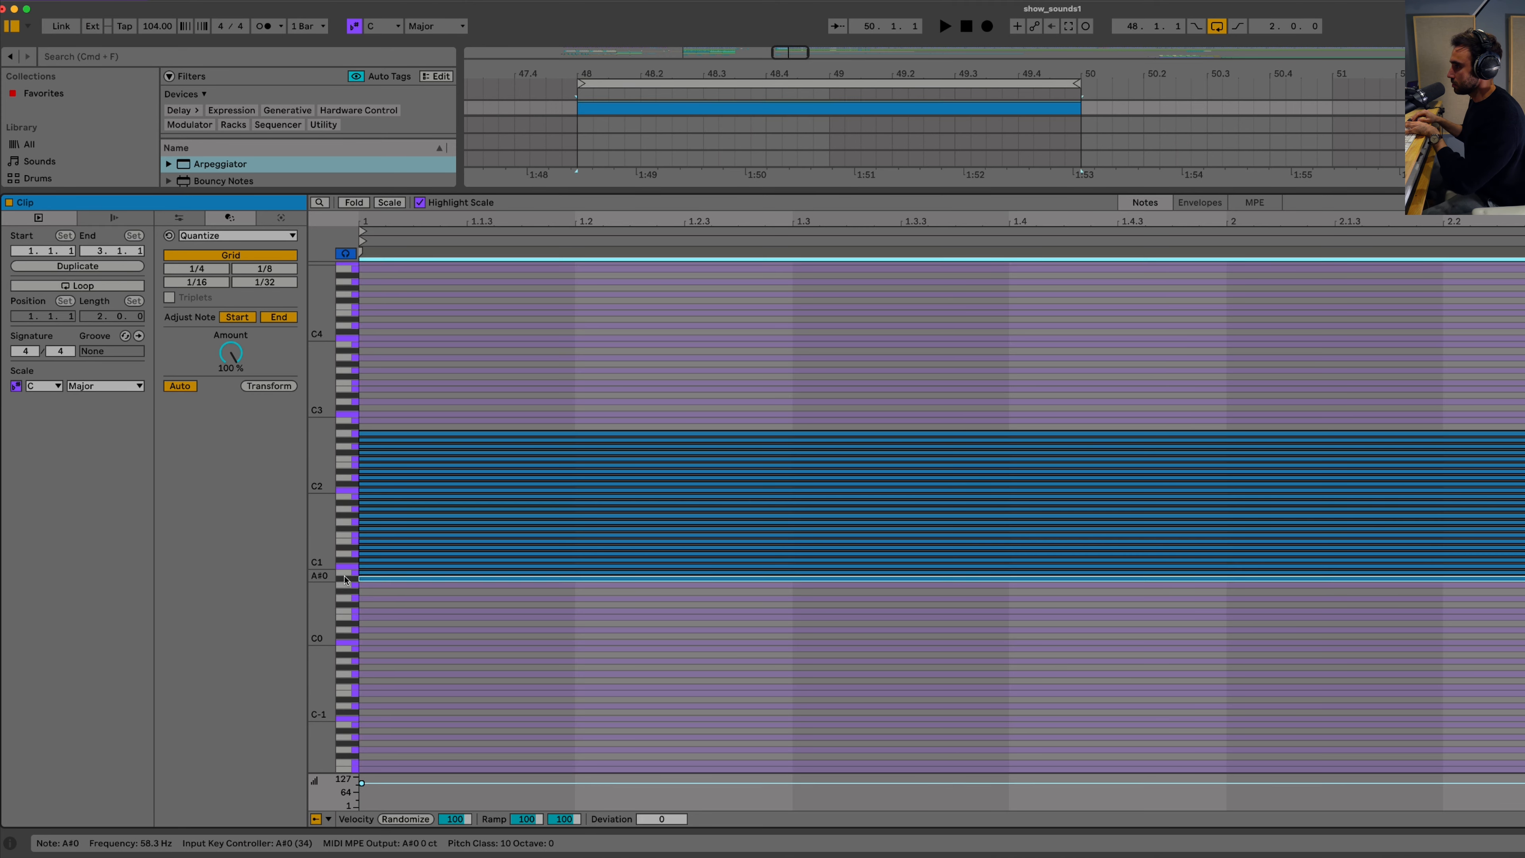
left_click(346, 448)
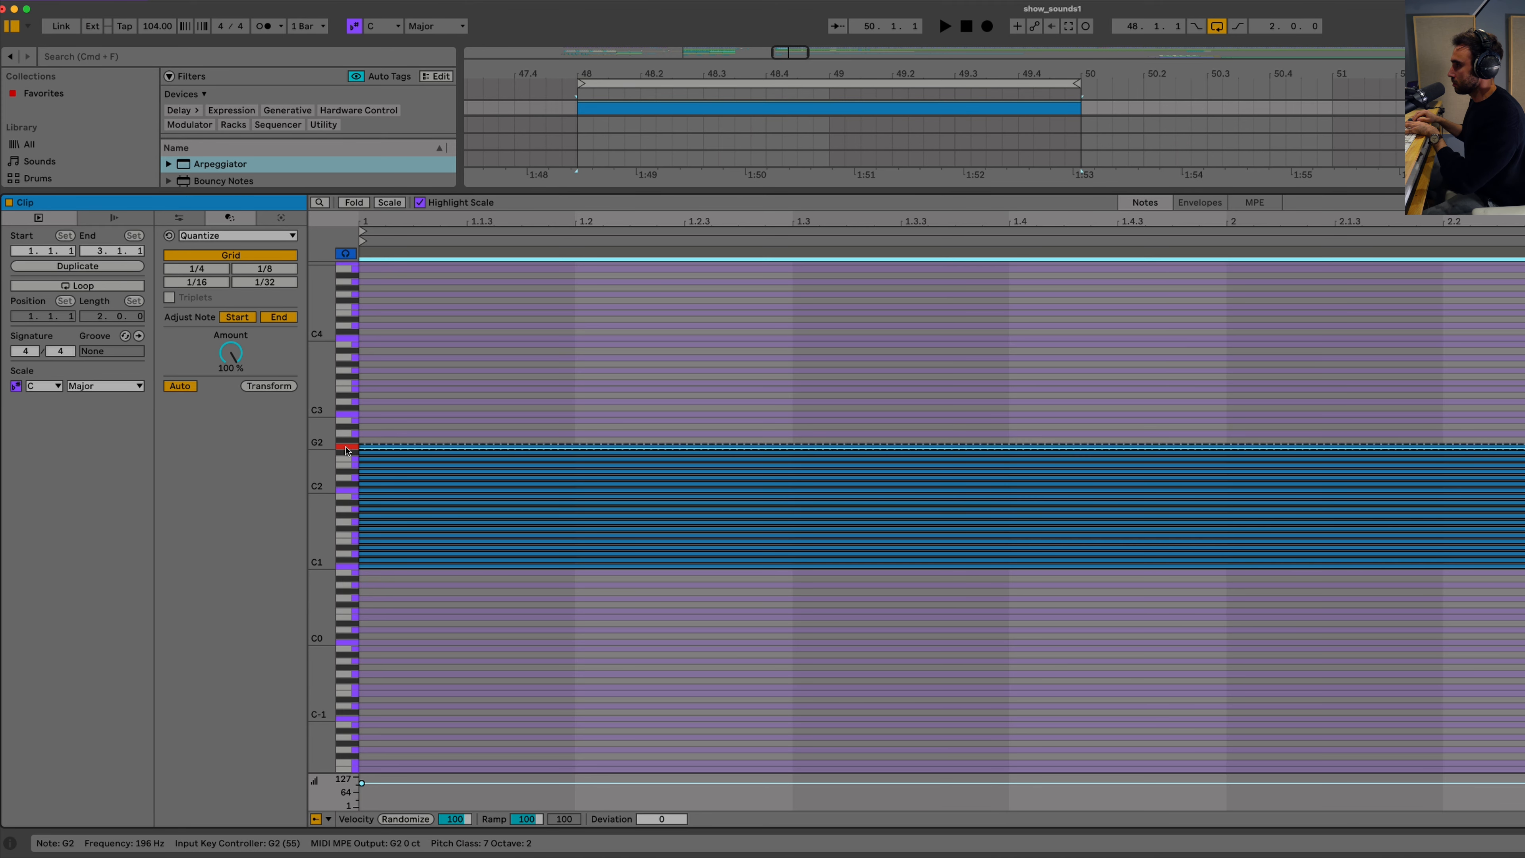
key("Delete")
left_click(345, 454)
key("Delete")
left_click(346, 459)
key("Delete")
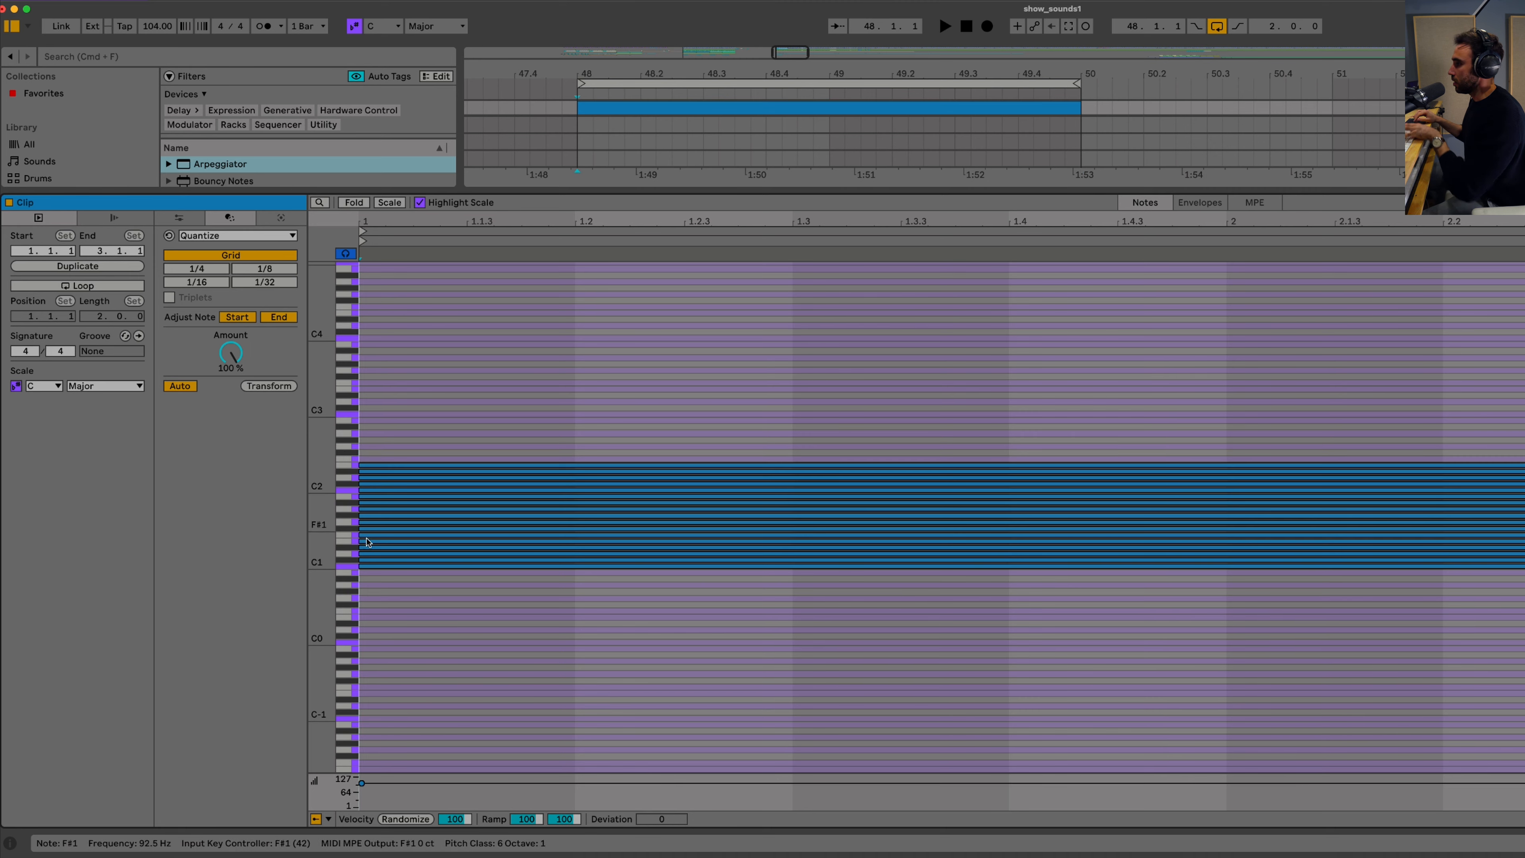
Step: Enable Simpler's filter envelope with the filter frequency at 593 Hz and the envelope decay at 322 ms
key("space")
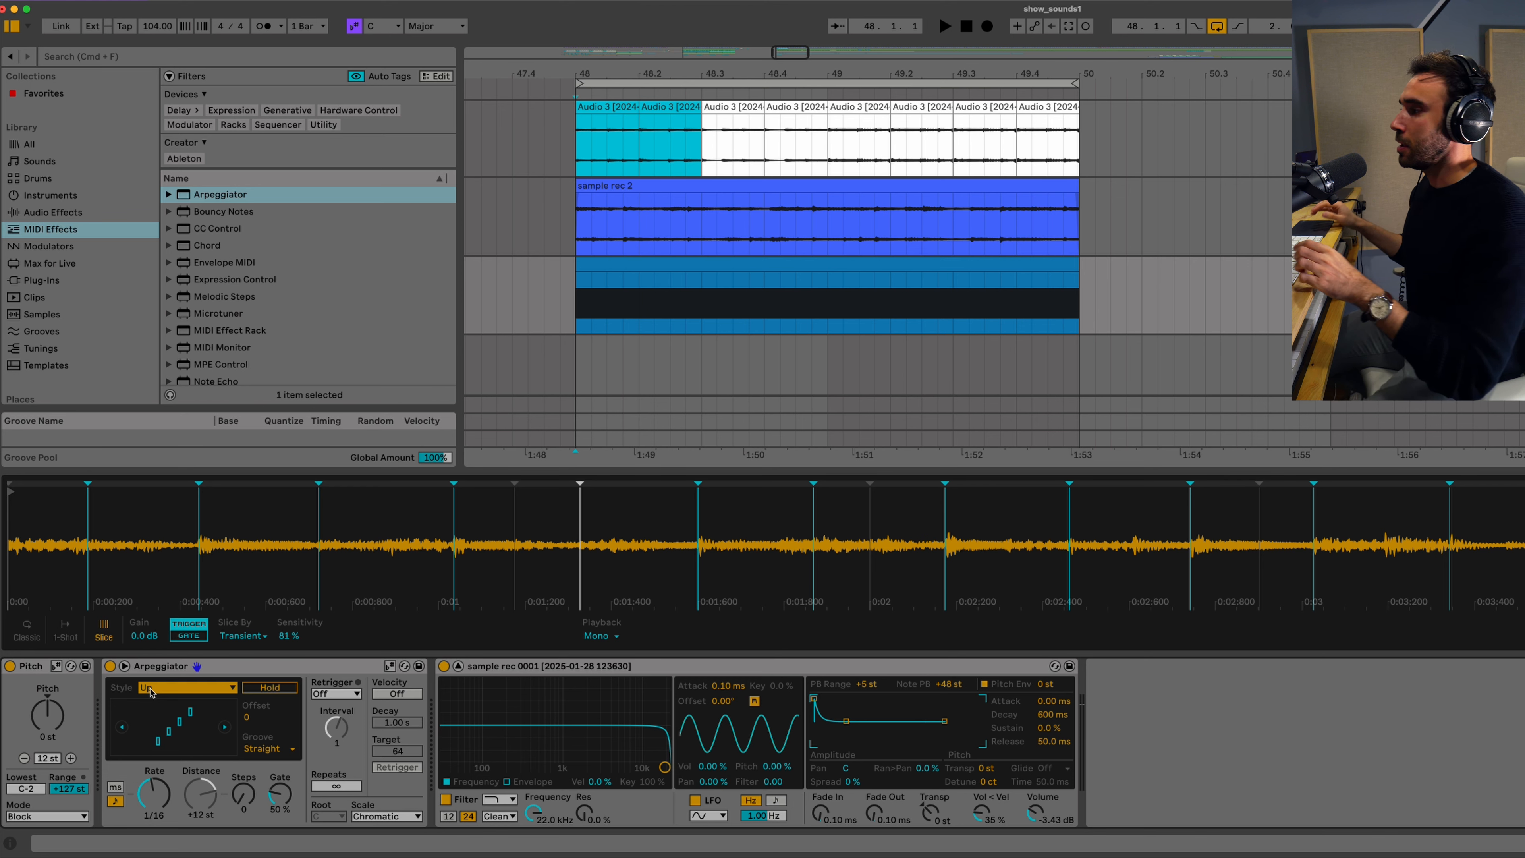
key("space")
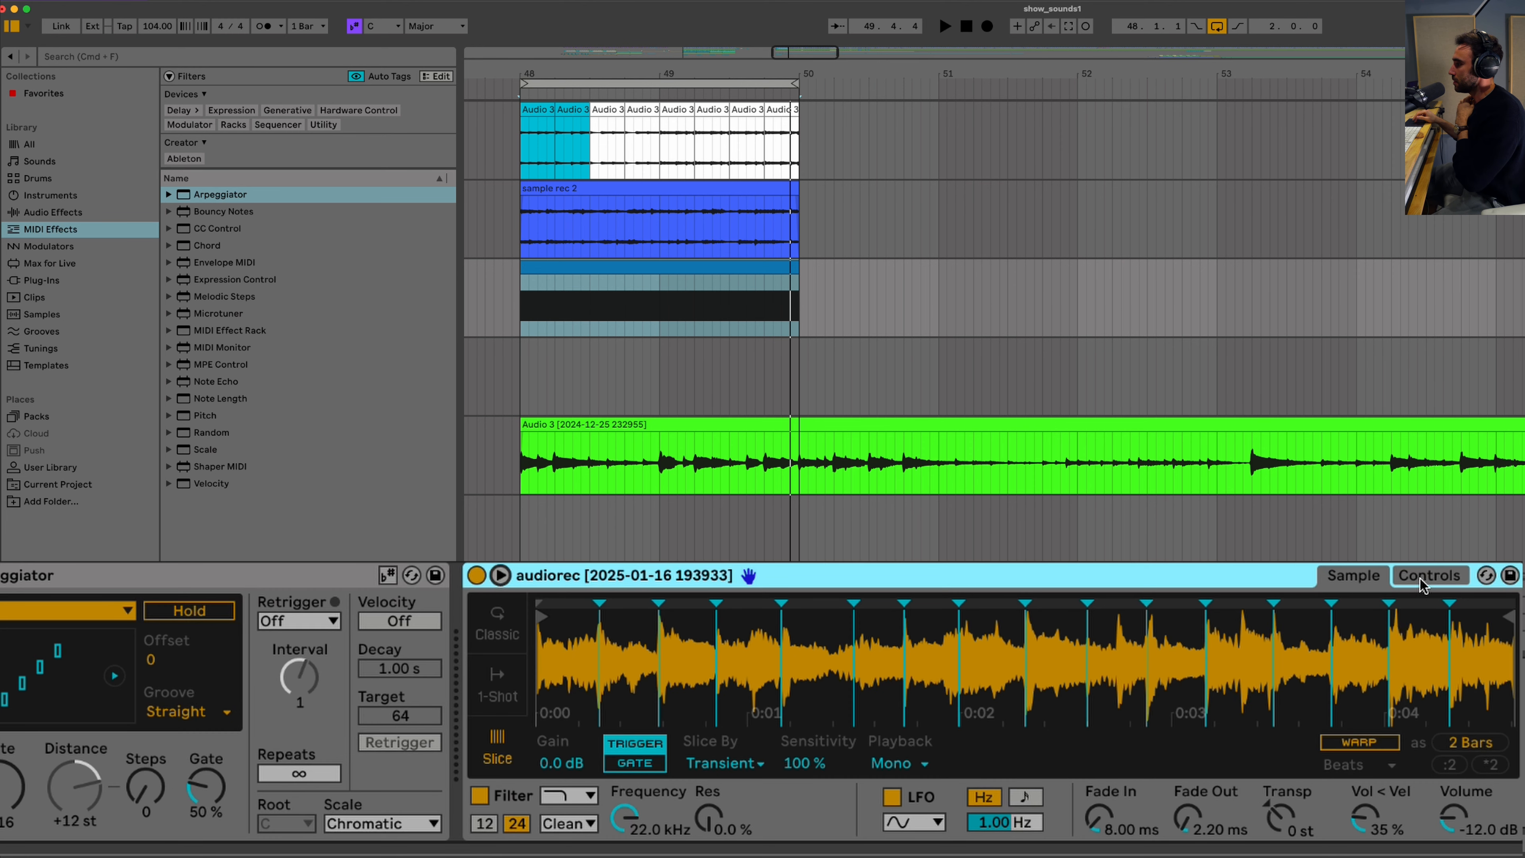
left_click(1423, 582)
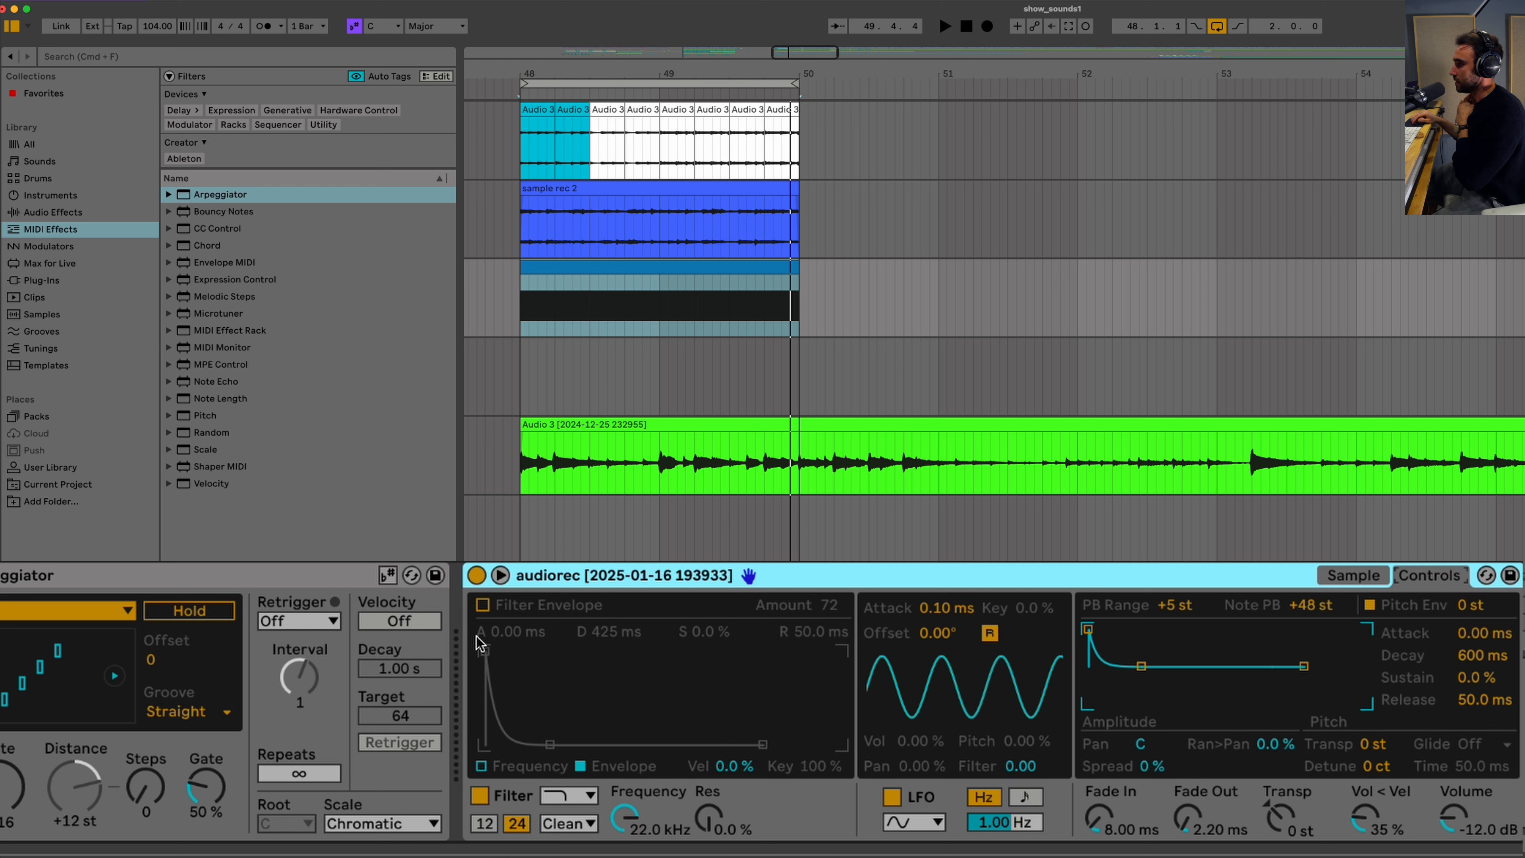
left_click(624, 818)
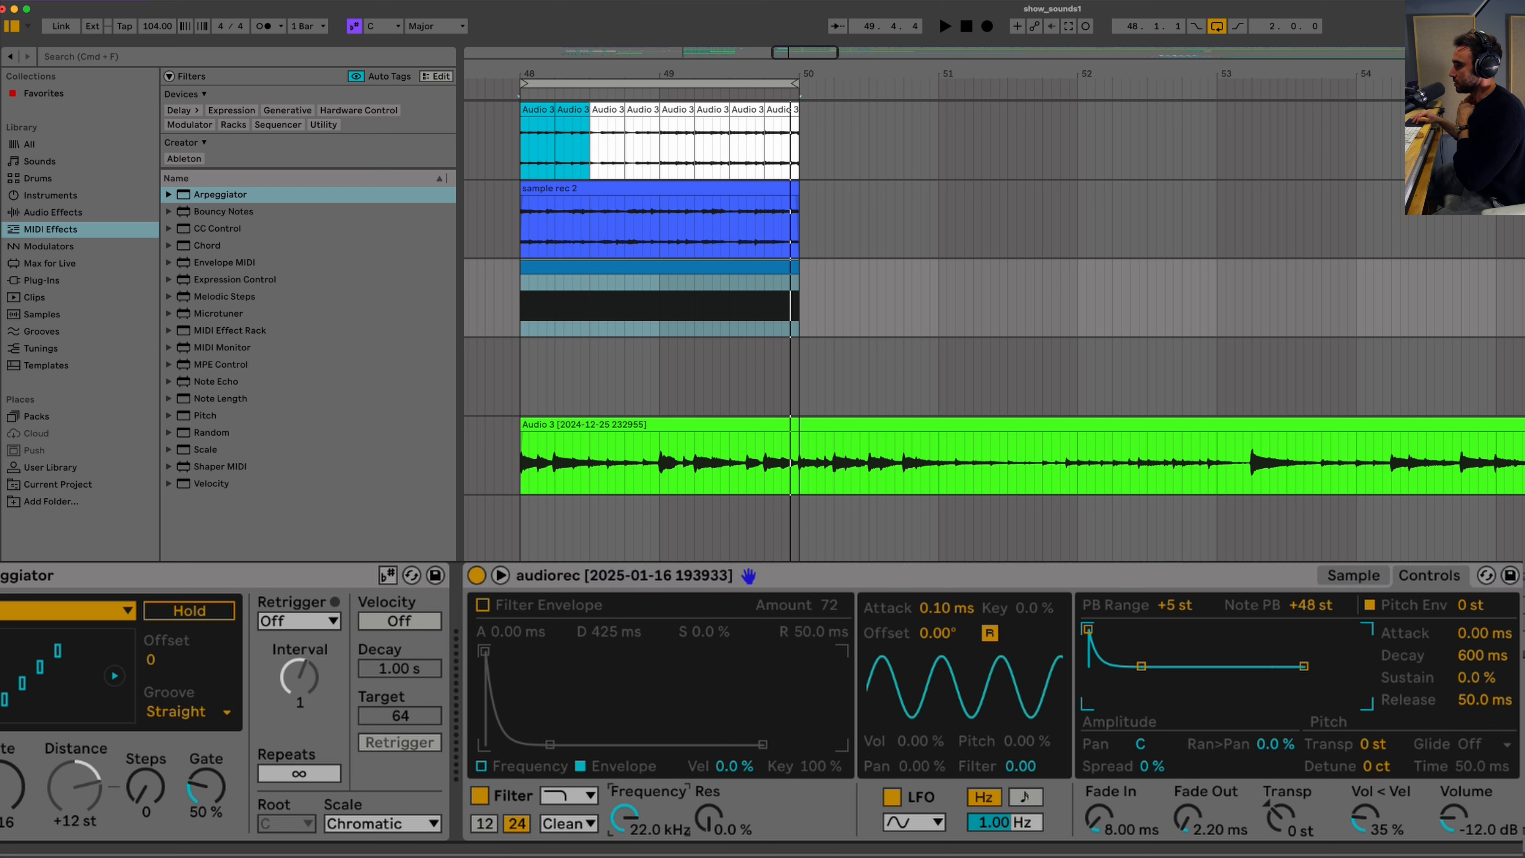
left_click(481, 605)
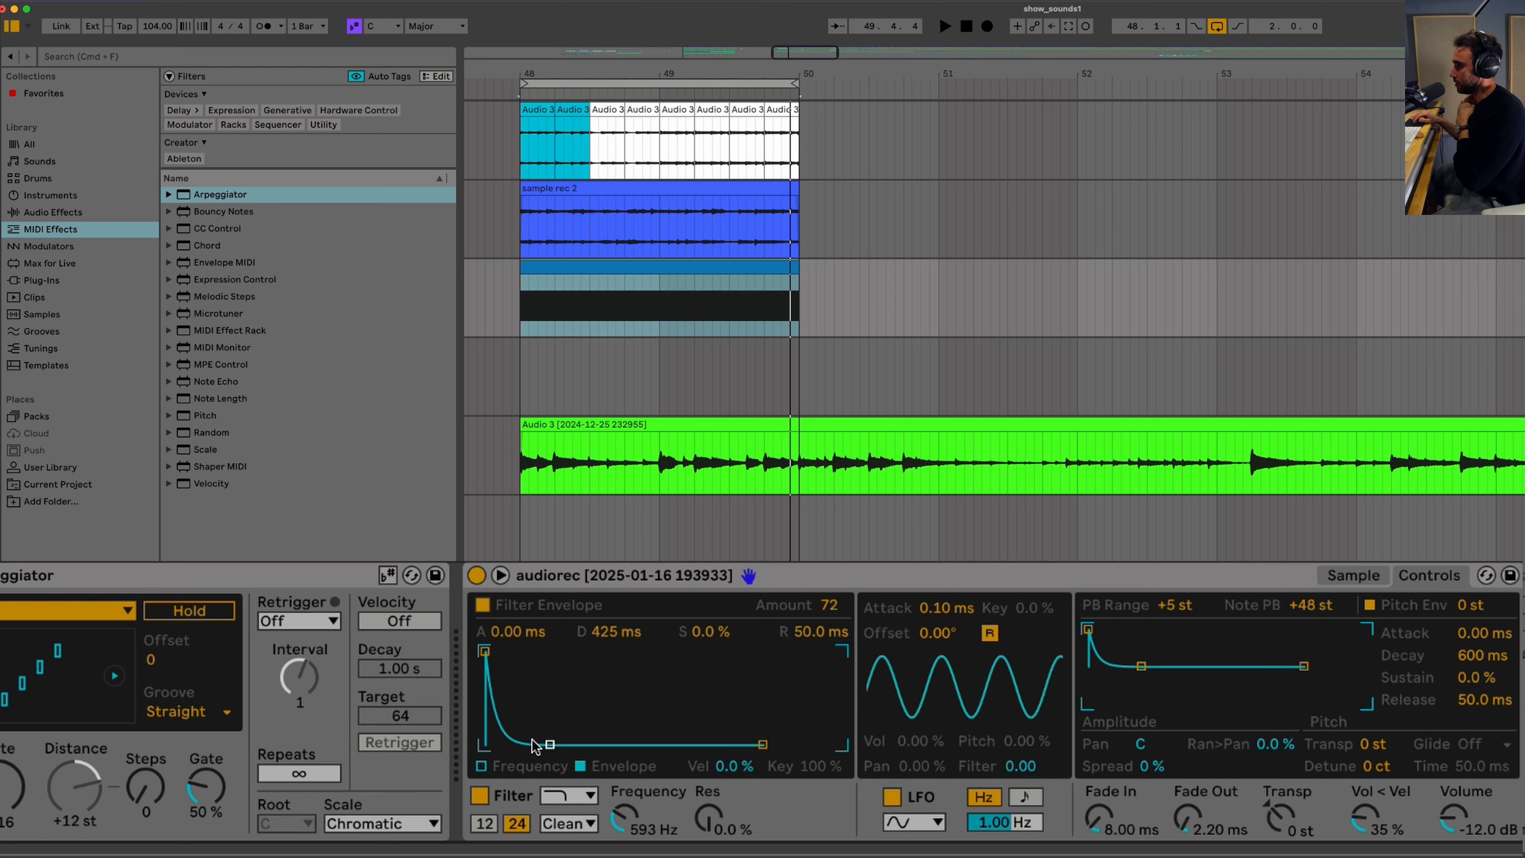
left_click_drag(549, 745, 546, 746)
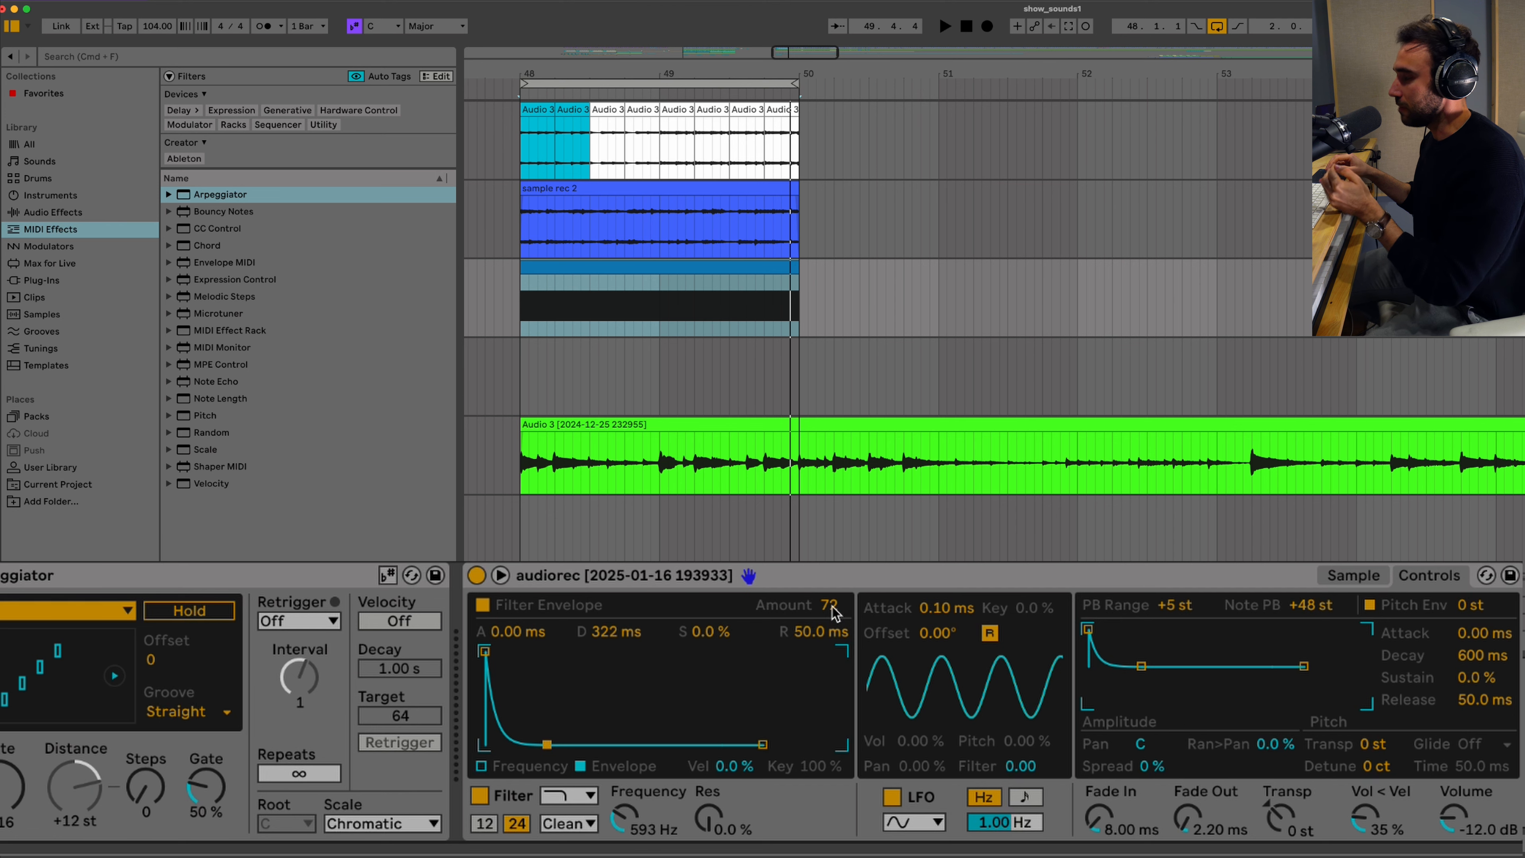
Step: Adjust Simpler's filter during playback to a 271 Hz frequency and a 969 ms envelope decay
key("space")
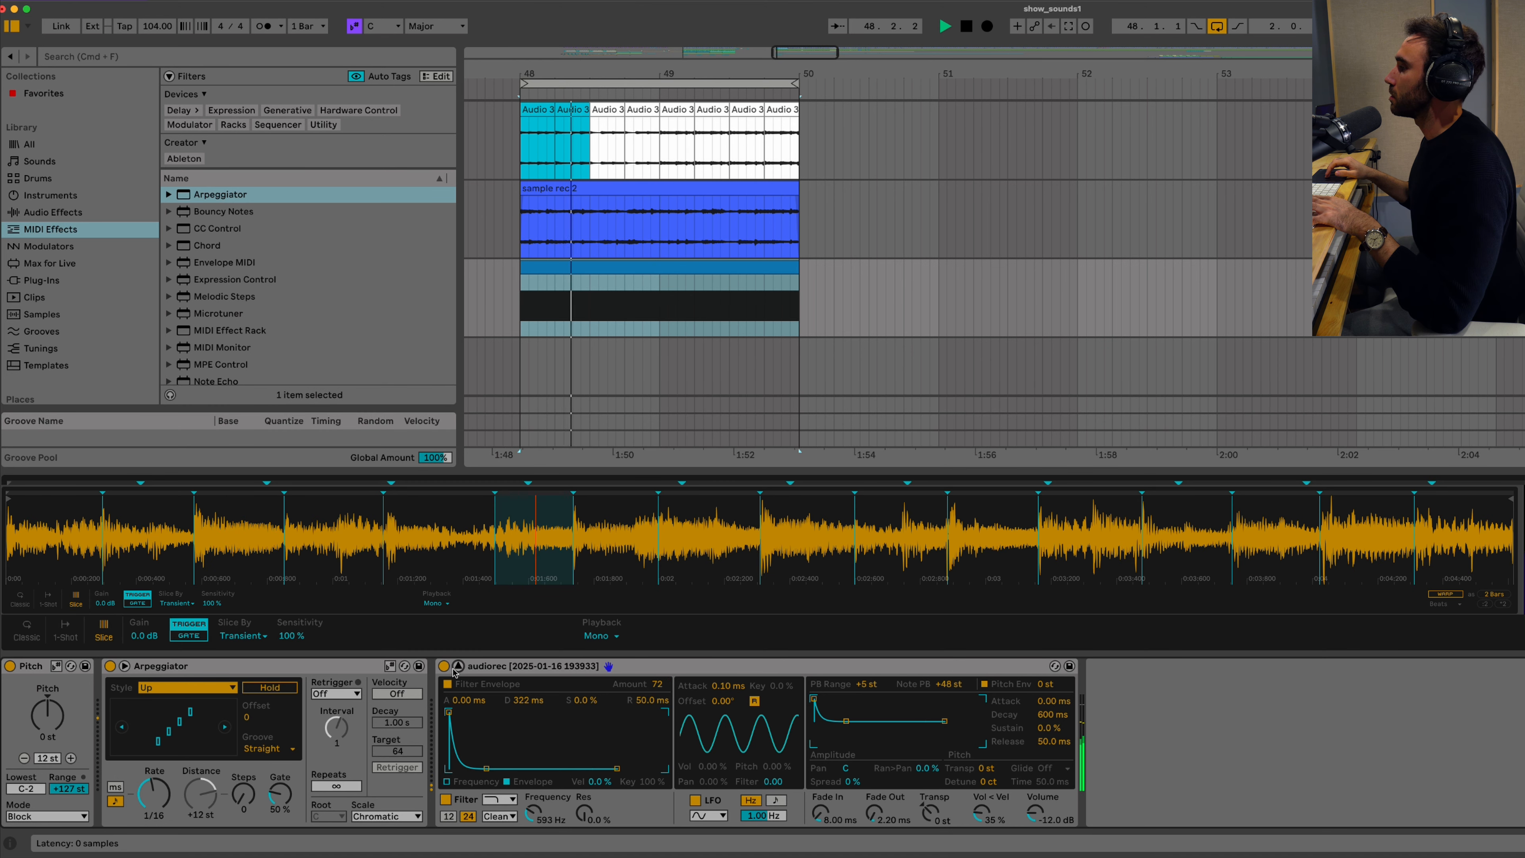
left_click_drag(486, 745, 535, 846)
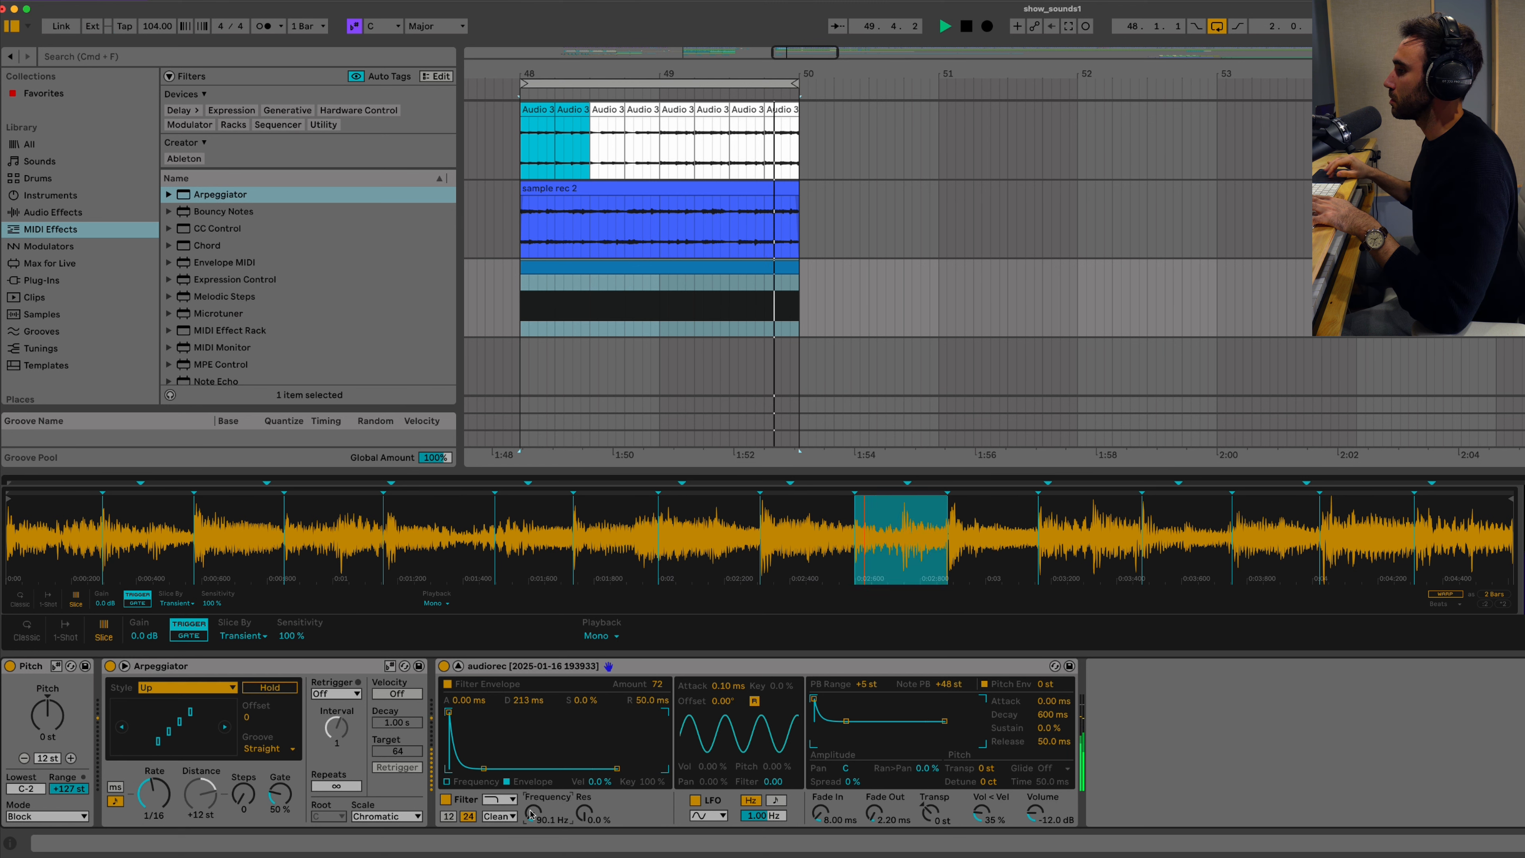
mouse_move(485, 769)
left_mouse_down()
mouse_move(534, 791)
mouse_move(485, 768)
left_mouse_up()
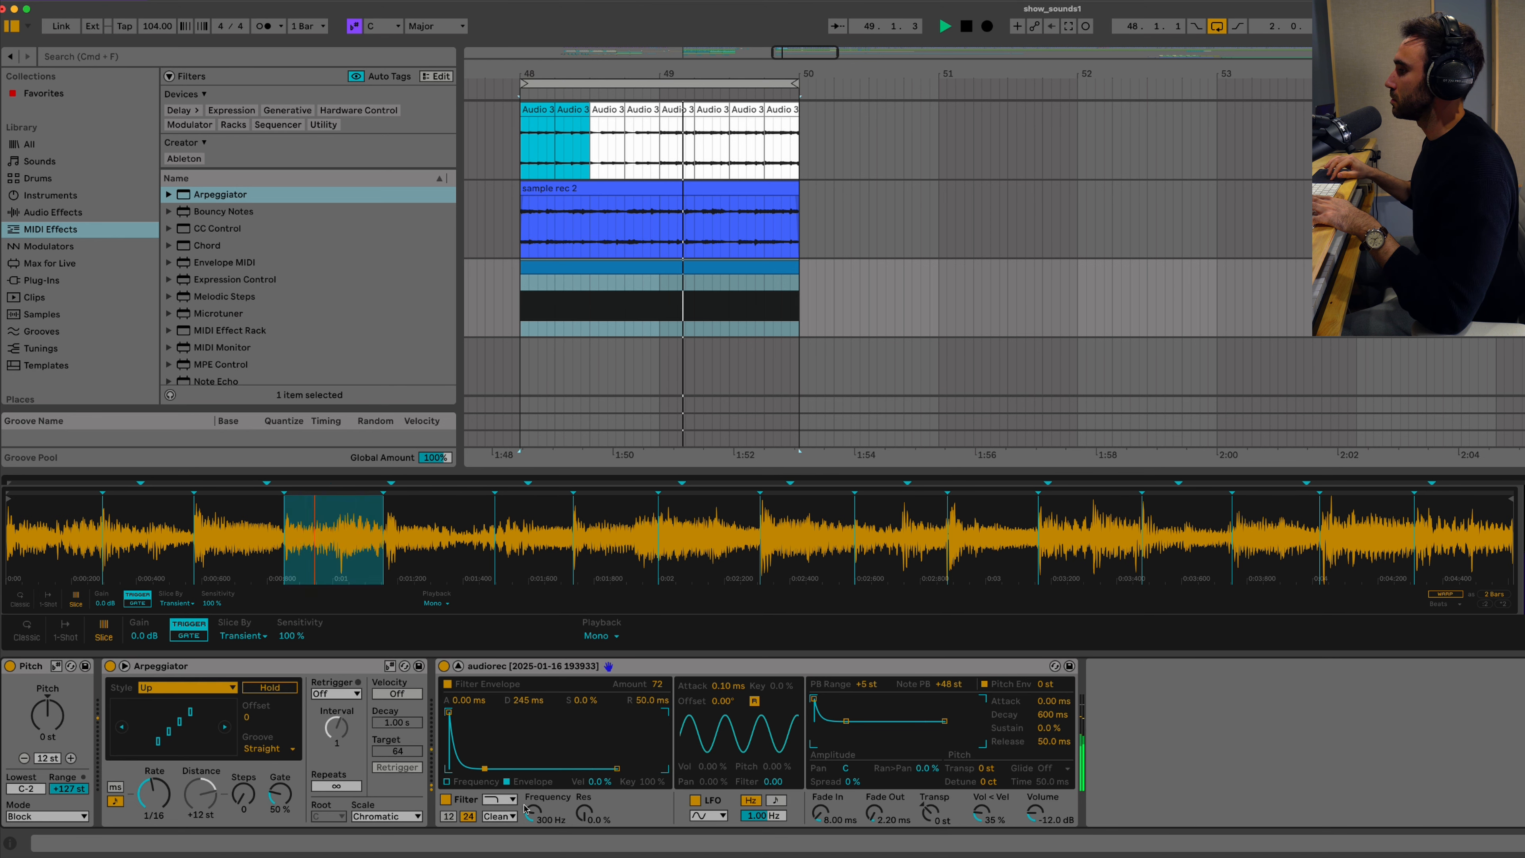
left_click_drag(530, 814, 531, 817)
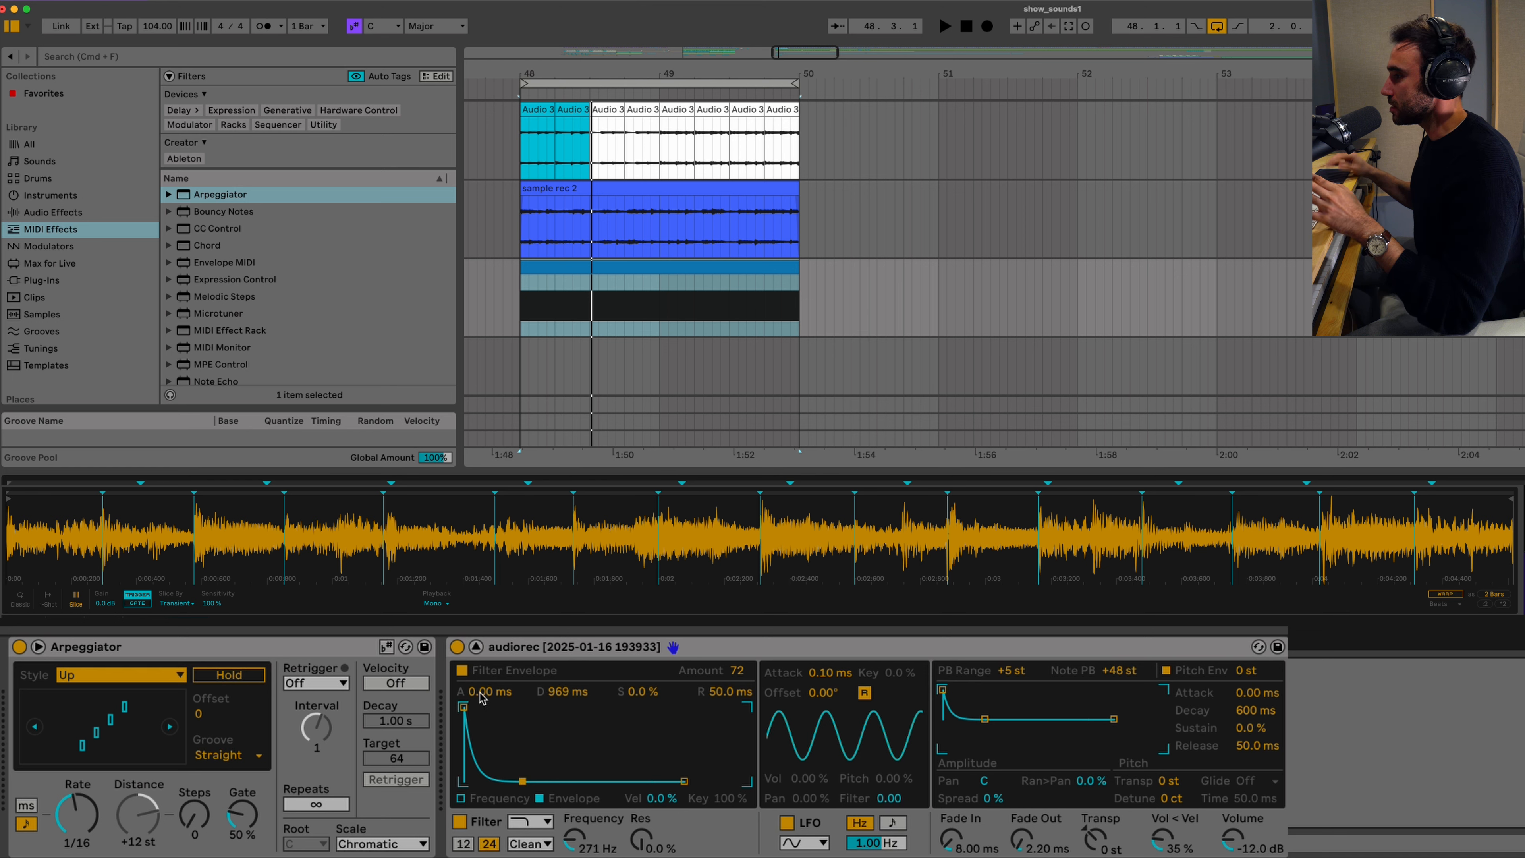
Step: Try a slower filter envelope attack of about 54 ms during playback and return it to 0.00 ms
key("space")
left_click_drag(480, 693, 480, 666)
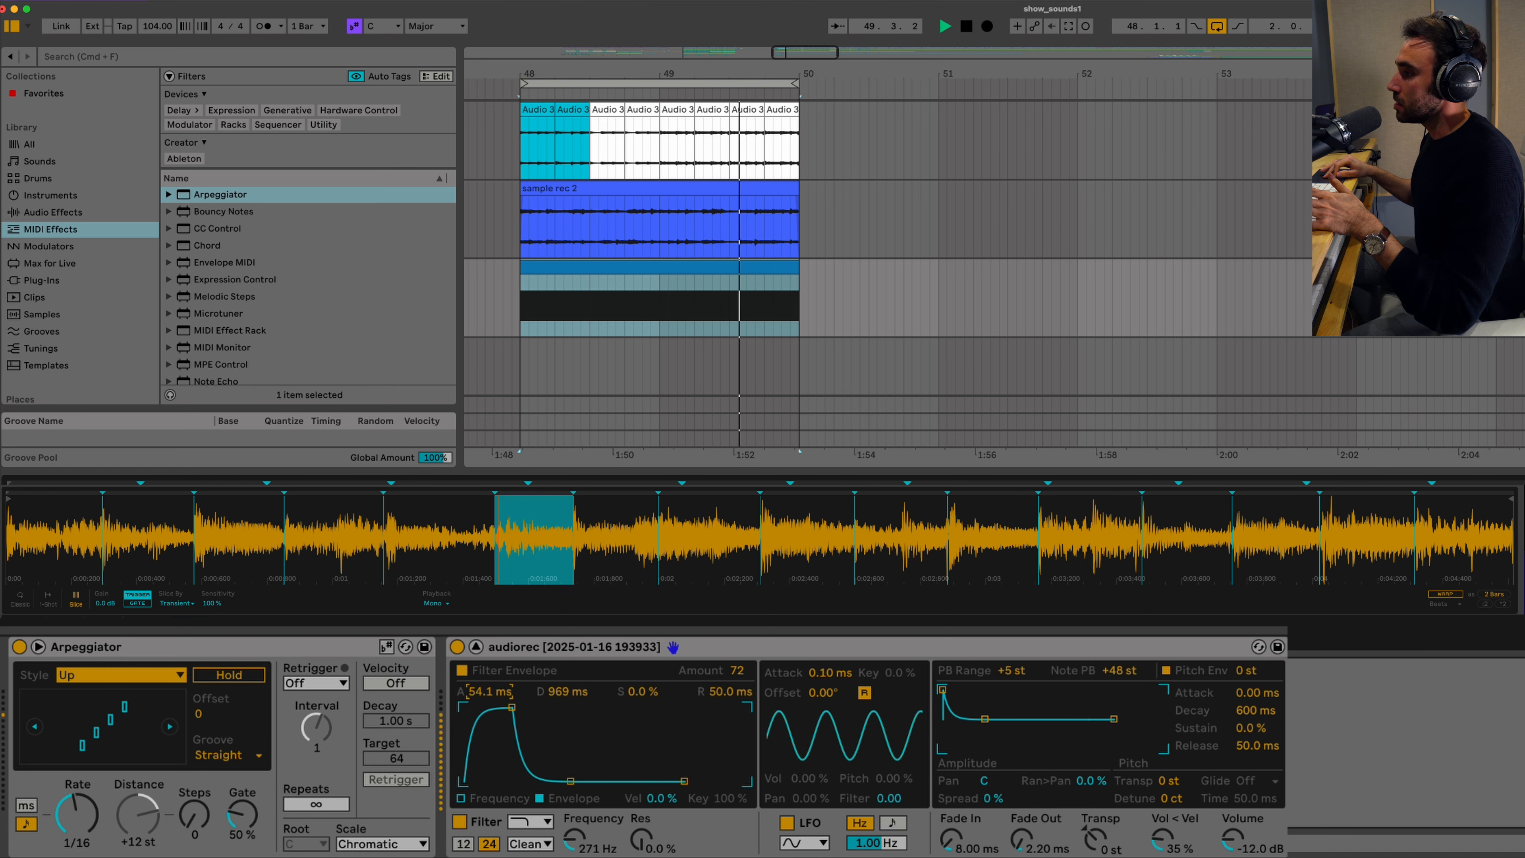
left_click_drag(482, 692, 482, 699)
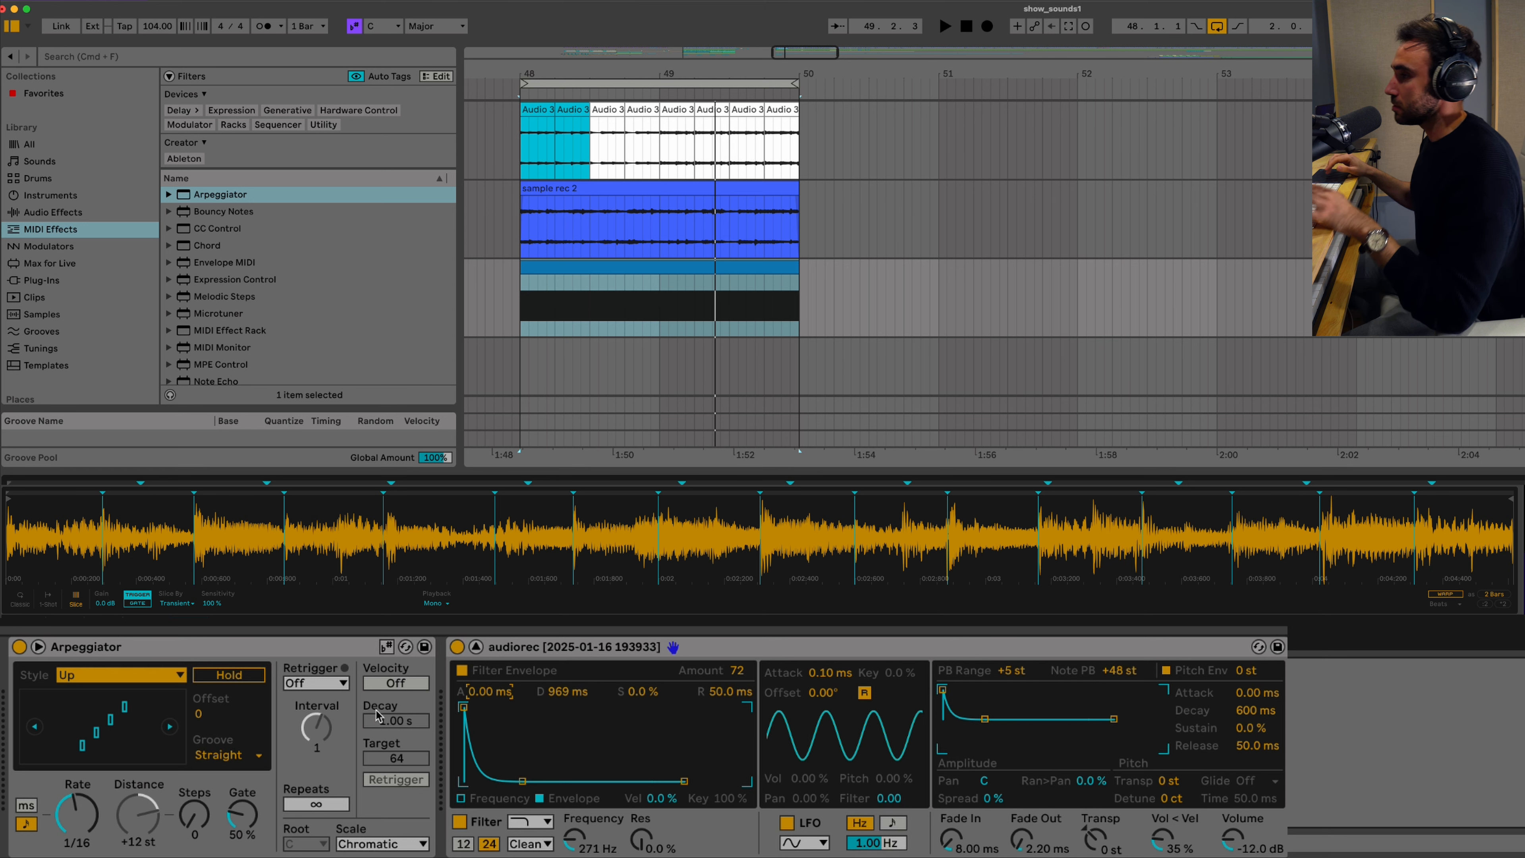
Step: Group the Arpeggiator and Simpler into an Instrument Rack
left_click(539, 649)
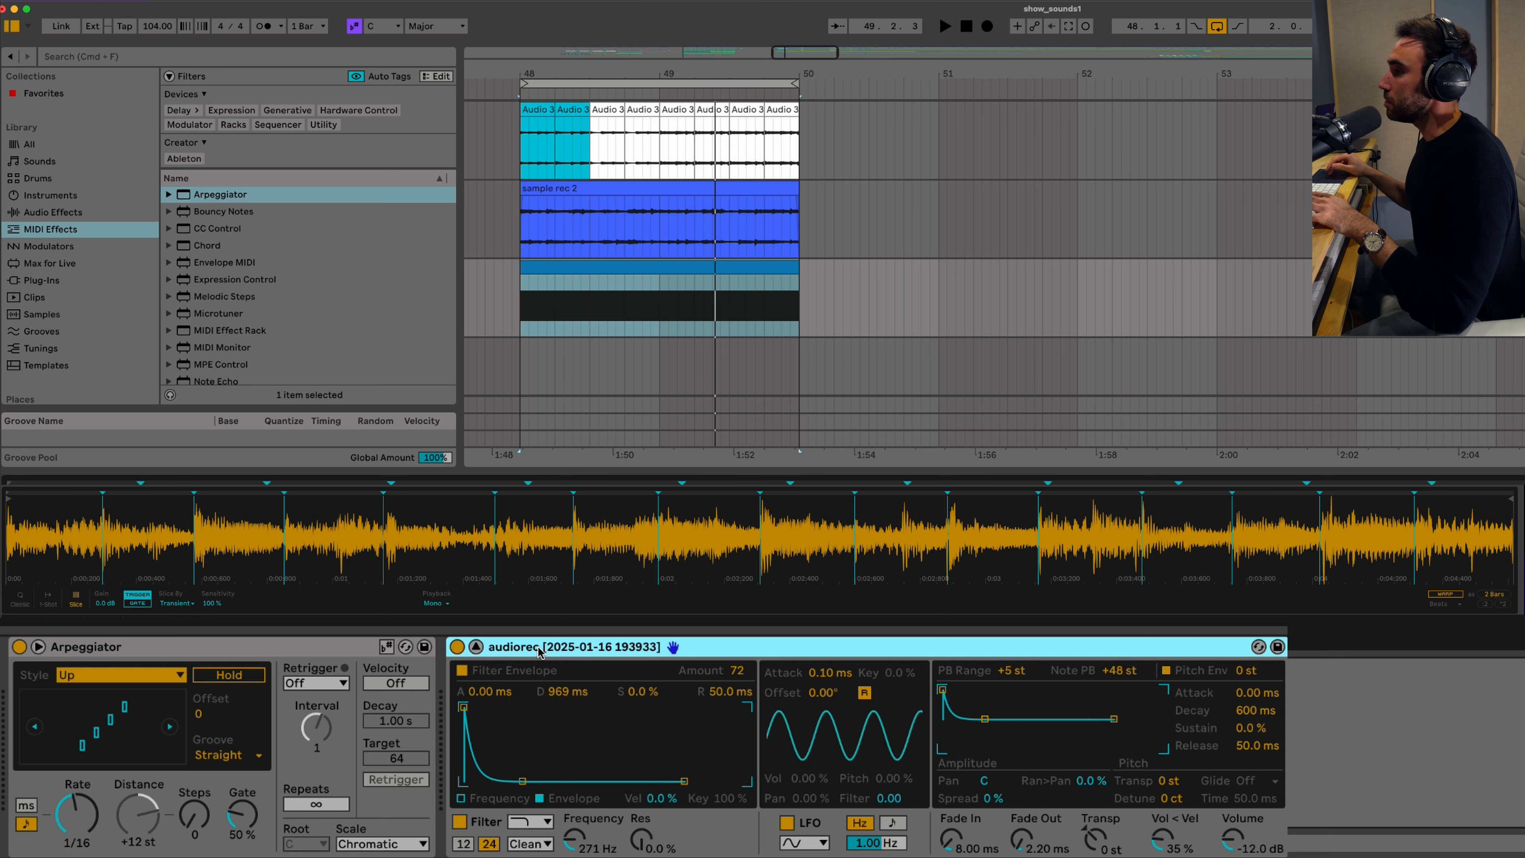
left_click(299, 649)
key("super+g")
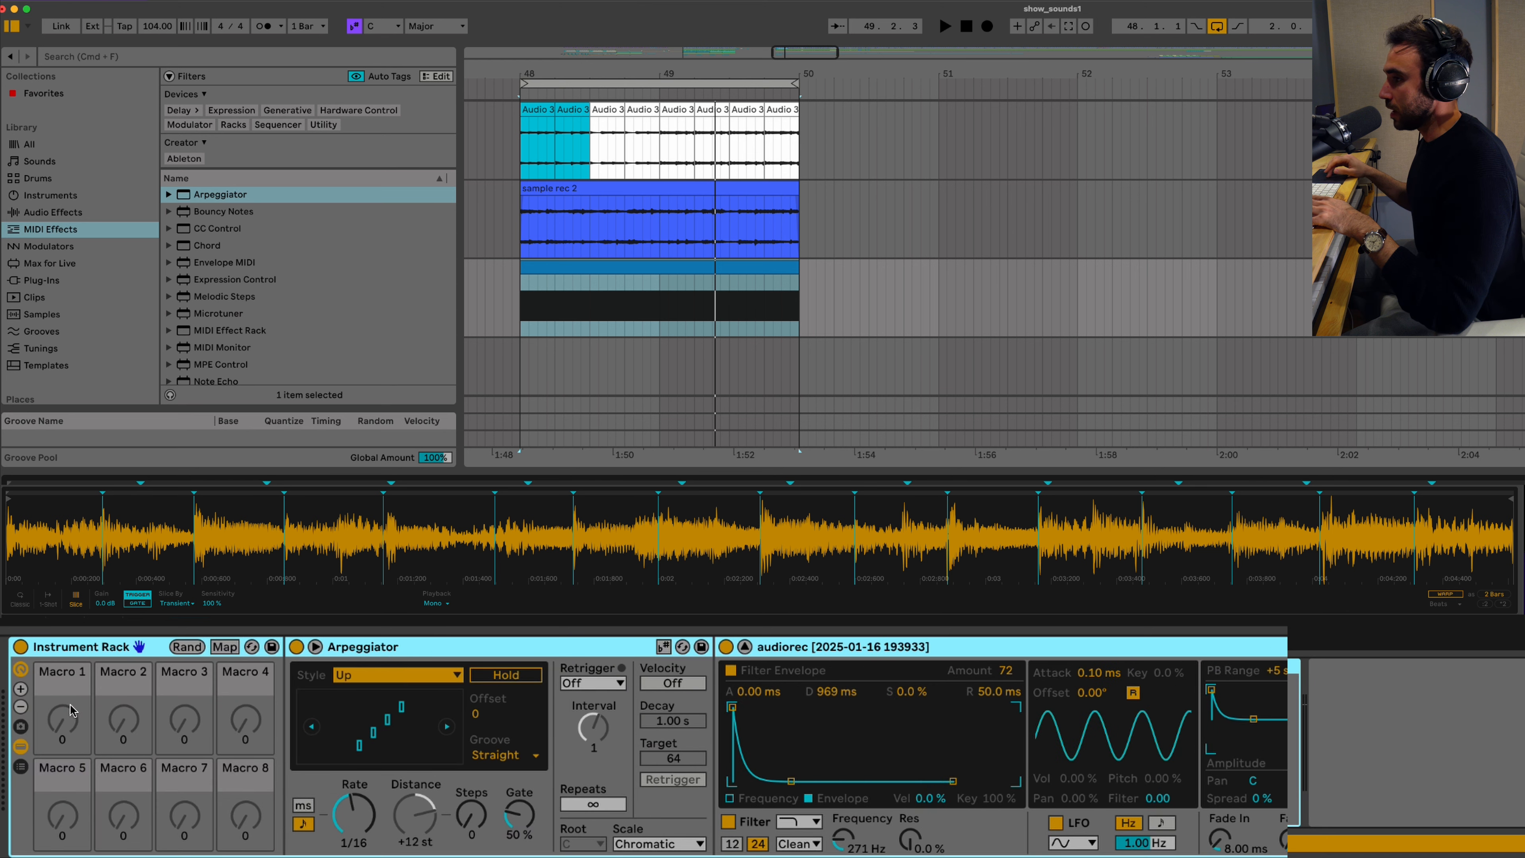
Step: Map the filter envelope's attack to Macro 1 and its decay to Macro 2 of the Instrument Rack
left_click(224, 647)
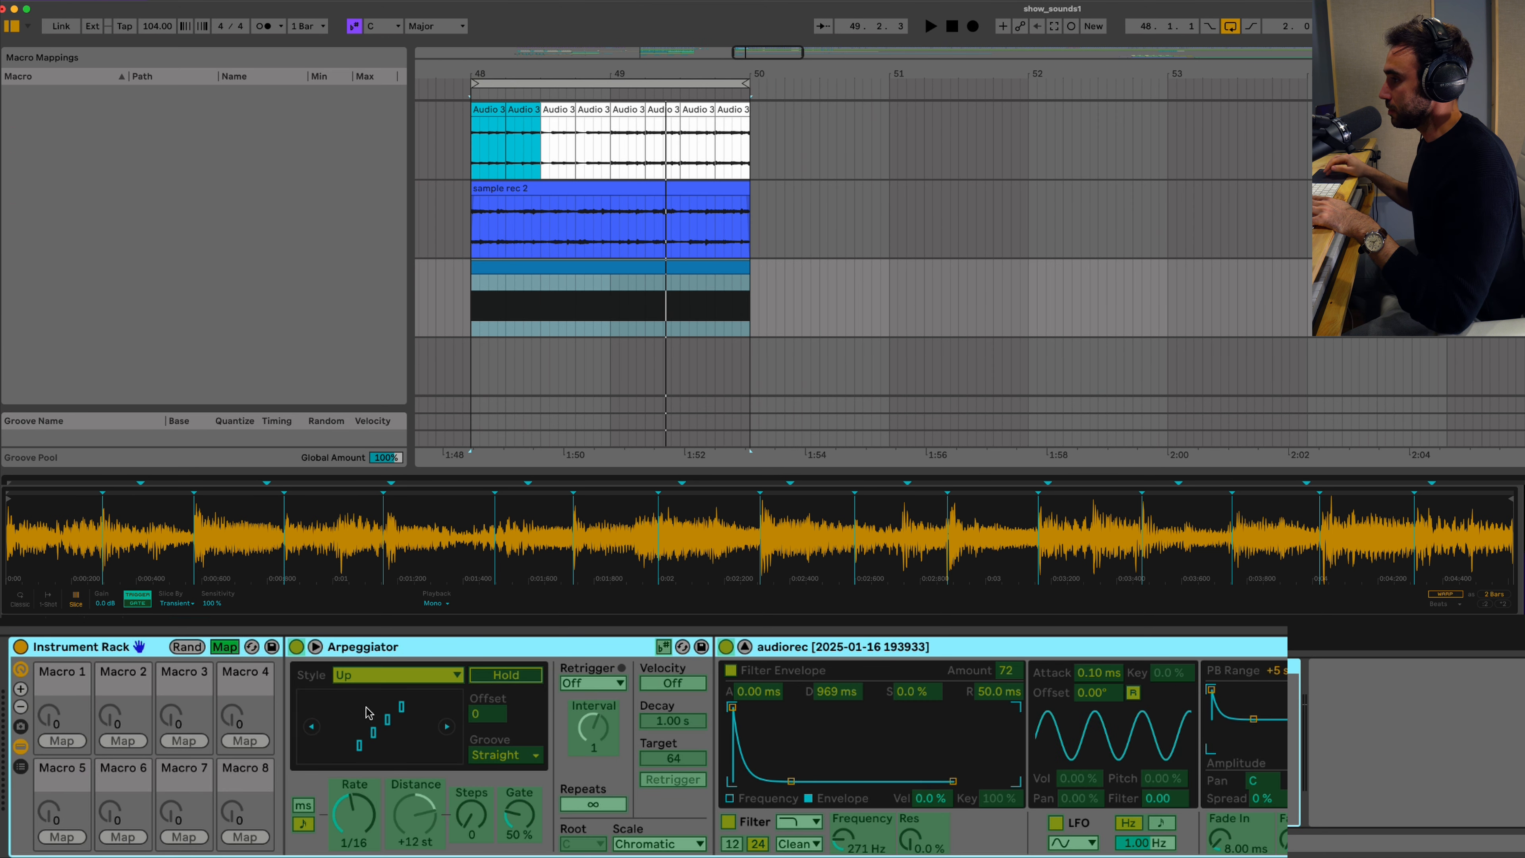
left_click(769, 693)
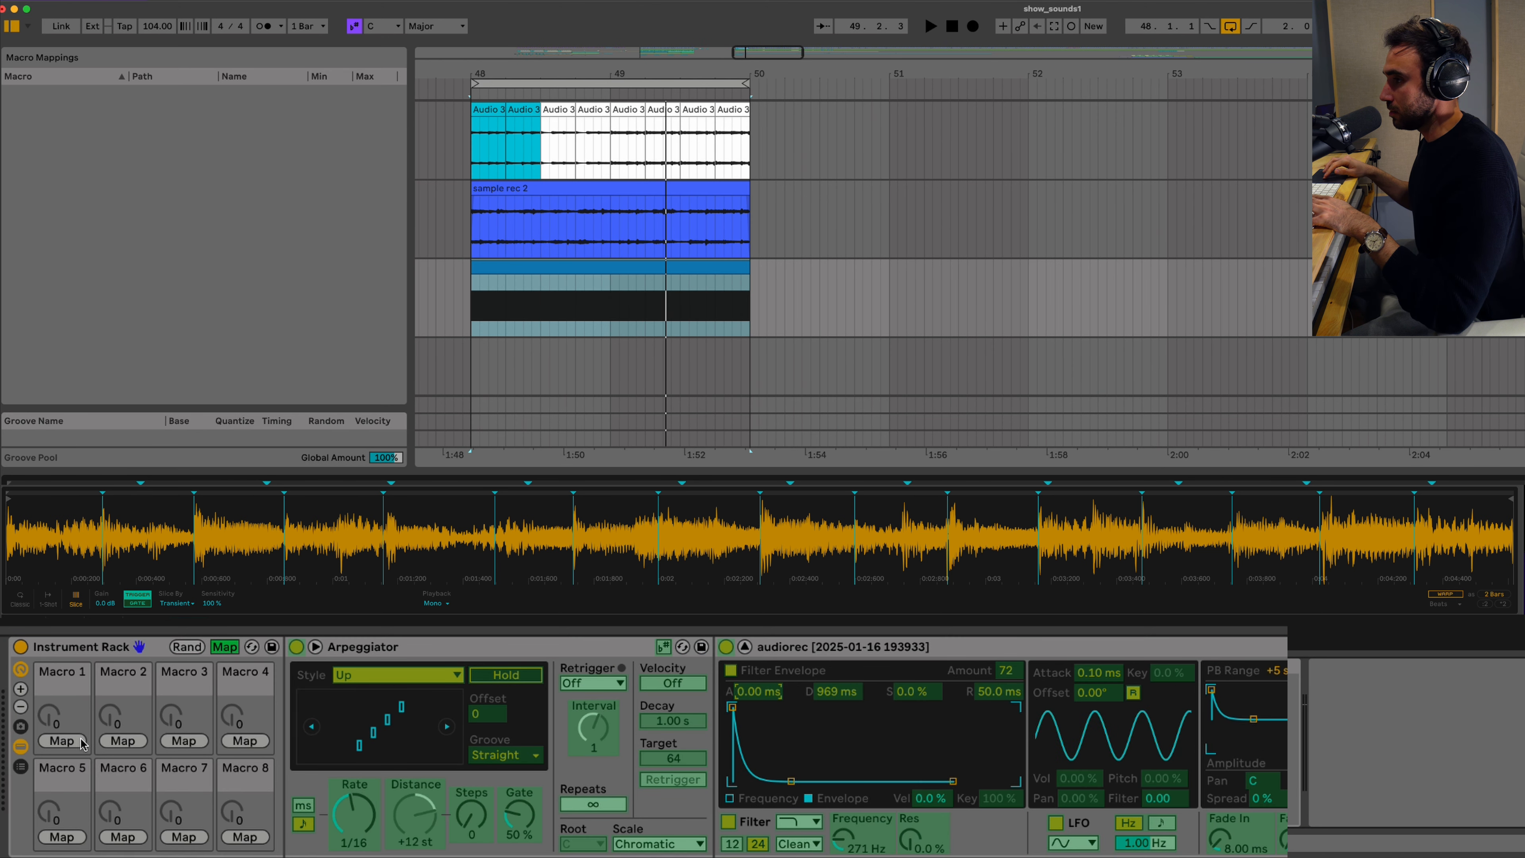
left_click(62, 740)
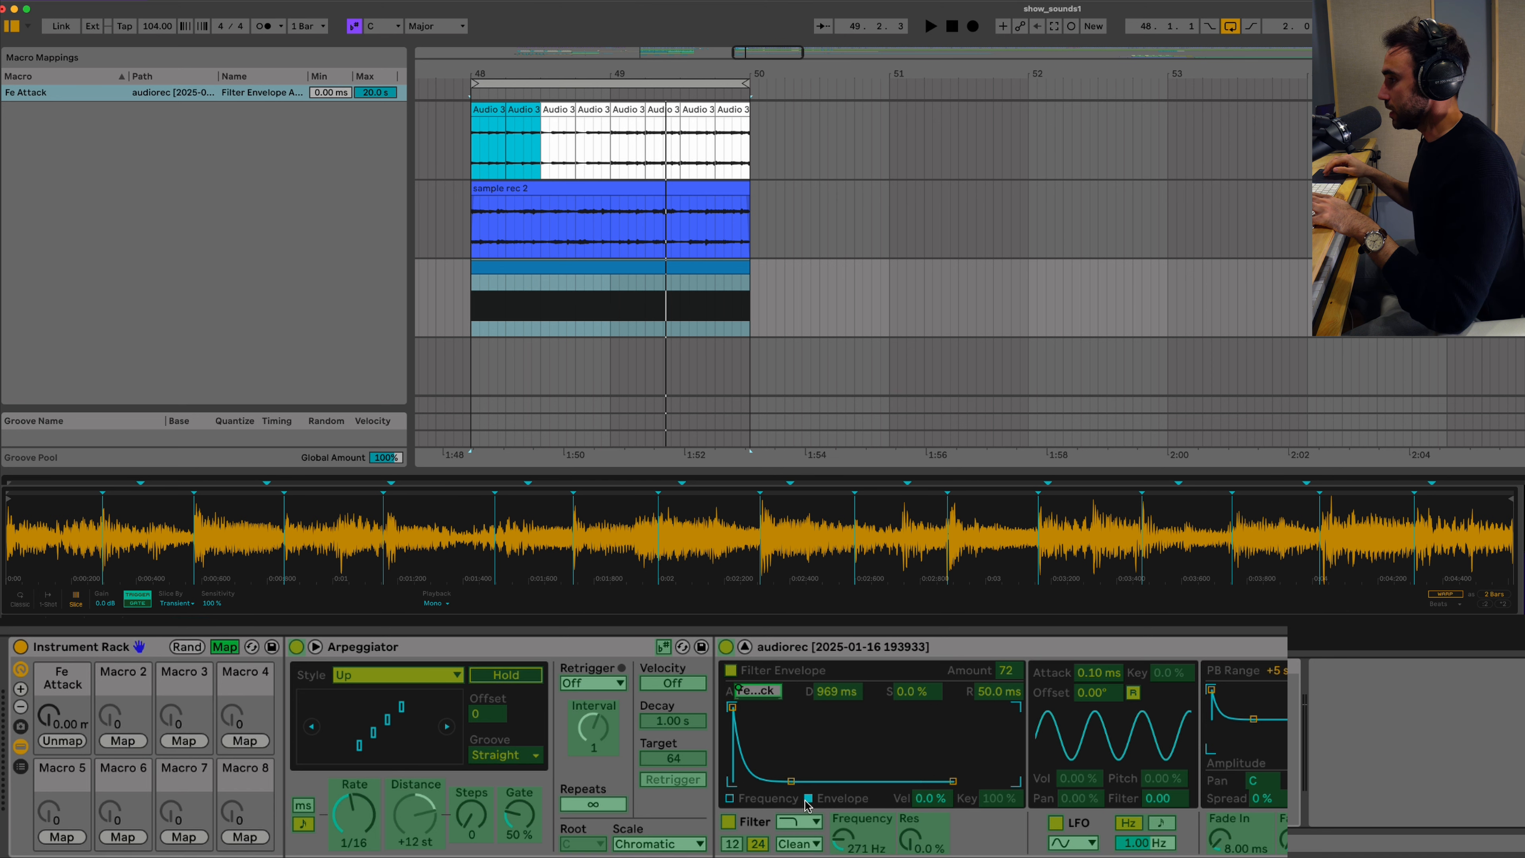
left_click(123, 741)
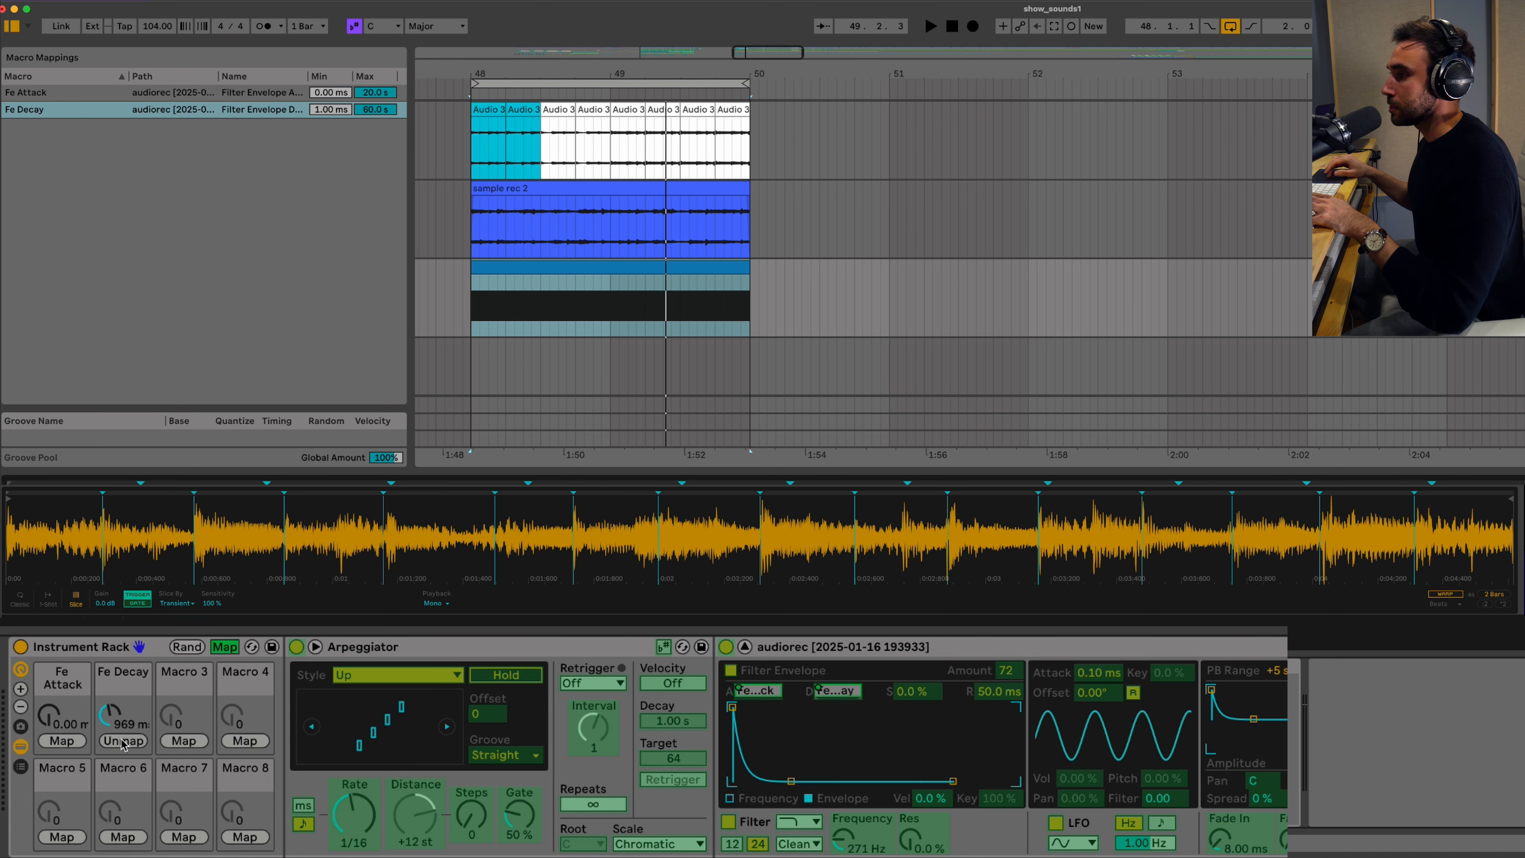
key("Escape")
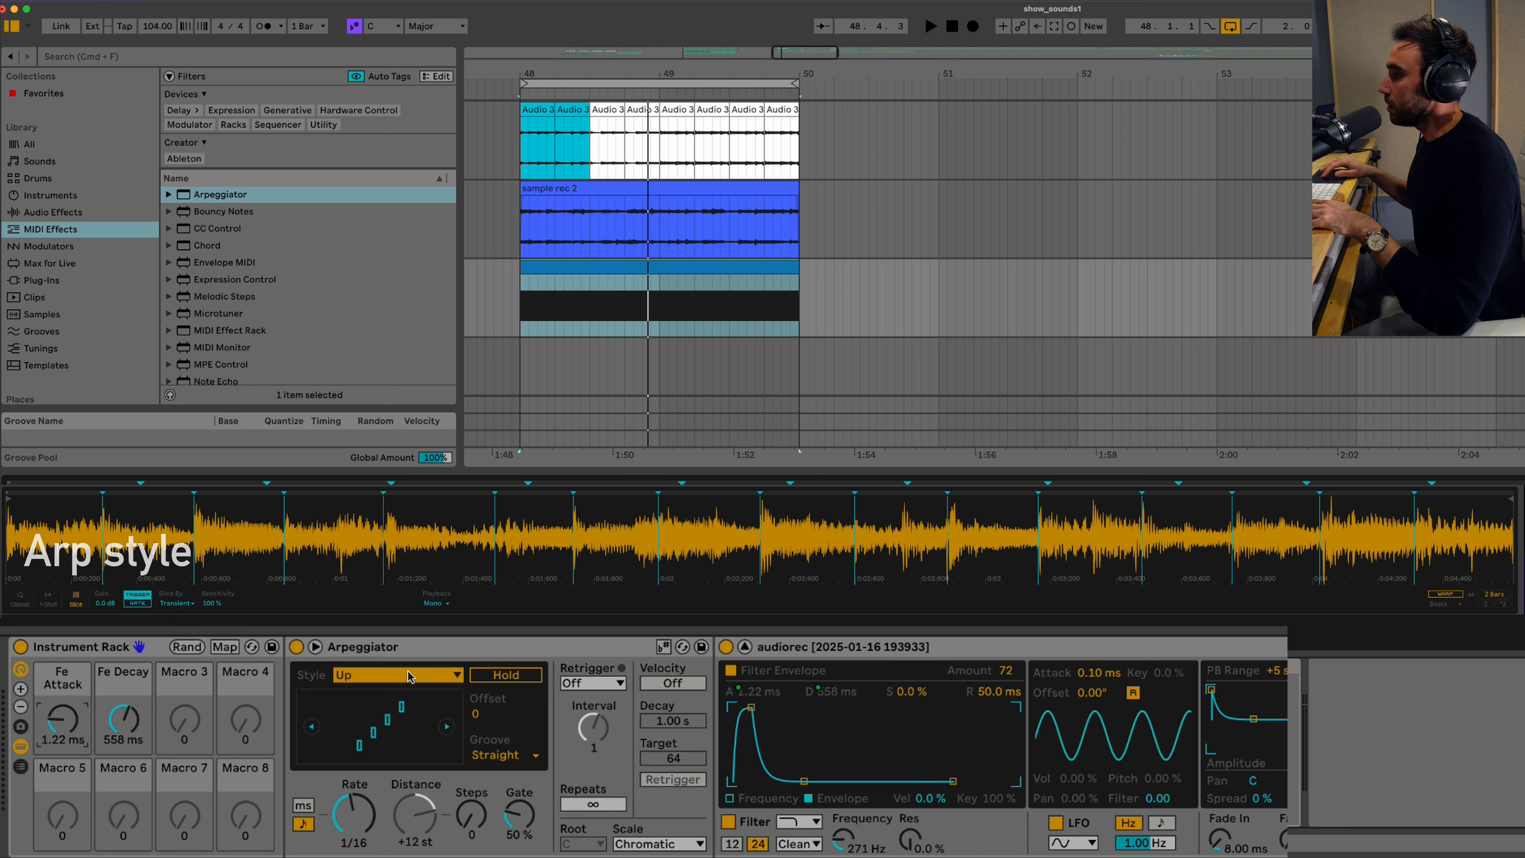
Step: Try the Arpeggiator at a 1/32 rate during playback and return it to 1/16
key("space")
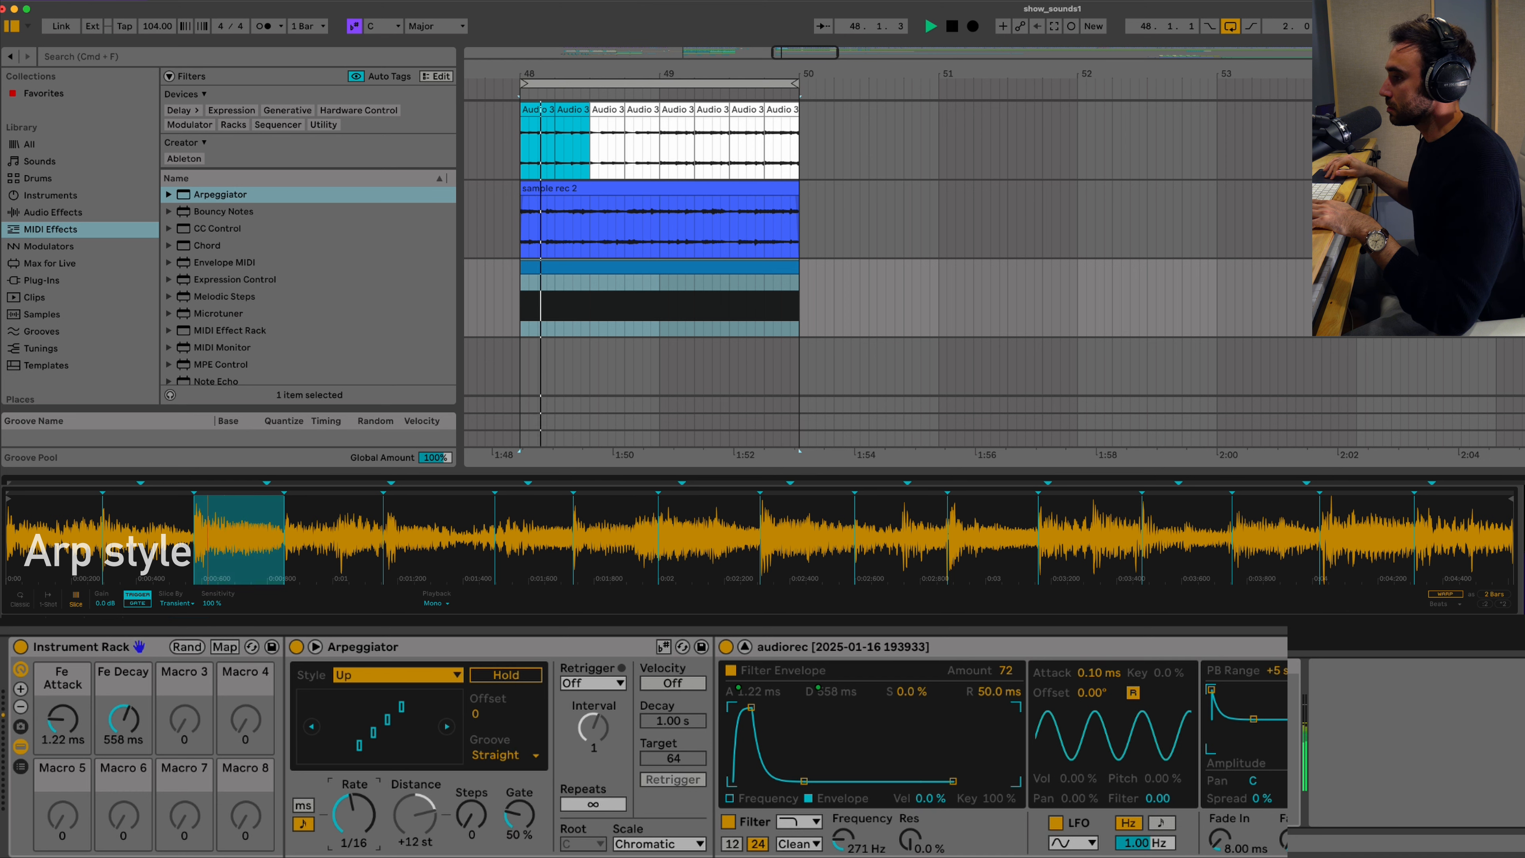
left_click_drag(356, 818, 356, 826)
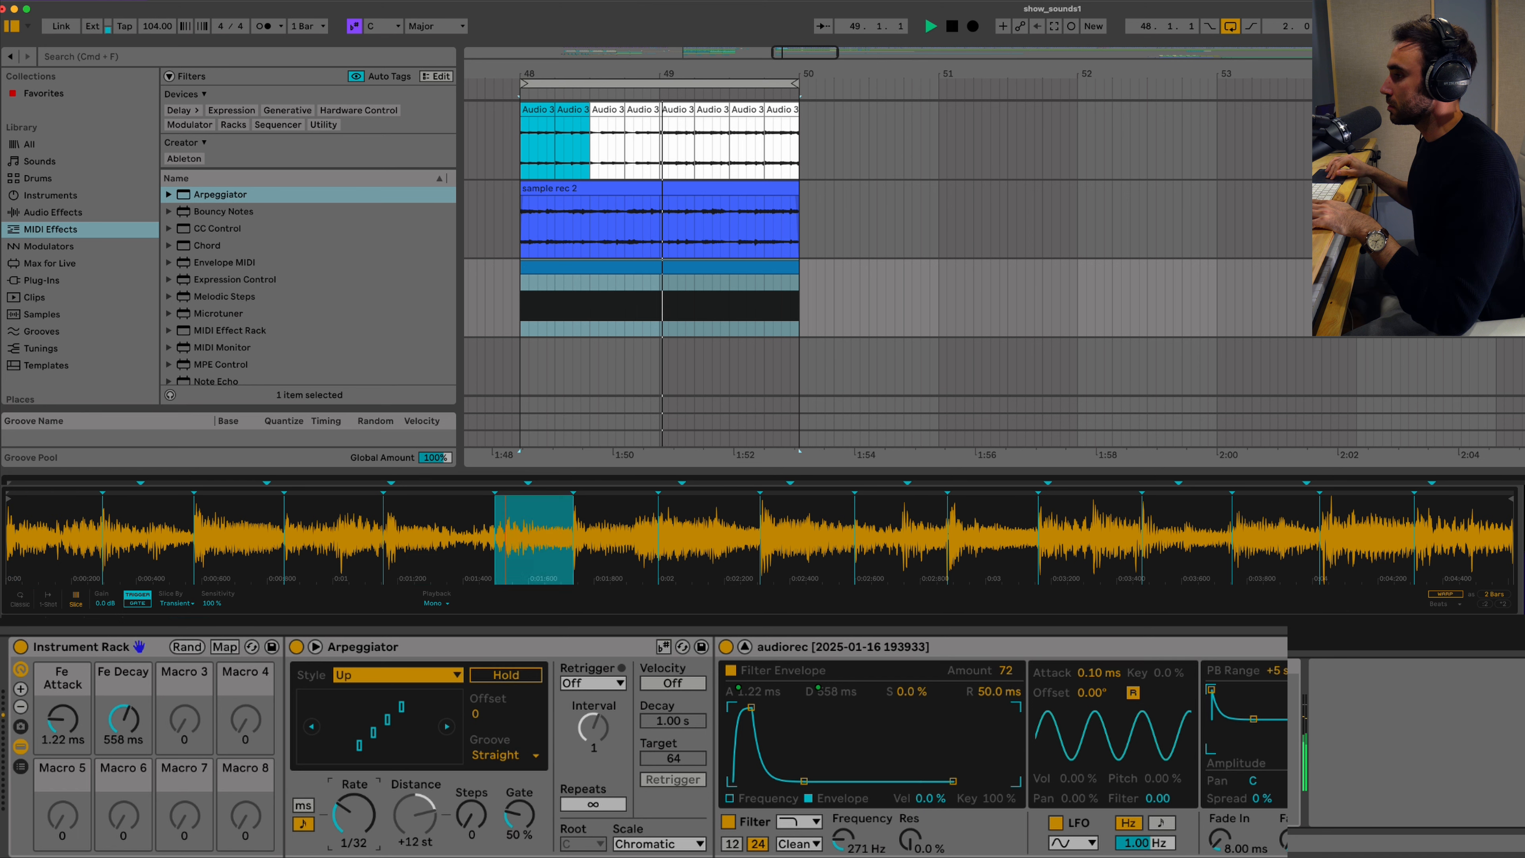
mouse_move(354, 816)
left_mouse_down()
mouse_move(354, 801)
mouse_move(356, 822)
left_mouse_up()
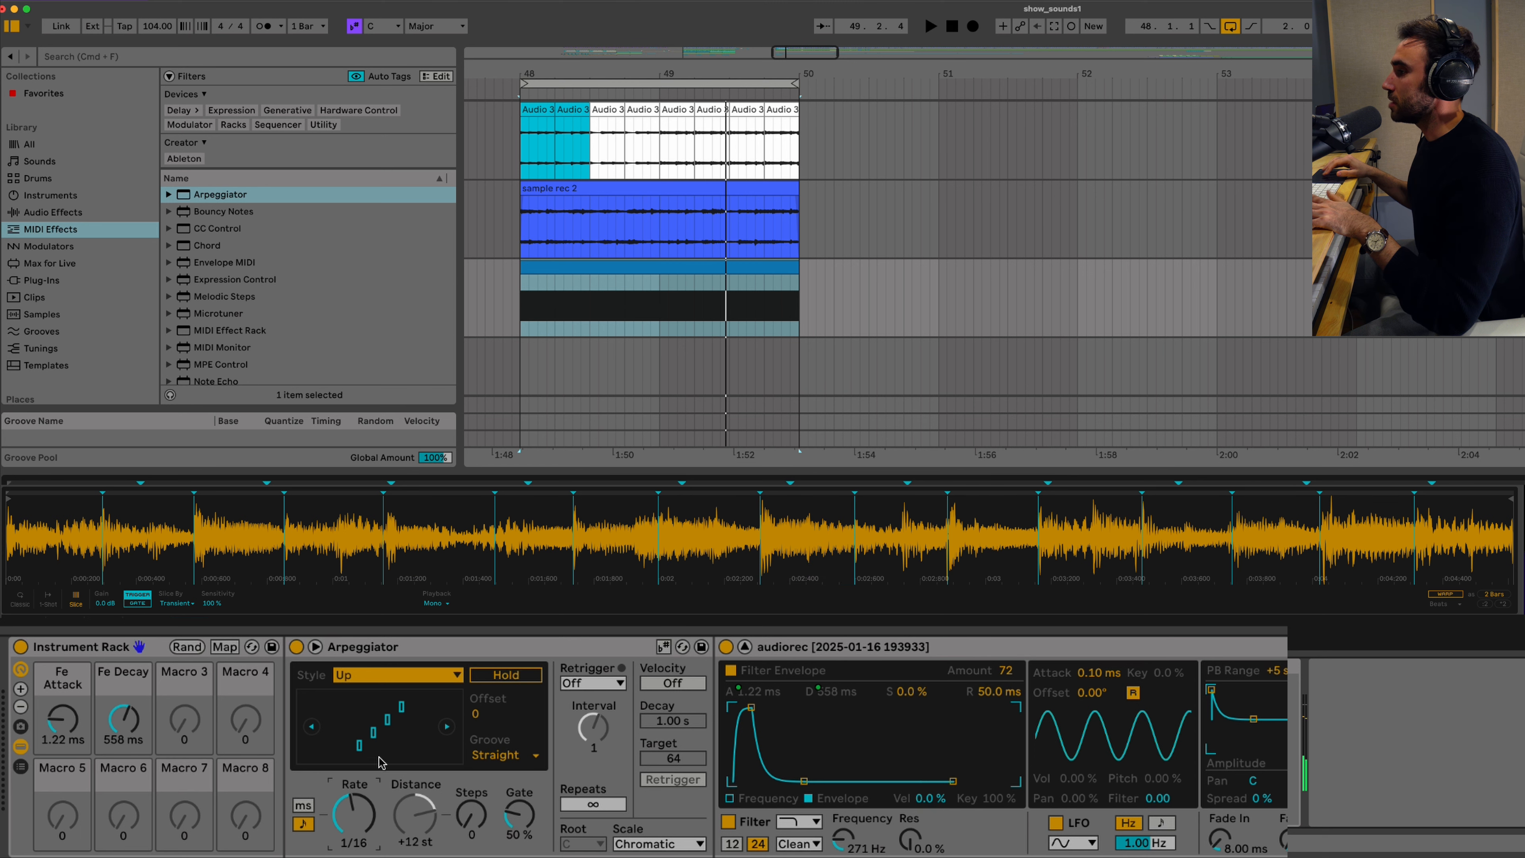
Step: Set the Arpeggiator style to Con & Diverge and the macros to 0.00 ms attack and 304 ms decay
left_click(350, 677)
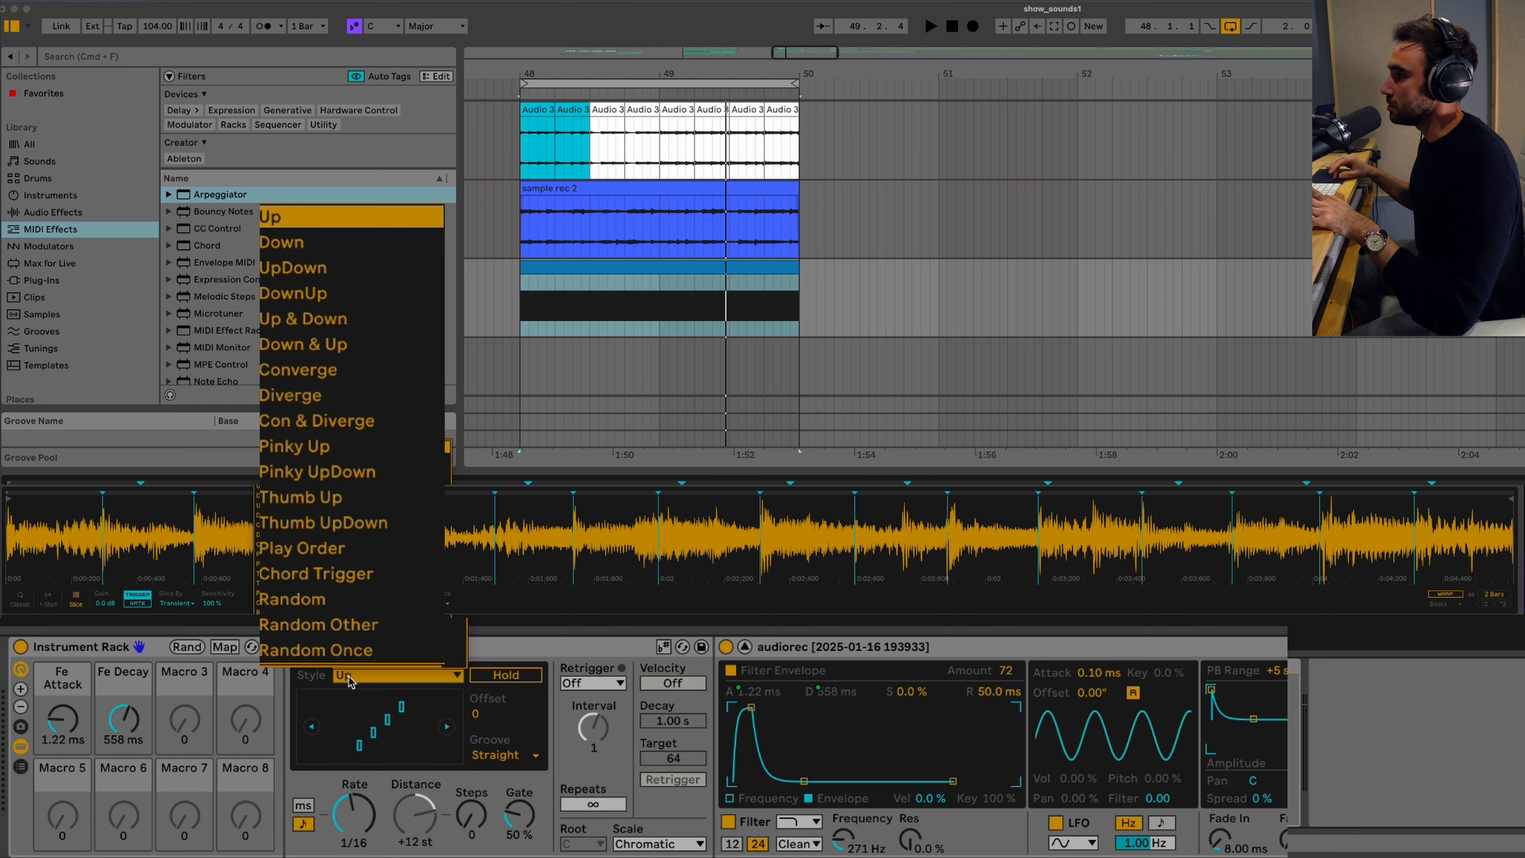
left_click(324, 422)
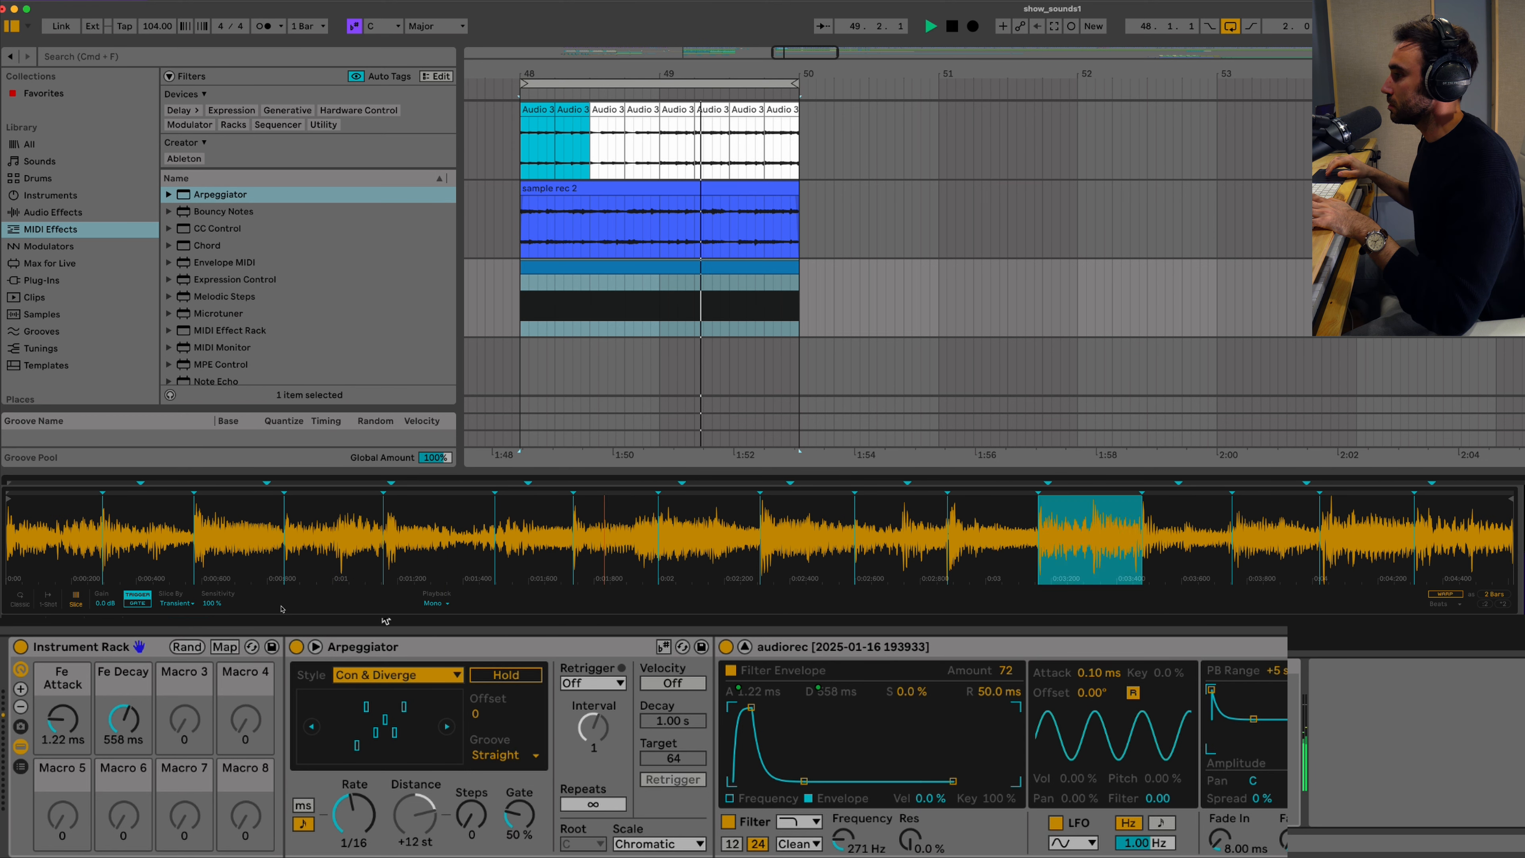
left_click_drag(63, 720, 124, 709)
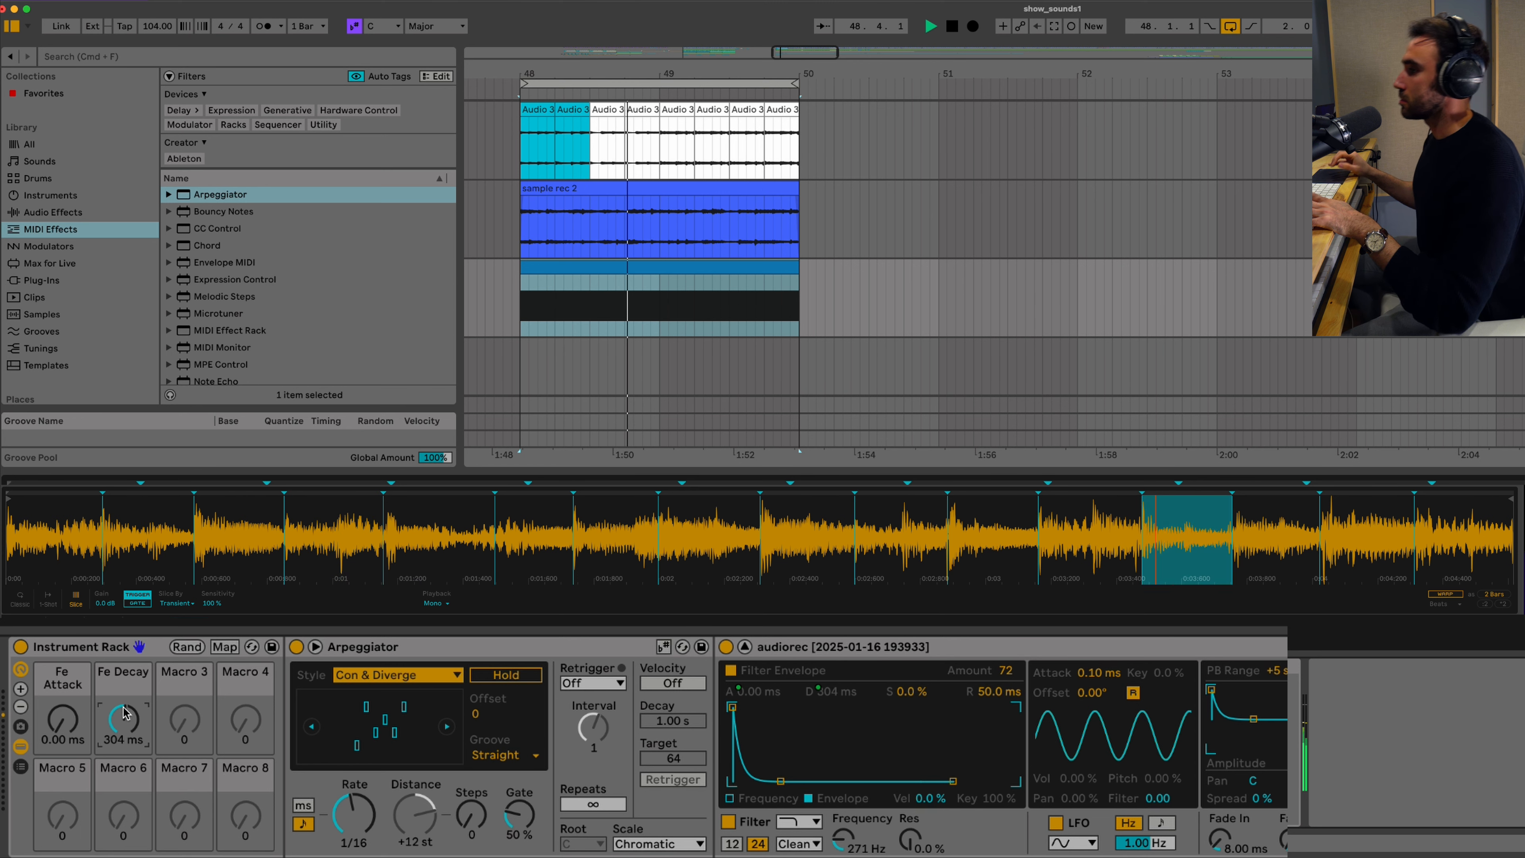
key("space")
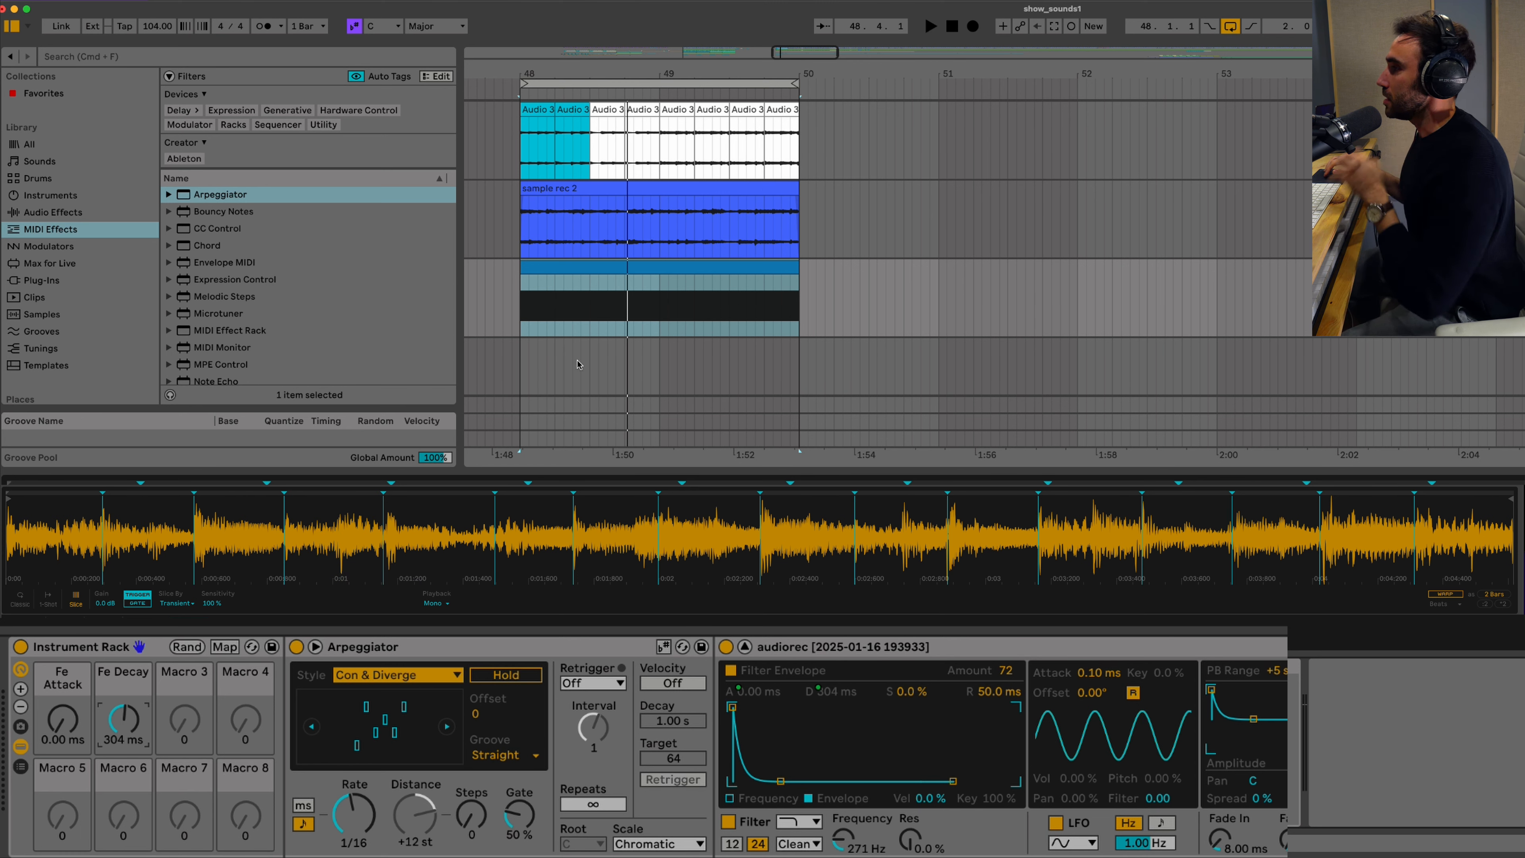
Step: Duplicate the two-bar MIDI clip so the copy starts at bar 50
left_click(600, 267)
key("super+d")
left_click(757, 305)
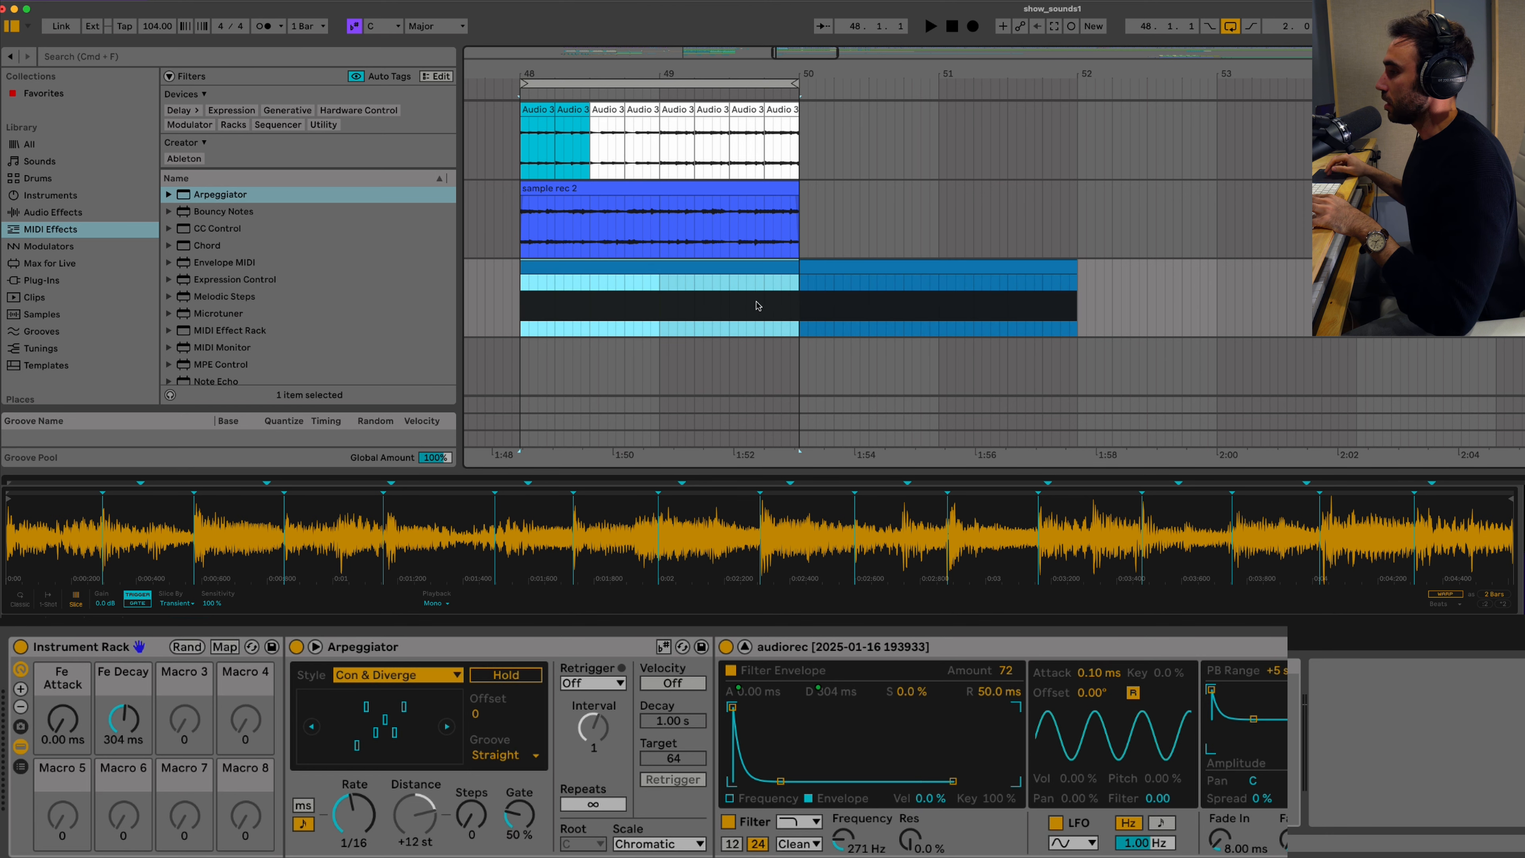
Step: Automate the Arpeggiator style as Up over the first MIDI clip and Con & Diverge over its copy, and play both clips
key("a")
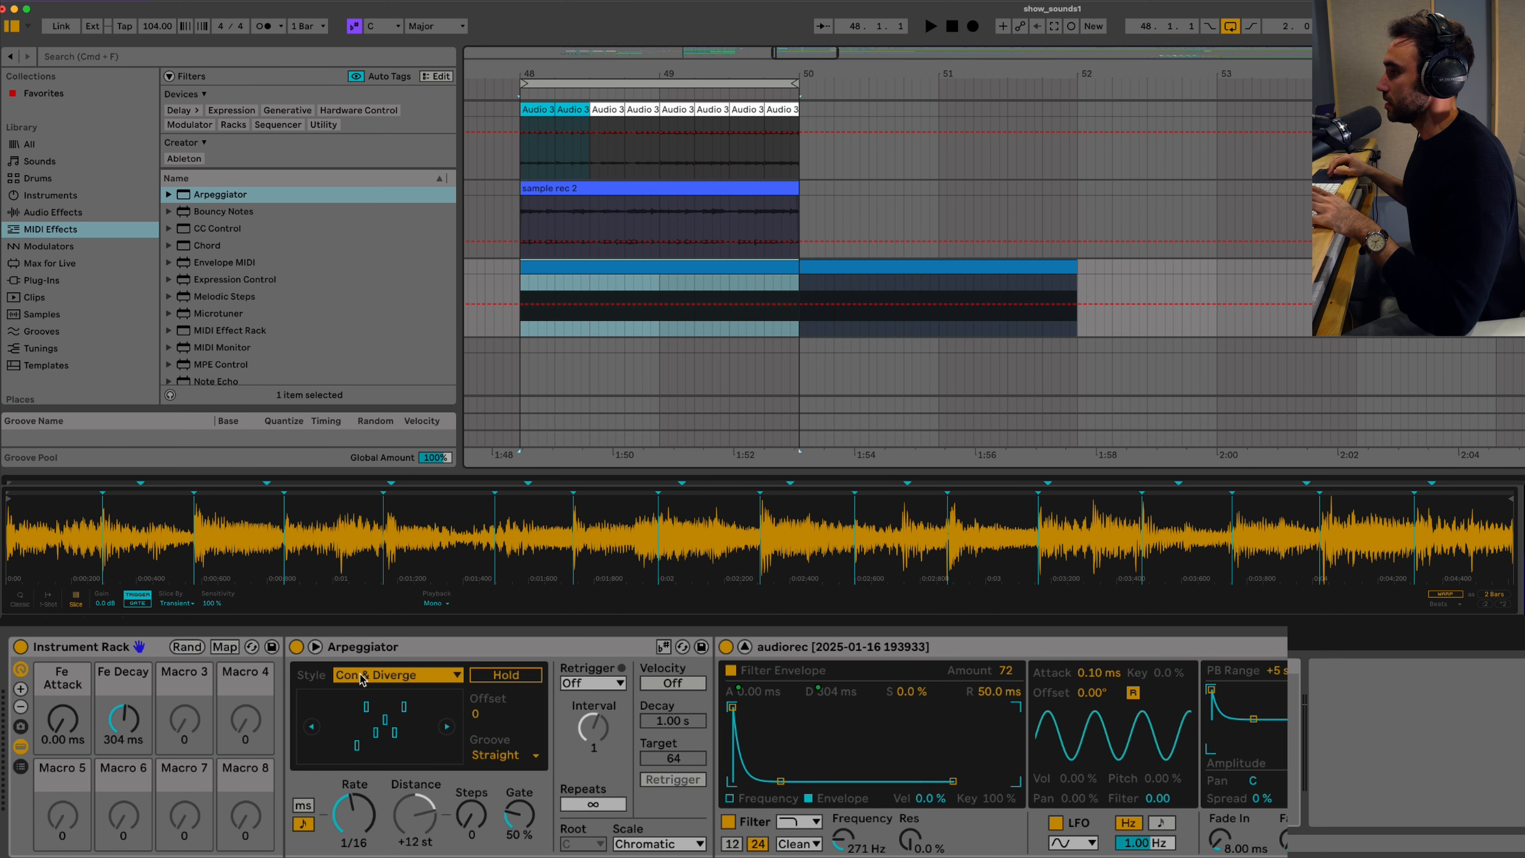
left_click(363, 679)
left_click(307, 216)
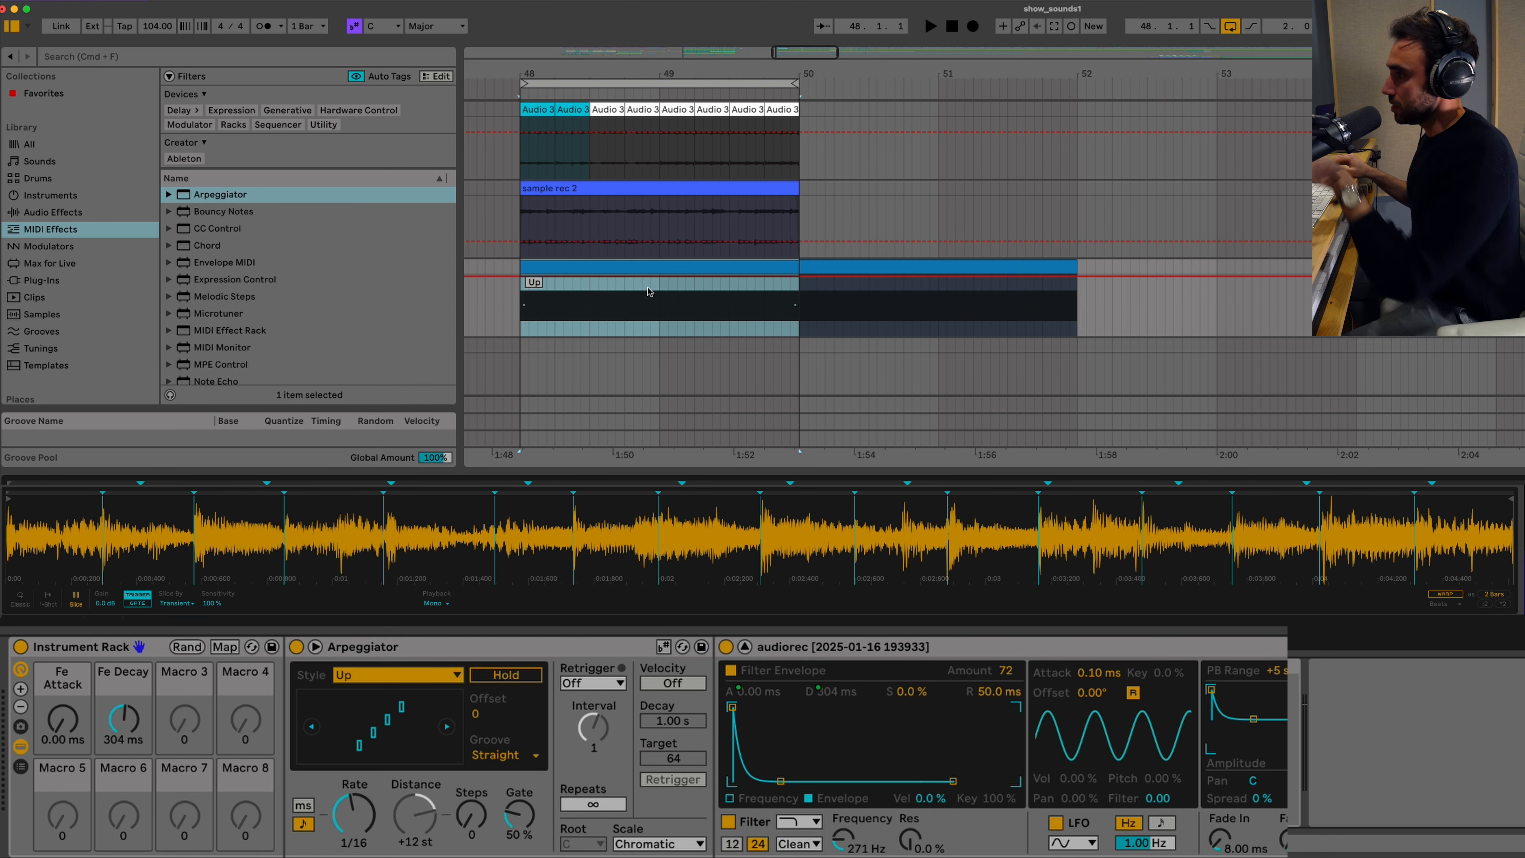
left_click(877, 267)
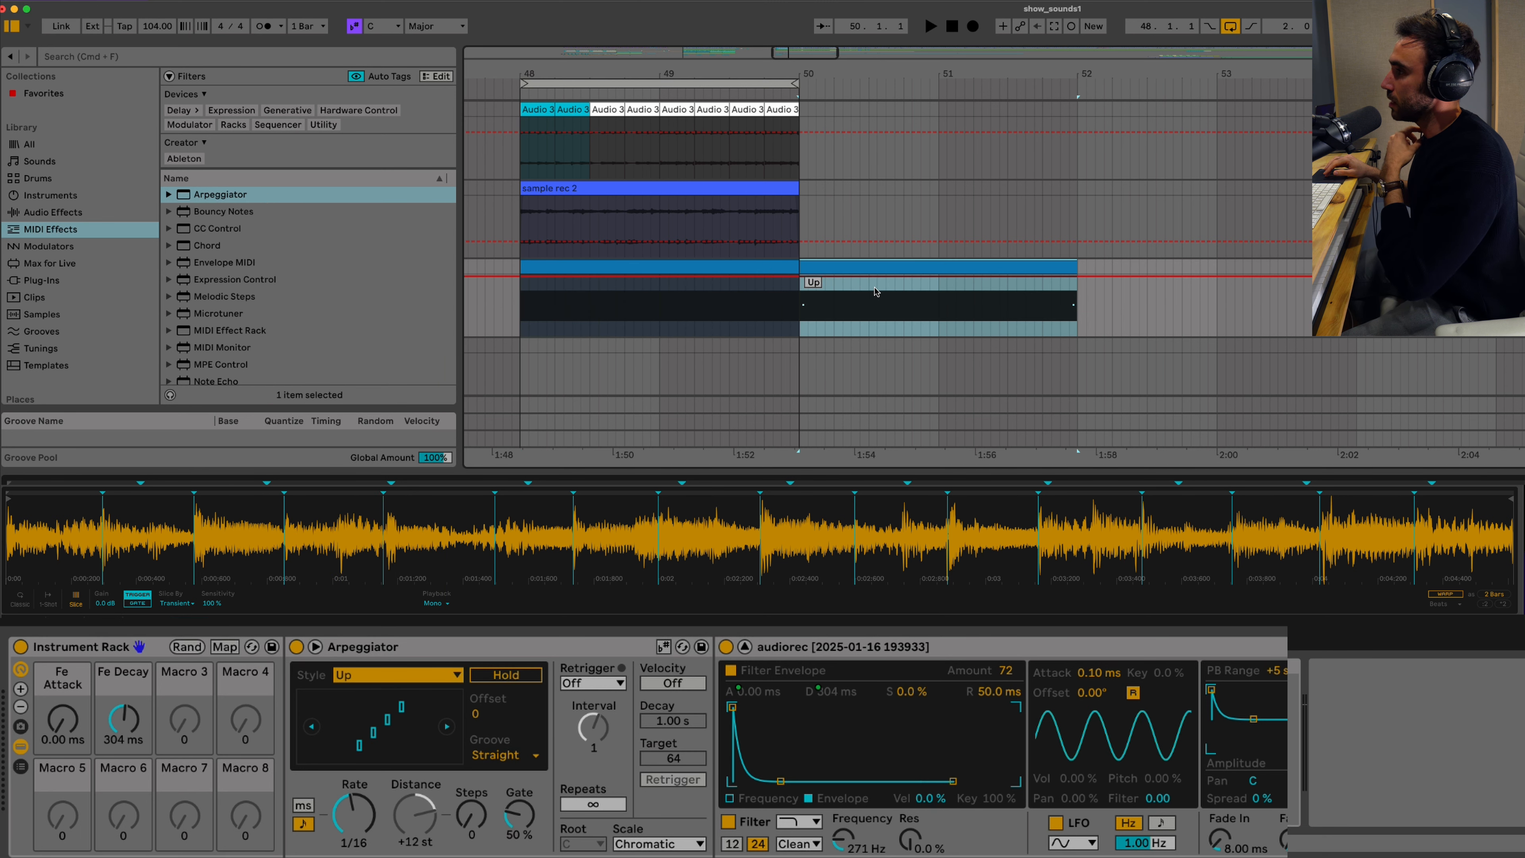
left_click_drag(875, 289, 875, 300)
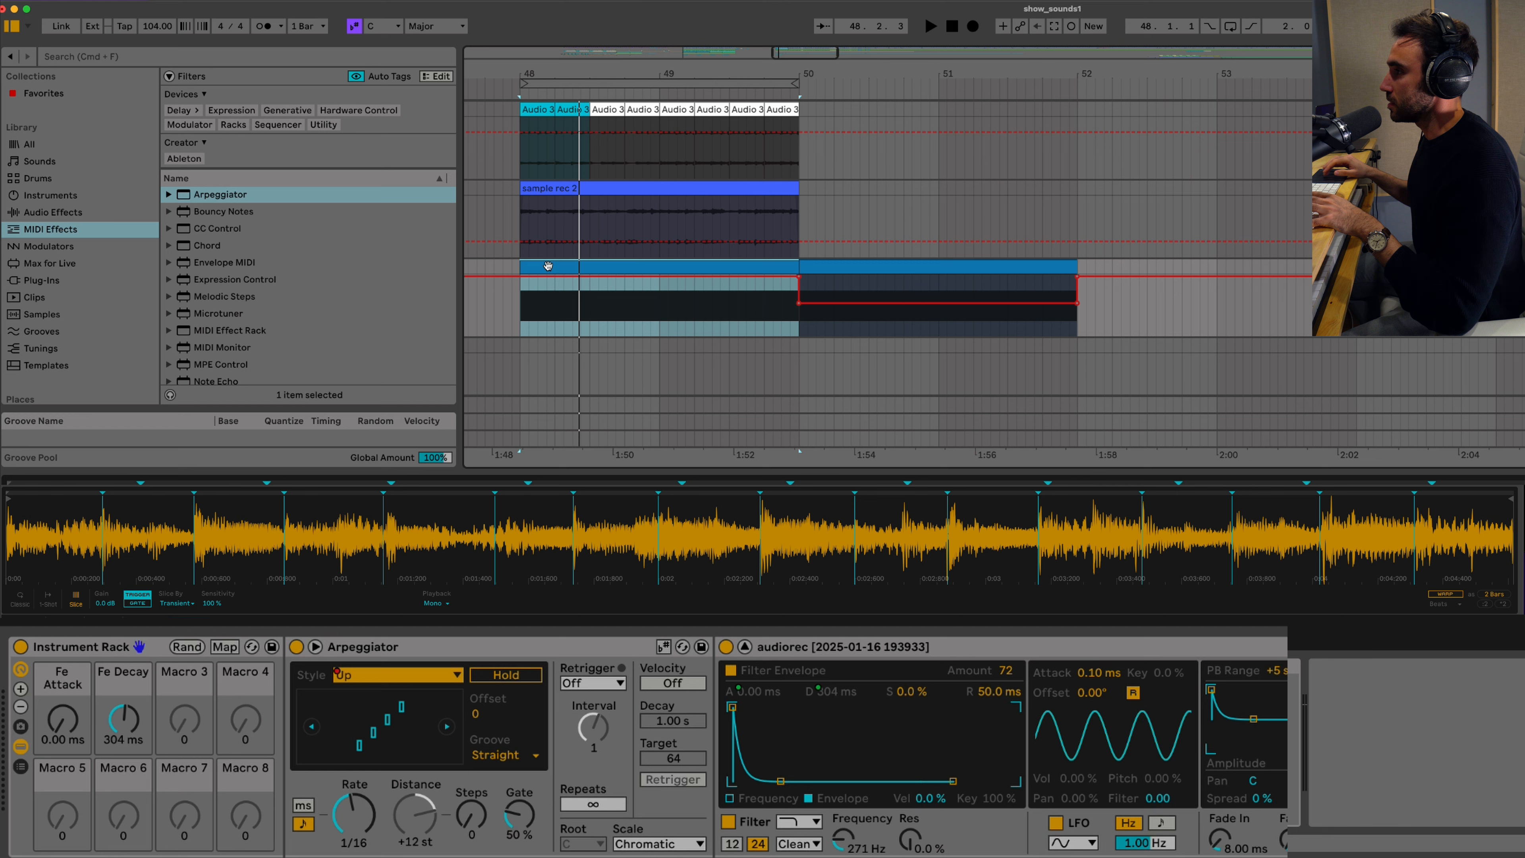
key("space")
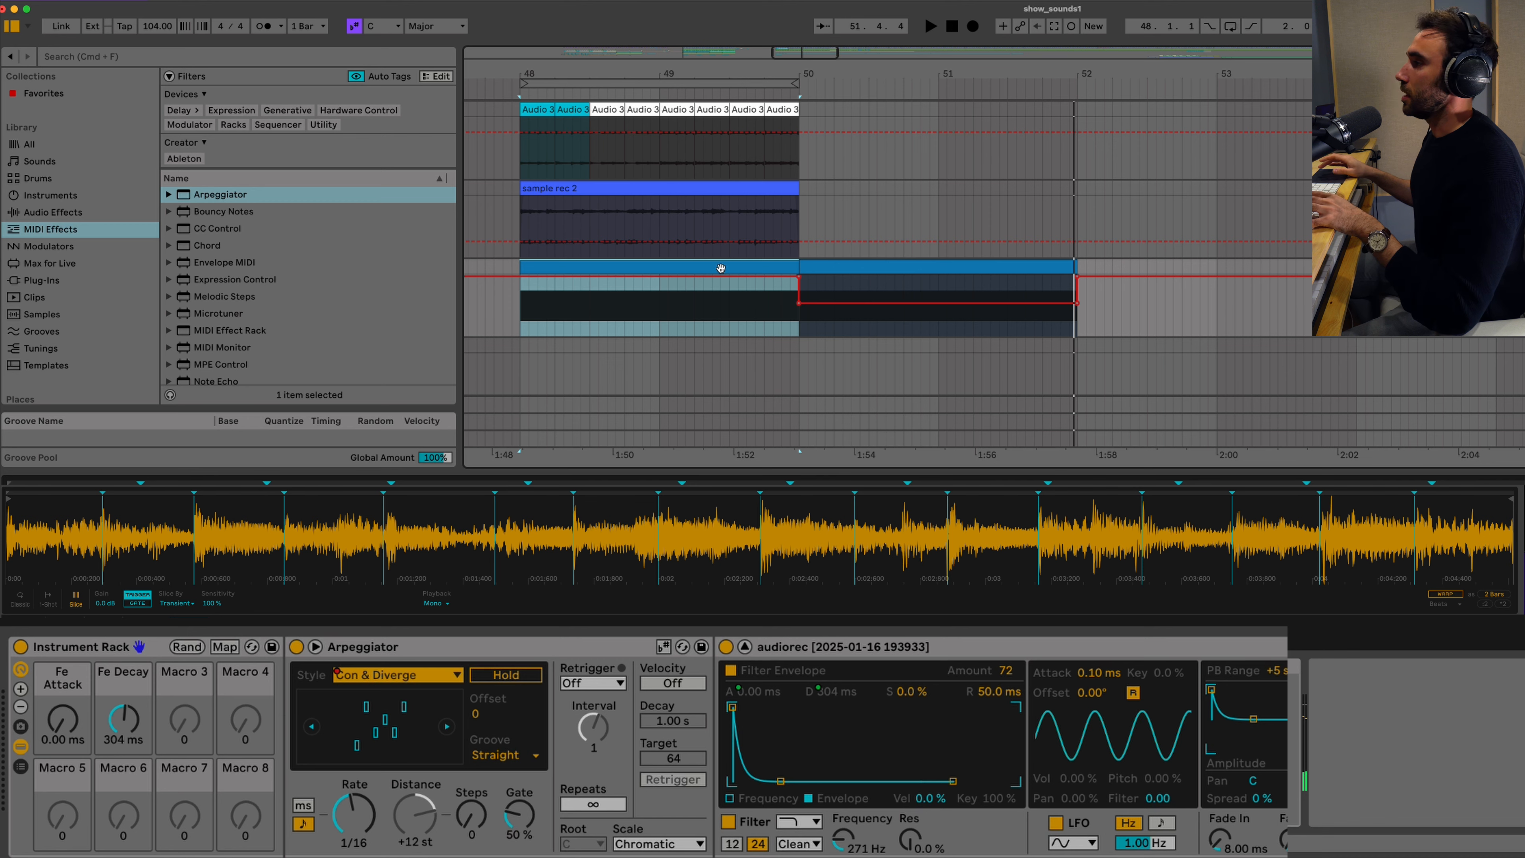
Step: Hide the automation and move both MIDI clips along the track to start at bar 50
key("a")
left_click(828, 267)
scroll(710, 302, "up", 6)
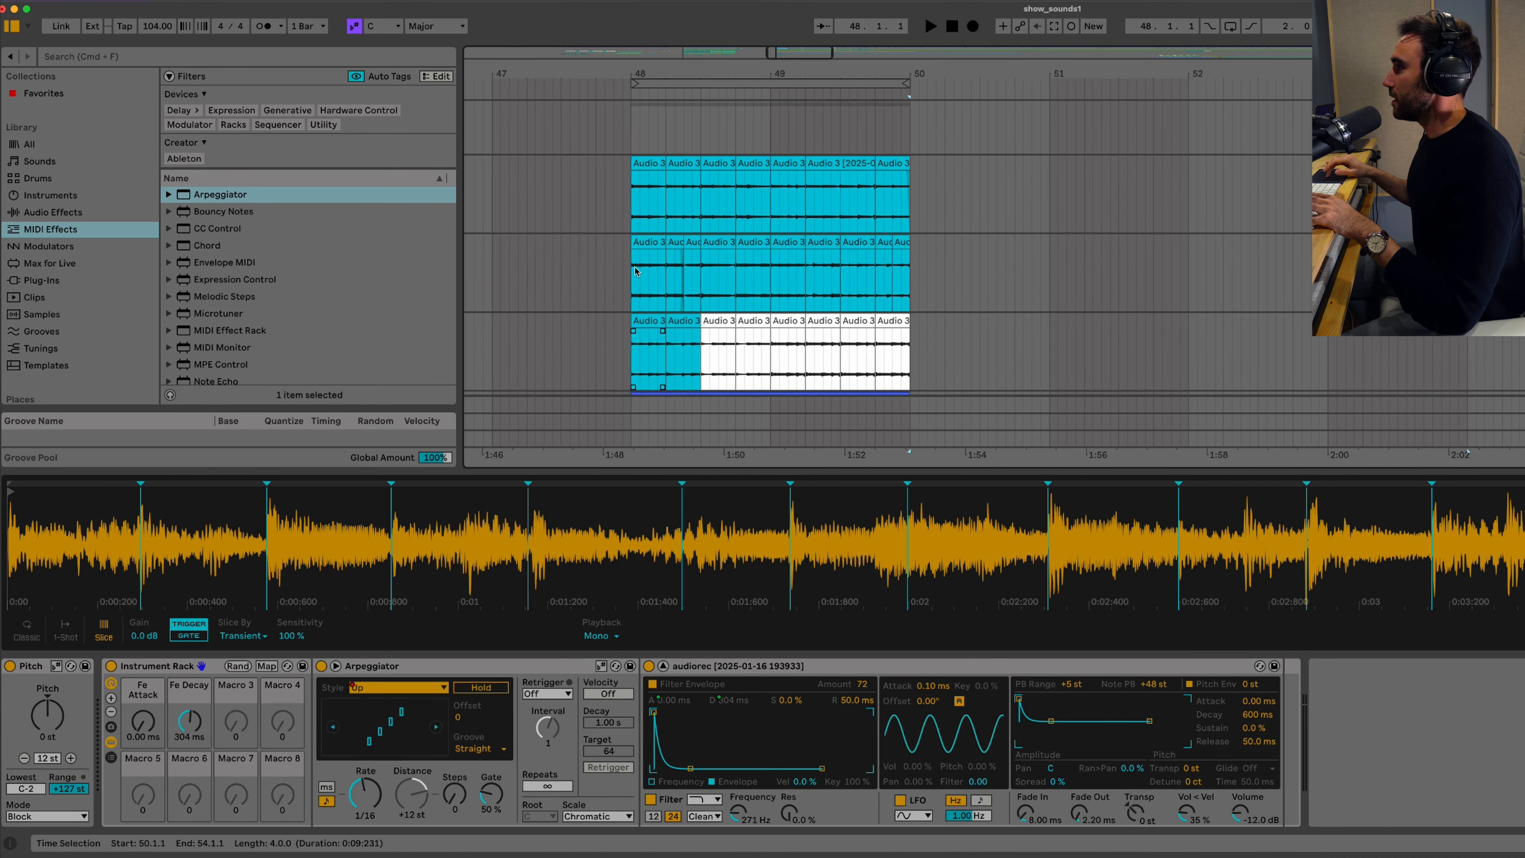
left_click(625, 220)
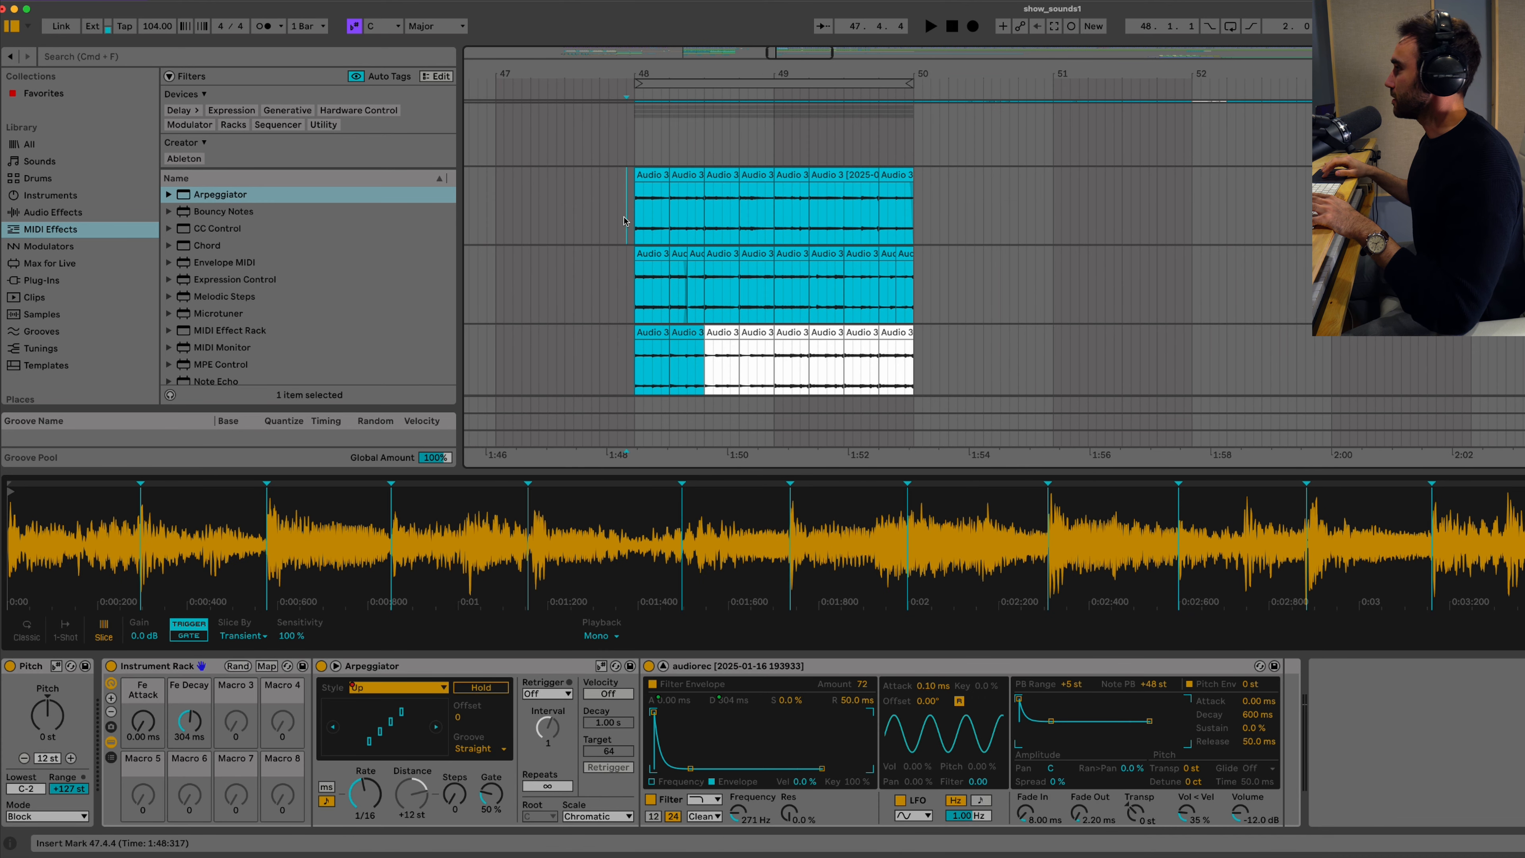
scroll(742, 201, "down", 3)
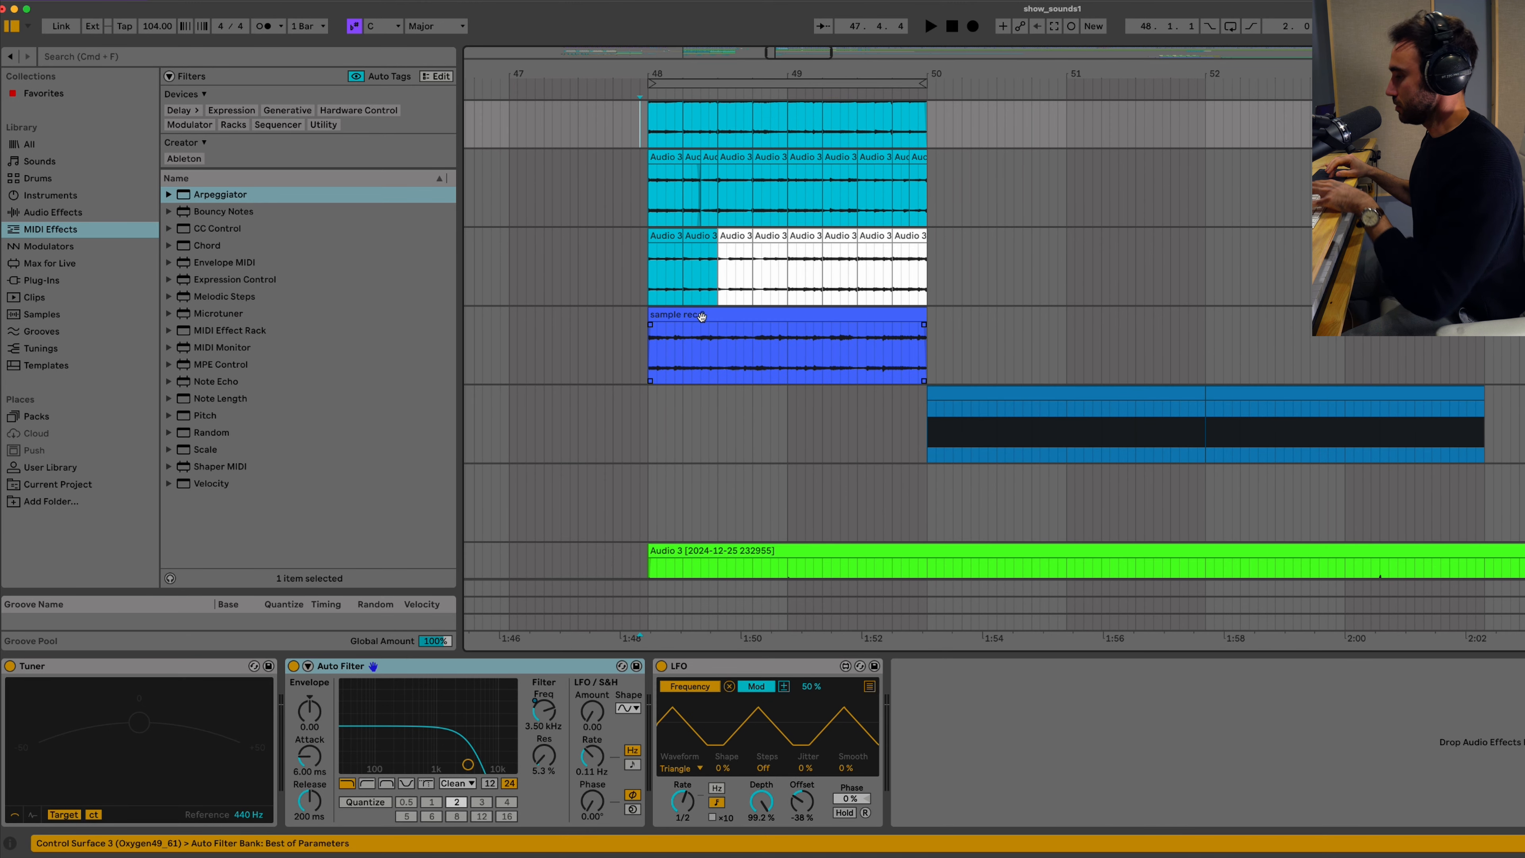
Step: Deactivate the sample rec 2 clip and play the arrangement from bar 48
left_click(702, 316)
key("0")
scroll(773, 300, "up", 5)
left_click(659, 228)
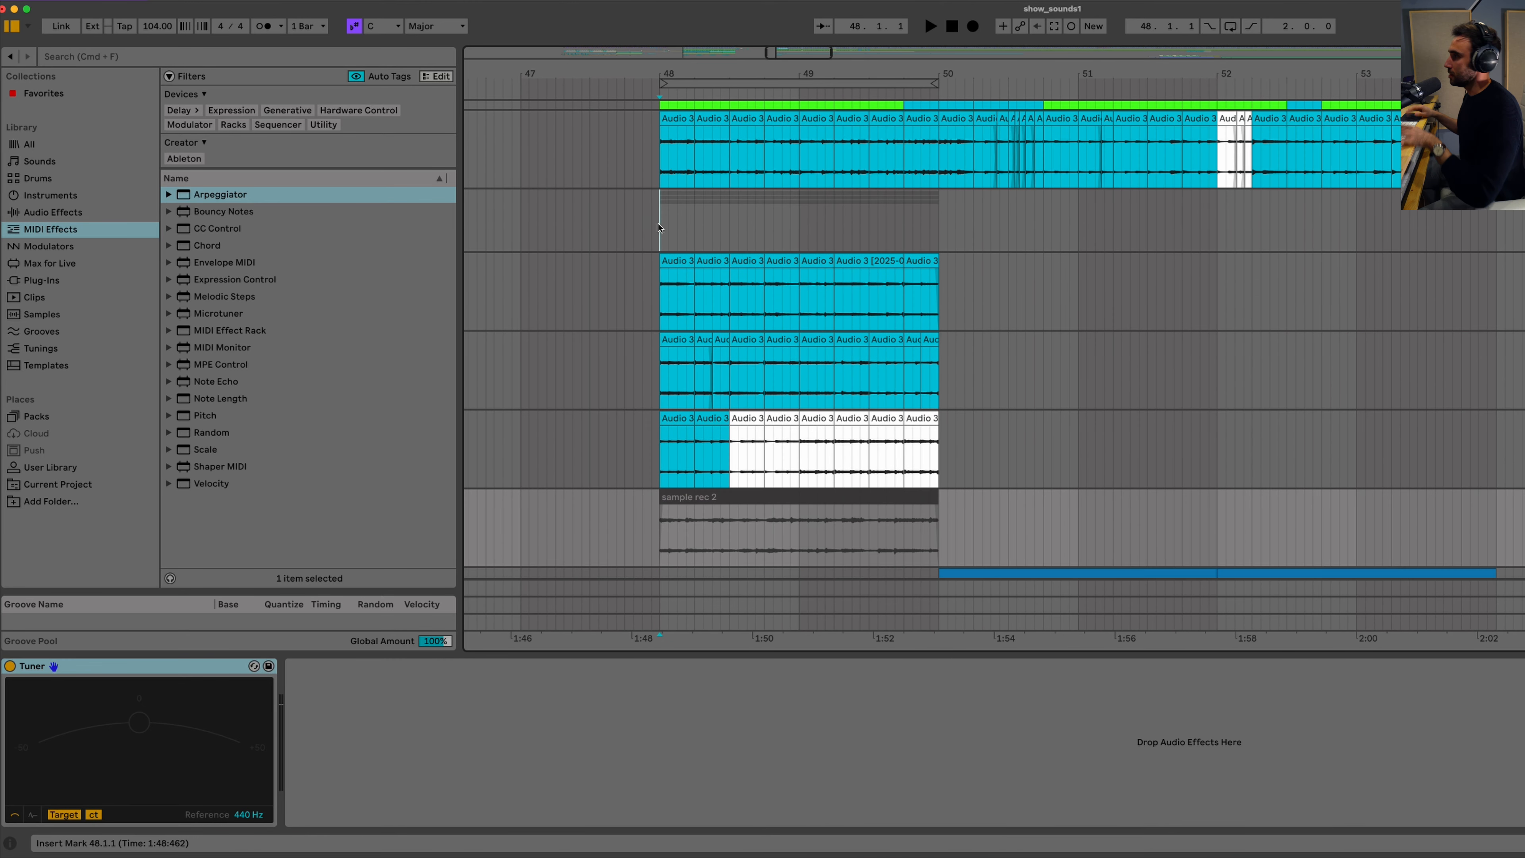
key("space")
scroll(732, 229, "down", 1)
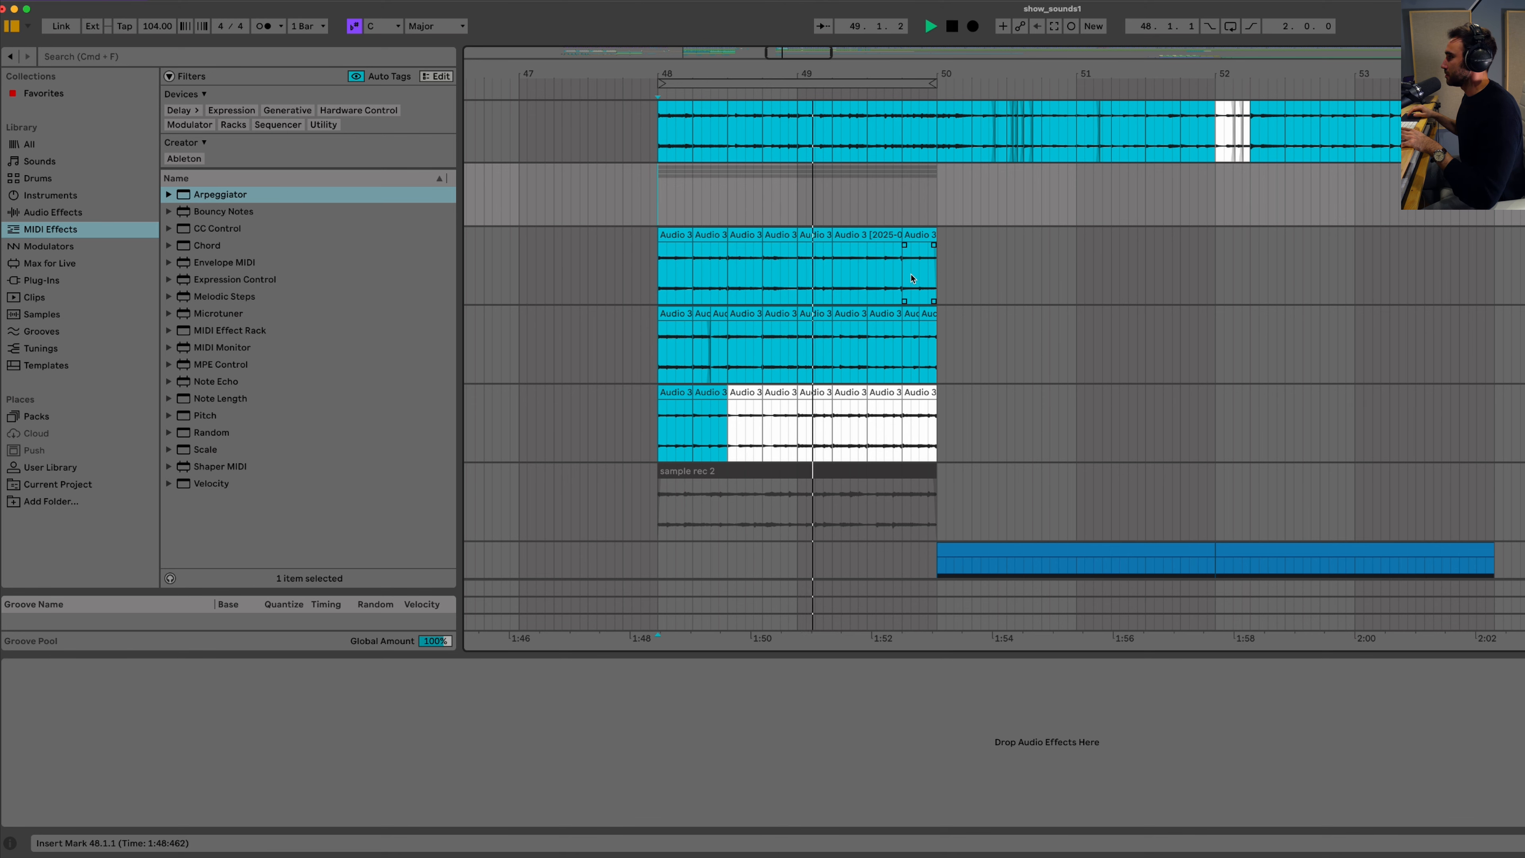
scroll(915, 265, "down", 1)
scroll(913, 255, "down", 1)
scroll(907, 234, "right", 1)
scroll(899, 204, "up", 1)
key("space")
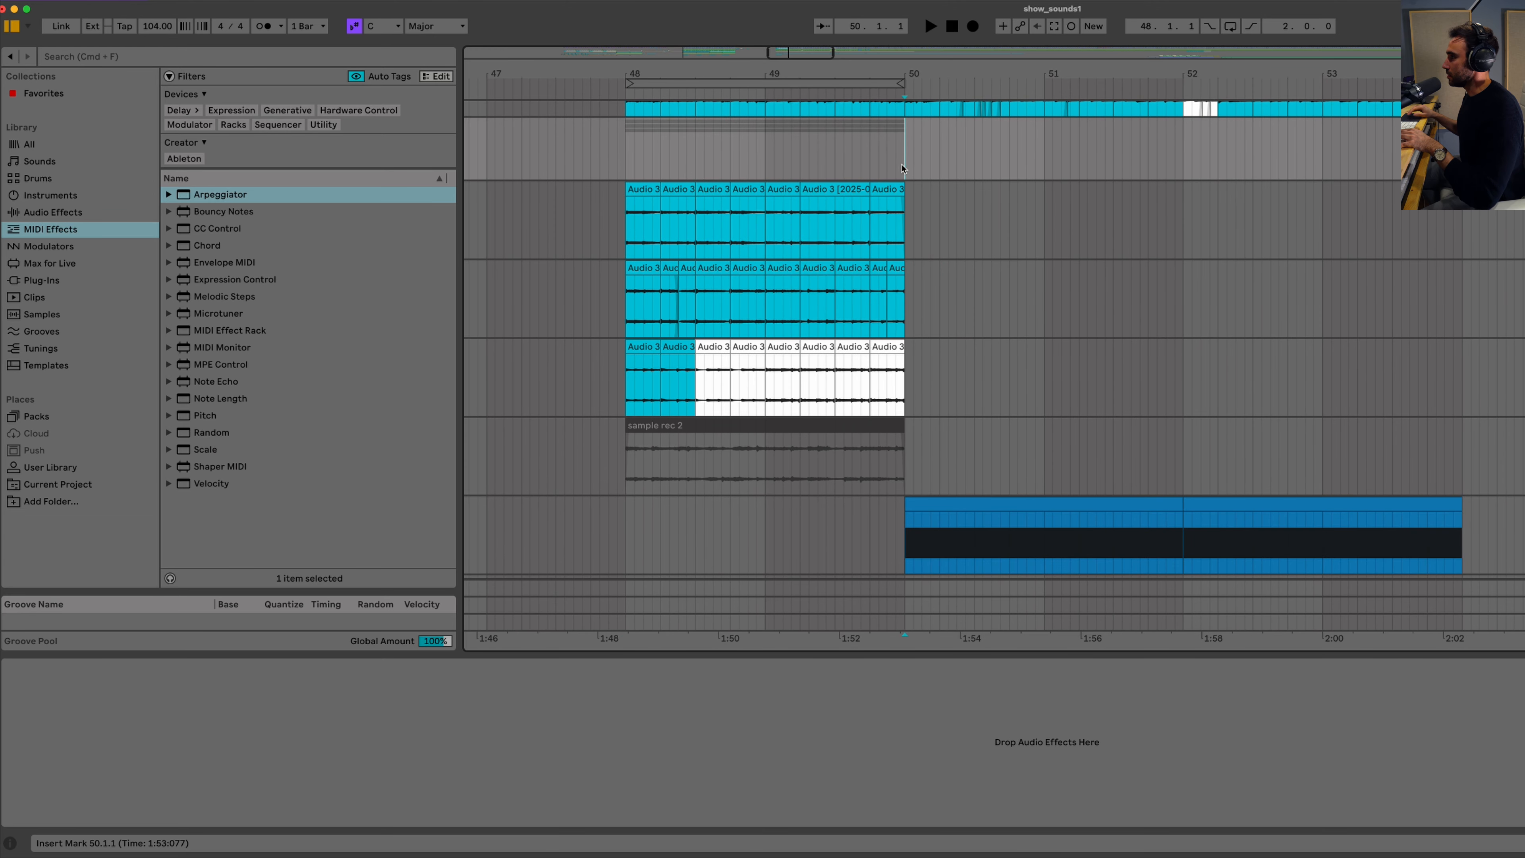
Step: Copy the two bars of sliced guitar clips on the three Audio 3 tracks from bar 48 to bar 46
left_click_drag(632, 210, 898, 372)
scroll(805, 273, "left", 6)
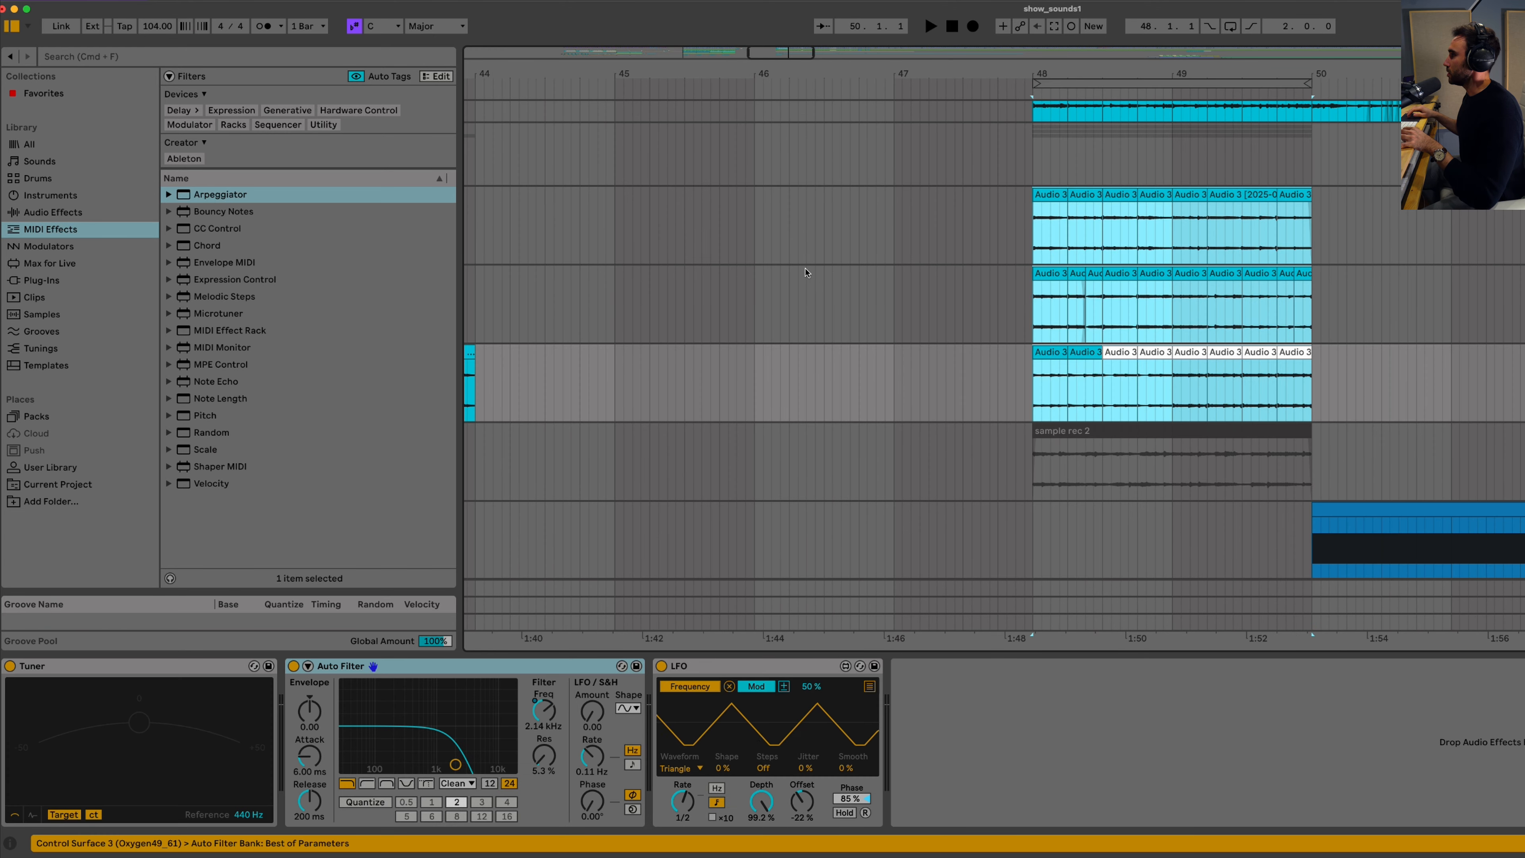
left_click(759, 242)
key("super+v")
key("space")
Step: Paste two bars of the purple OS clips at bar 46 and play the arrangement from there
scroll(759, 242, "up", 10)
left_click(759, 237)
key("super+v")
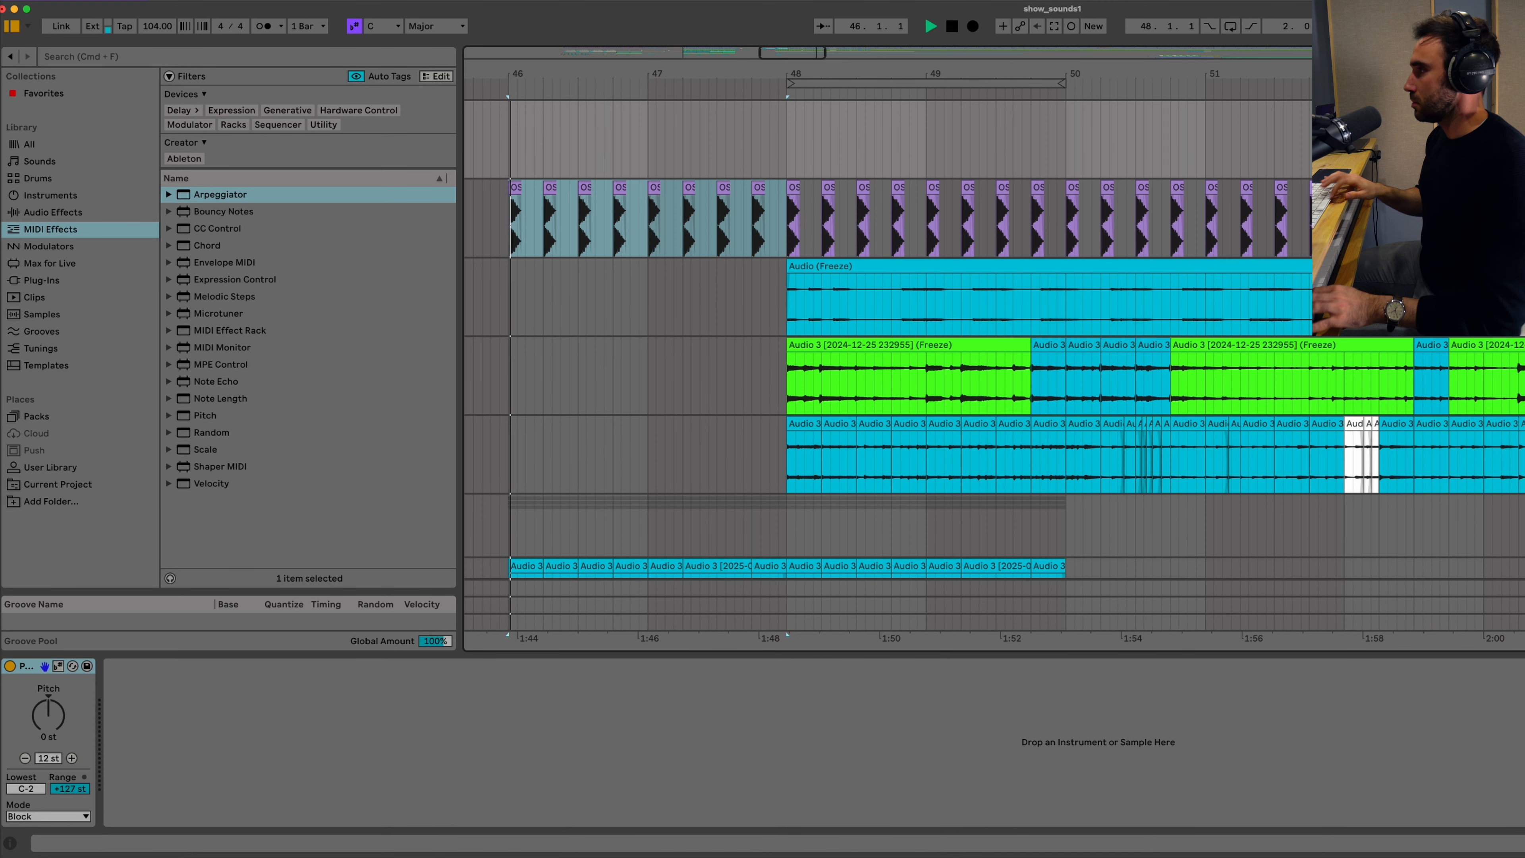
key("space")
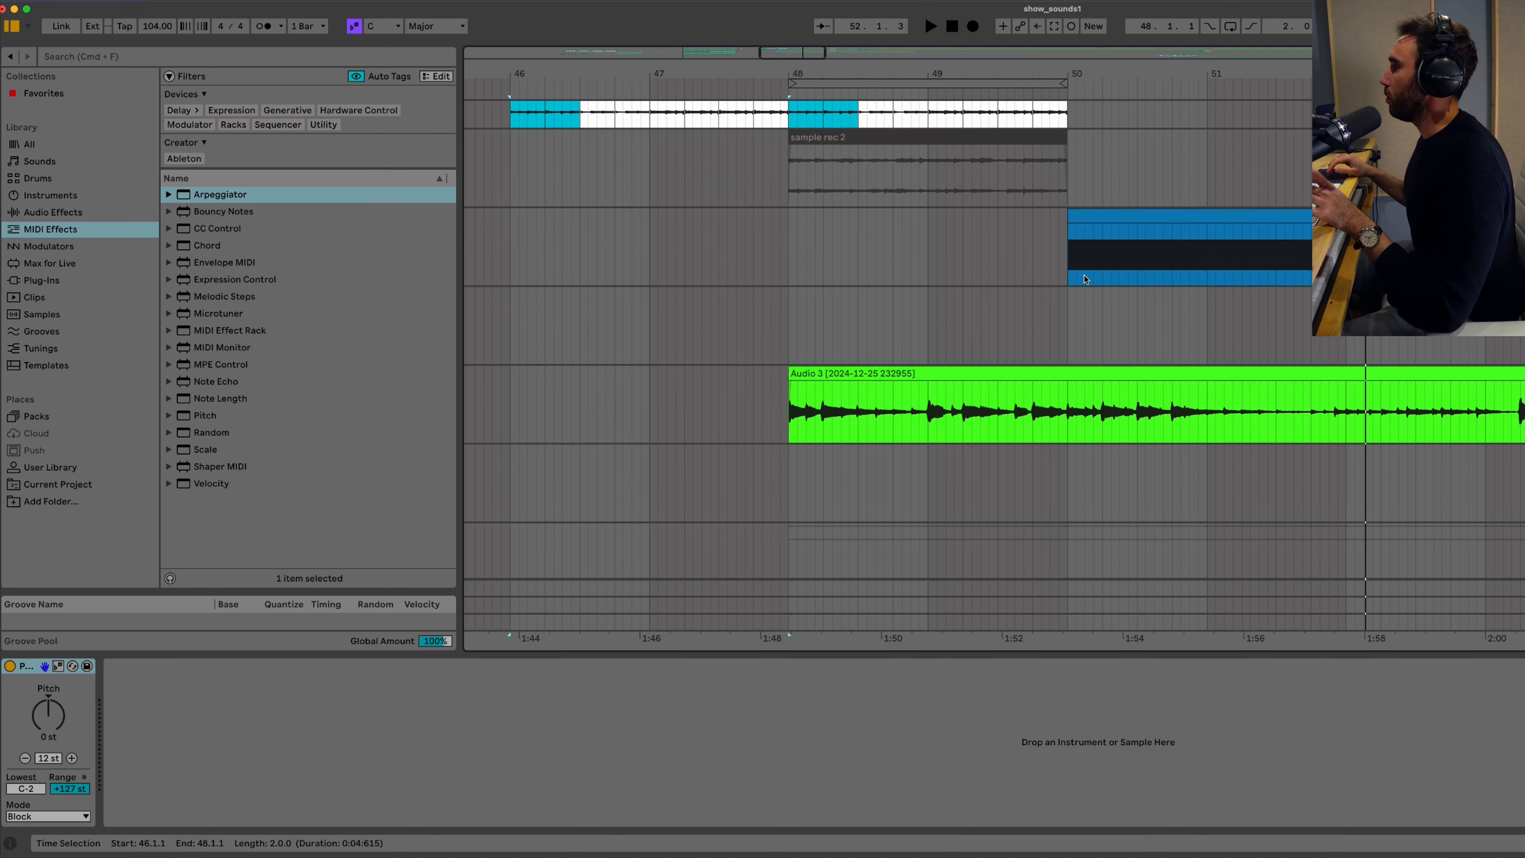
Step: Play the arpeggiated MIDI clip from bar 50 and set Simpler's filter frequency to 317 Hz
scroll(1104, 228, "down", 1)
left_click(1113, 183)
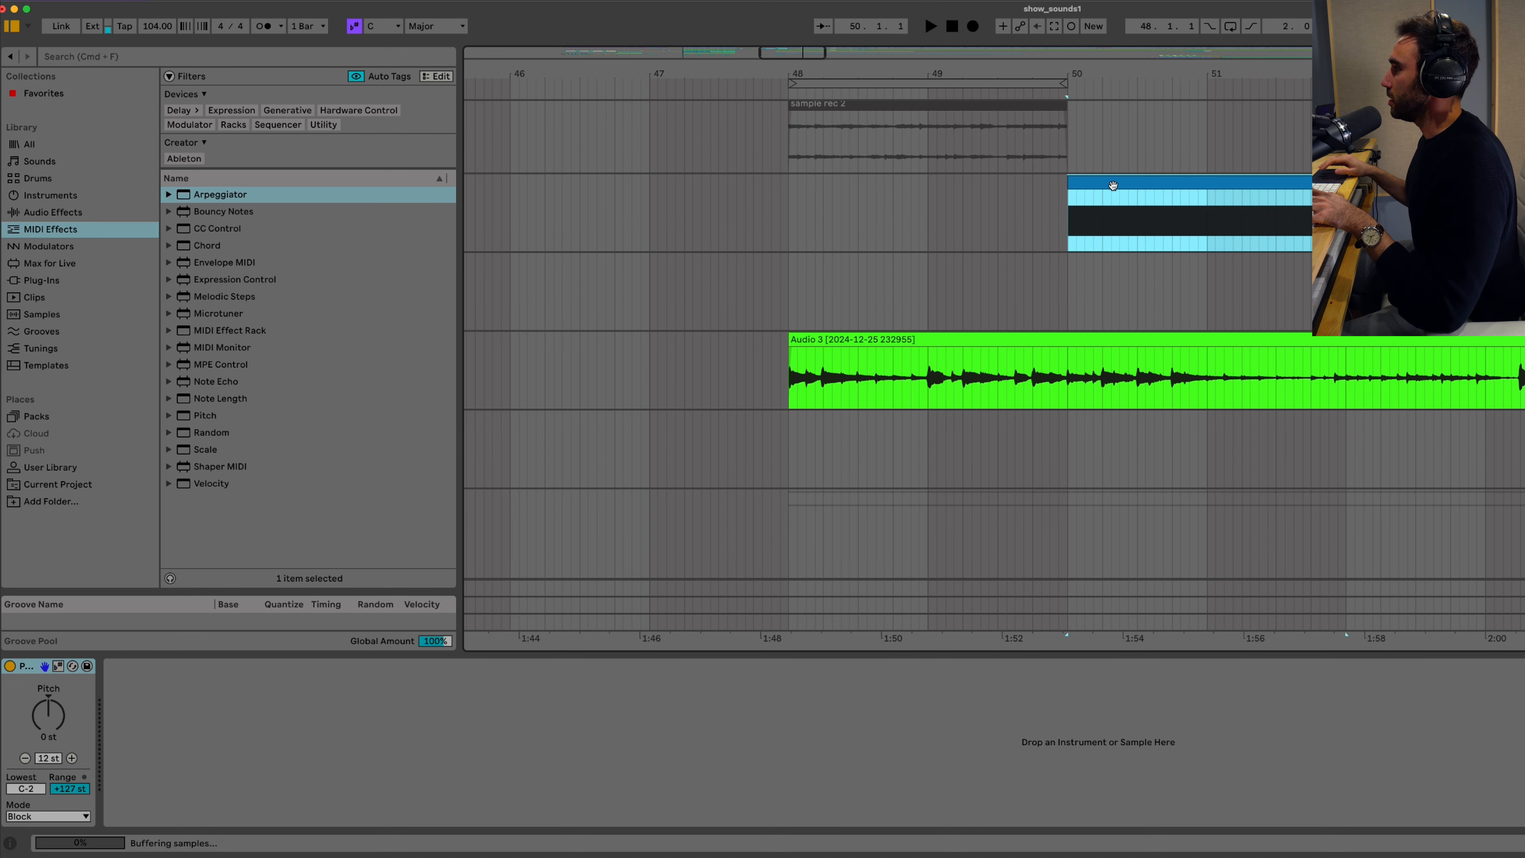
key("space")
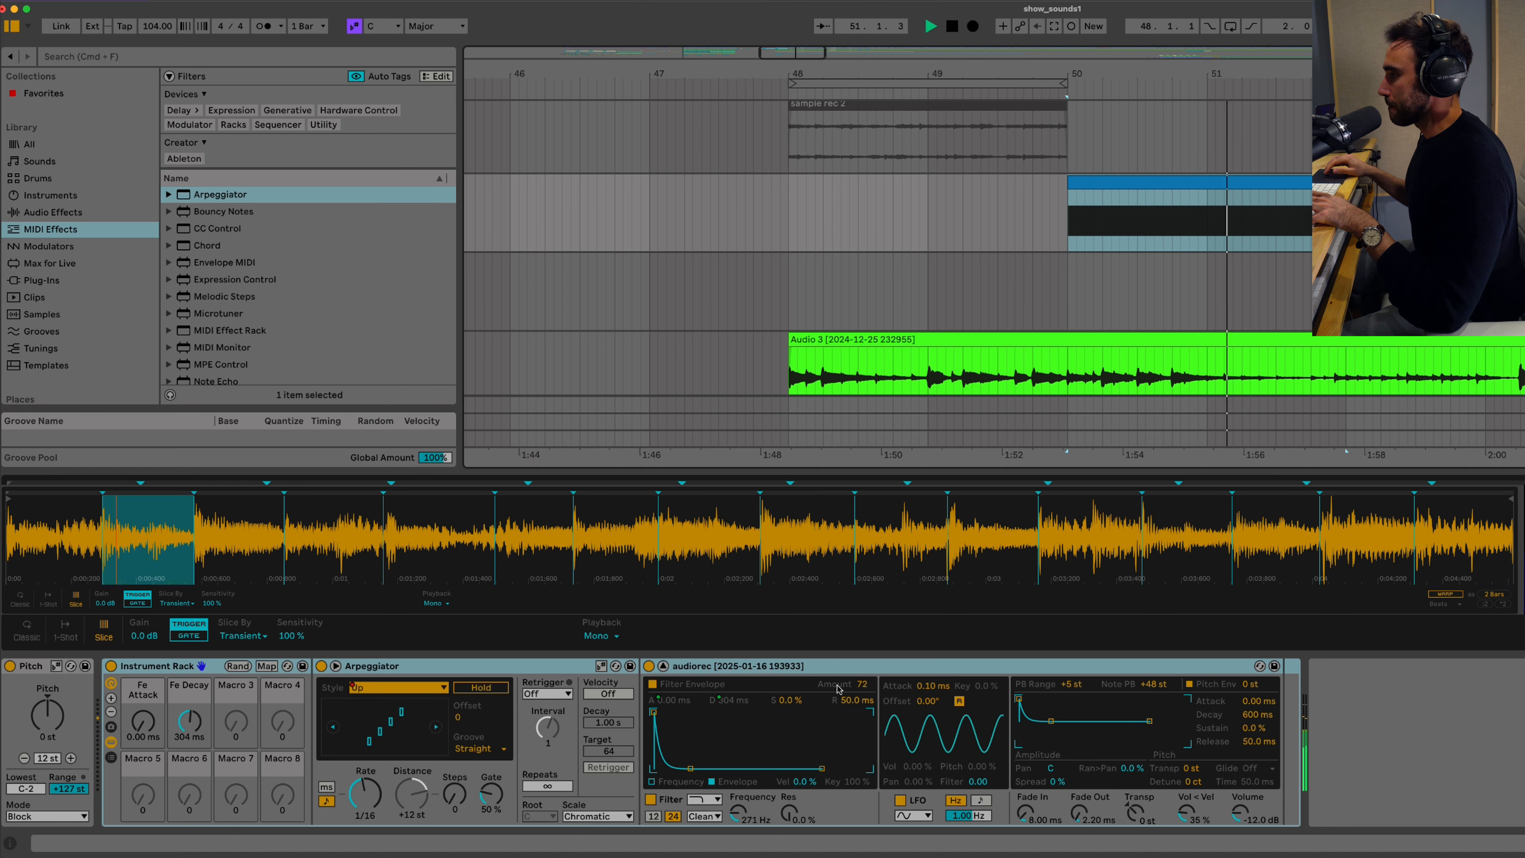
left_click(738, 808)
key("space")
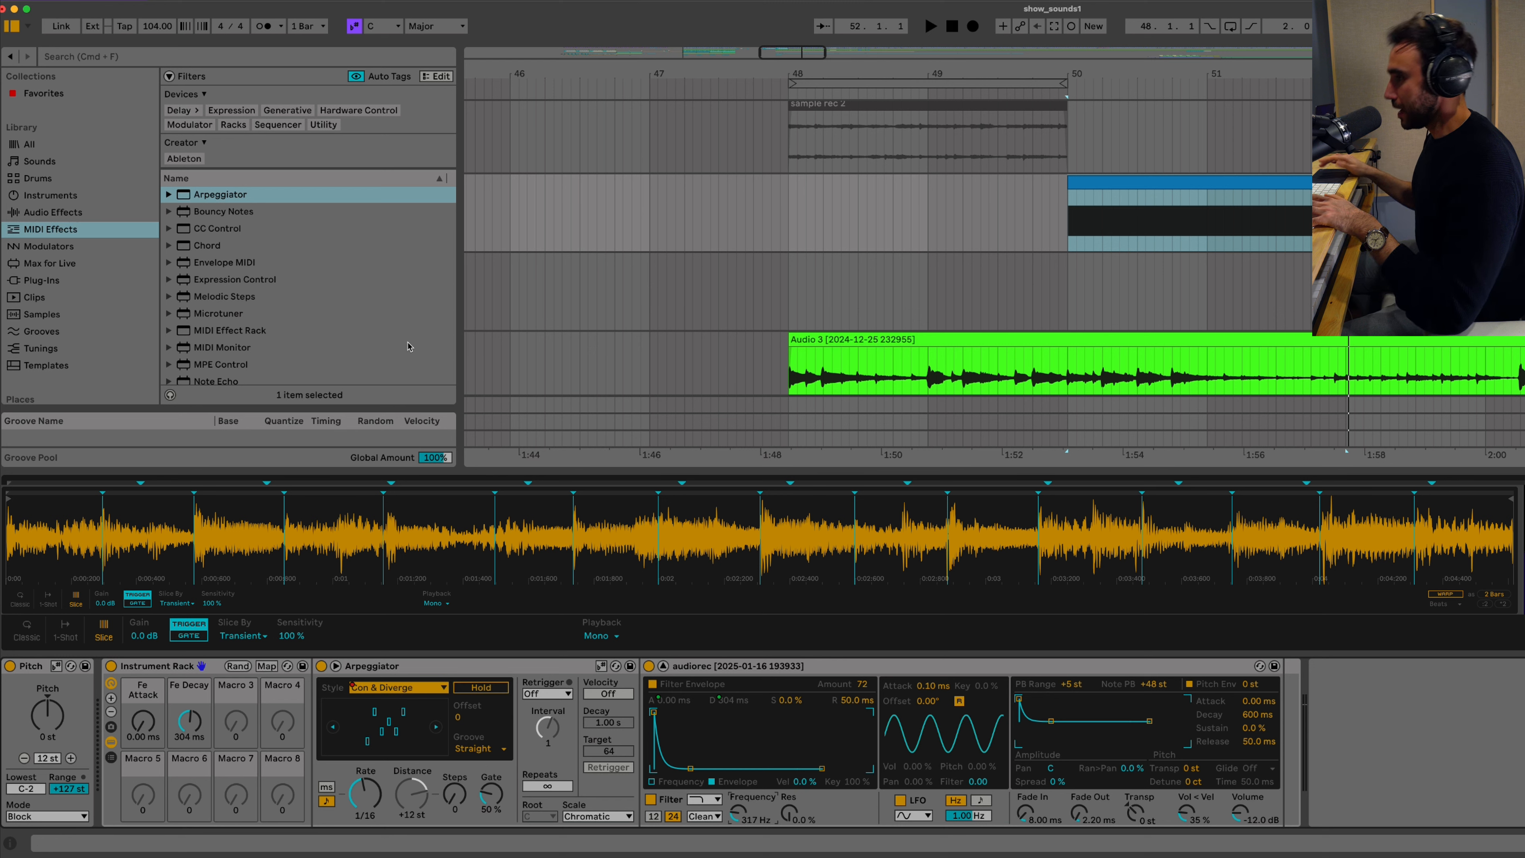
Step: Add an Auto Filter and an LFO after the instrument, with the LFO on a Random waveform at a 1/8 rate
left_click(95, 58)
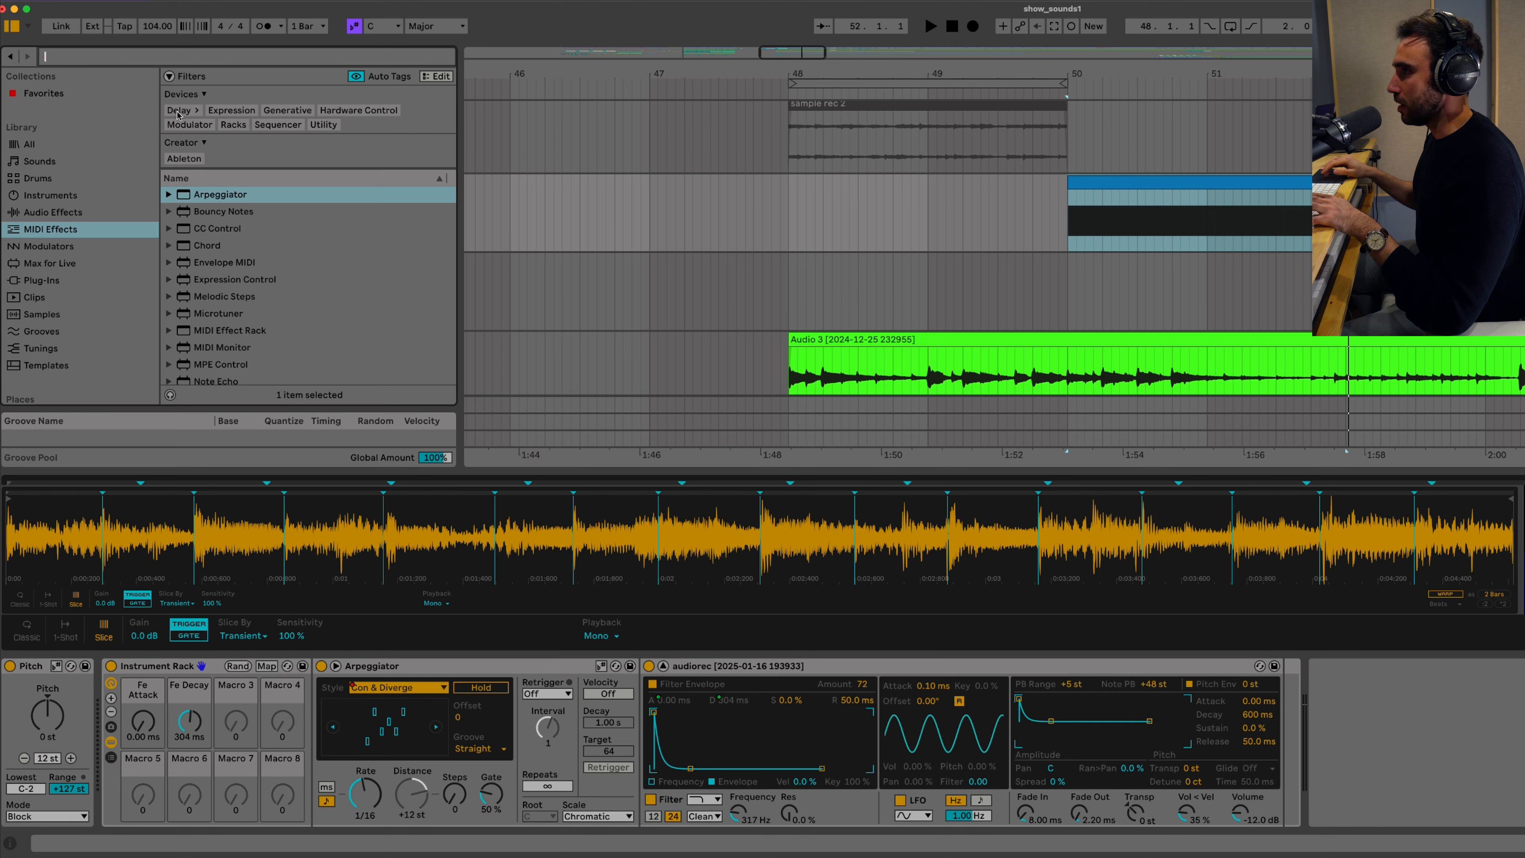
left_click(53, 213)
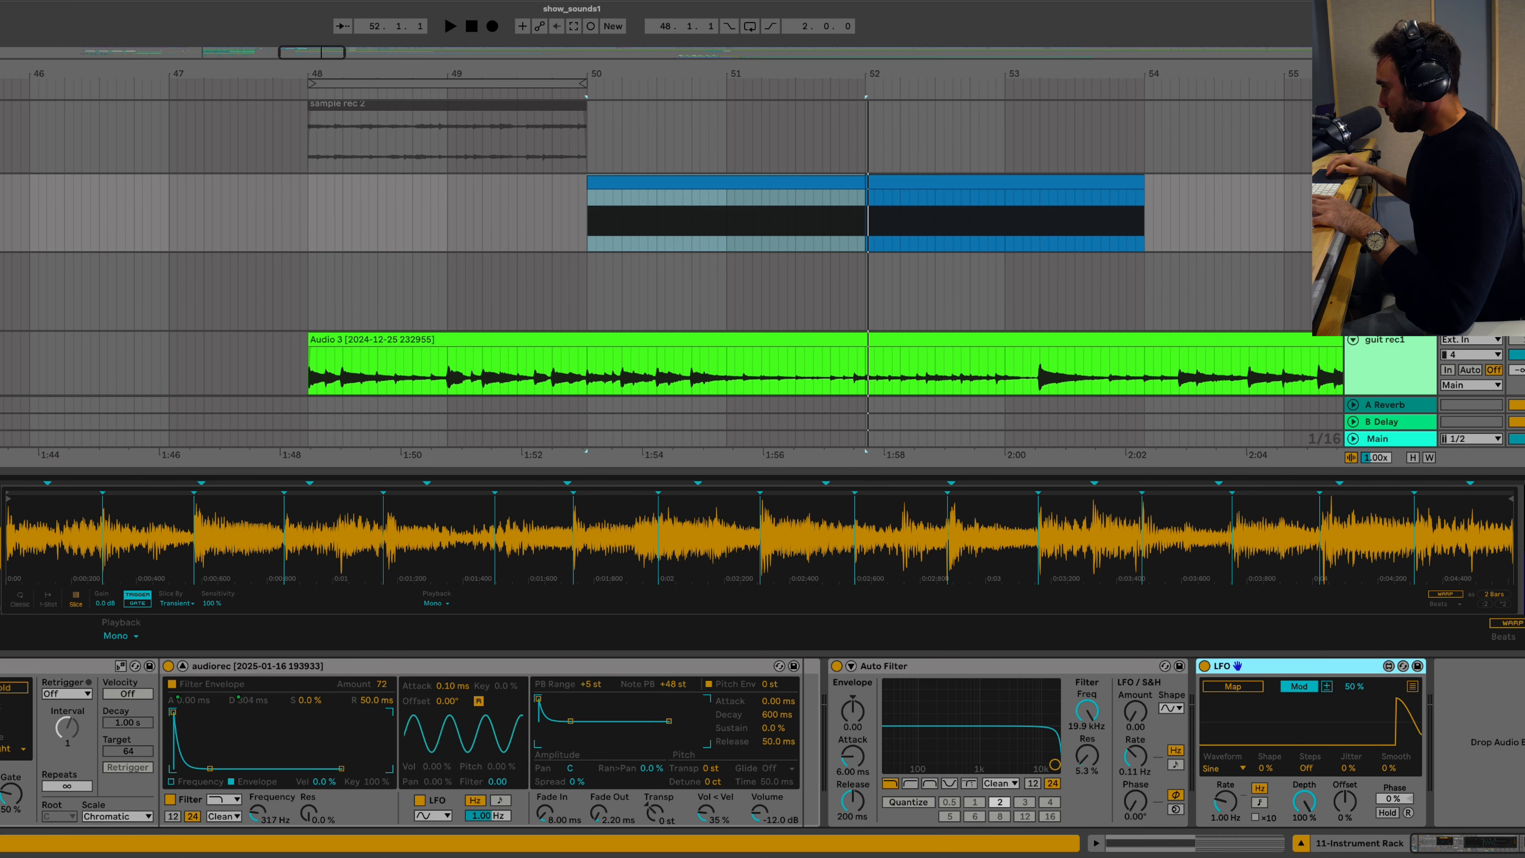
left_click(1211, 768)
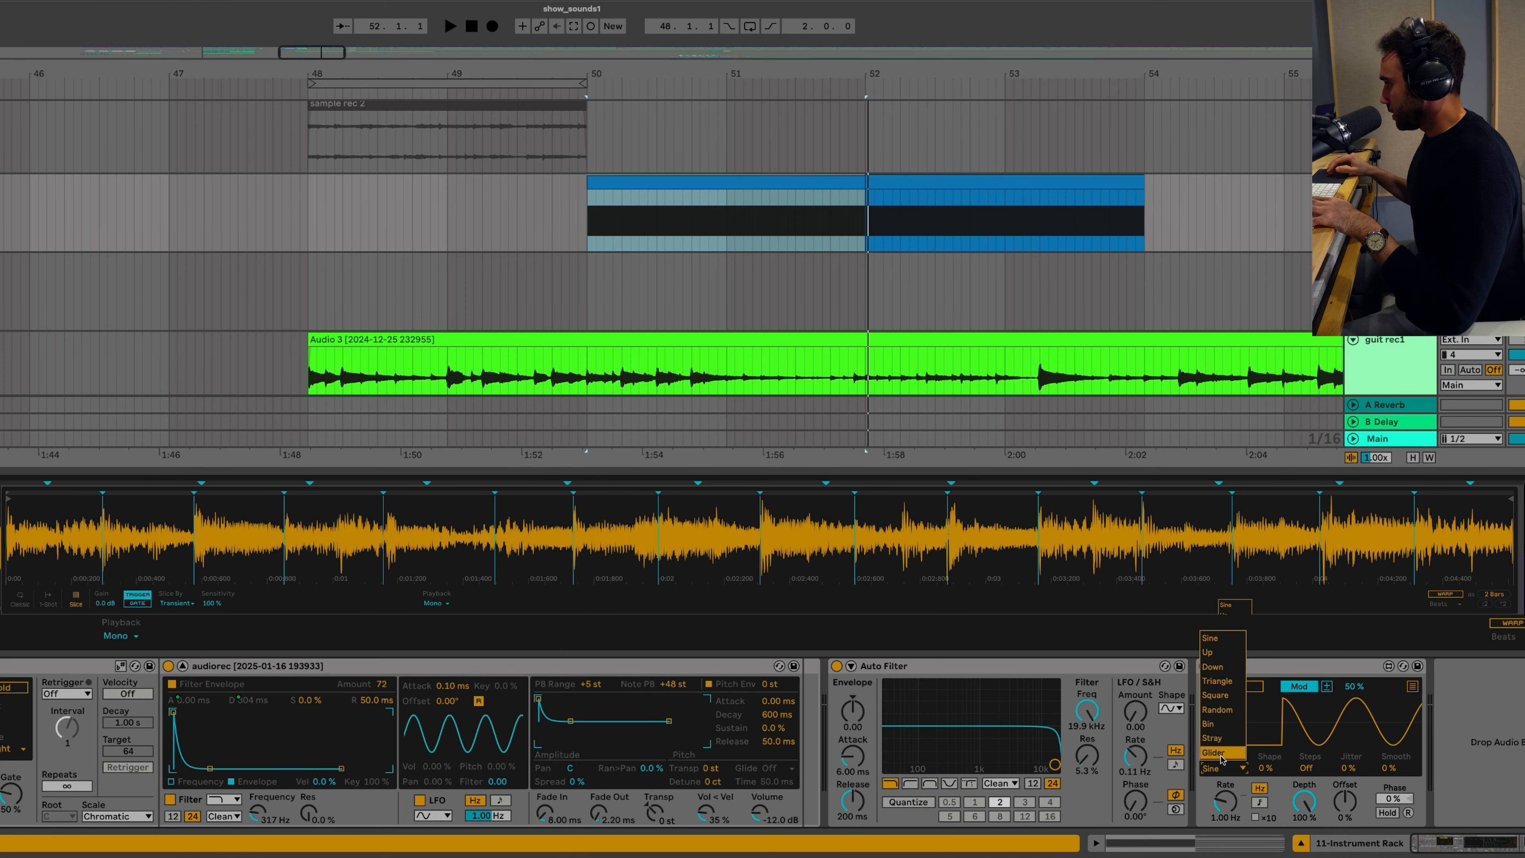
left_click(1217, 710)
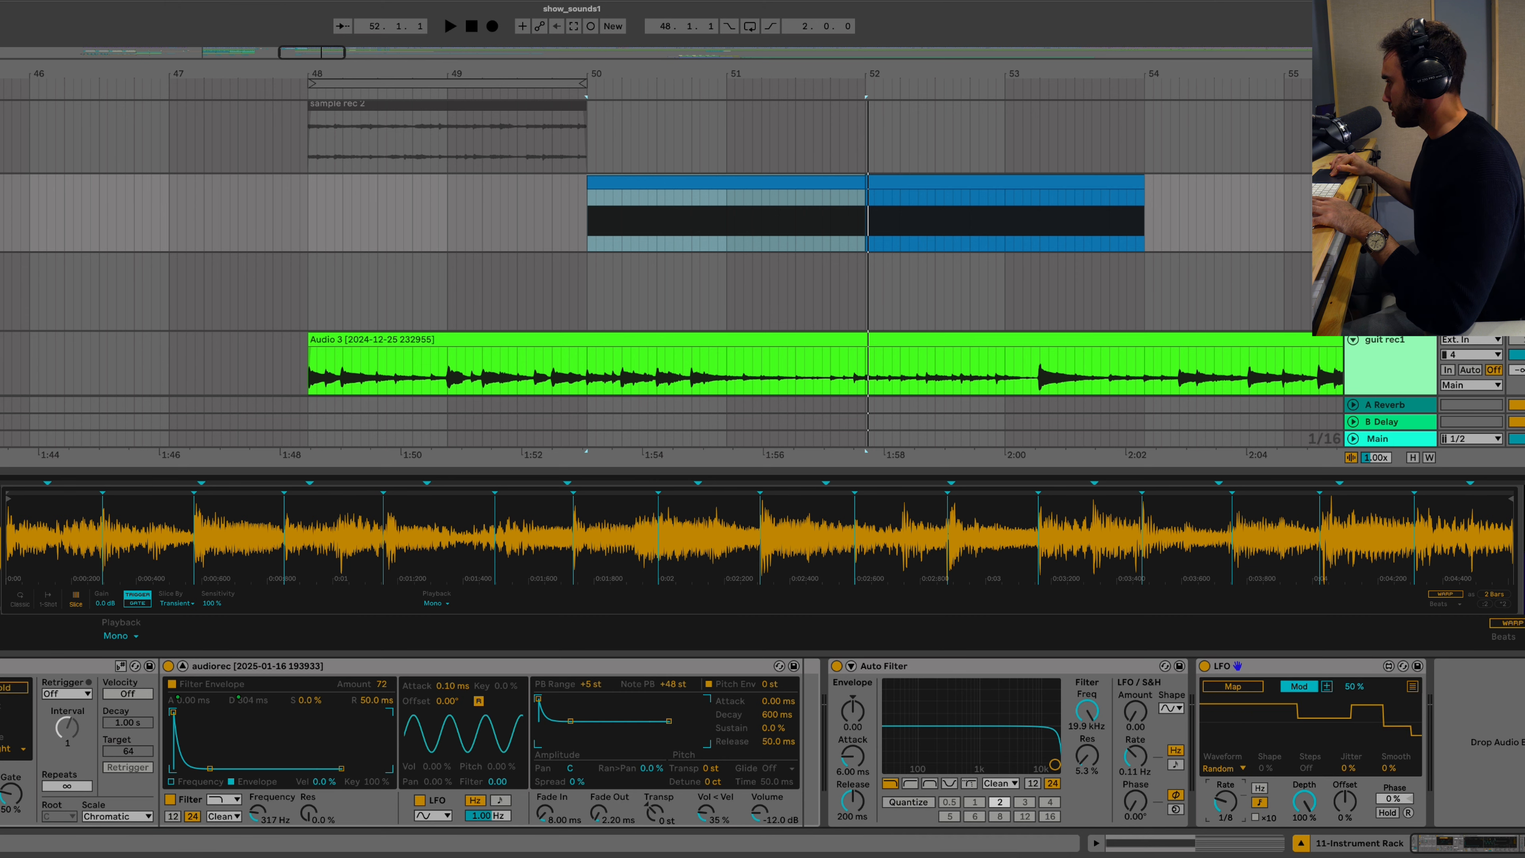
Step: Map the LFO to the Auto Filter frequency at 1.04 kHz, with 4 % smooth, 35.4 % depth and 10 % offset, while auditioning the clips
key("space")
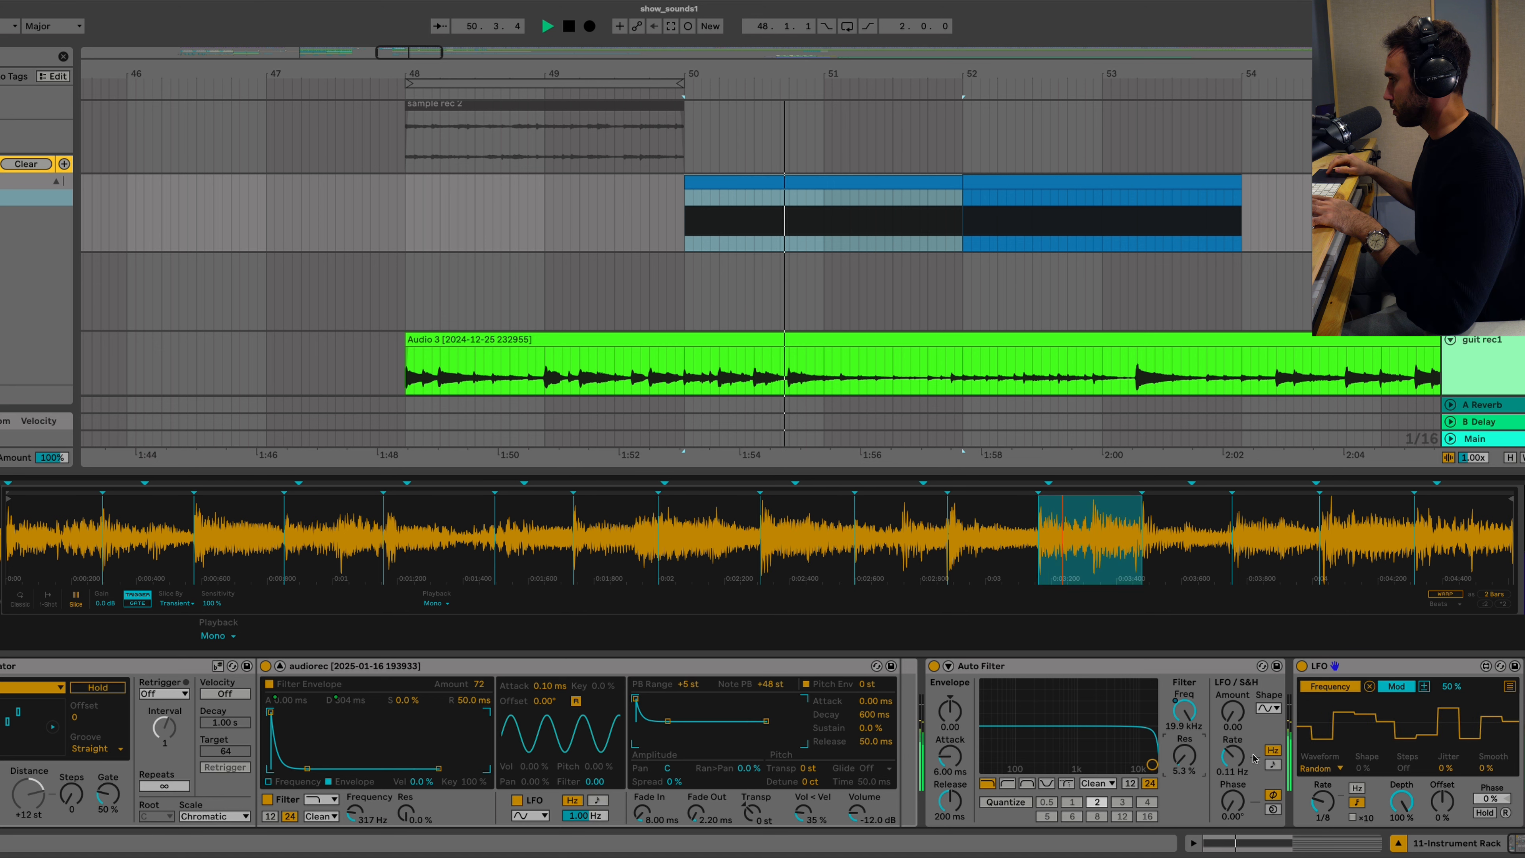
key("space")
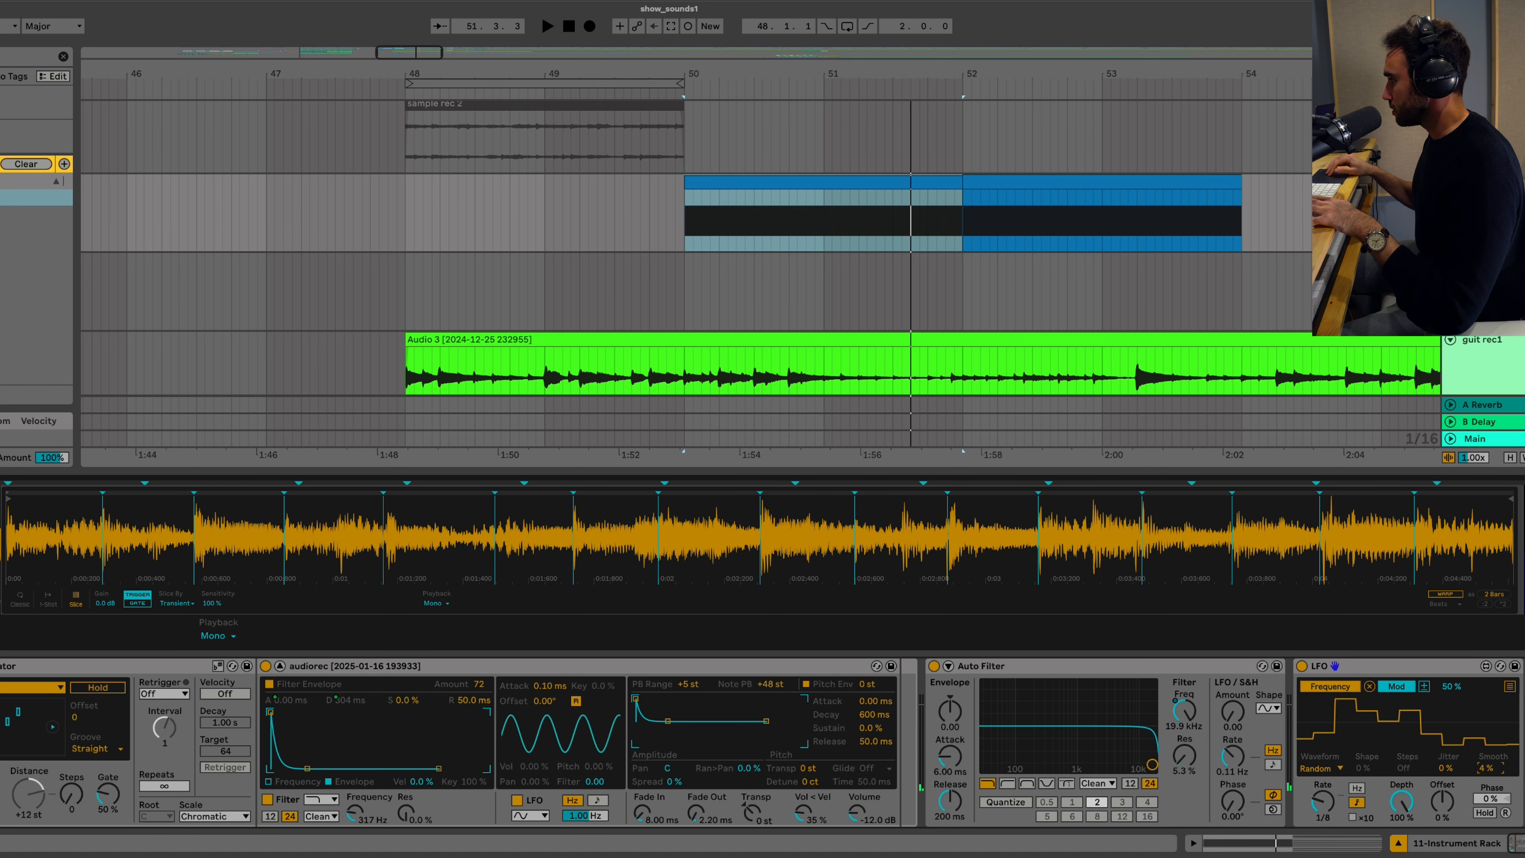
key("space")
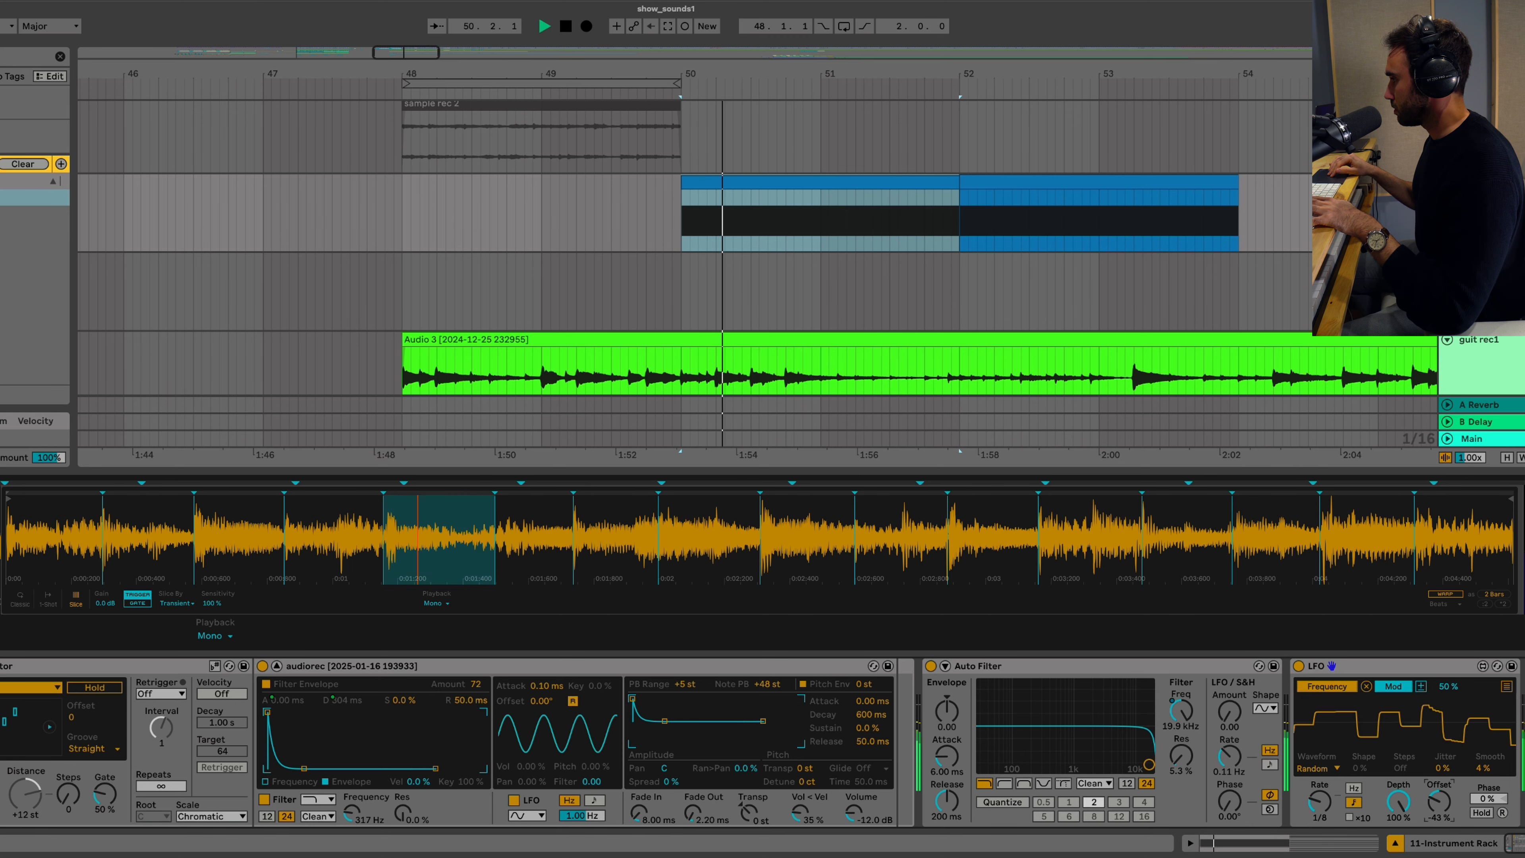
key("space")
key("space")
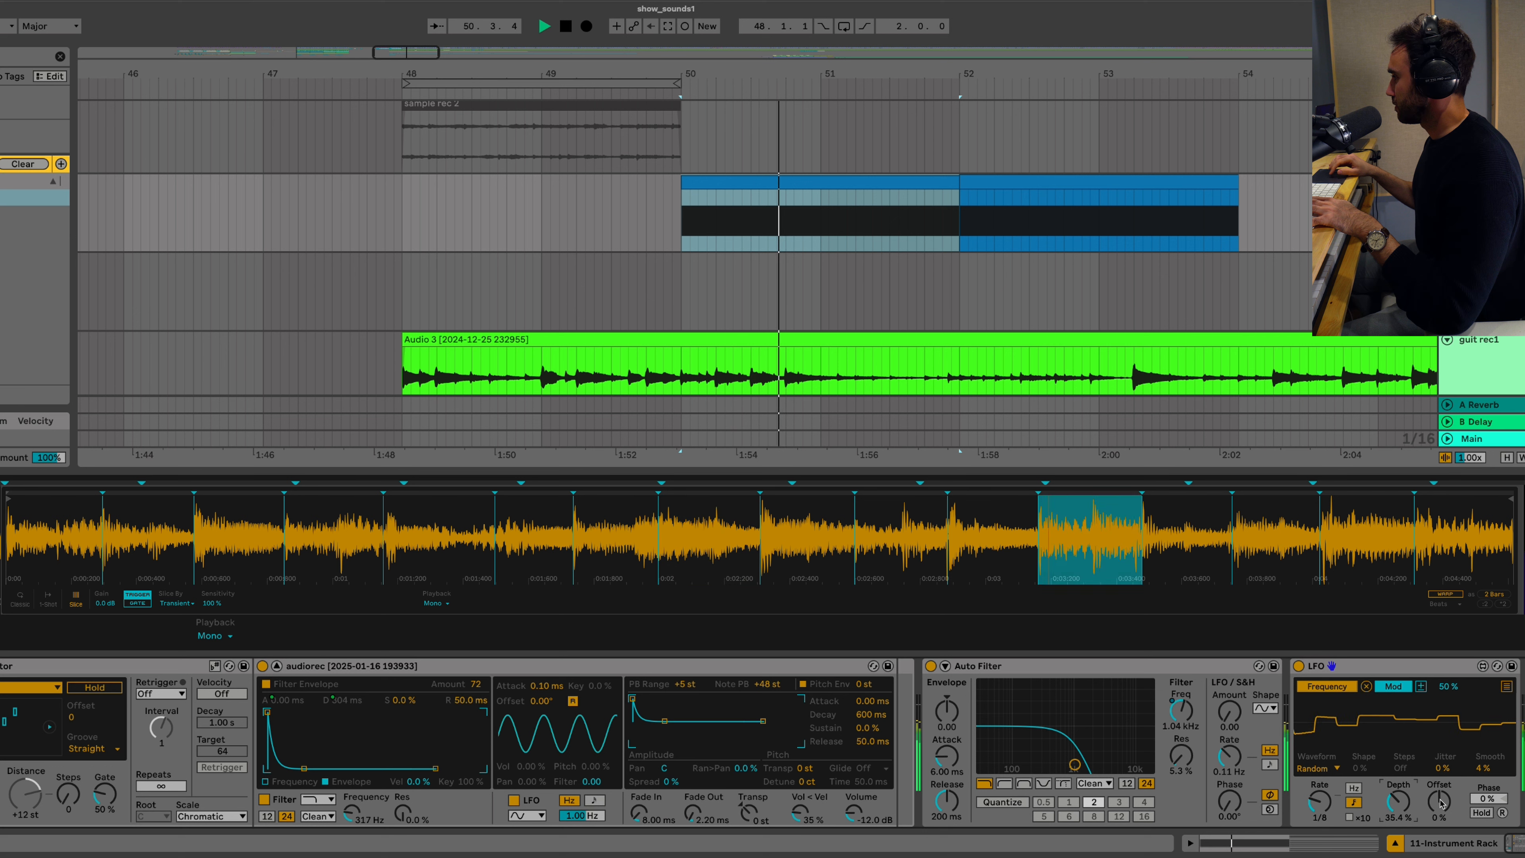
mouse_move(1440, 802)
left_mouse_down()
mouse_move(1439, 773)
mouse_move(1434, 808)
left_mouse_up()
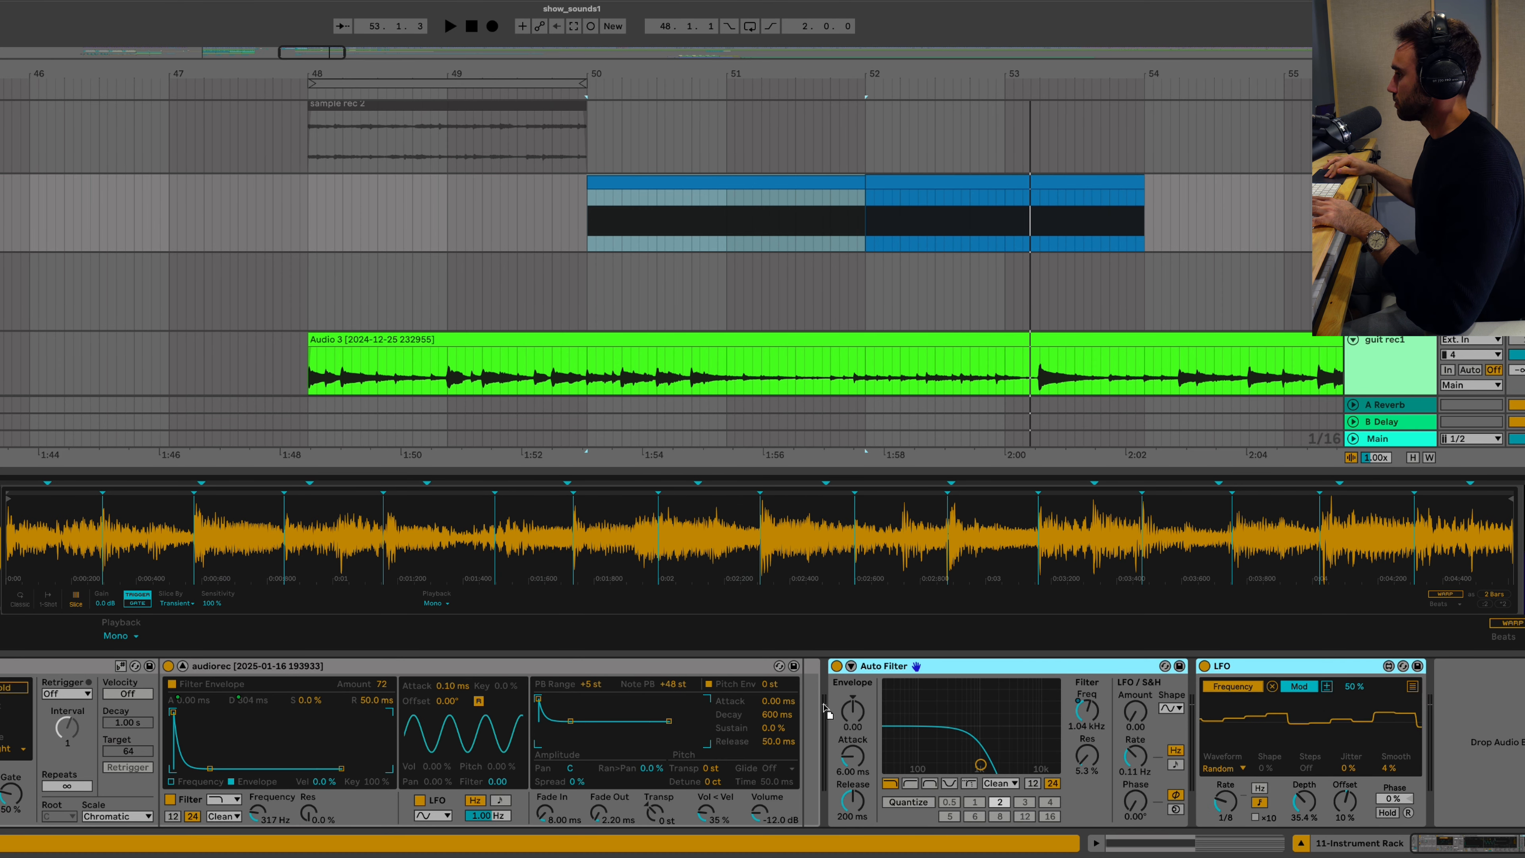
Step: Move the Auto Filter and LFO into the Instrument Rack and map the LFO offset to Macro 3
left_click_drag(824, 708, 812, 706)
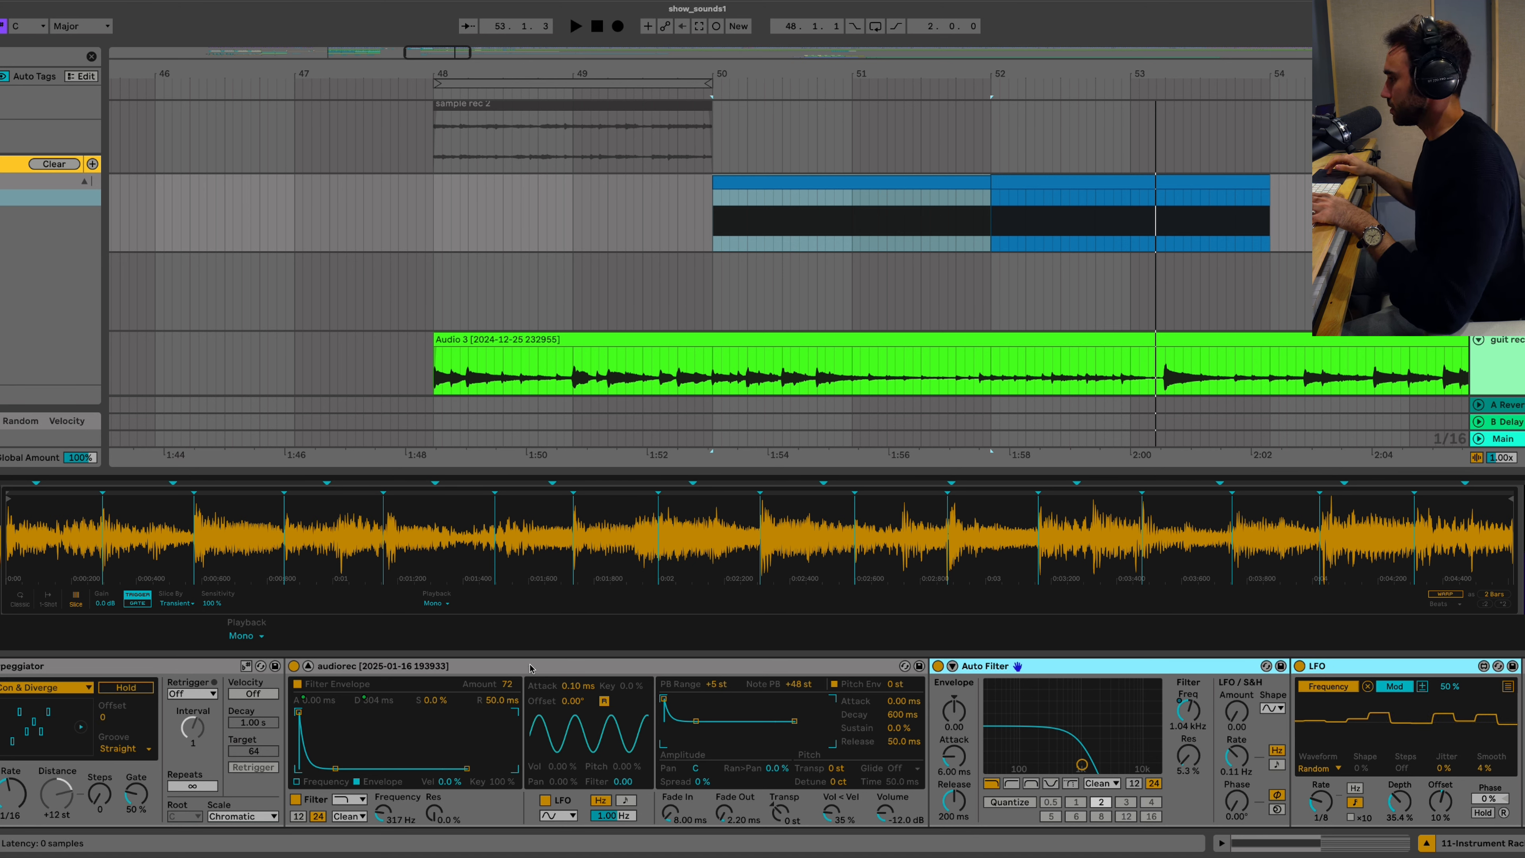
left_click(1363, 667)
left_click(170, 666)
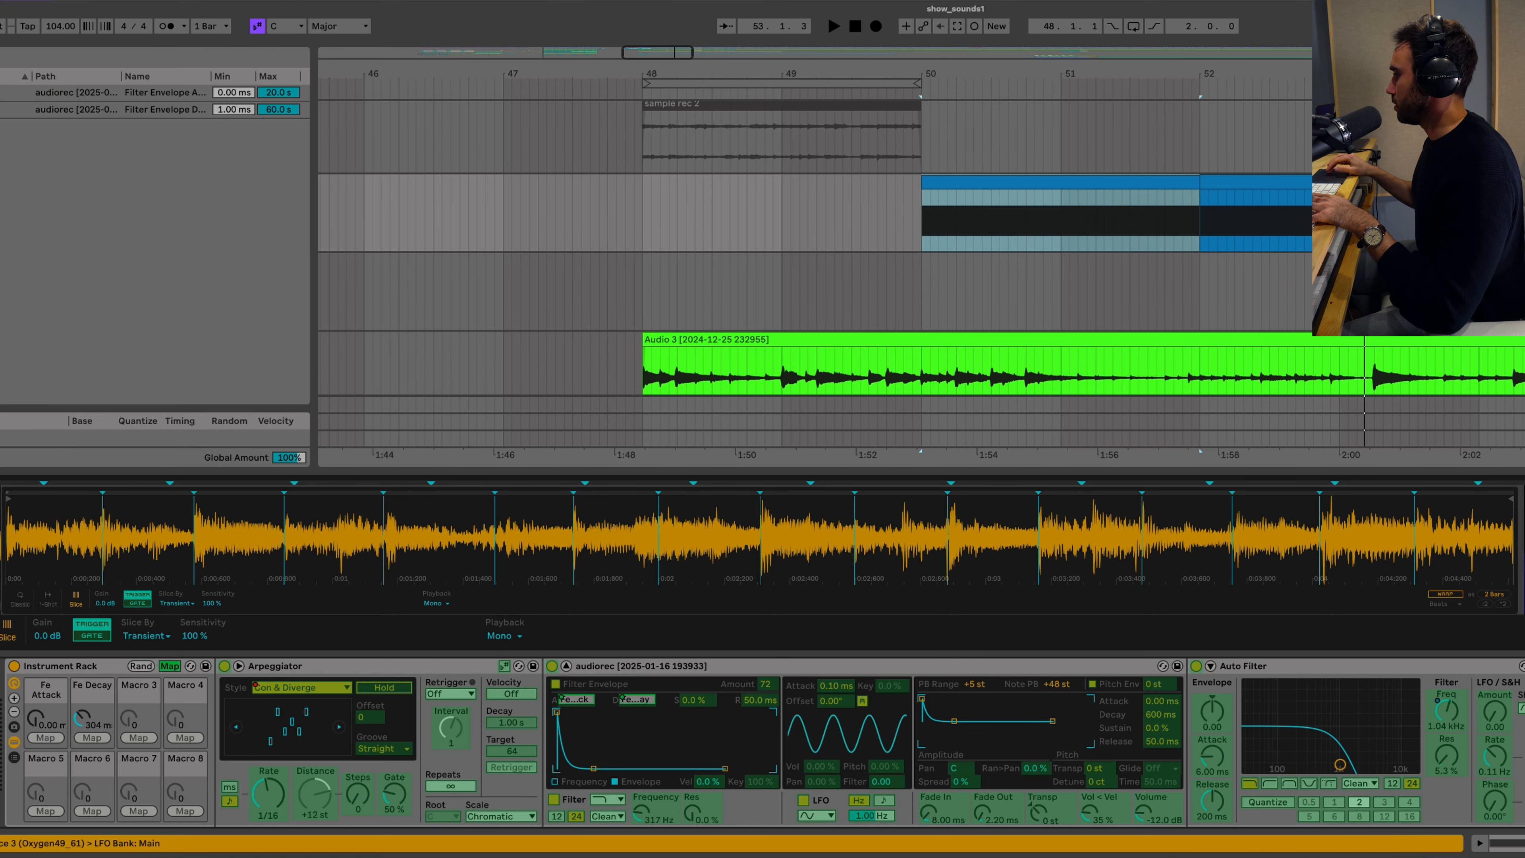
left_click(139, 738)
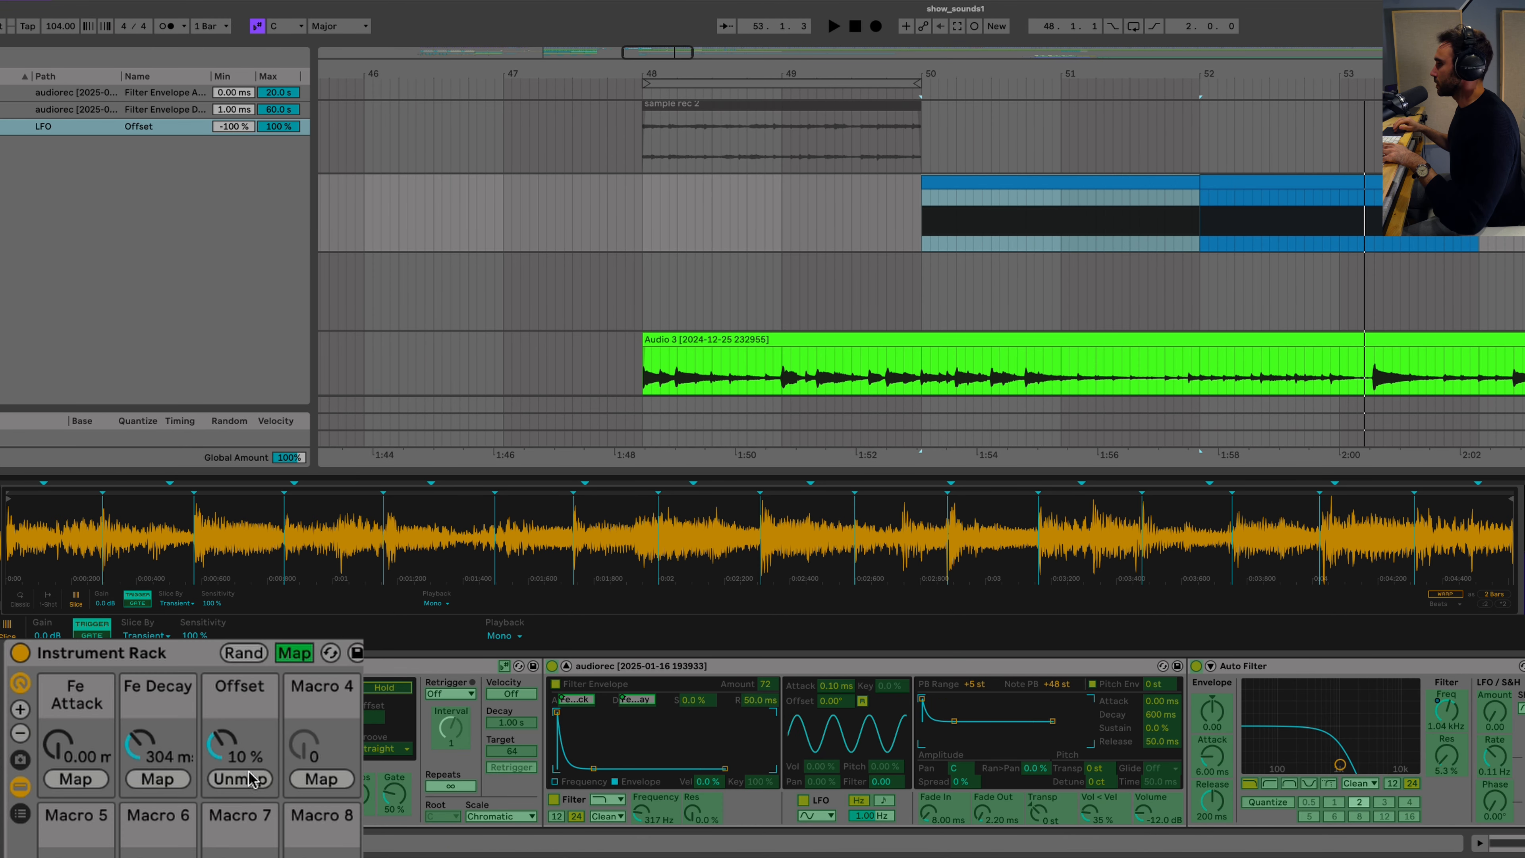
left_click(294, 653)
Step: Play the MIDI clips while sweeping the macros, leaving Offset at 72 % and Fe Decay at 215 ms
key("space")
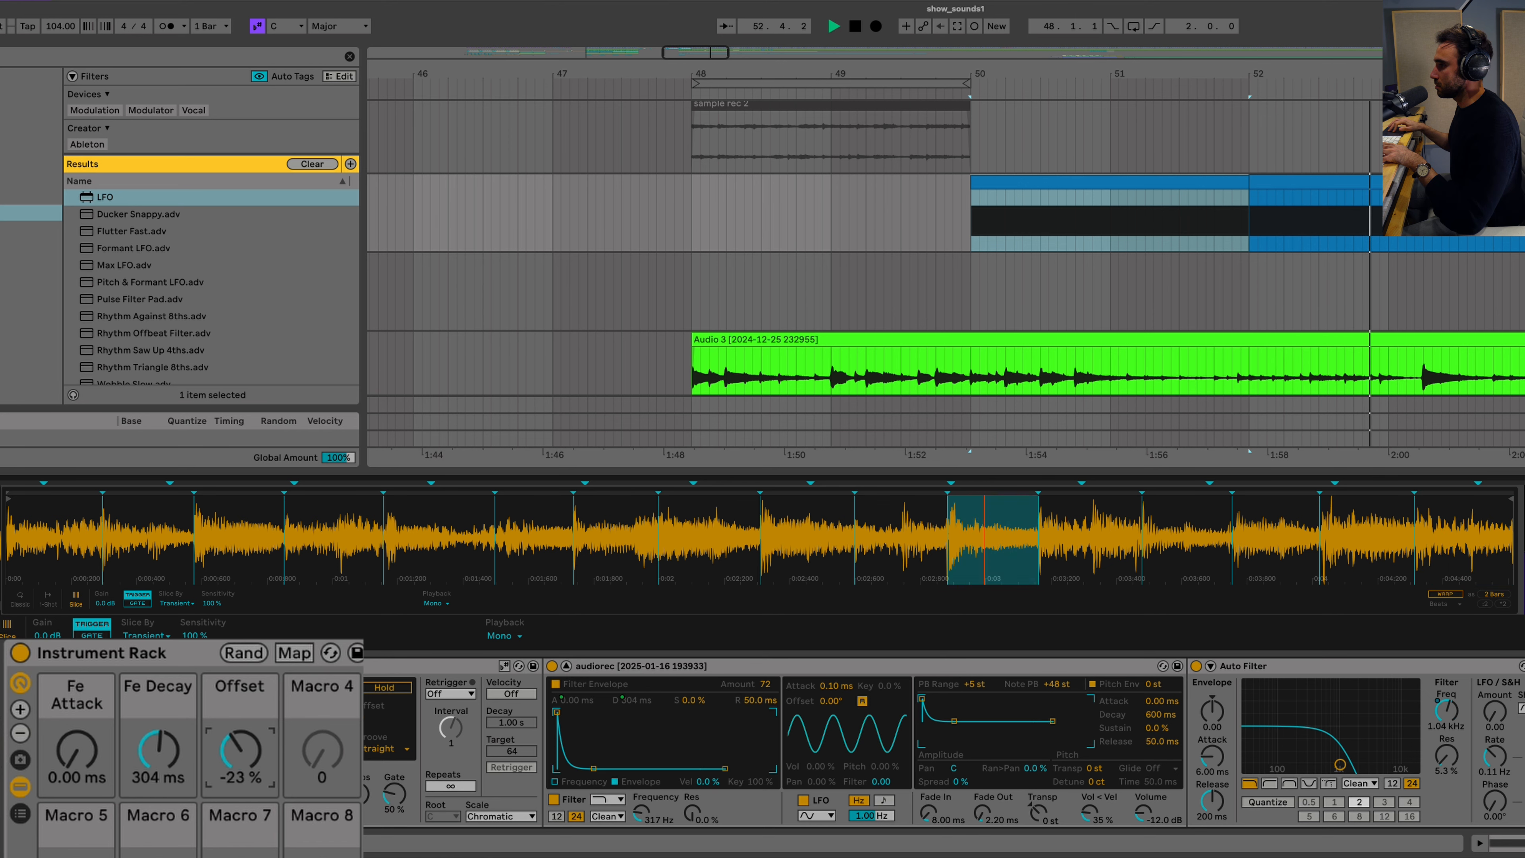
left_click_drag(226, 764, 157, 715)
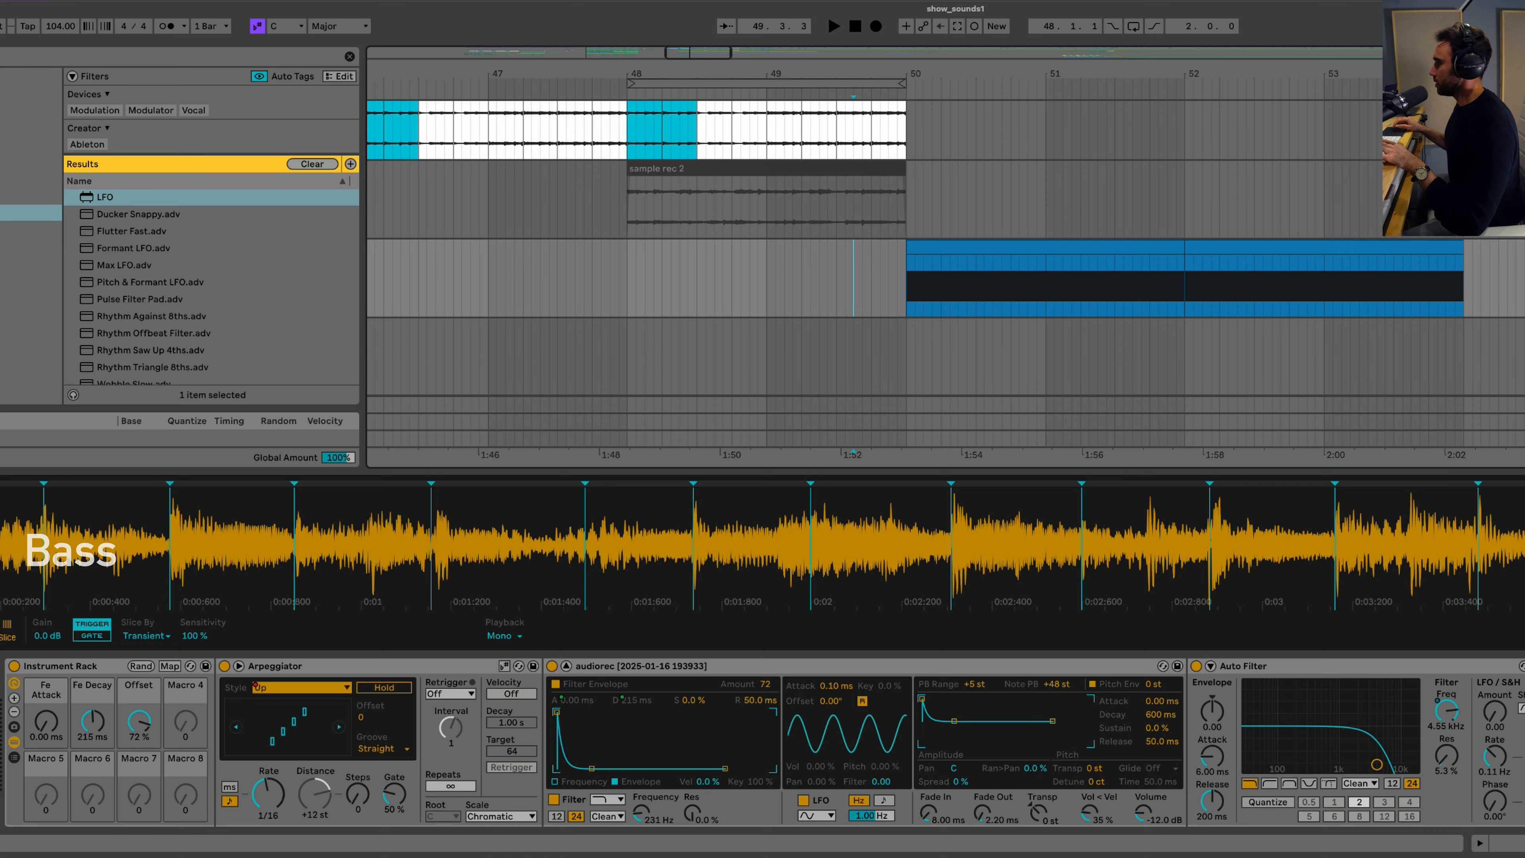
Step: Load the Operator instrument on the empty MIDI track below the arpeggiated clips
key("Down")
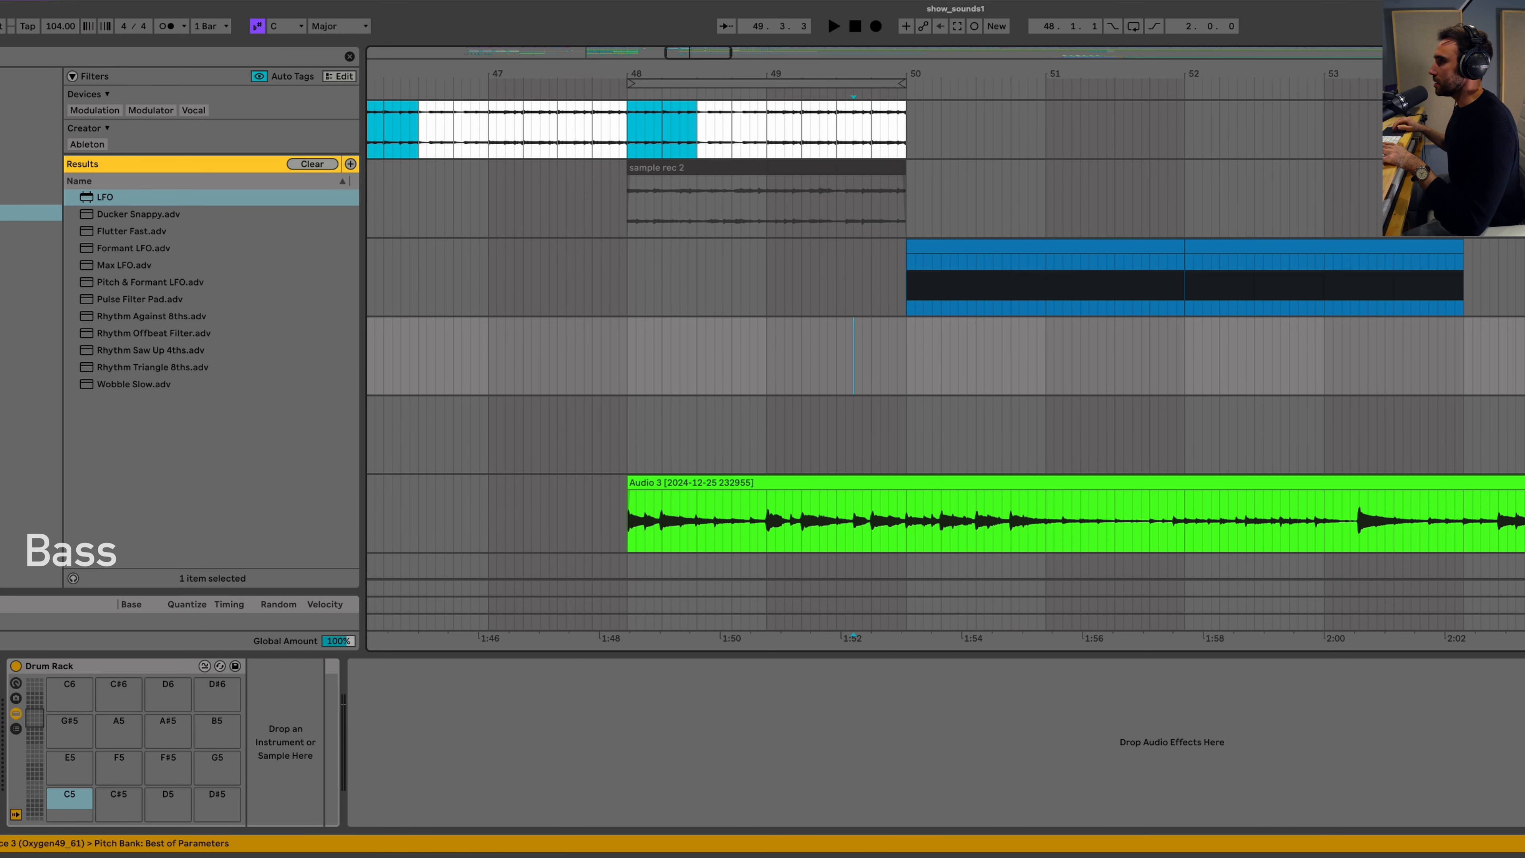
left_click(31, 195)
left_click(9, 60)
type("op")
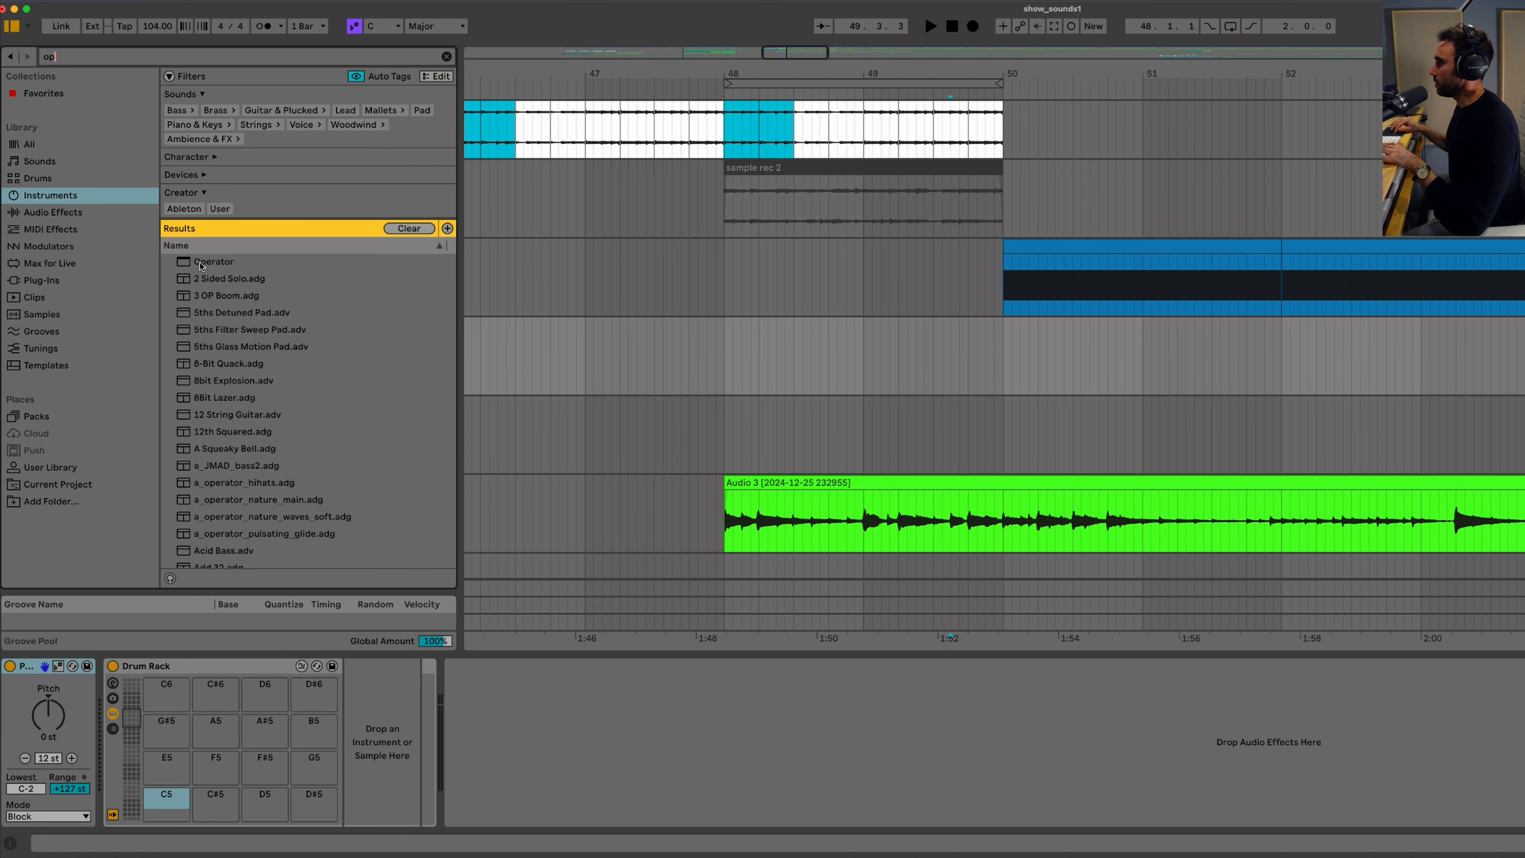
double_click(201, 266)
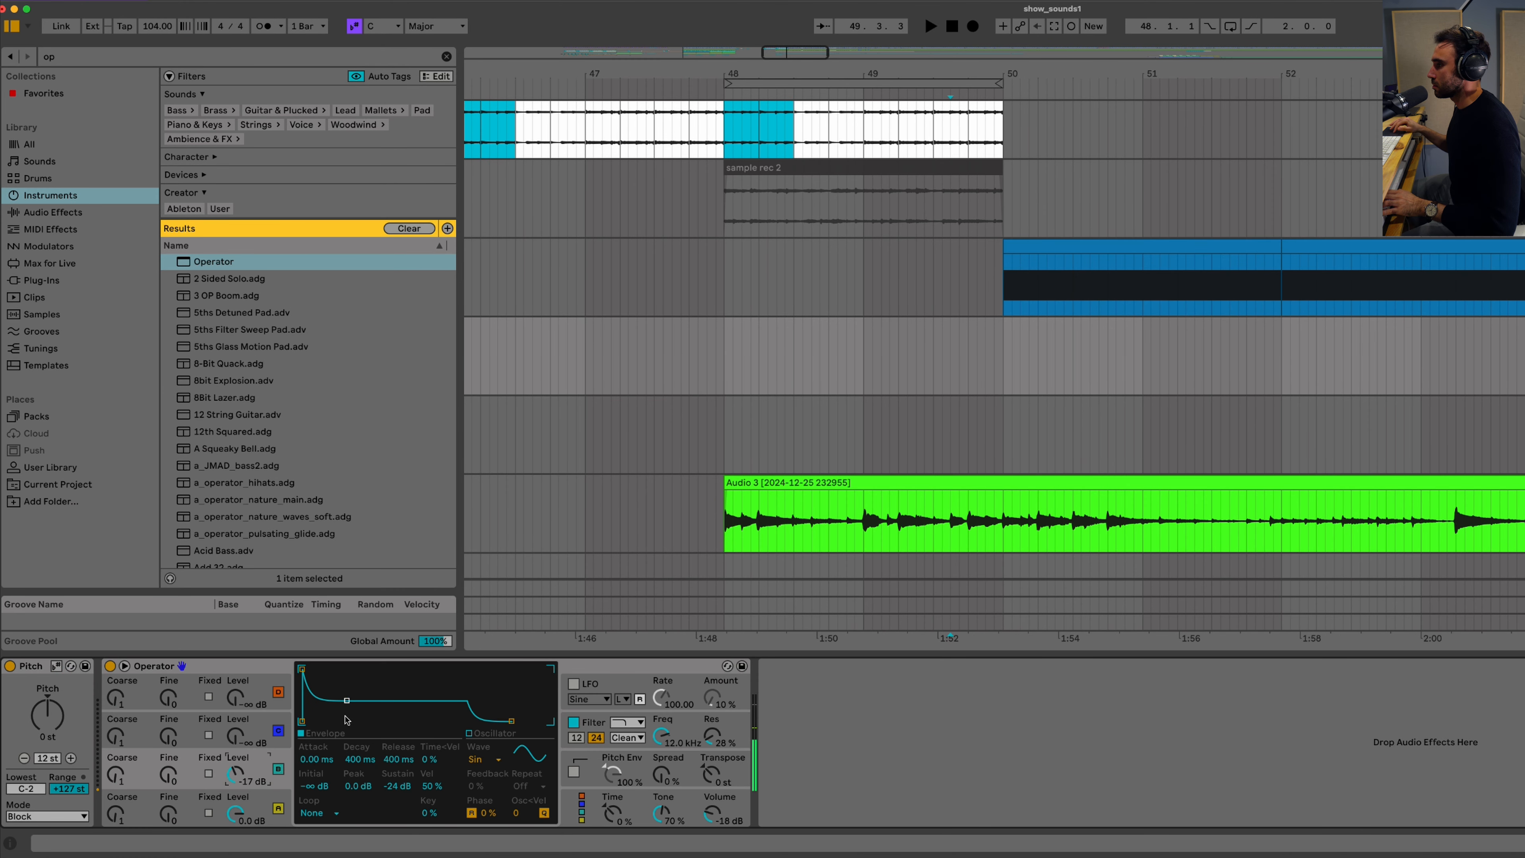
Step: Give Operator's oscillator B a -11 dB level, 311 ms decay and no sustain, and enable a +12 st pitch envelope with 18.6 ms decay
left_click_drag(346, 719, 351, 726)
left_click_drag(231, 786, 314, 745)
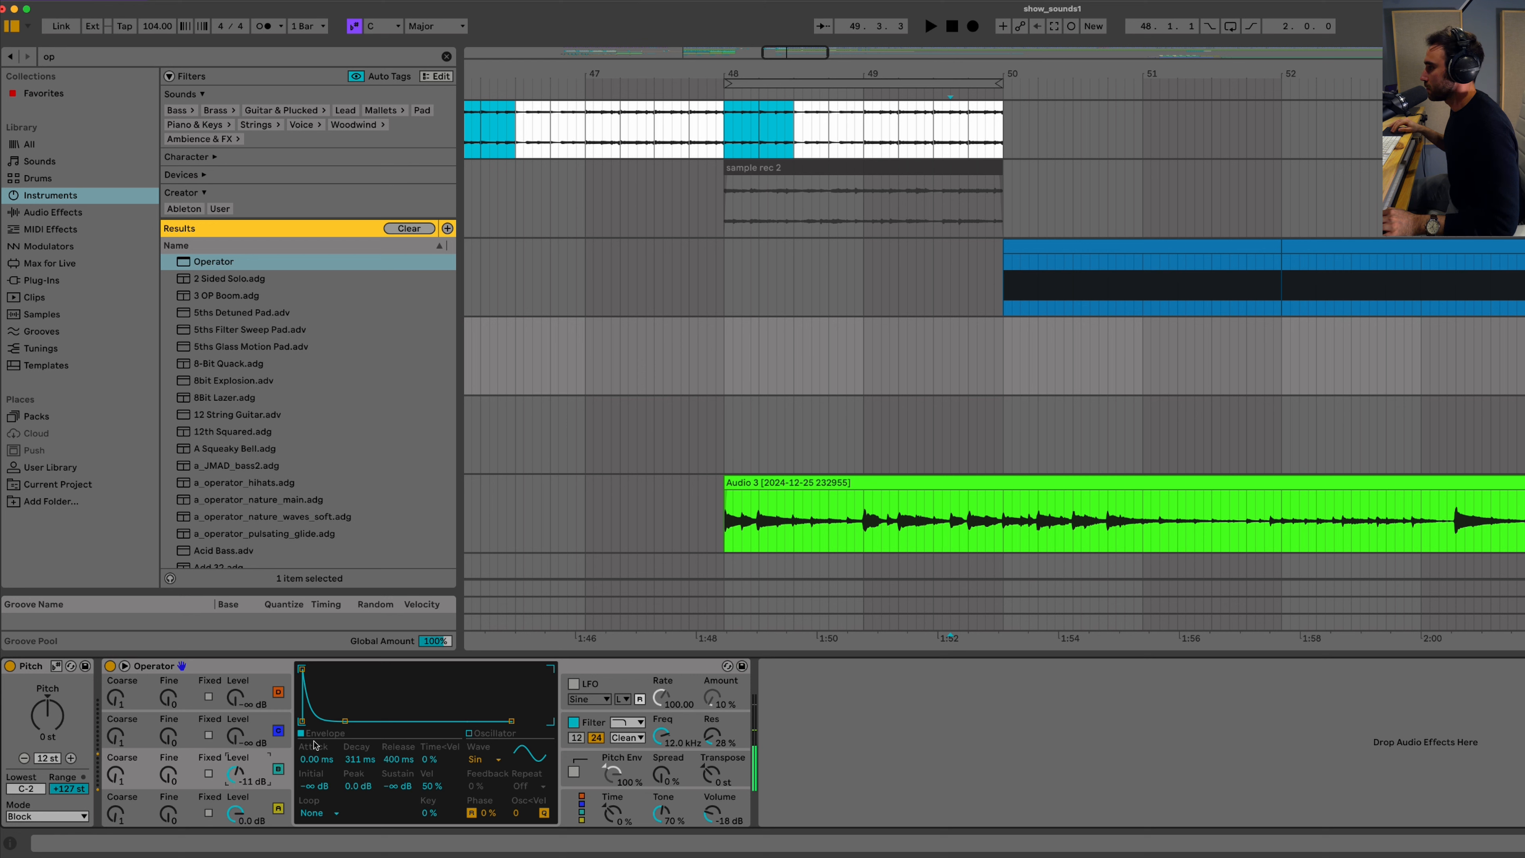
left_click(575, 771)
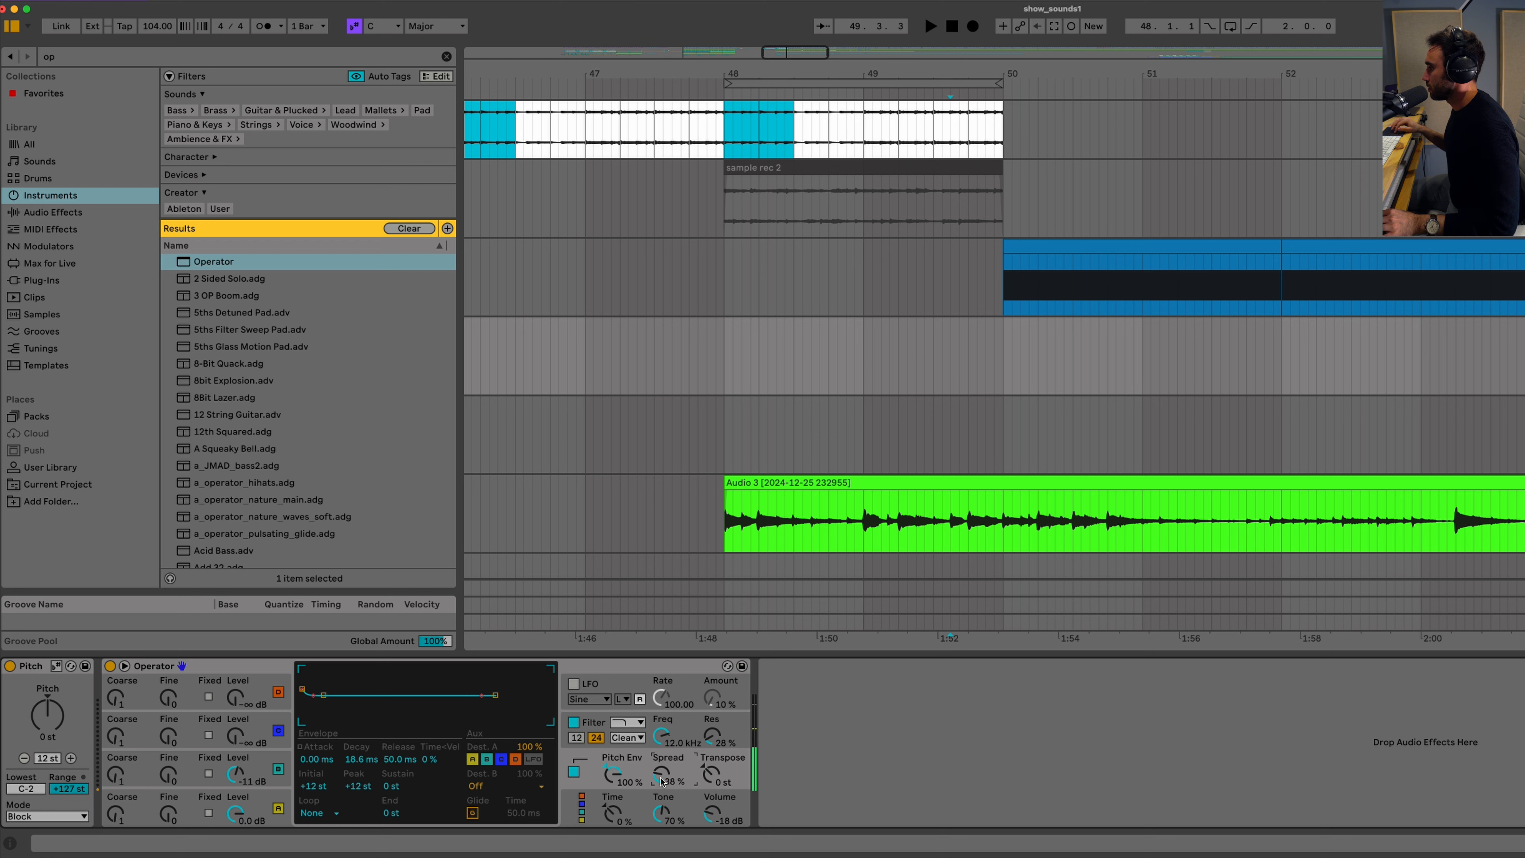
Step: Find the Roar audio effect and add it after Operator
left_click(69, 60)
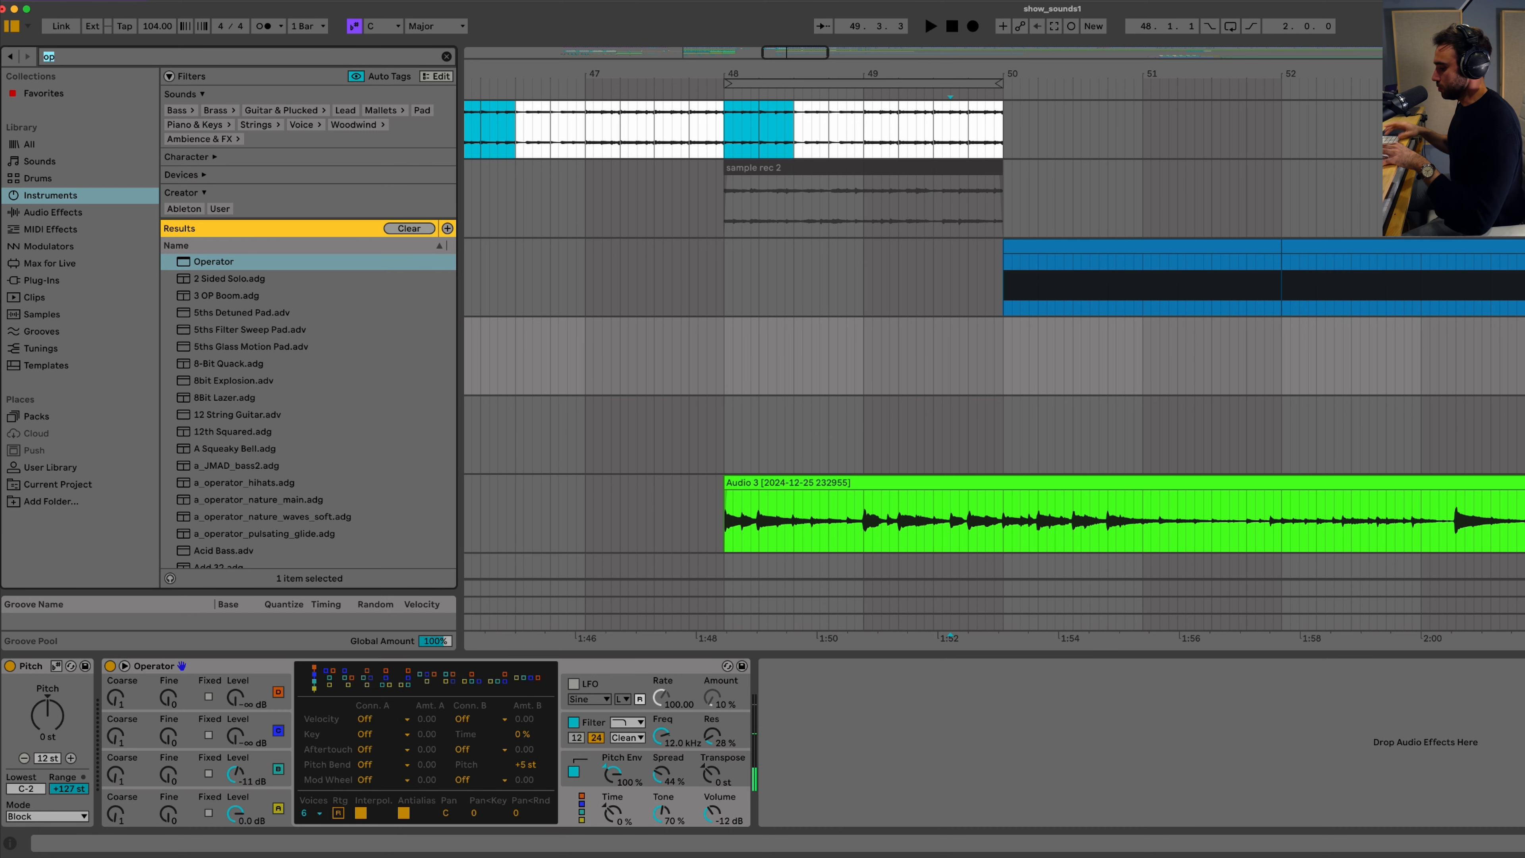
type("roar")
left_click(53, 212)
left_click_drag(204, 197, 771, 692)
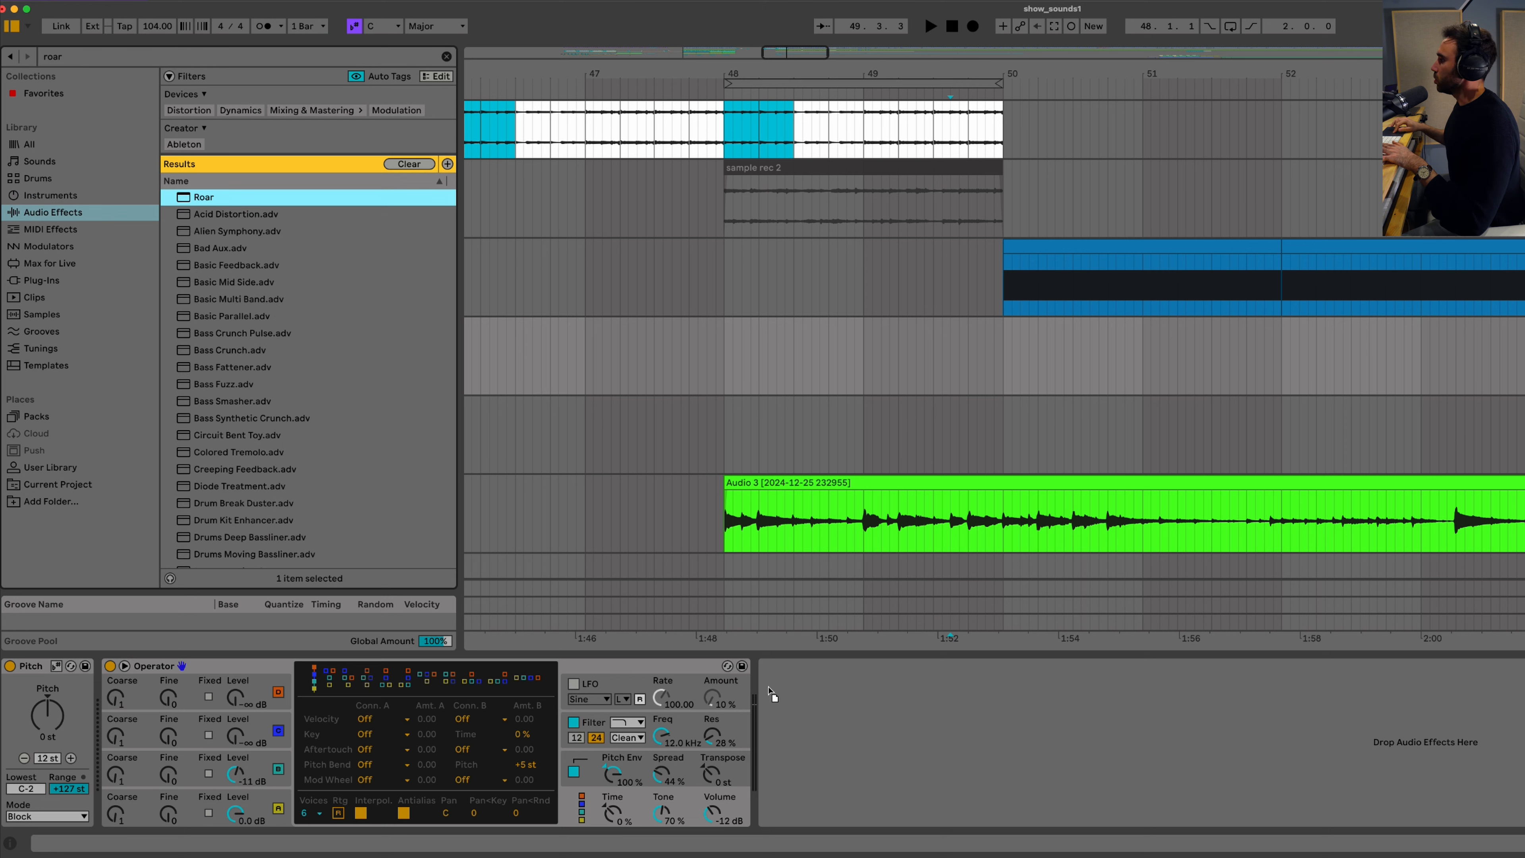
Step: Set Roar to Multi Band routing and the low band's amount to 8.7 %
left_click_drag(807, 746, 807, 745)
left_click(792, 782)
left_click(791, 742)
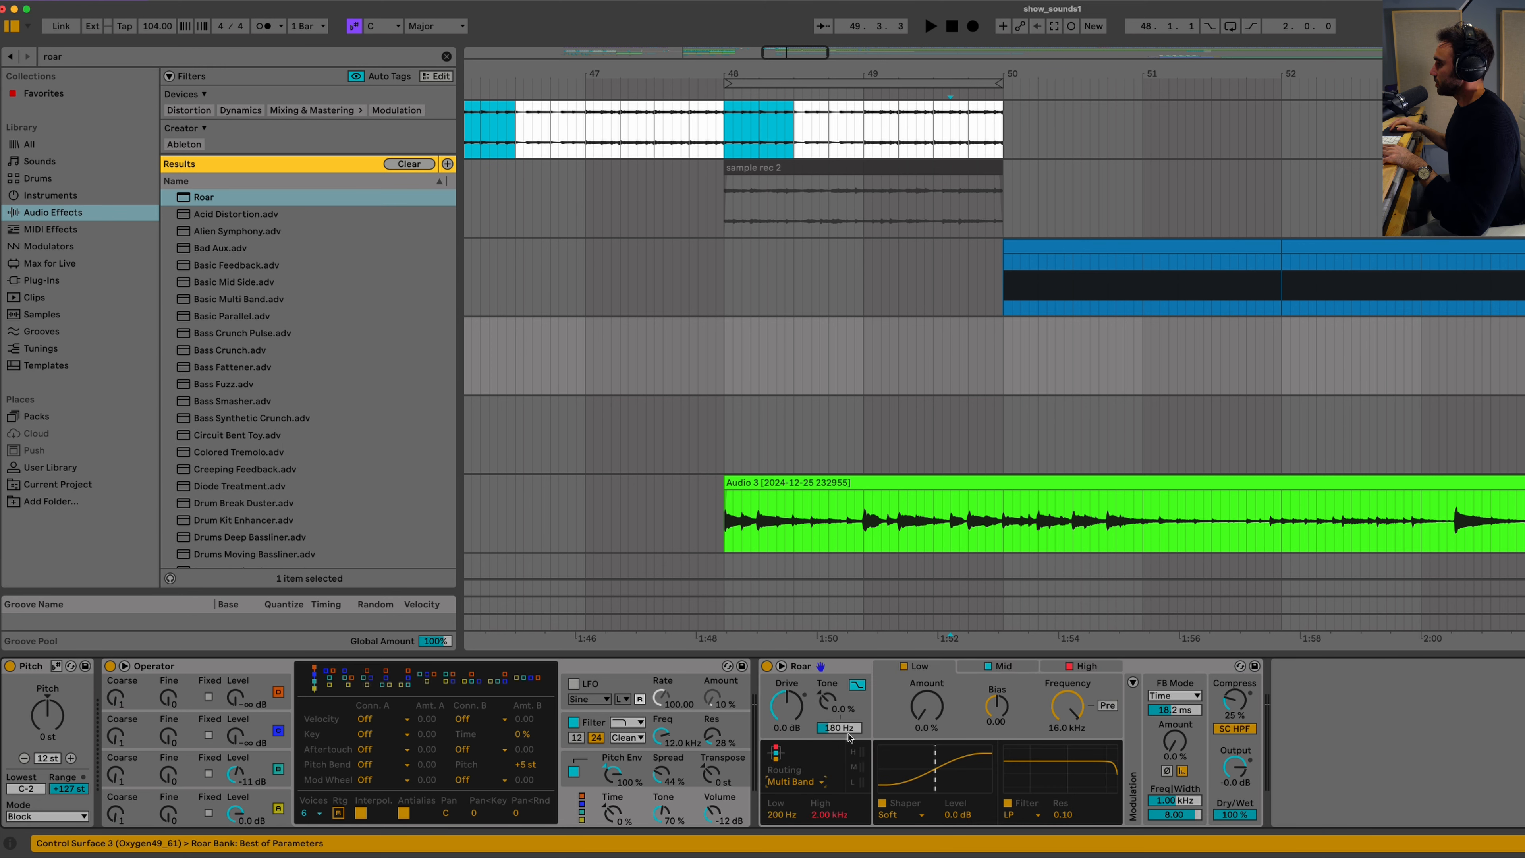
left_click(927, 703)
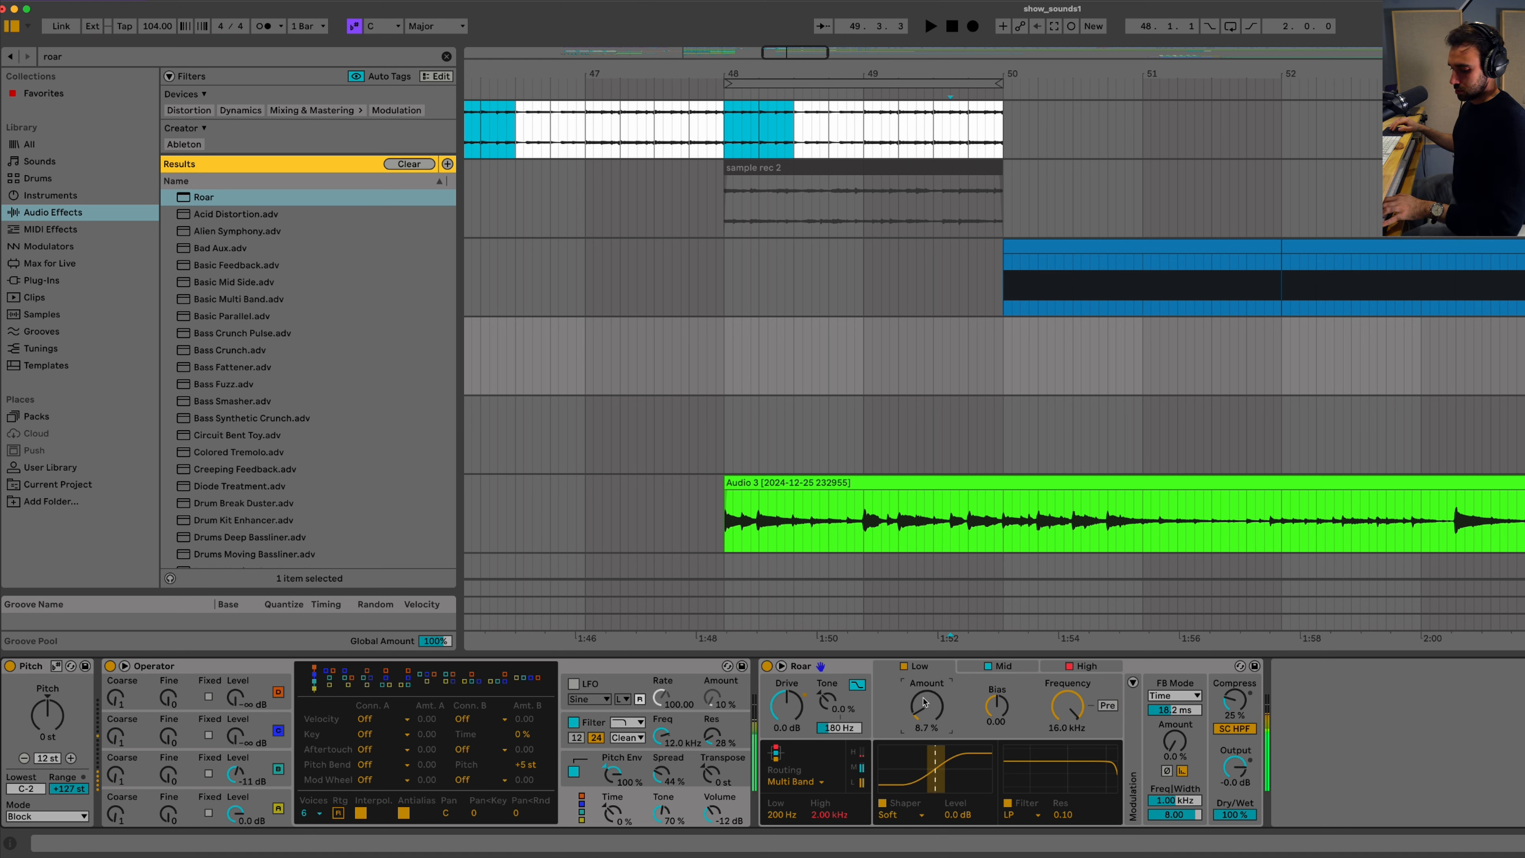
Step: Play along with the arrangement on the Operator track and capture the bass line as a MIDI clip at bar 50
key("space")
left_click(817, 361)
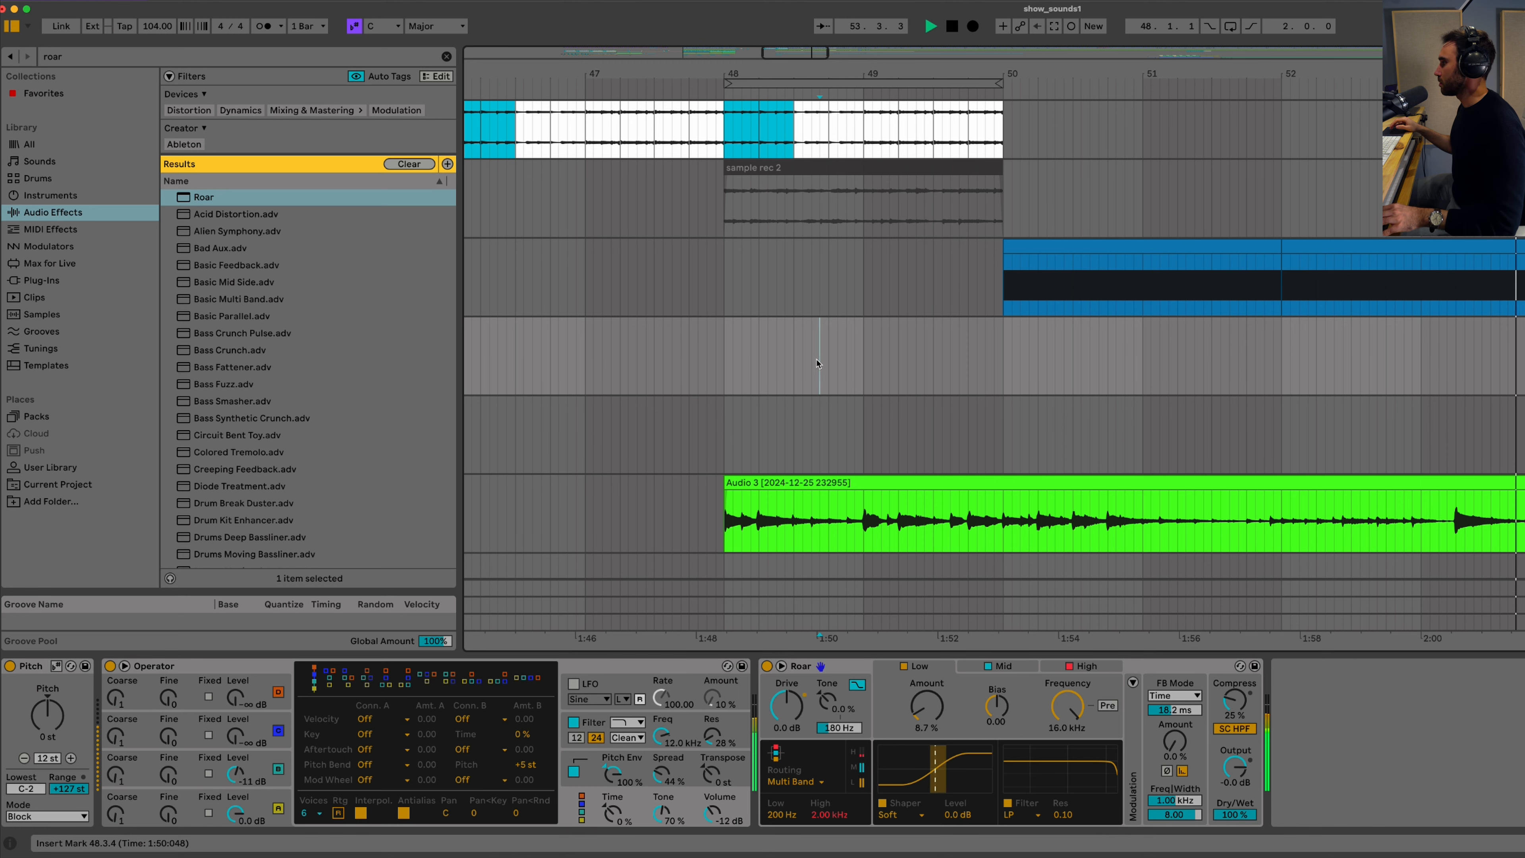
left_click(1053, 27)
Step: Set the captured bass clip's note editor to a fixed 1/16 grid
right_click(653, 749)
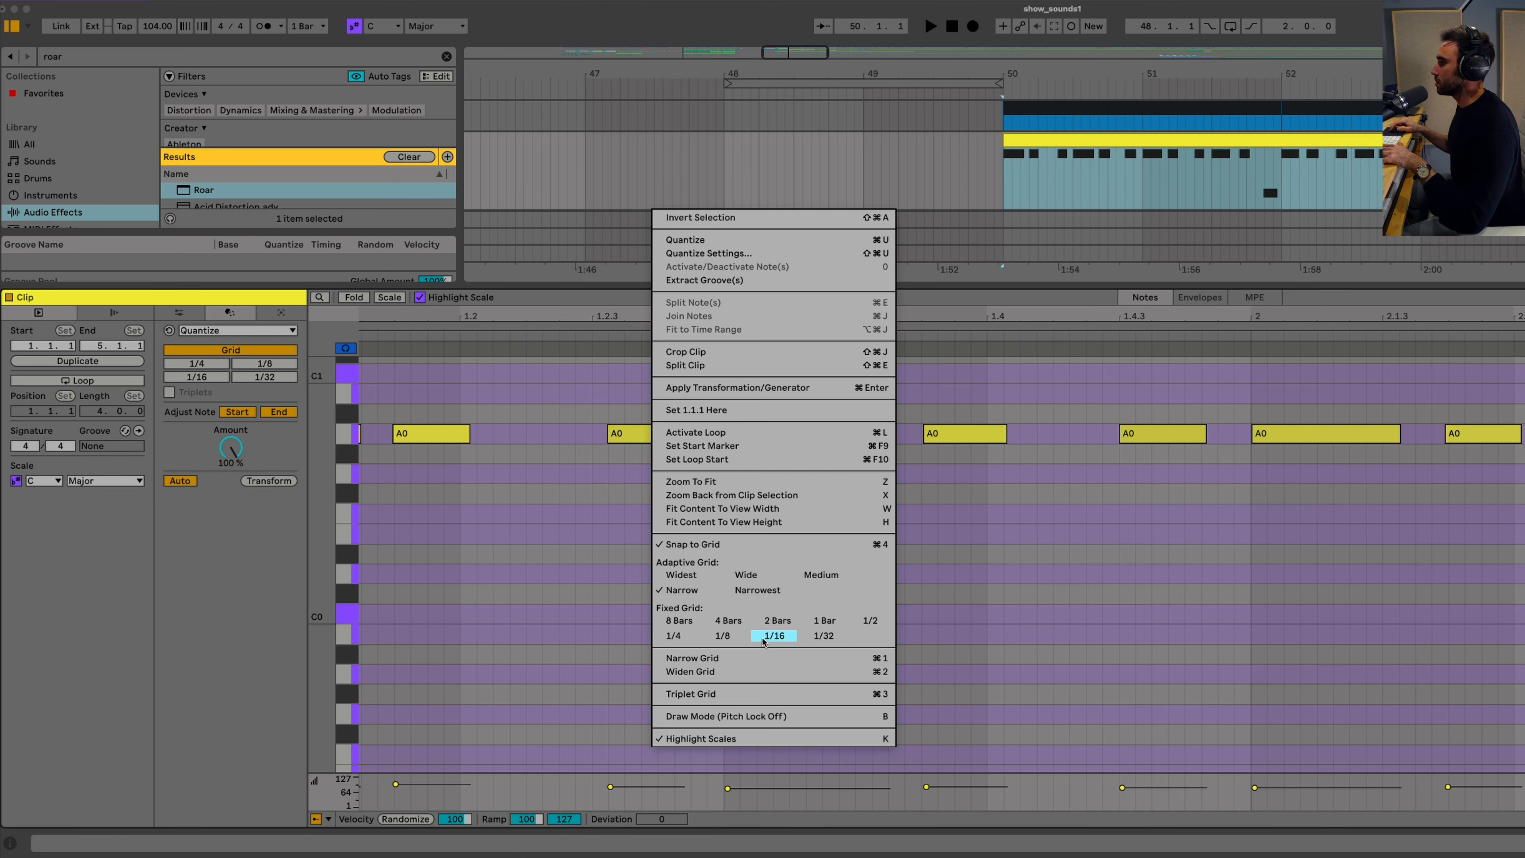
left_click(776, 640)
scroll(553, 564, "left", 3)
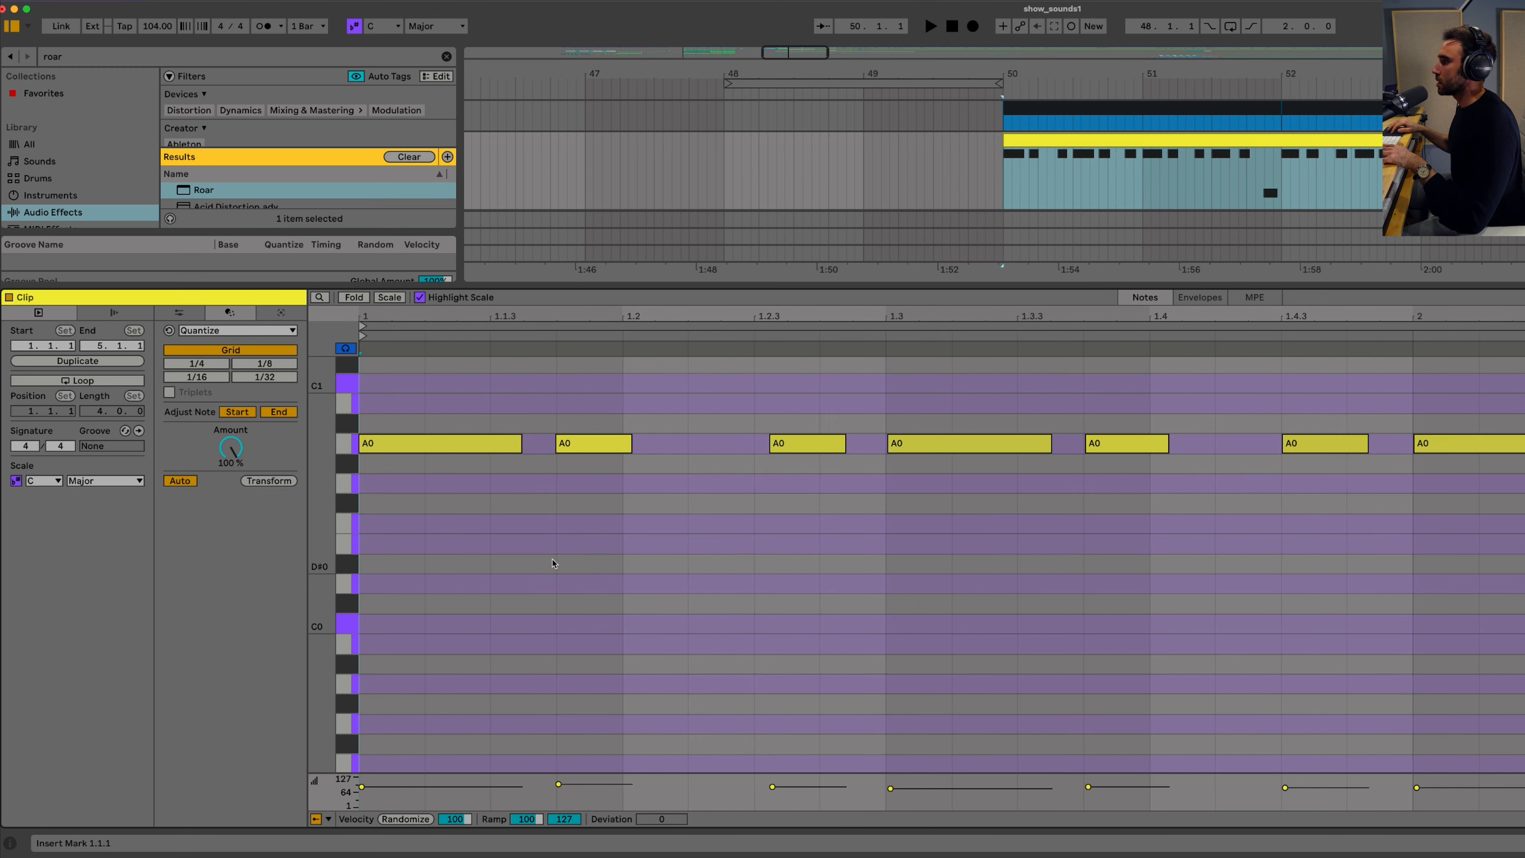
Step: Quantize all notes of the captured bass clip to the grid with an amount of 81 %
key("minus")
key("super+a")
key("super+shift+u")
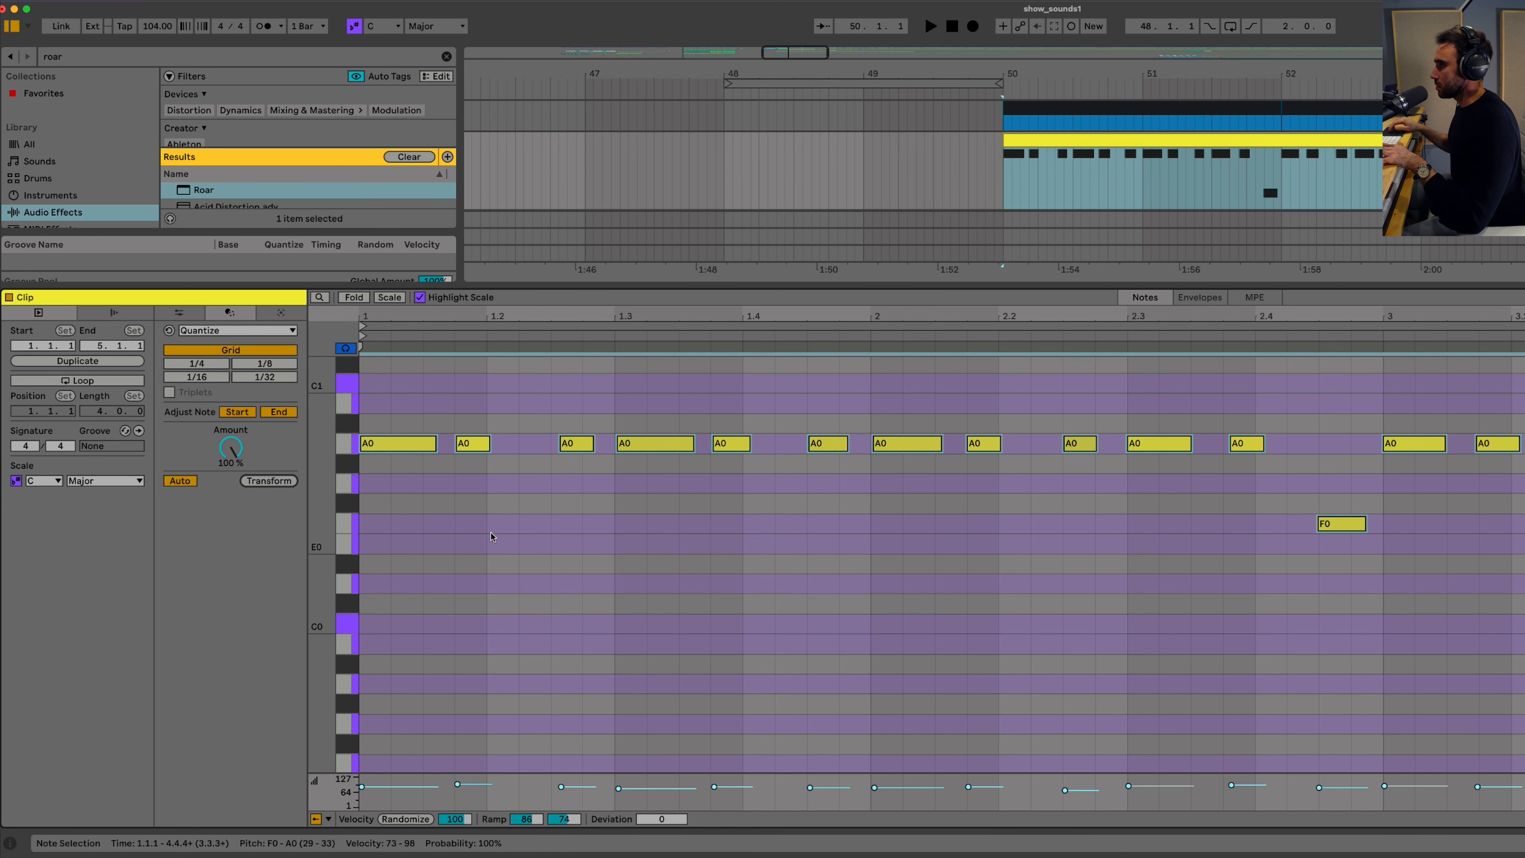
left_click_drag(233, 452, 234, 453)
key("space")
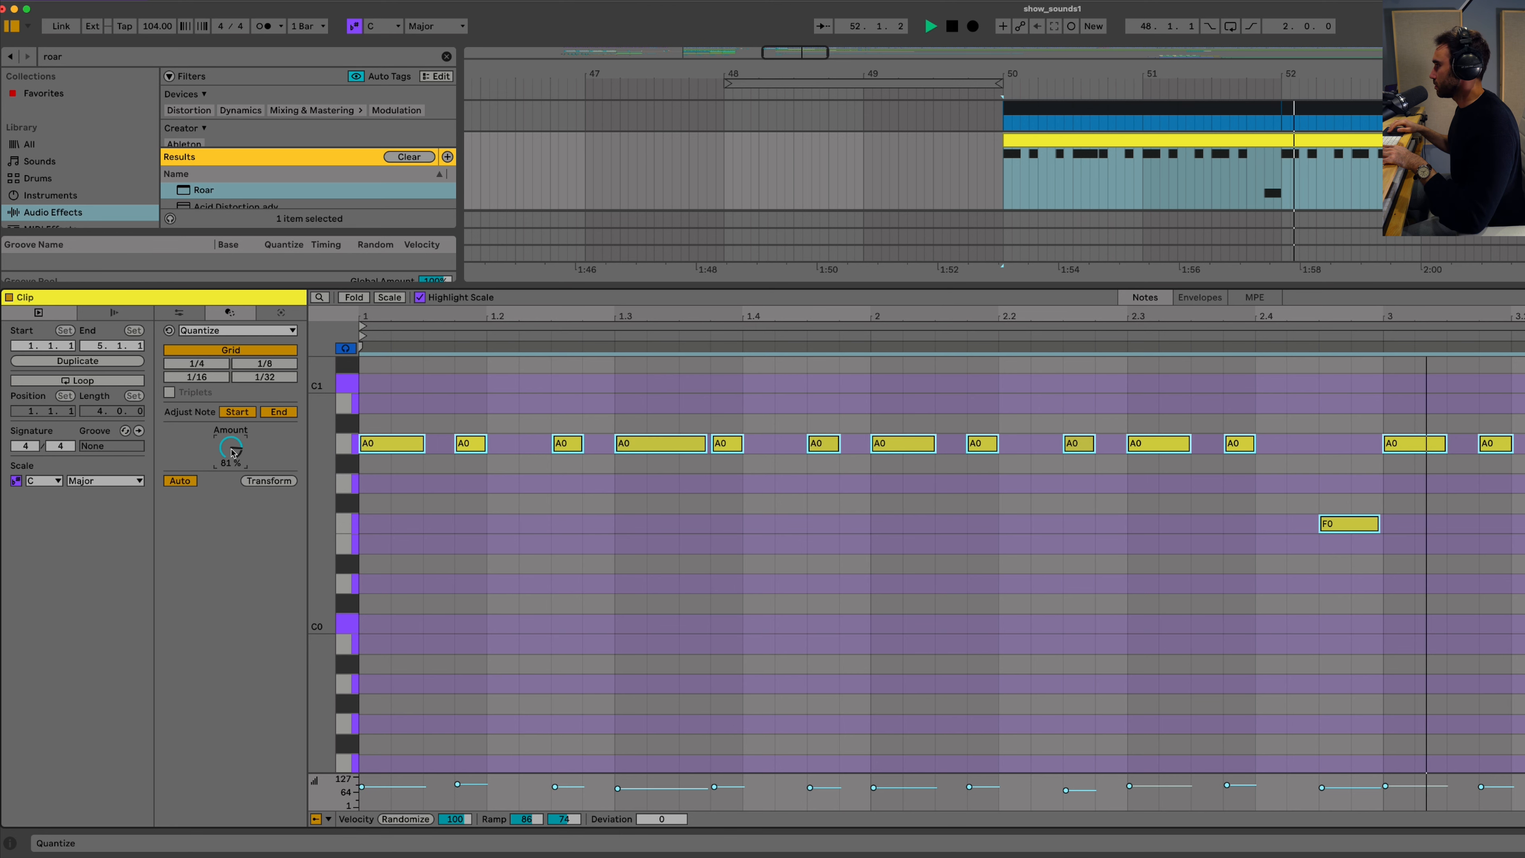
Step: Enlarge the arrangement view and play the arrangement from bar 46 to review the parts so far
left_click_drag(735, 282, 736, 426)
left_click(915, 85)
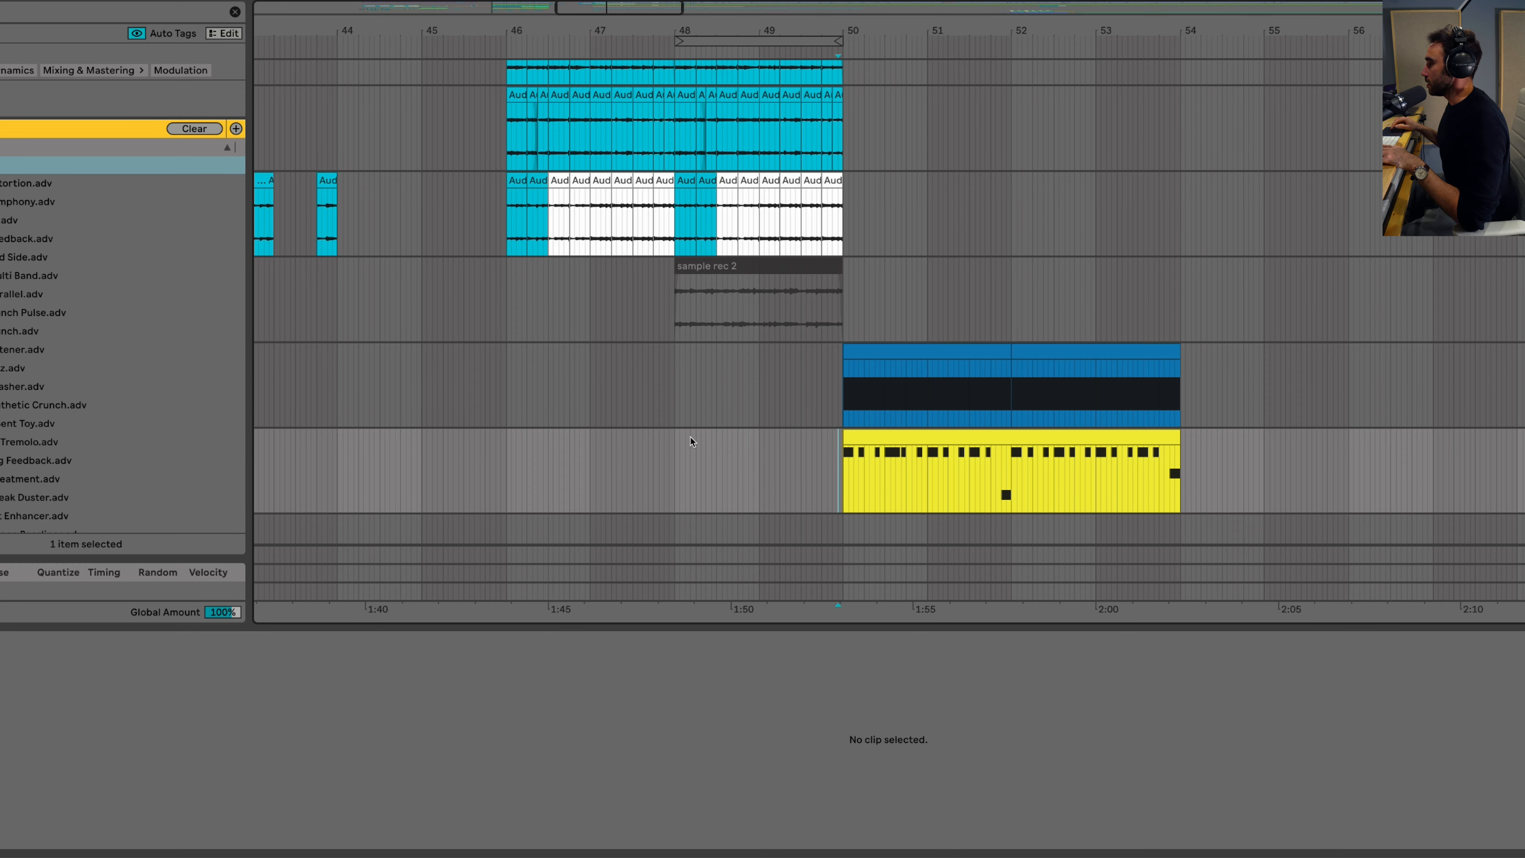
scroll(692, 442, "left", 1)
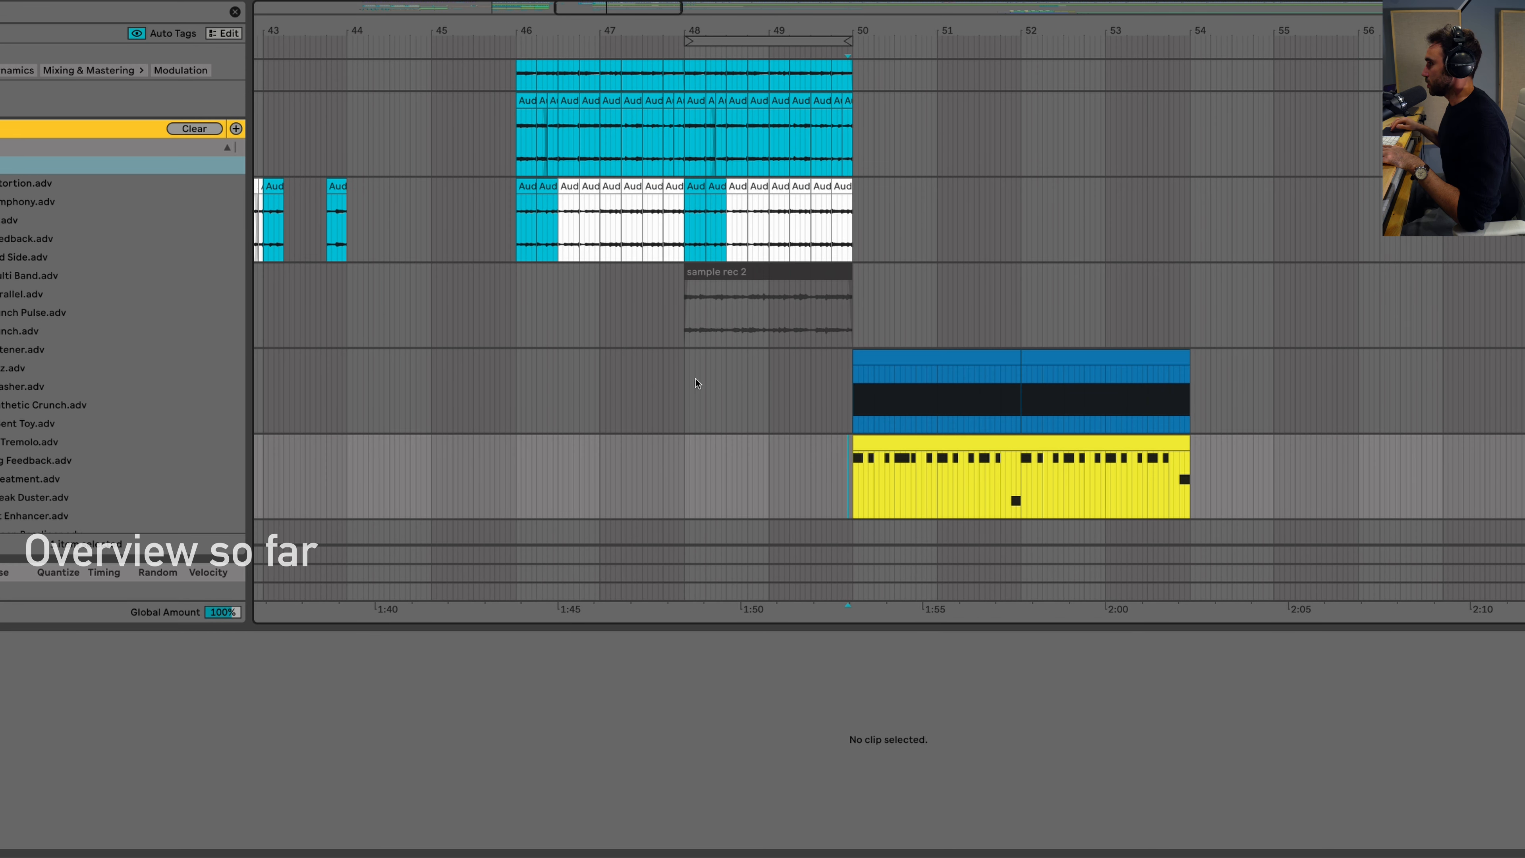
left_click(514, 387)
key("space")
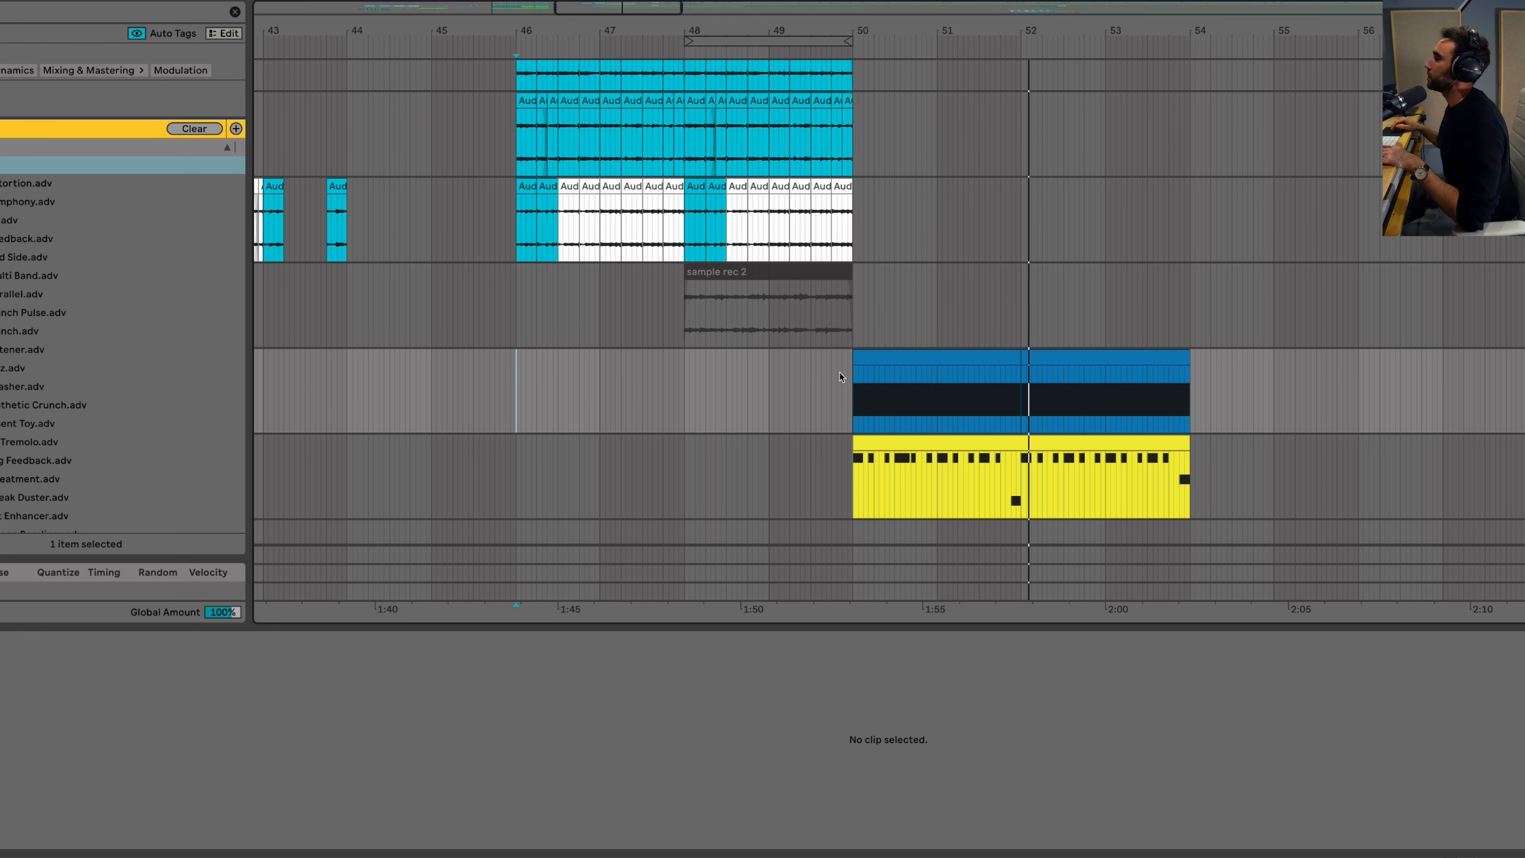
scroll(839, 372, "up", 3)
scroll(1063, 326, "up", 3)
scroll(961, 391, "down", 2)
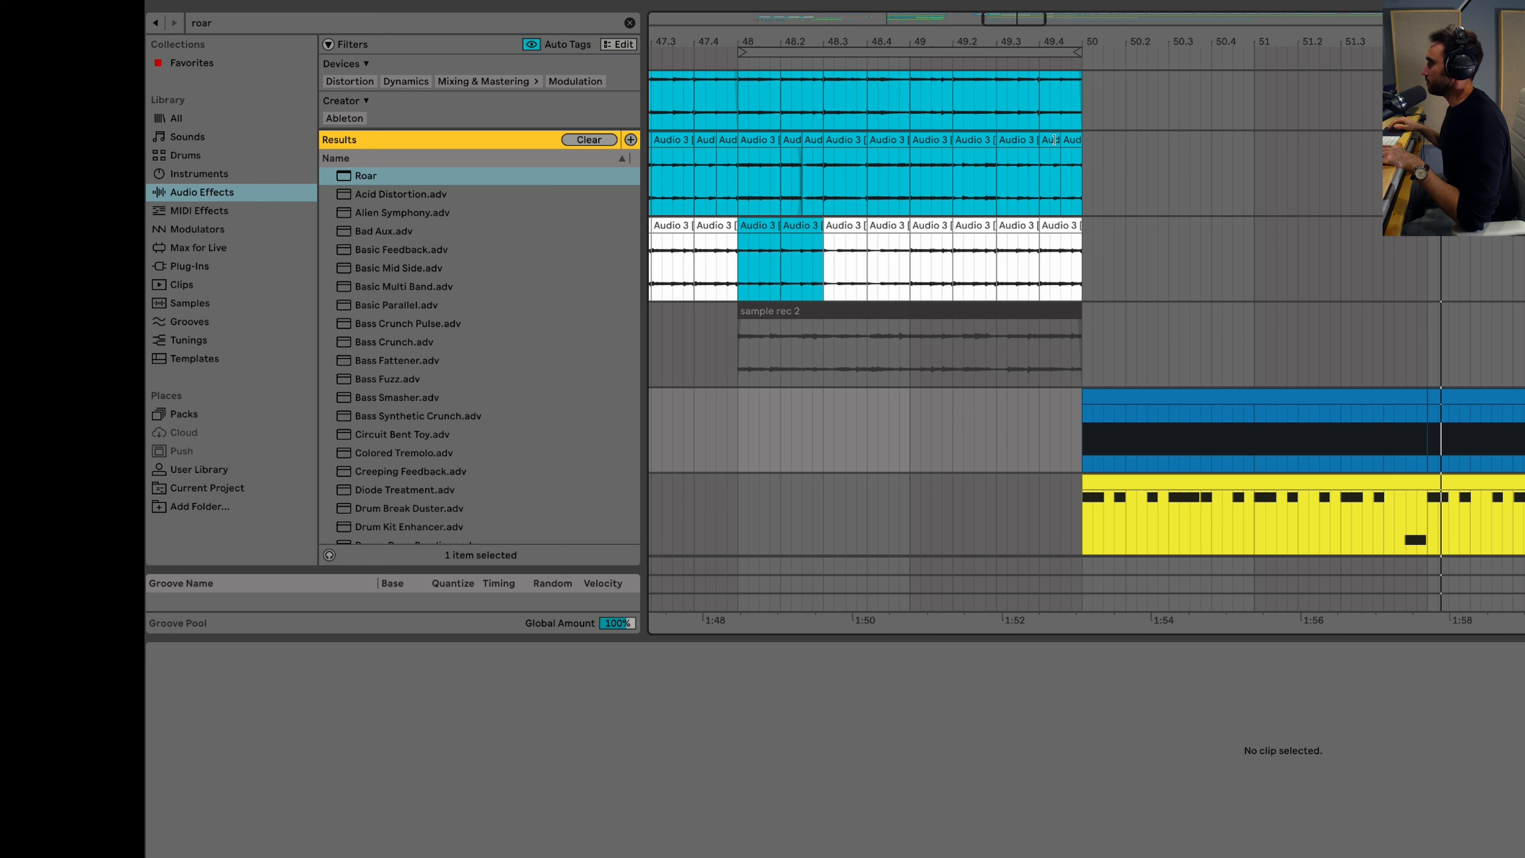
Step: Copy the two half-beat guitar slices at 49.4 on the middle sliced track to 51.4 on the same track
left_click(1054, 142)
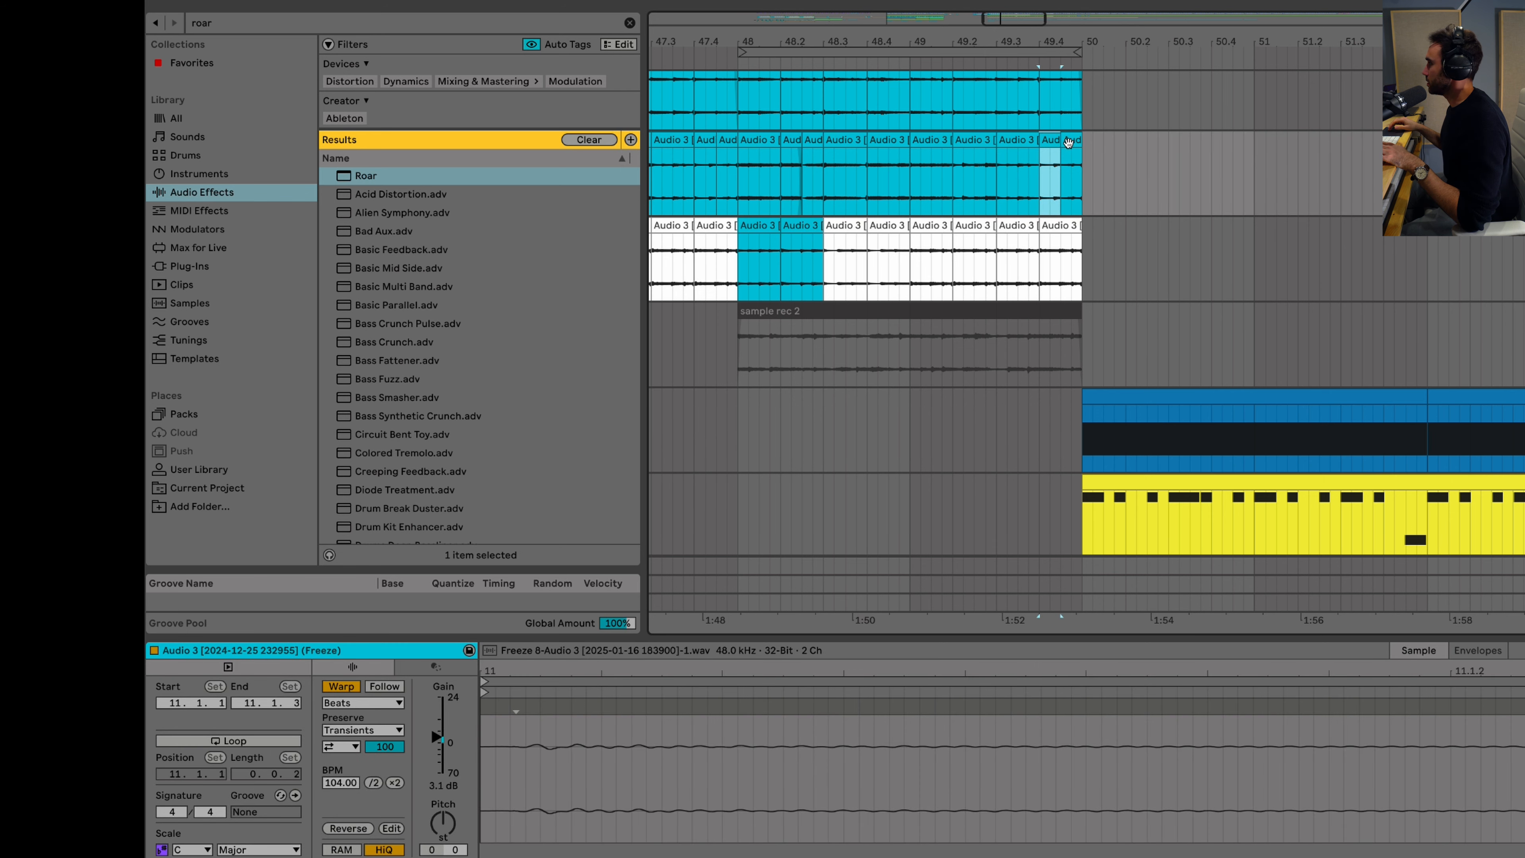
left_click(1070, 141, "shift")
scroll(1055, 159, "up", 3)
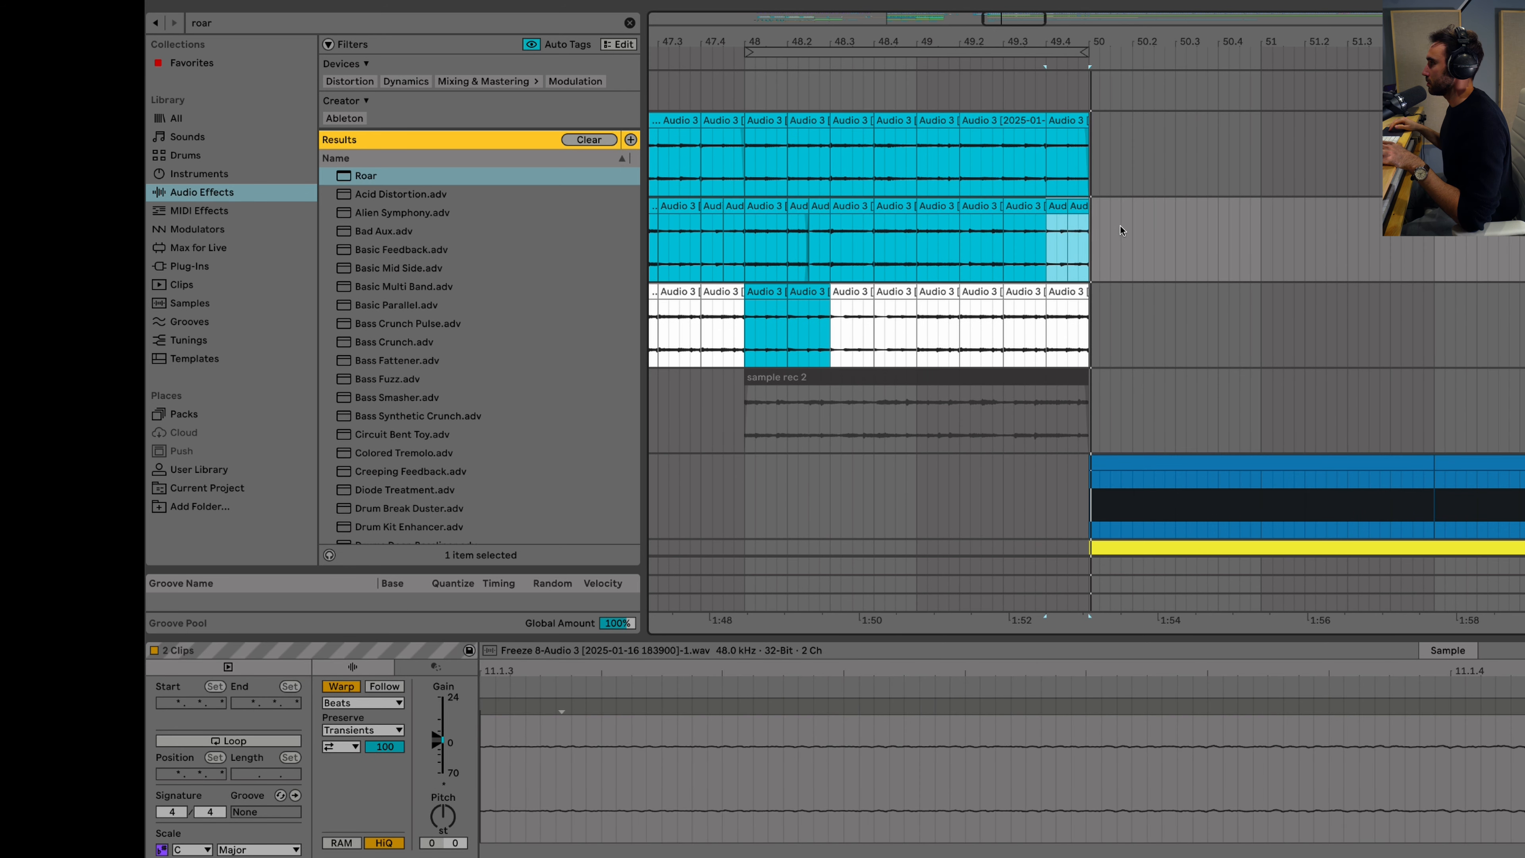
key("space")
left_click(1386, 243)
key("super+v")
Step: Copy the guitar slice at 49.3 on the middle sliced track to 51.4 on the track below and play it back
left_click(1040, 167)
key("space")
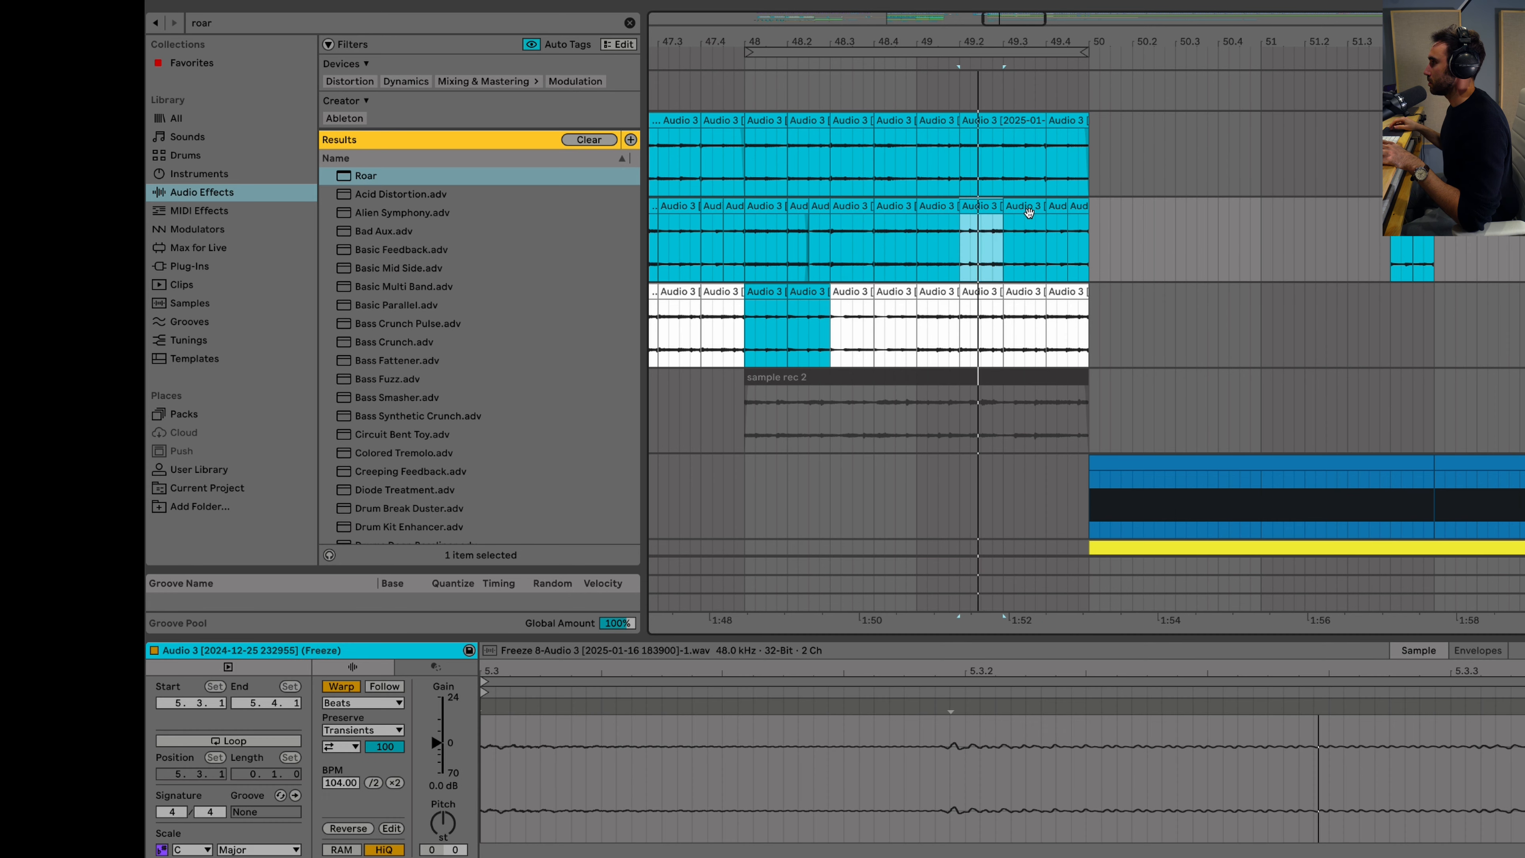
left_click(1030, 211)
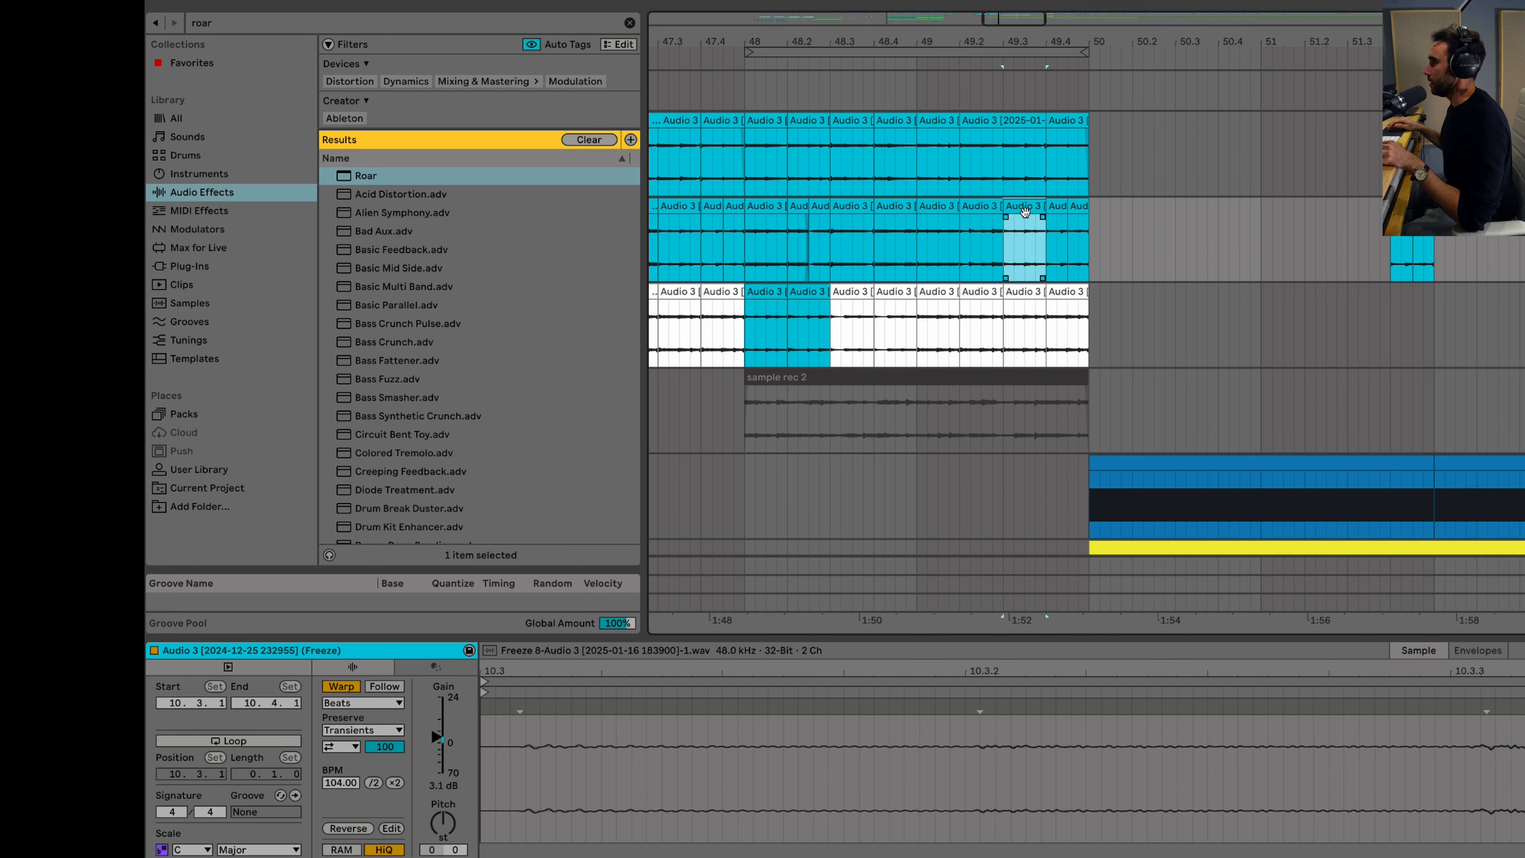
left_click(1387, 339)
key("super+v")
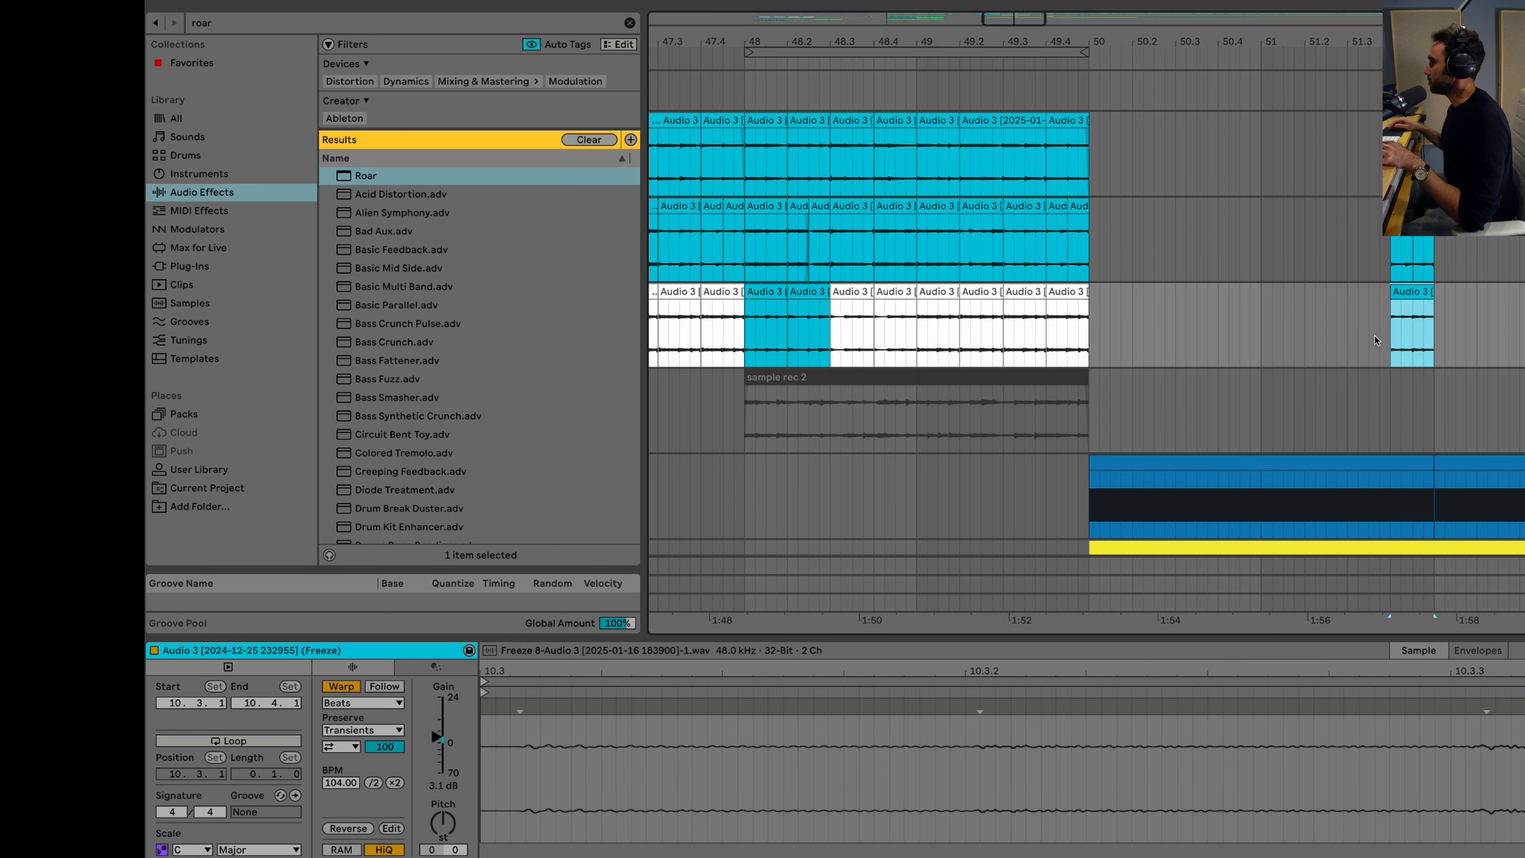
left_click(1282, 314)
key("space")
key("space")
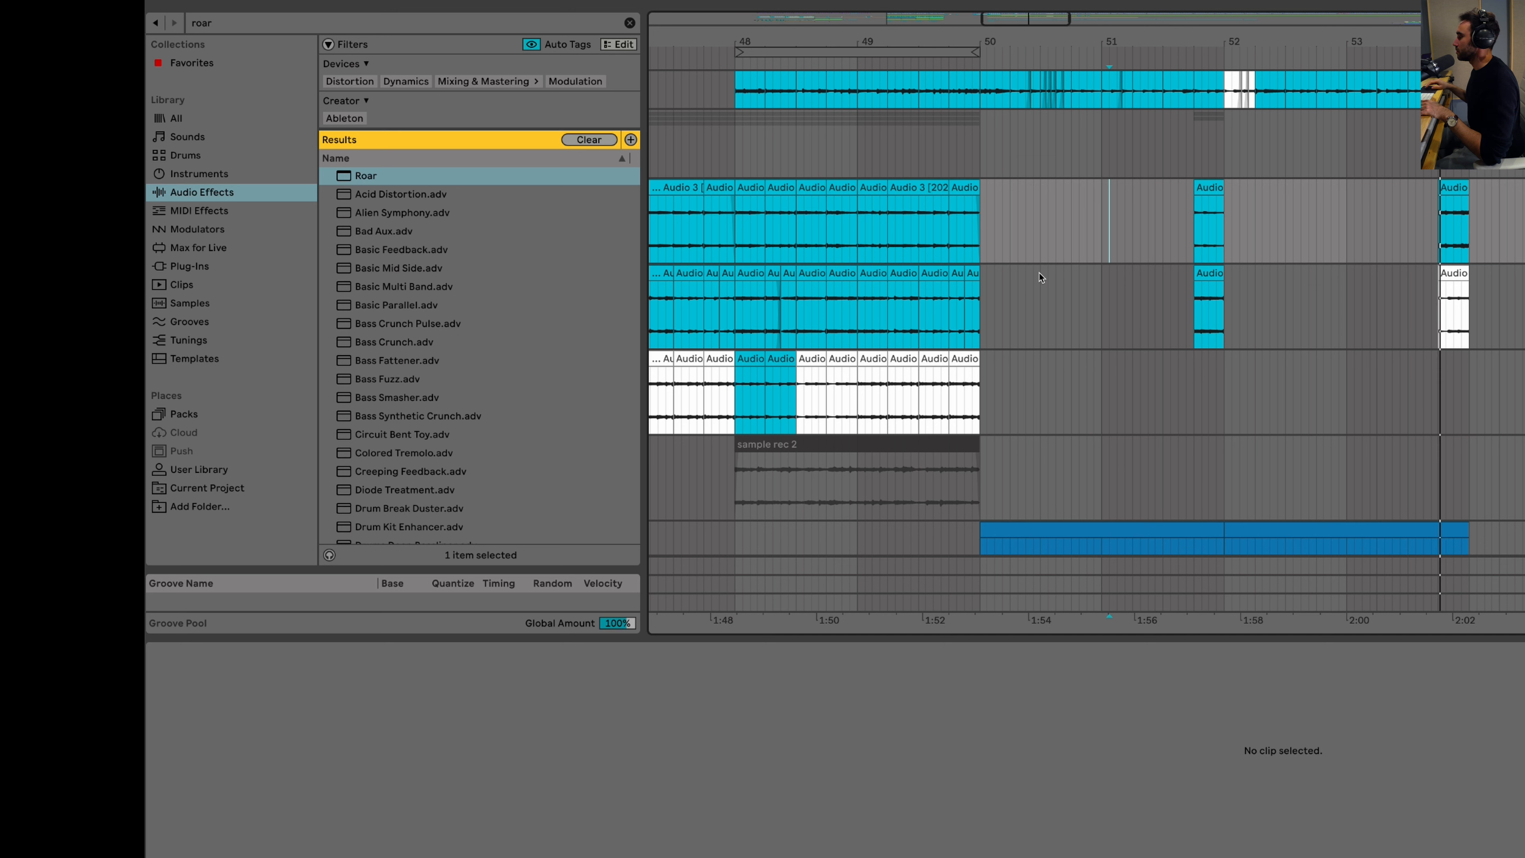
Step: Audition the ZOOM0107_LR recordings around bars 173 to 200 and inspect the Echo chain on the ZOOM clips' track
scroll(1041, 278, "down", 5)
left_click(914, 182)
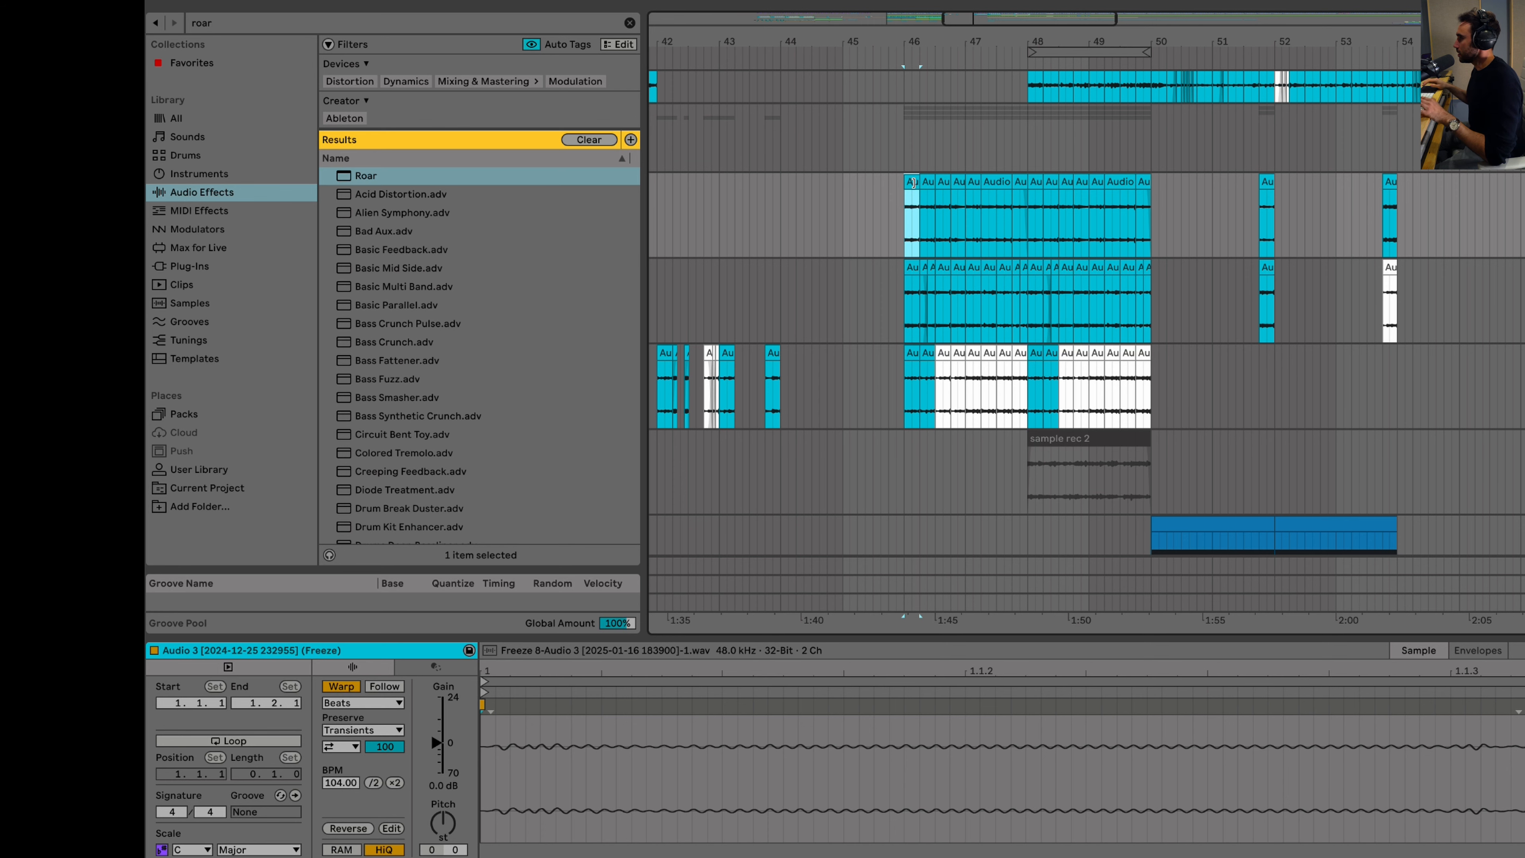
scroll(1236, 336, "down", 3)
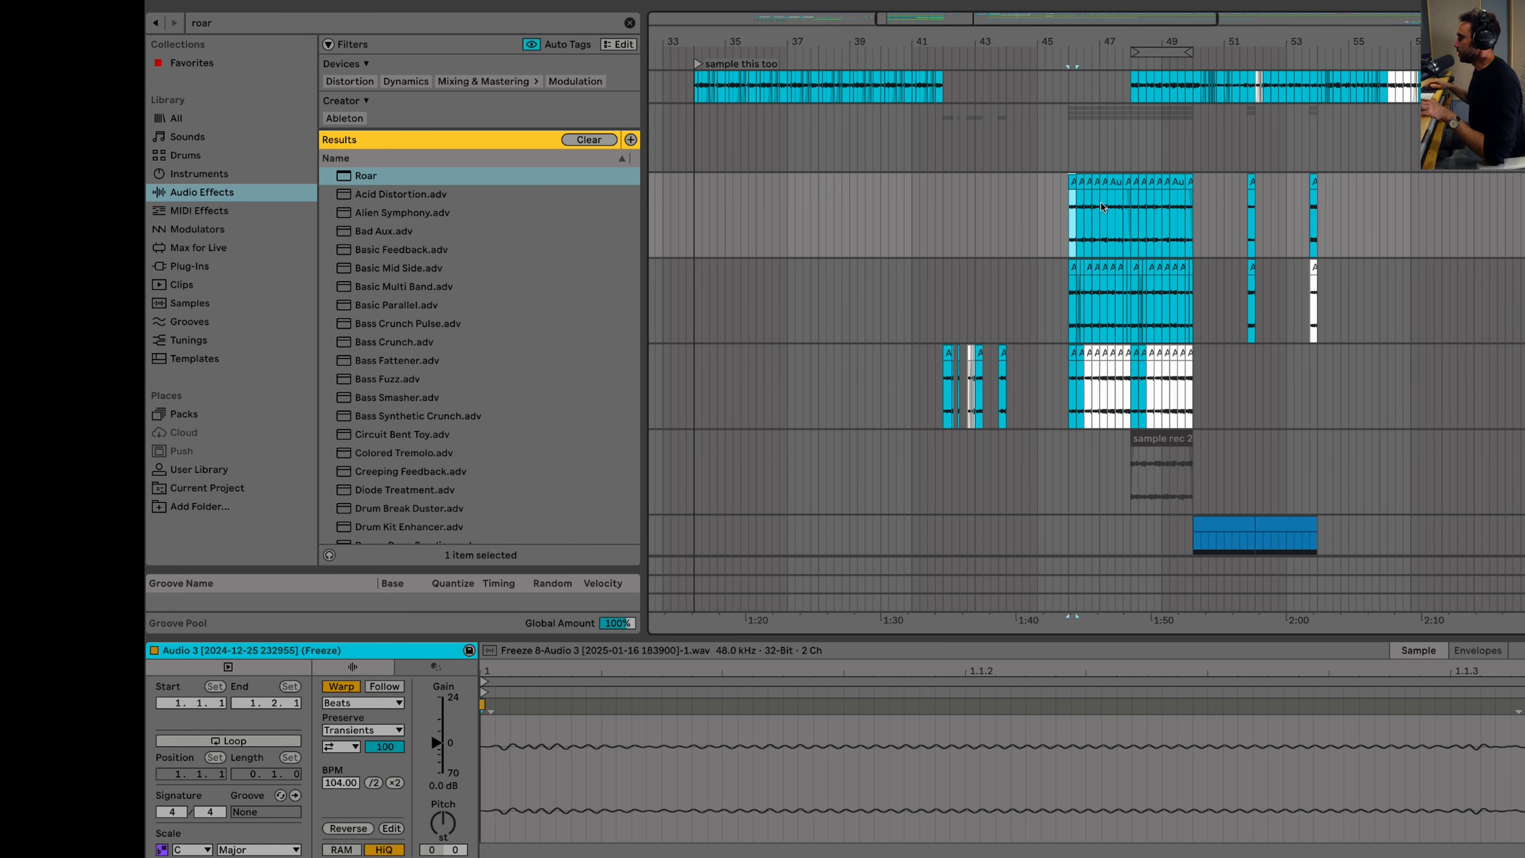
scroll(1102, 201, "down", 5)
scroll(1160, 266, "down", 8)
scroll(1160, 265, "right", 8)
left_click(875, 257)
key("space")
scroll(874, 256, "up", 5)
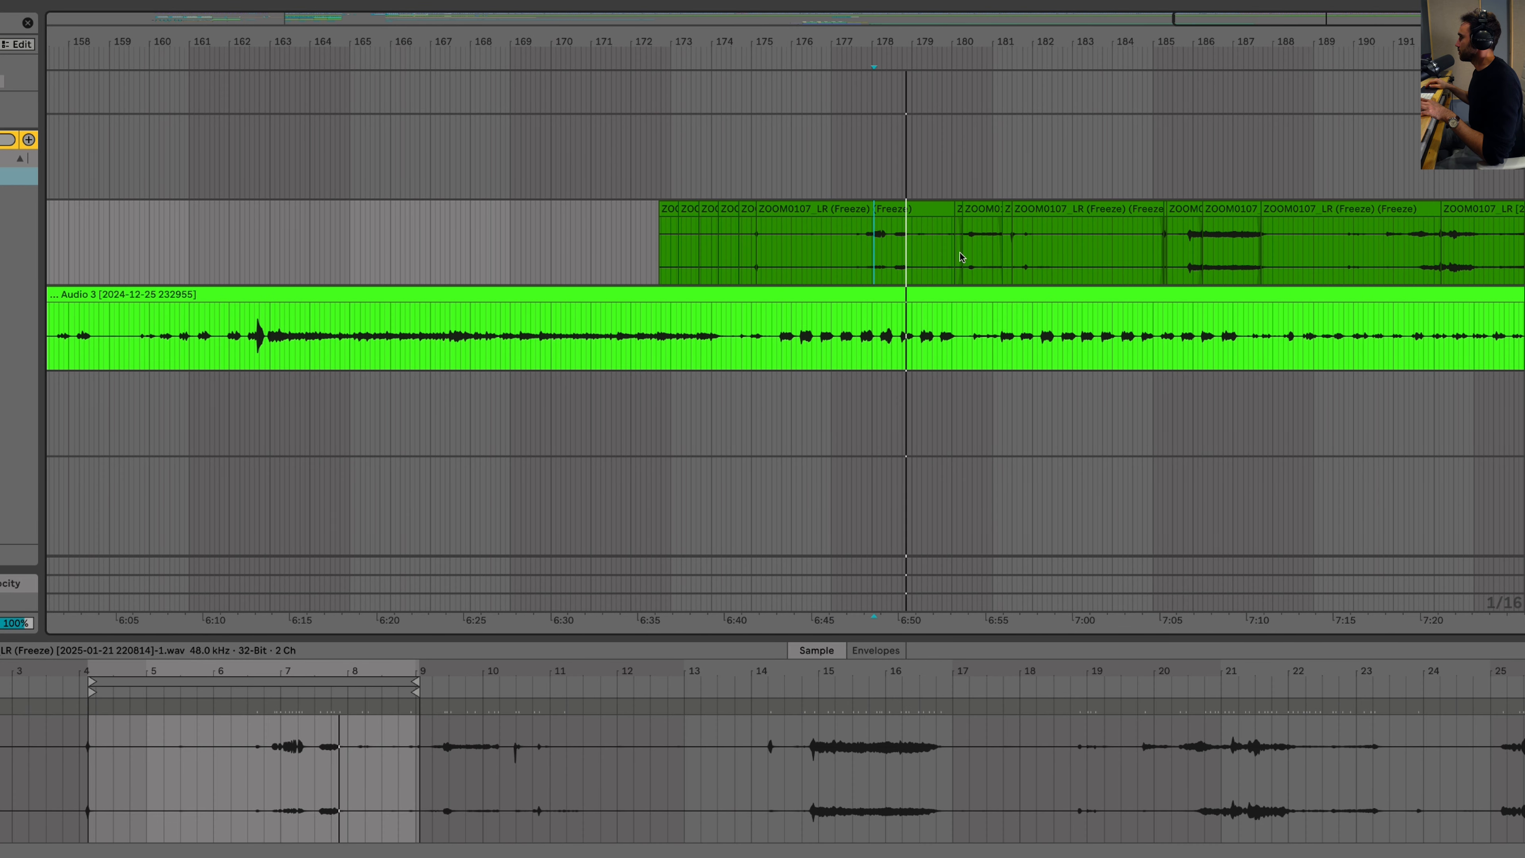
left_click(962, 252)
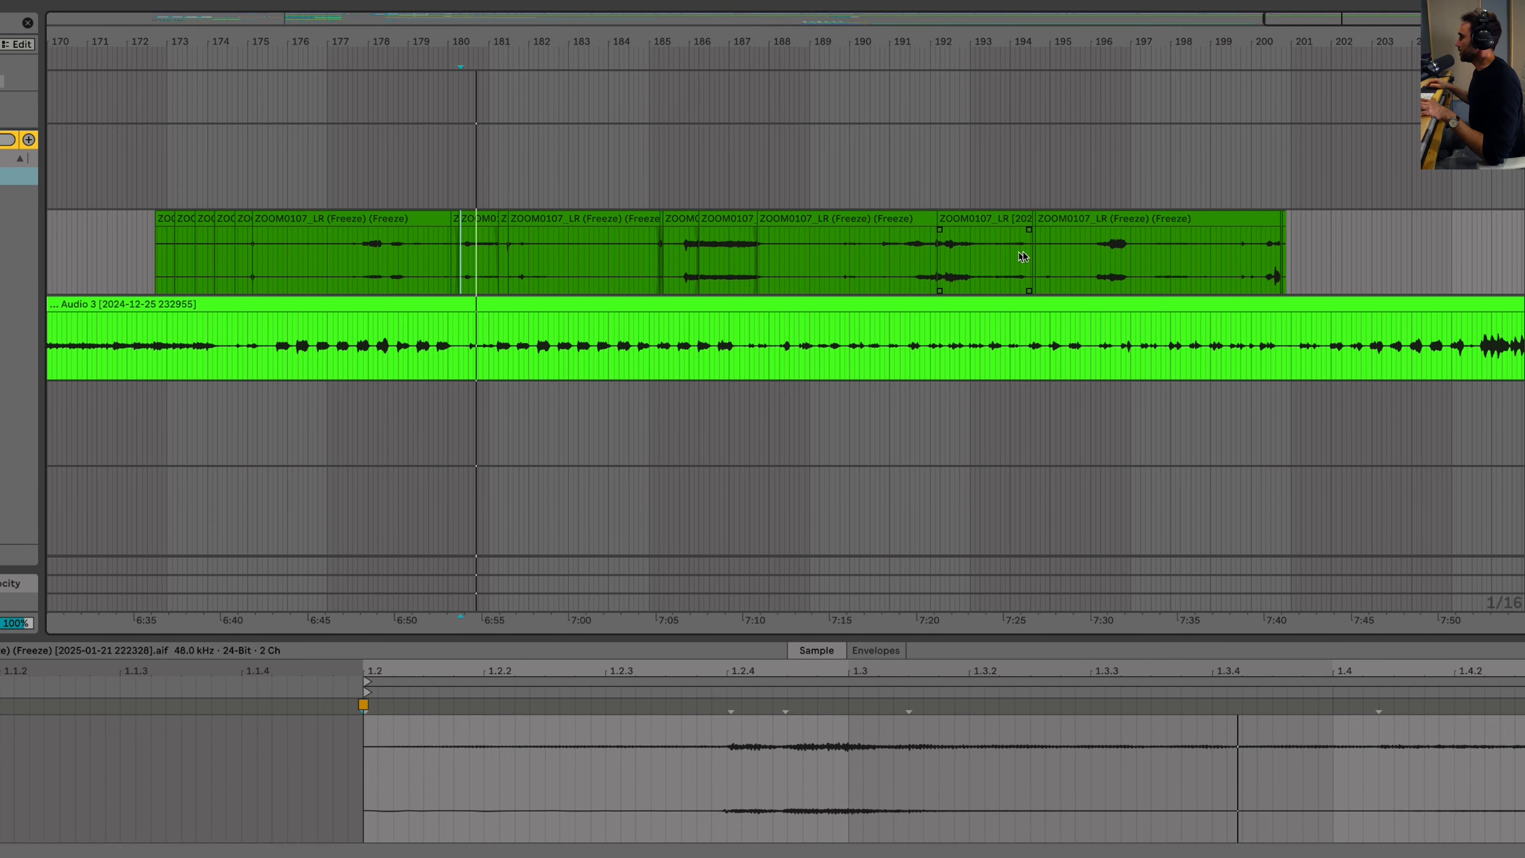
left_click(972, 251)
left_click(1111, 278)
left_click(642, 276)
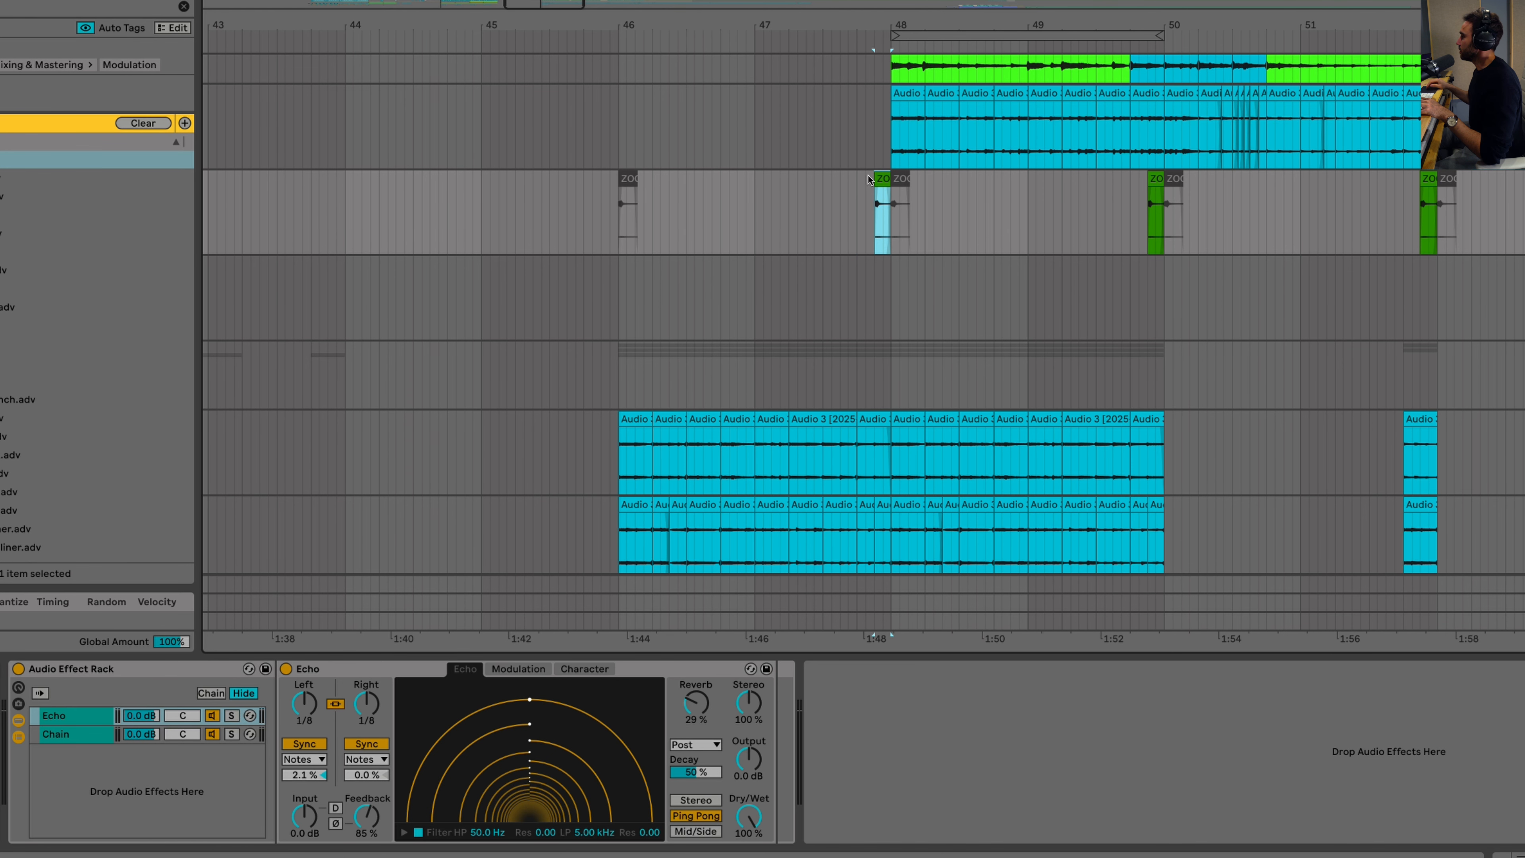
left_click(60, 715)
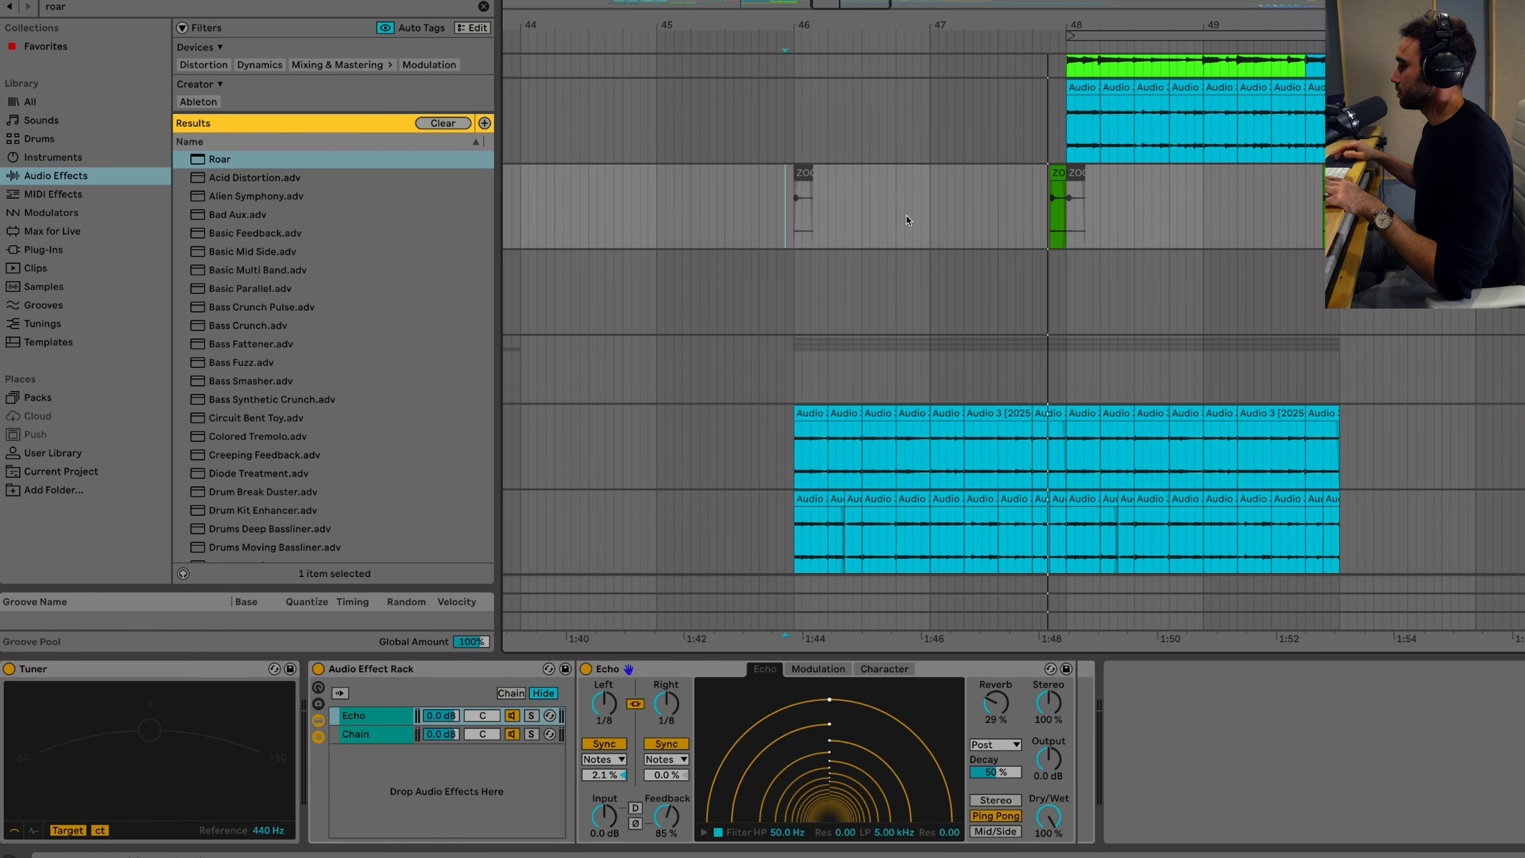
Step: Find the MicroShift plug-in and add it to the guitar sample group track
left_click(643, 359)
key("space")
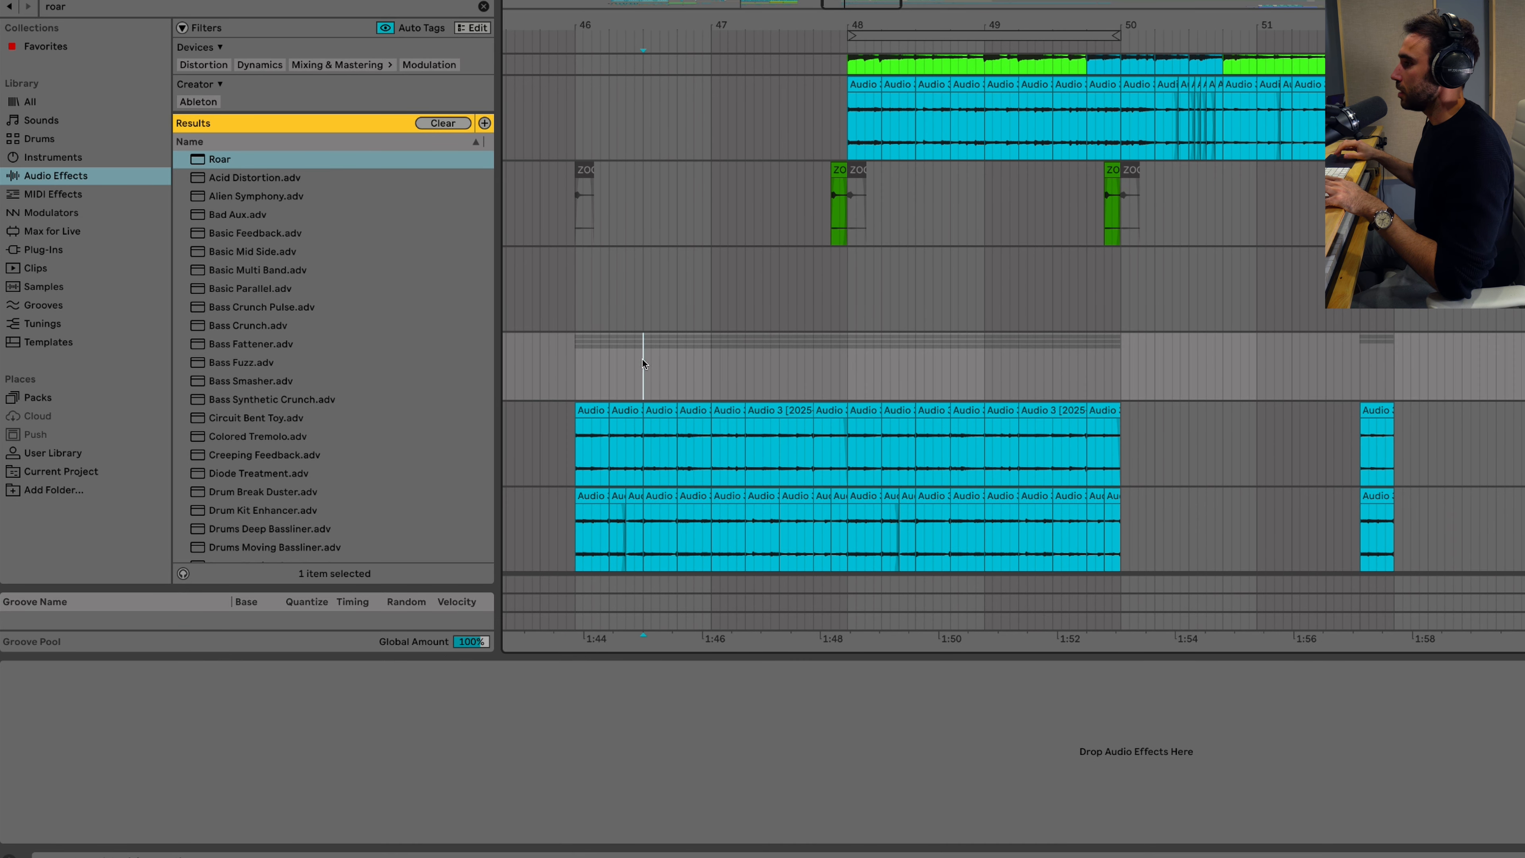
left_click(81, 7)
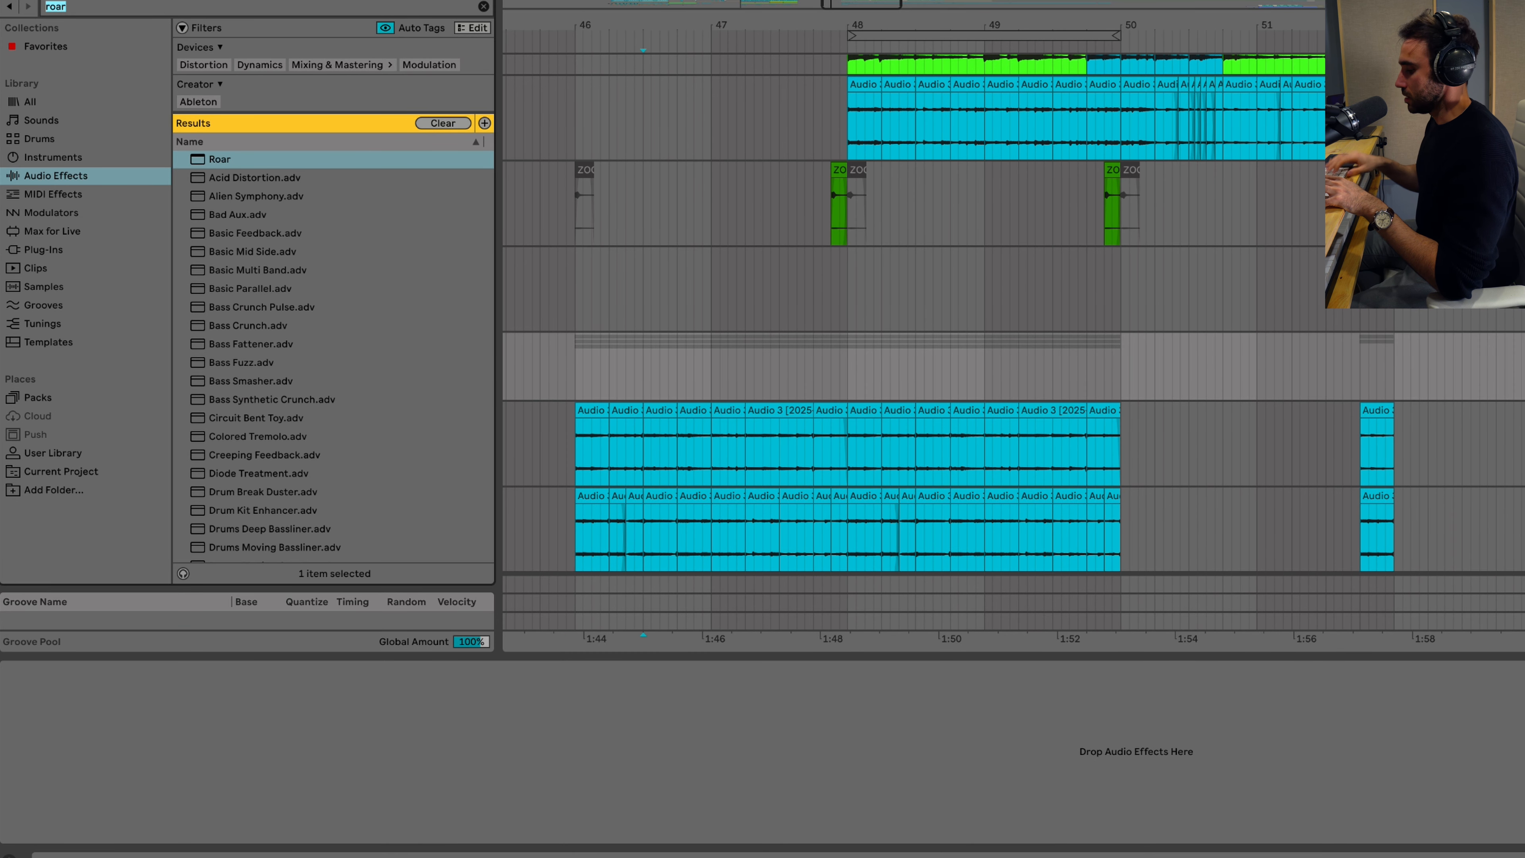
type("microsh")
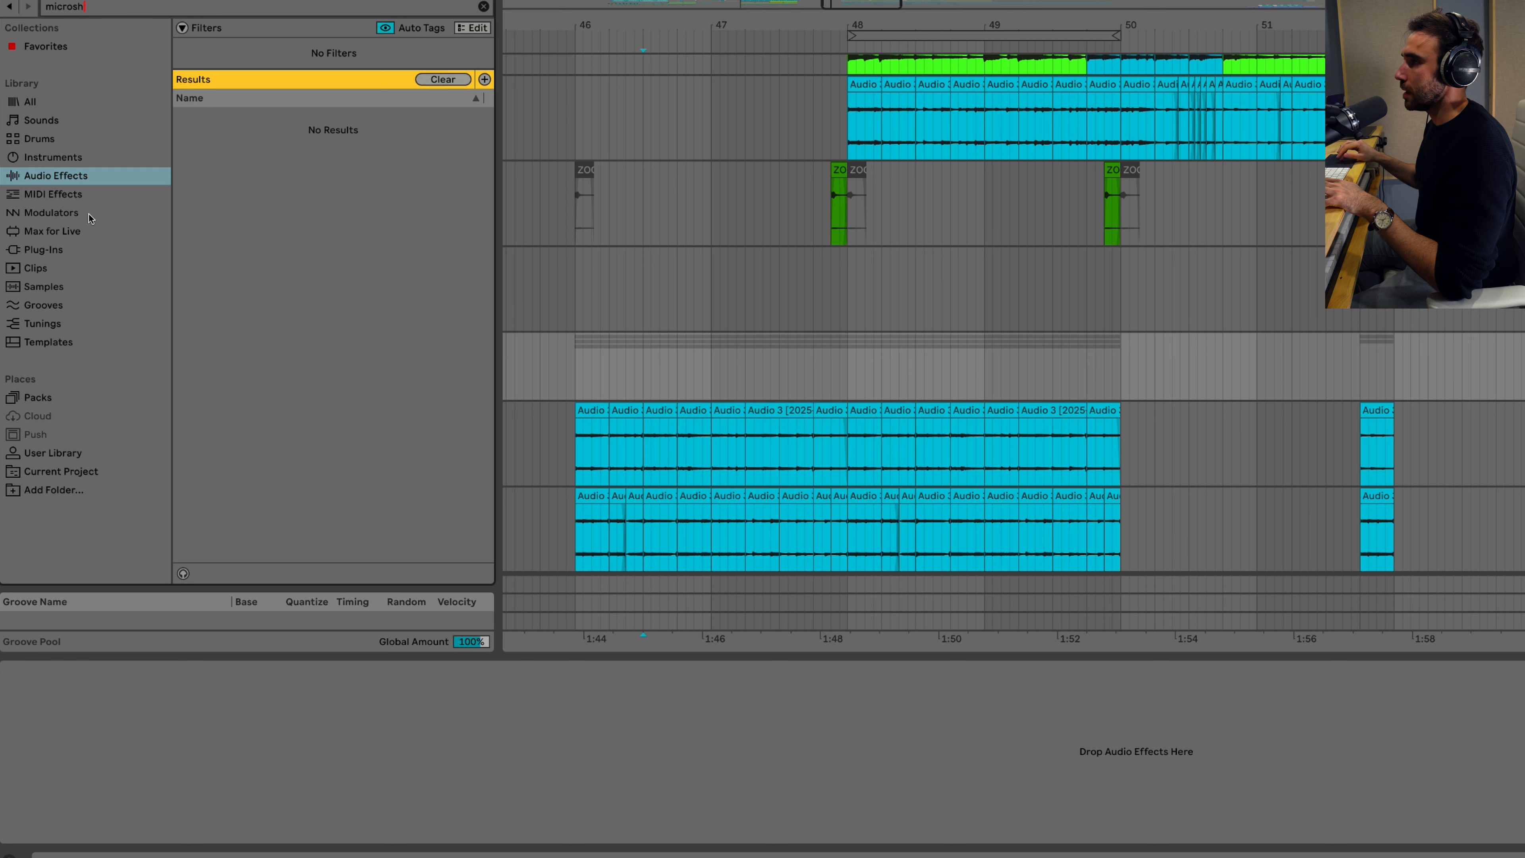
left_click(41, 255)
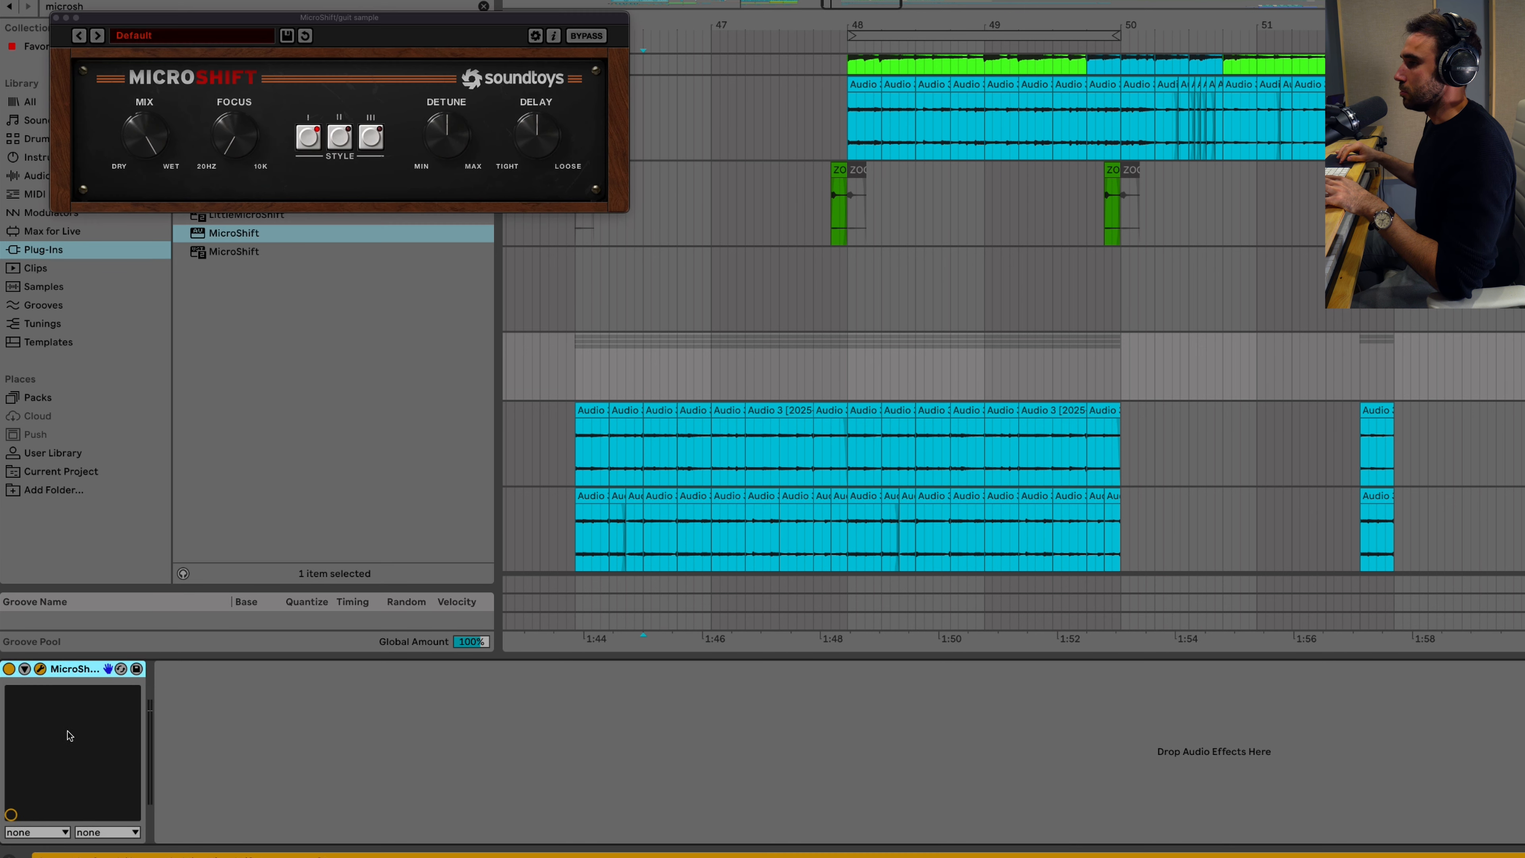
Step: Group MicroShift into an Audio Effect Rack and create an empty second chain for the dry signal
key("super+g")
left_click(10, 737)
right_click(63, 742)
left_click(78, 751)
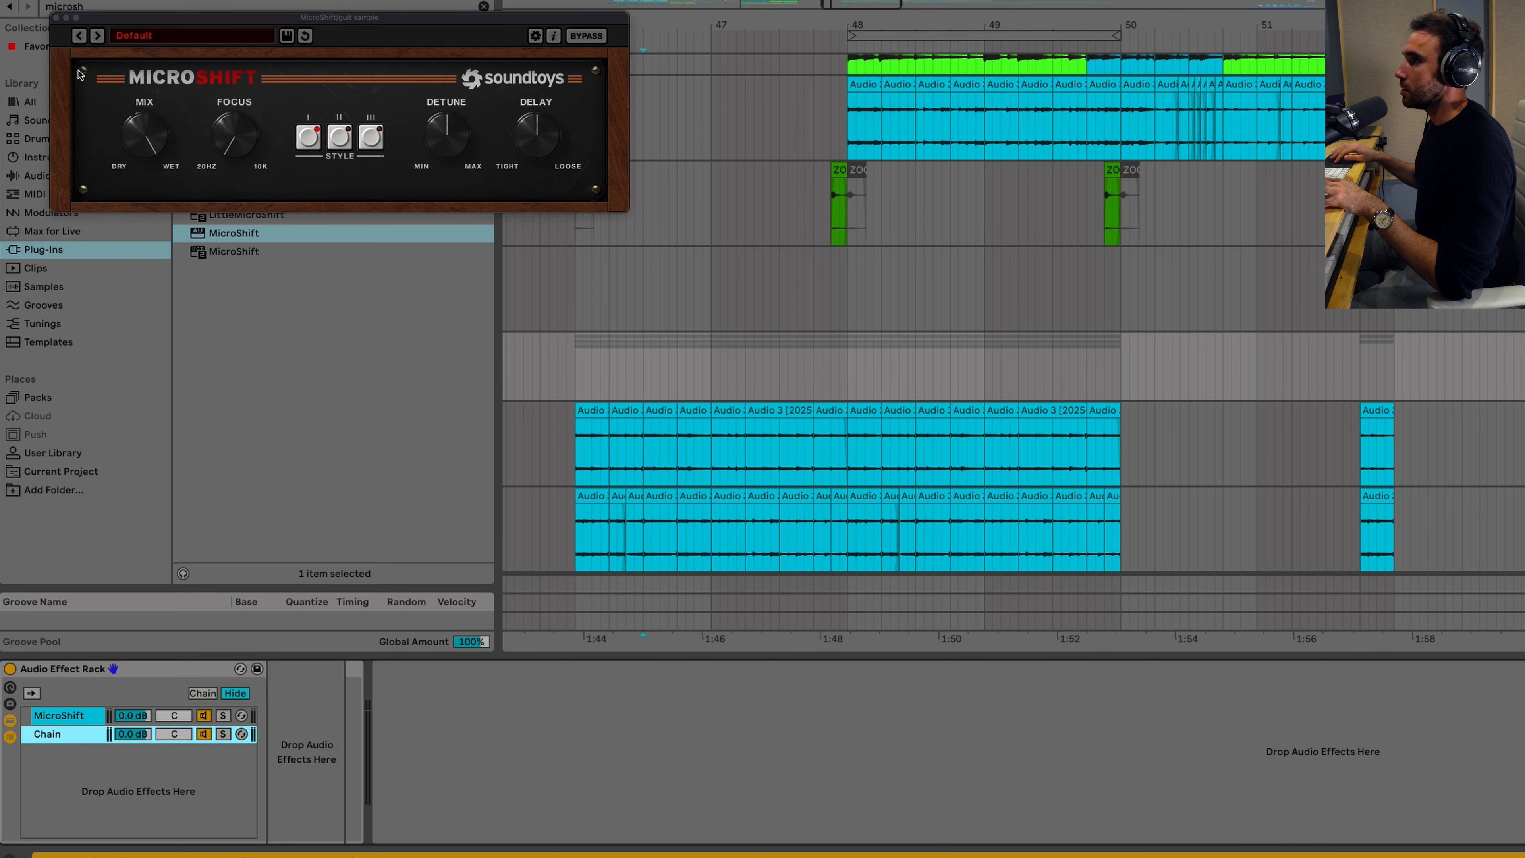
left_click(56, 18)
Step: Find ValhallaVintageVerb and add it as a third chain of the Audio Effect Rack
key("super+f")
type("val")
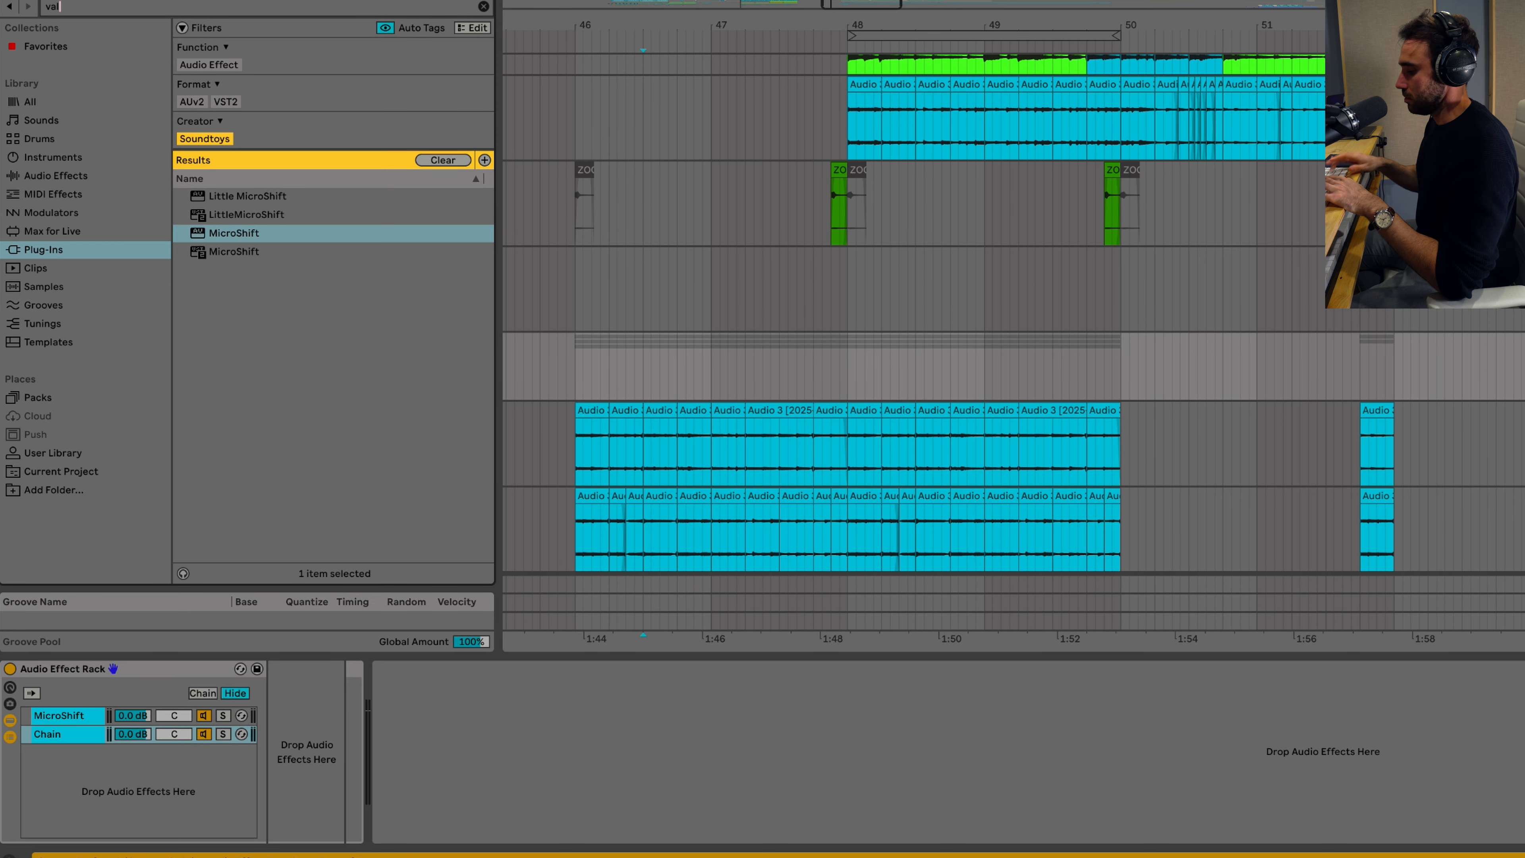
type("h")
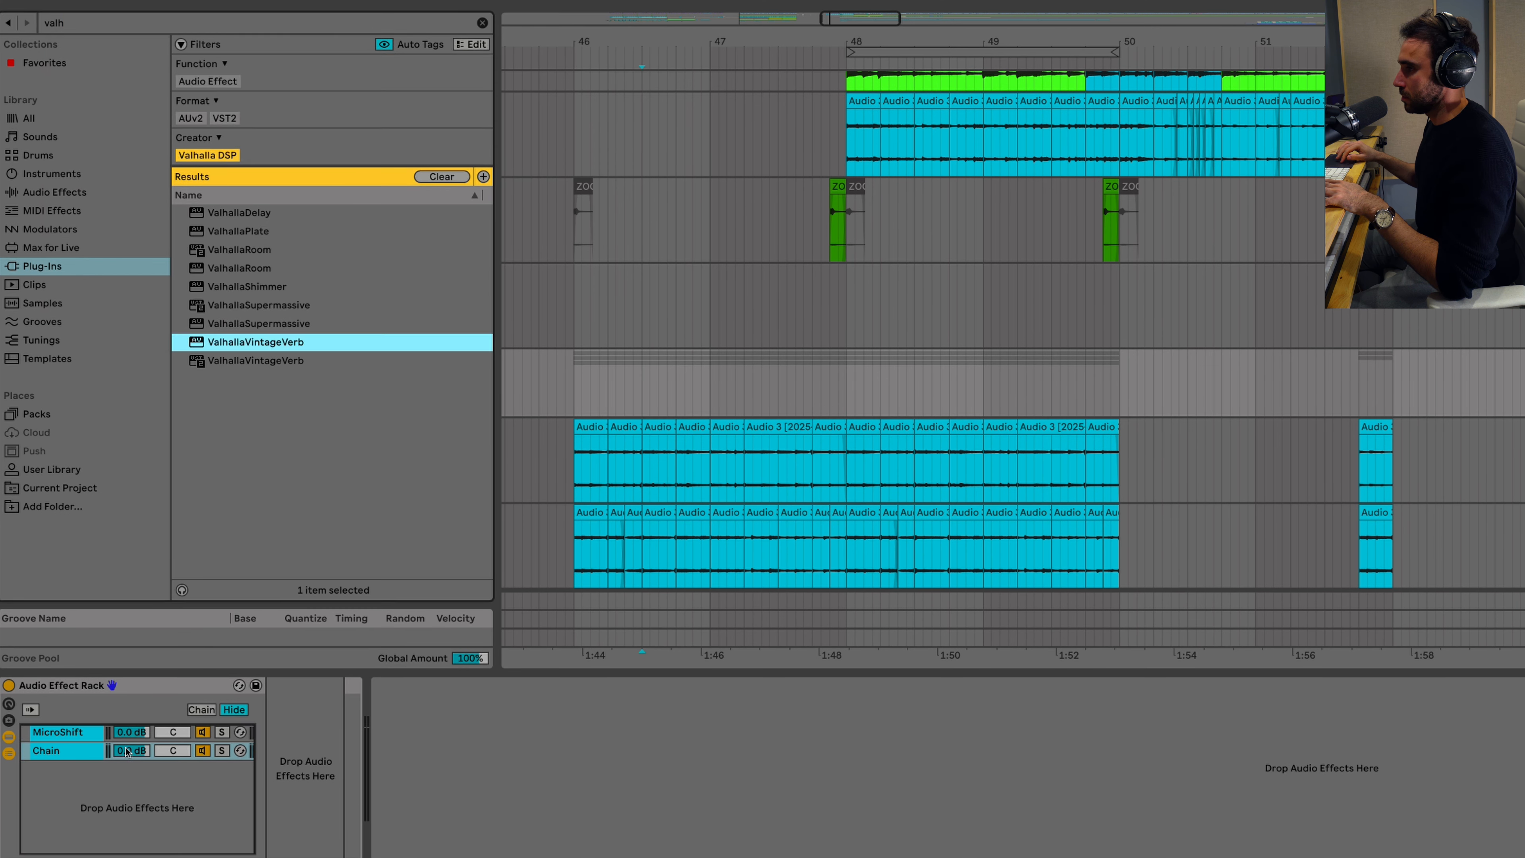
key("Return")
Step: Set the MicroShift chain to -9.6 dB with reduced Detune and the ValhallaVintageVerb chain to -12.7 dB
left_click(133, 716)
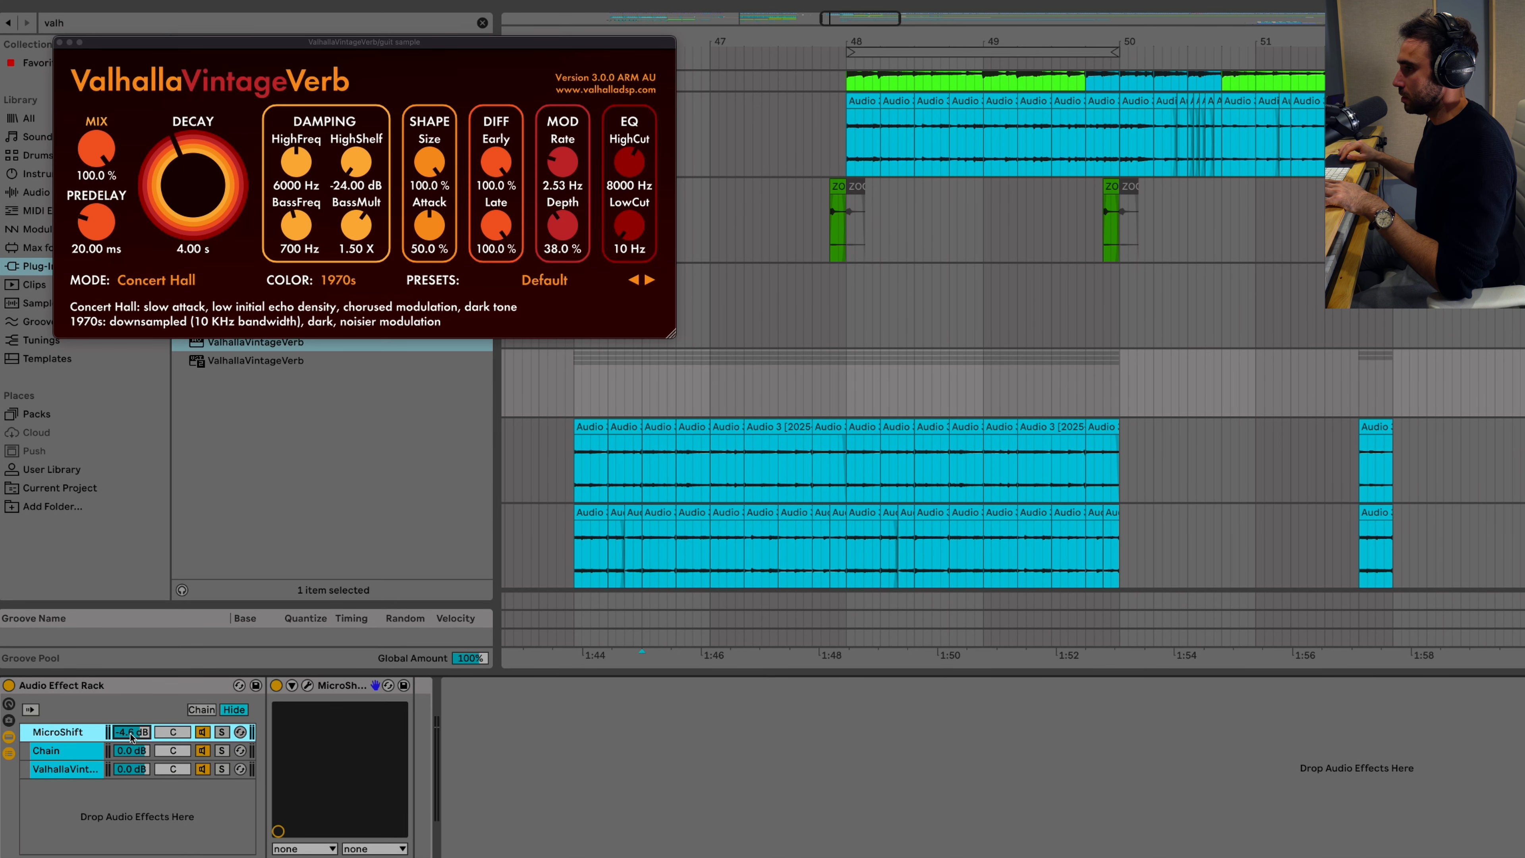
left_click(56, 772)
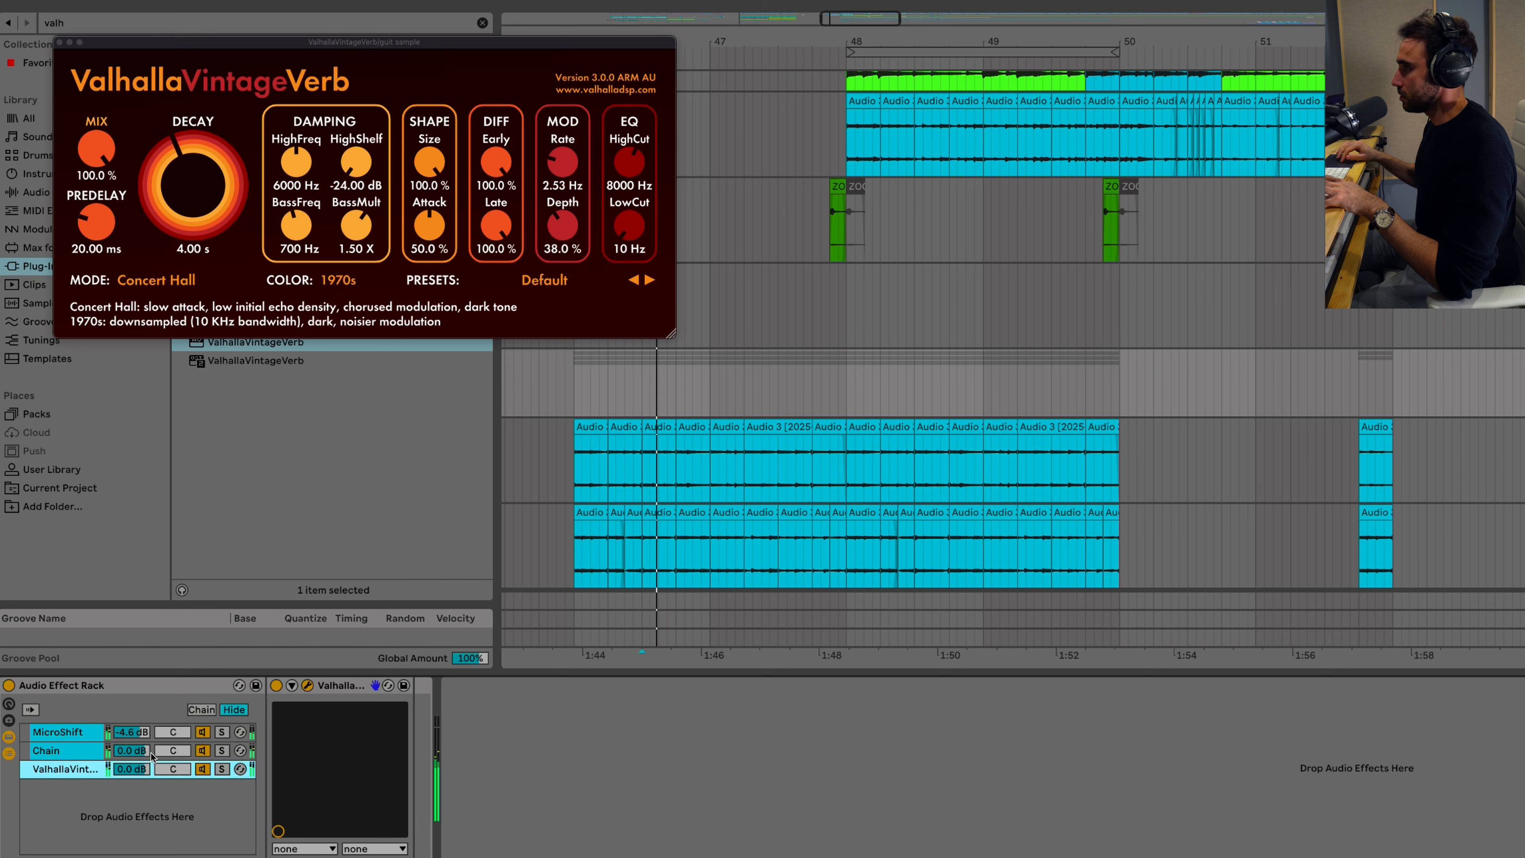
left_click_drag(193, 244, 193, 223)
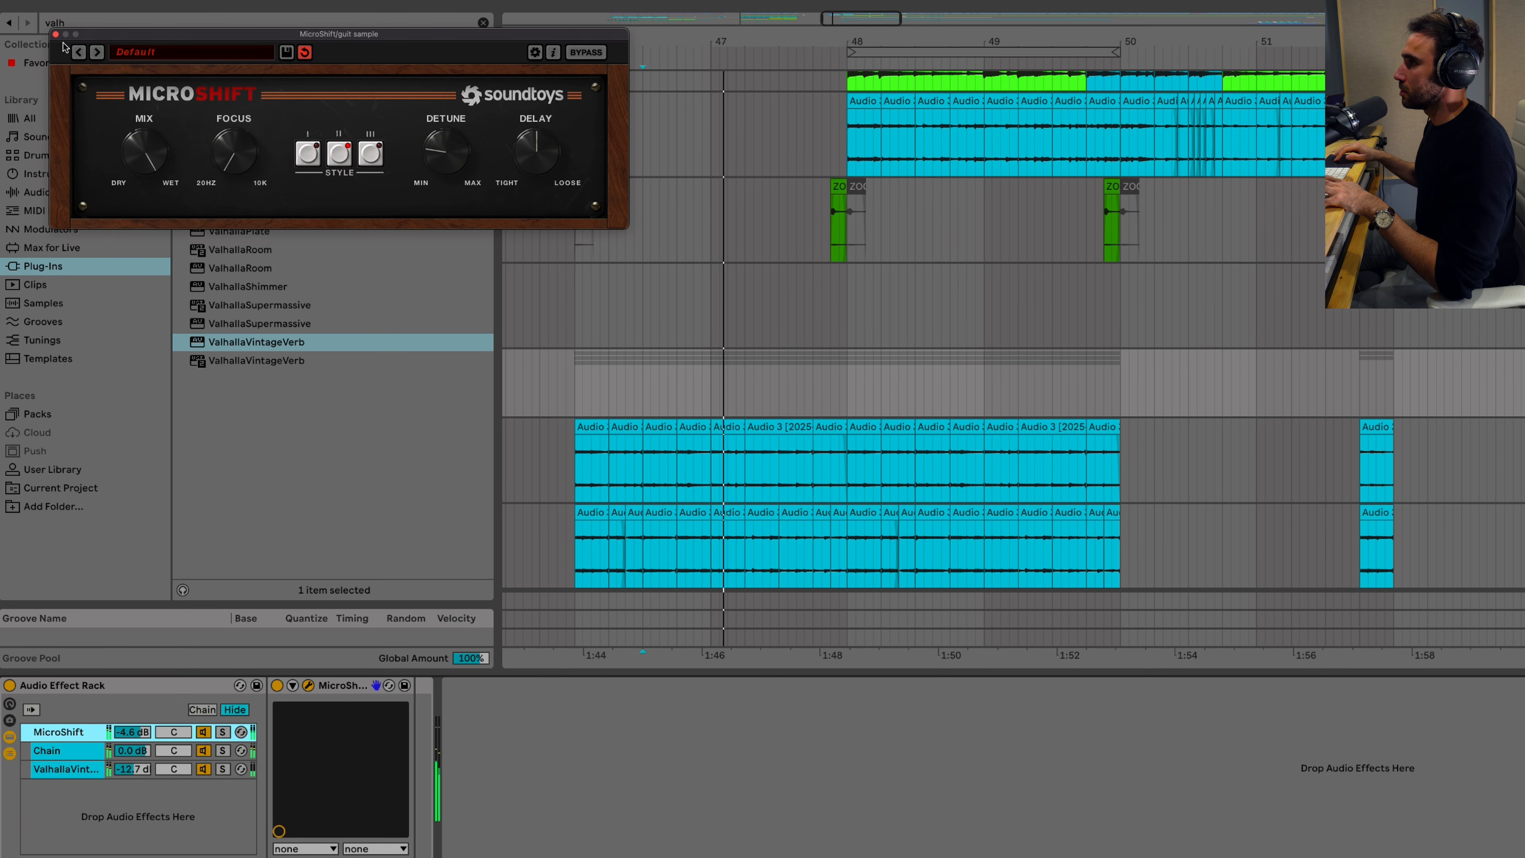
left_click(56, 35)
left_click_drag(145, 744, 146, 752)
Step: Play the arrangement from bar 46 to hear the guitar group with its effect rack
left_click(570, 395)
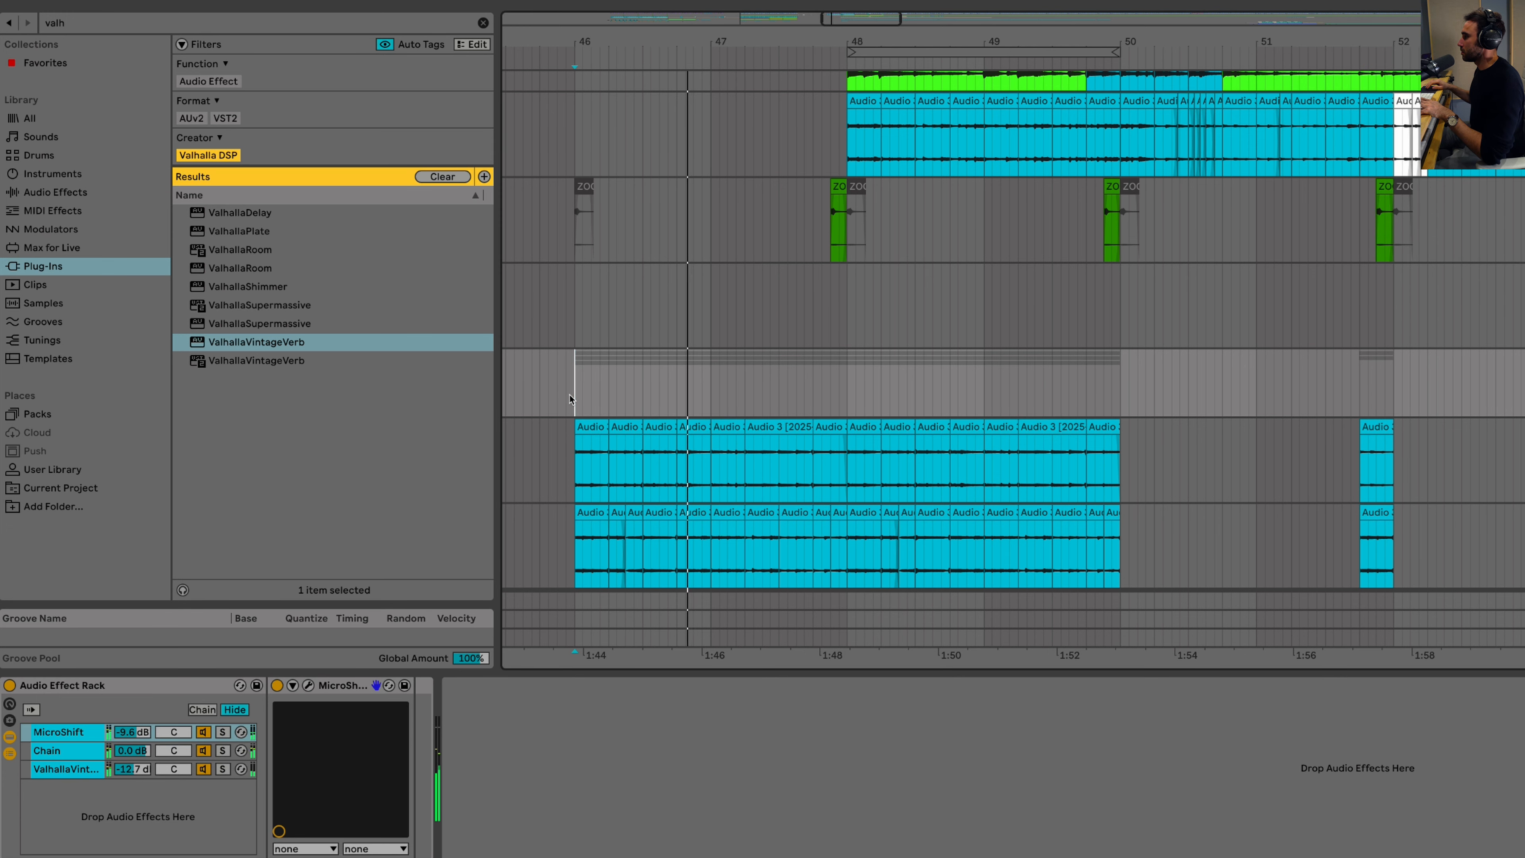
scroll(570, 395, "down", 3)
scroll(569, 394, "up", 2)
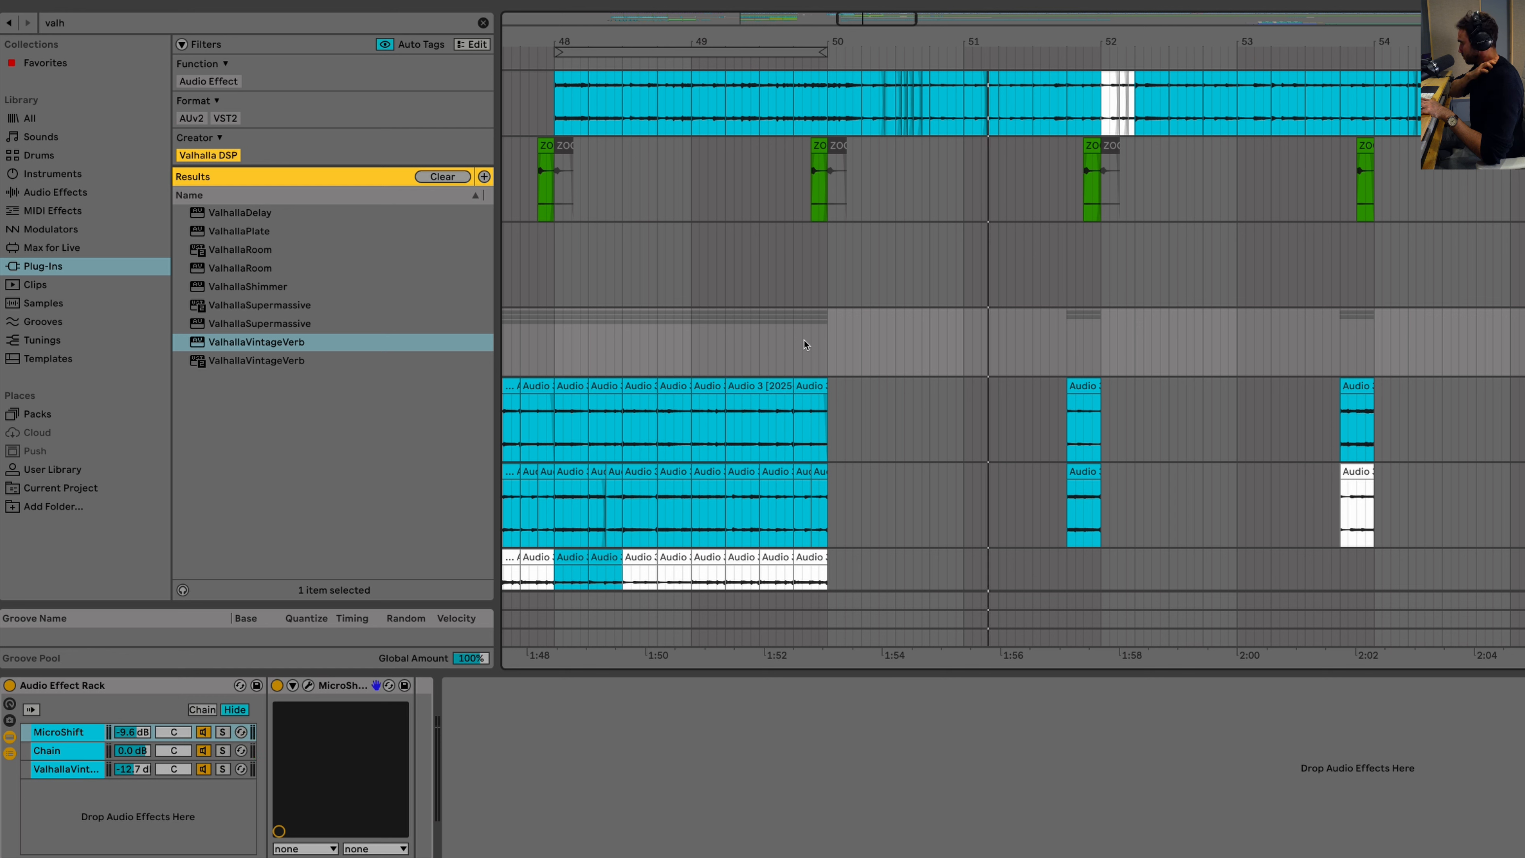
Step: Add an Auto Filter after Echo on the track with the ZOOM clips
left_click(1067, 200)
left_click(1390, 179, "shift")
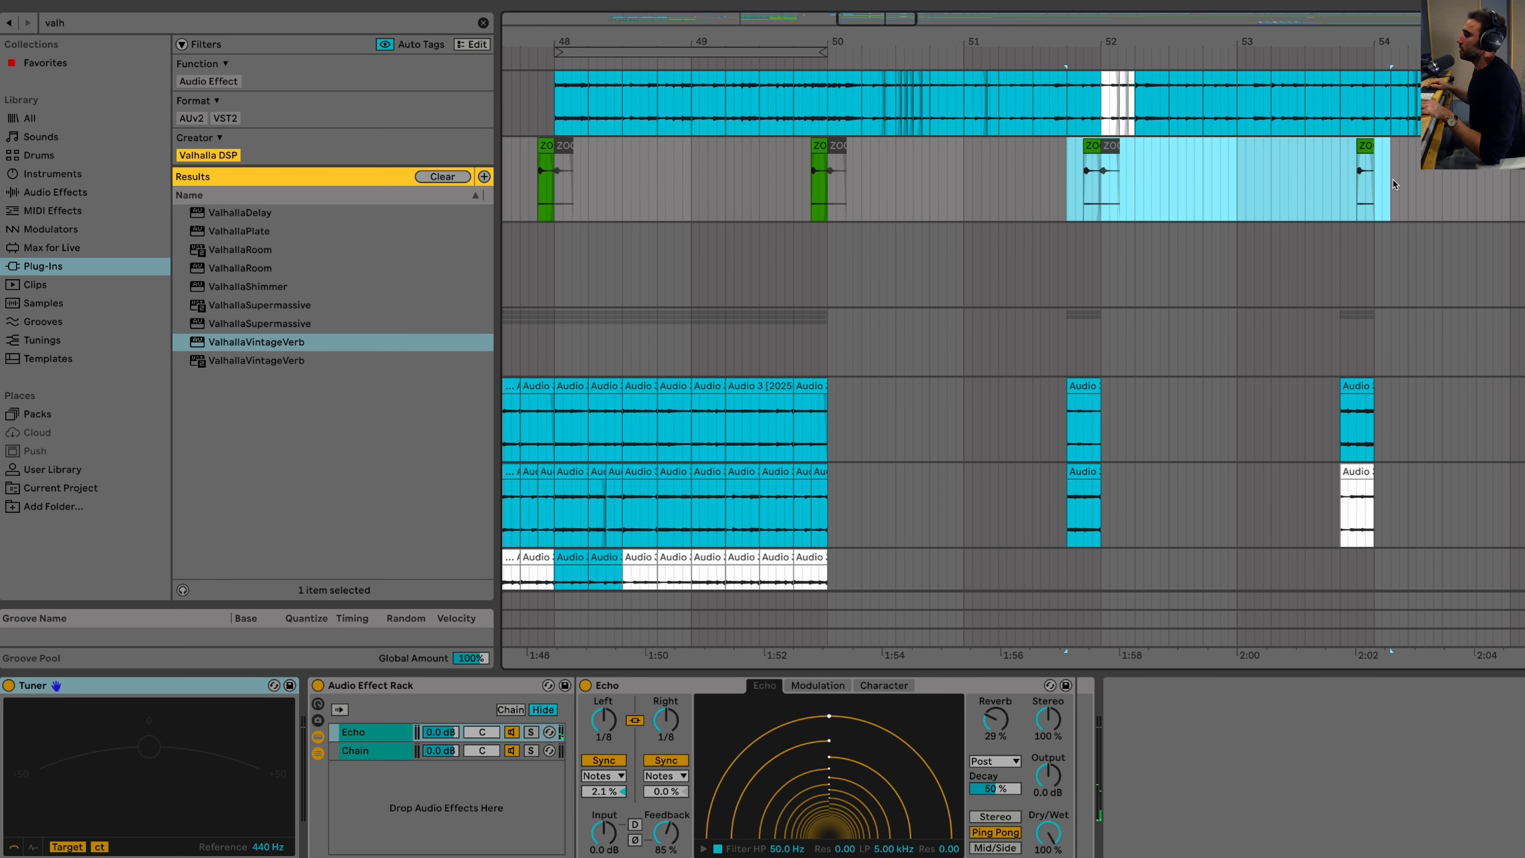
left_click(65, 193)
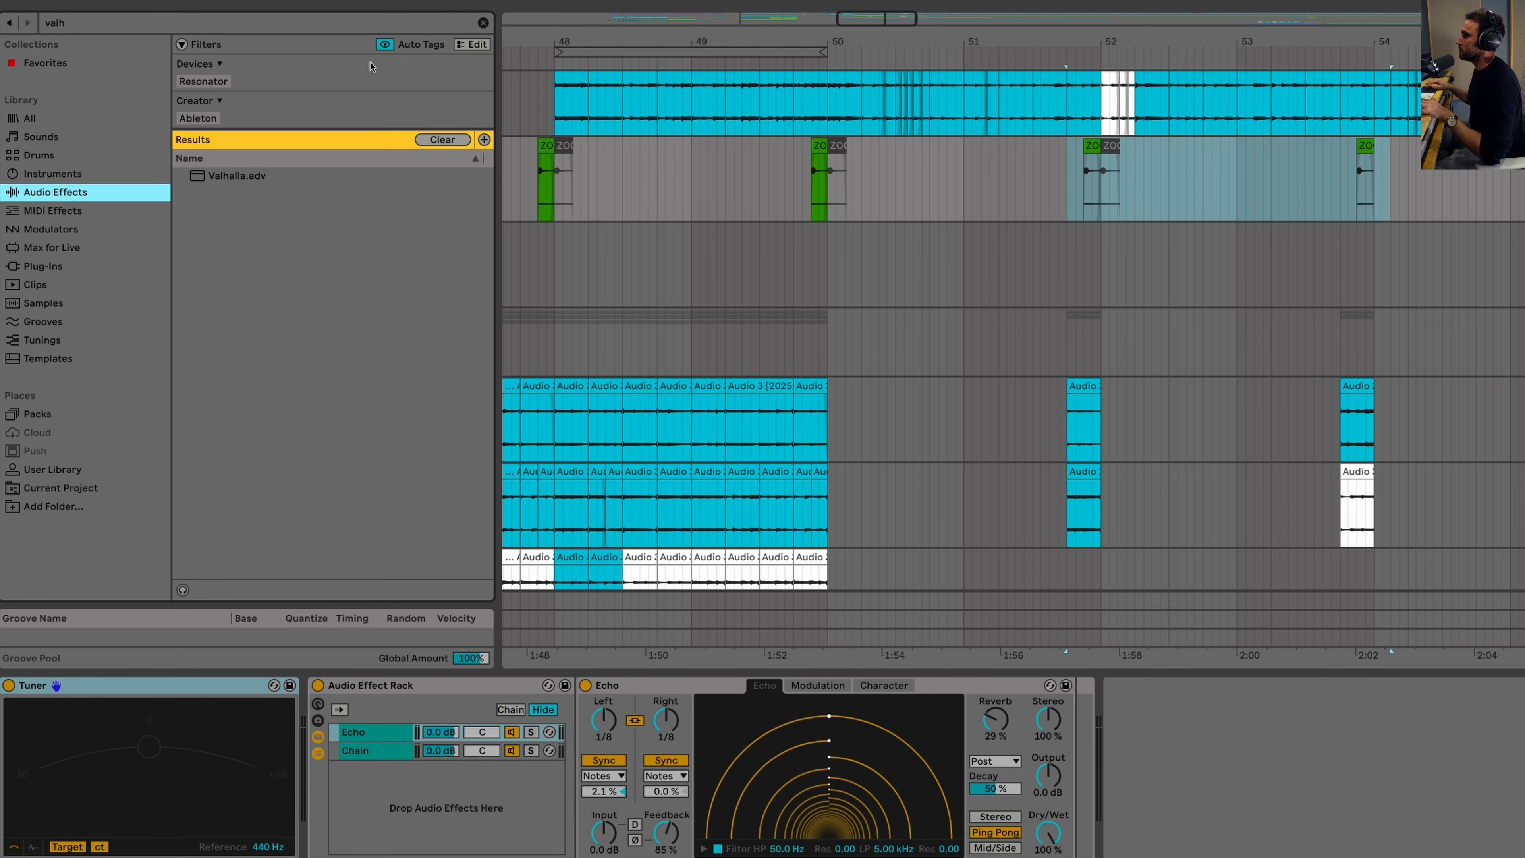
left_click(484, 22)
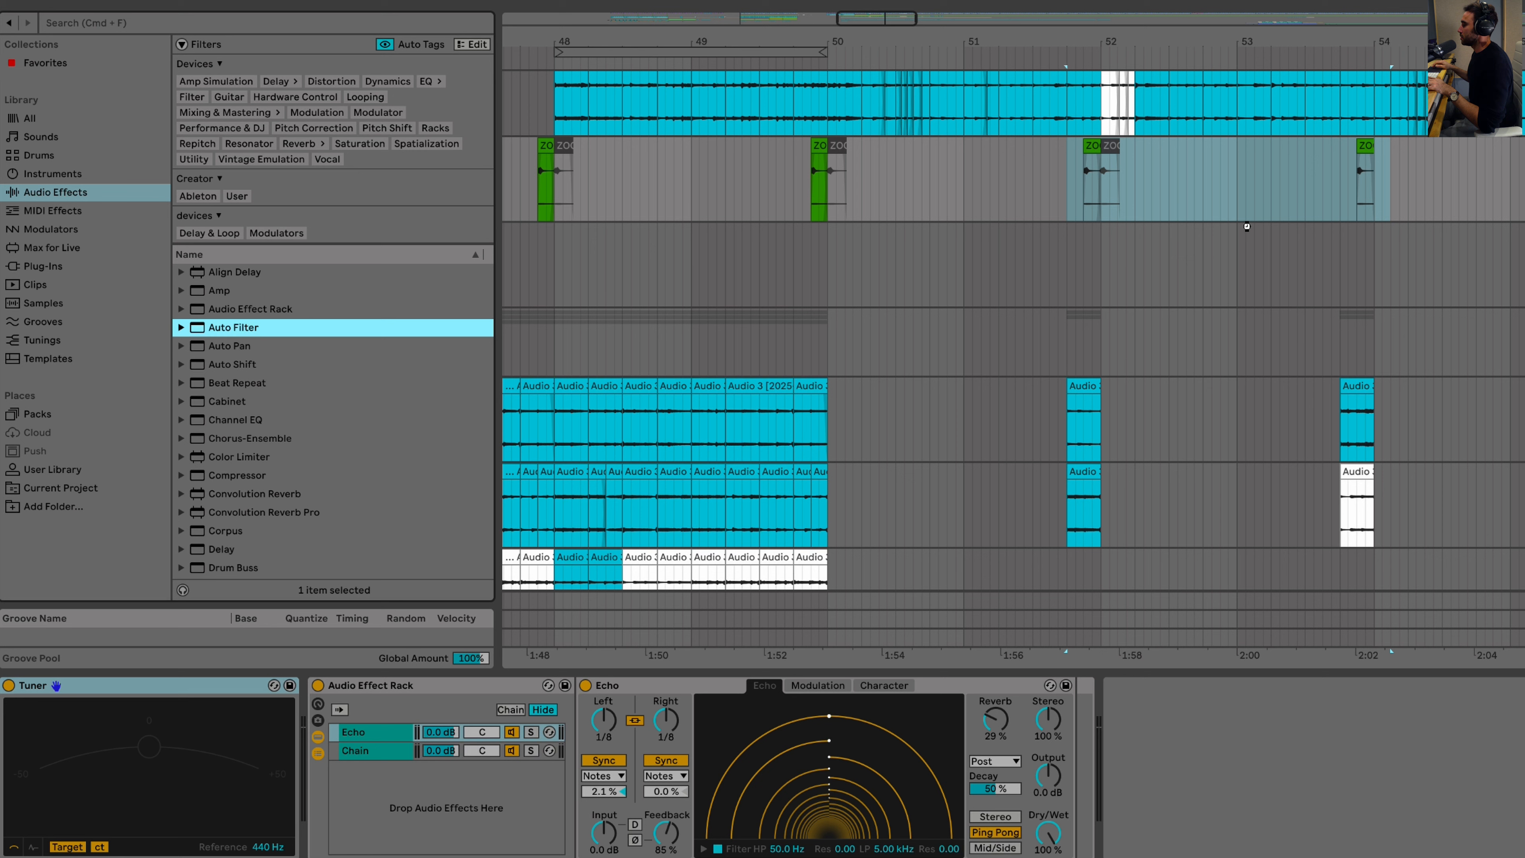
left_click_drag(234, 327, 1321, 224)
Step: Lower the Auto Filter frequency automation to about 2.95 kHz over the ZOOM clips from bar 51 to past bar 54 and audition it
key("a")
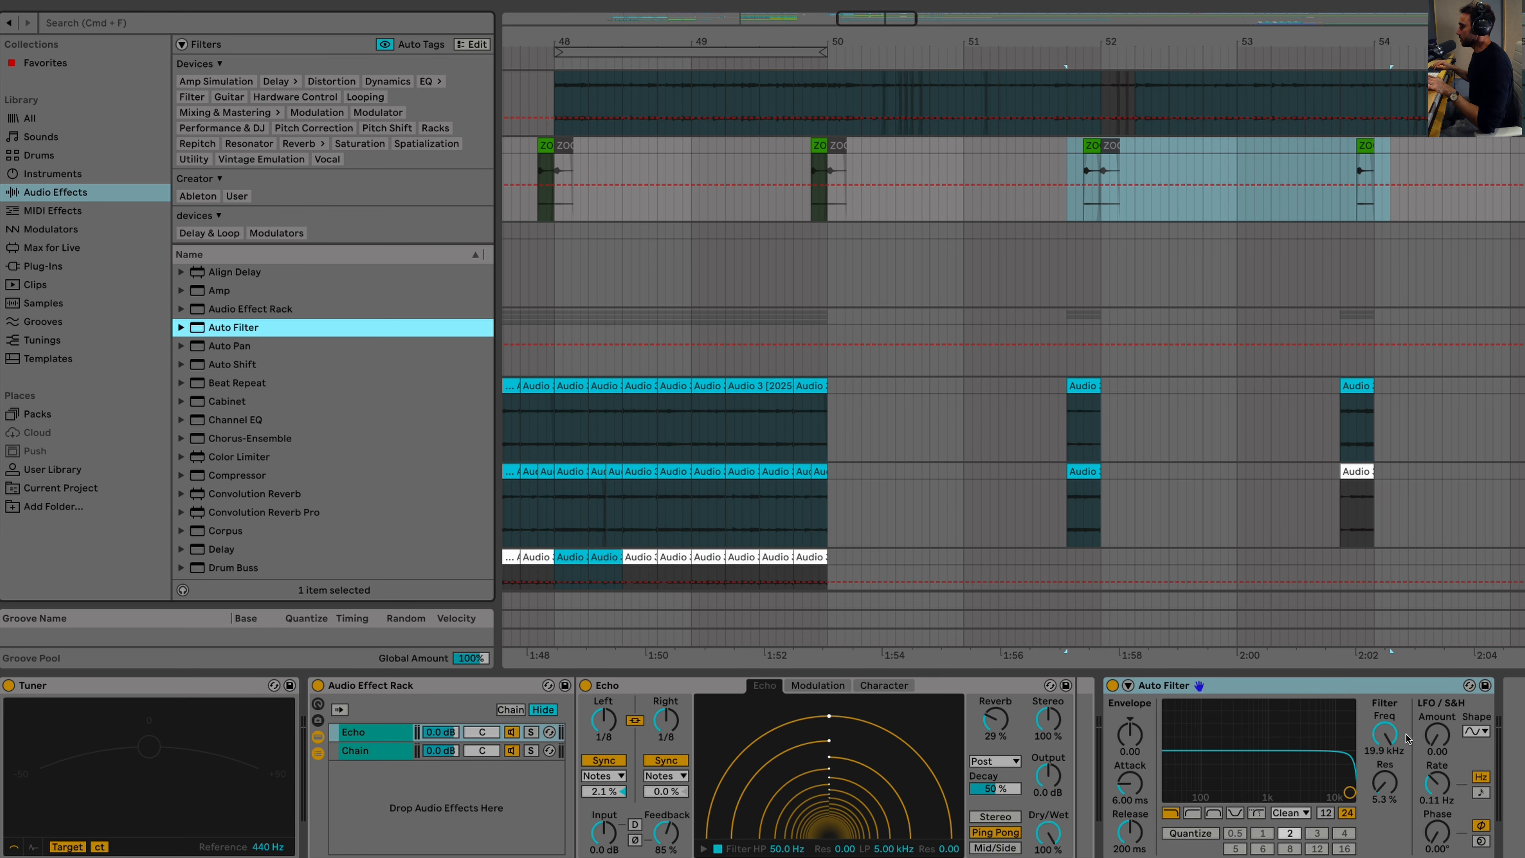
left_click_drag(988, 221, 1468, 221)
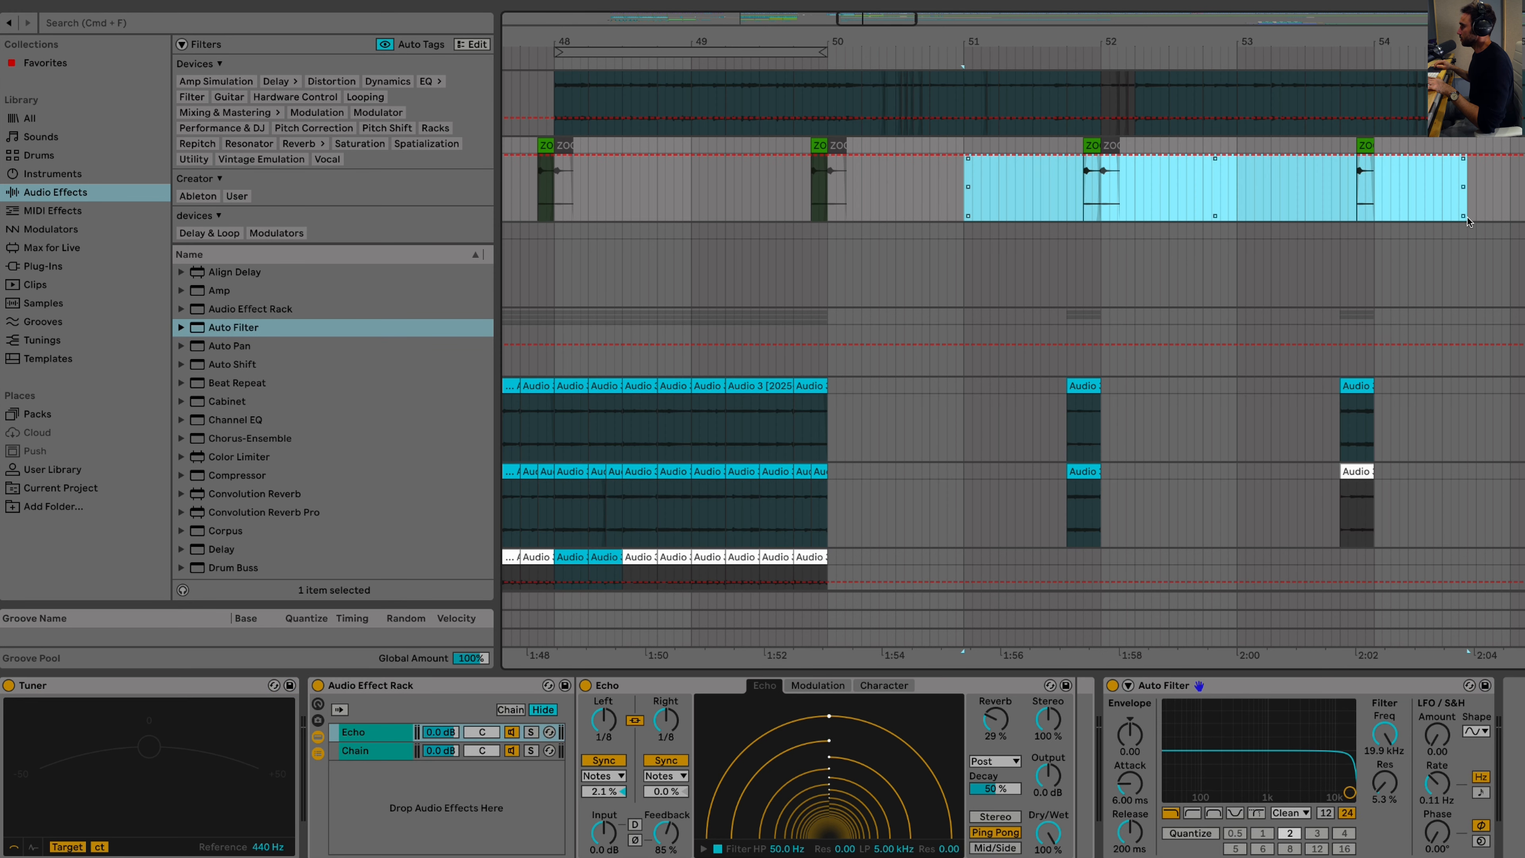
left_click_drag(1348, 165, 1346, 181)
key("space")
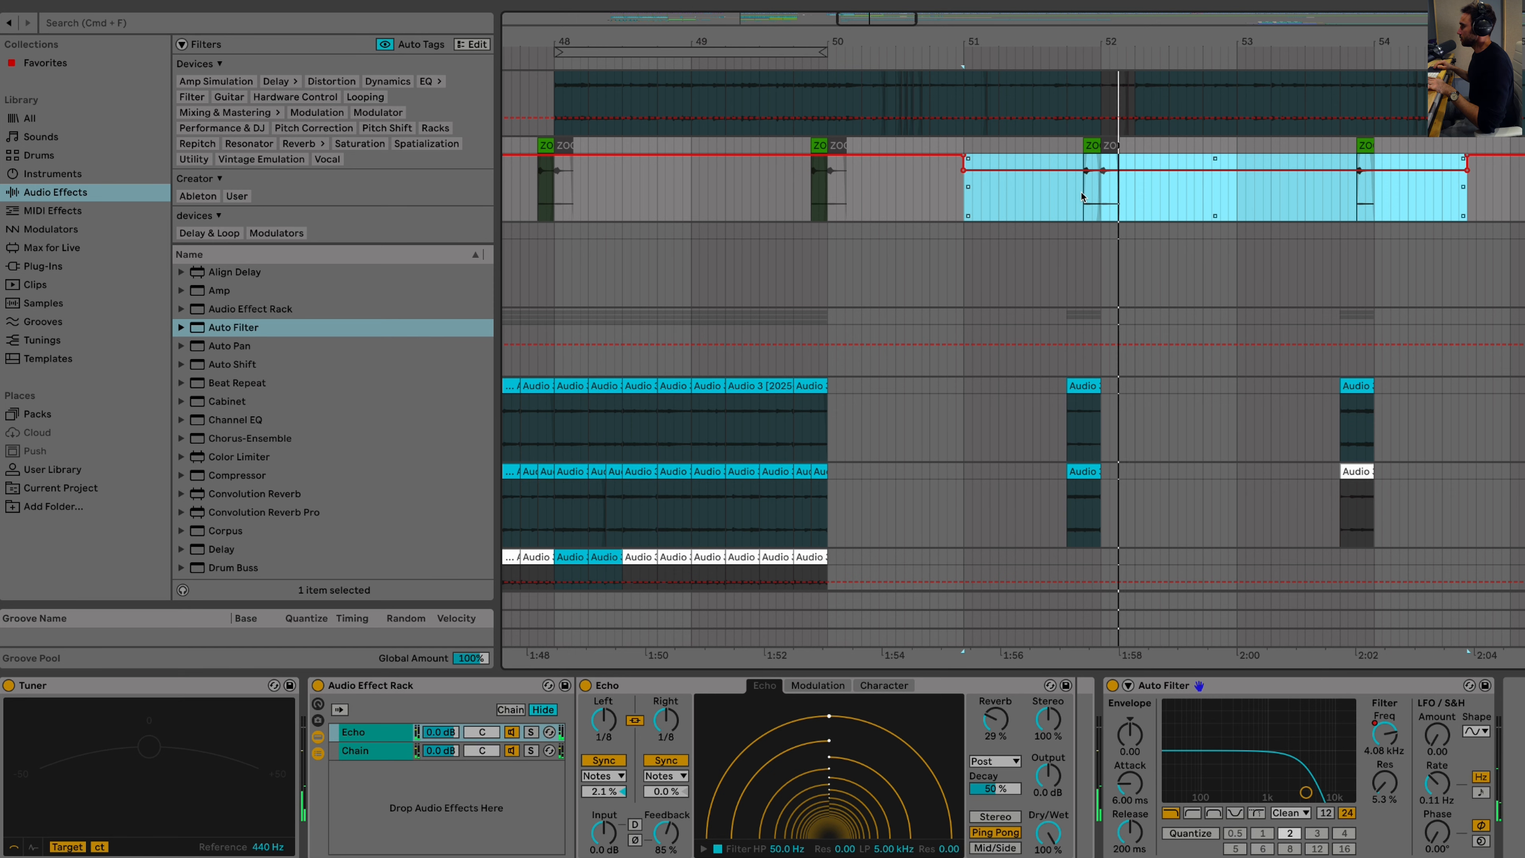
left_click(1070, 174)
key("space")
key("a")
Step: Place Shaker A1.aif on the empty audio track, half a beat after bar 50
scroll(1082, 252, "down", 10)
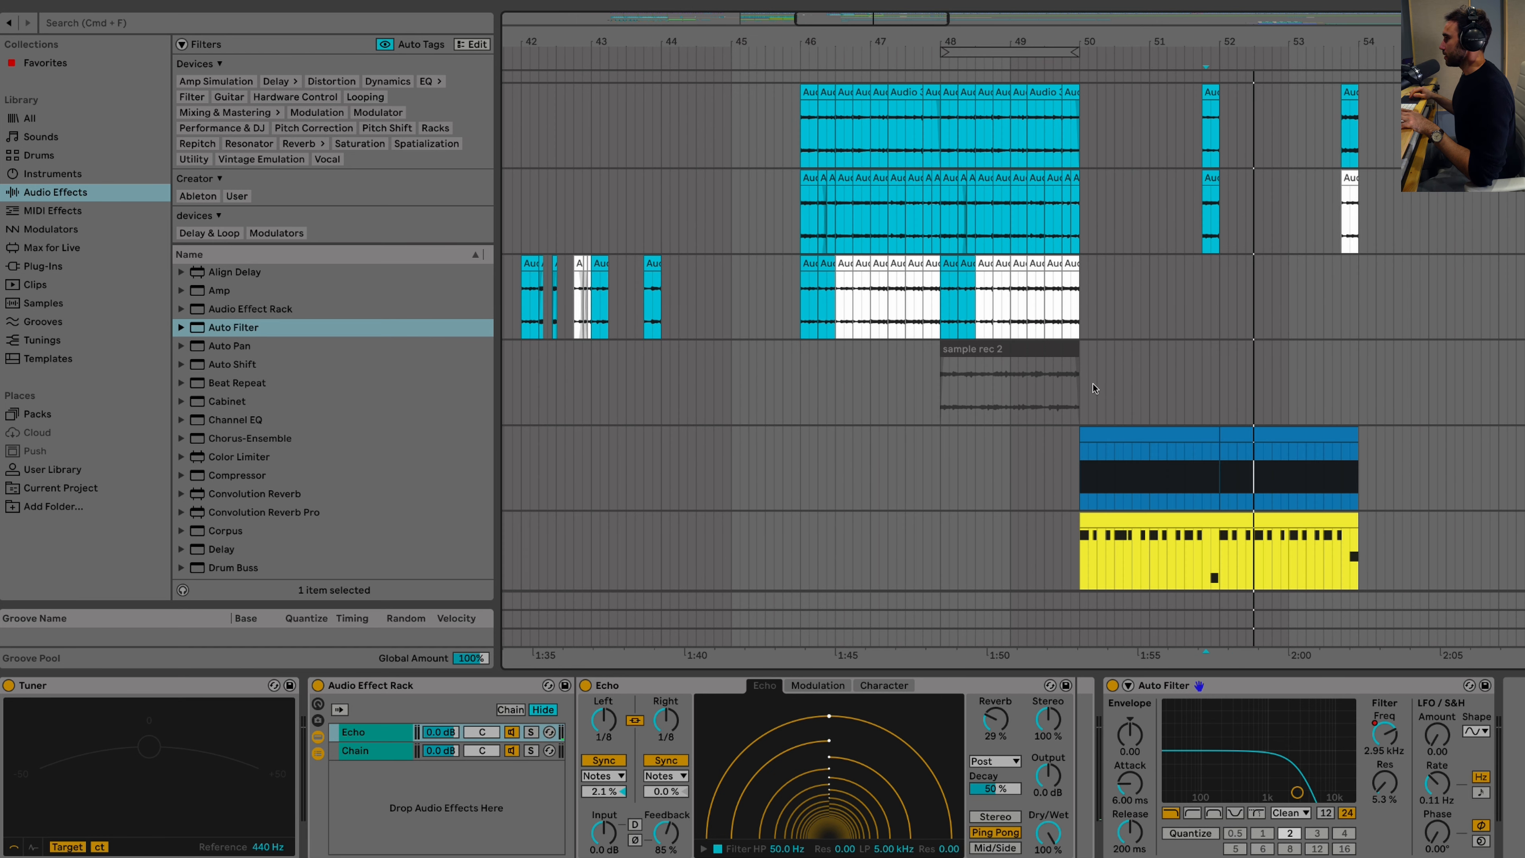
scroll(1110, 418, "down", 2)
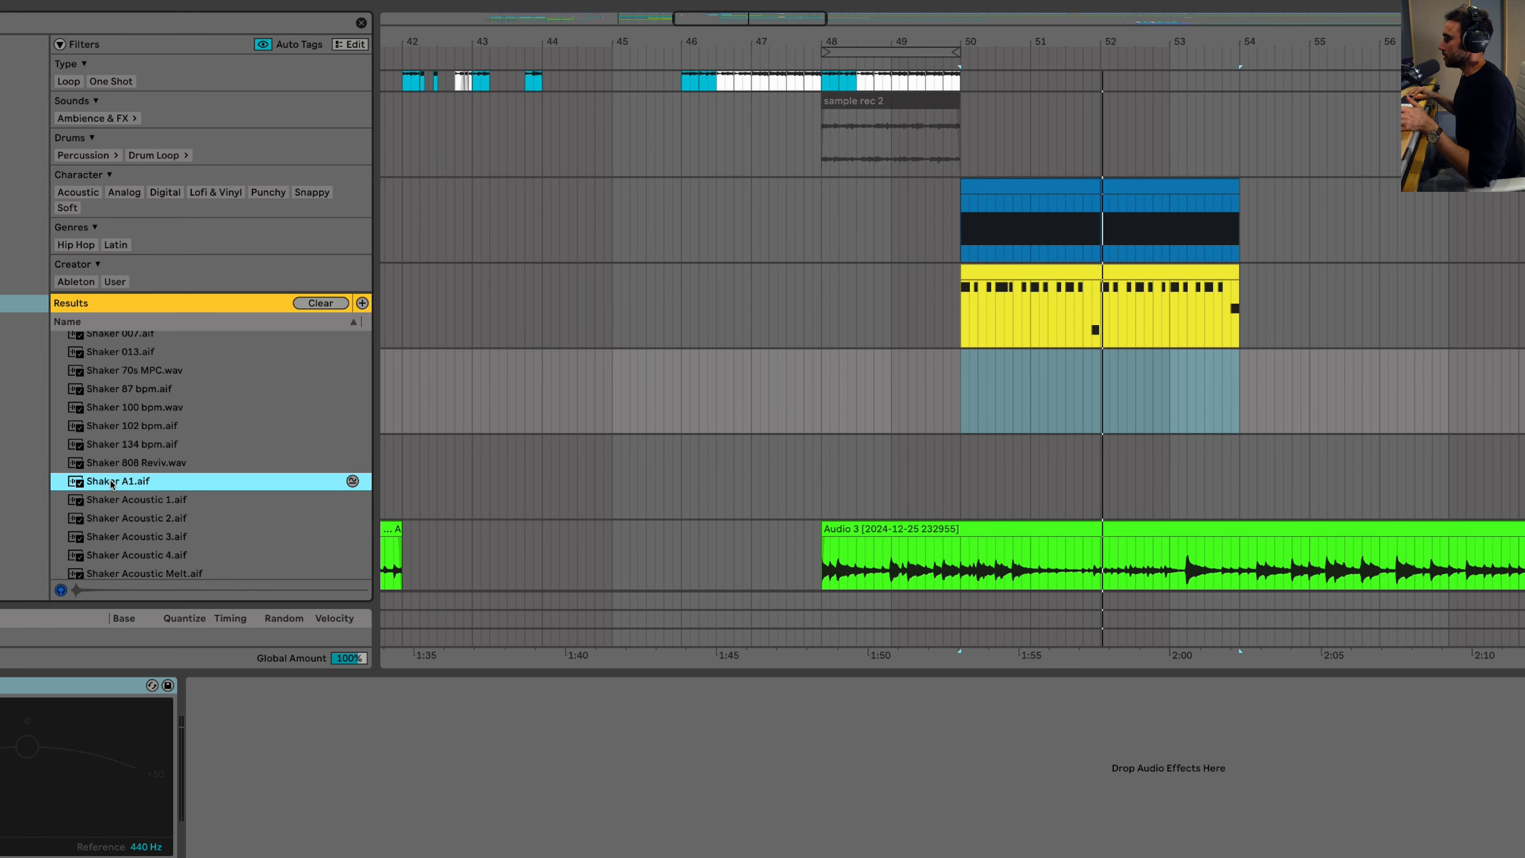
left_click_drag(111, 484, 952, 386)
scroll(952, 387, "up", 3)
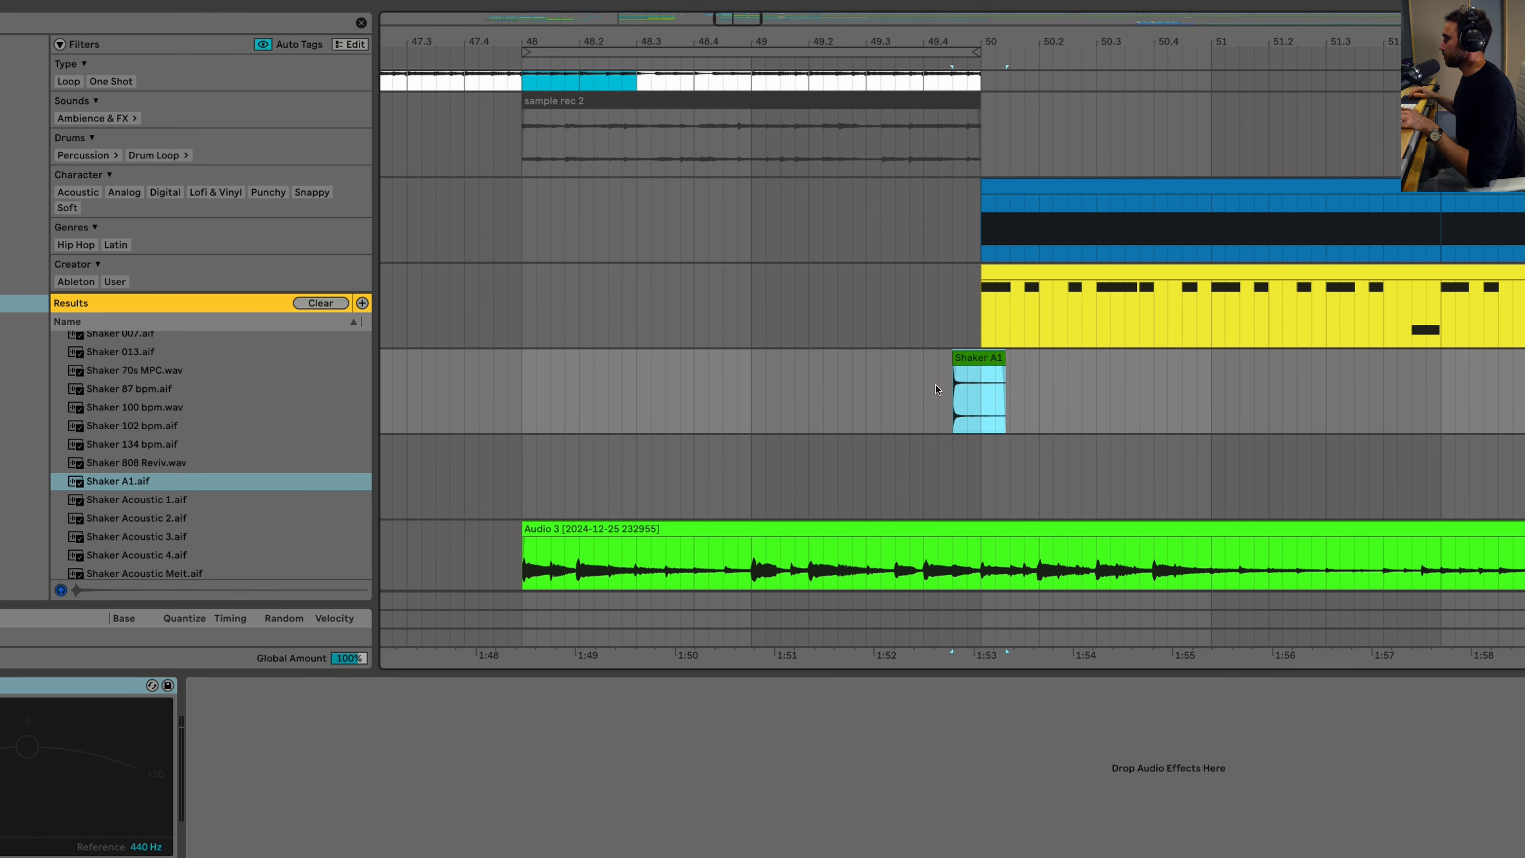
left_click(925, 382)
scroll(924, 380, "right", 2)
left_click_drag(854, 361, 969, 371)
Step: Duplicate the one-beat shaker segment at bar 50 four times
scroll(888, 361, "up", 3)
left_click(828, 394)
left_click(953, 406, "shift")
key("super+d")
key("super+d")
key("super+d")
key("super+d")
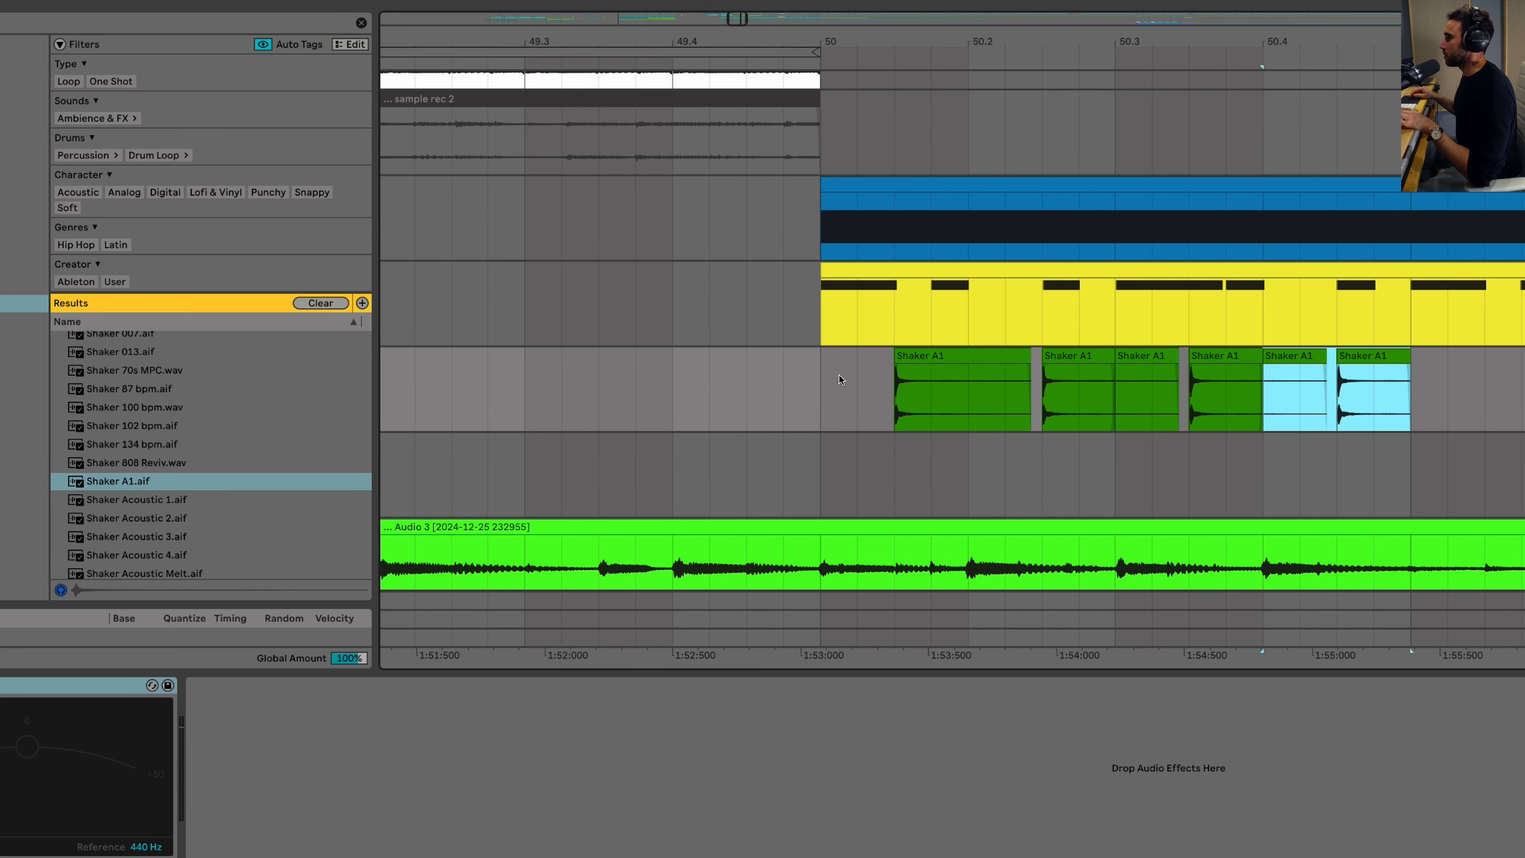
Step: Duplicate the whole shaker pattern three times along the track and play it from just before bar 50
left_click(820, 388, "shift")
key("super+d")
scroll(820, 388, "down", 3)
key("super+d")
key("super+d")
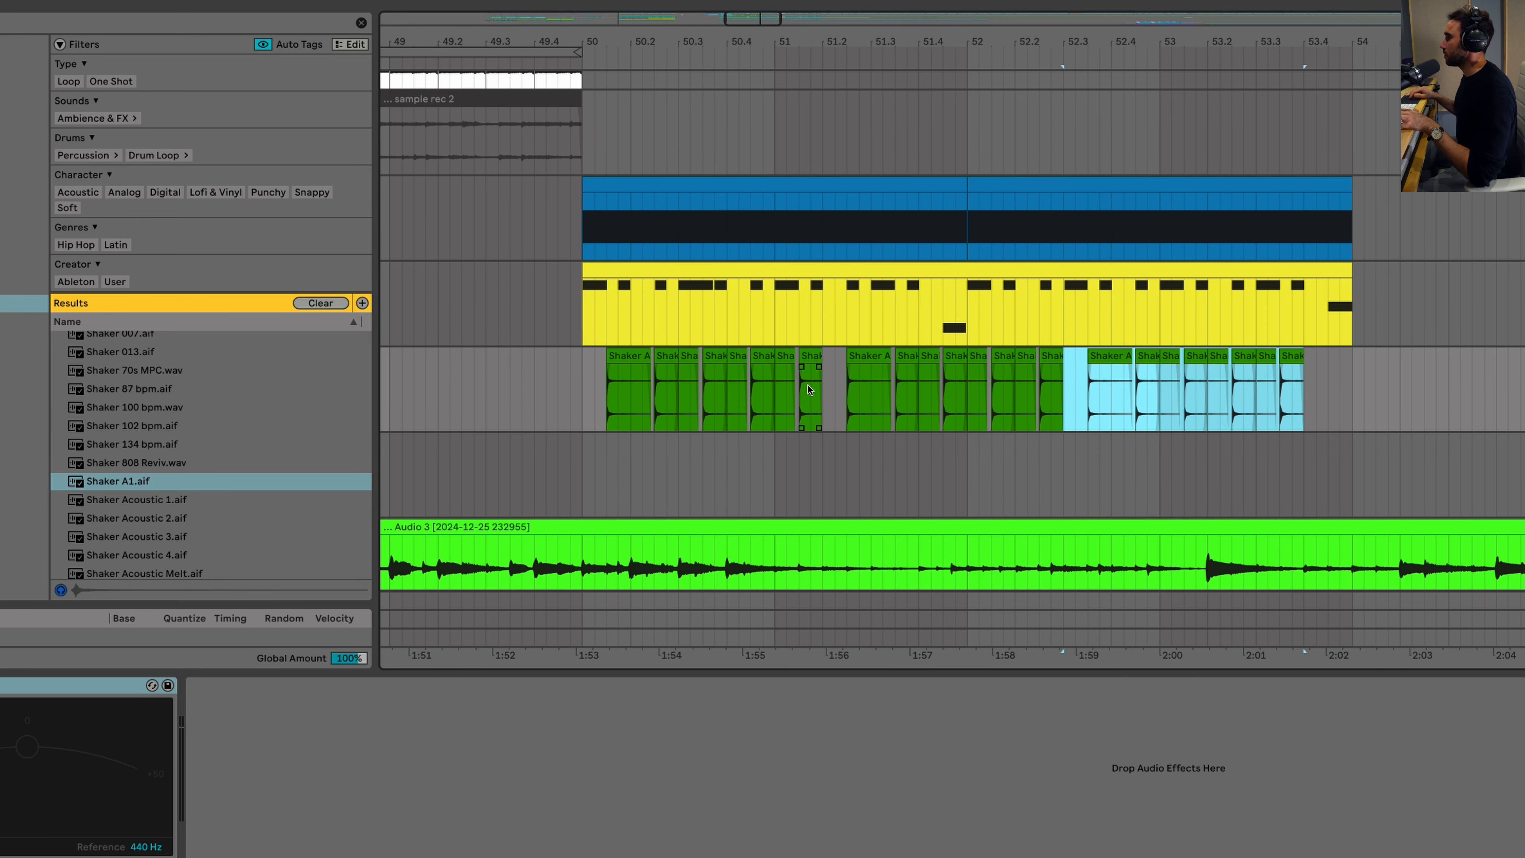
left_click(570, 388)
key("space")
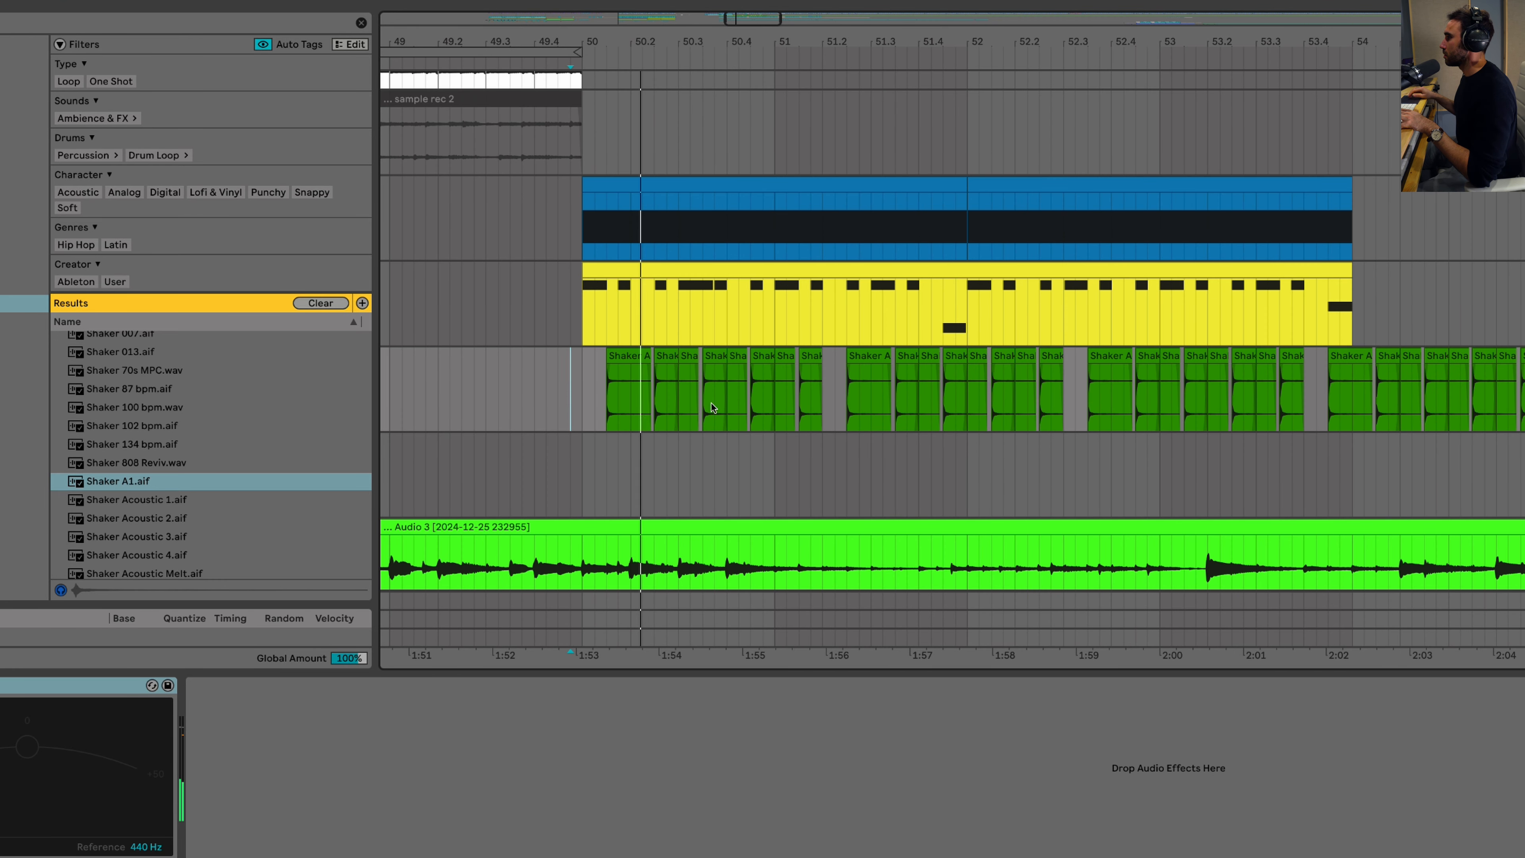
Step: Clear the browser search, add an Auto Filter to the shaker track and reduce its frequency
left_click(70, 193)
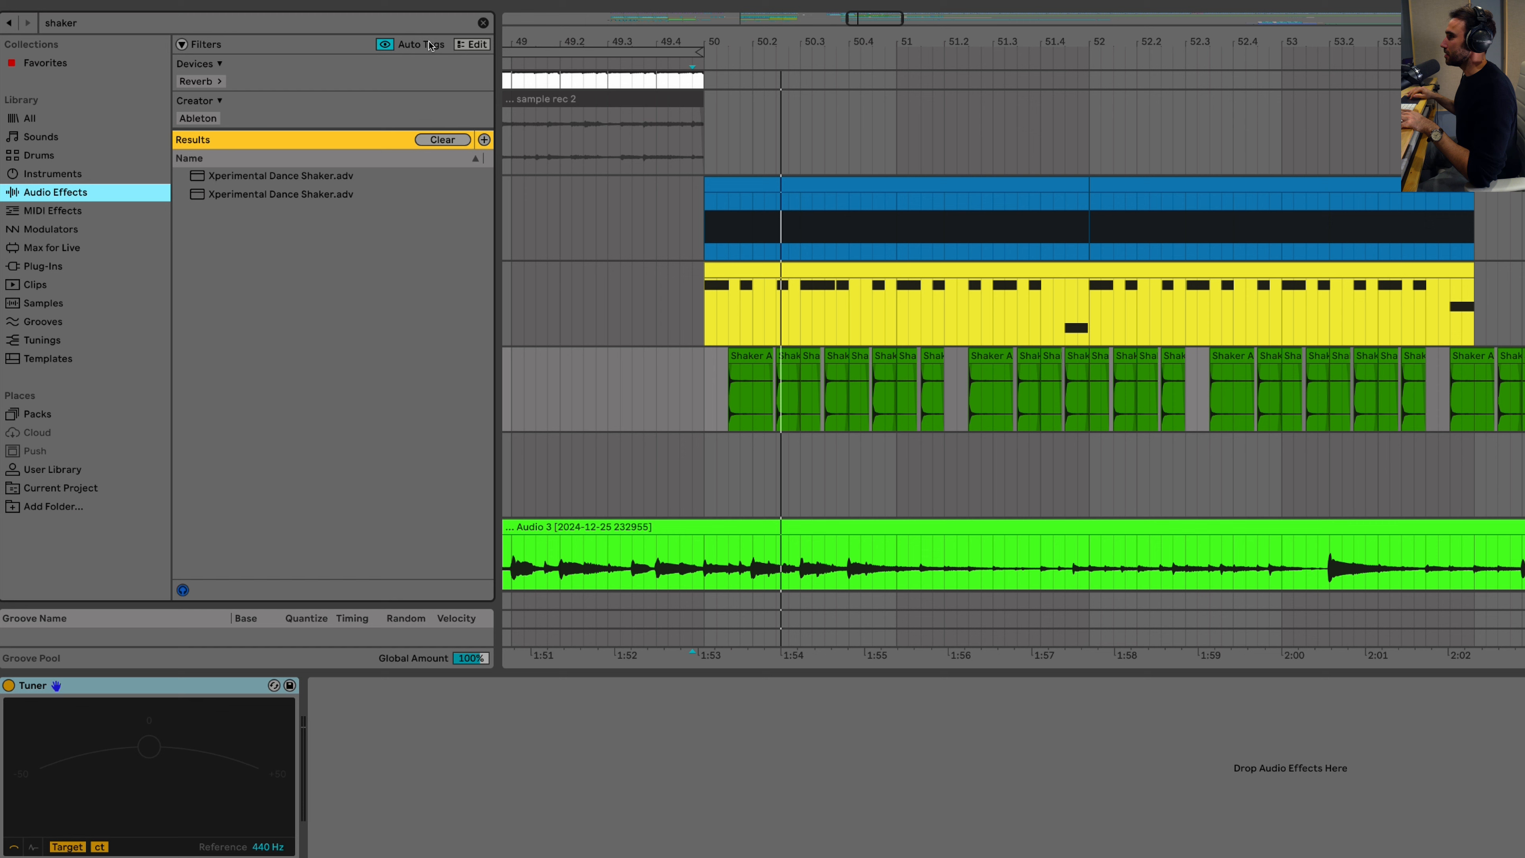
left_click(484, 23)
left_click(262, 329)
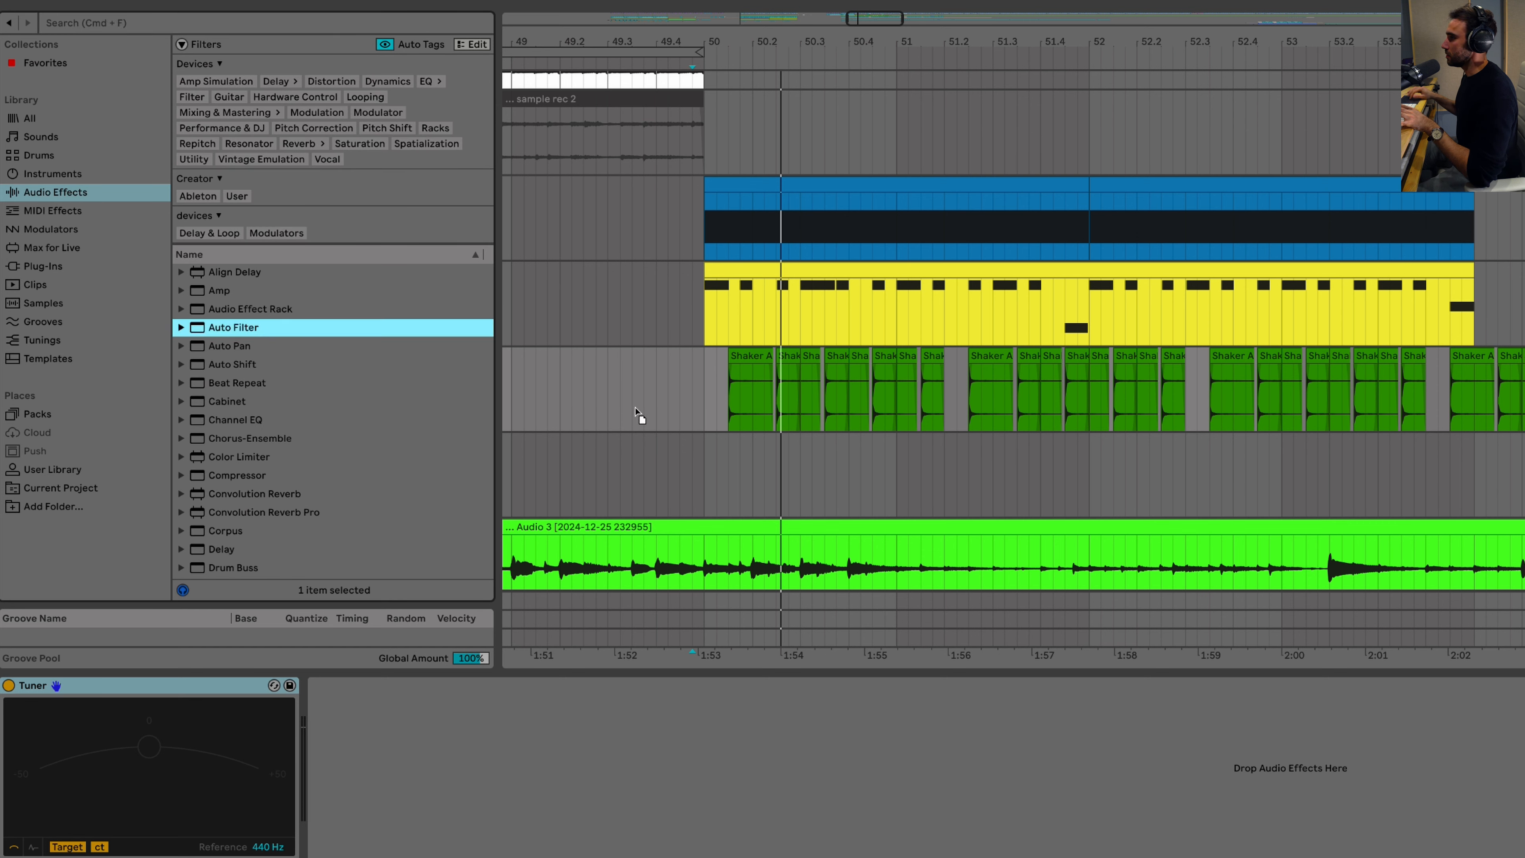
left_click_drag(581, 741, 581, 777)
key("space")
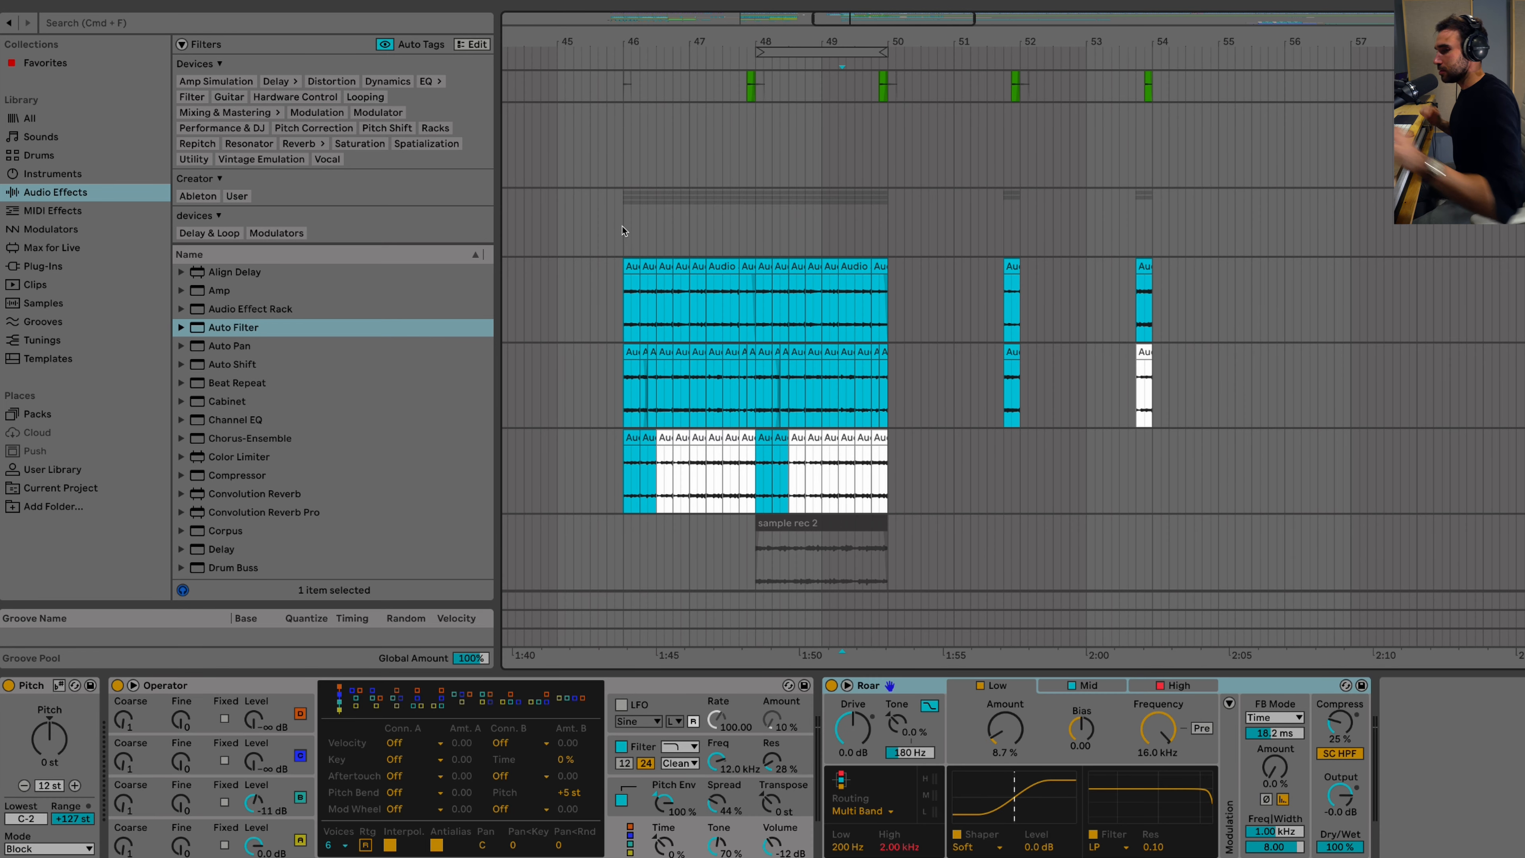
Step: Insert a new audio track below the peak track and set its external input channels to 5/6
scroll(1301, 281, "up", 8)
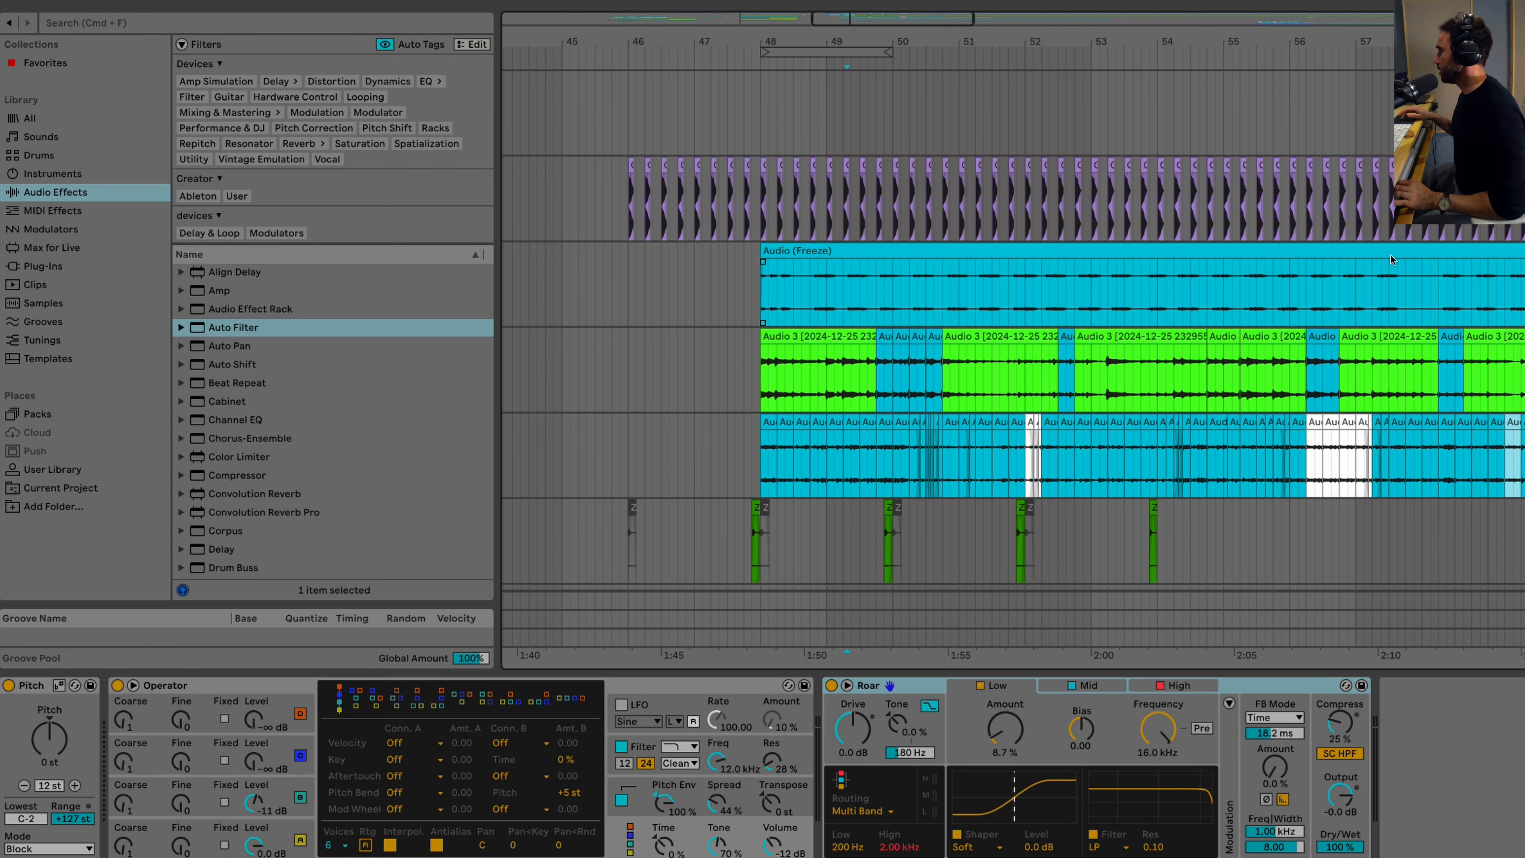
left_click(1507, 114)
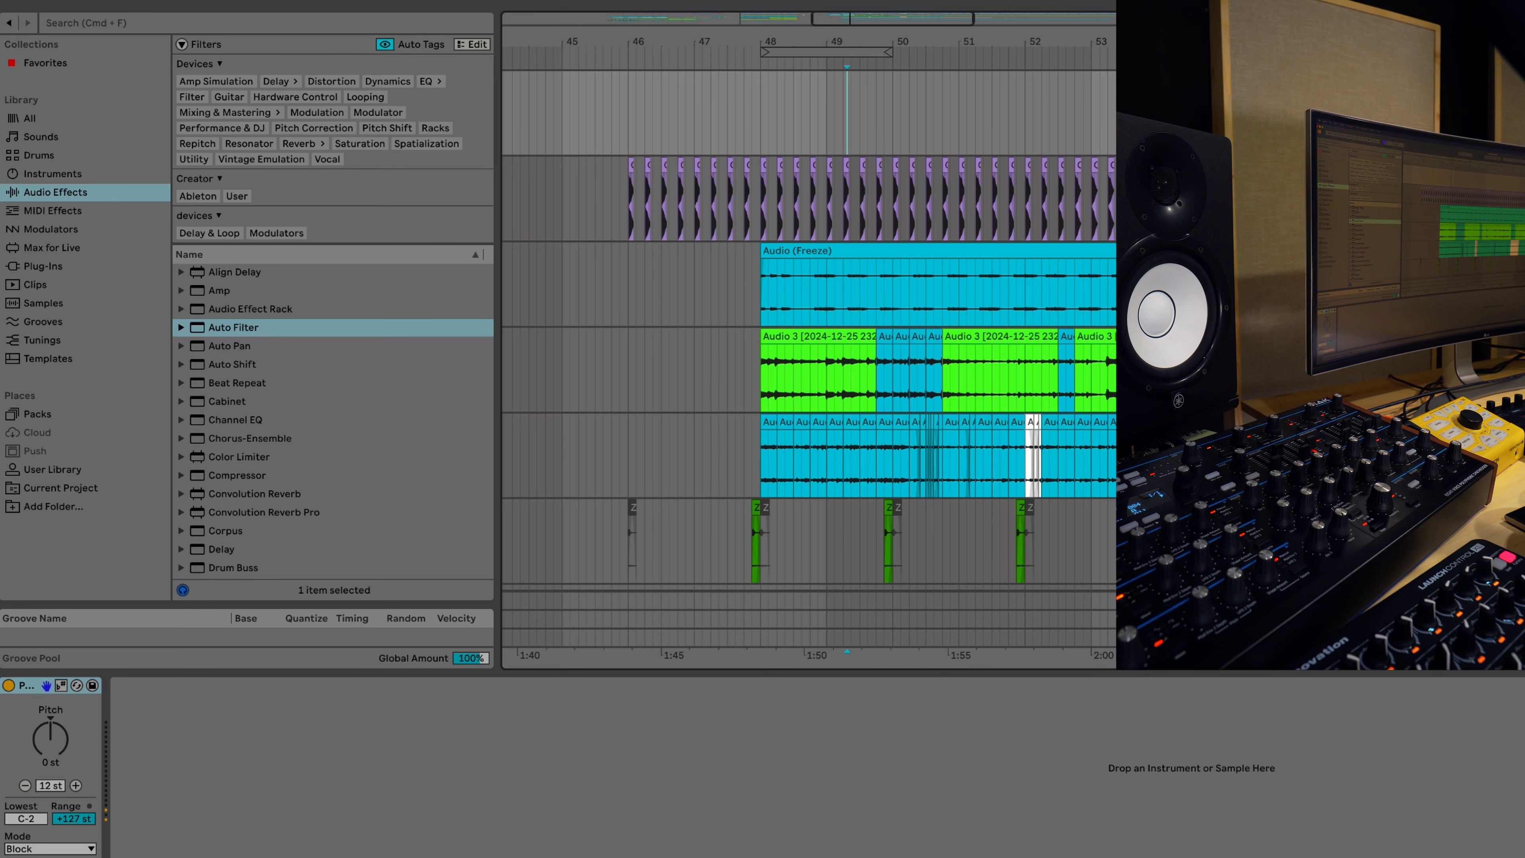
key("space")
scroll(631, 223, "down", 6)
scroll(632, 223, "up", 6)
left_click(751, 127)
key("ctrl+t")
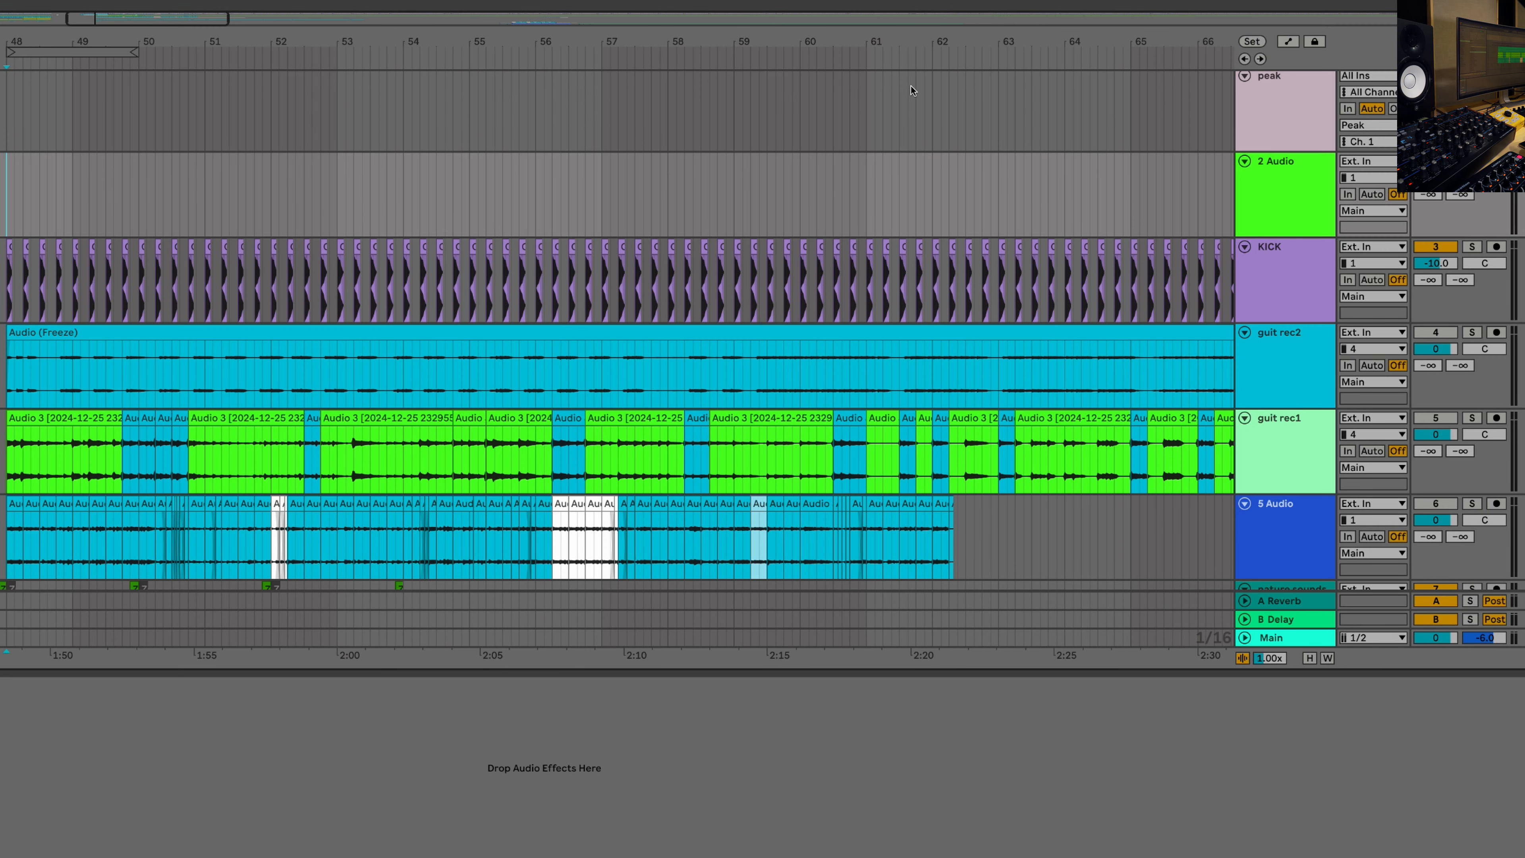
left_click(1371, 176)
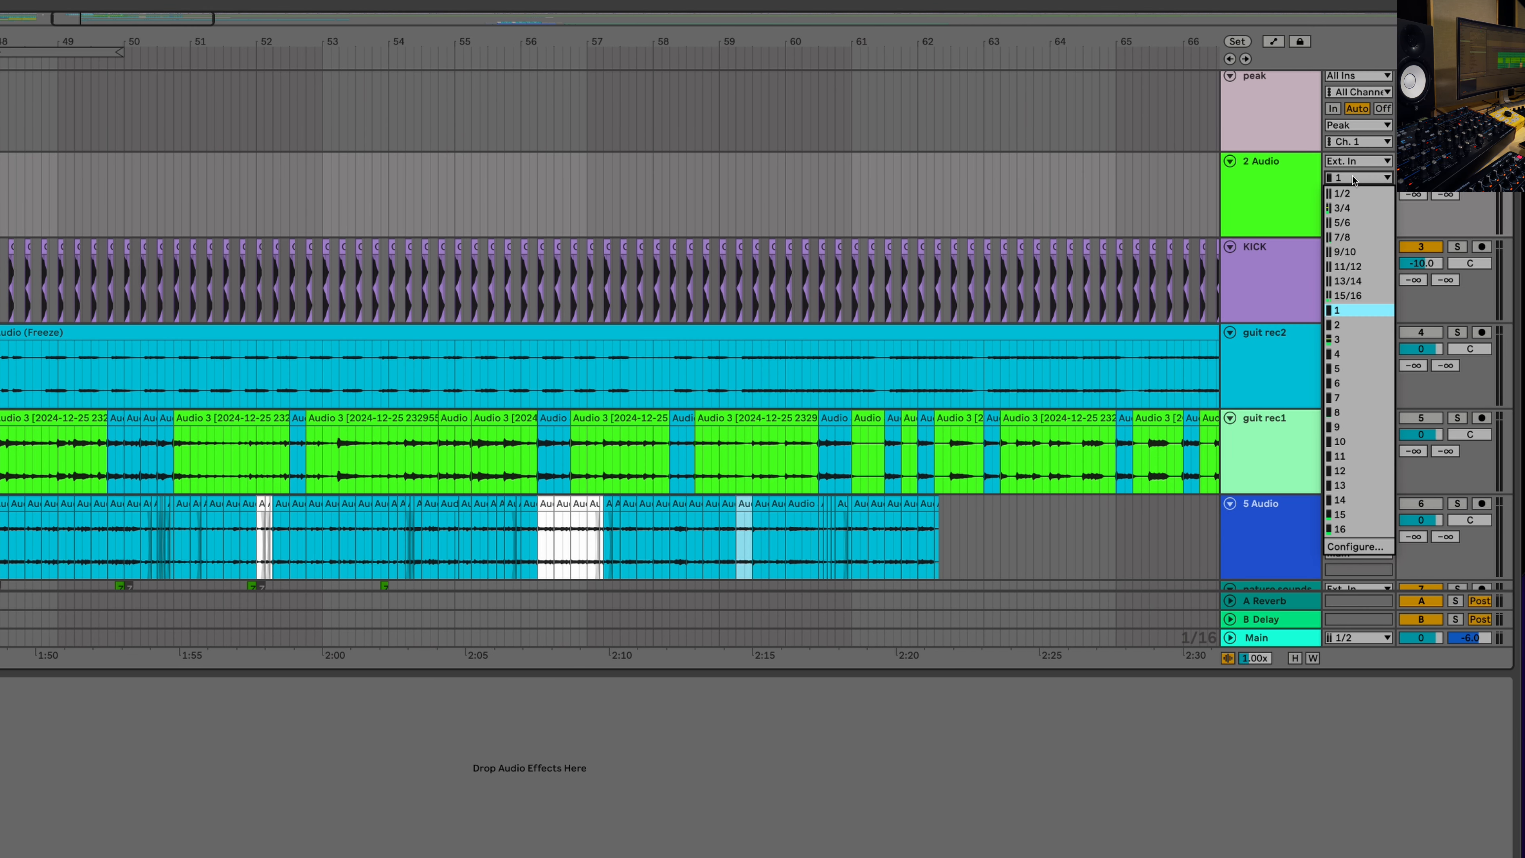
left_click(1343, 237)
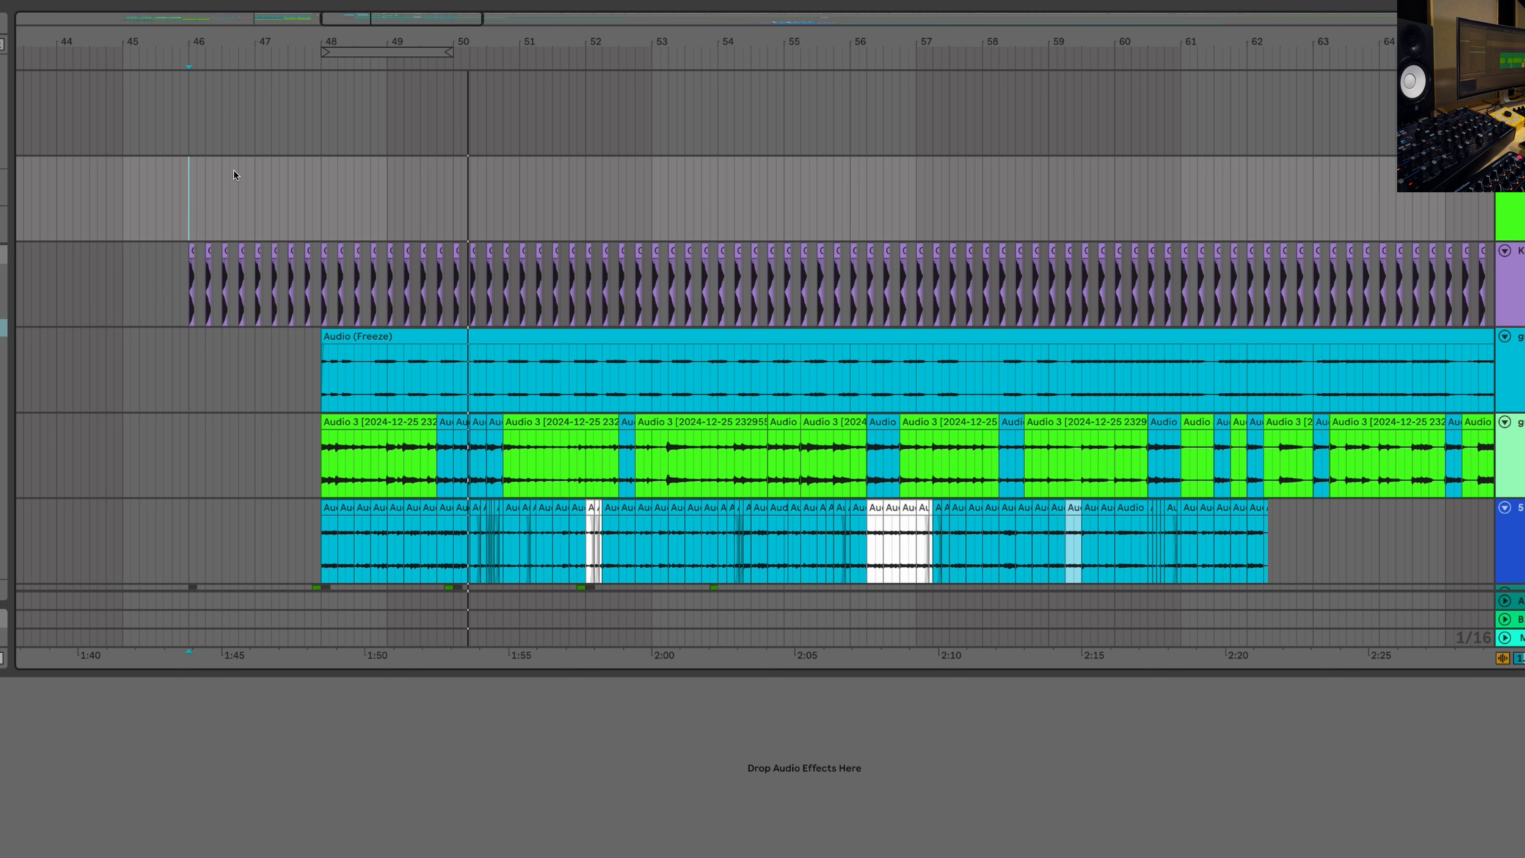
Step: Capture the played notes as a MIDI clip on the peak track and split it at bar 48
key("shift+super+c")
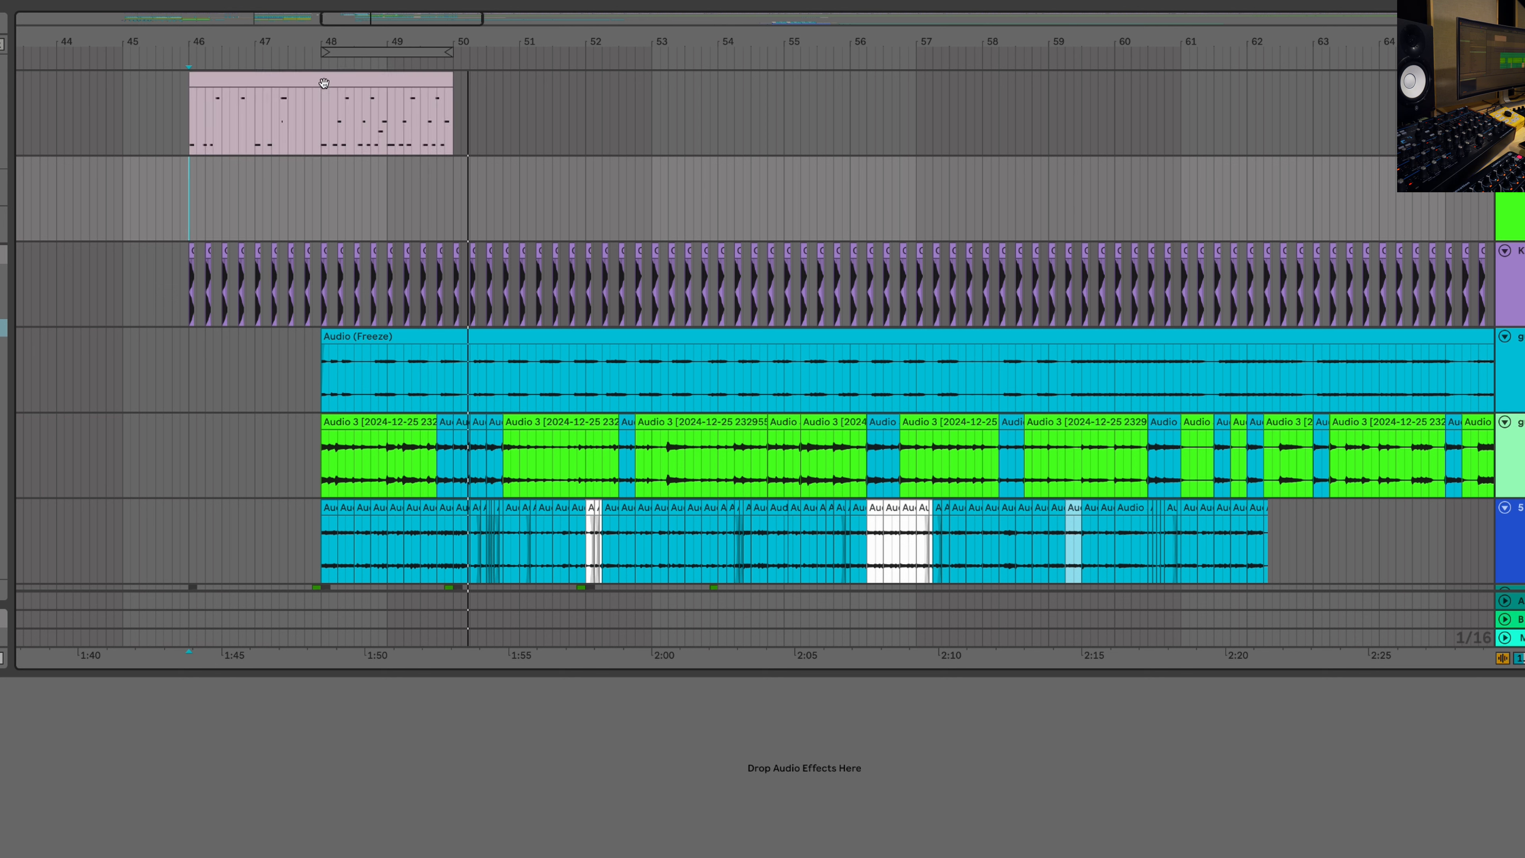
left_click(319, 117)
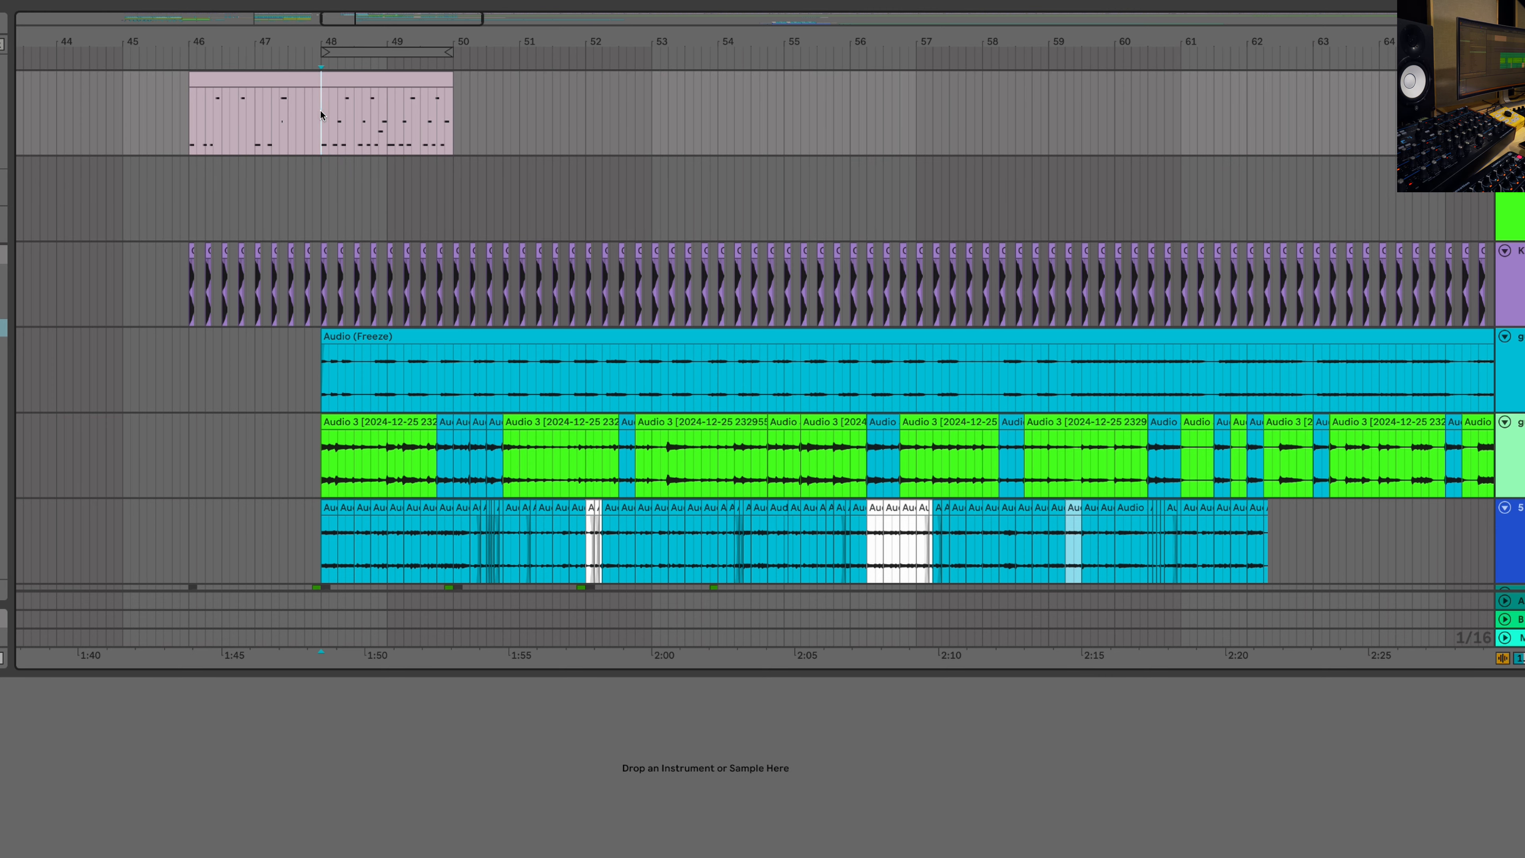
key("super+e")
left_click(254, 78)
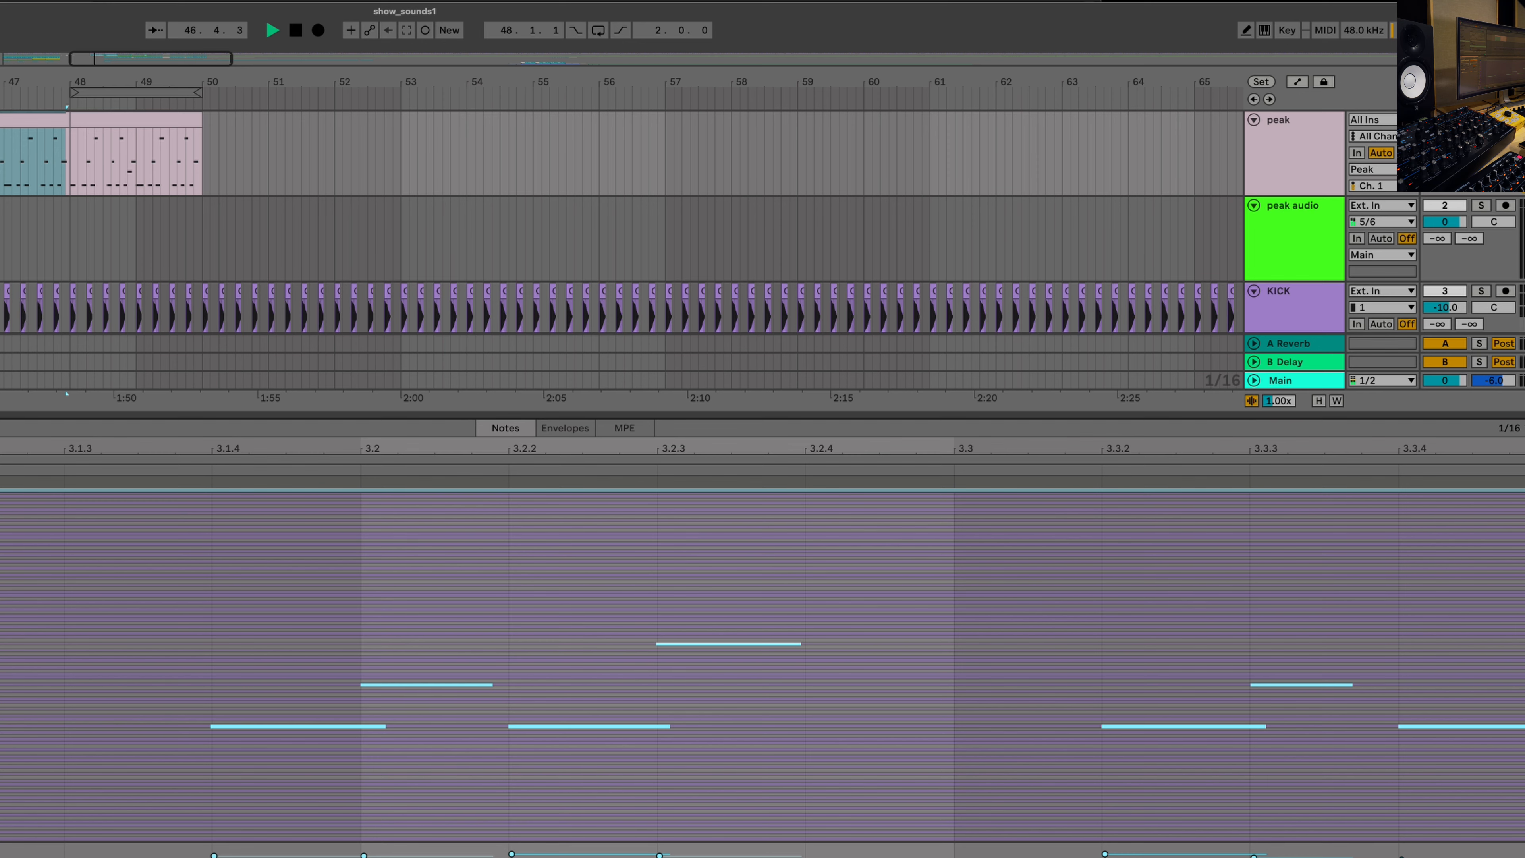
left_click(47, 127)
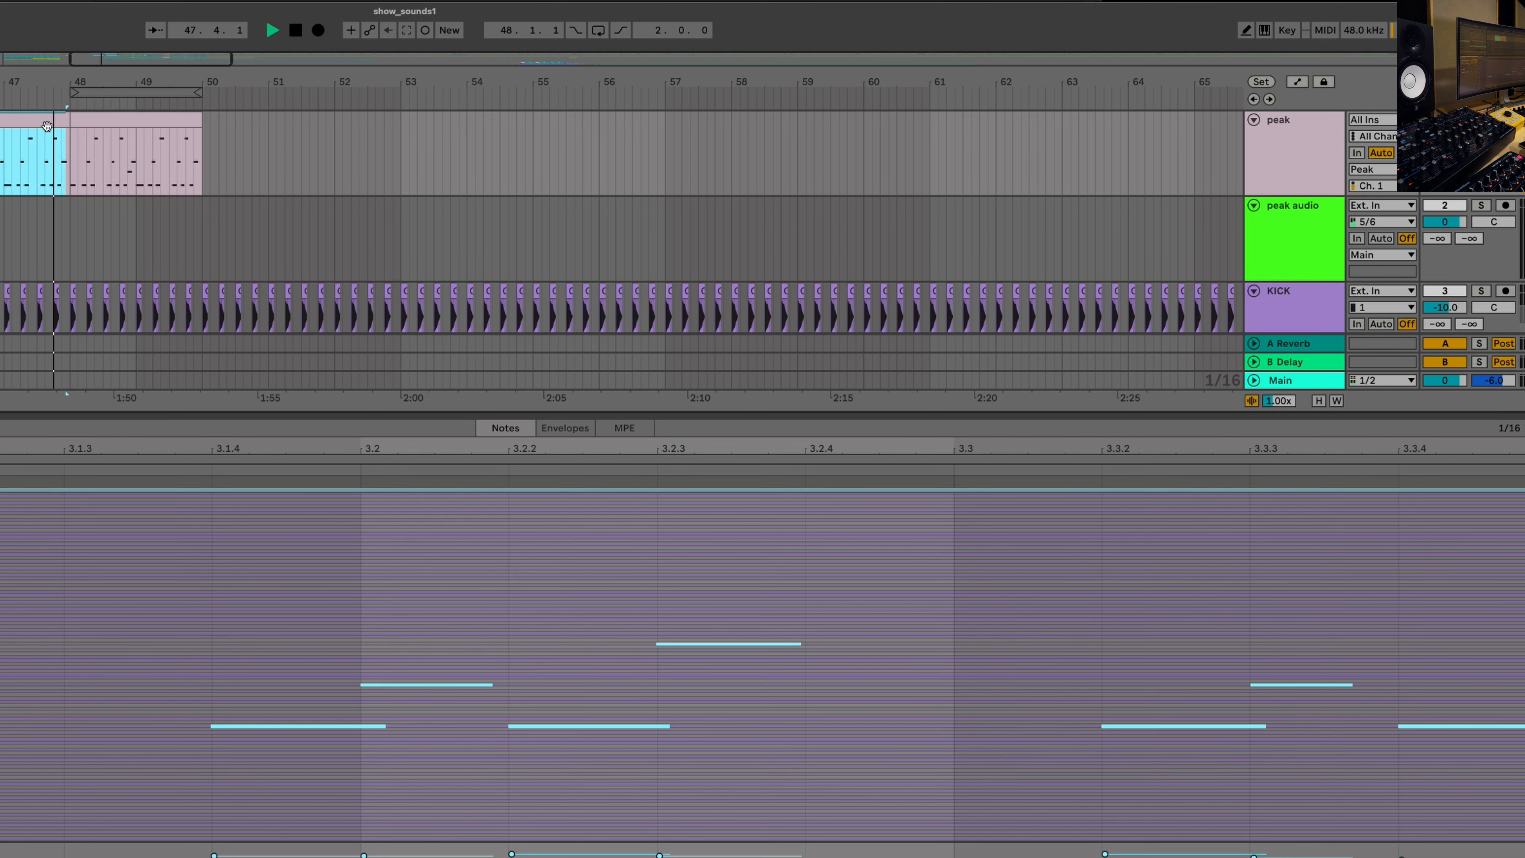
left_click(91, 127)
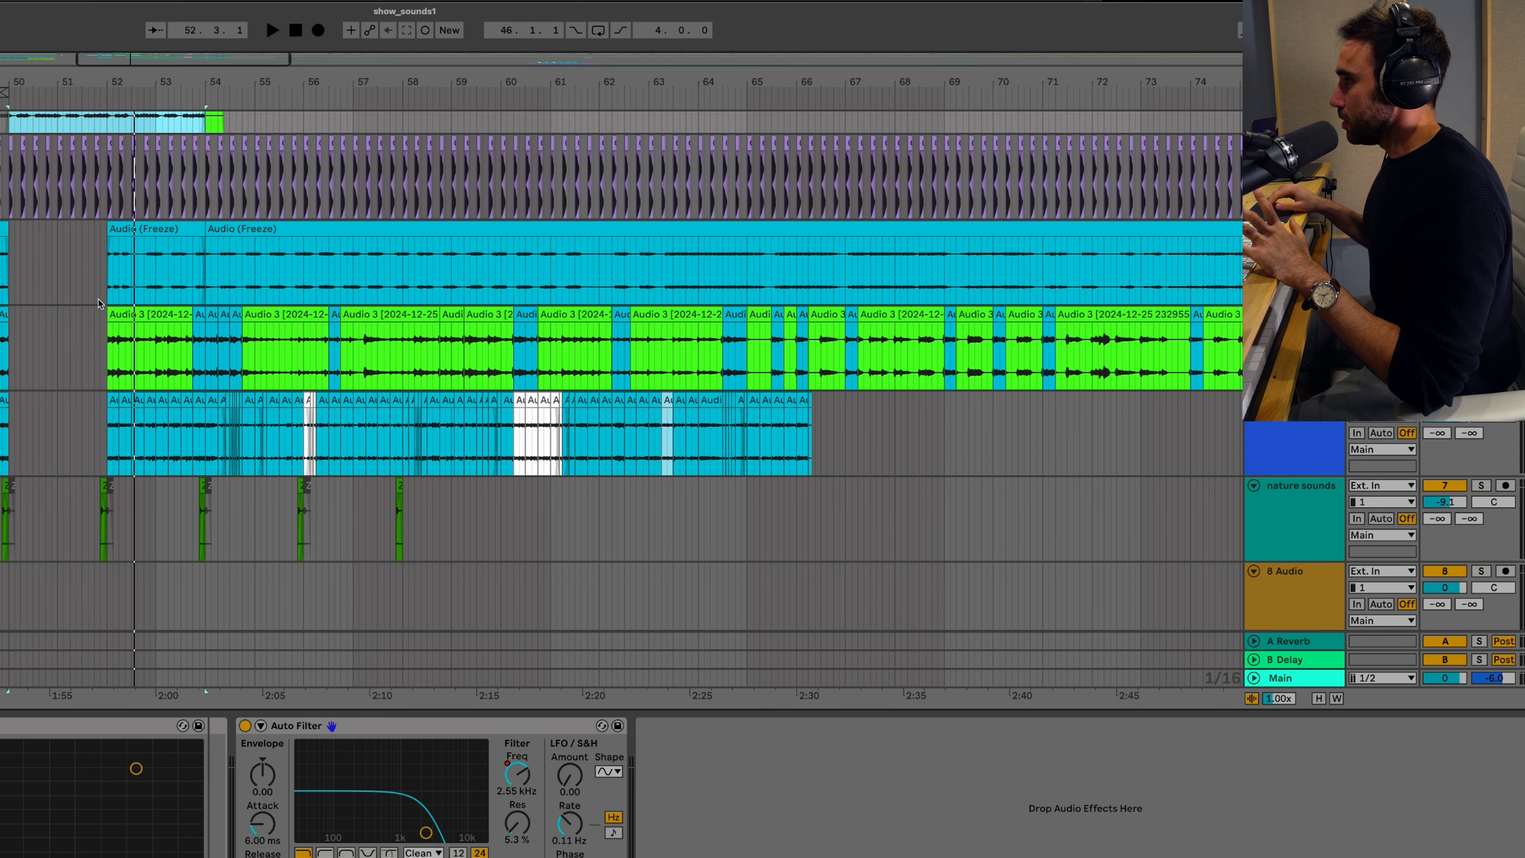
scroll(99, 303, "up", 3)
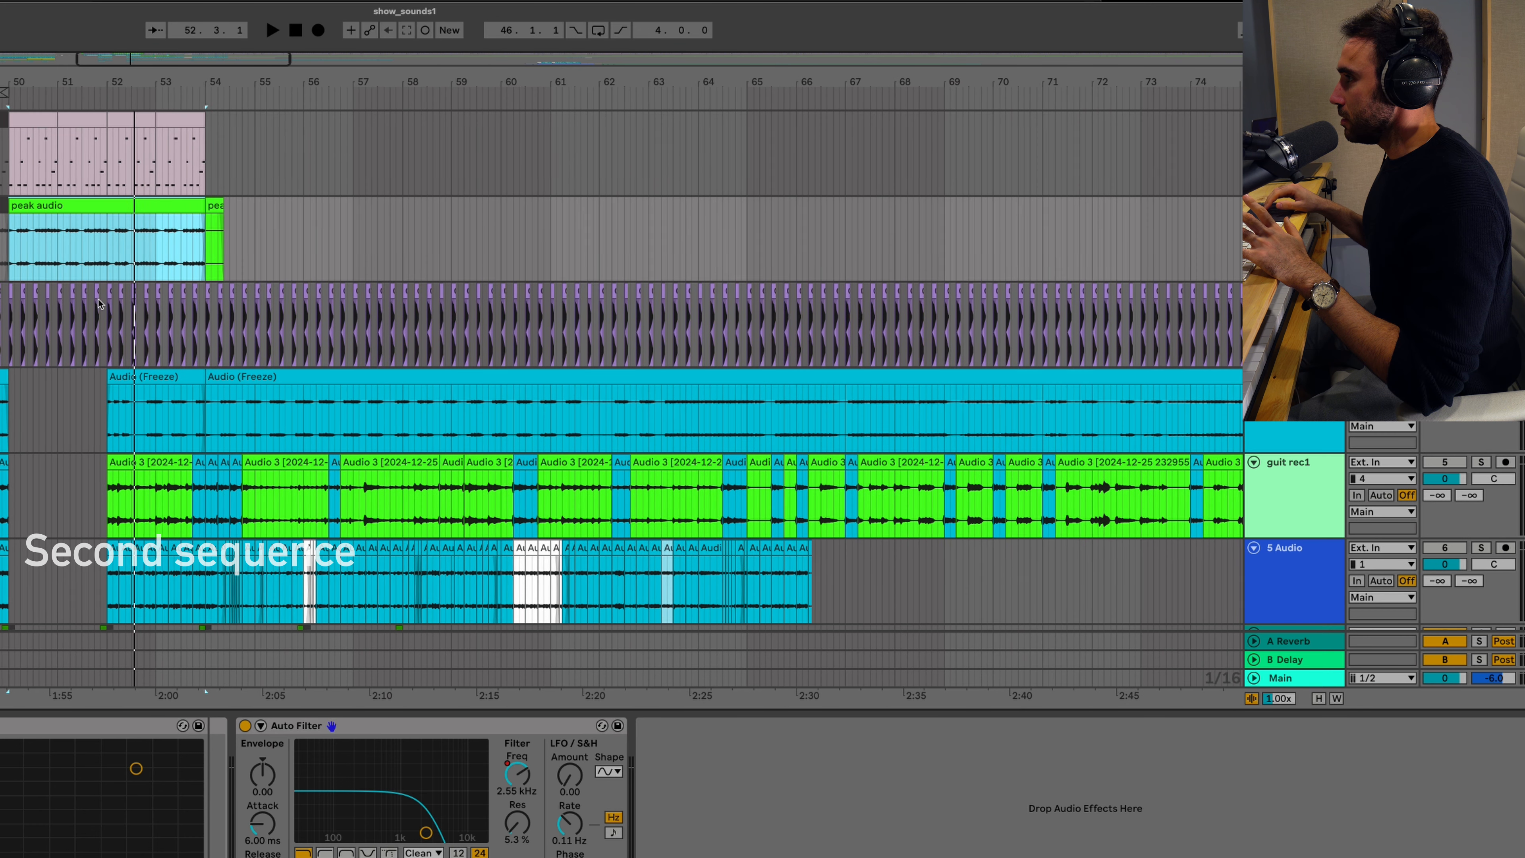
scroll(54, 247, "left", 2)
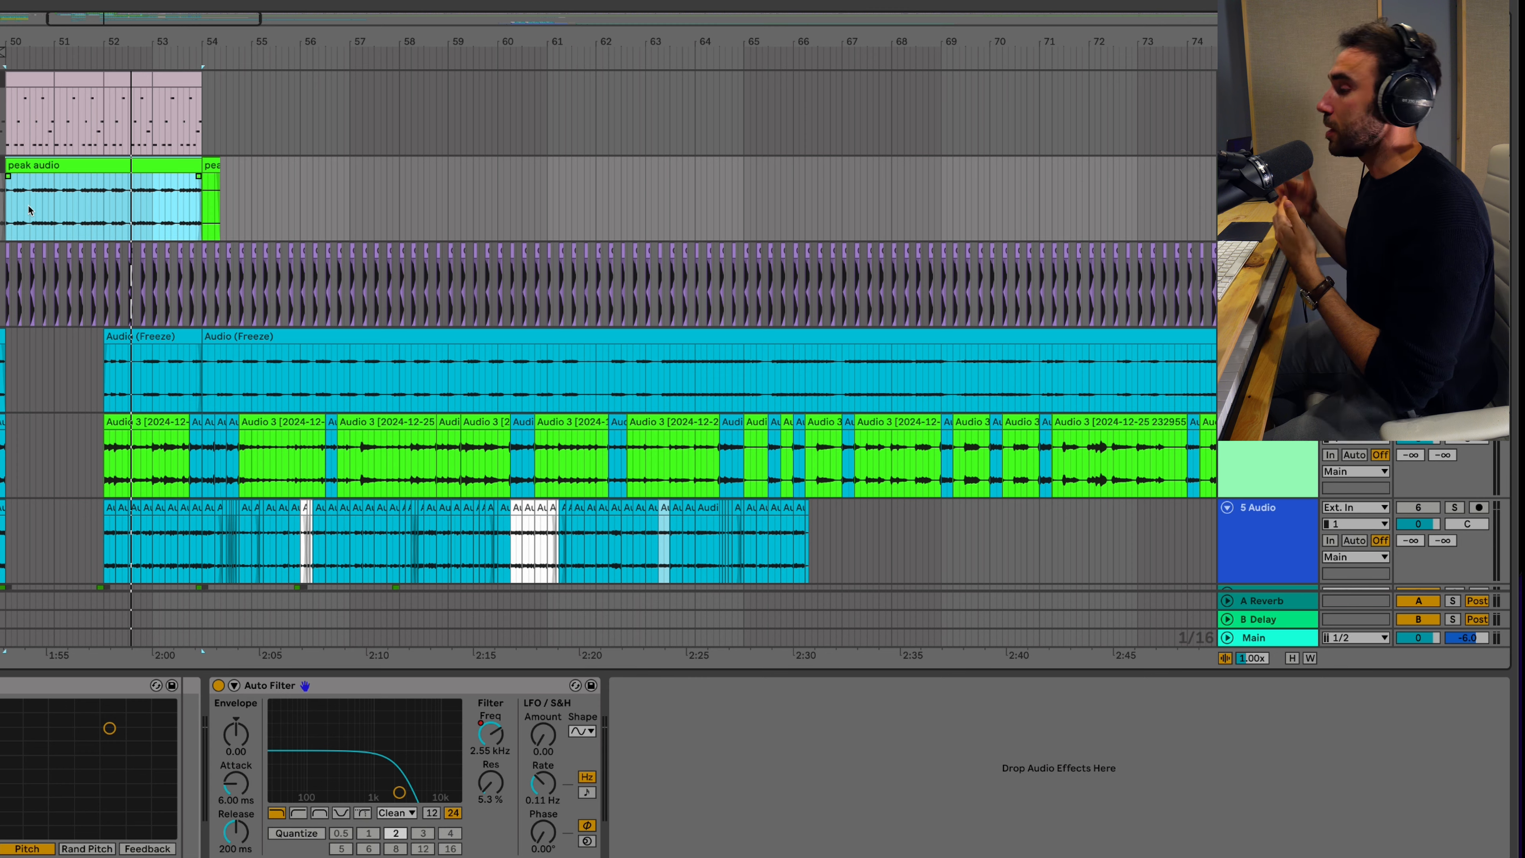
scroll(29, 210, "right", 6)
scroll(29, 210, "down", 2)
scroll(139, 334, "left", 5)
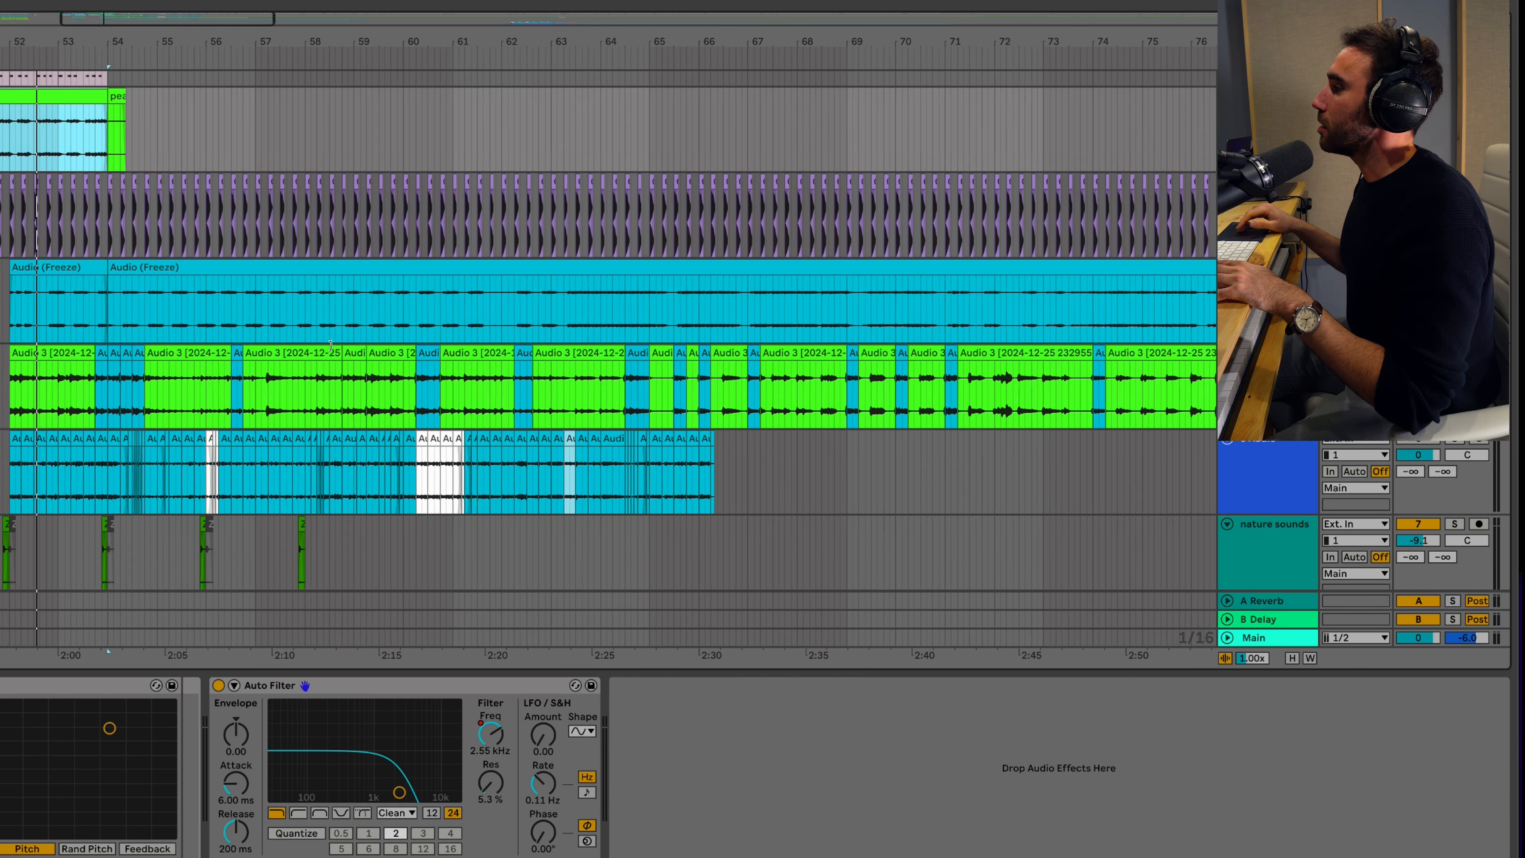
scroll(138, 334, "down", 3)
scroll(139, 334, "up", 5)
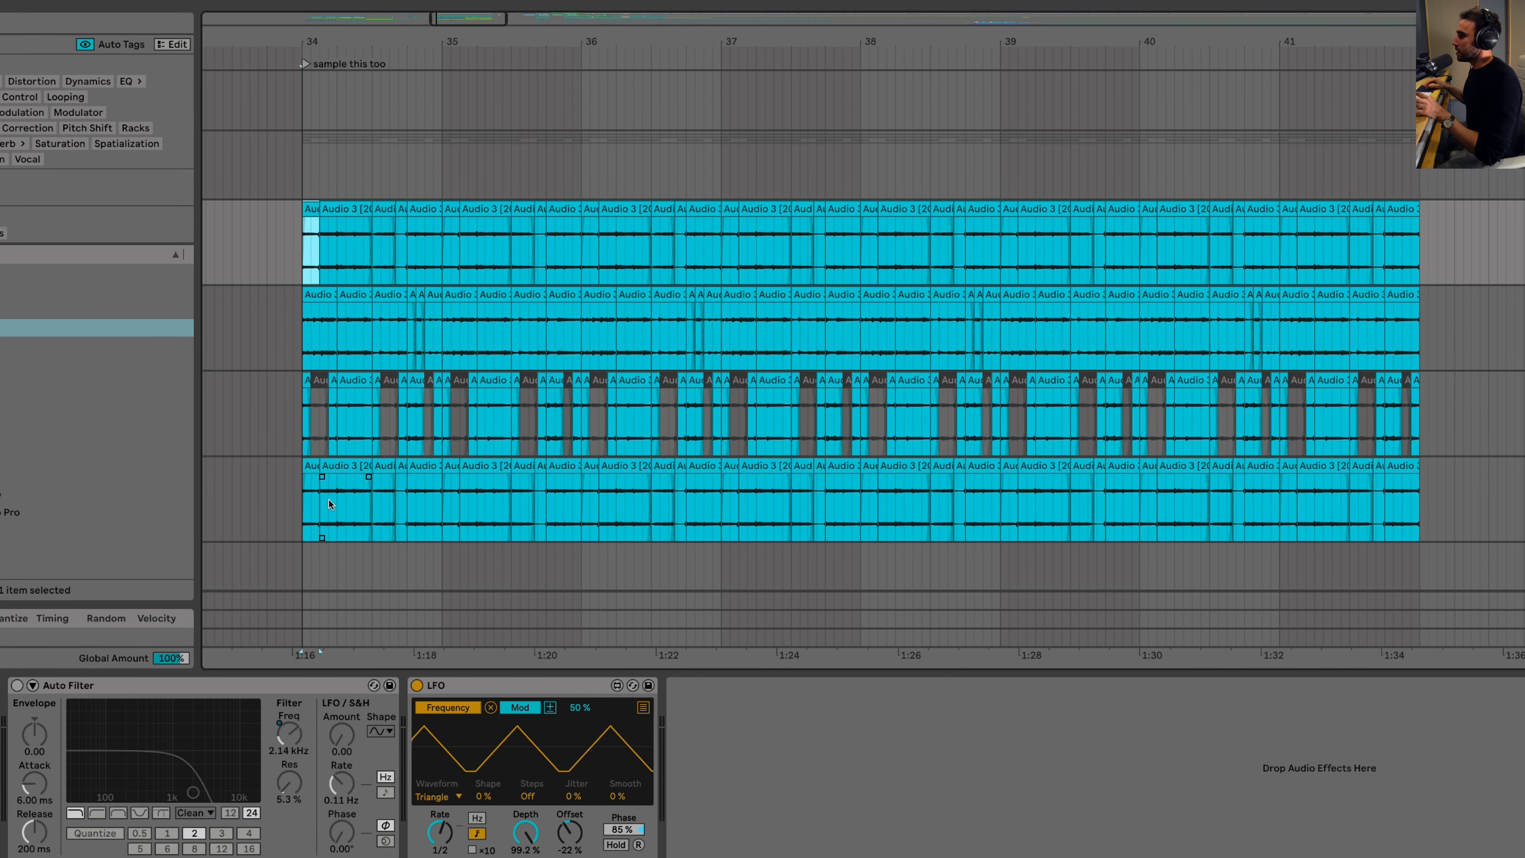
Step: Compare the Auto Filter and LFO settings of the upper and lower guitar tracks at bar 34
left_click_drag(278, 250, 392, 278)
left_click_drag(276, 500, 407, 498)
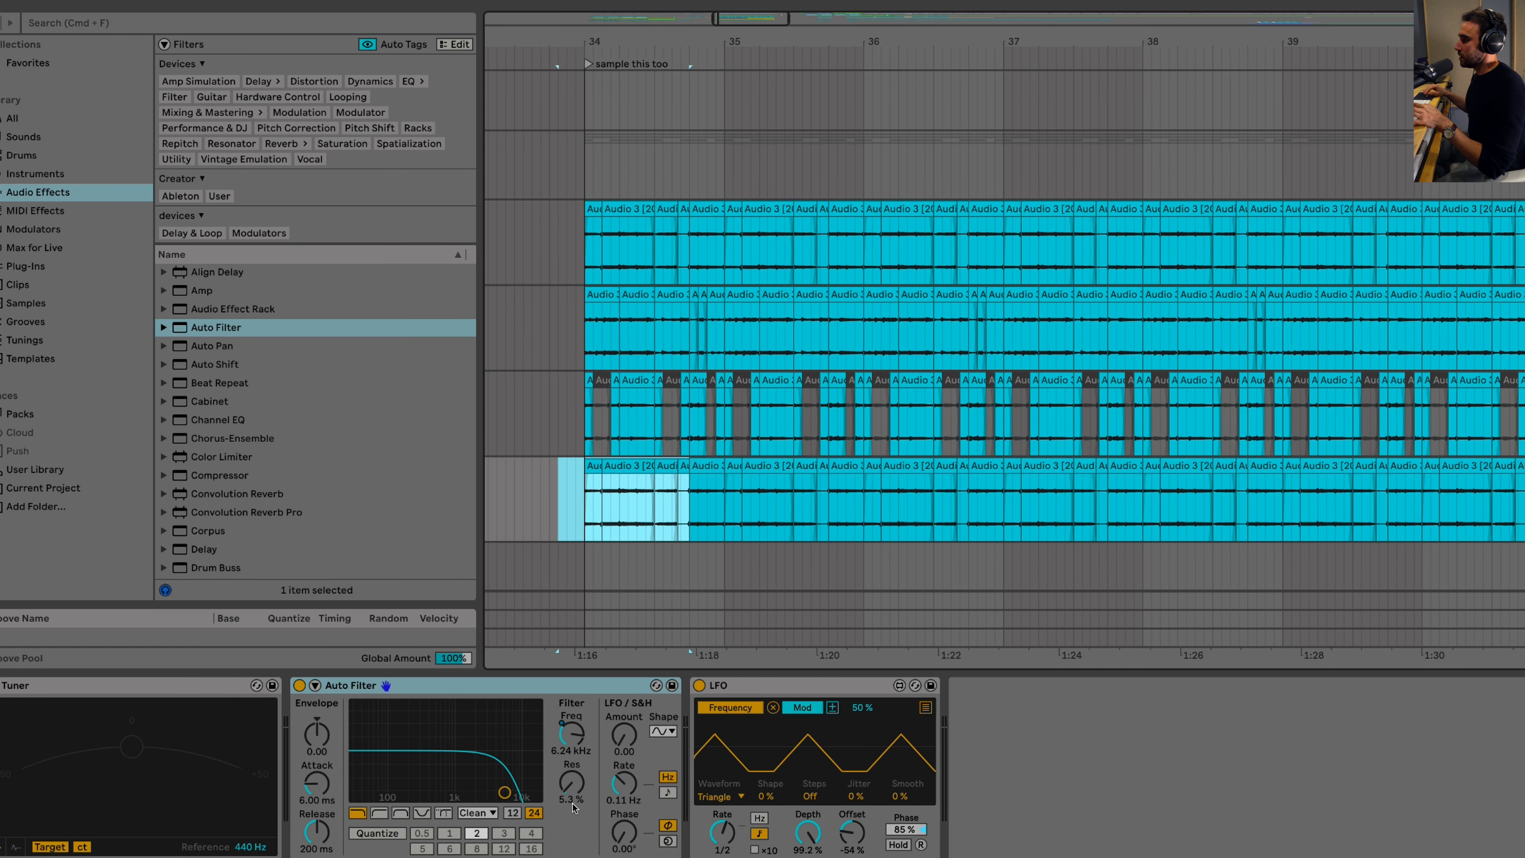
left_click(589, 253)
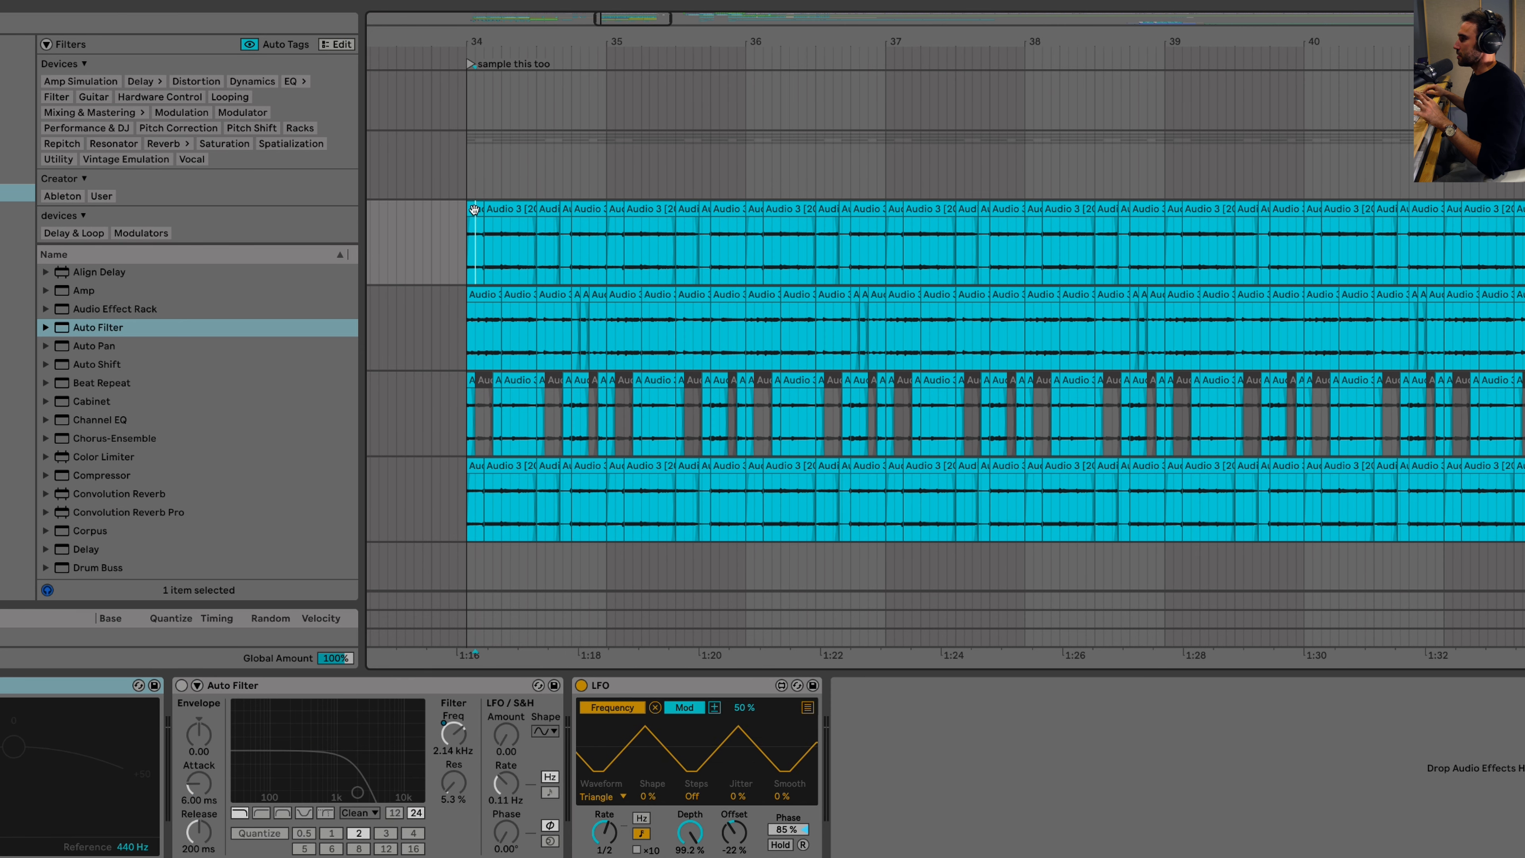
left_click(592, 208)
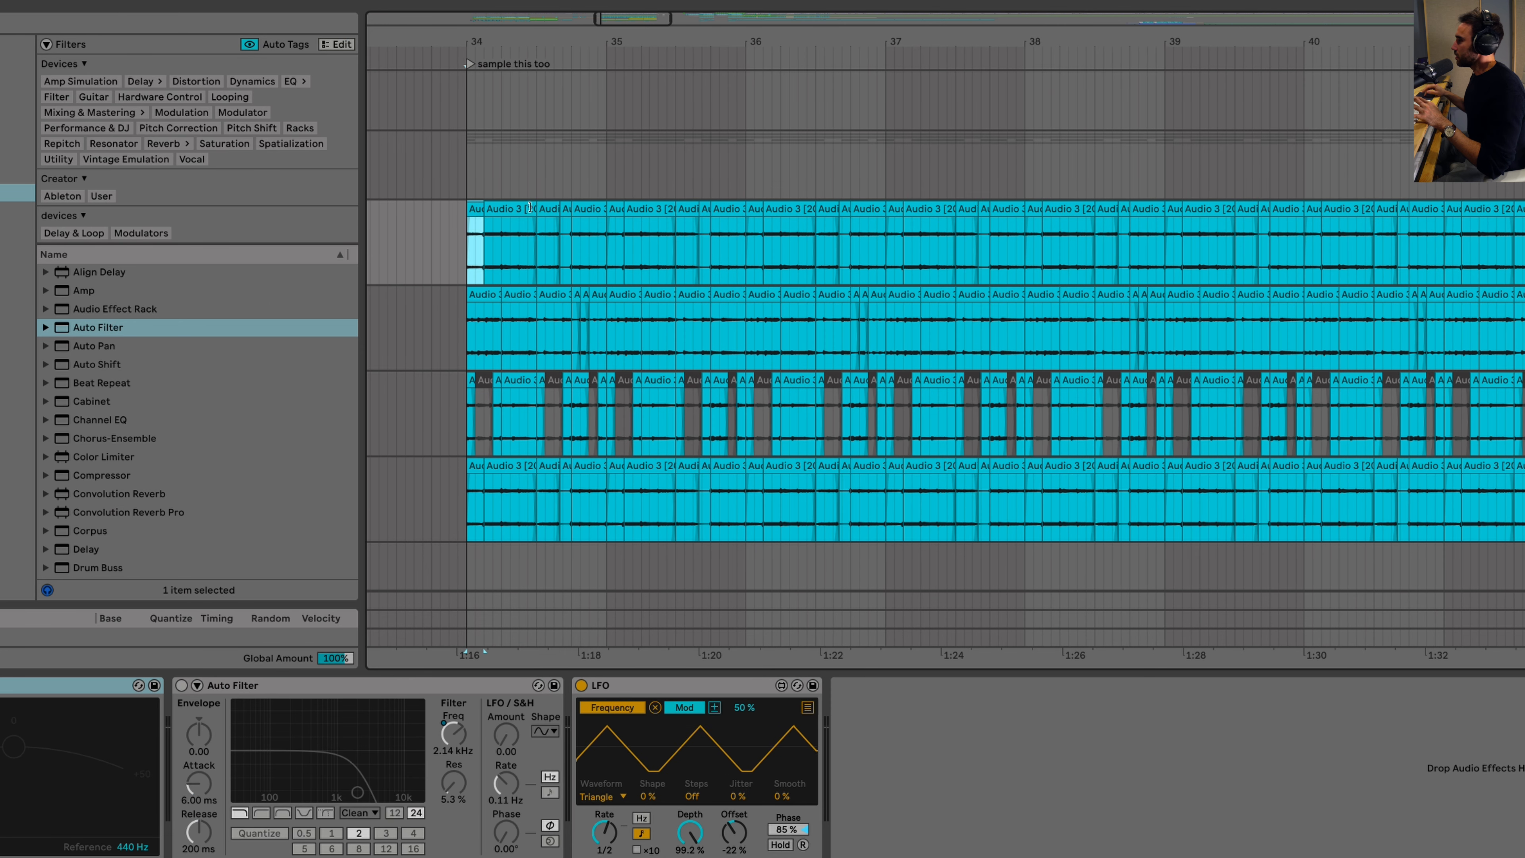
Step: Play the "sample this too" section from bar 34 with the guitar slices and the Operator bass
key("space")
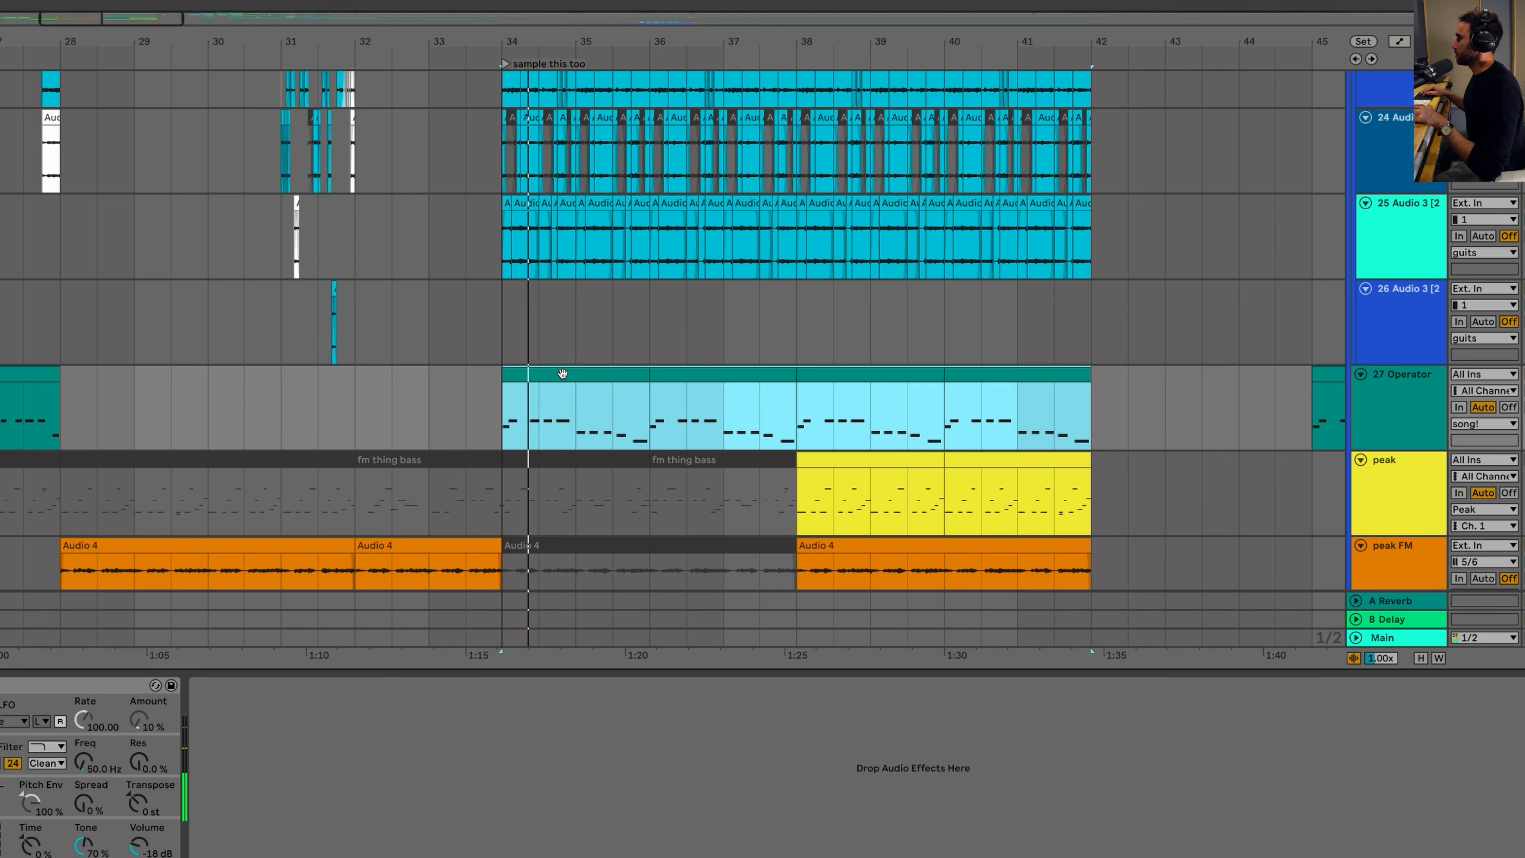
scroll(562, 374, "up", 3)
scroll(563, 374, "right", 10)
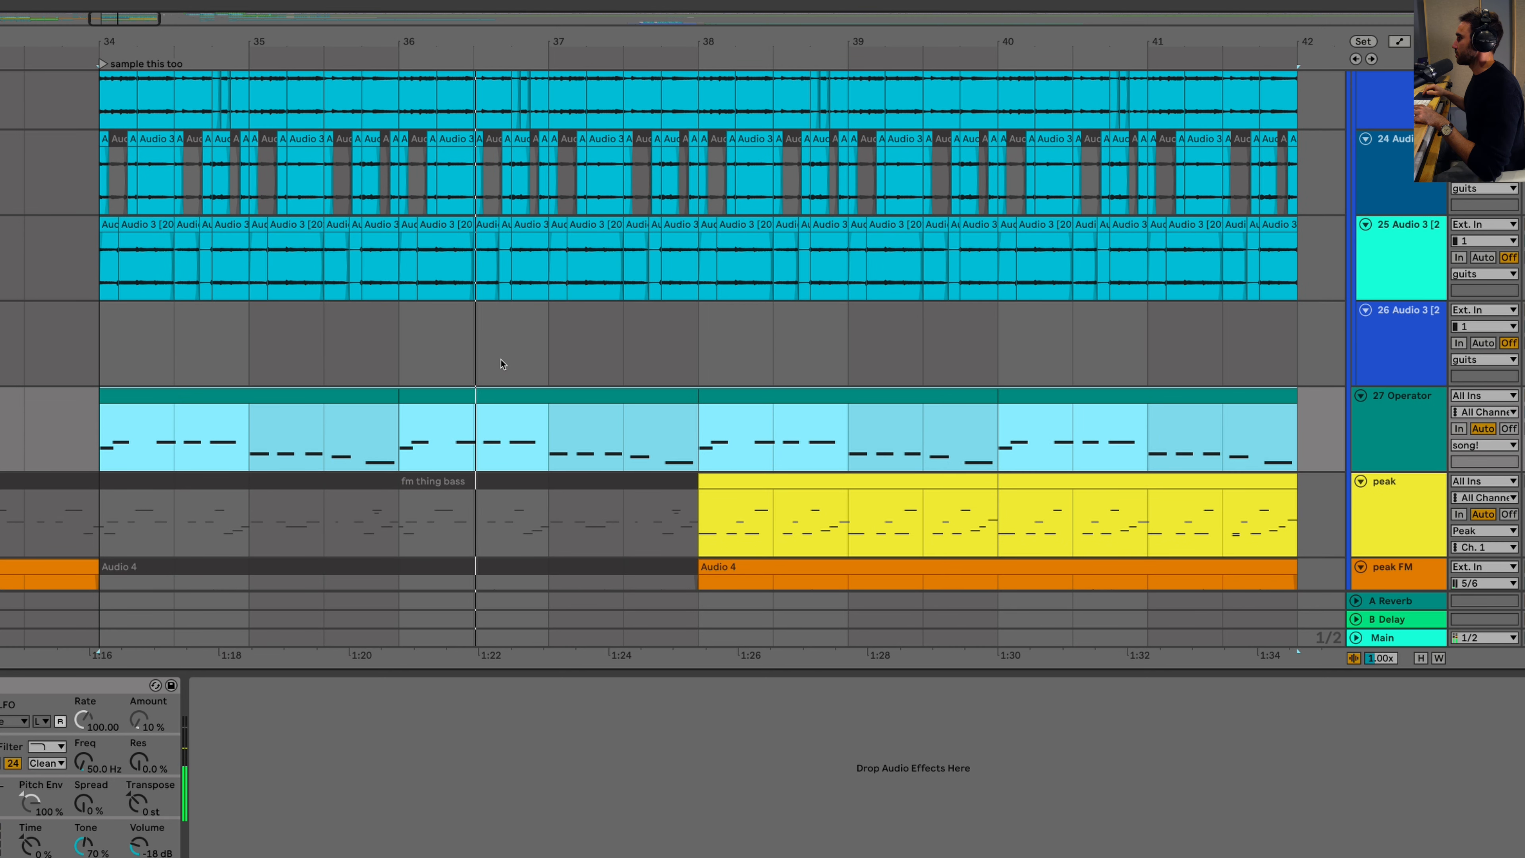
scroll(473, 348, "up", 1)
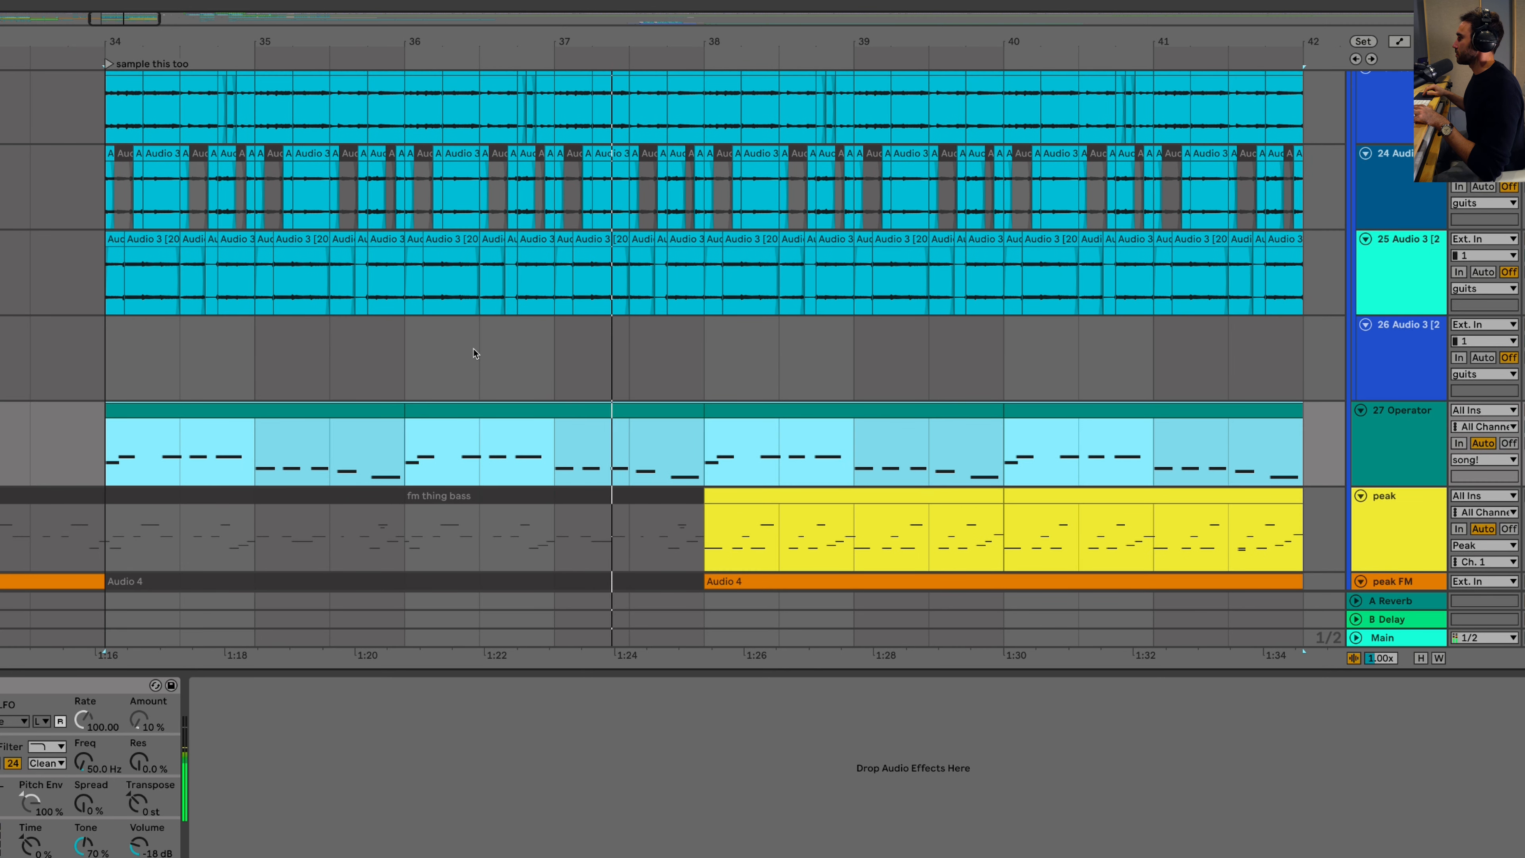
Step: Capture the played ARP 2600 V3 part as a MIDI clip on its track below the Operator bass
scroll(473, 348, "up", 1)
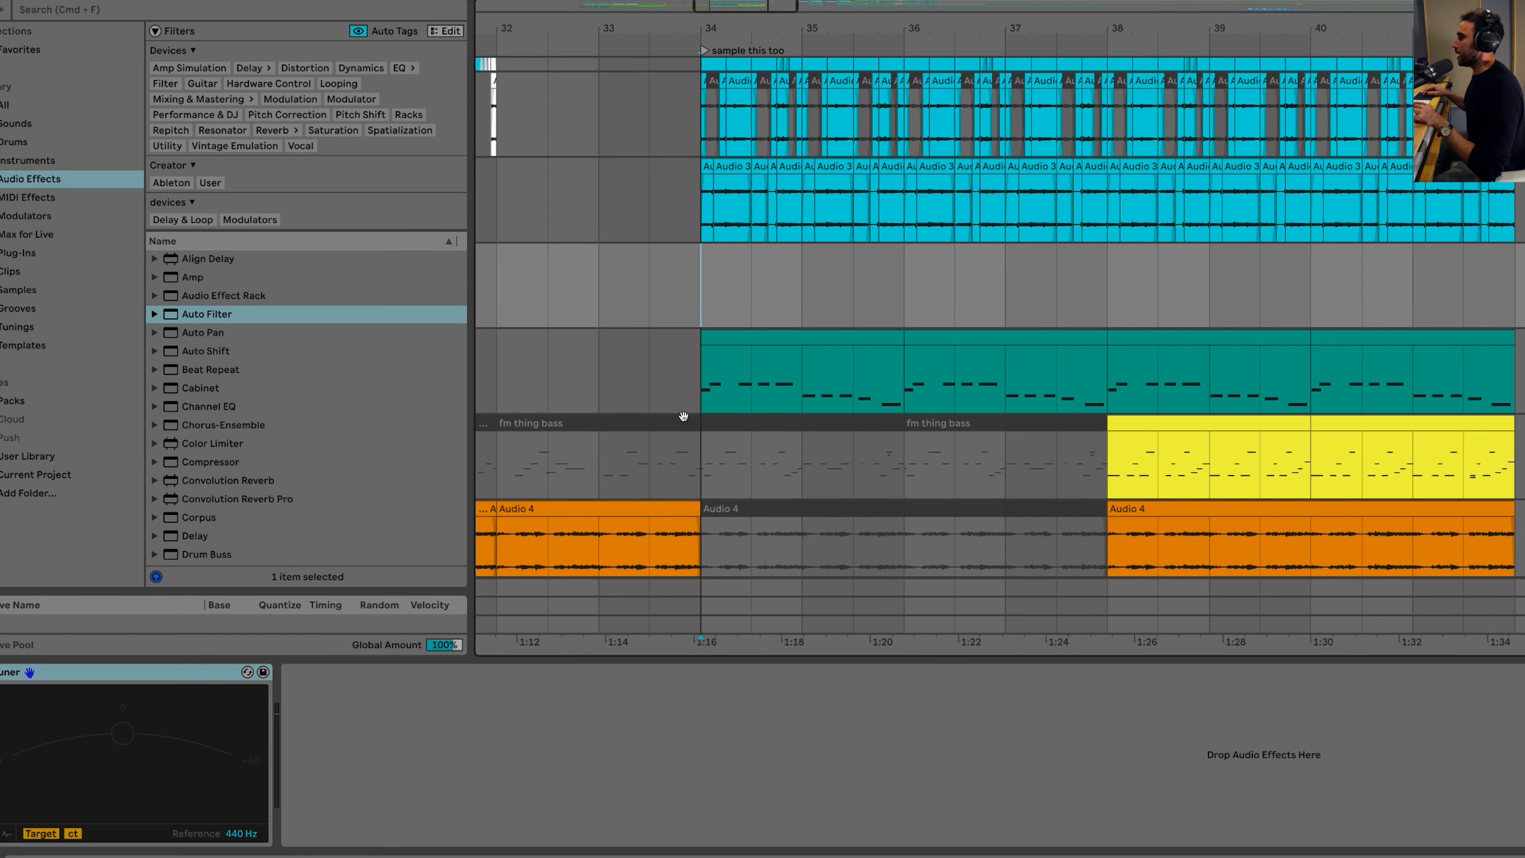
scroll(674, 384, "down", 3)
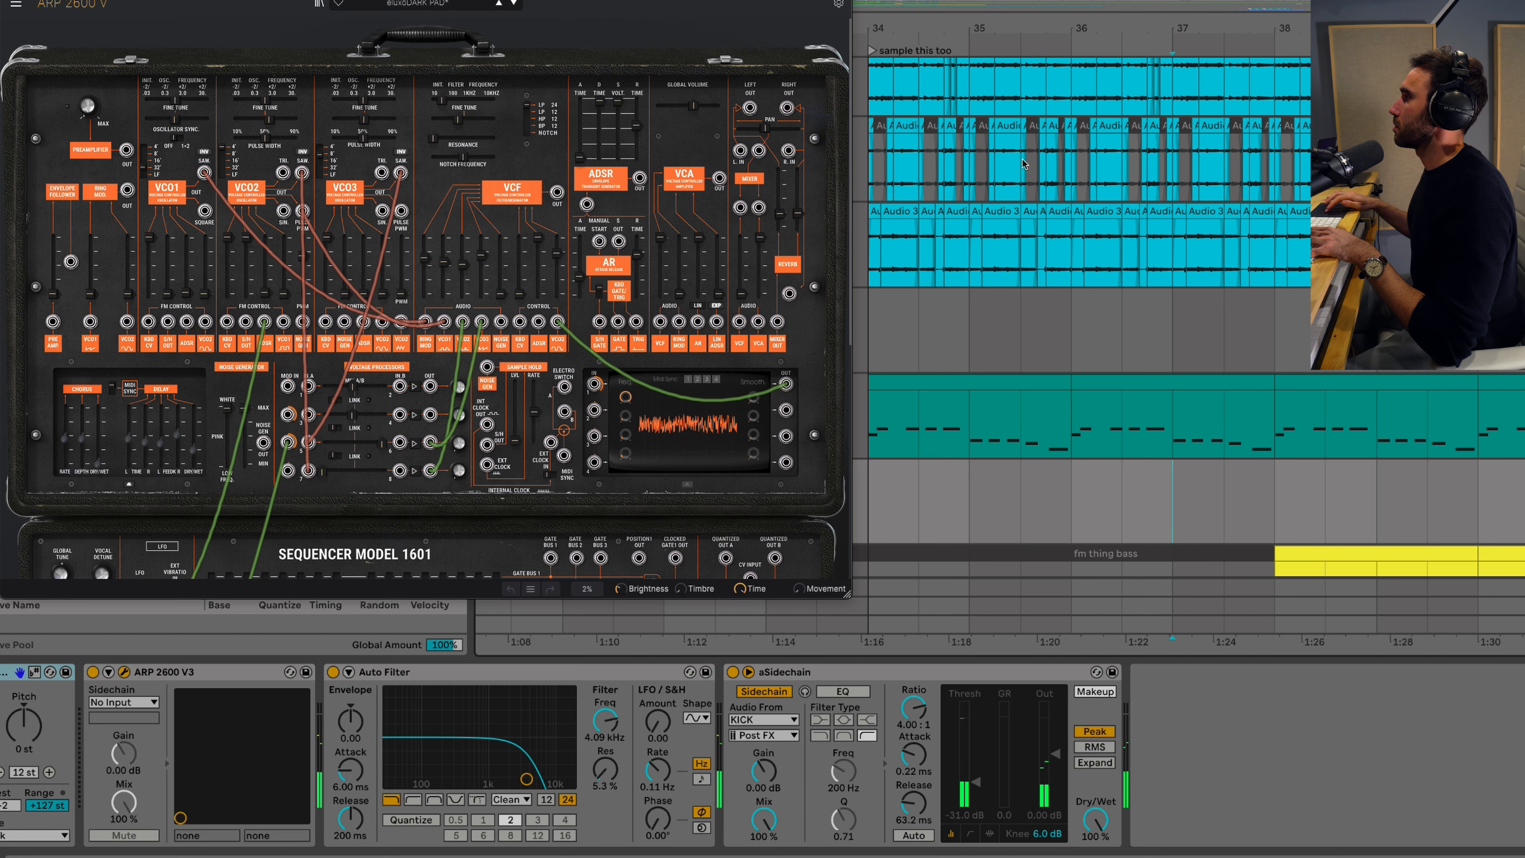
key("shift+super+c")
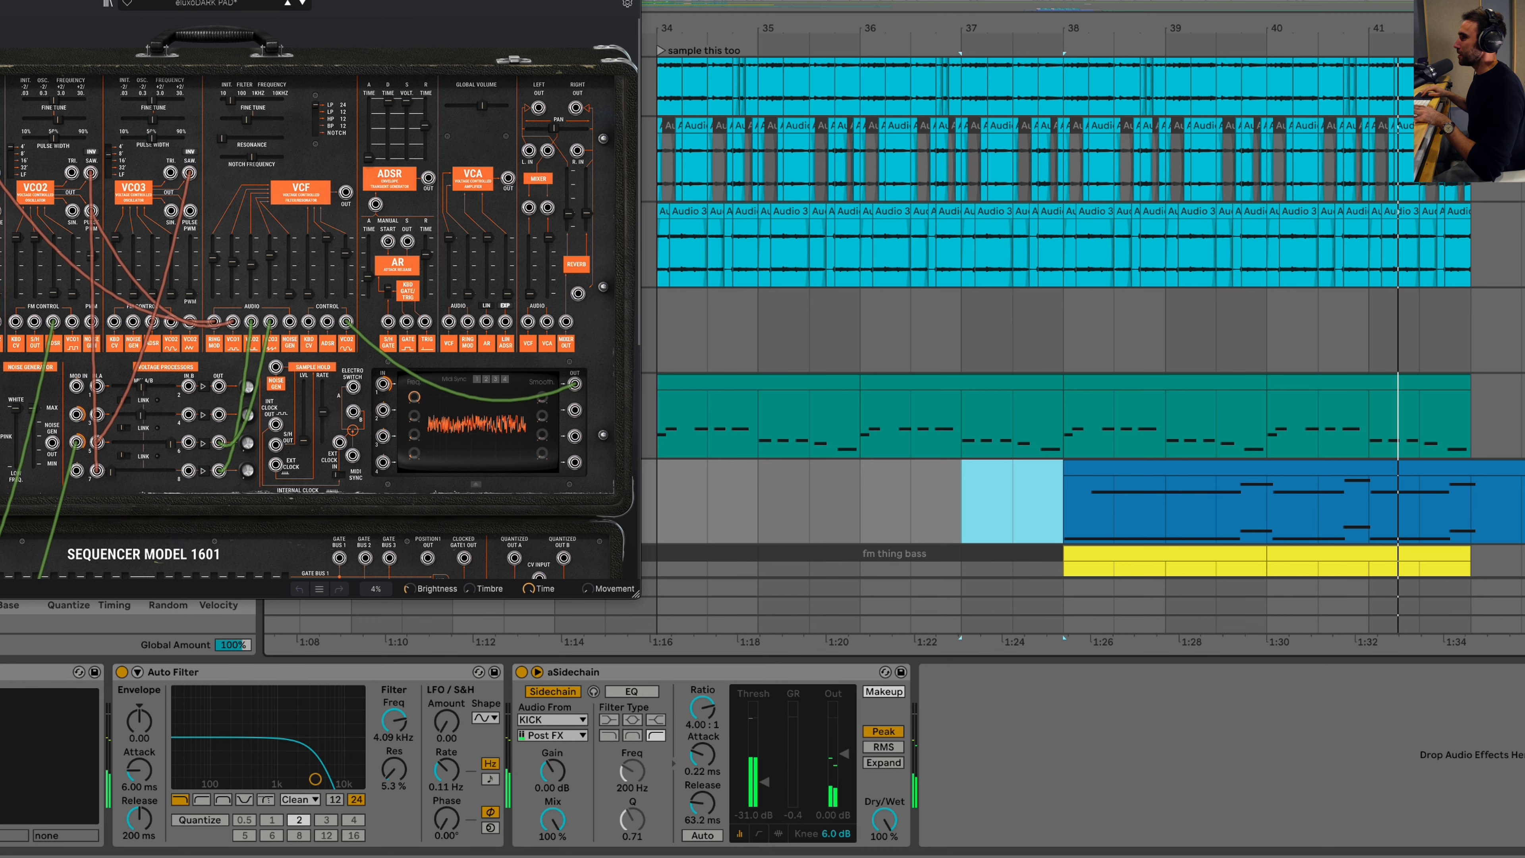
Step: Look over the guitar slice tracks in the "sample this too" section from bar 34
key("super+alt+p")
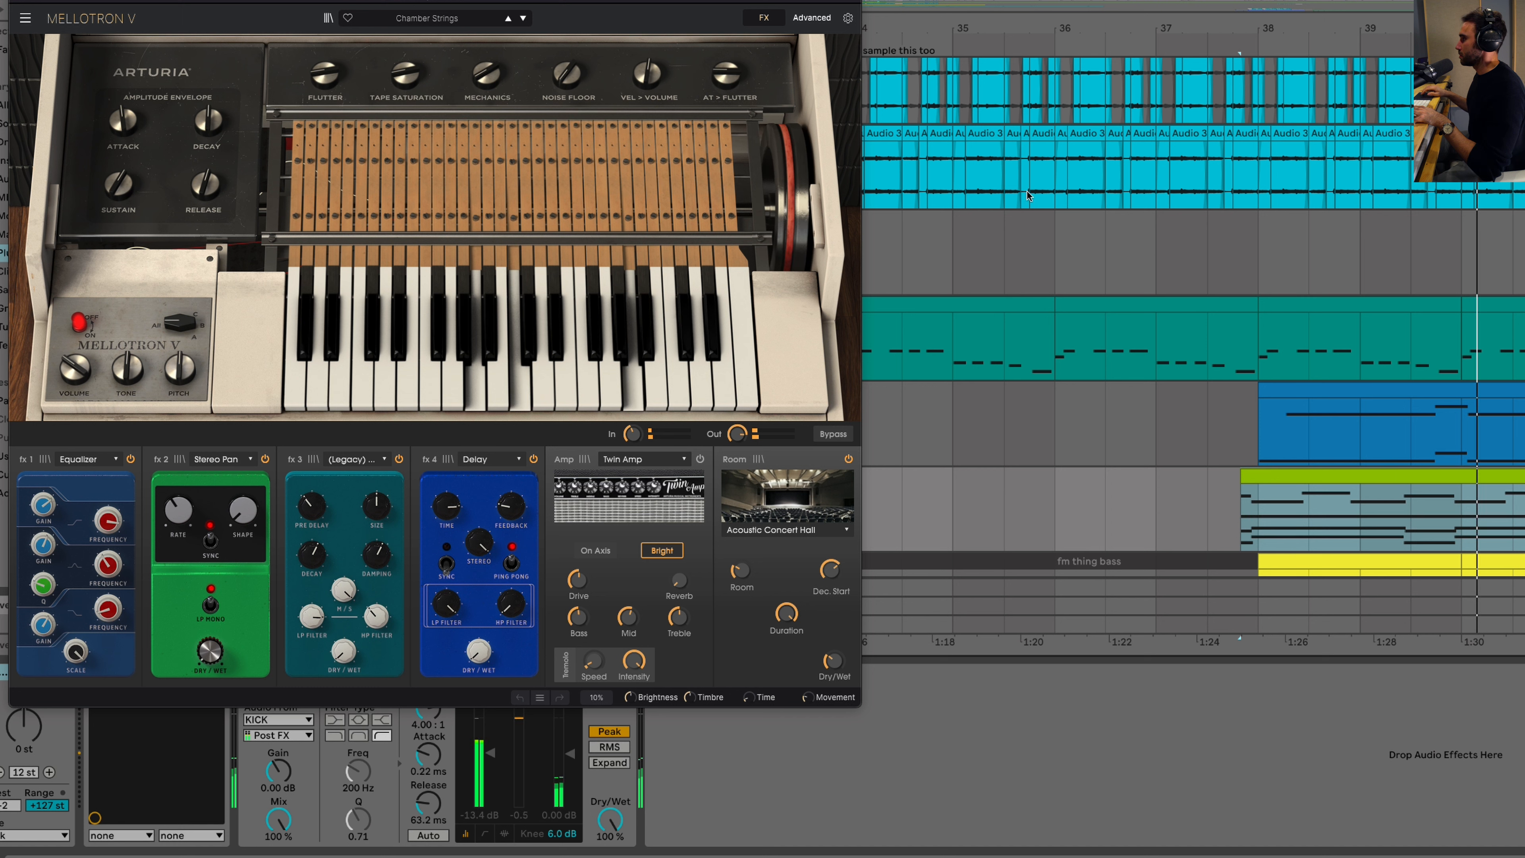
scroll(1033, 252, "left", 4)
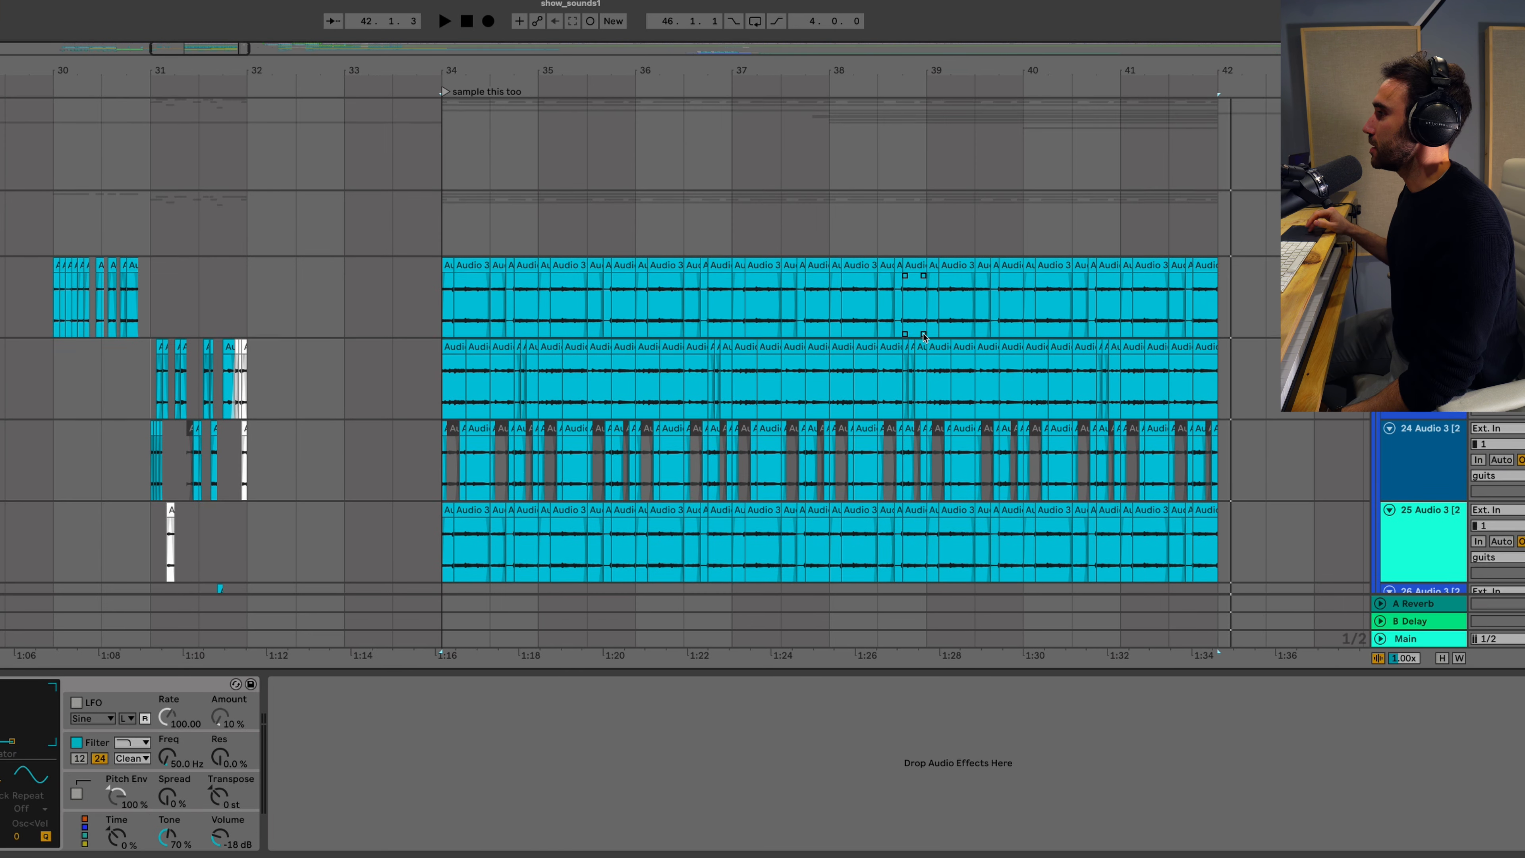
scroll(475, 346, "down", 1)
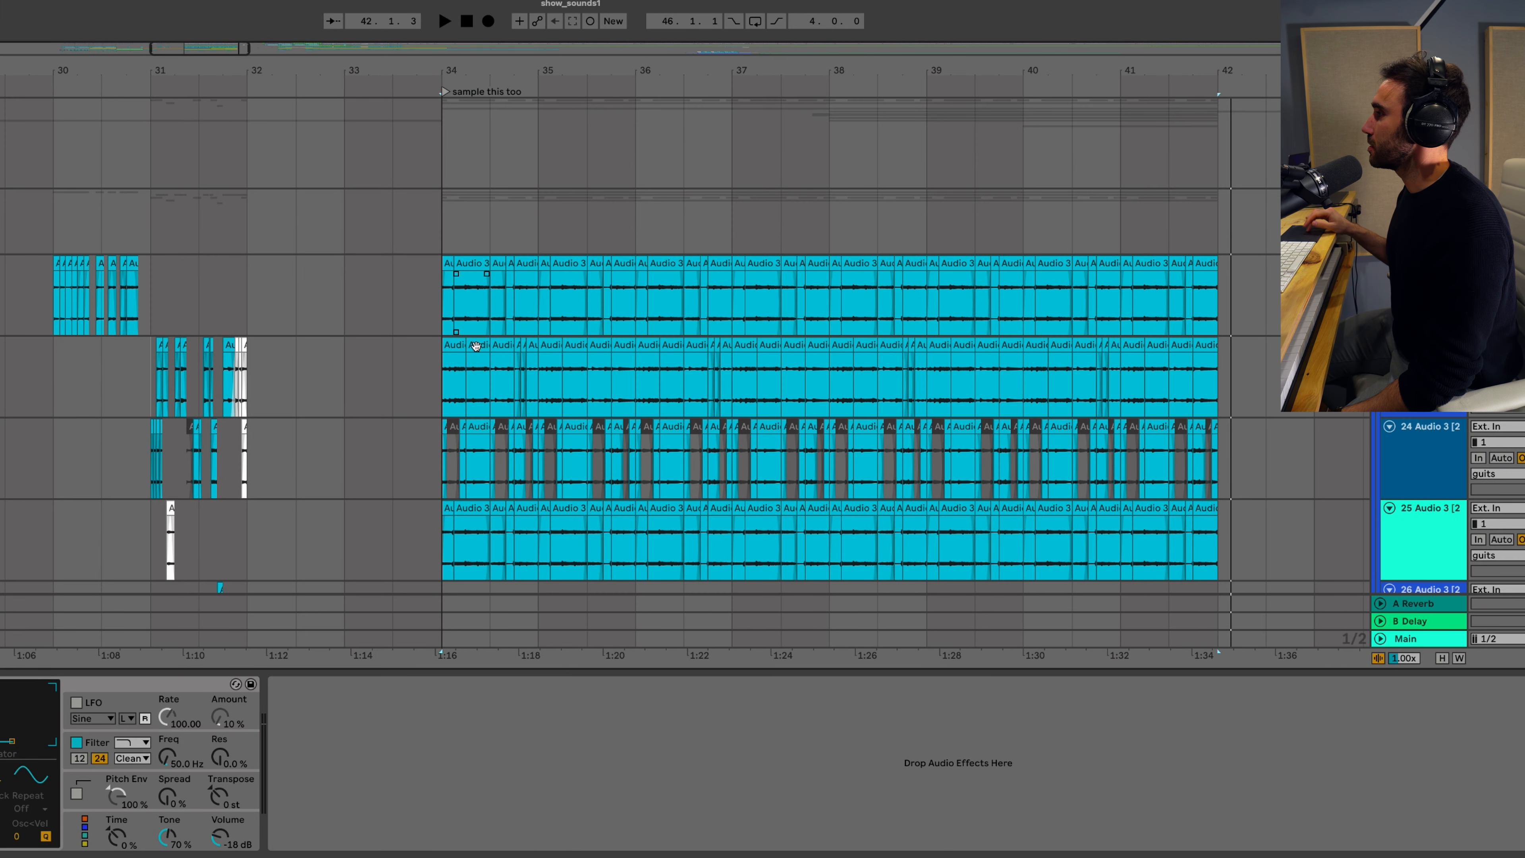
scroll(509, 343, "down", 3)
scroll(567, 366, "up", 2)
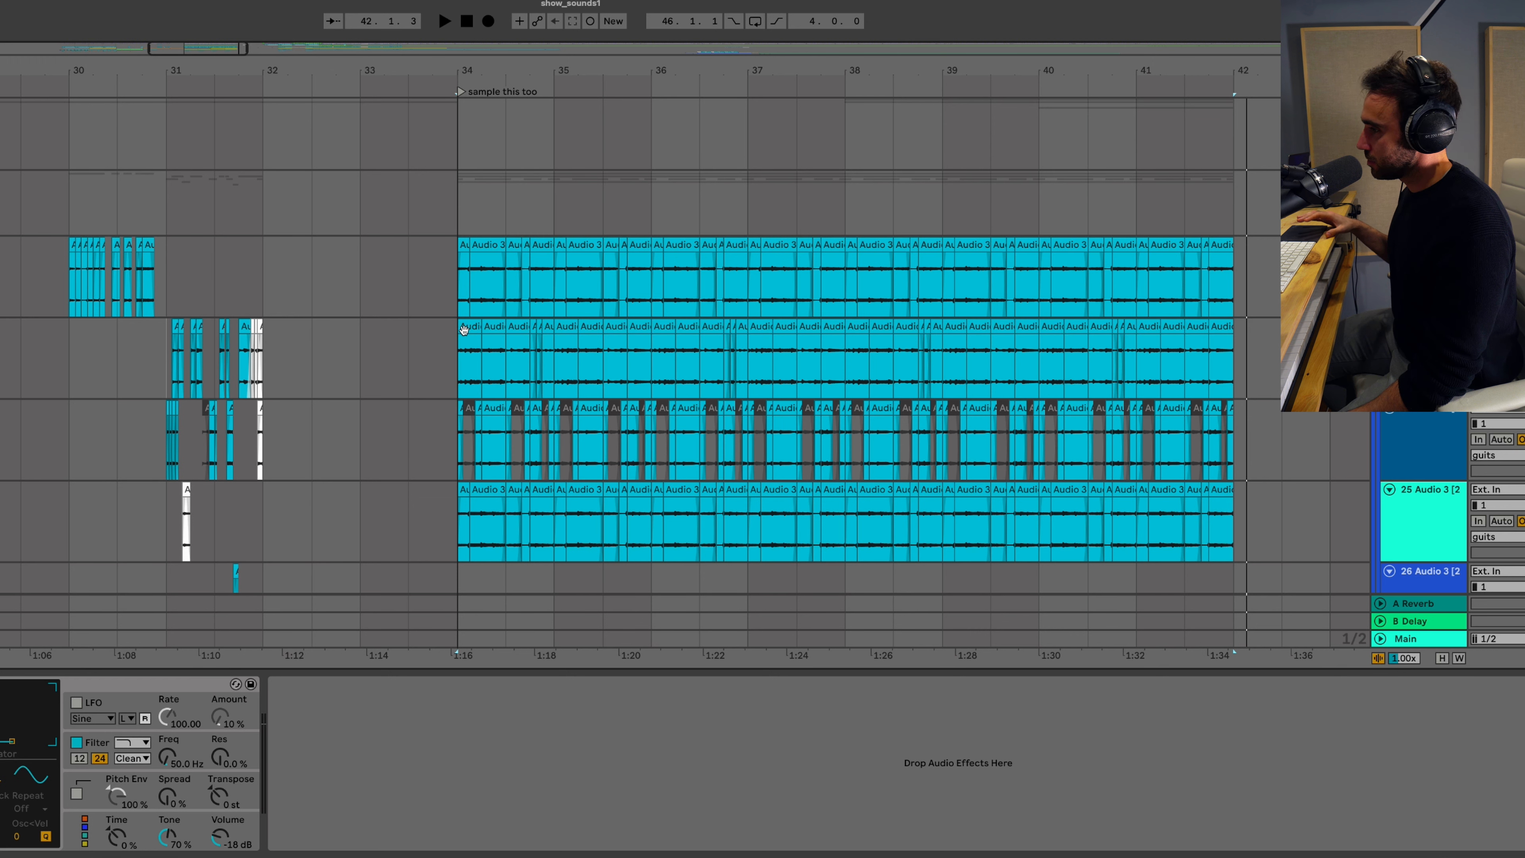
scroll(463, 329, "down", 1)
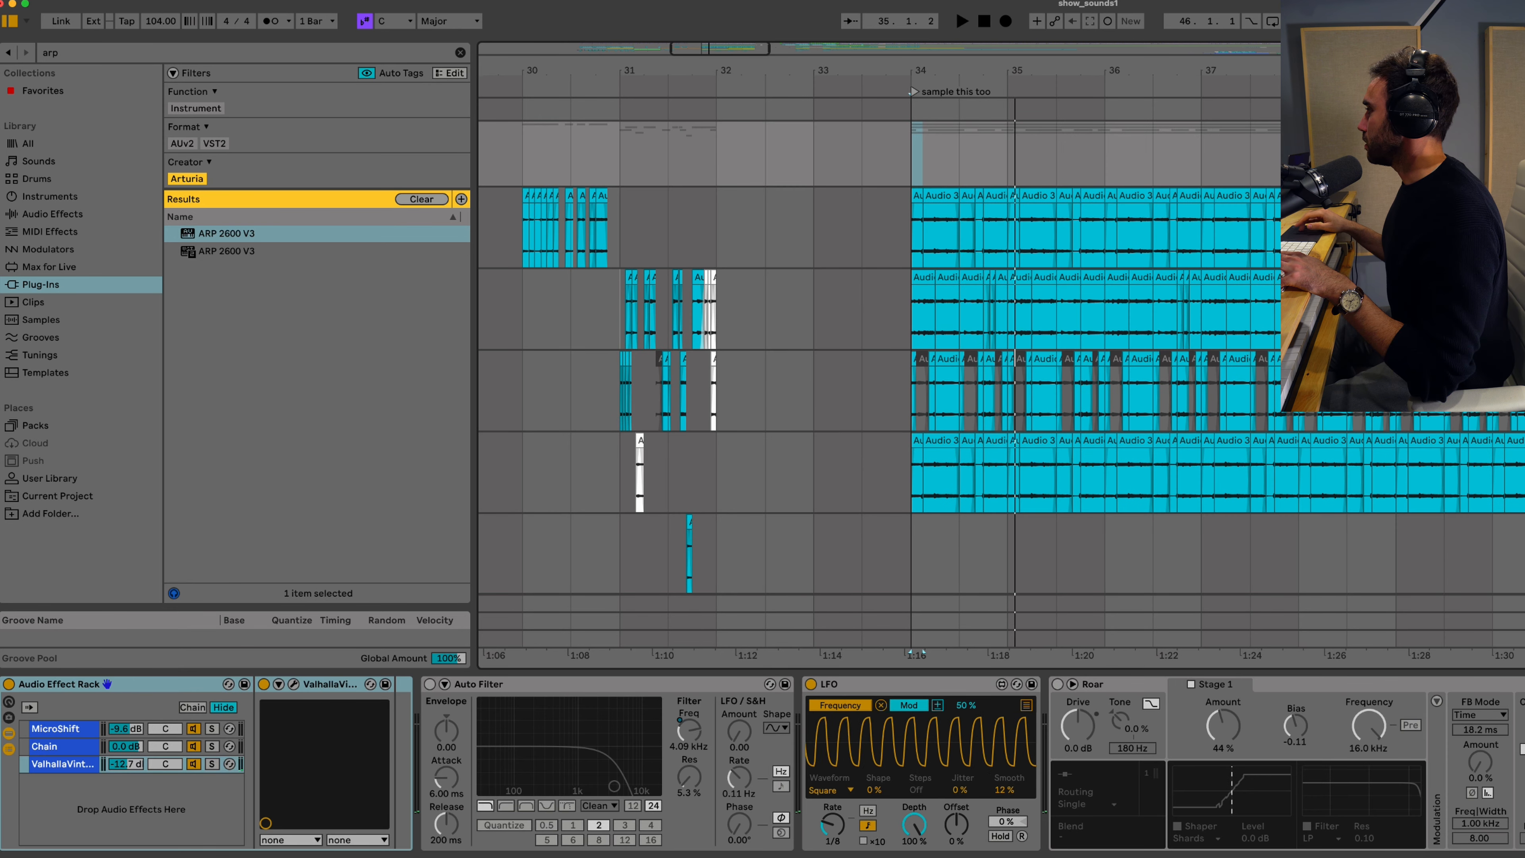
scroll(996, 346, "up", 2)
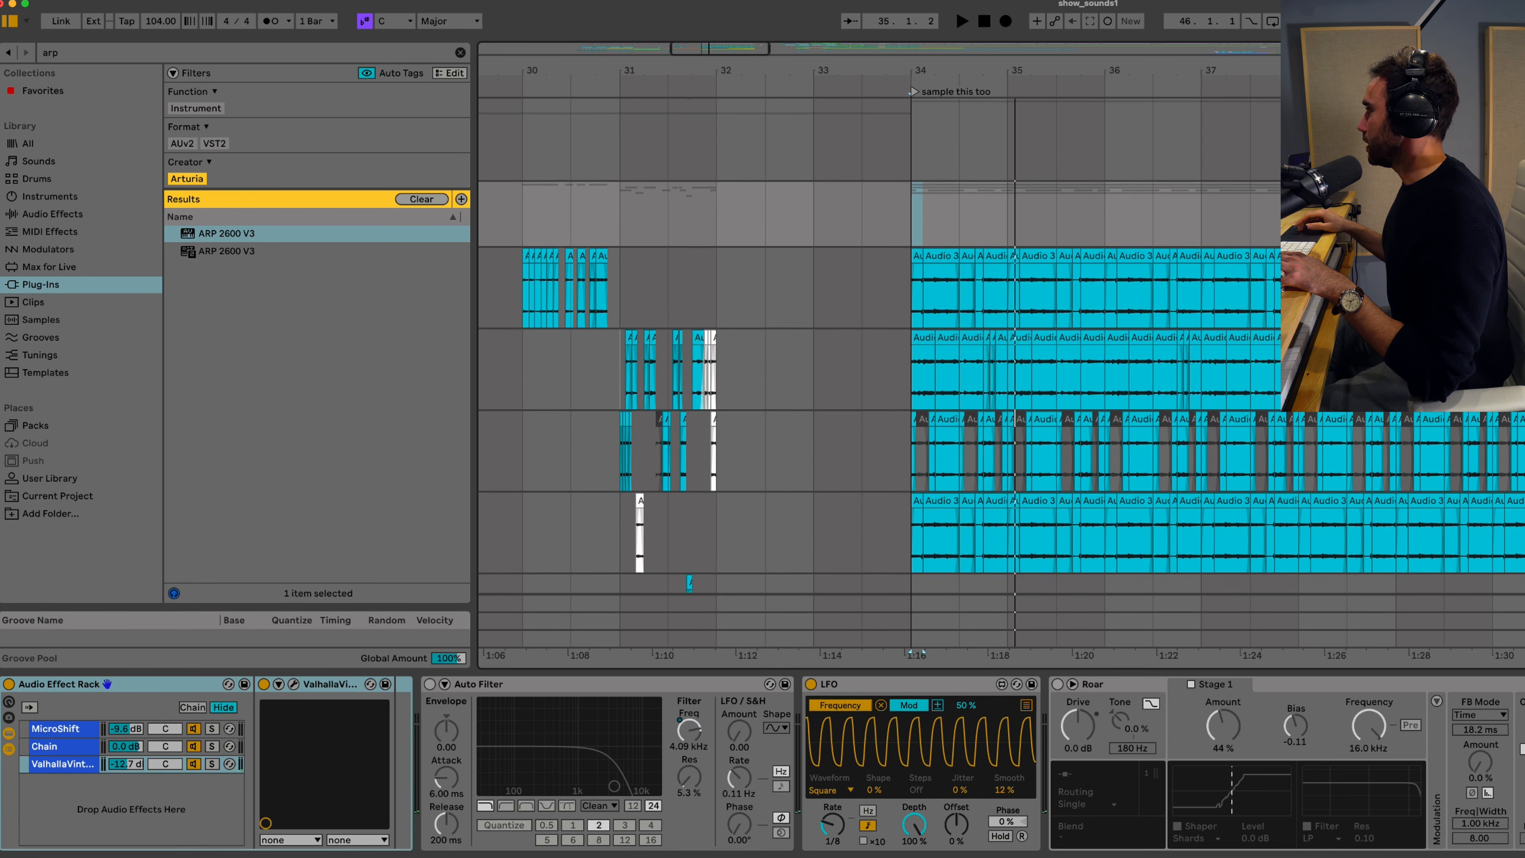
scroll(997, 346, "down", 3)
scroll(1047, 409, "down", 3)
scroll(1048, 409, "up", 4)
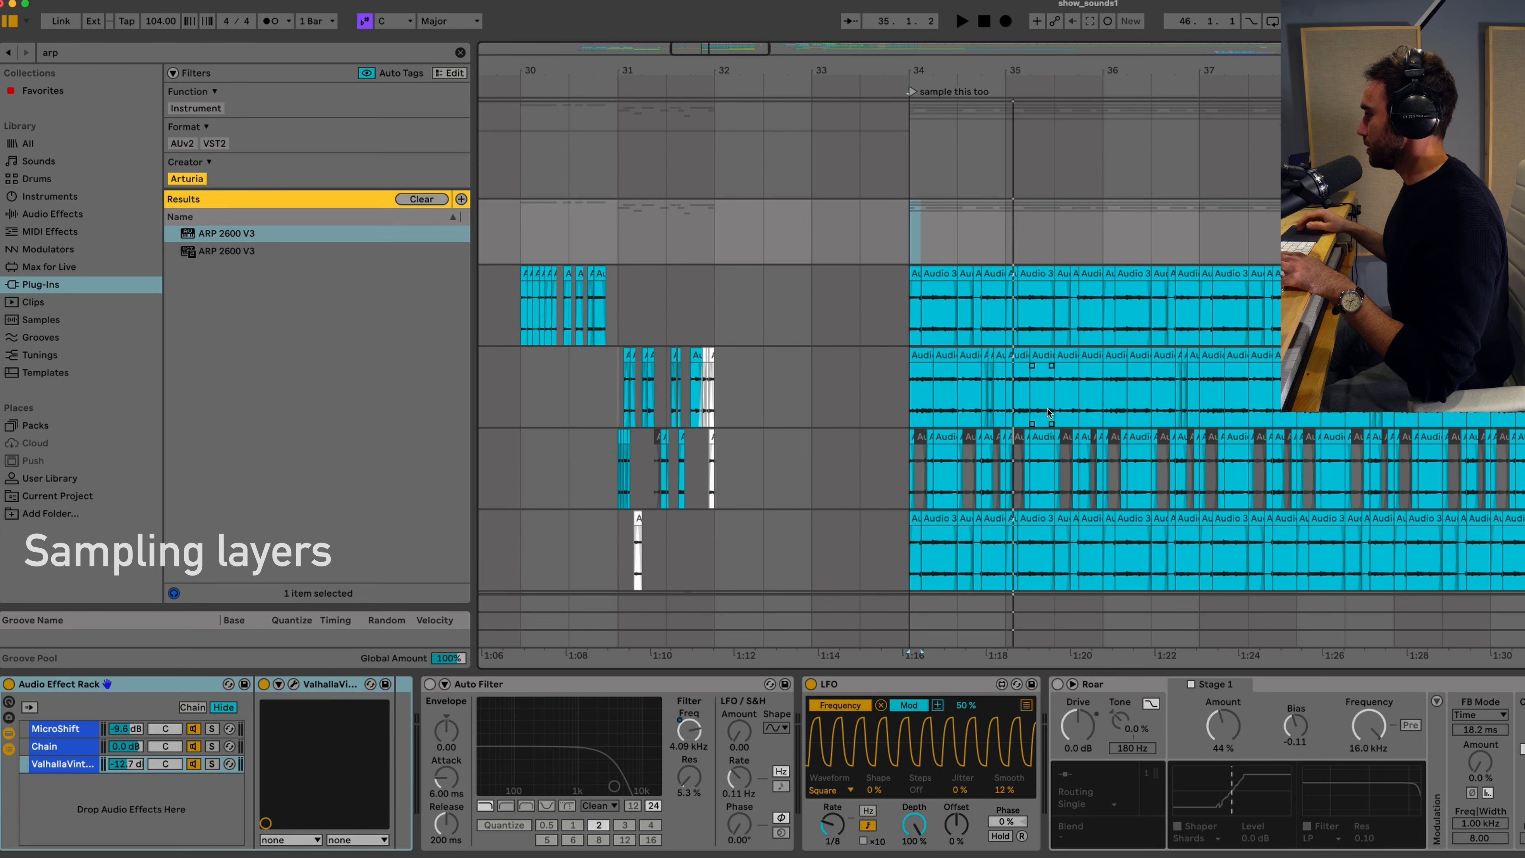
Step: Move the empty audio track above the Operator bass into the guits group and name it sampled
scroll(1048, 409, "right", 3)
scroll(1048, 408, "down", 2)
scroll(1048, 409, "up", 3)
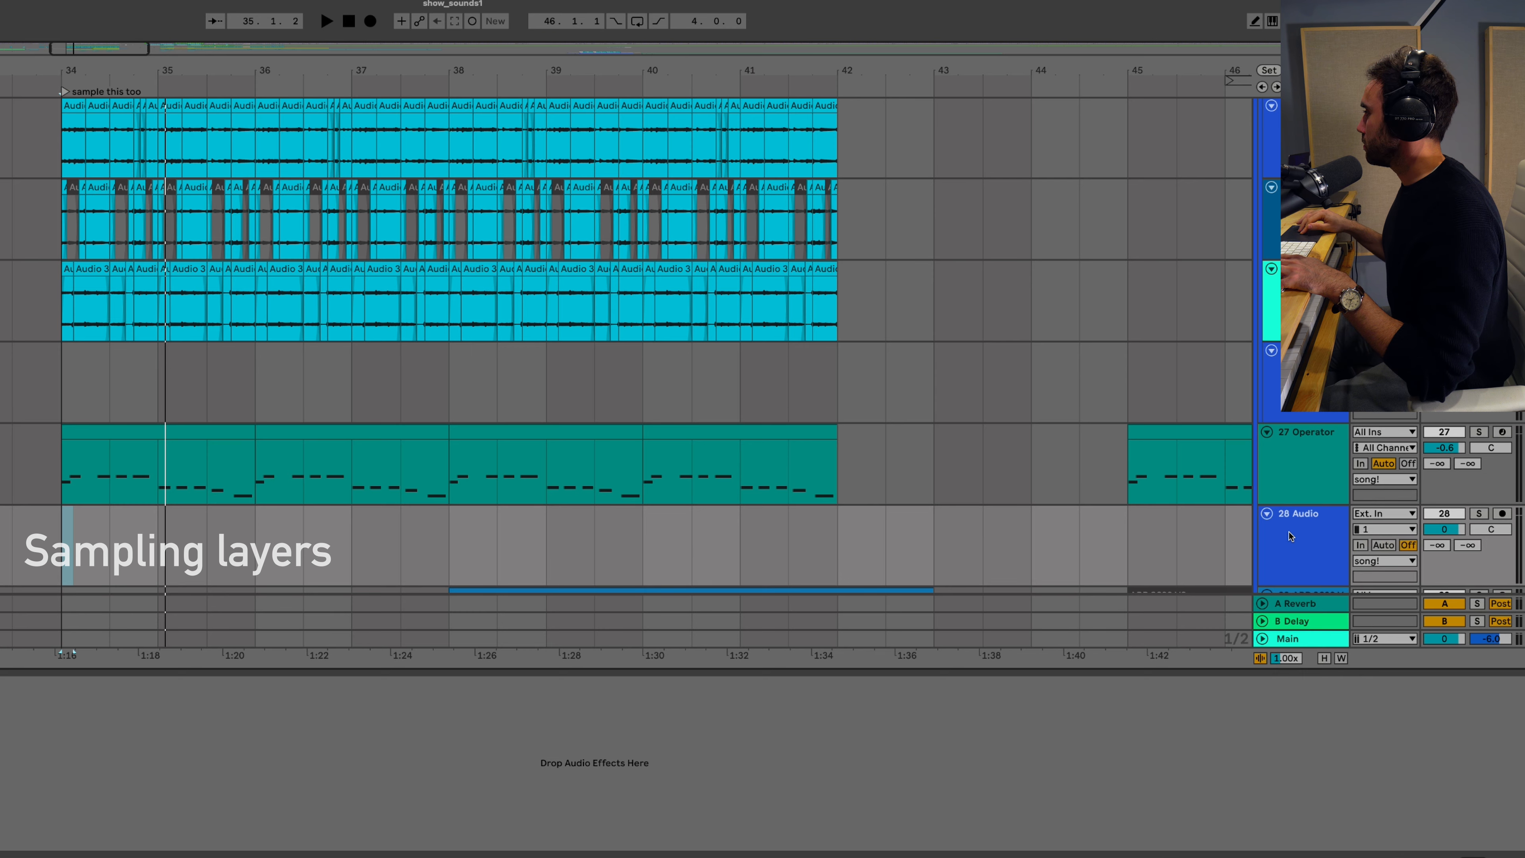
left_click_drag(1288, 534, 1288, 431)
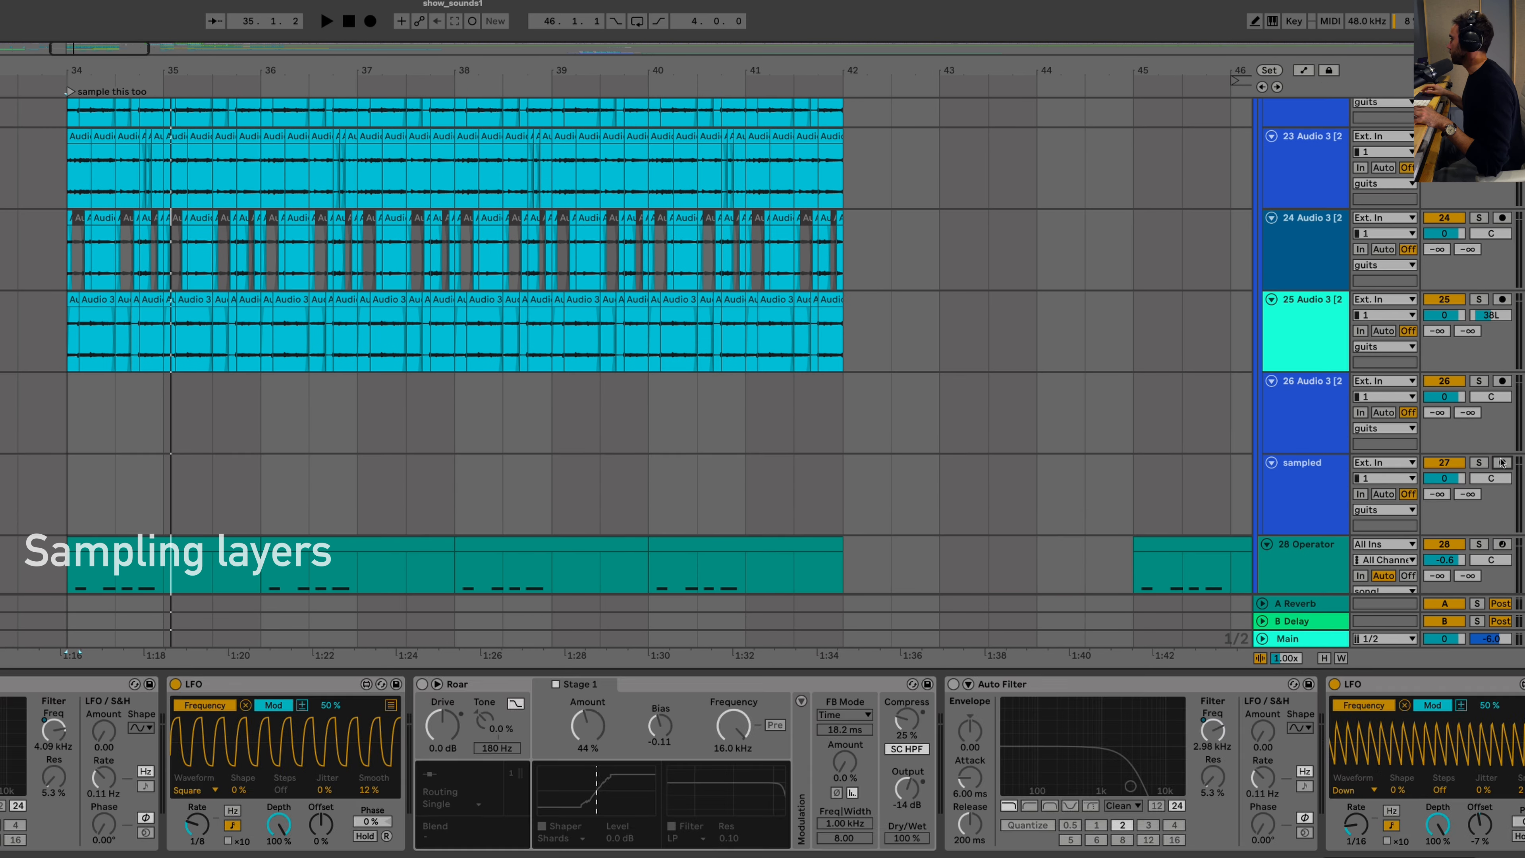
Step: Record the layers of the "sample this too" section from bar 34 onto the sampled track
left_click(520, 490)
left_click(373, 22)
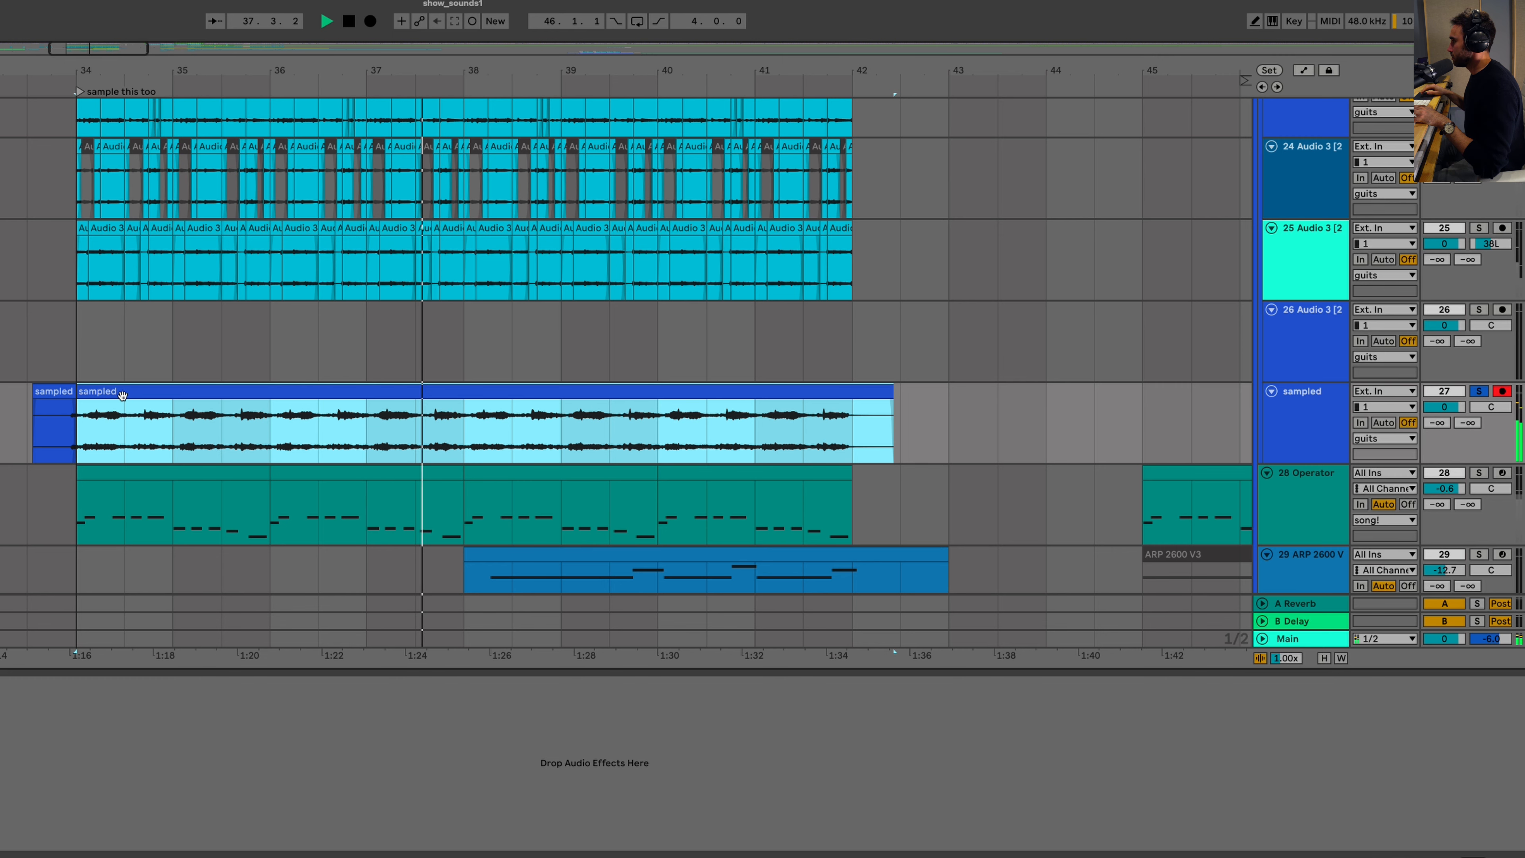
left_click(1320, 412)
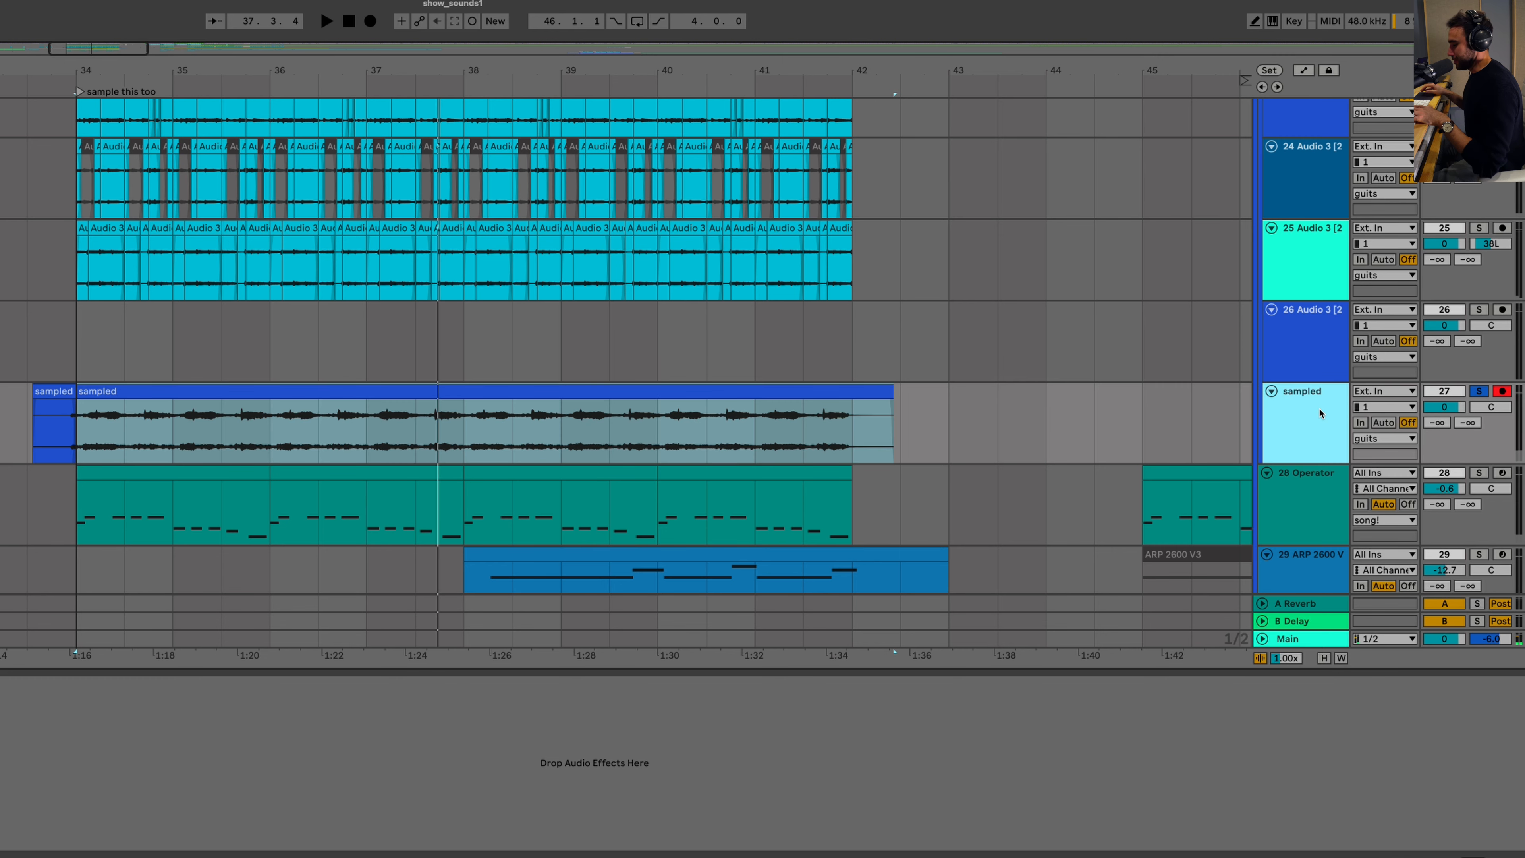
Step: Load the sampled clip into the arpeggiated slicing Simpler, set its transient sensitivity to 65 %, and play the MIDI clips from bar 34
scroll(819, 378, "up", 10)
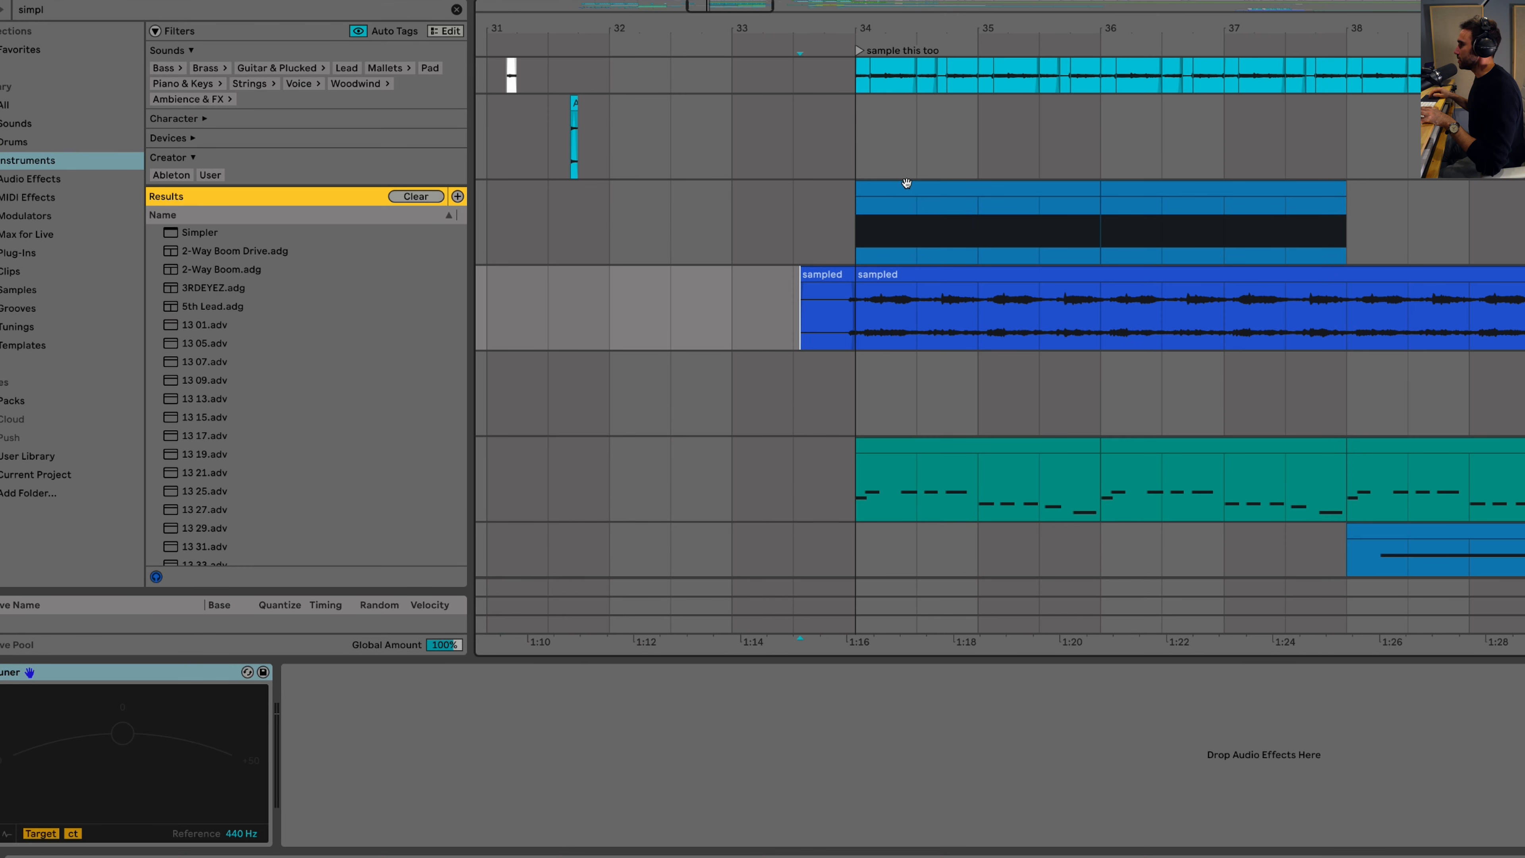
left_click(905, 184)
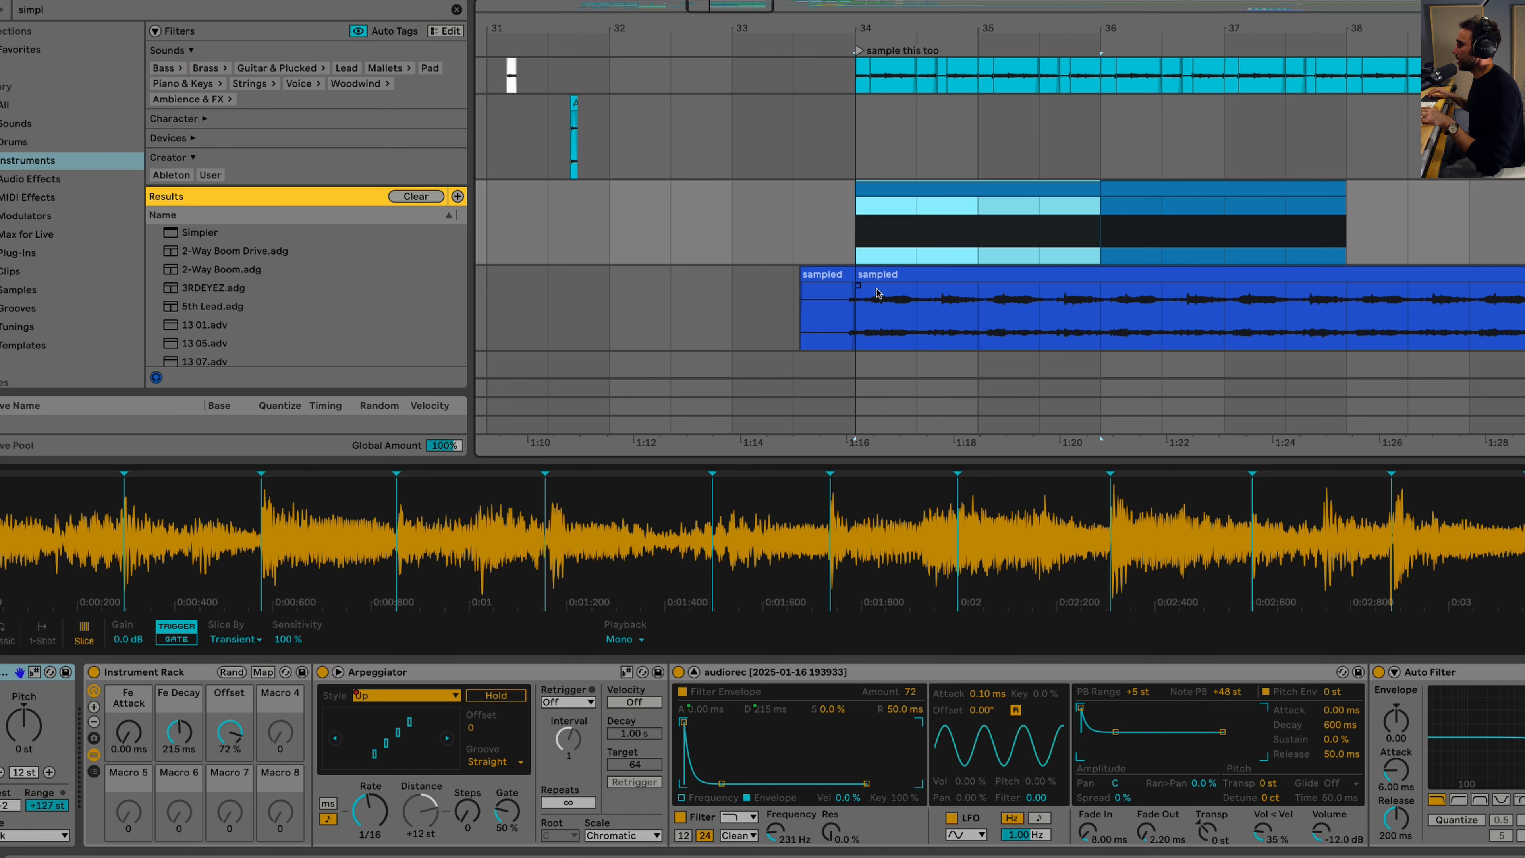
left_click(886, 275)
left_click(893, 262)
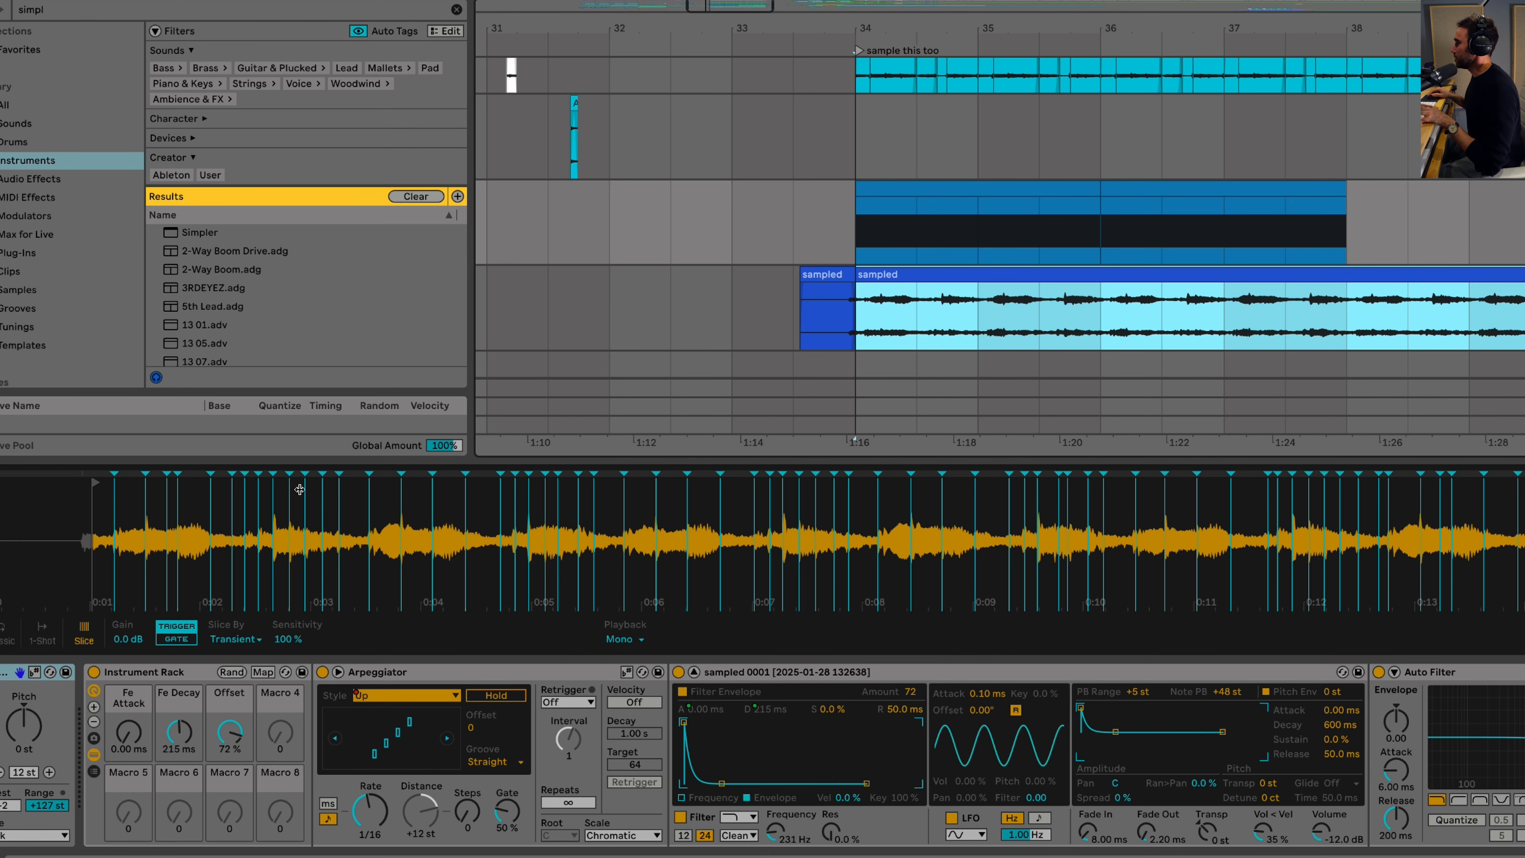
left_click(907, 186)
key("space")
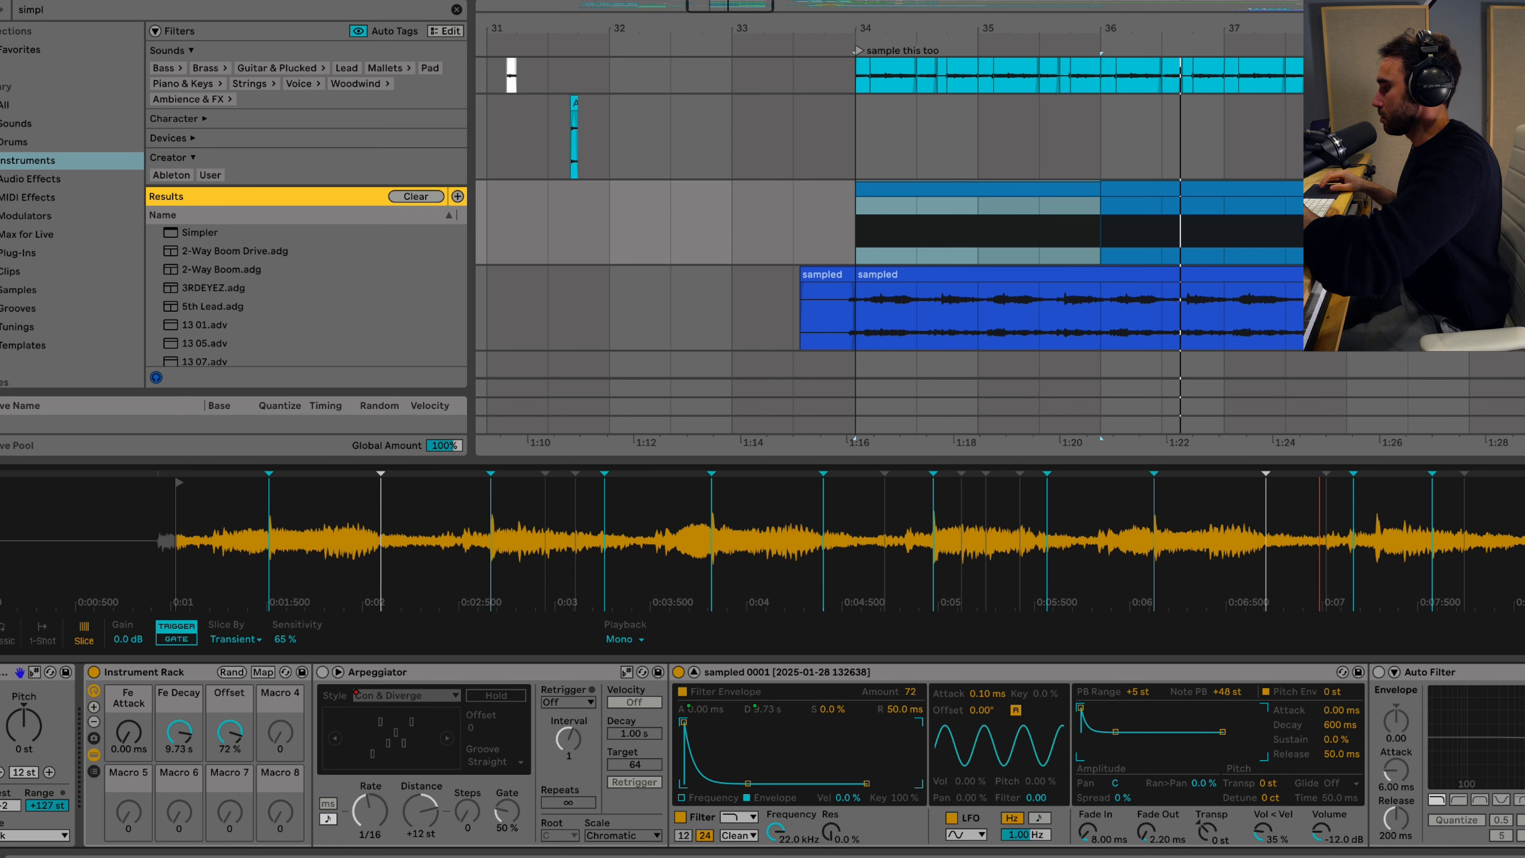
Step: Open the arpeggiator track's MIDI clip at bar 34 and audition its stacked note rows one by one from low to high
double_click(923, 187)
scroll(363, 776, "down", 5)
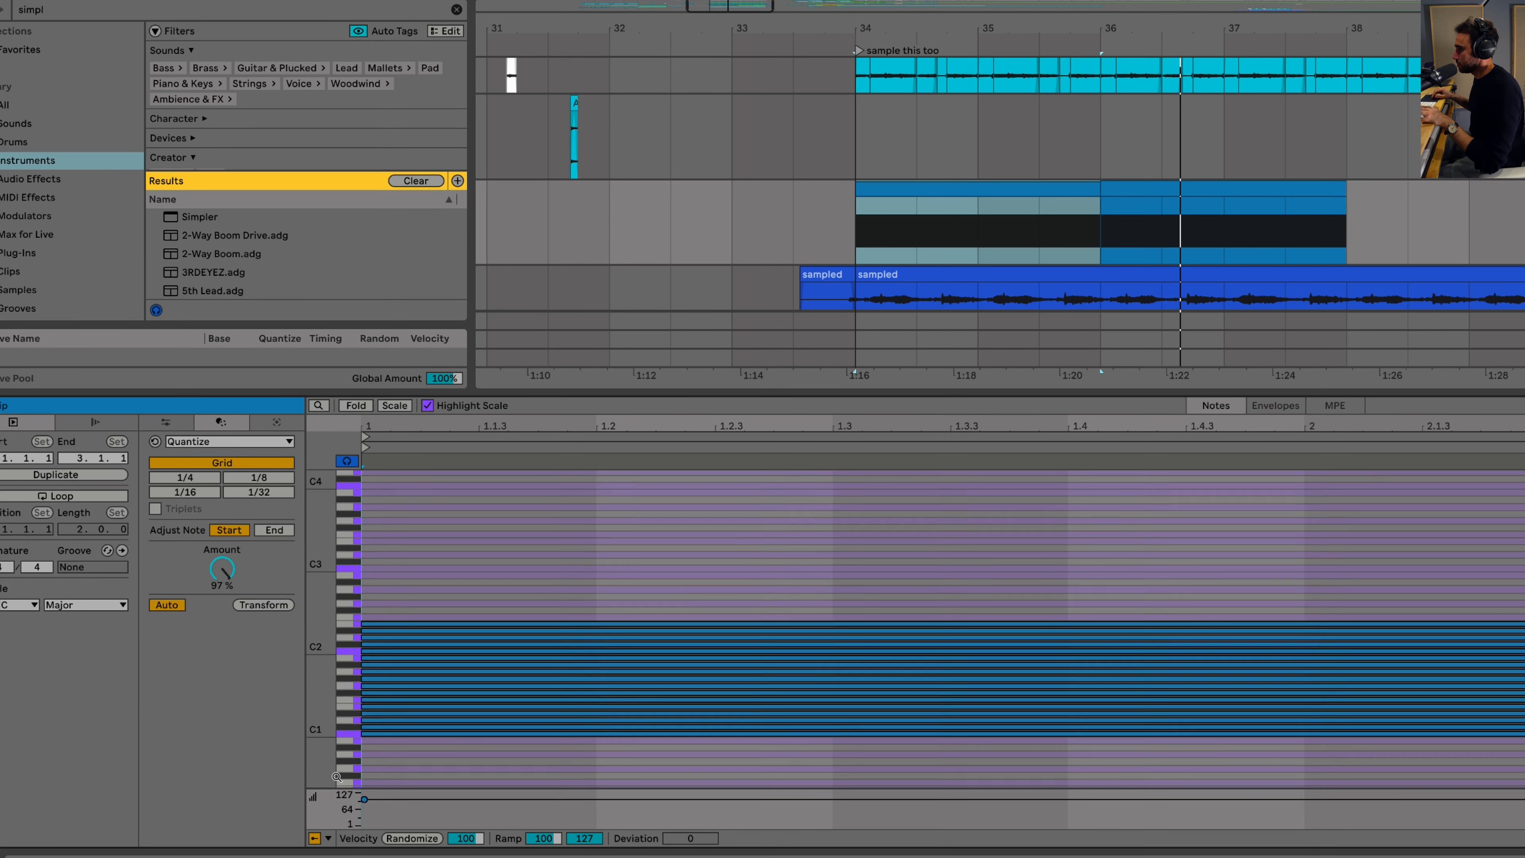
left_click(346, 663)
left_click(346, 657)
left_click(346, 650)
left_click(344, 644)
left_click(345, 638)
left_click(344, 631)
left_click(343, 625)
left_click(344, 621)
left_click(345, 608)
left_click(345, 602)
left_click(345, 597)
left_click(345, 593)
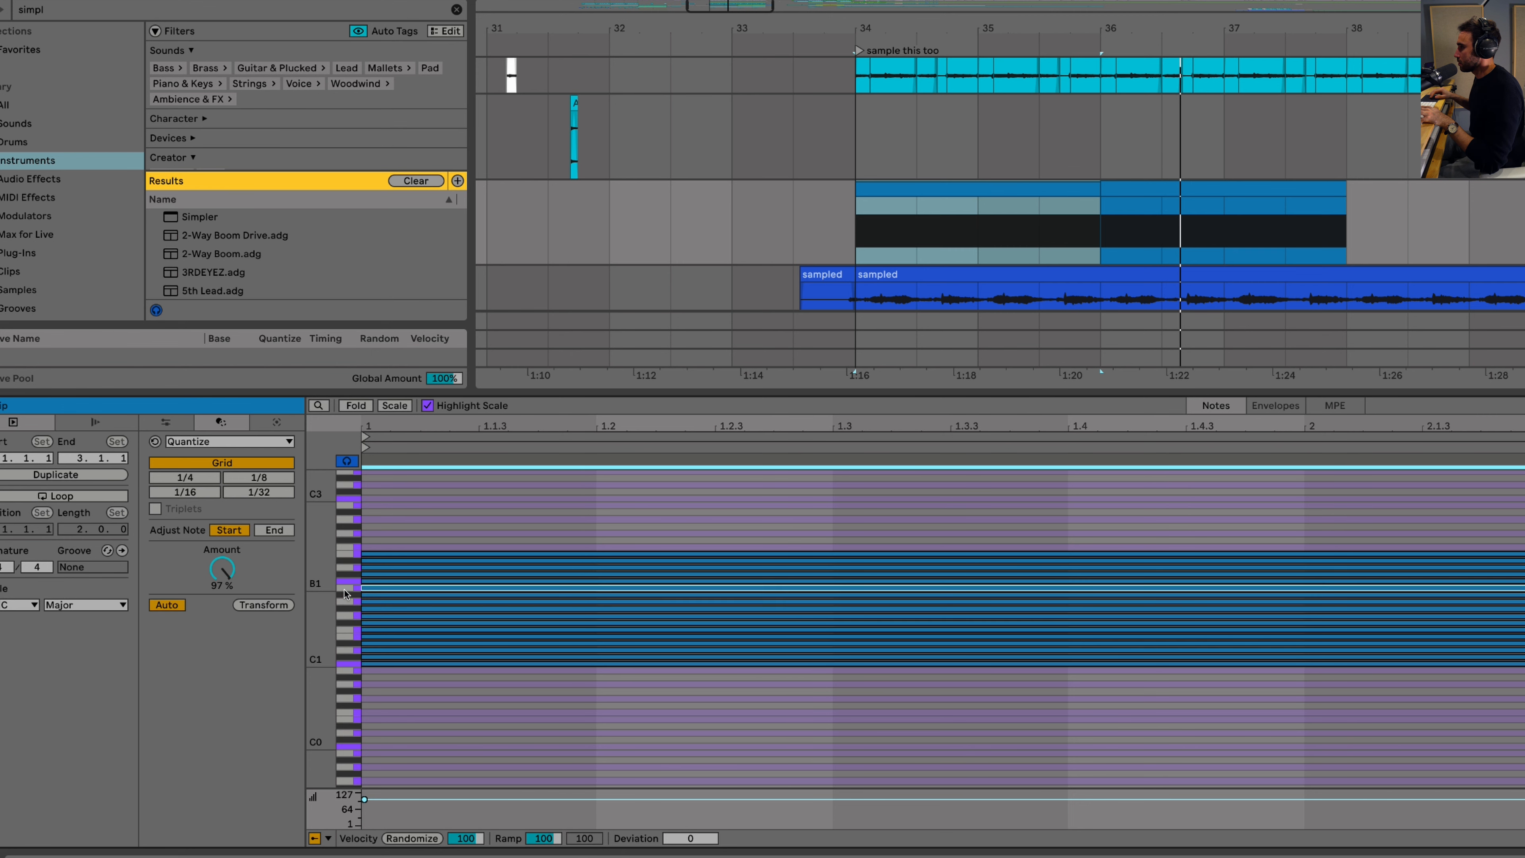
left_click(344, 580)
left_click(344, 575)
left_click(344, 569)
left_click(342, 566)
left_click(348, 554)
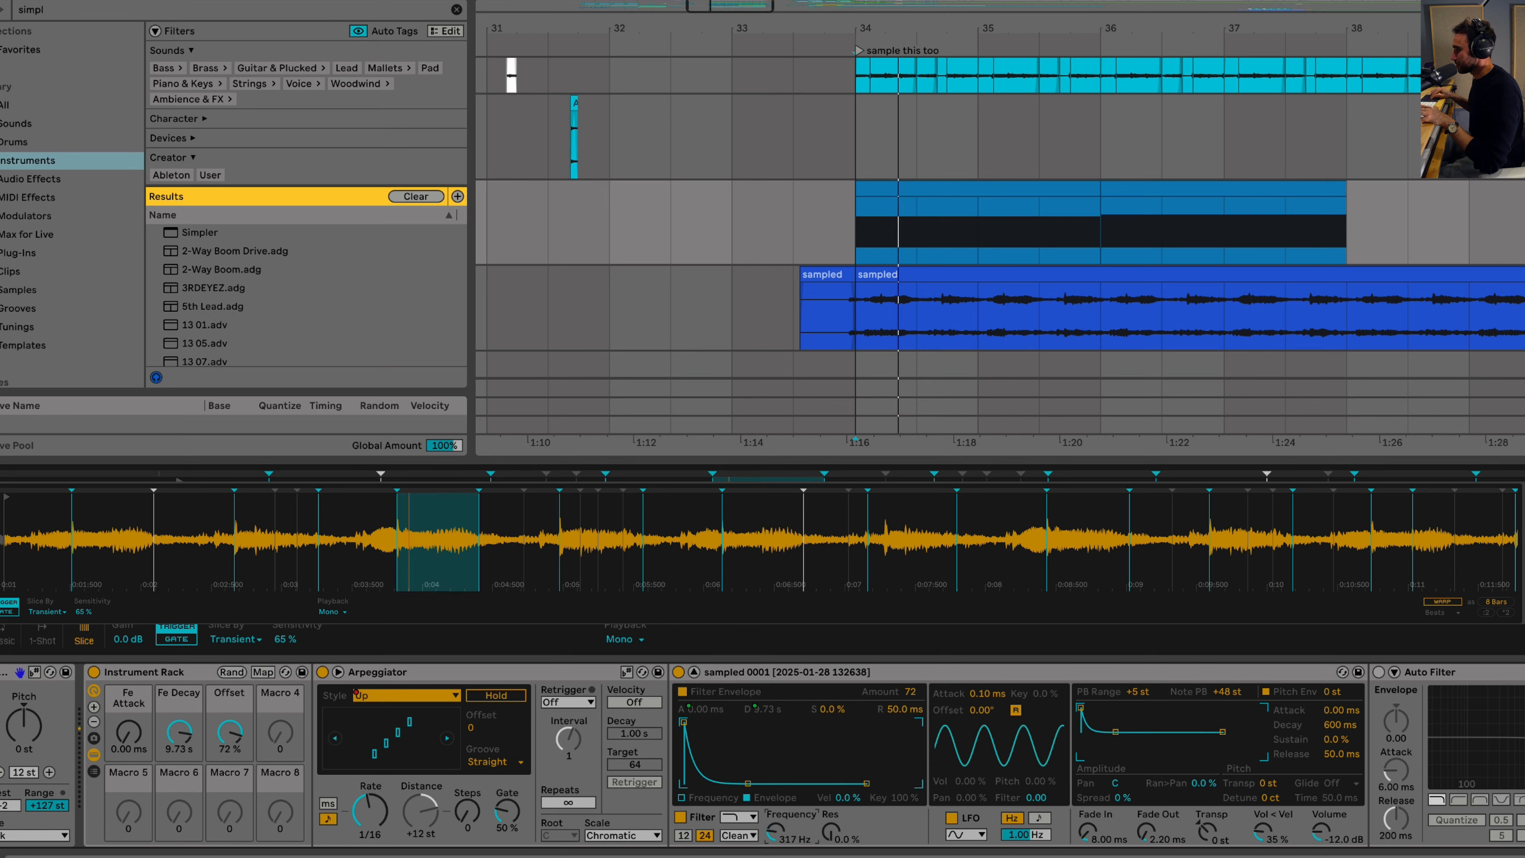
Step: Set the Instrument Rack's Fe Decay macro to 332 ms and find the LFO device among the audio effects
mouse_move(179, 732)
left_mouse_down()
mouse_move(179, 781)
mouse_move(166, 743)
left_mouse_up()
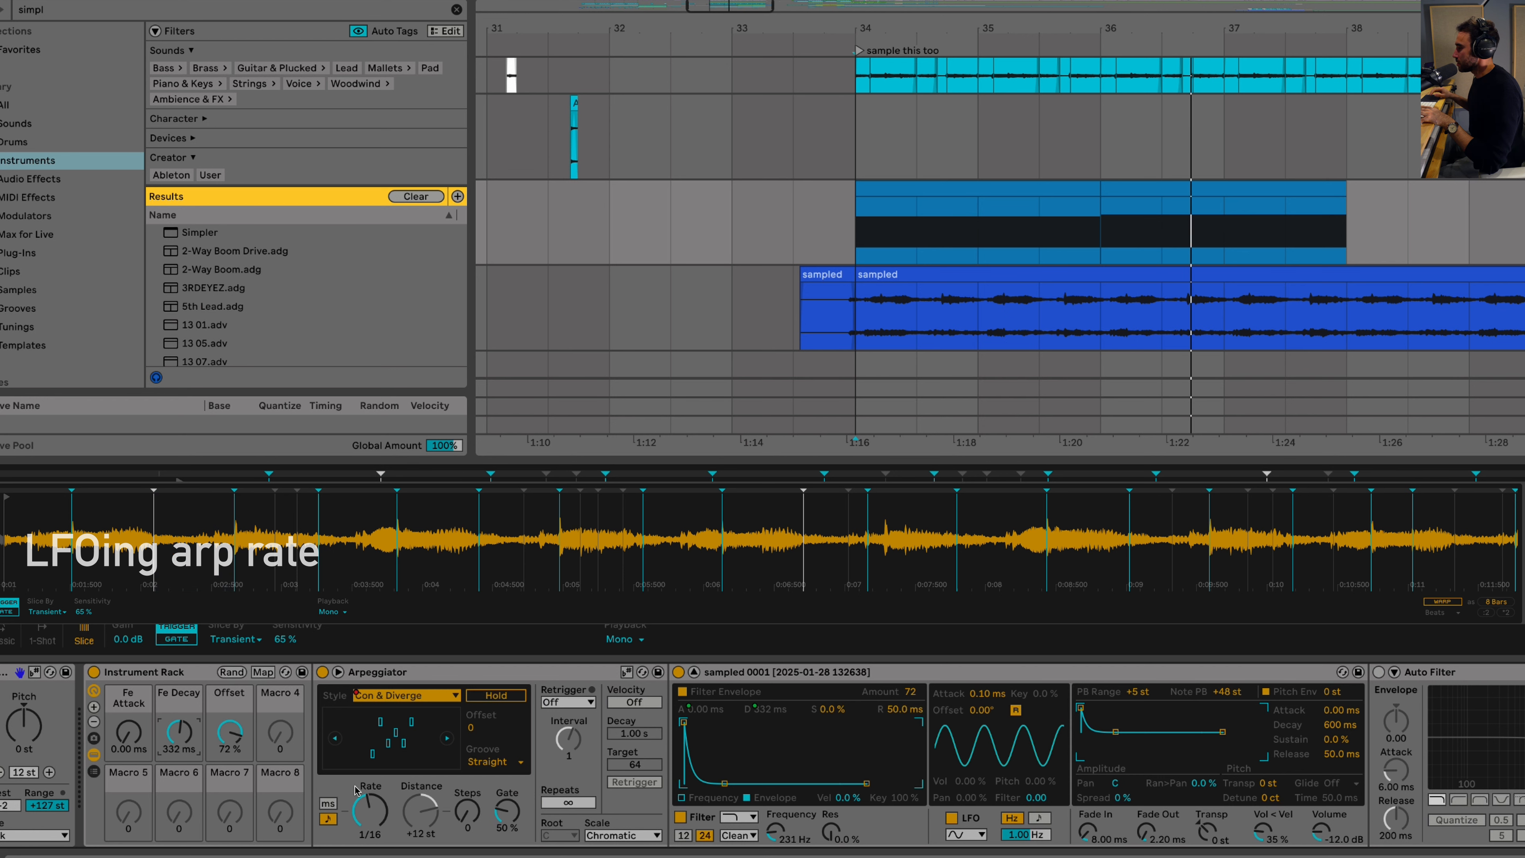
key("ctrl+f")
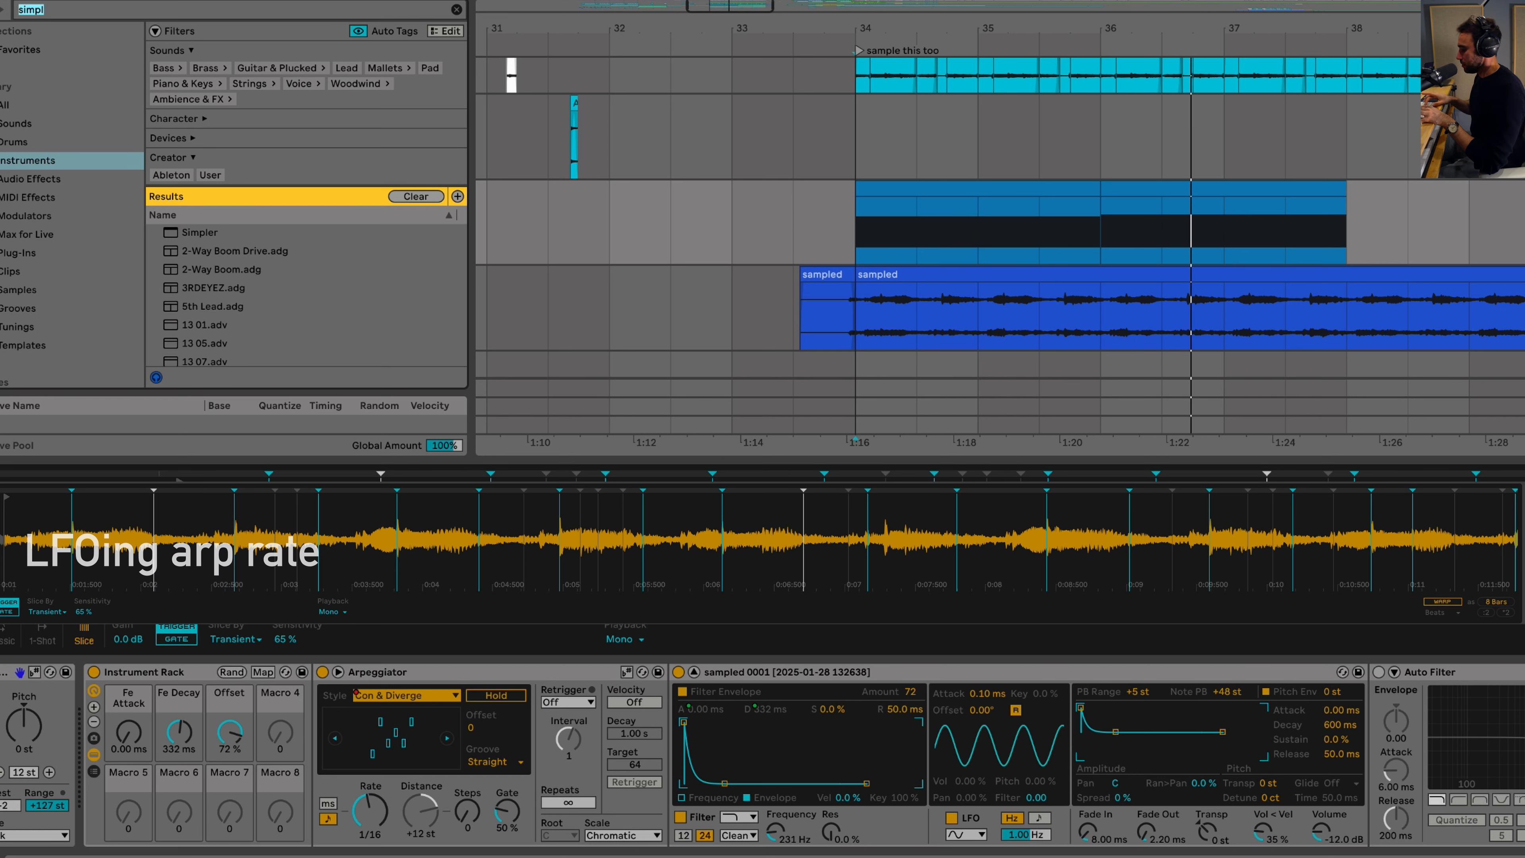
type("lfo")
left_click(13, 180)
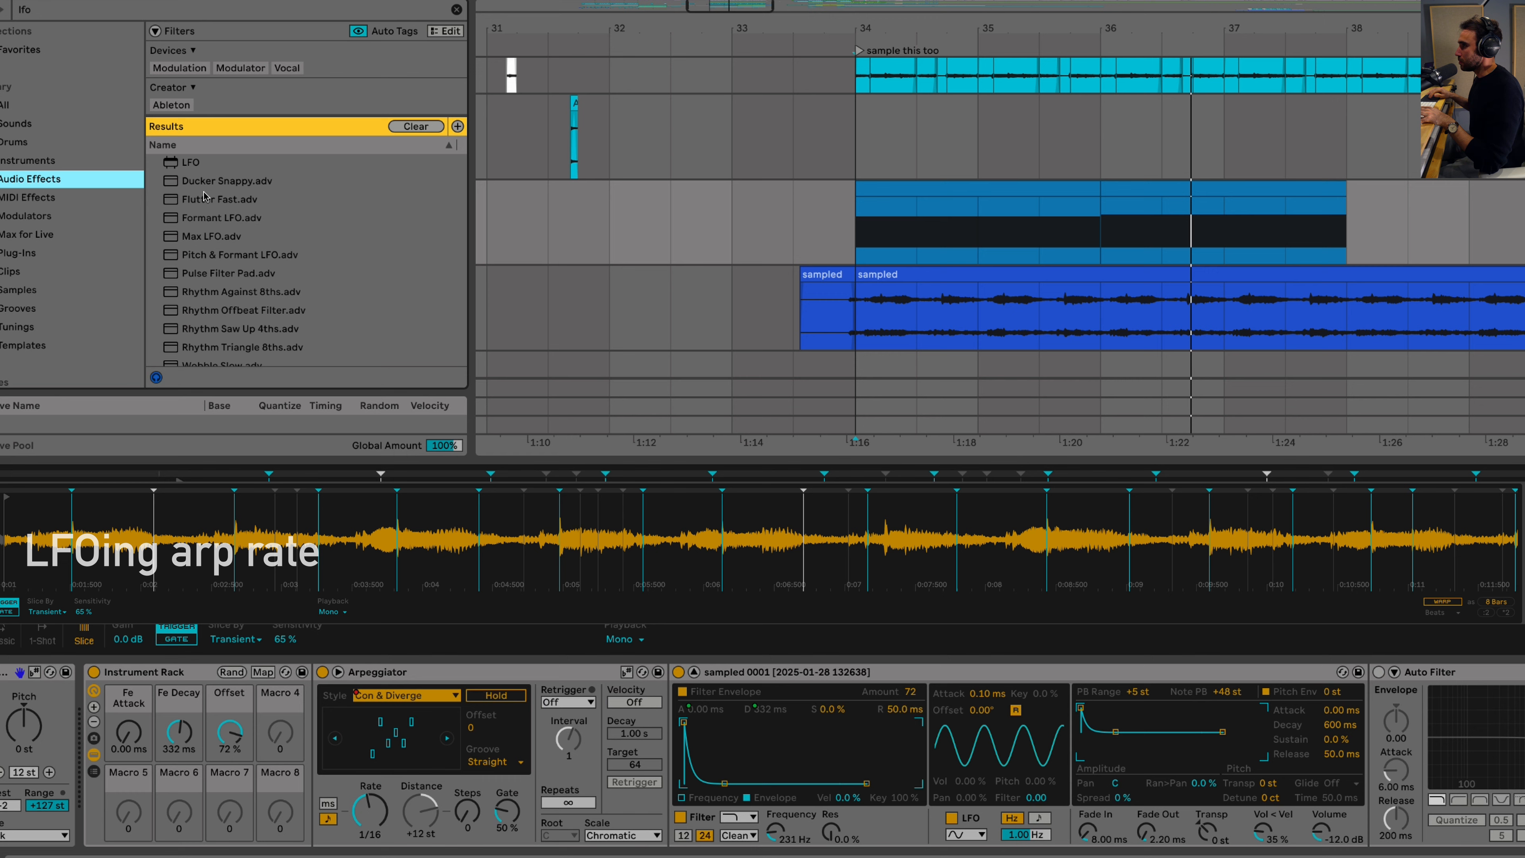
left_click(192, 164)
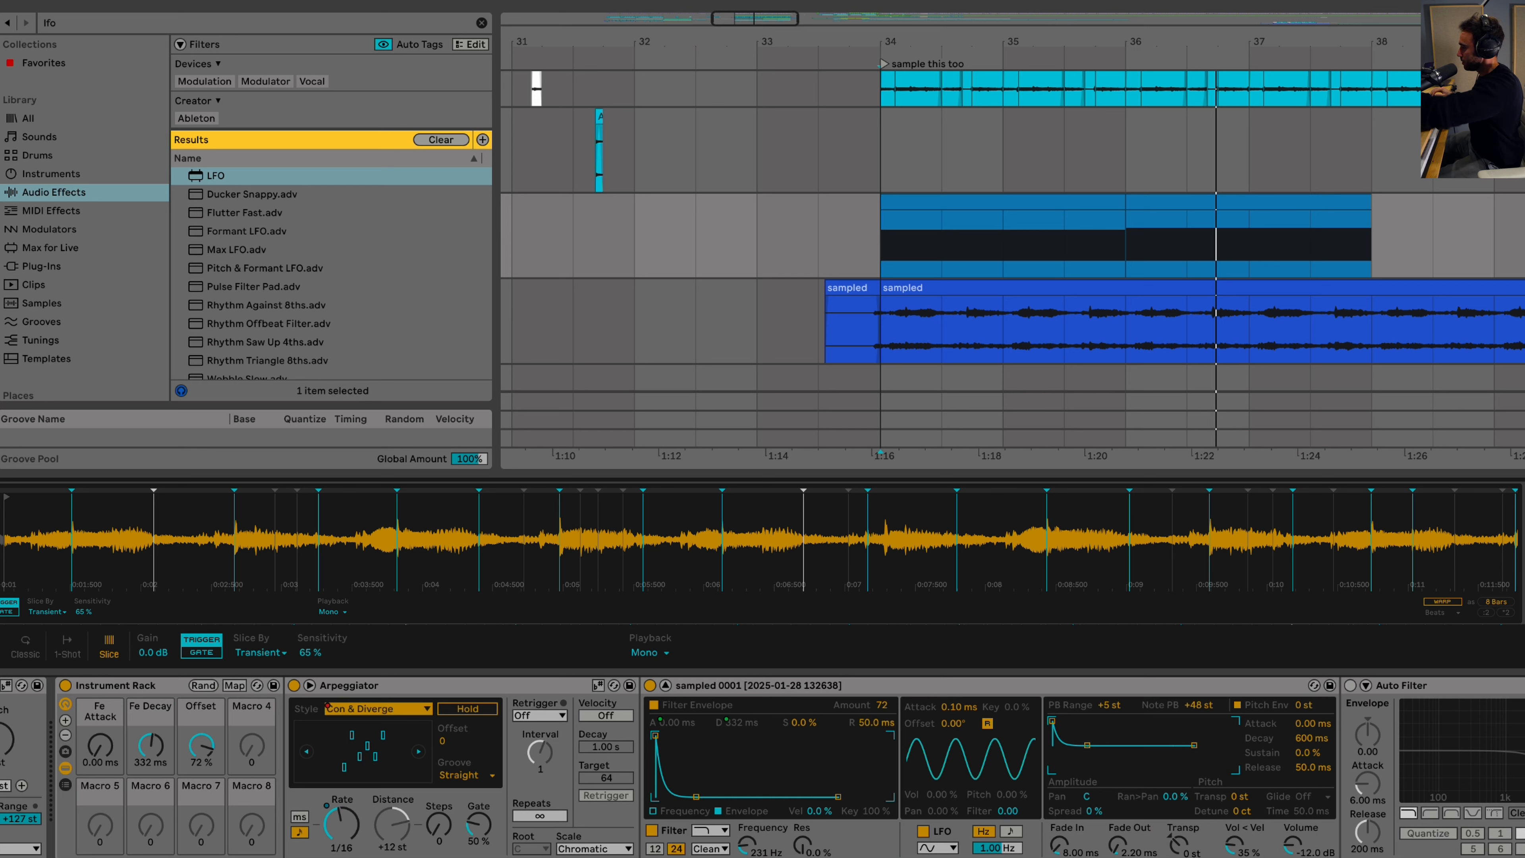
Step: Play the arpeggiated slices, then place both of their MIDI clips at bar 42 after the guitar slices
key("space")
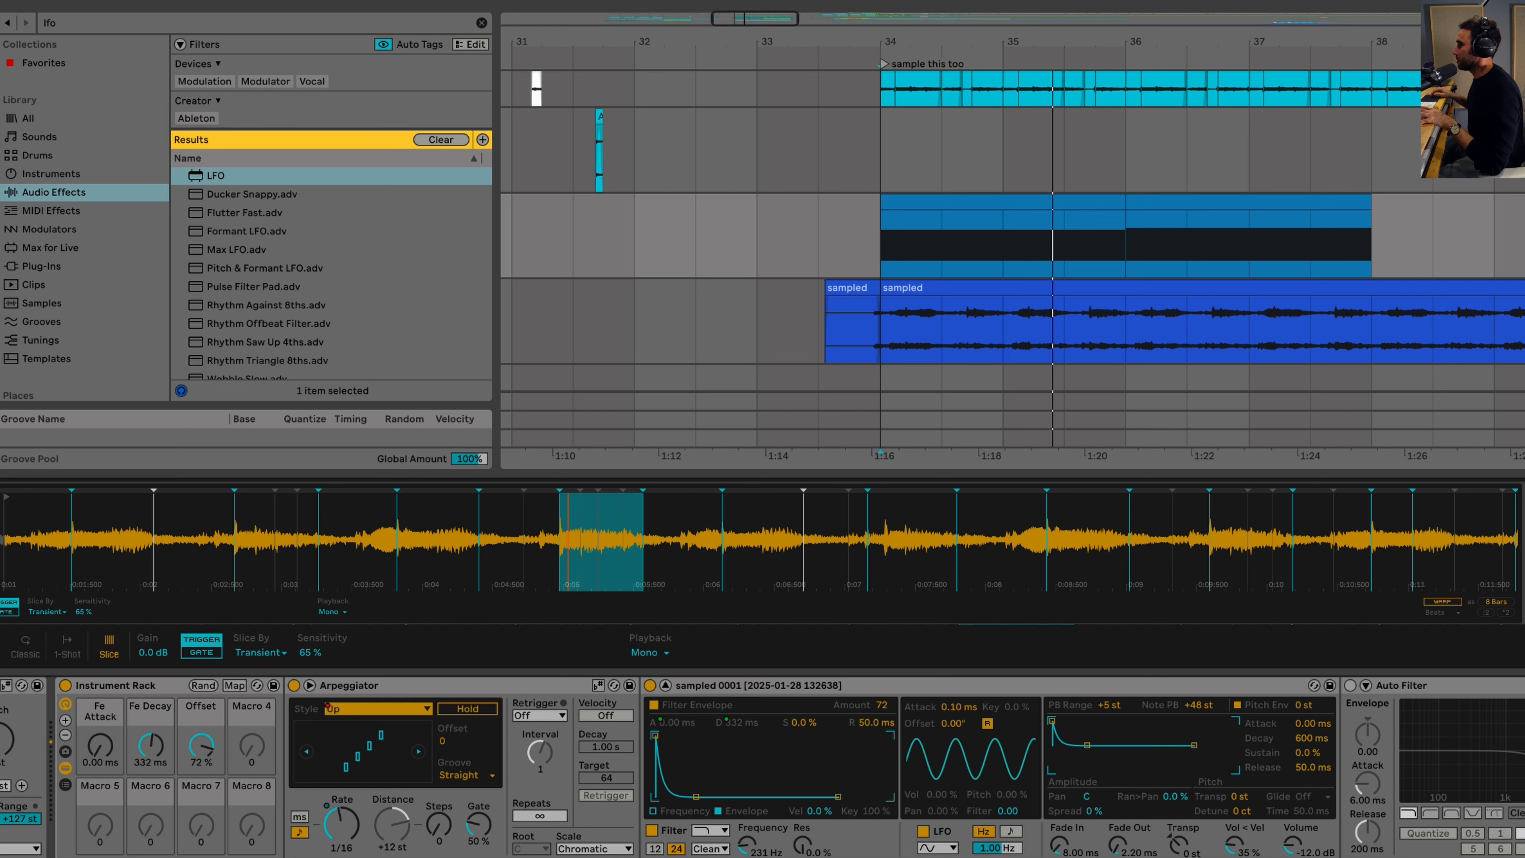
key("space")
left_click(1084, 204)
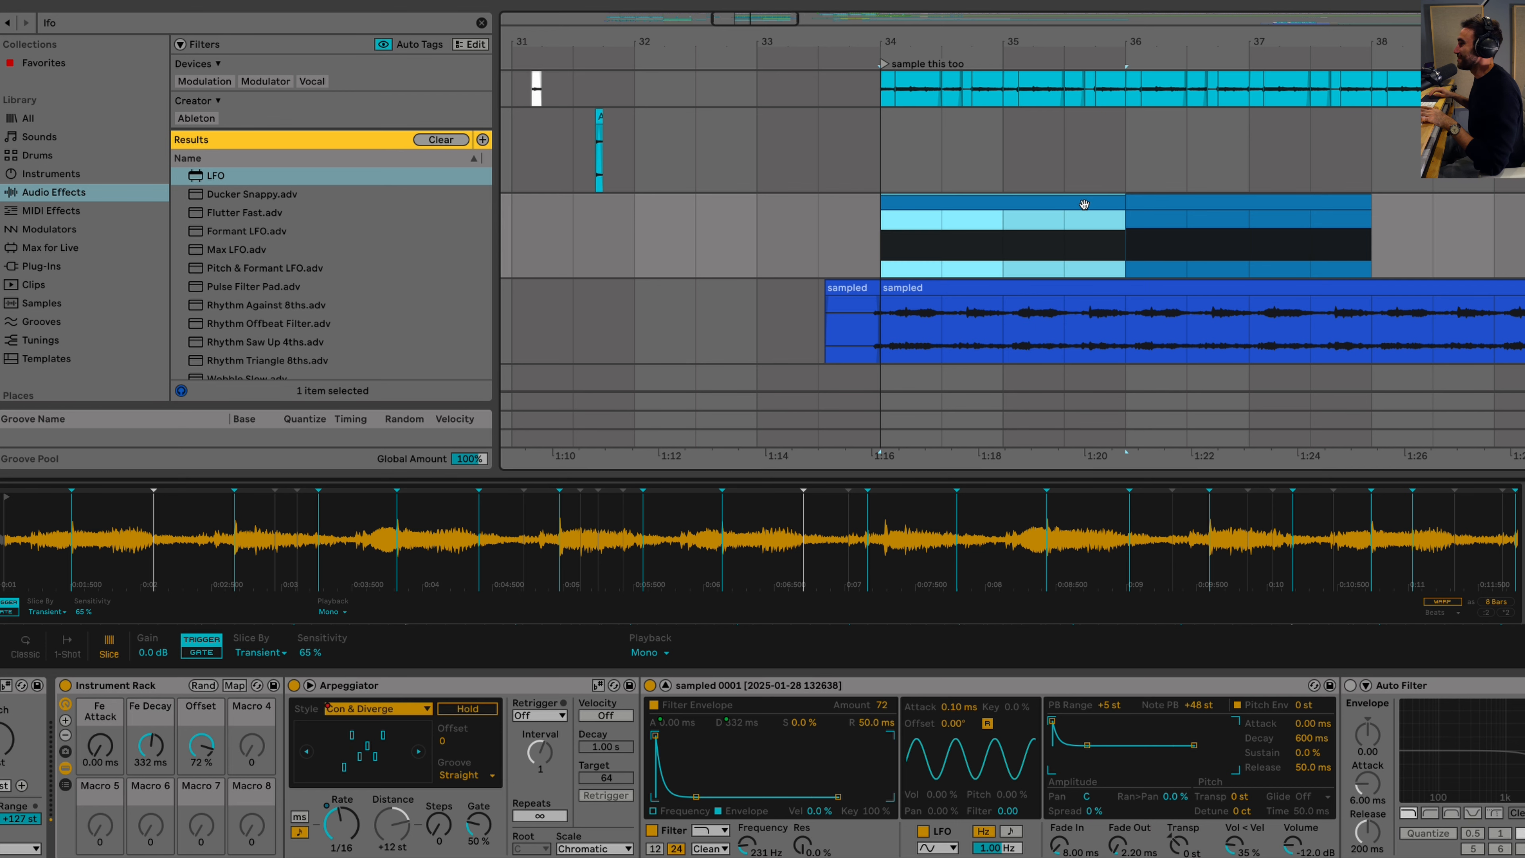
left_click(1156, 203, "shift")
scroll(1177, 208, "right", 5)
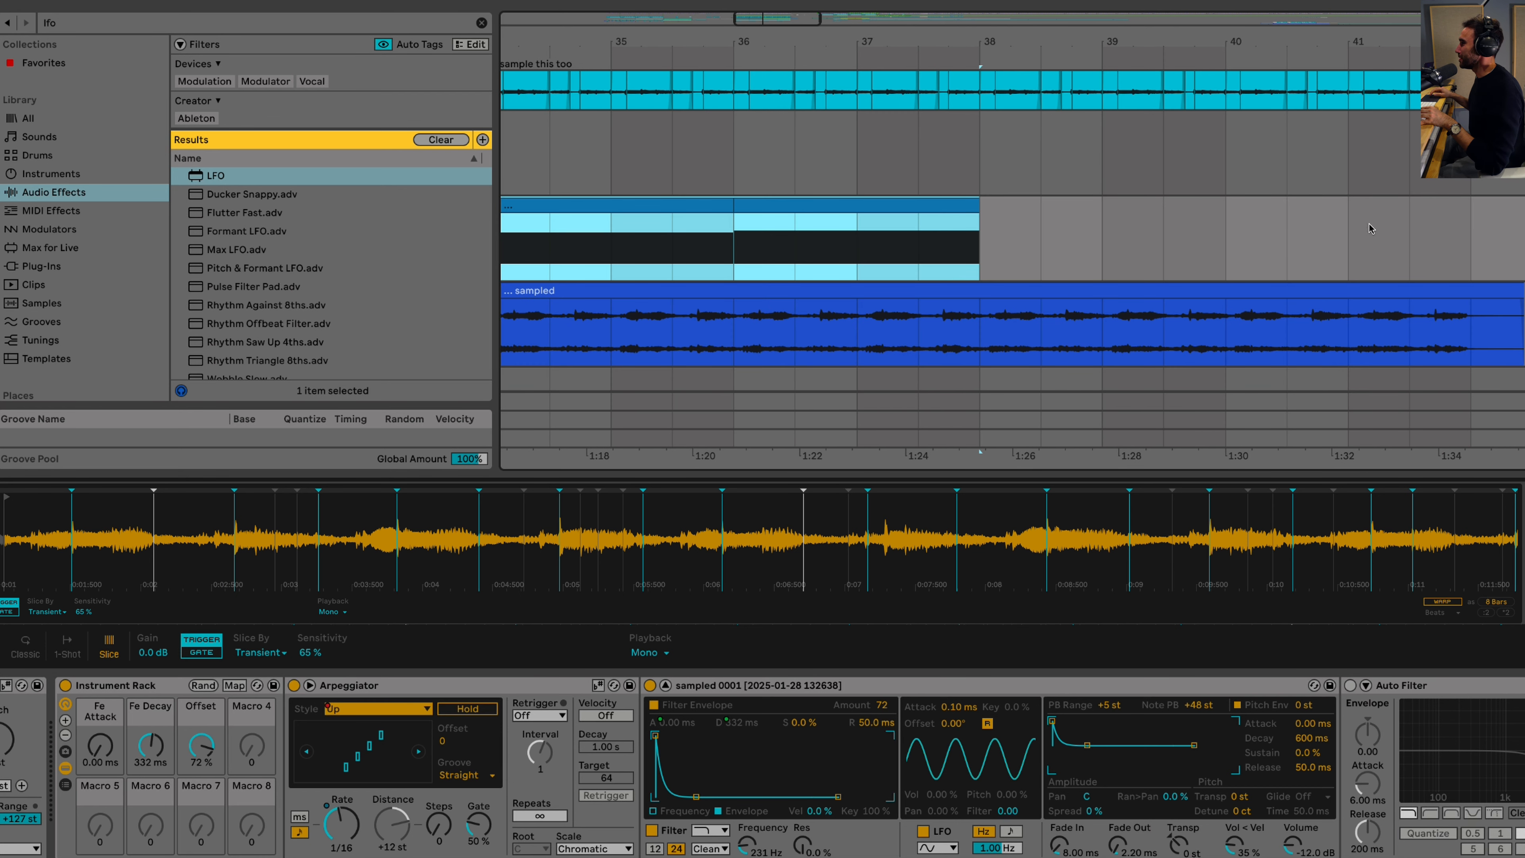
key("Delete")
left_click(1465, 240)
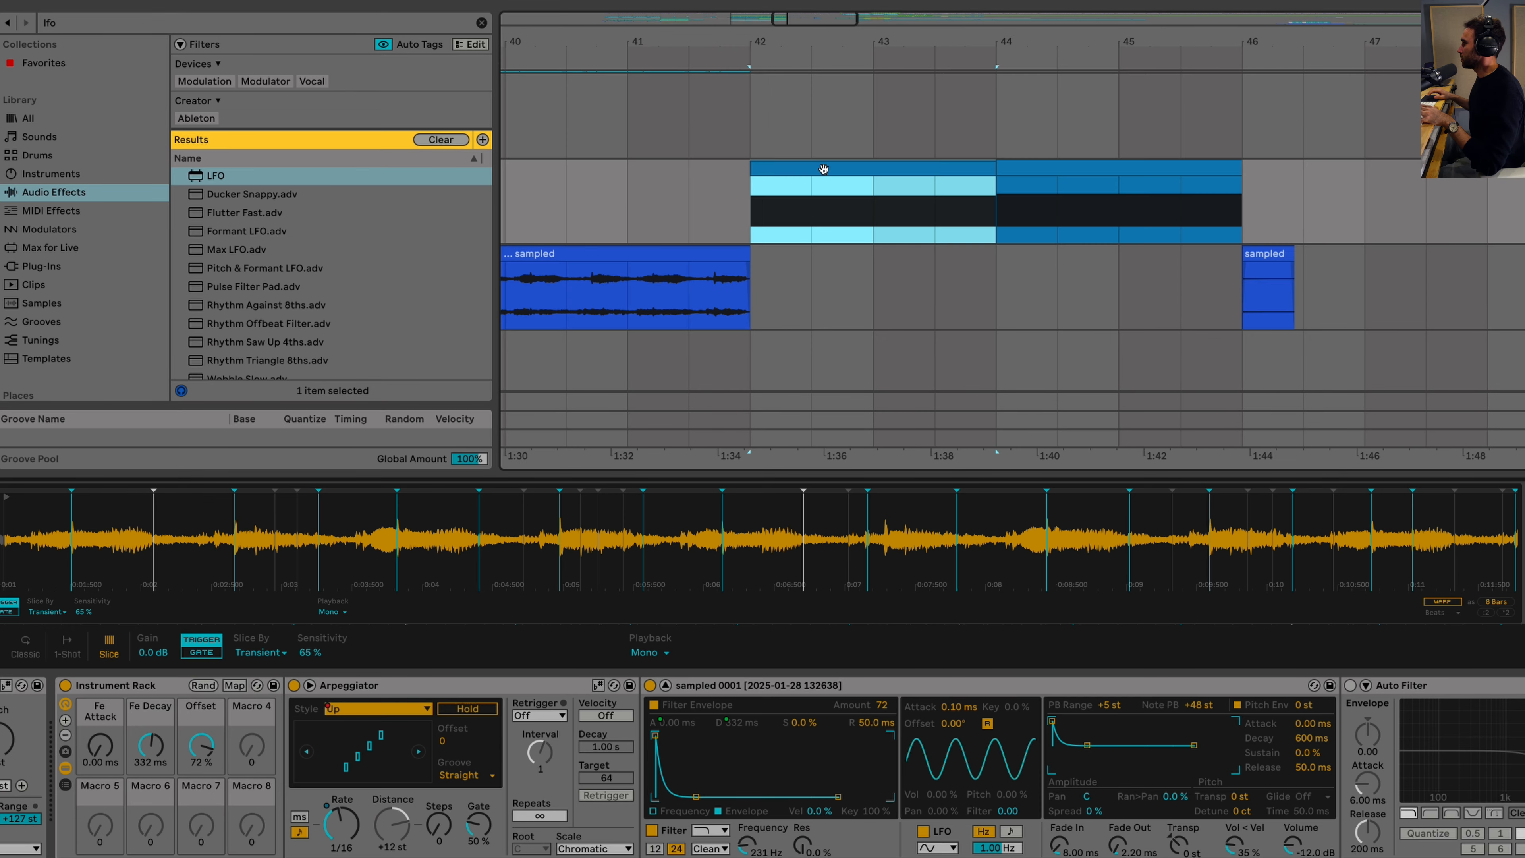
Step: Map a sine LFO to the Arpeggiator's synced rate and play the clips from bar 42
key("space")
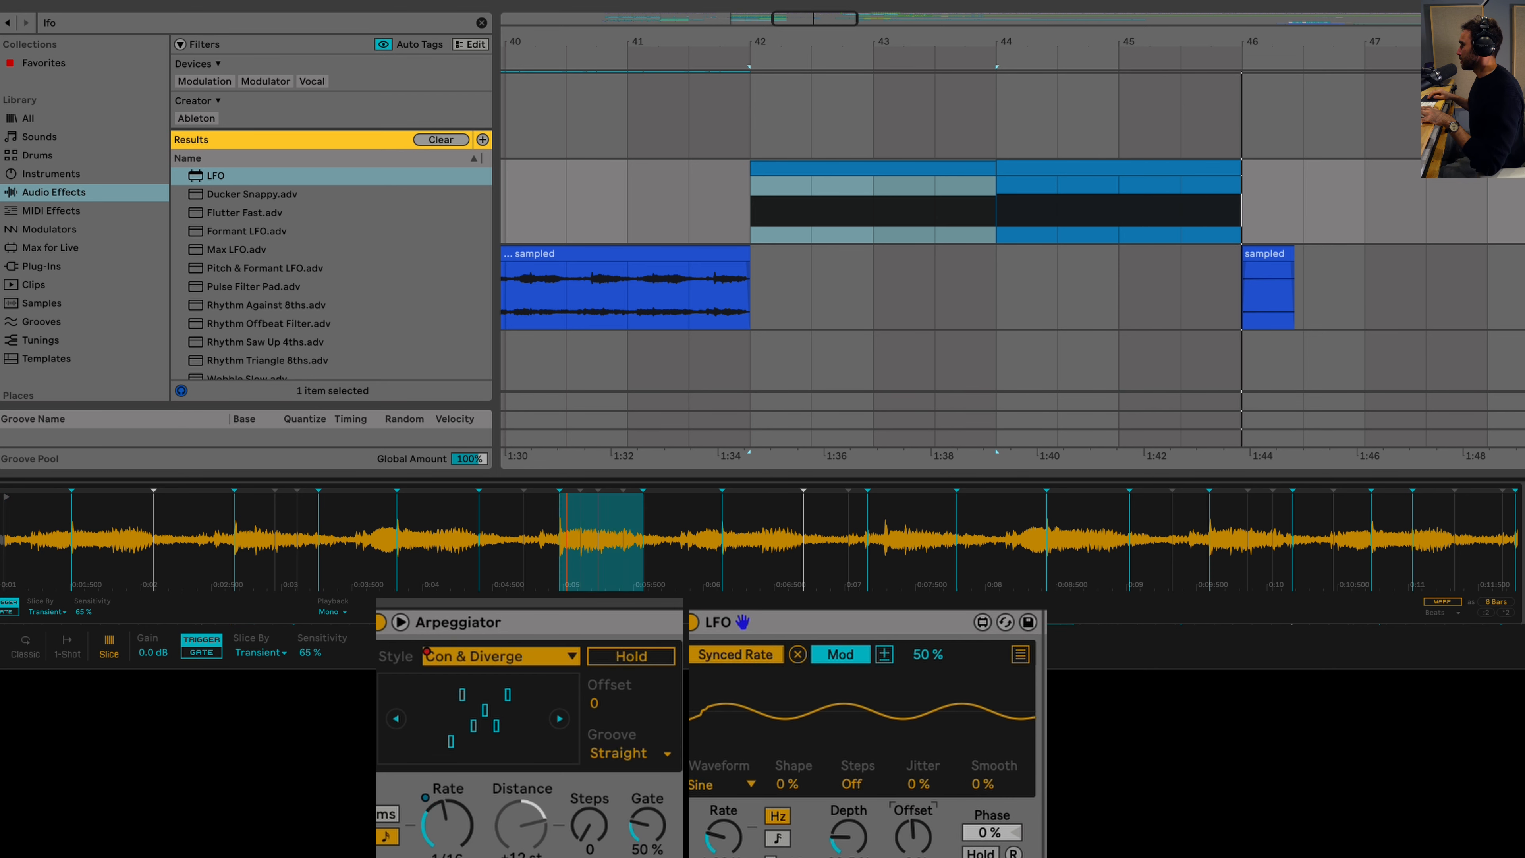
scroll(961, 240, "down", 3)
scroll(961, 240, "down", 3)
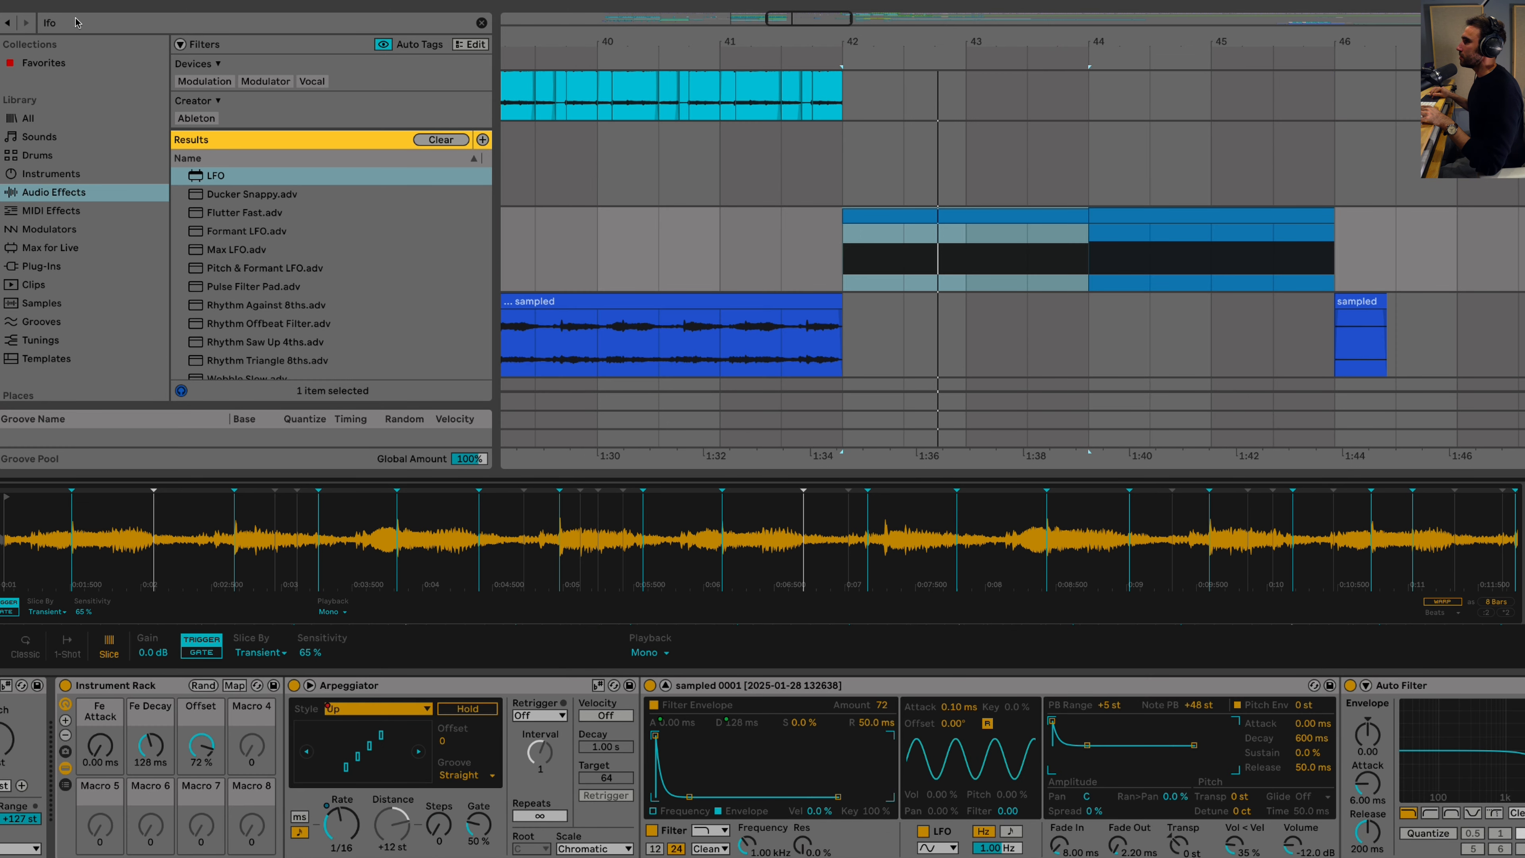
Step: Search the audio effects for "vocod" and add a Vocoder to the end of the arpeggiated sample track
left_click(77, 22)
type("vocod")
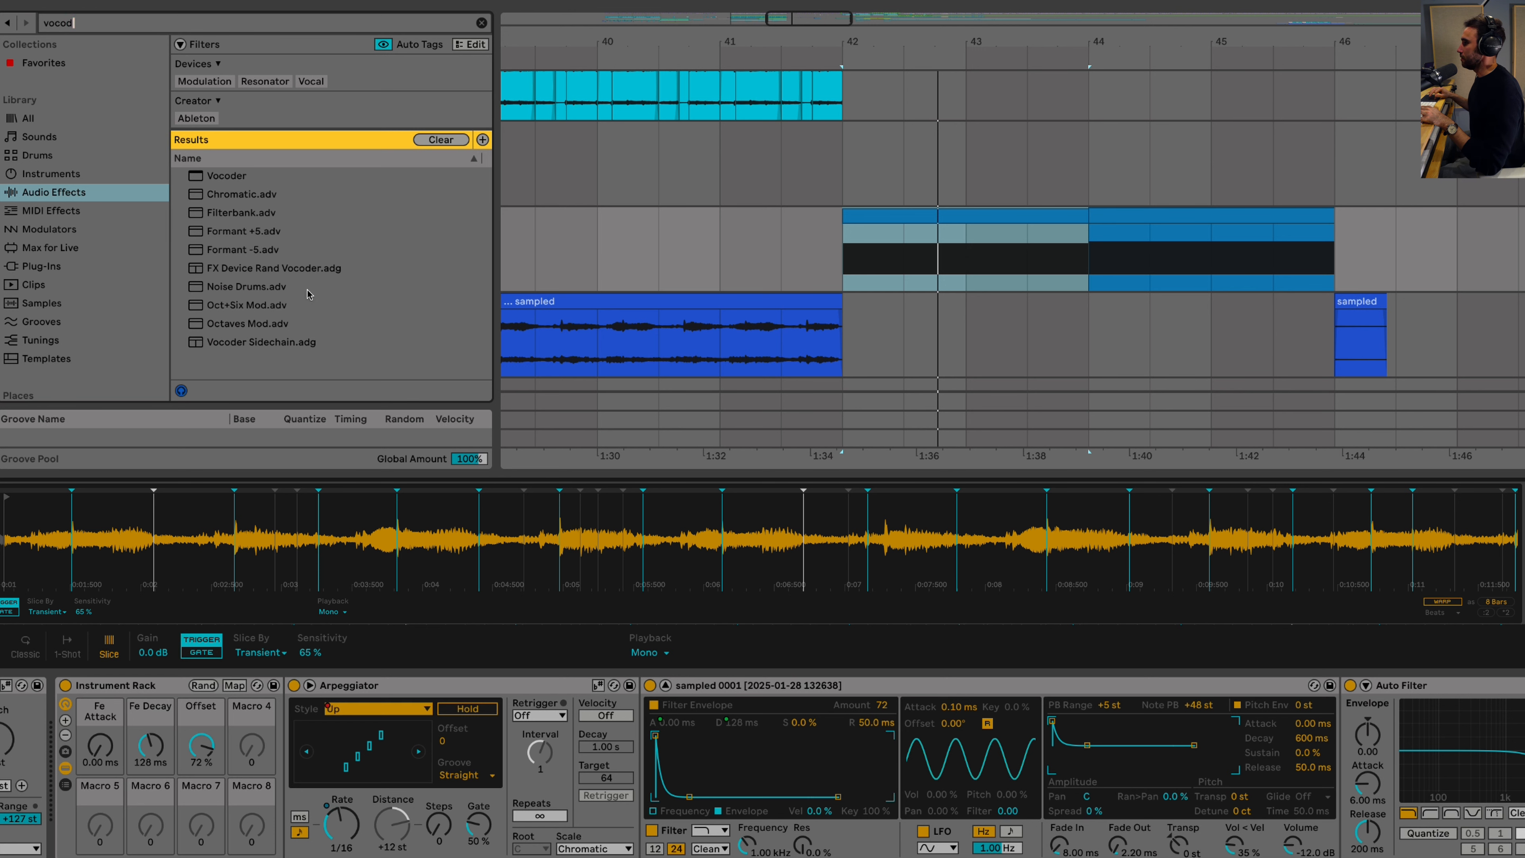
scroll(439, 695, "right", 3)
double_click(217, 180)
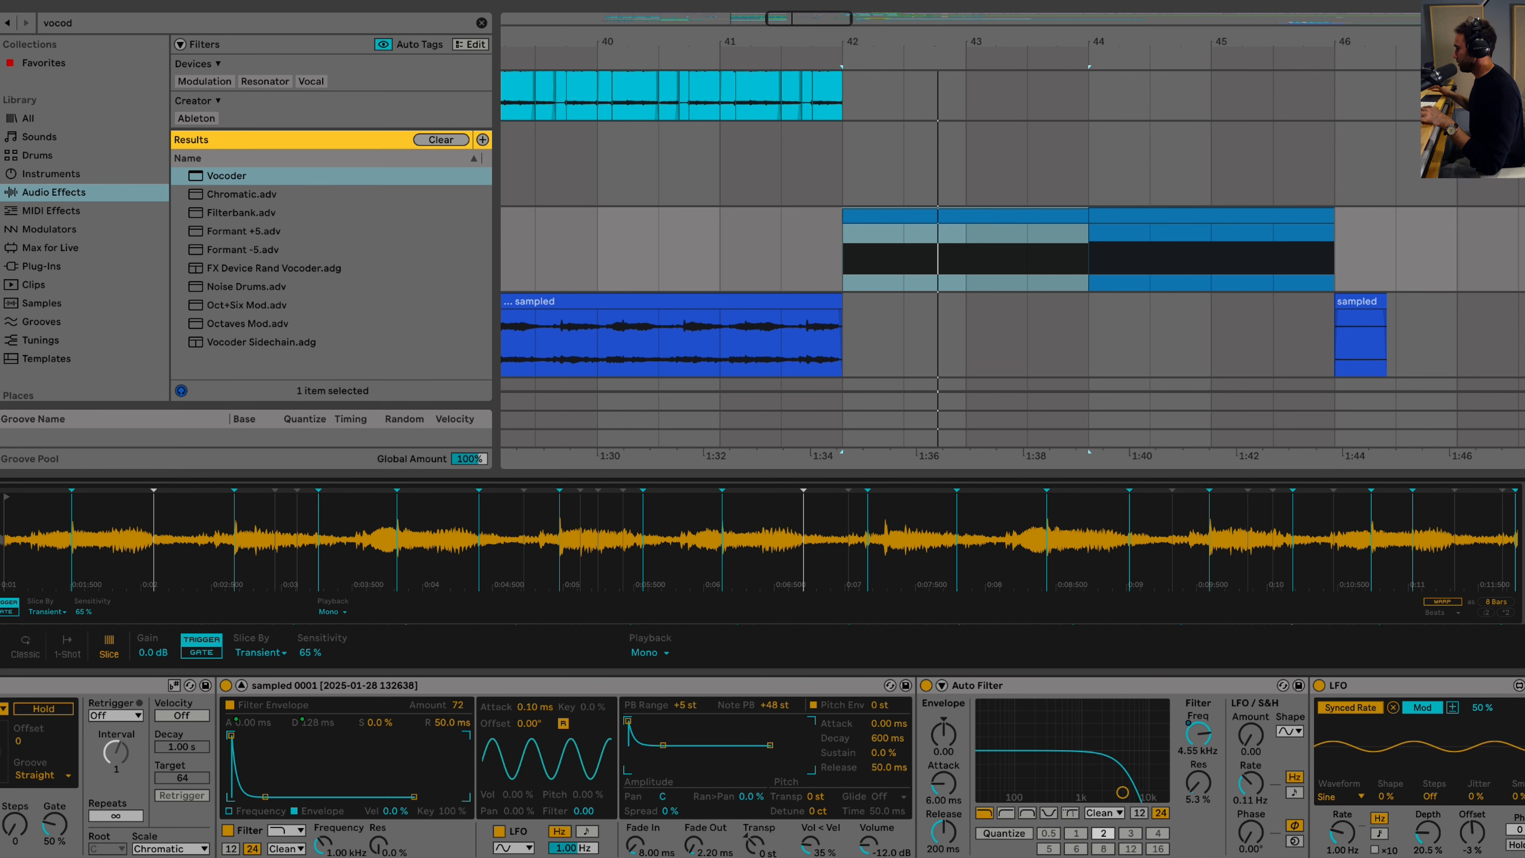
Step: Group the Vocoder into an Audio Effect Rack beside a dry chain, with its chain at -5.2 dB, formant -0.57 and dry/wet 96.5 %
key("super+g")
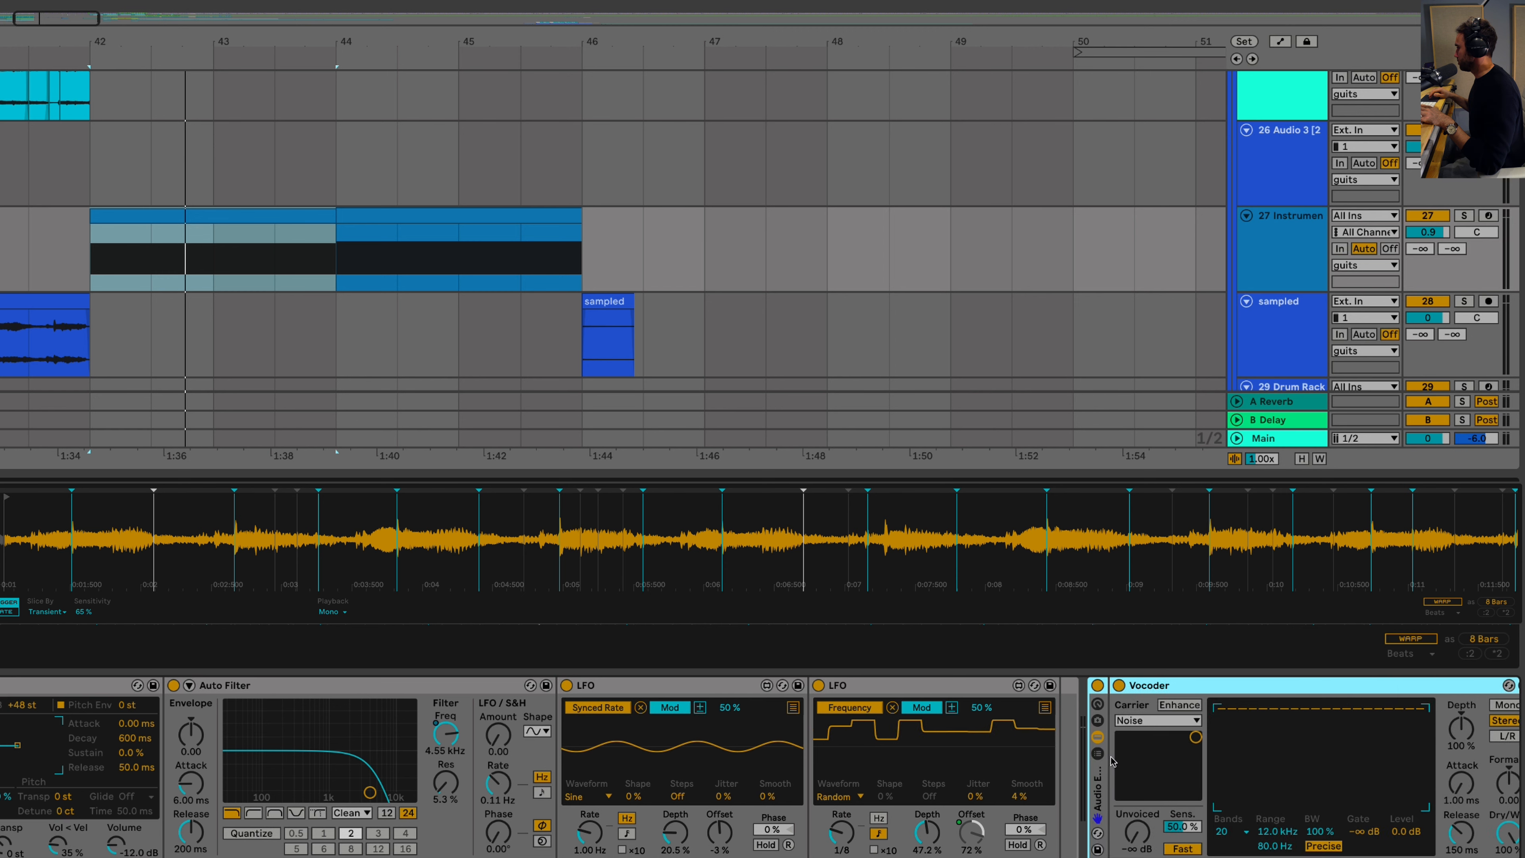
left_click(1099, 753)
right_click(1139, 764)
left_click(1156, 774)
left_click(1171, 739)
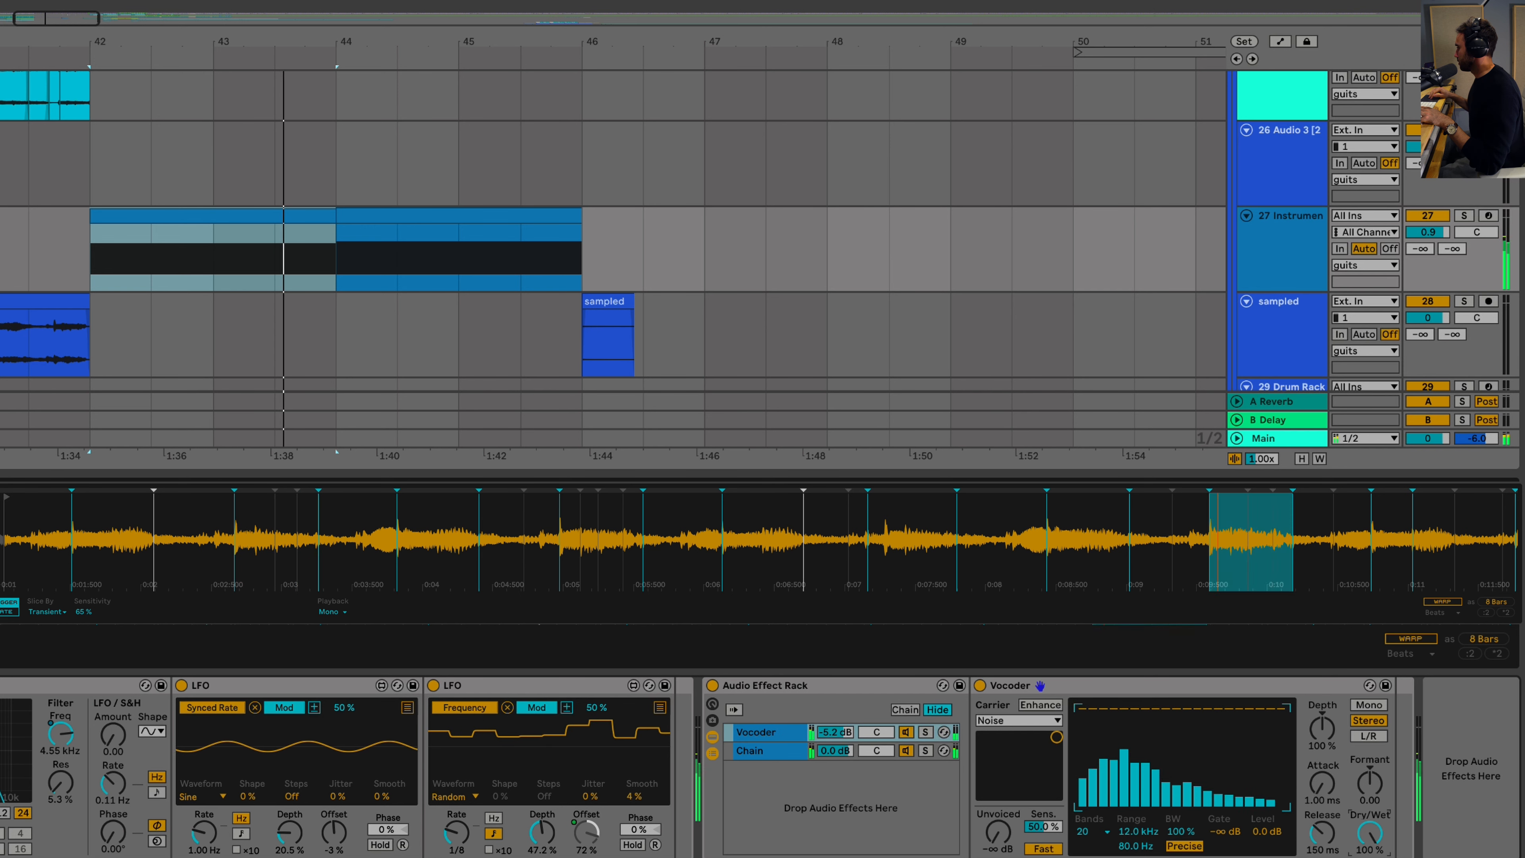
left_click_drag(1360, 809, 1359, 813)
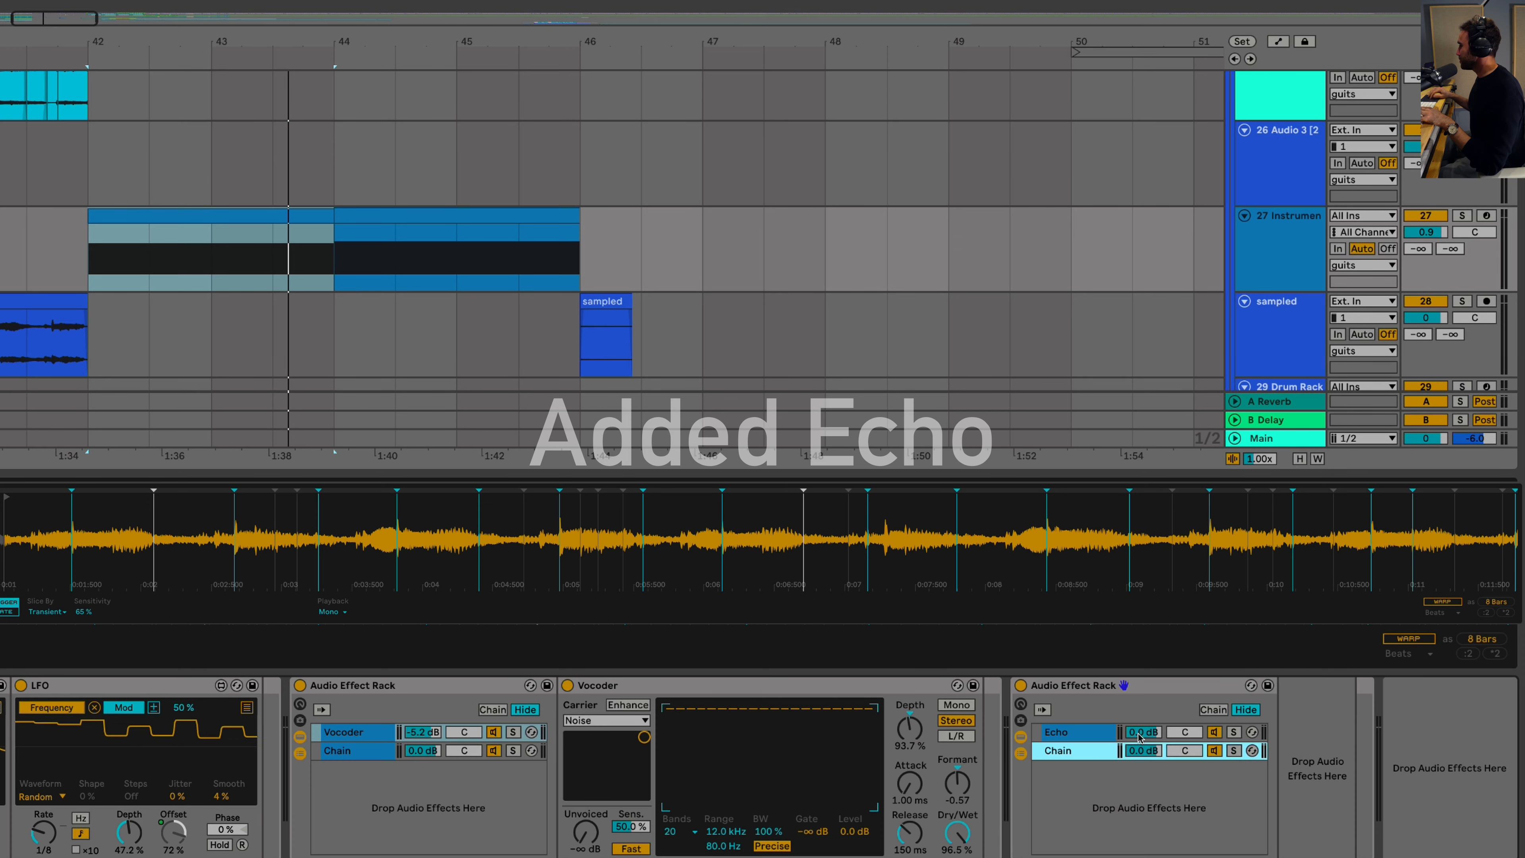
Step: Set the Echo chain's volume to -5.2 dB and the aSidechain compressor's threshold to -25.9 dB
left_click(1139, 738)
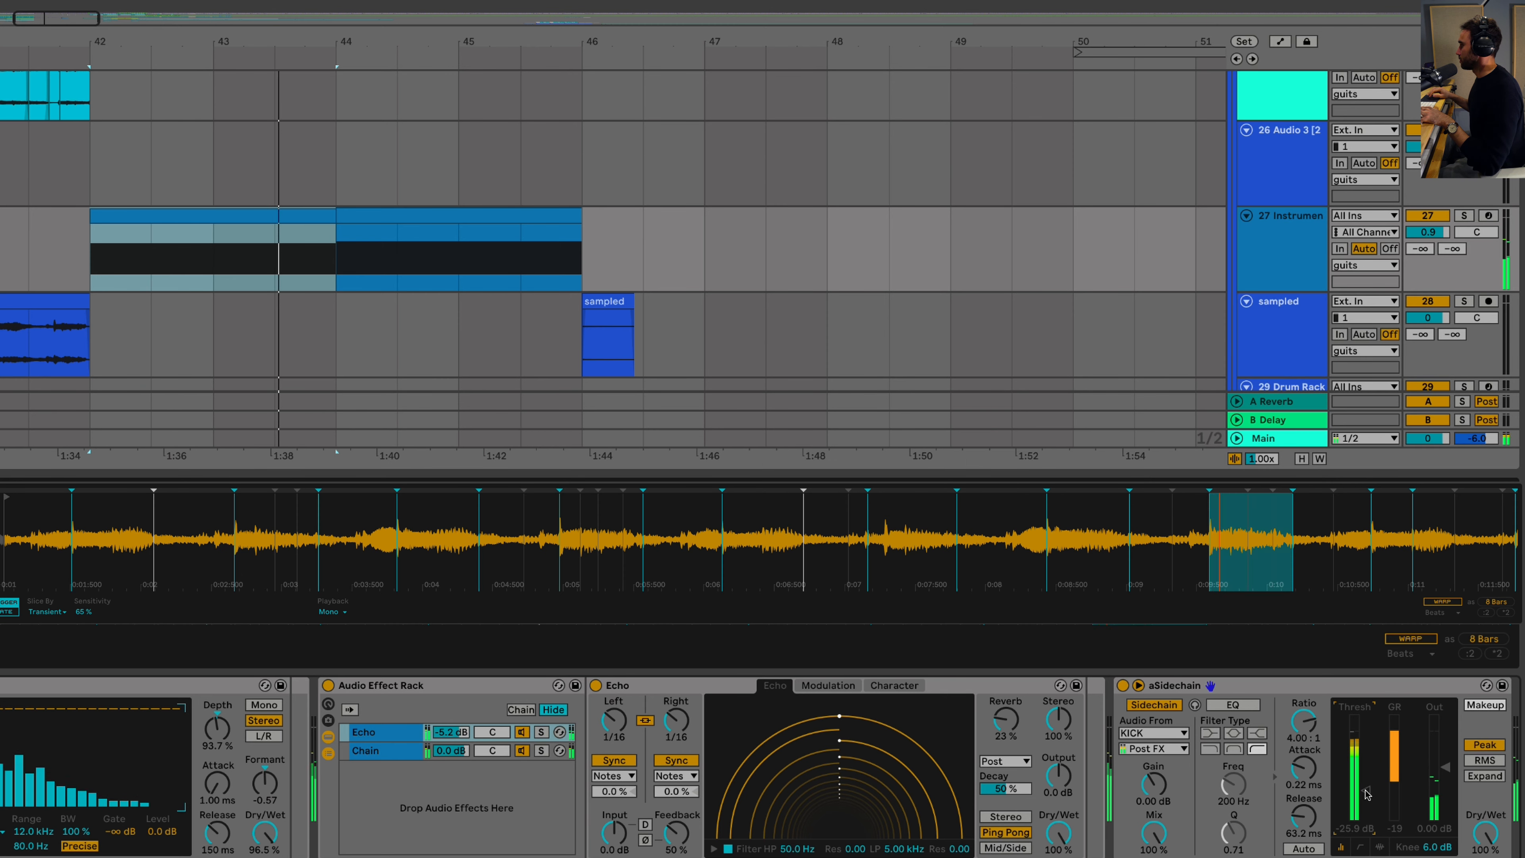
left_click_drag(1365, 795, 1365, 789)
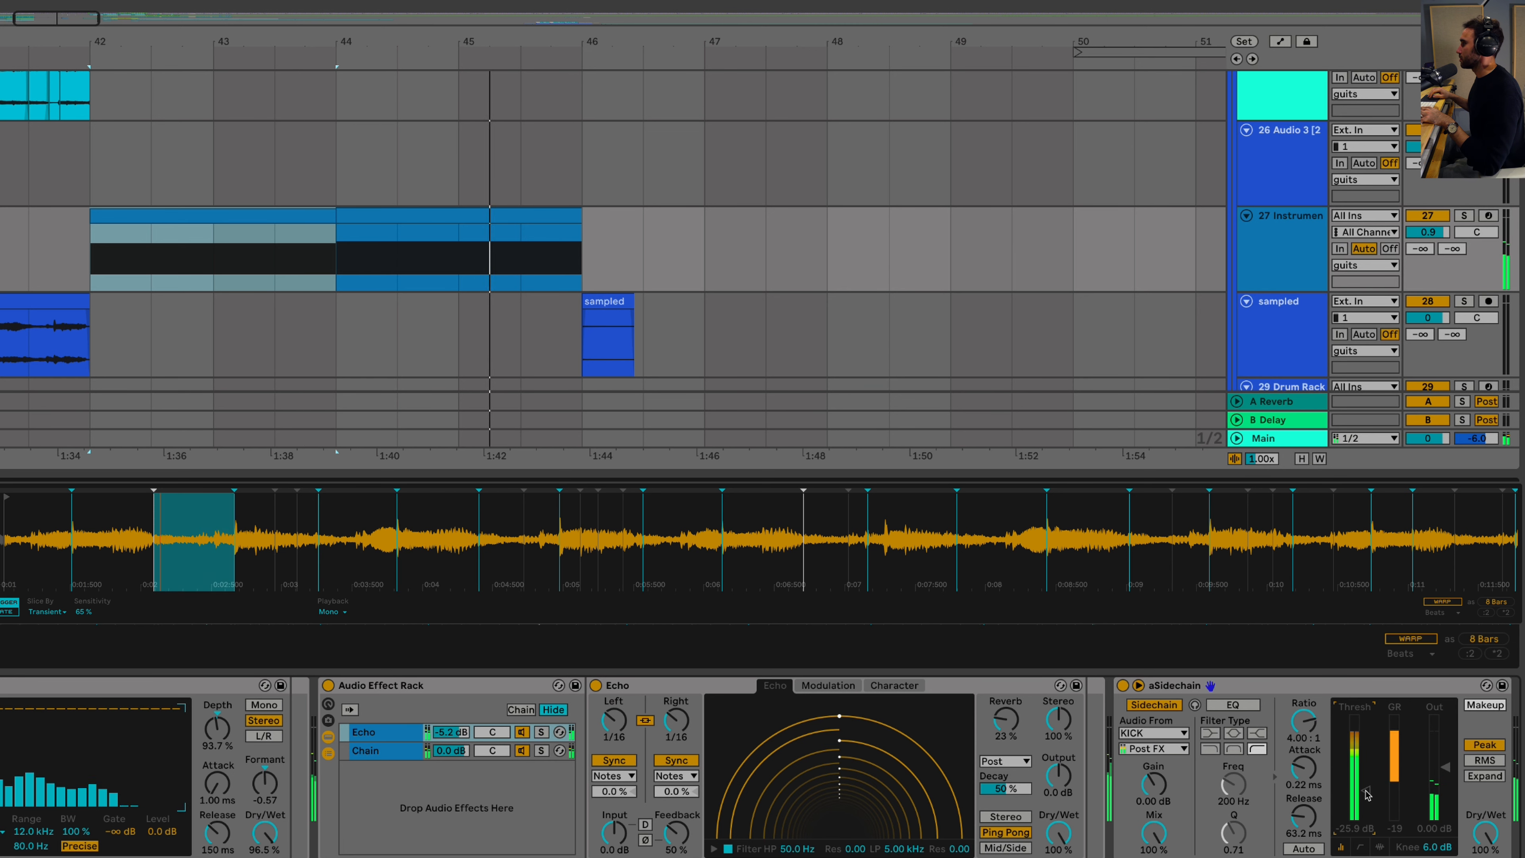
Step: Deactivate the MIDI clip starting at bar 42 on the track directly above the "peak audio" clip
scroll(1181, 271, "down", 8)
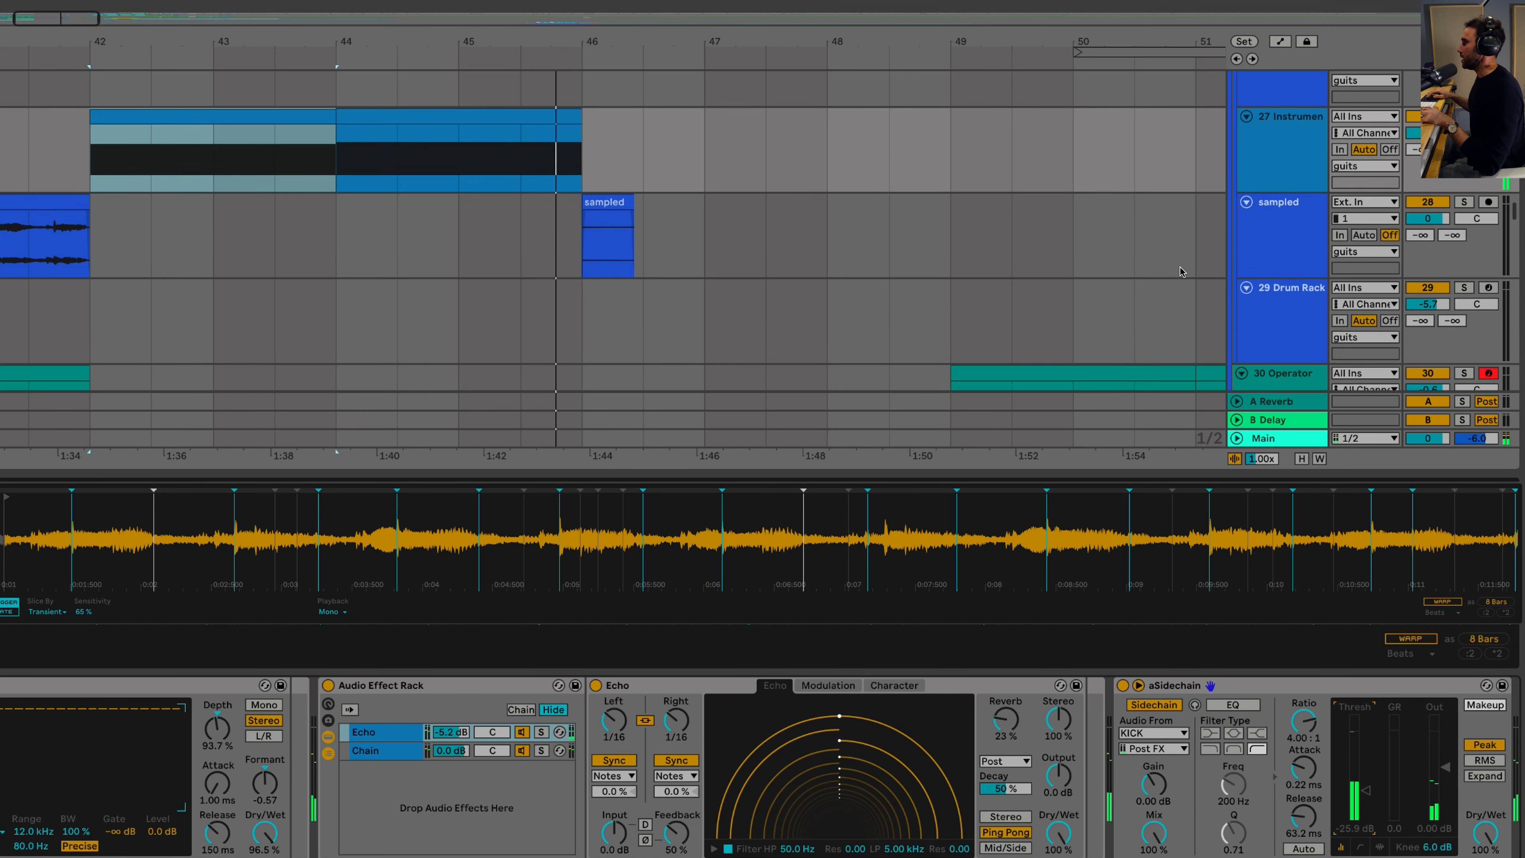
scroll(1180, 272, "down", 5)
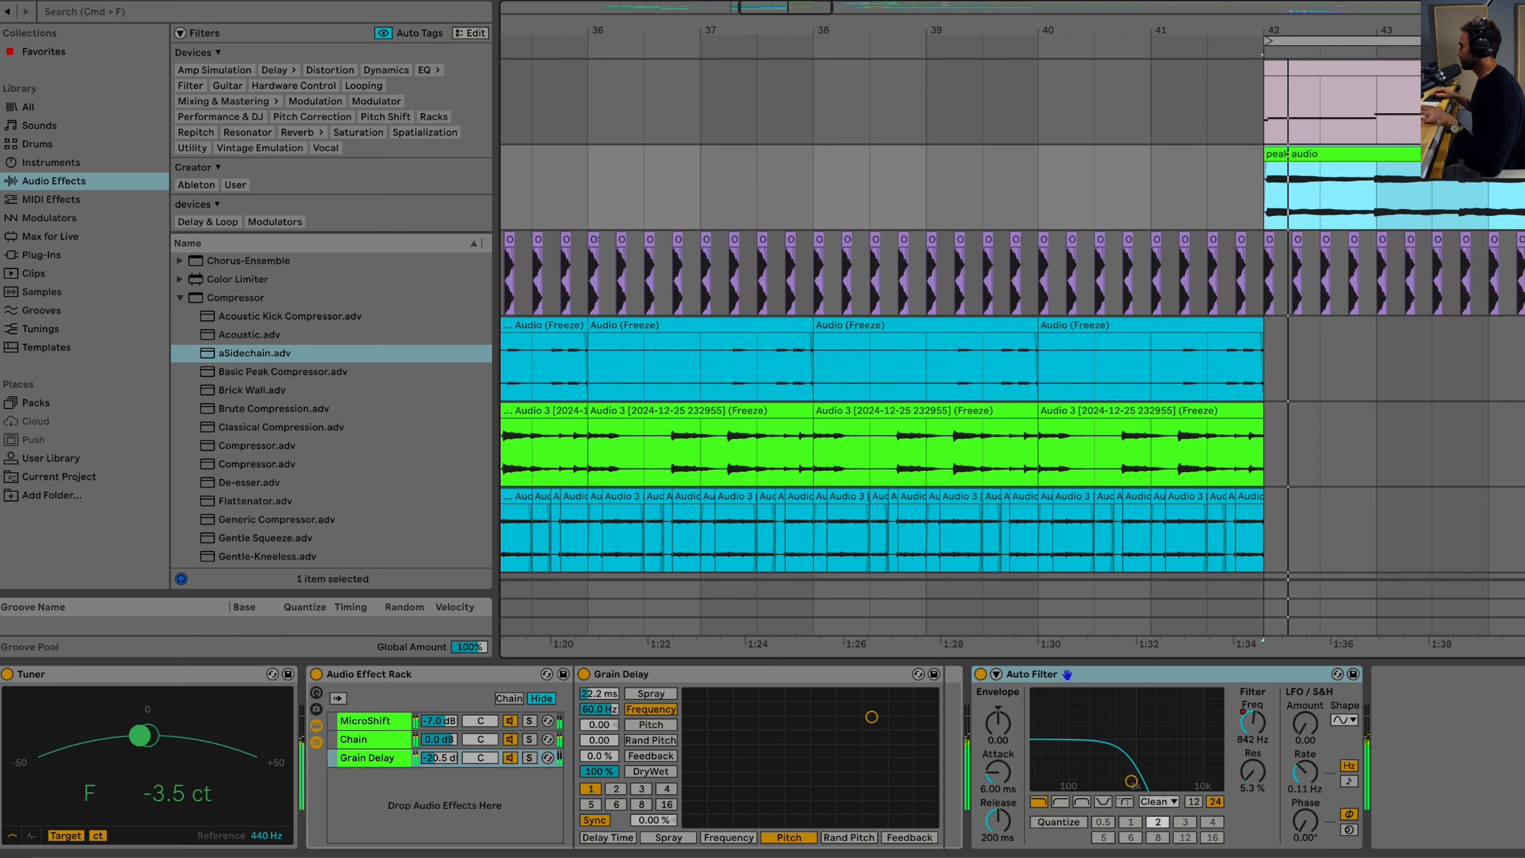
key("Up")
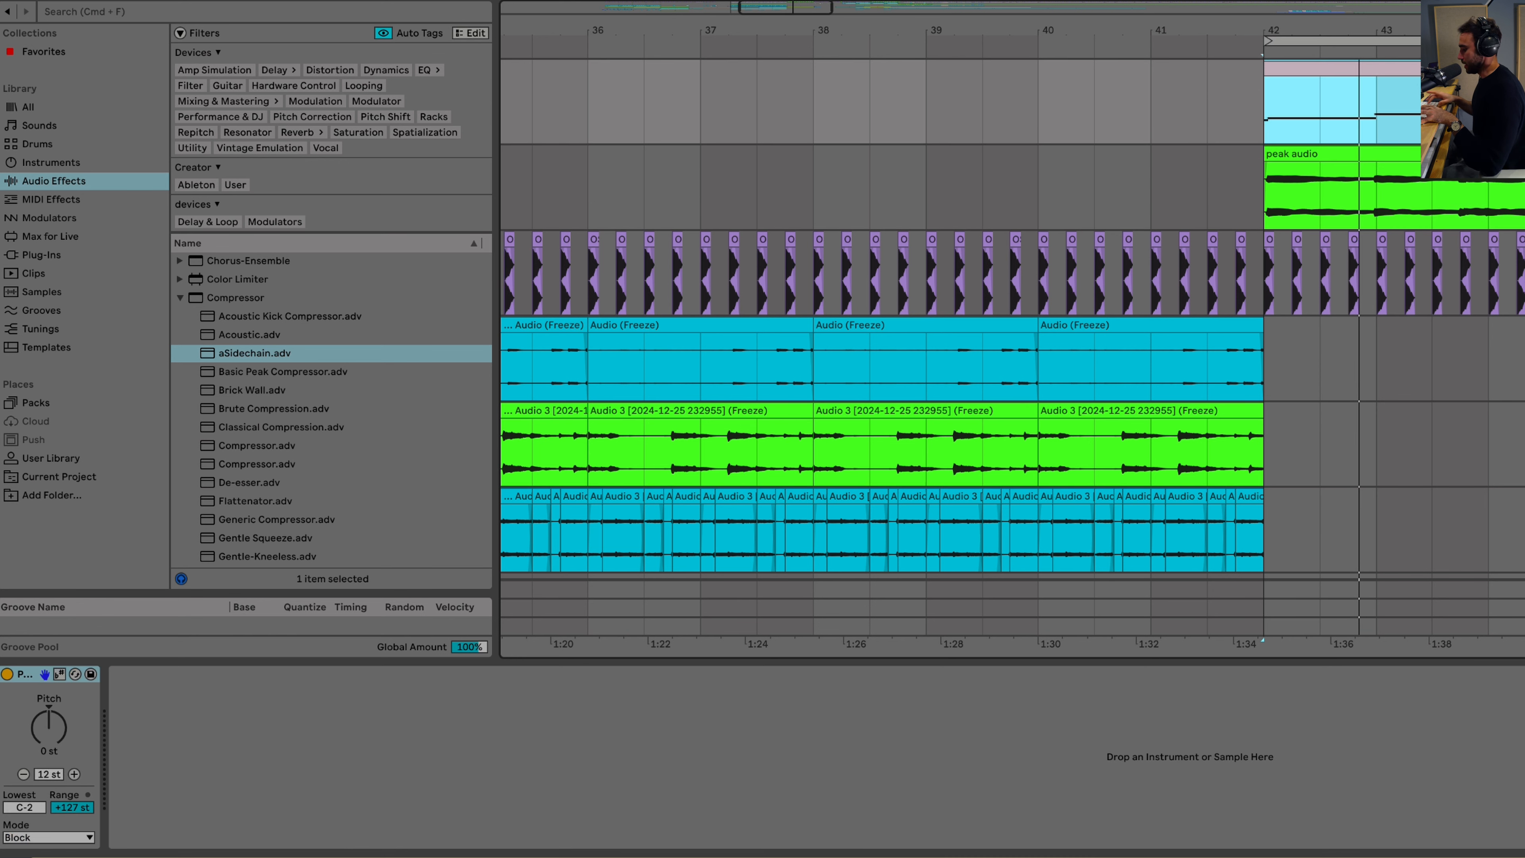
key("0")
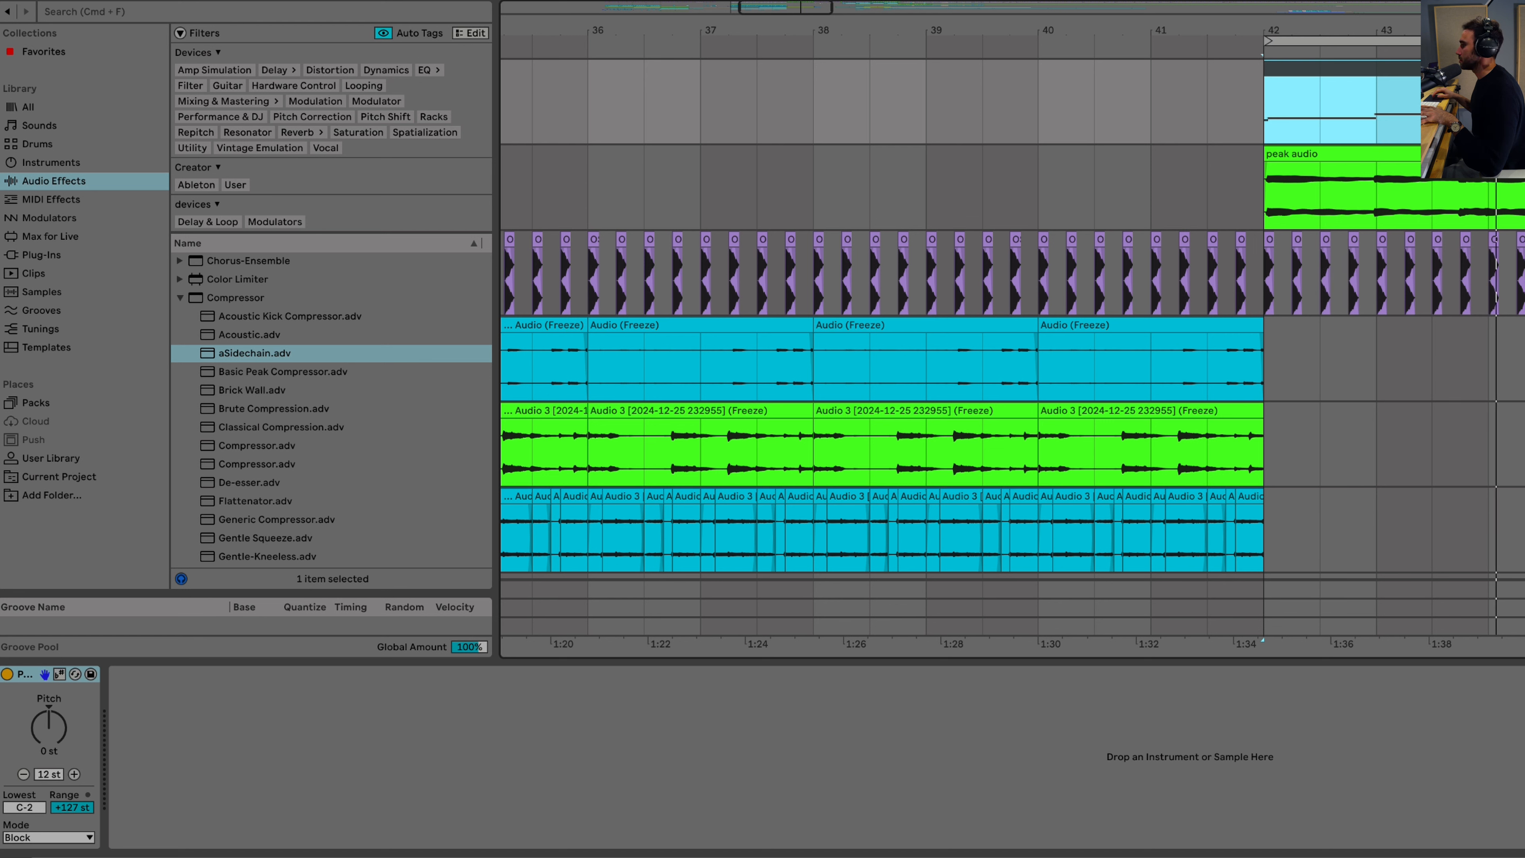
Step: Play the looped section to audition the sampled track's Vocoder with the sine LFO modulating its formant shift
scroll(1465, 203, "up", 20)
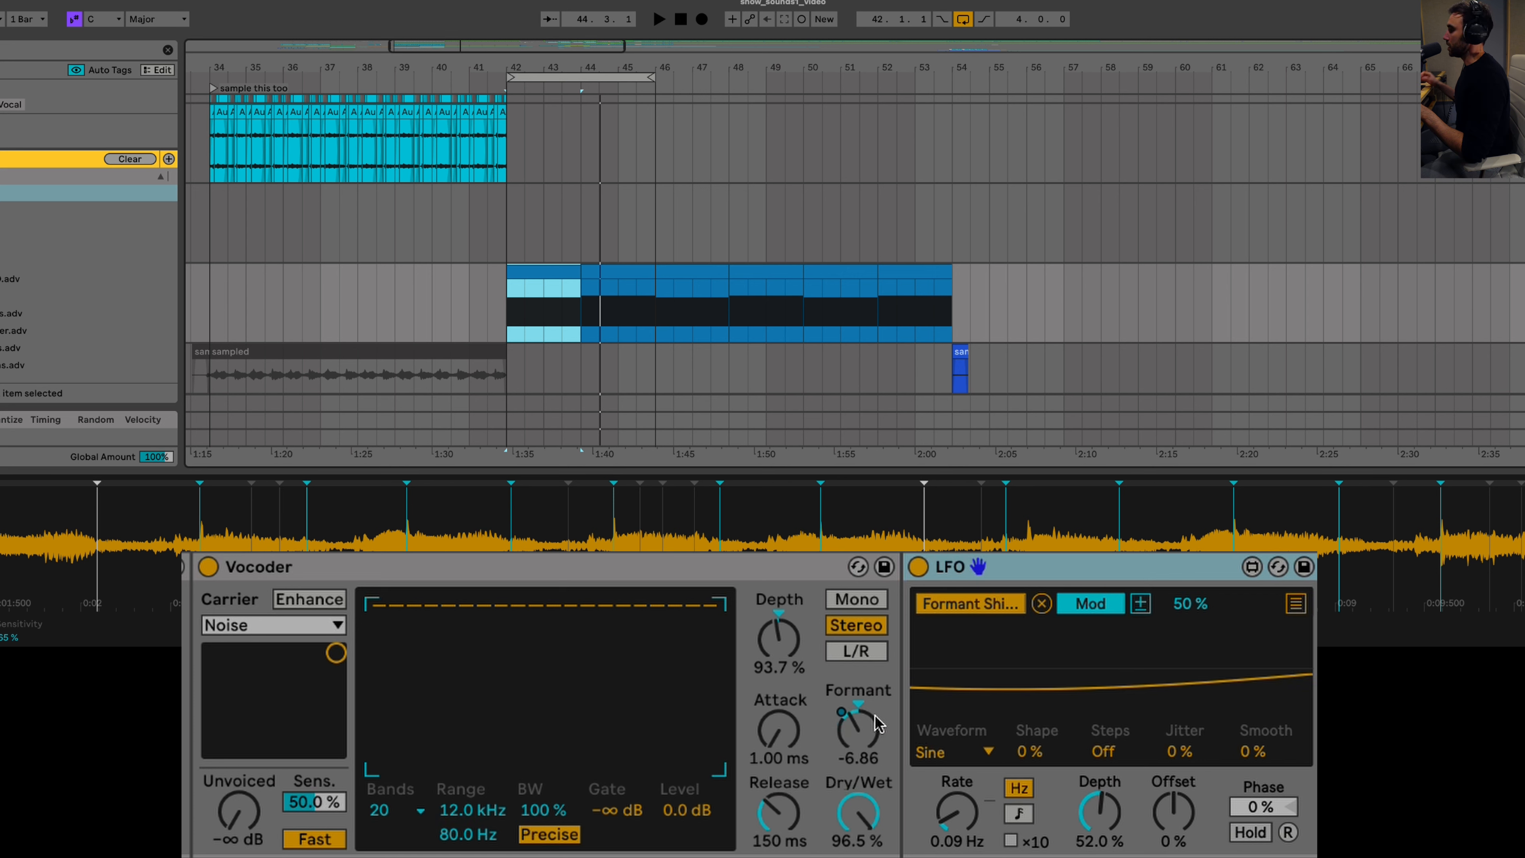
key("space")
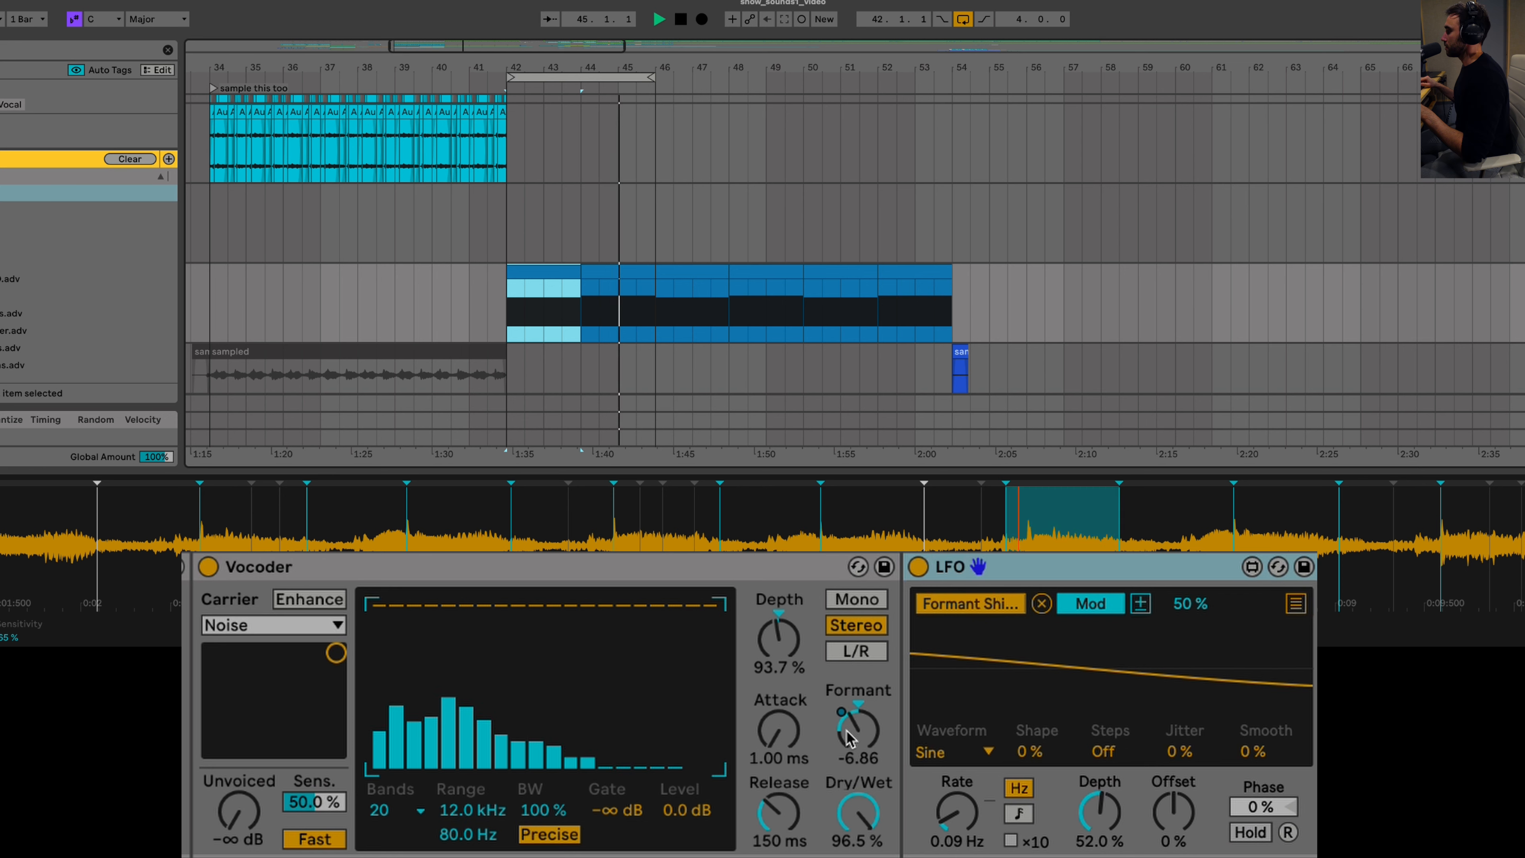
key("space")
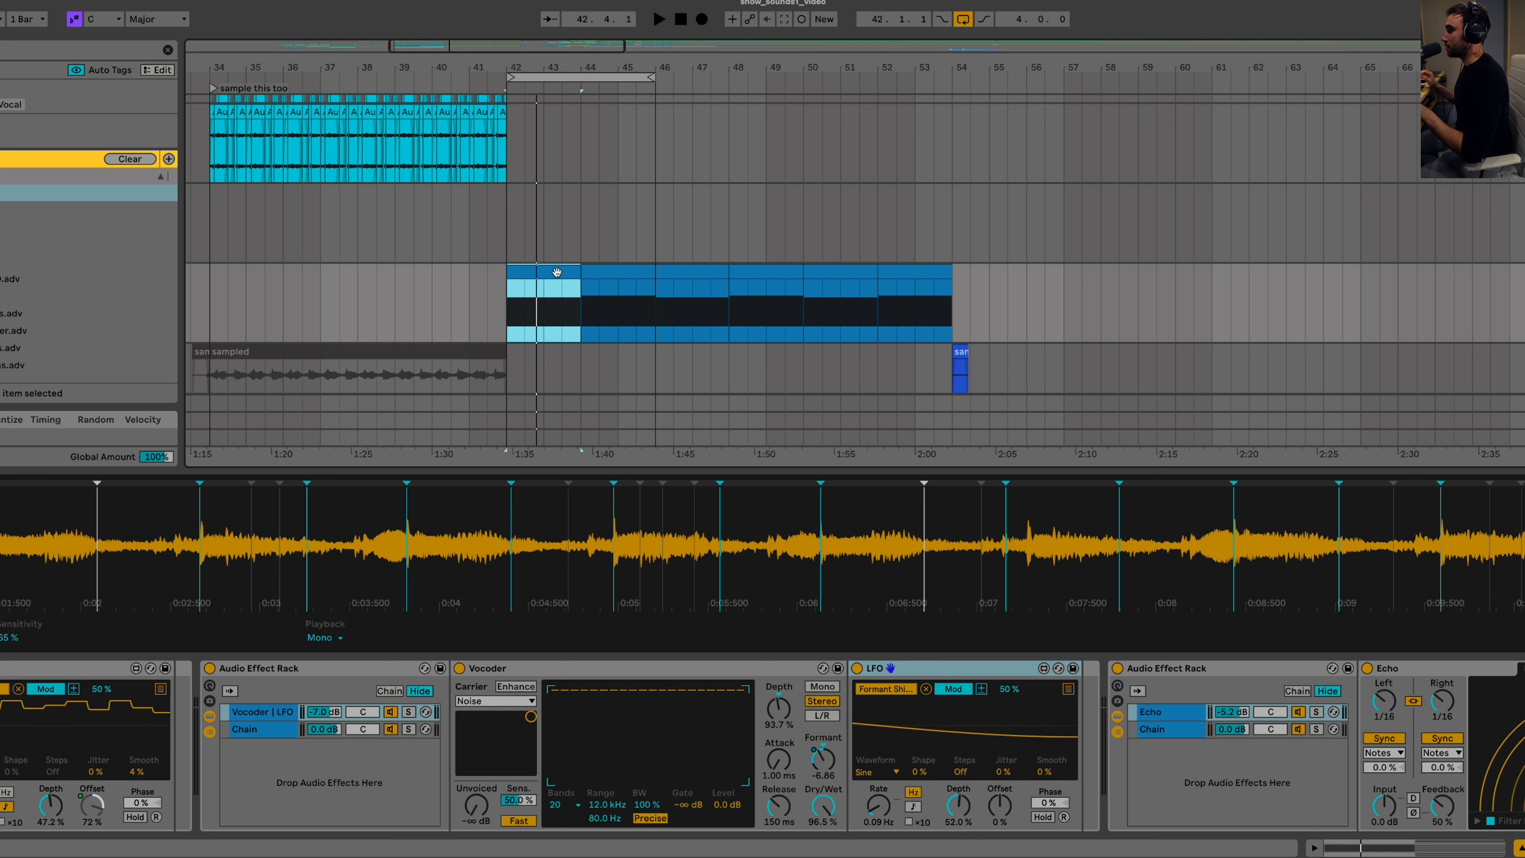
key("space")
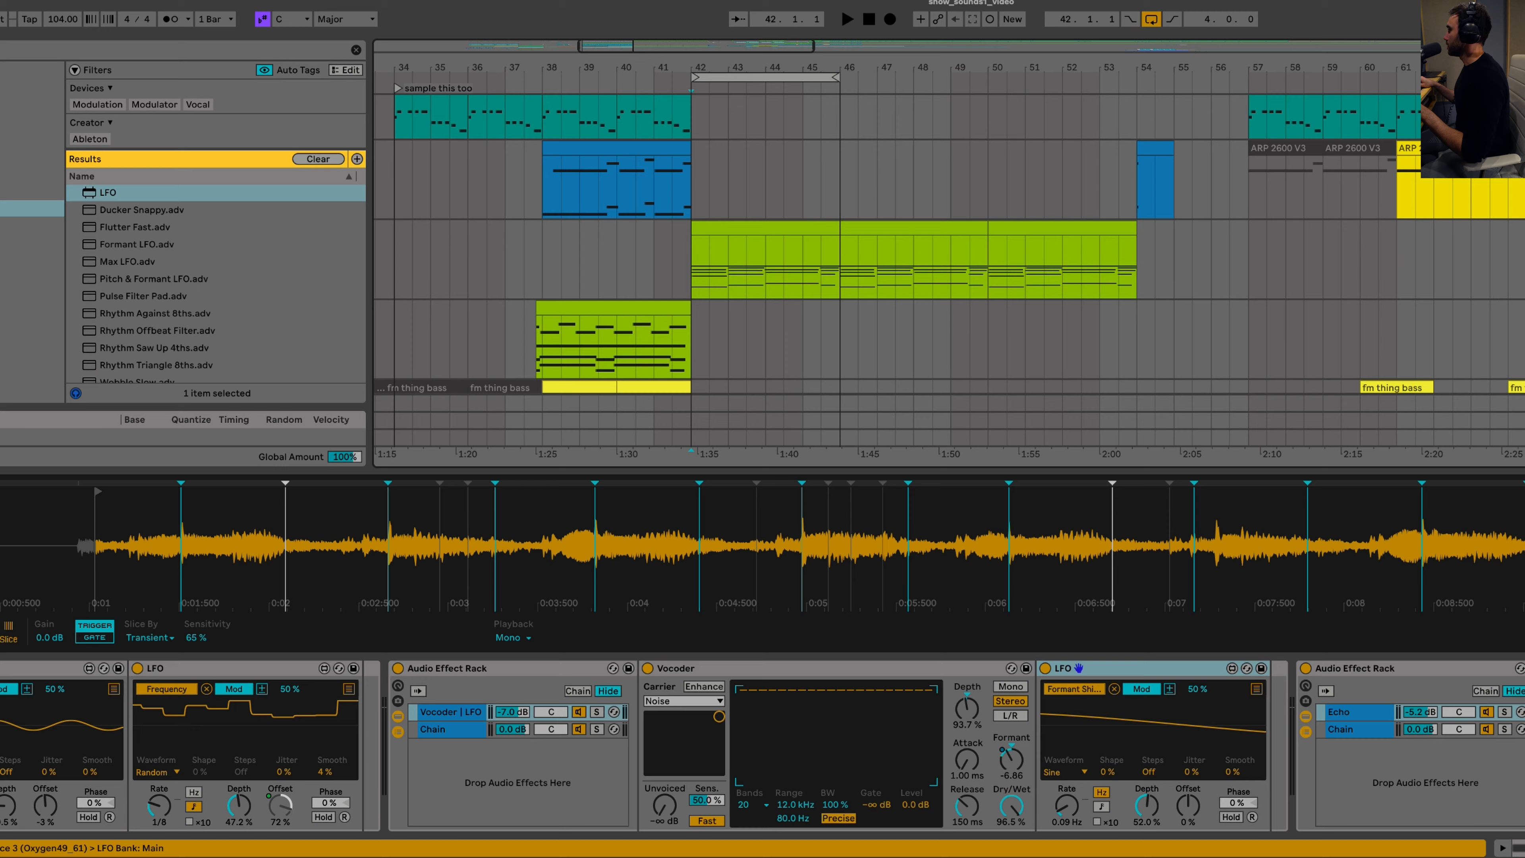
Step: Sweep the Auto Filter frequency on the Granulator III track, settle it at 524 Hz and play the loop from bar 42
scroll(949, 246, "down", 4)
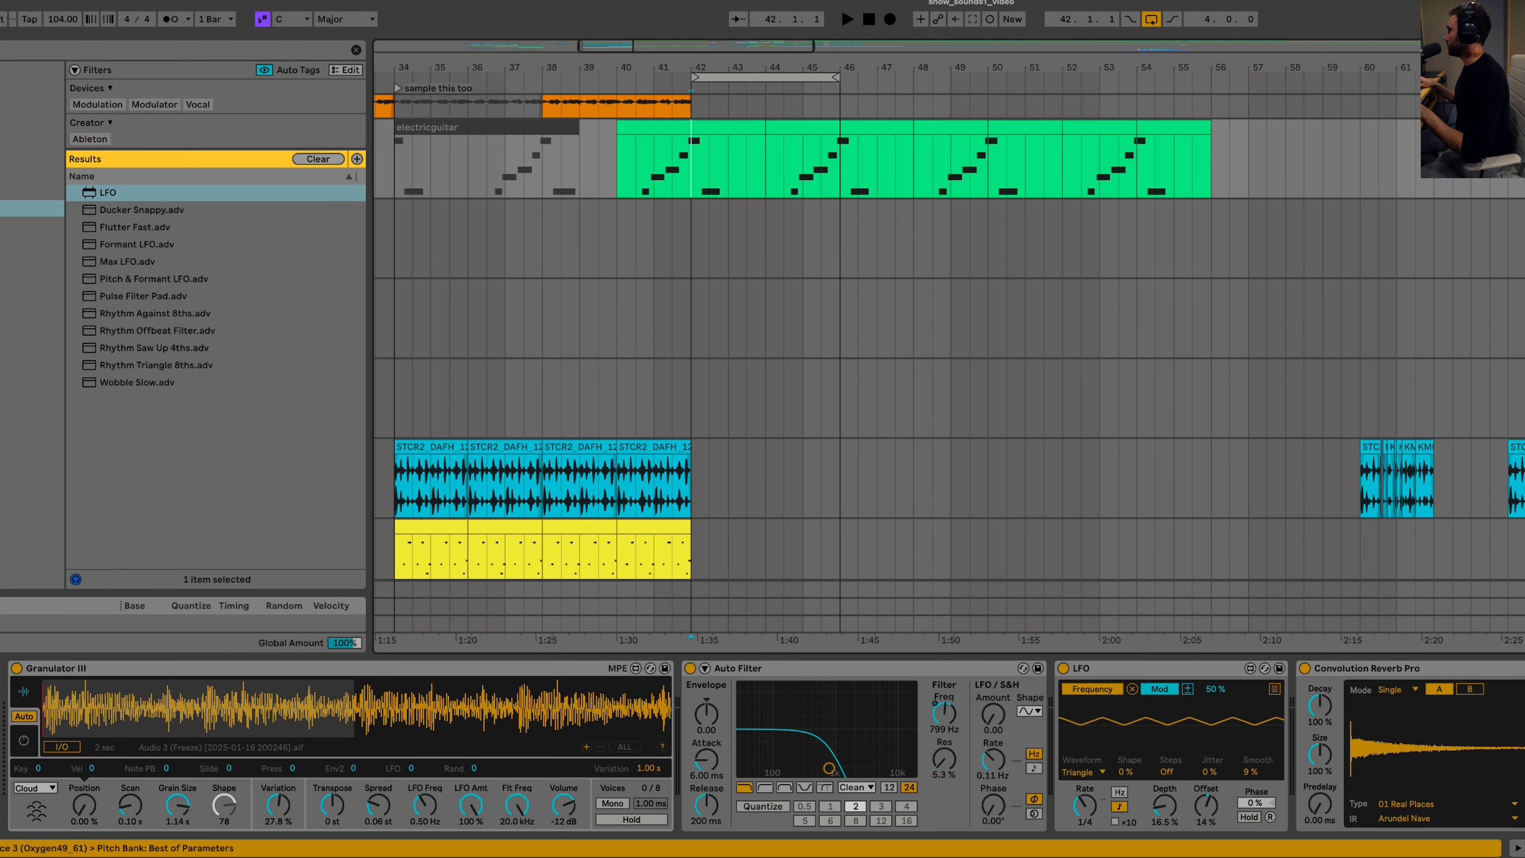
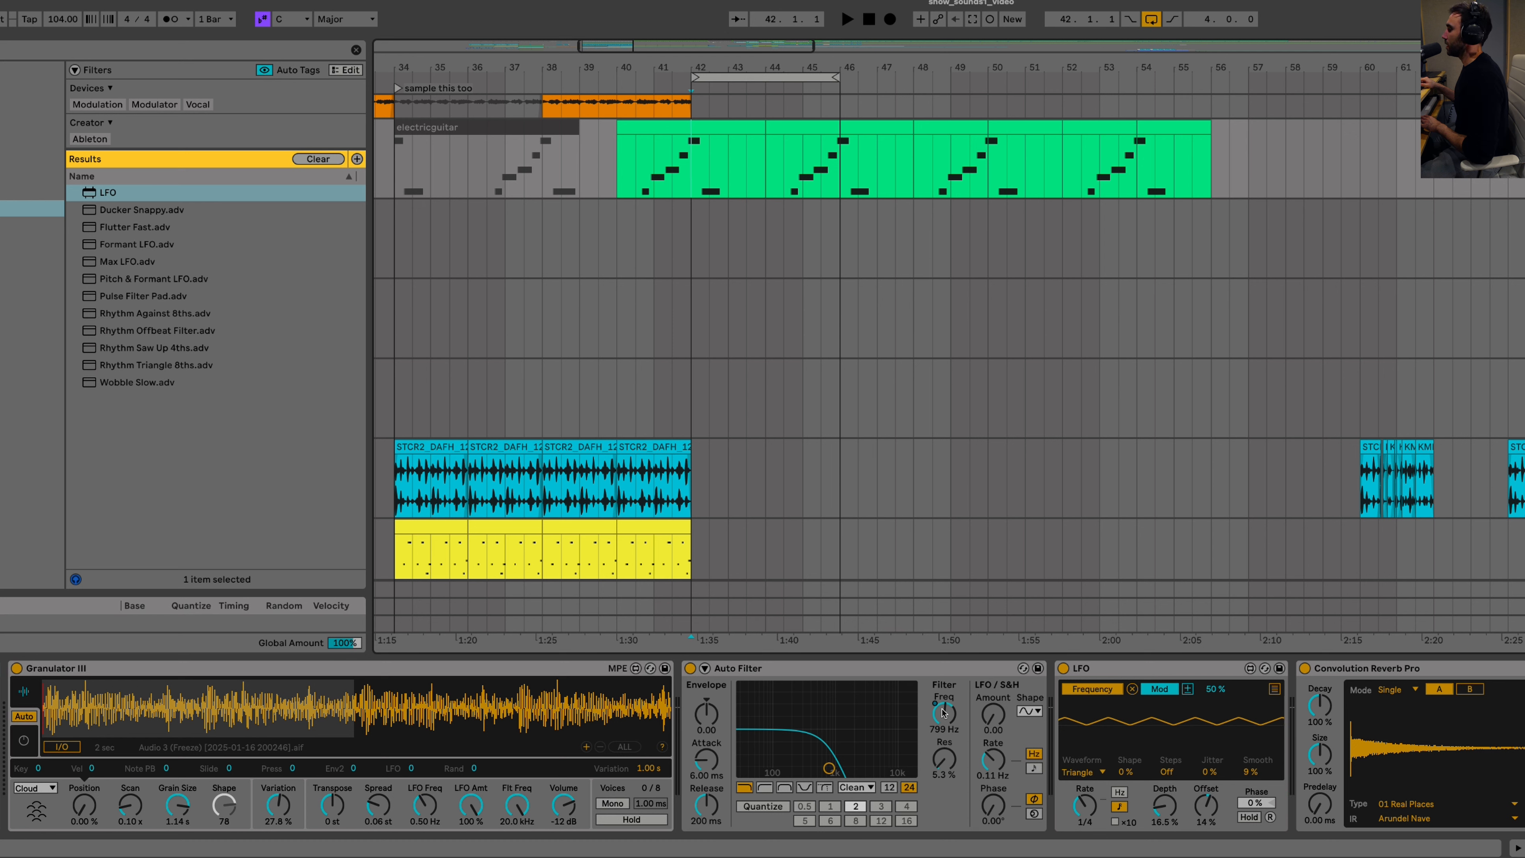
left_click_drag(941, 718, 941, 661)
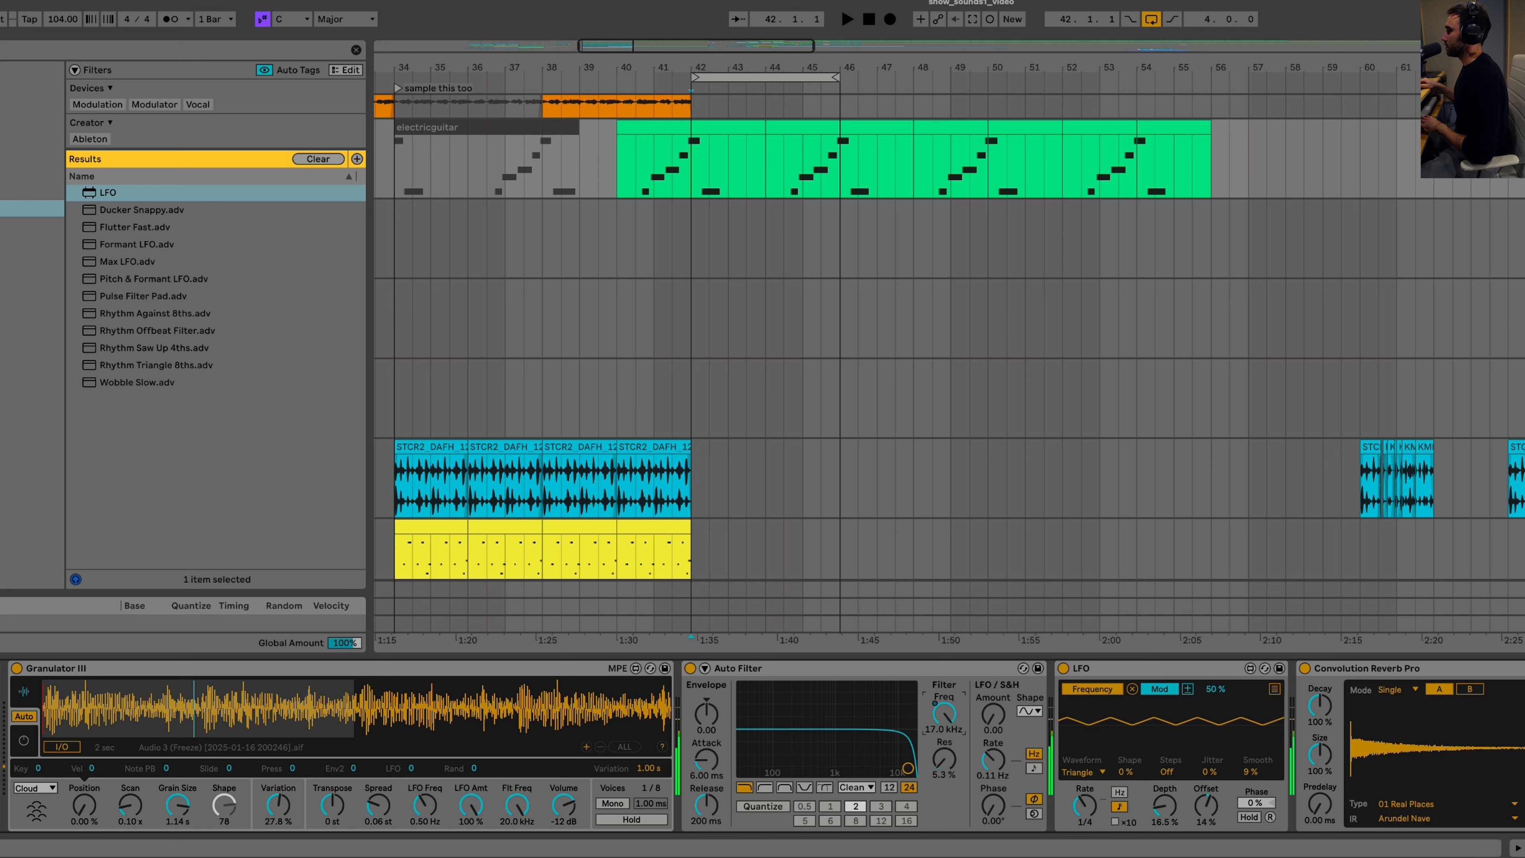
left_click_drag(944, 715, 944, 764)
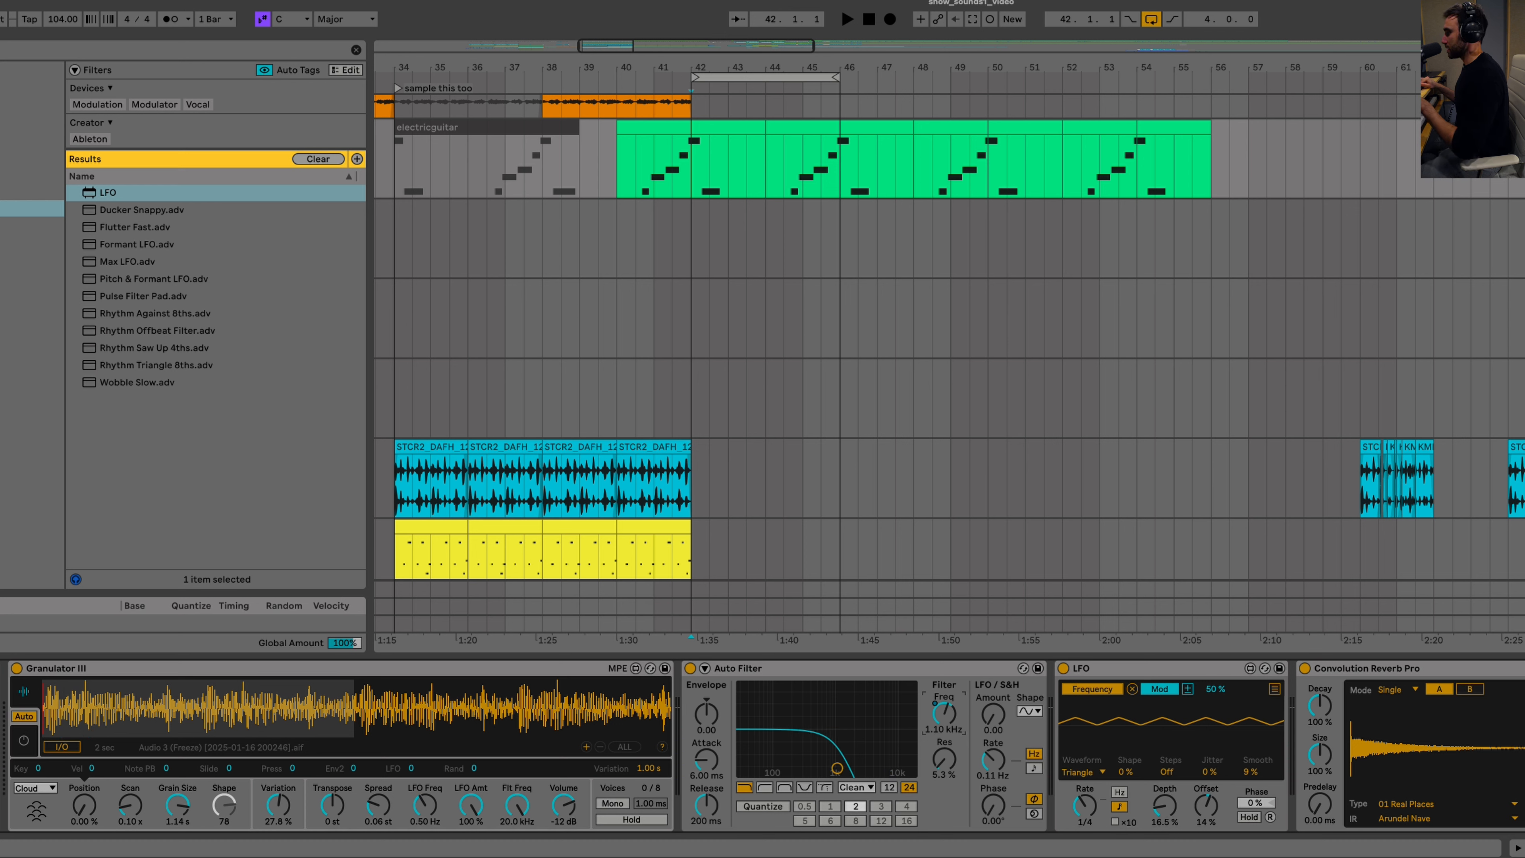
key("space")
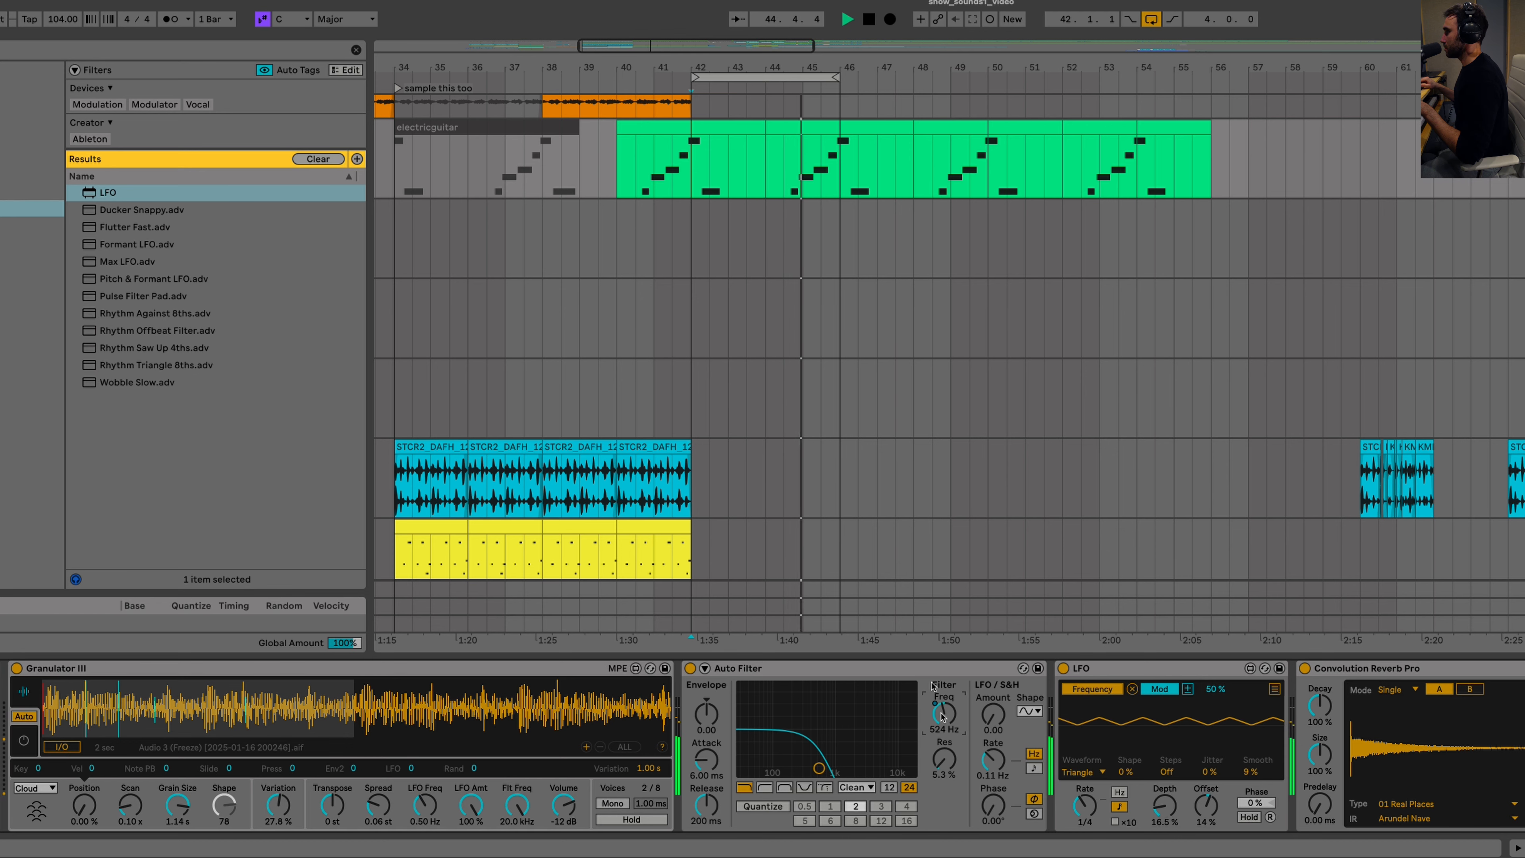
scroll(831, 437, "up", 1)
scroll(828, 436, "up", 10)
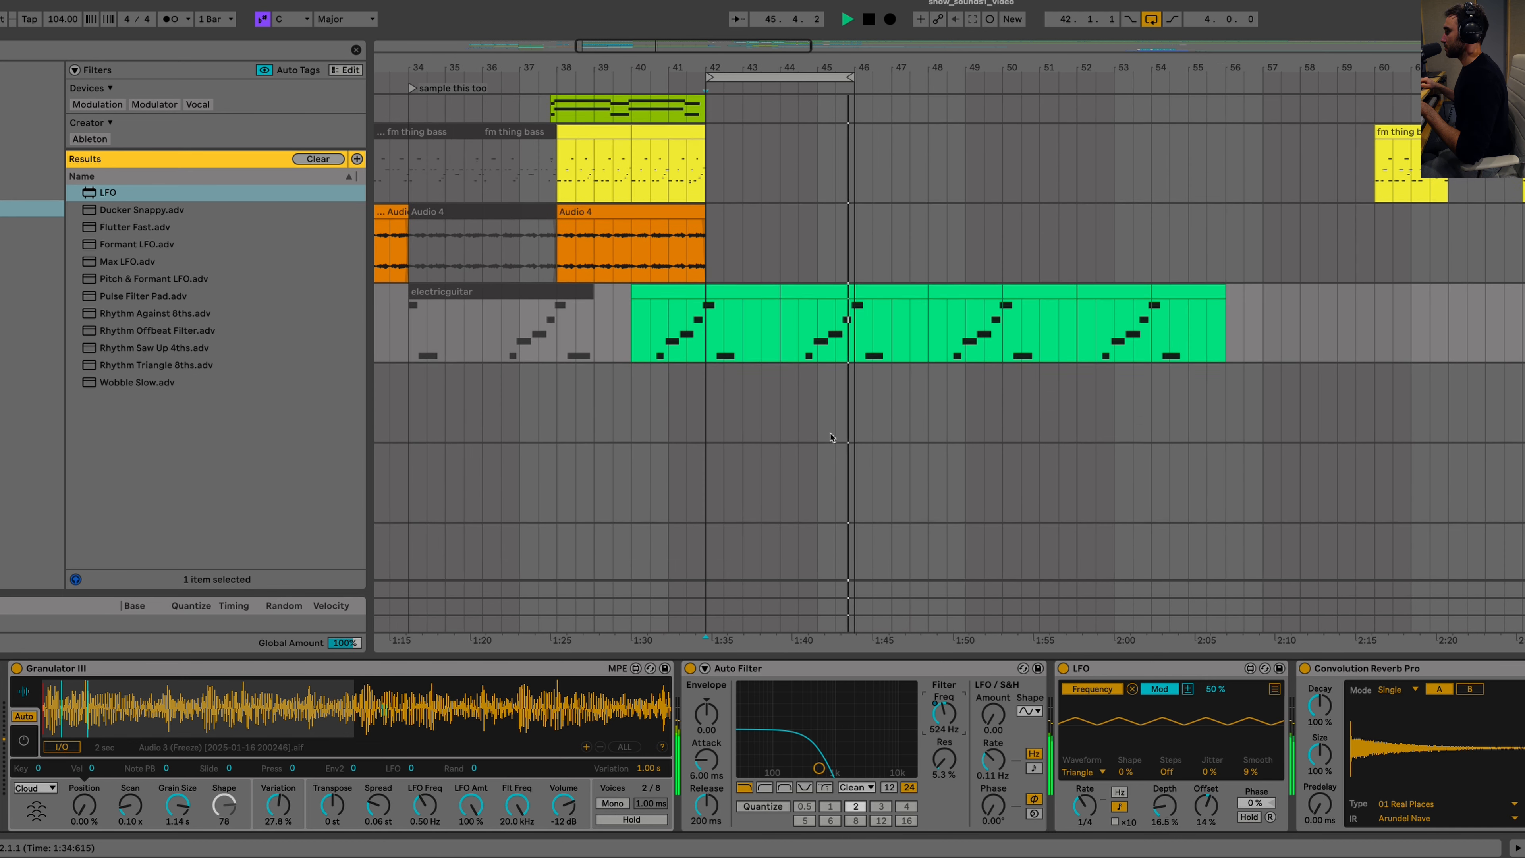